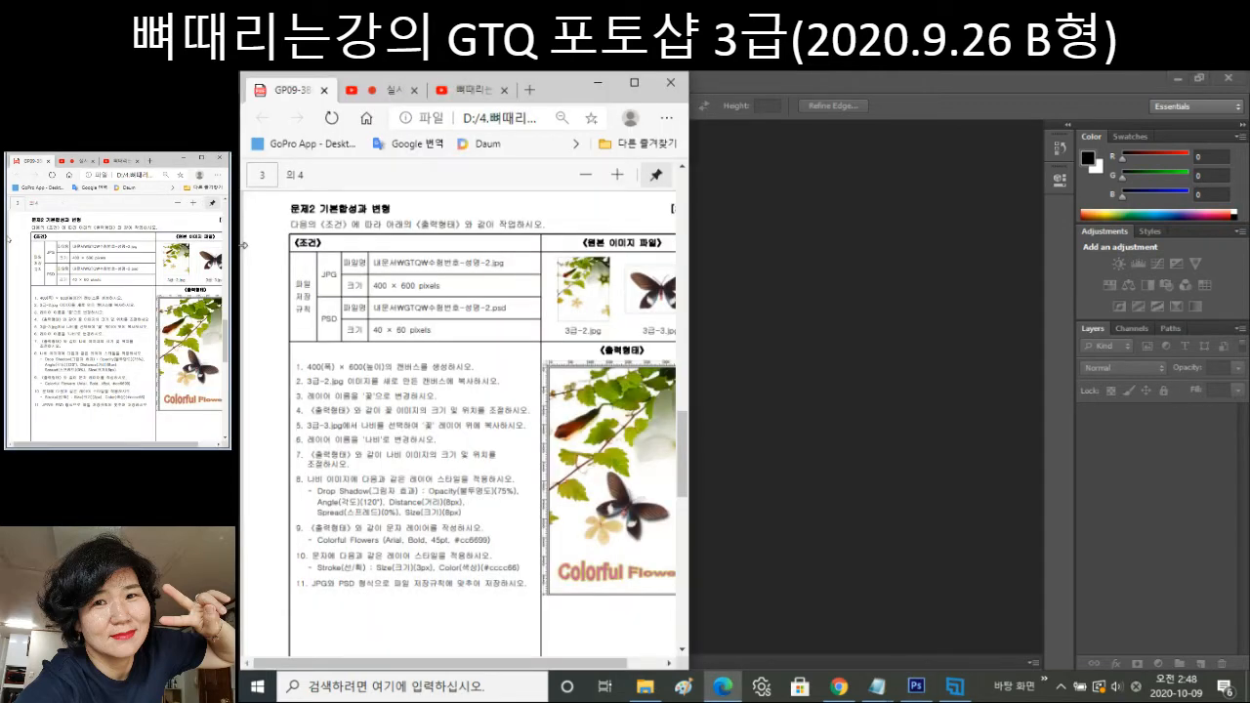
# Scroll the exam PDF to page 2's first task, the 600 × 400 canvas using 3급-1.jpg.
pyautogui.click(682, 241)
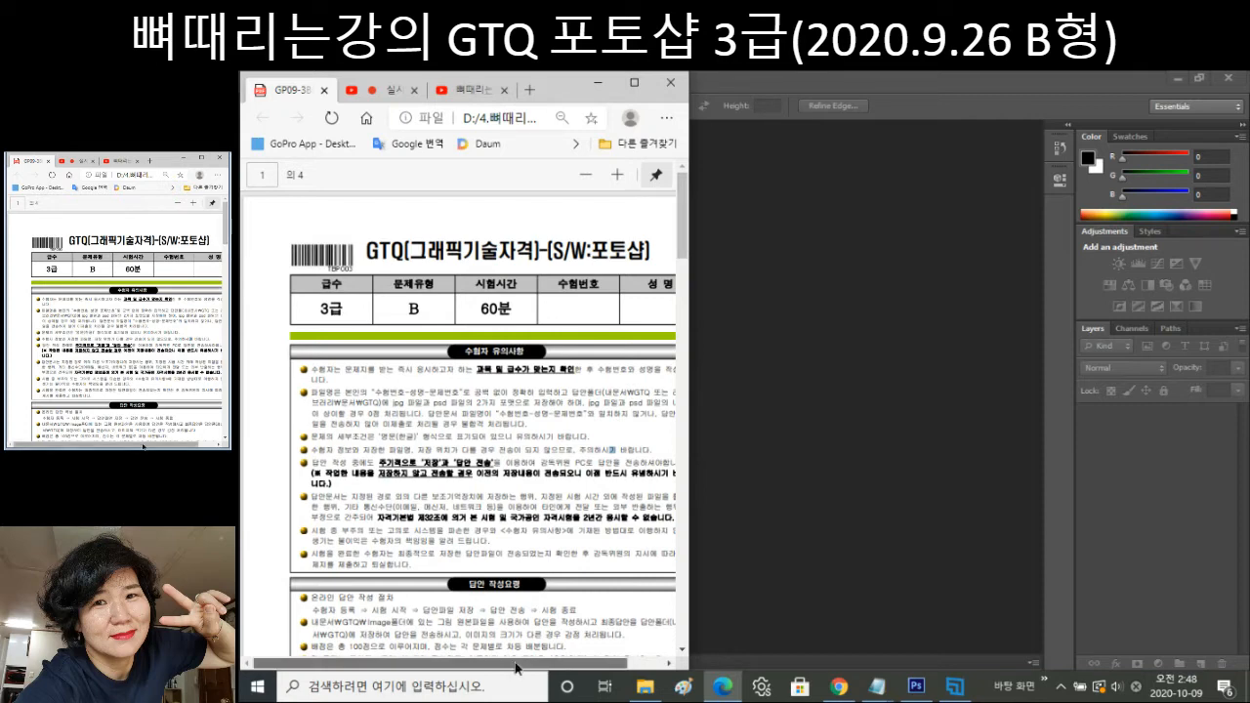
pyautogui.moveTo(516, 668); pyautogui.dragTo(543, 668)
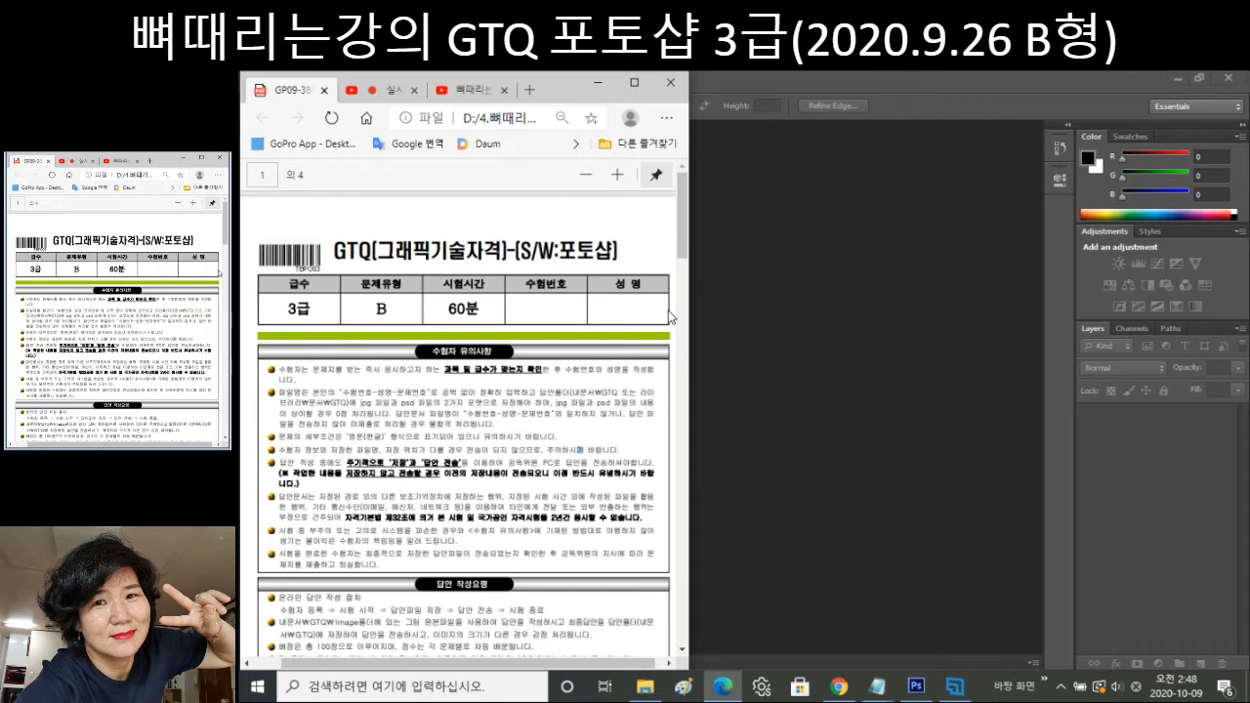
pyautogui.moveTo(684, 254); pyautogui.dragTo(672, 391)
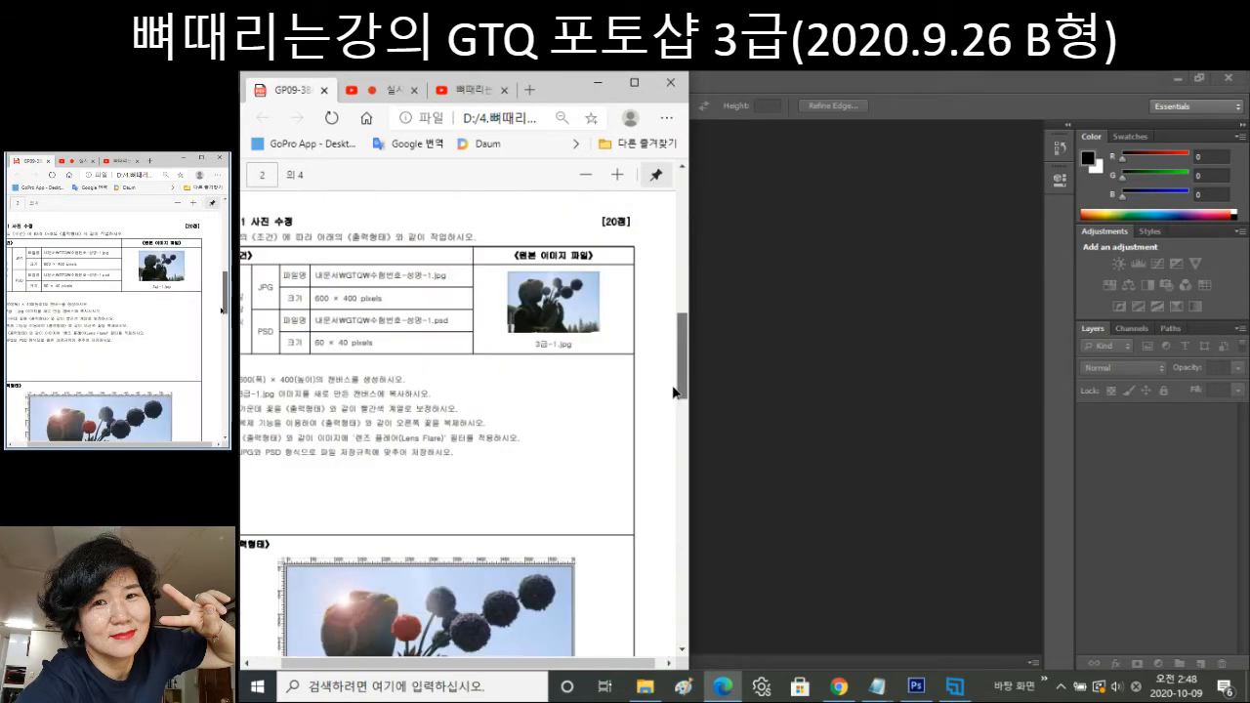
pyautogui.scroll(-2, 536, 645)
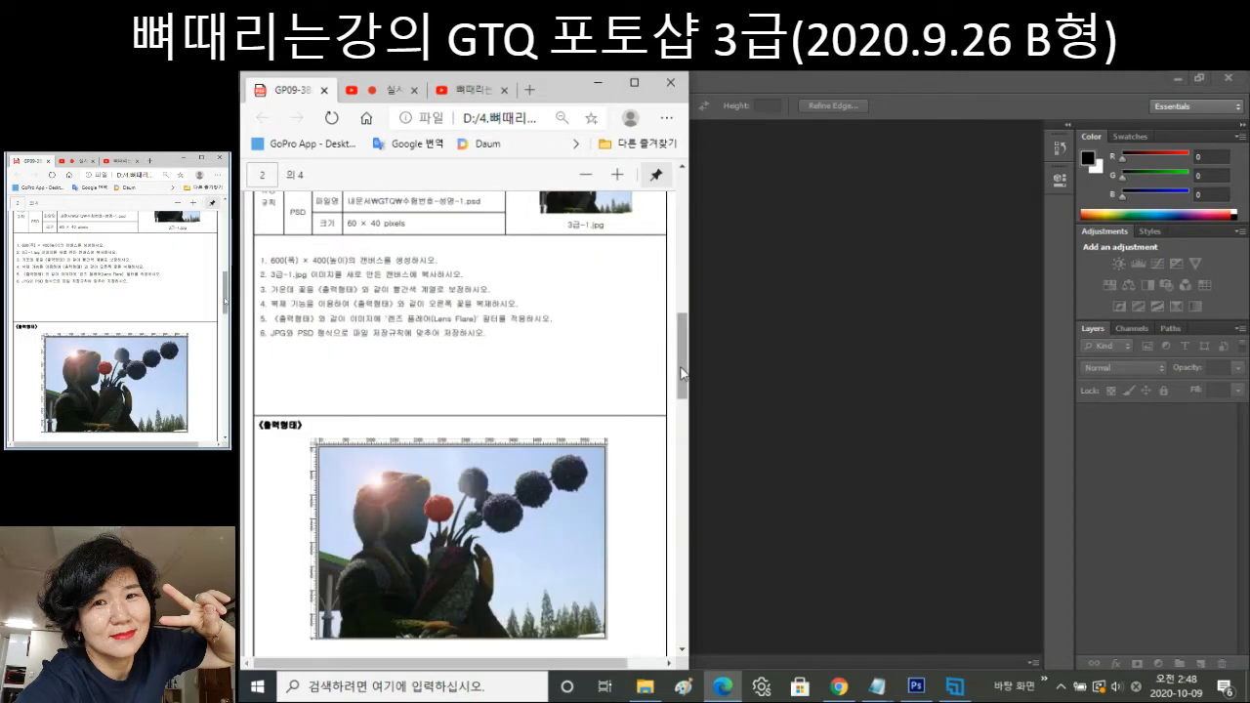
pyautogui.moveTo(681, 371); pyautogui.dragTo(681, 332)
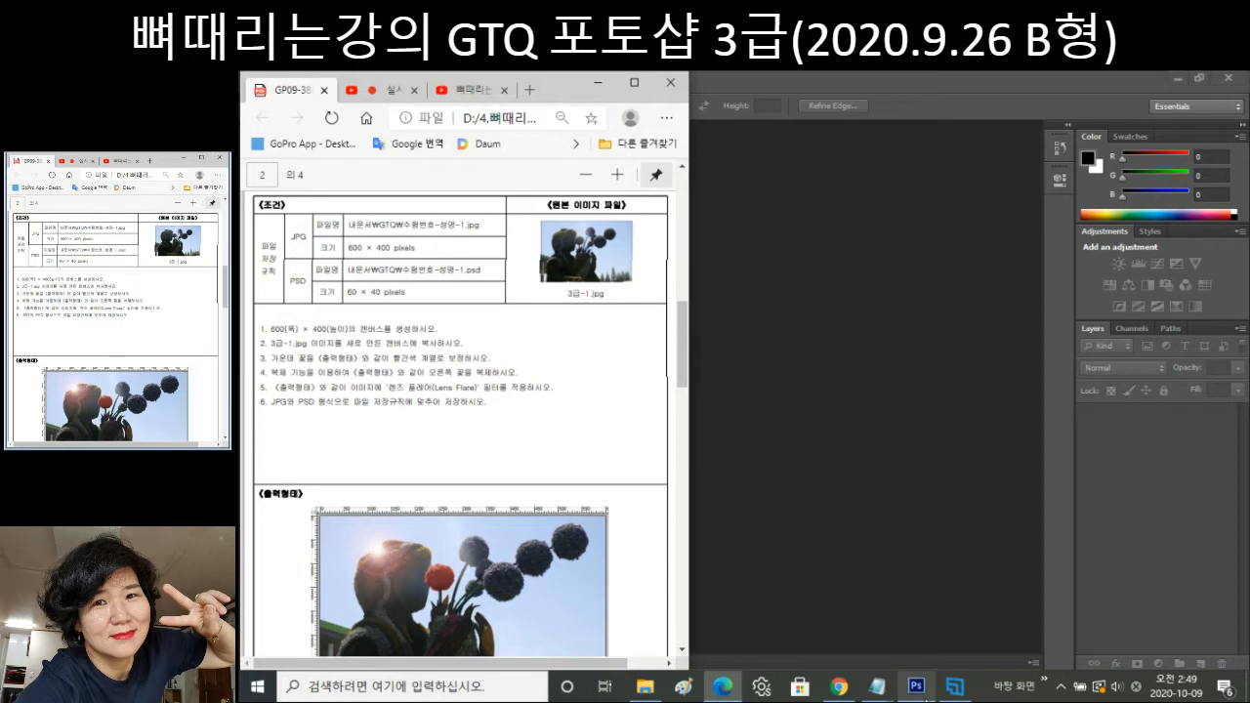
# Check the YouTube Studio live stream and the exam PDF, then return to the empty Photoshop workspace.
pyautogui.click(928, 692)
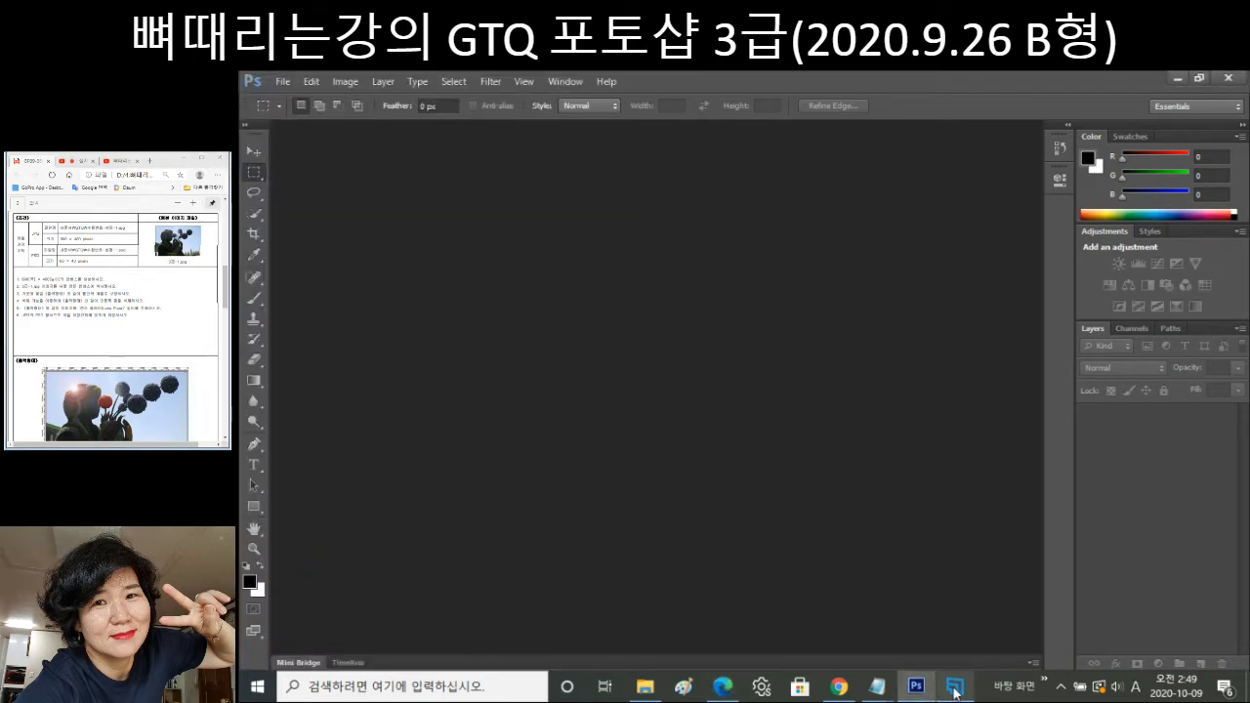
pyautogui.click(825, 693)
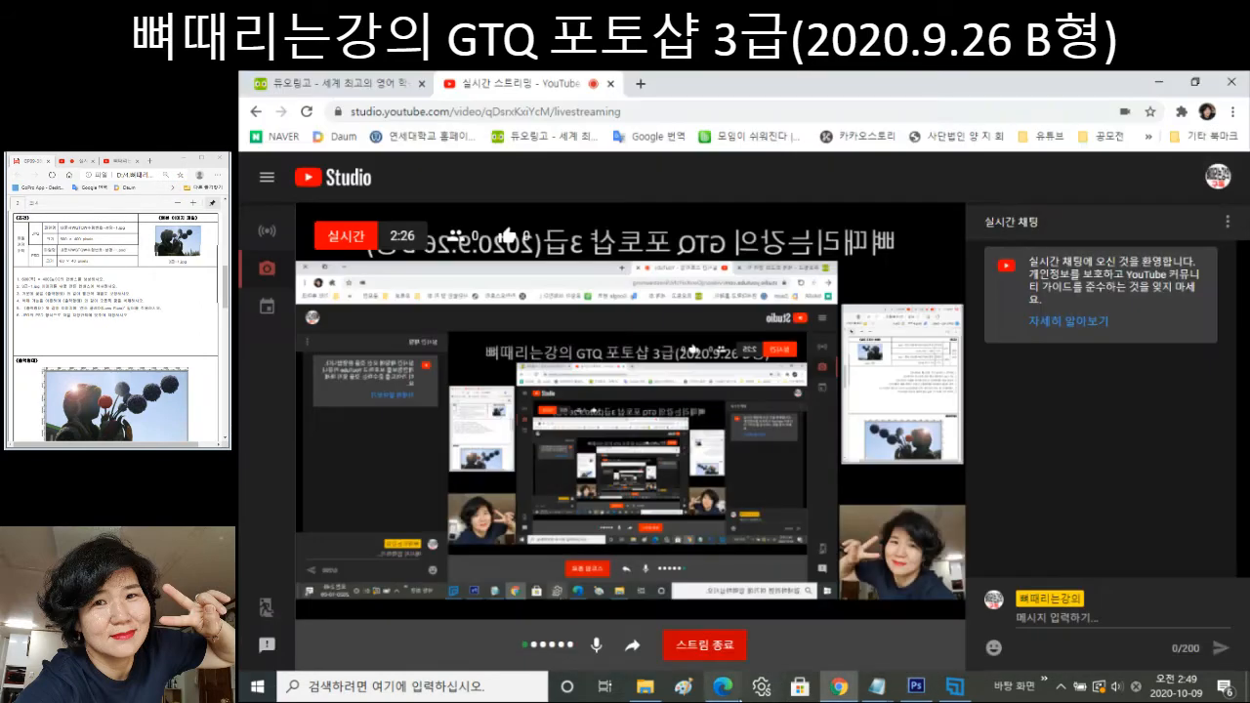
pyautogui.click(723, 687)
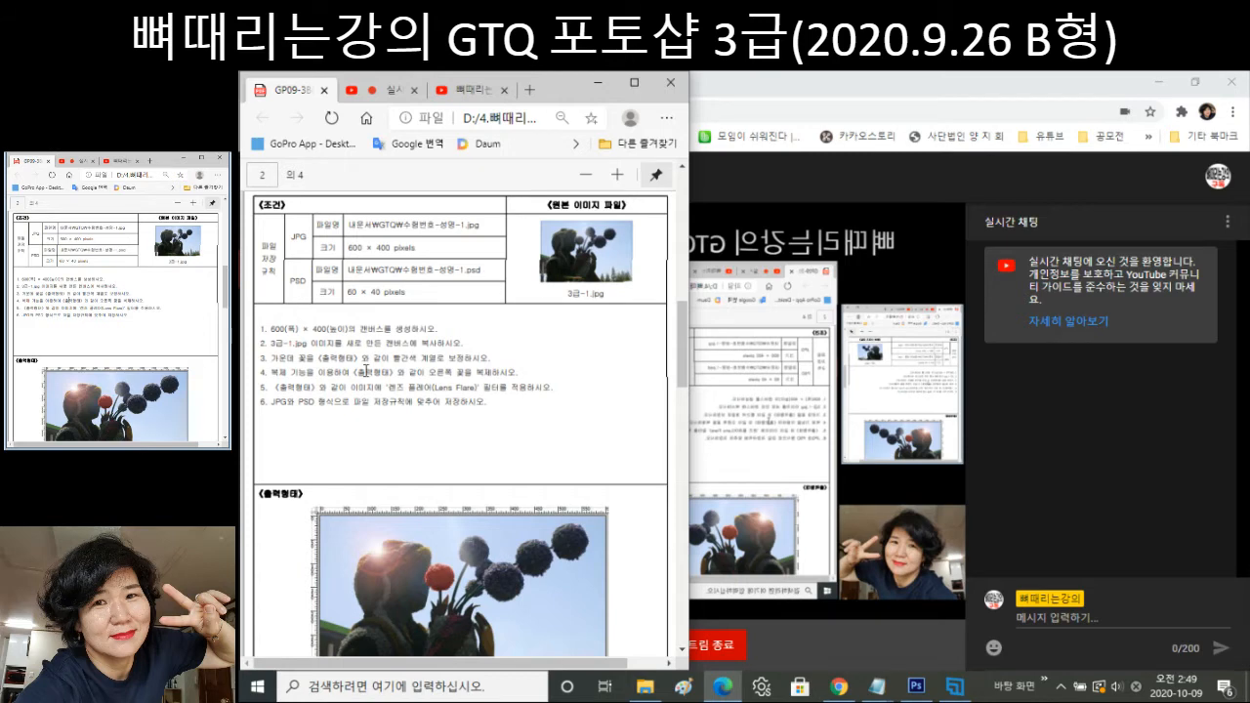
pyautogui.click(916, 687)
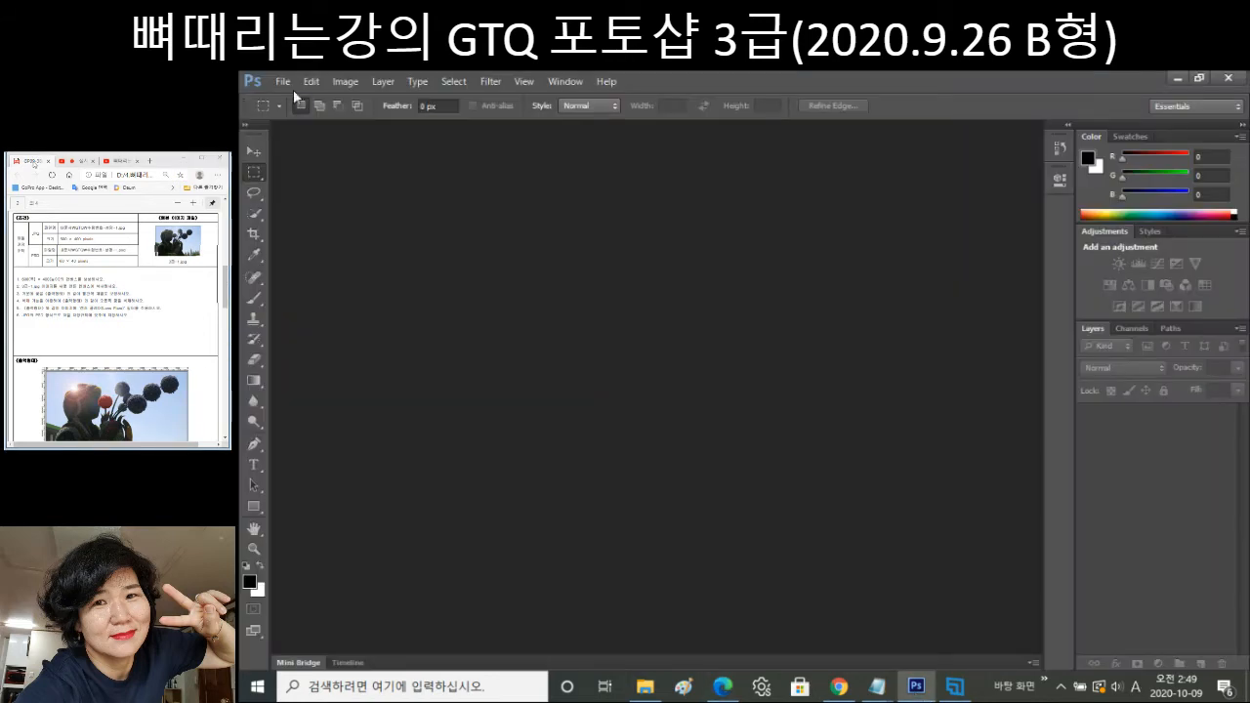
# In Units & Rulers preferences, set Rulers and Type to Pixels, leaving column width in Points.
pyautogui.click(319, 83)
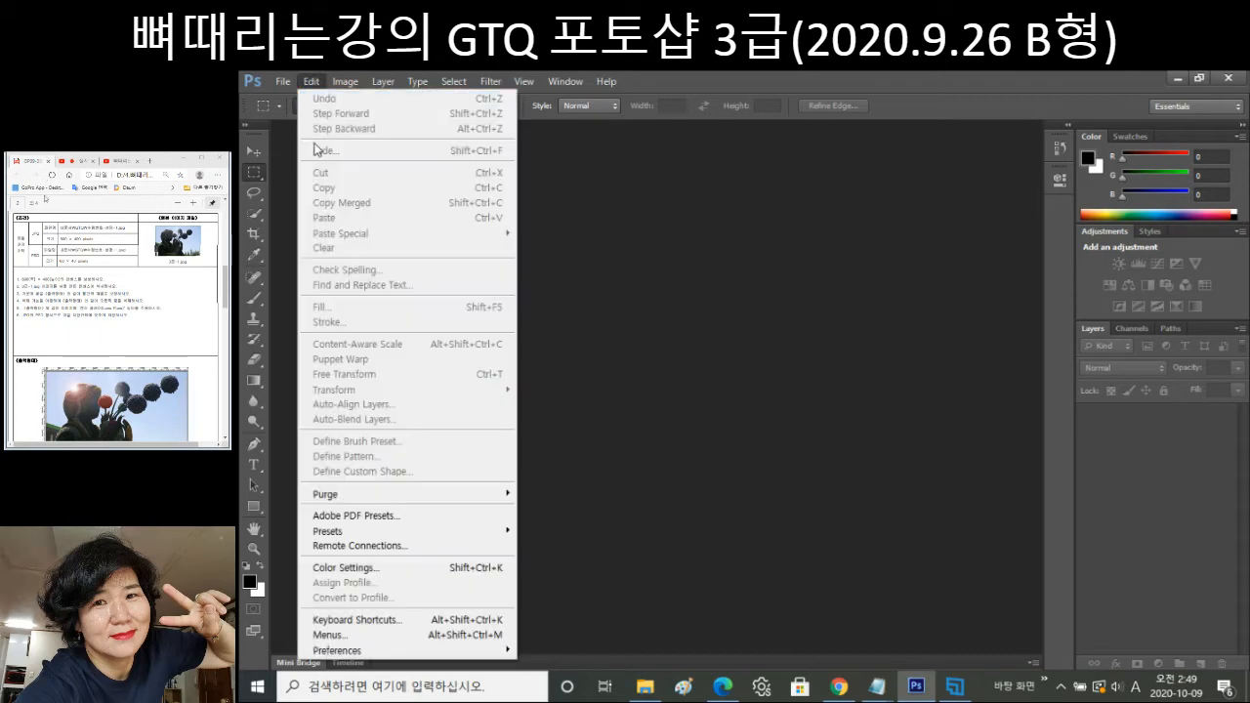
pyautogui.moveTo(416, 652)
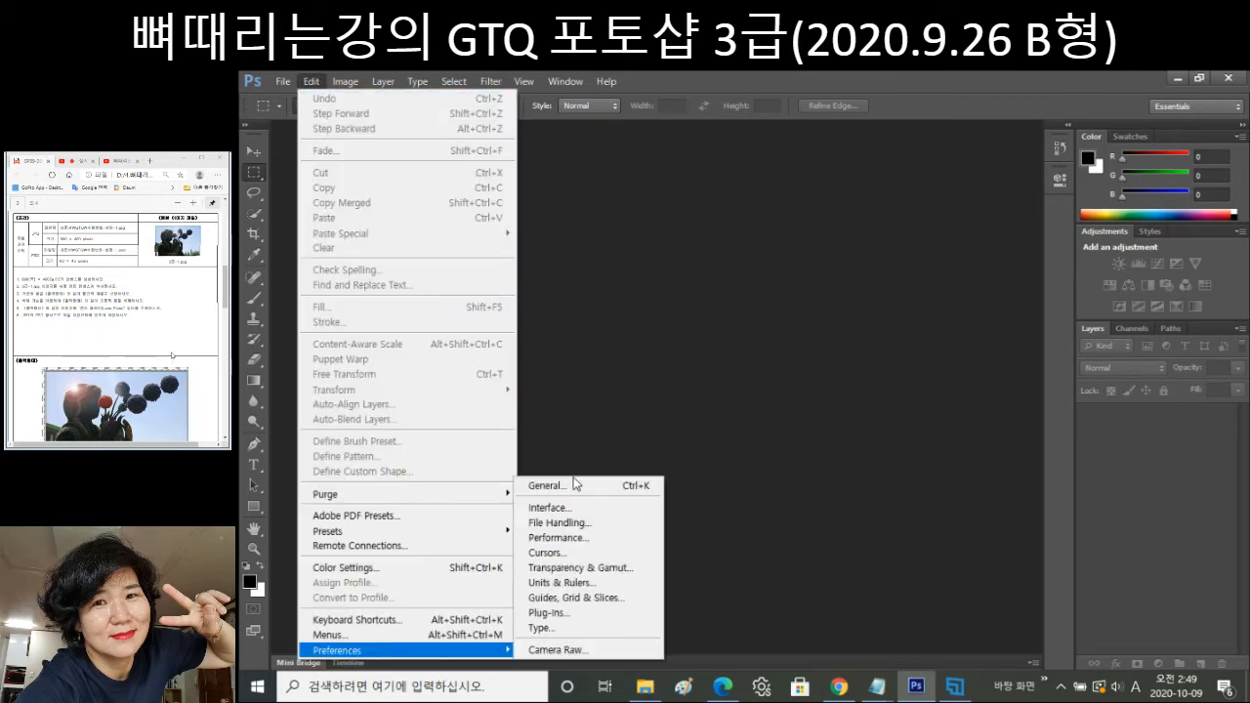
pyautogui.click(576, 480)
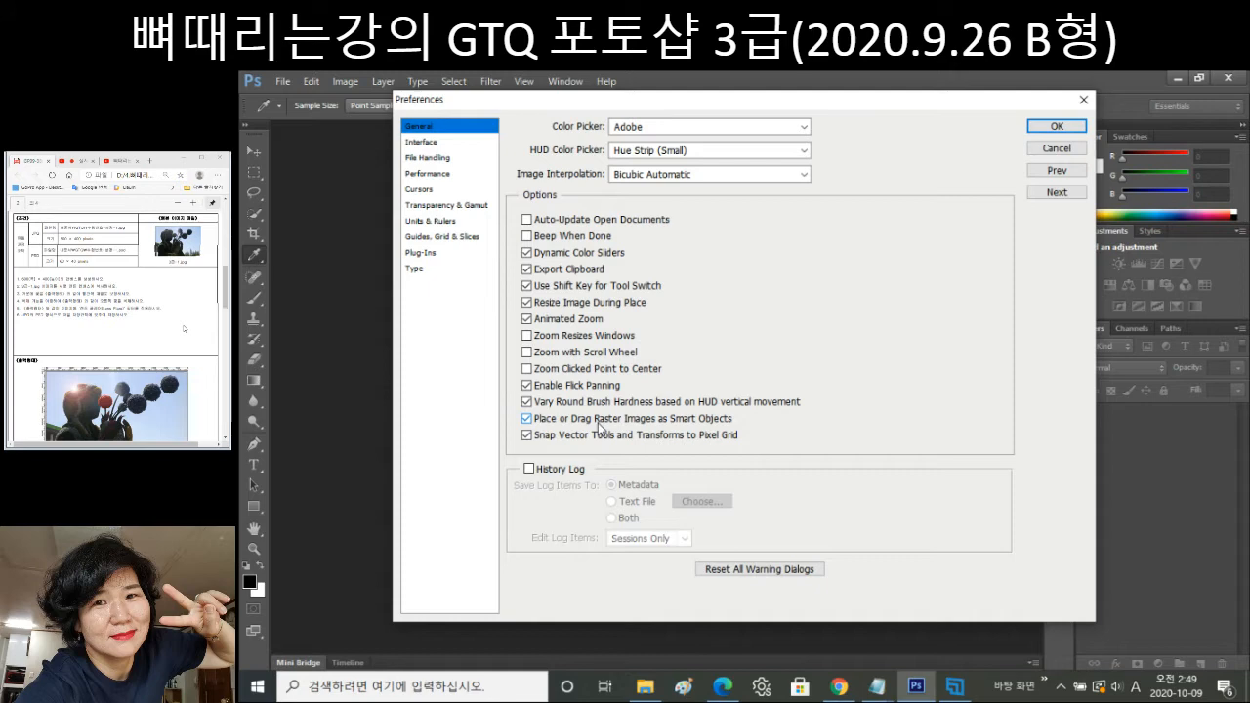
pyautogui.click(434, 222)
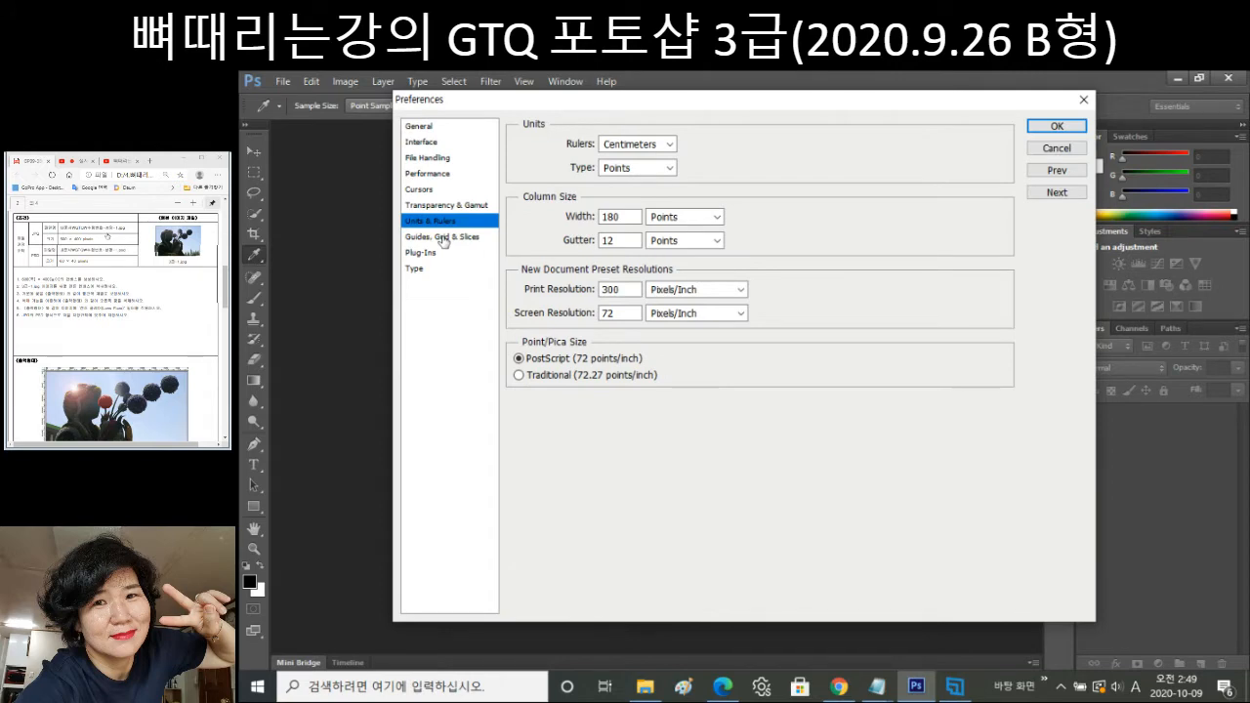
pyautogui.click(666, 144)
pyautogui.click(644, 160)
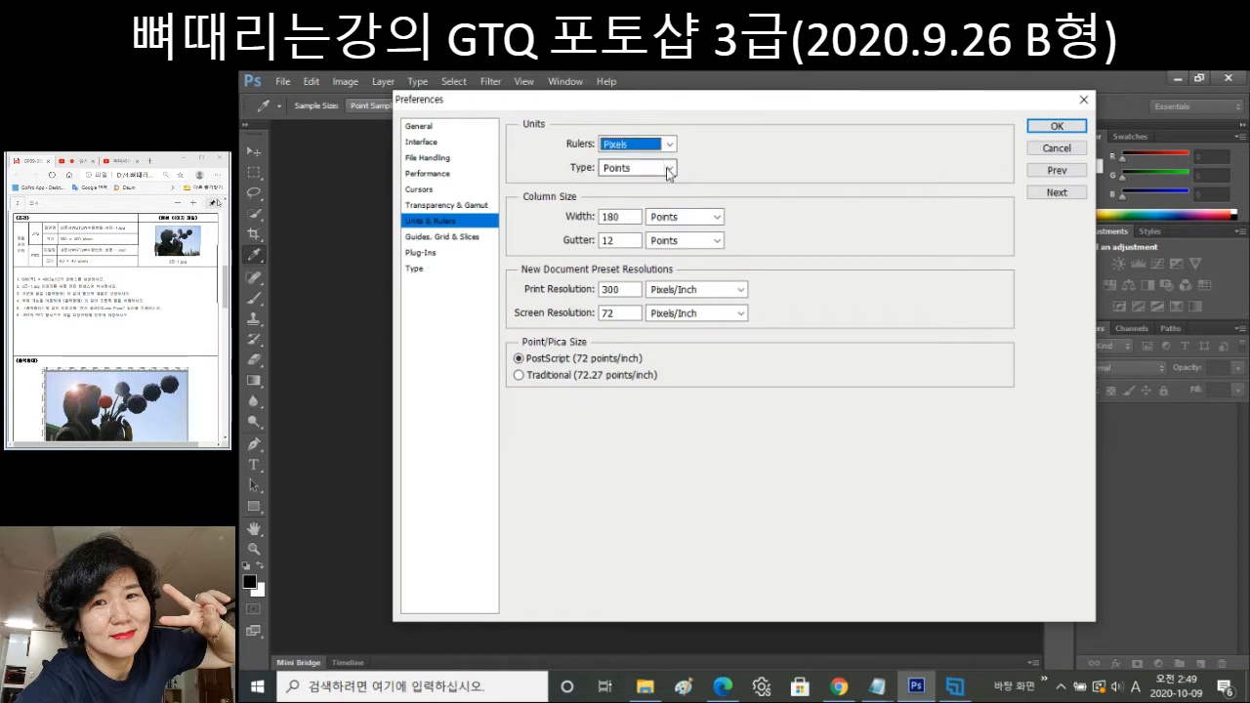
pyautogui.click(668, 169)
pyautogui.click(613, 184)
pyautogui.click(684, 217)
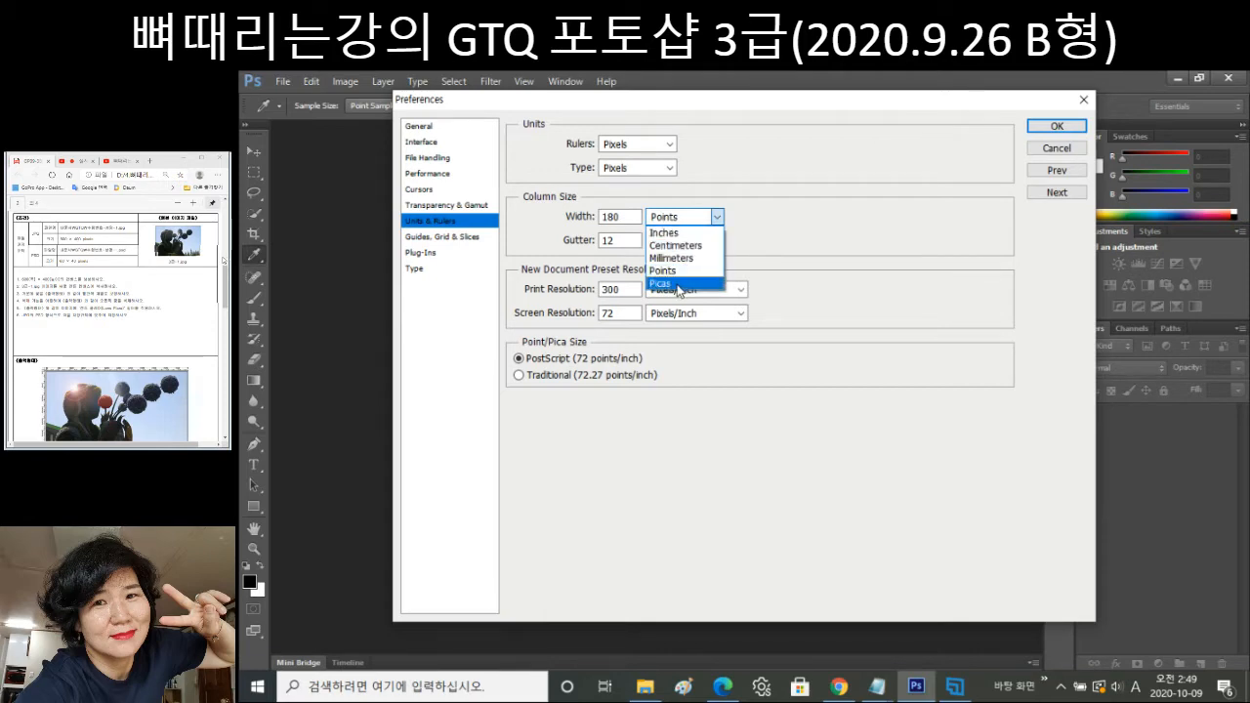
pyautogui.click(663, 271)
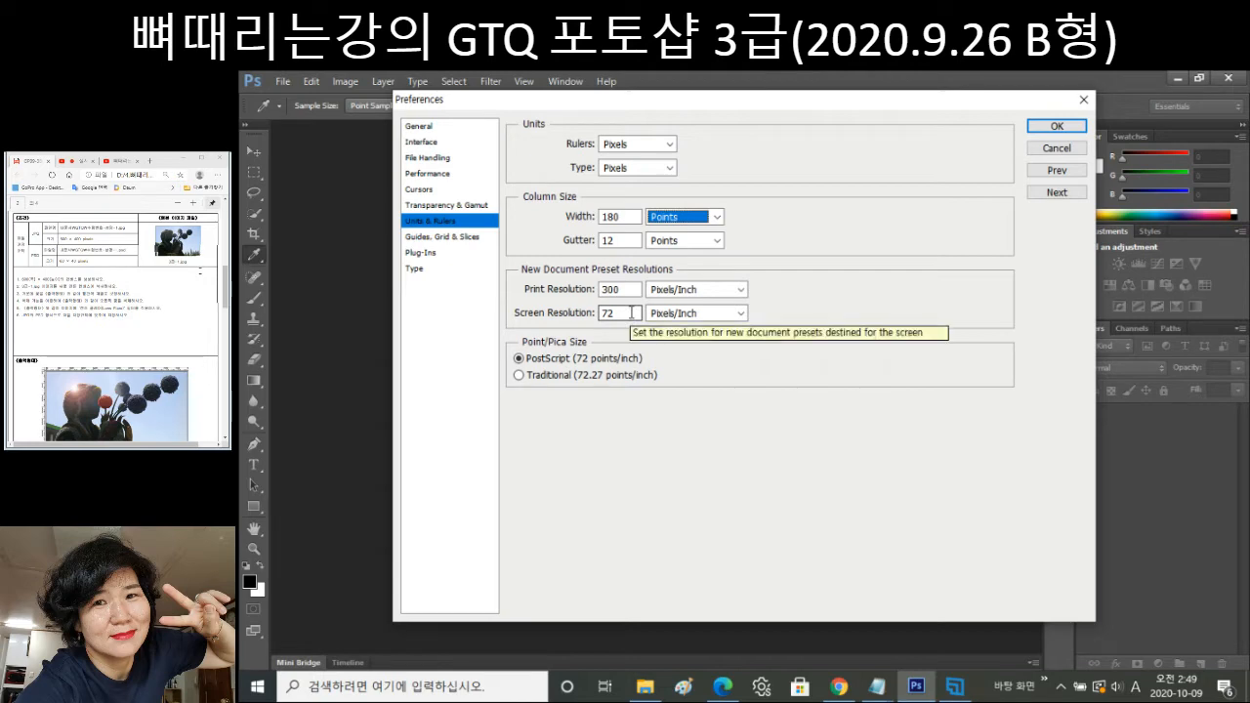
# Confirm the pixel unit preferences and switch to the Rectangular Marquee tool.
pyautogui.press('Return')
pyautogui.press('m')
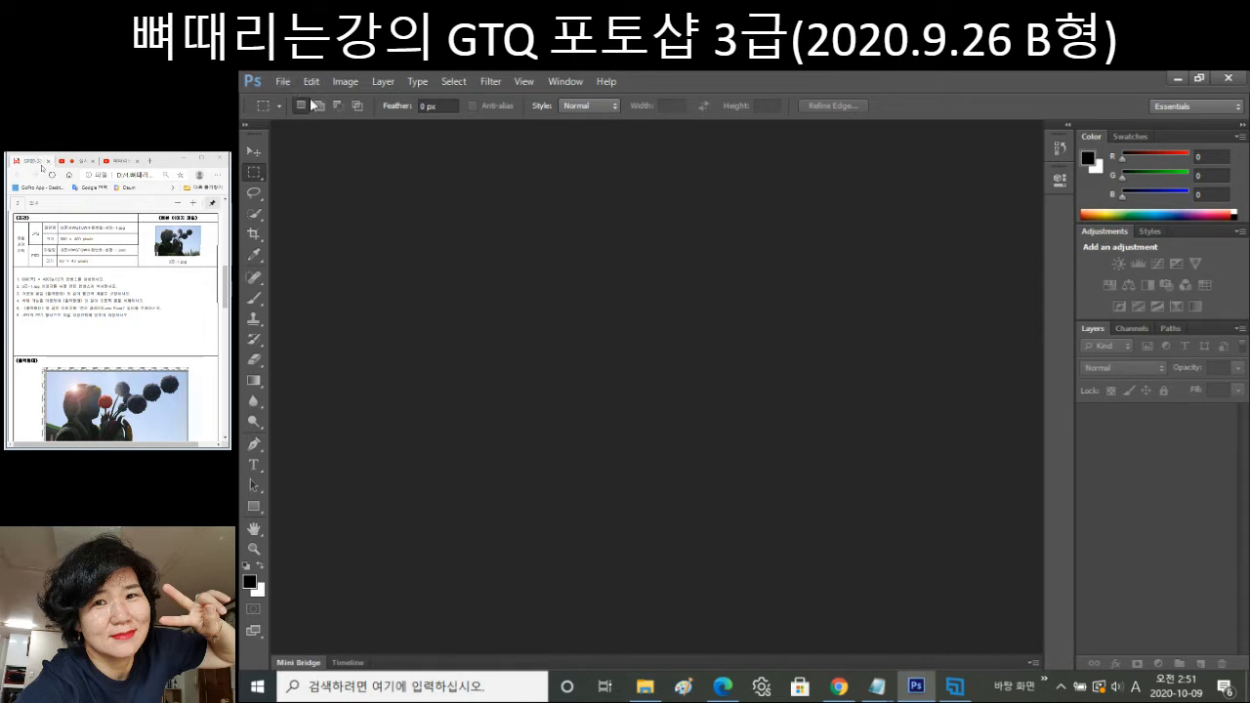
# Create a new Untitled-1 document with width 600 and height 400, both measured in Pixels.
pyautogui.click(282, 81)
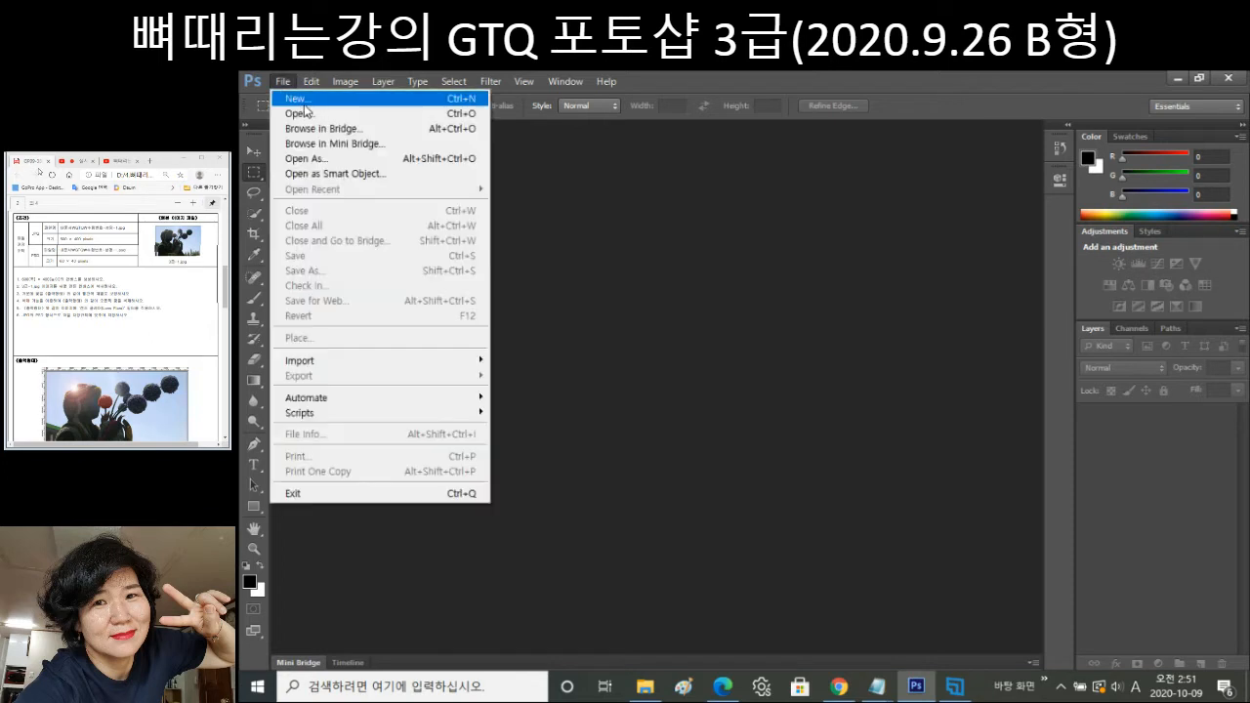
pyautogui.click(302, 113)
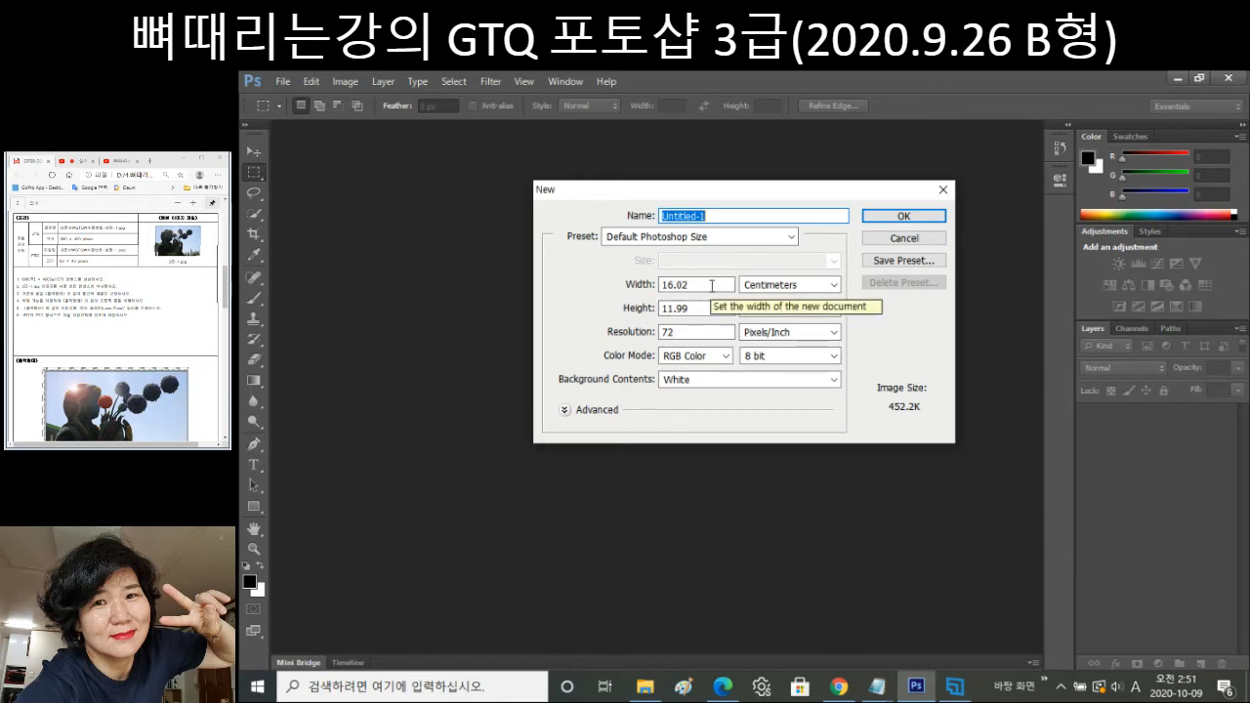
pyautogui.doubleClick(712, 285)
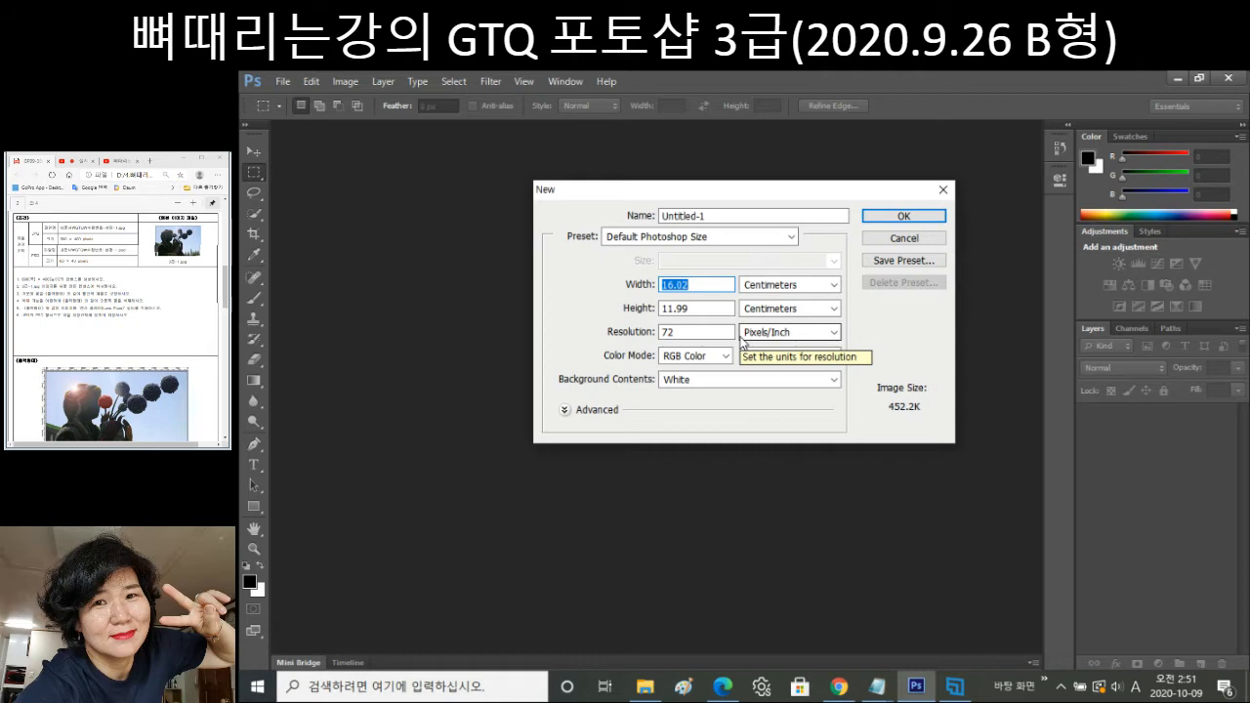
pyautogui.write('600')
pyautogui.press('Tab')
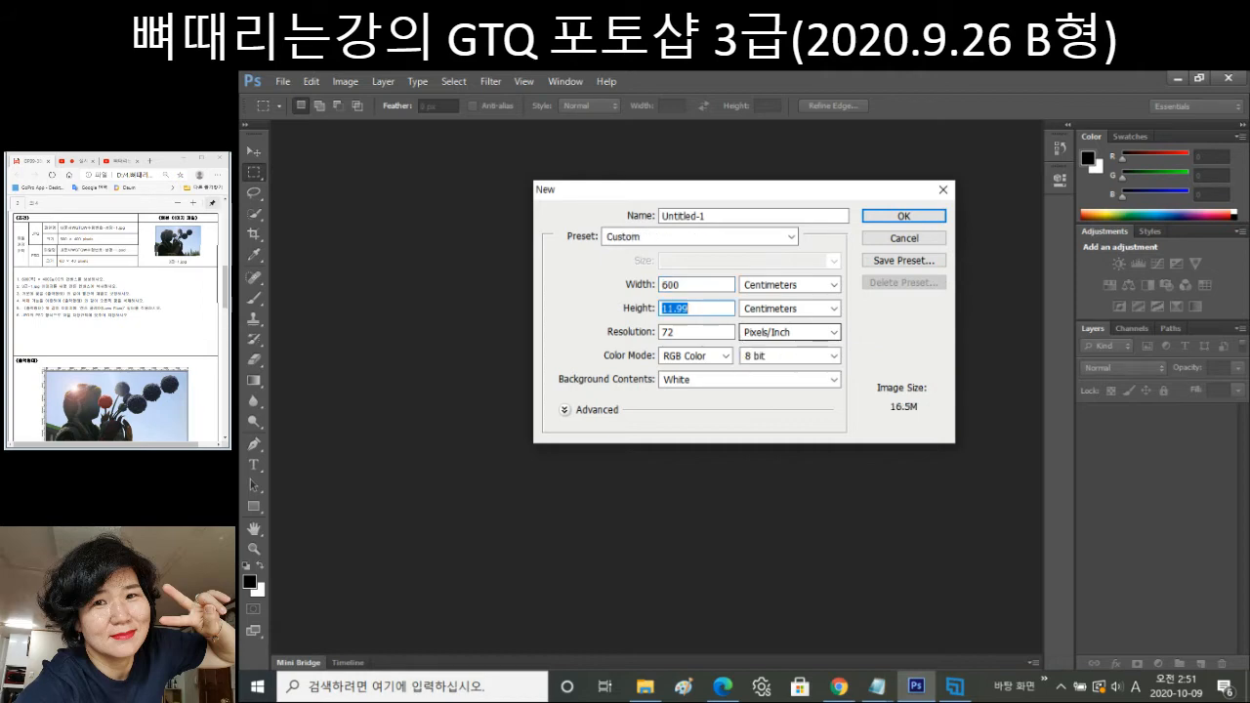
pyautogui.write('400')
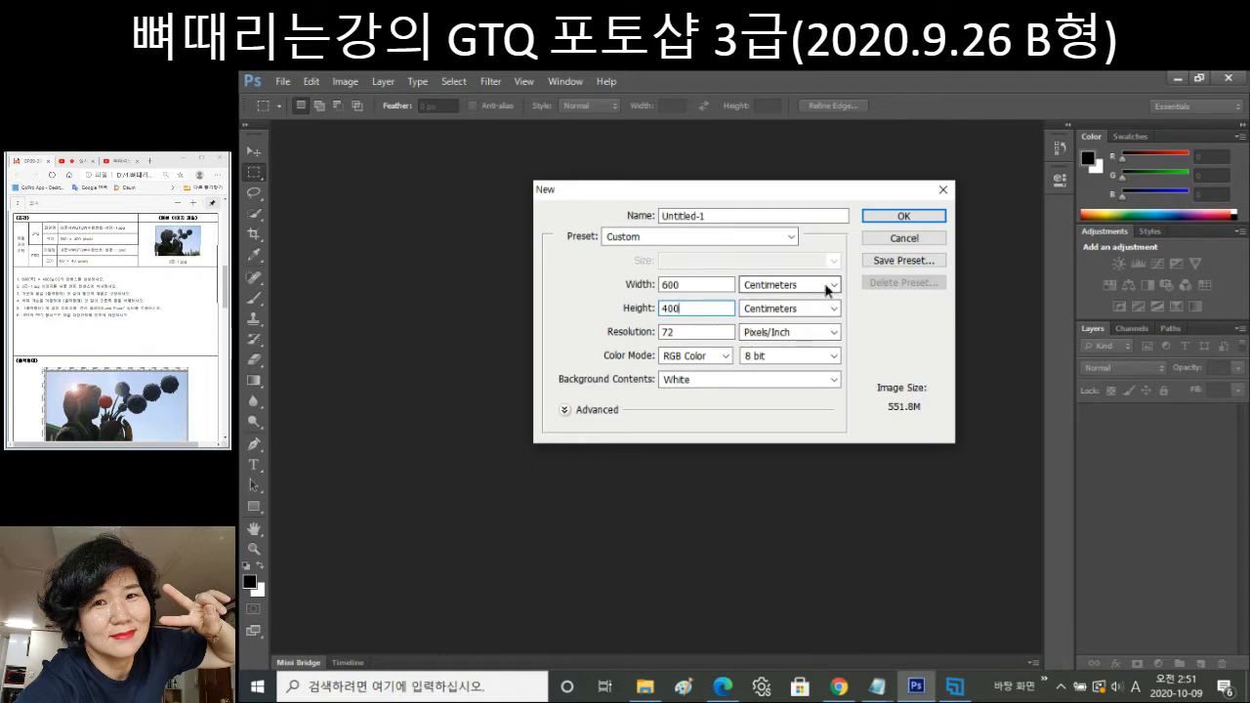
pyautogui.click(831, 285)
pyautogui.click(831, 302)
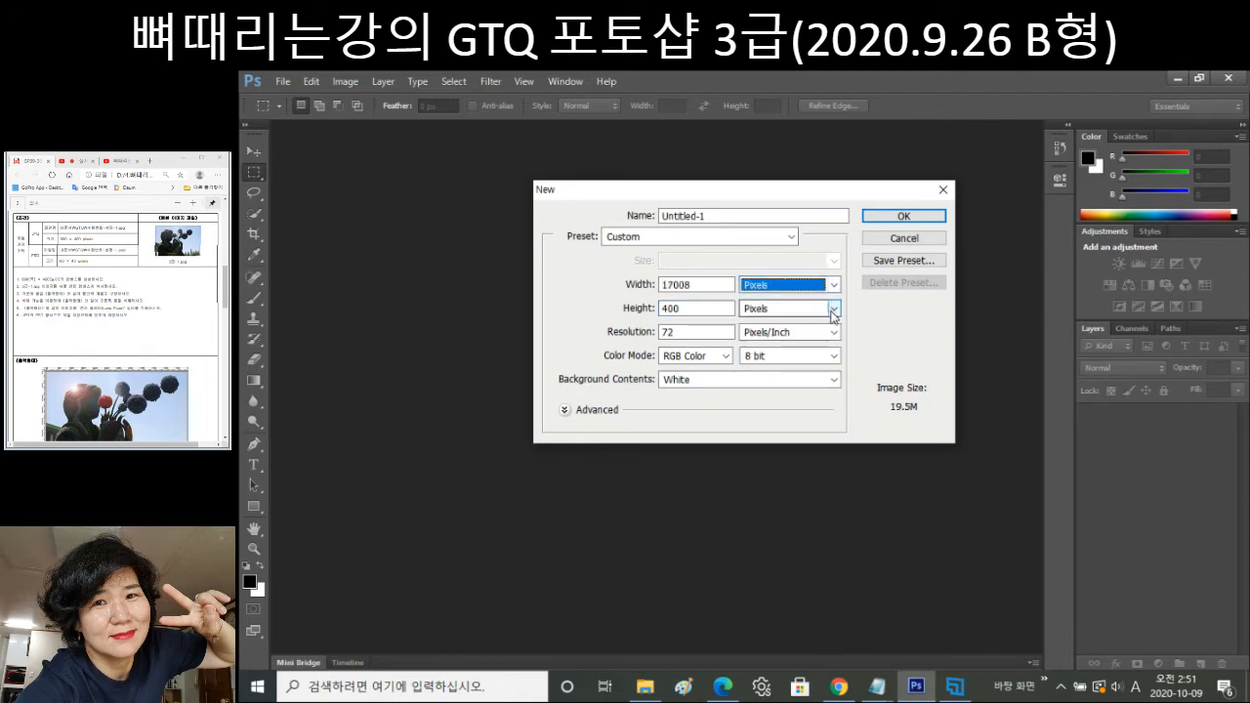
pyautogui.click(833, 309)
pyautogui.click(819, 325)
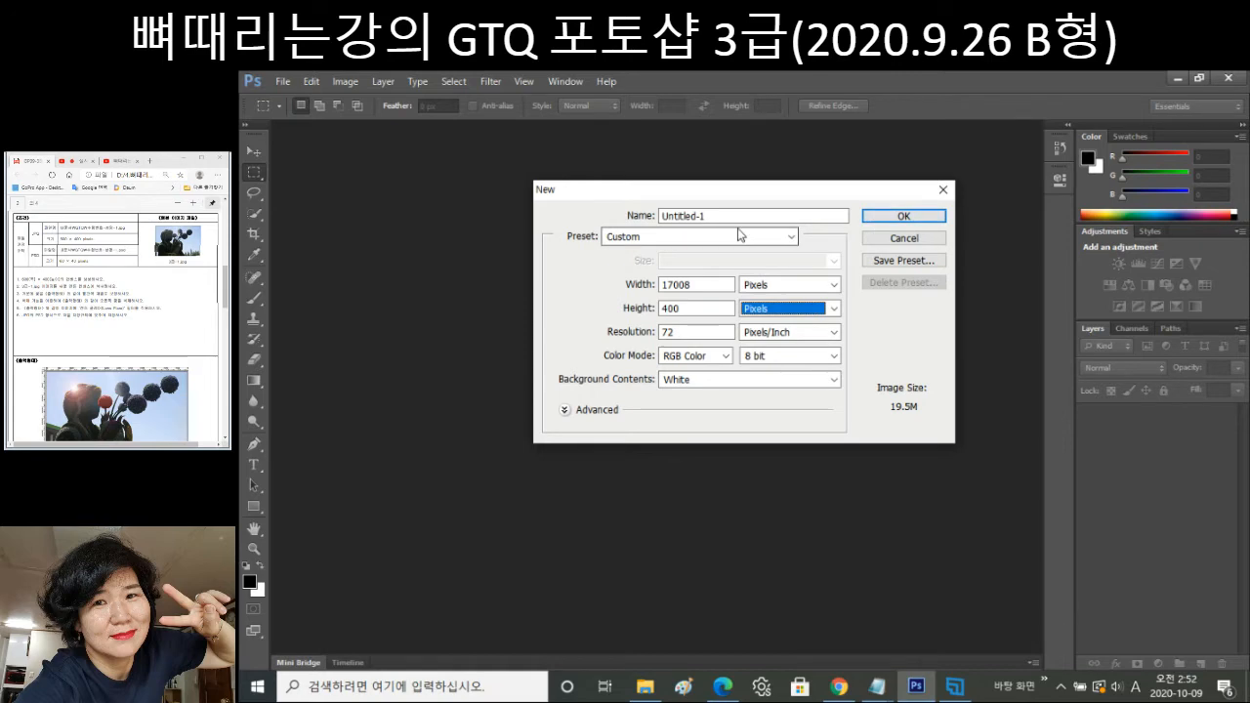
pyautogui.doubleClick(665, 217)
pyautogui.click(875, 218)
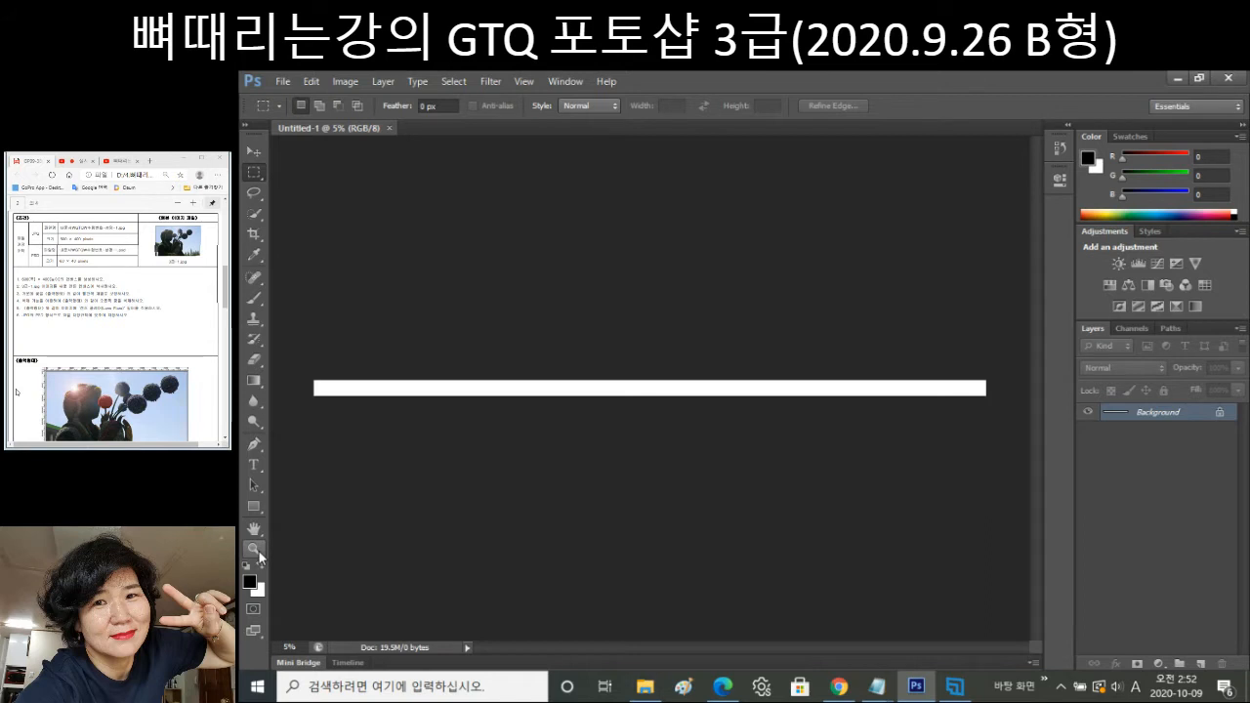
# Resize the canvas to 600 × 400 pixels in Canvas Size, proceeding past the clipping warning.
pyautogui.click(254, 550)
pyautogui.click(391, 388)
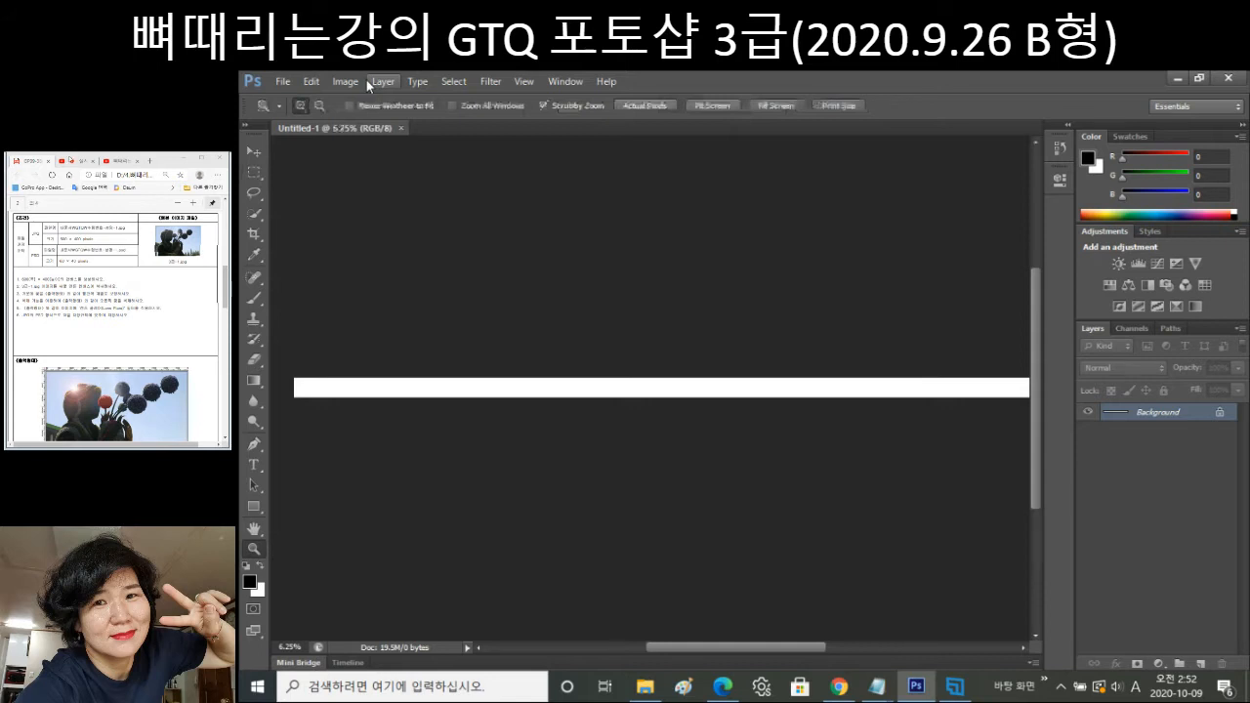
pyautogui.hotkey('ctrl', 'alt', 'c')
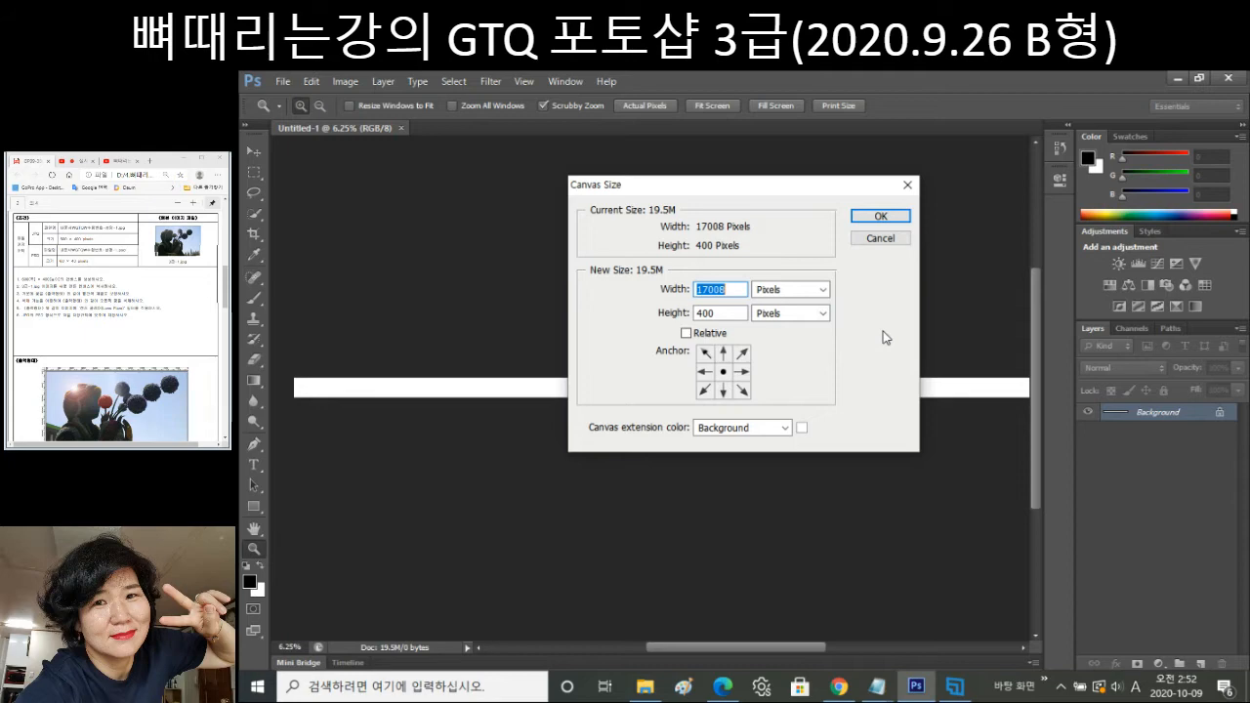
pyautogui.write('600')
pyautogui.press('Return')
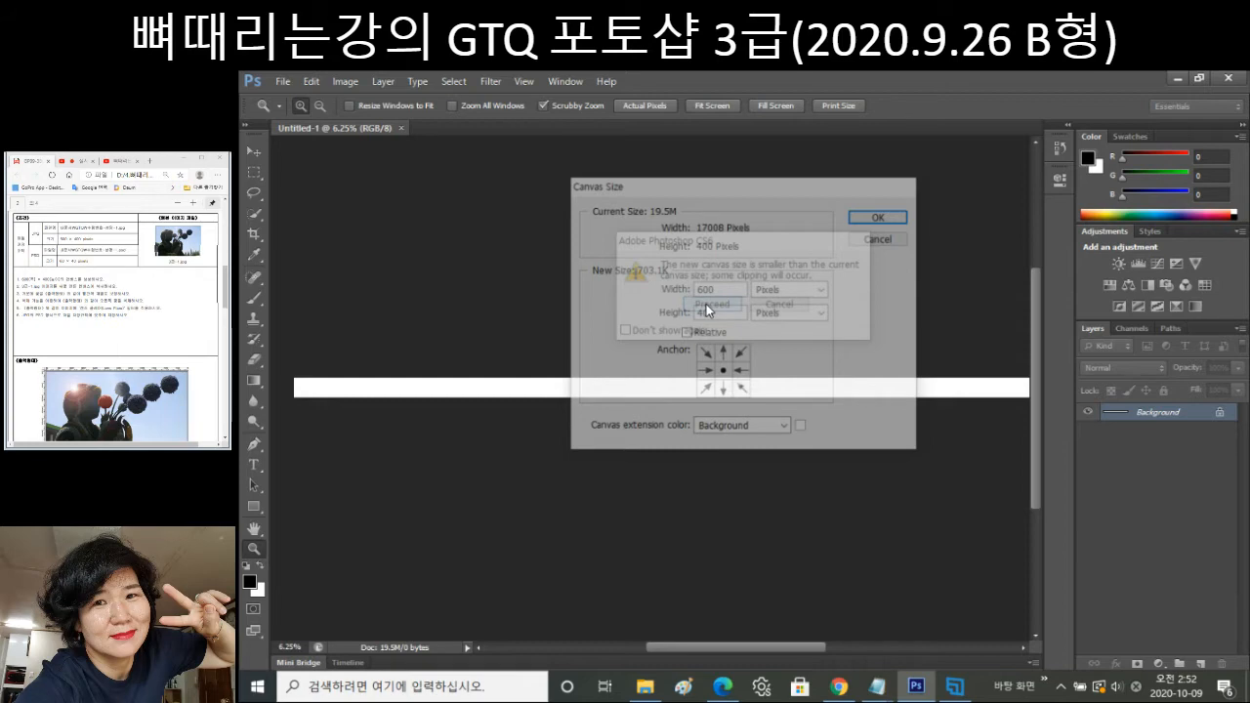
pyautogui.click(706, 304)
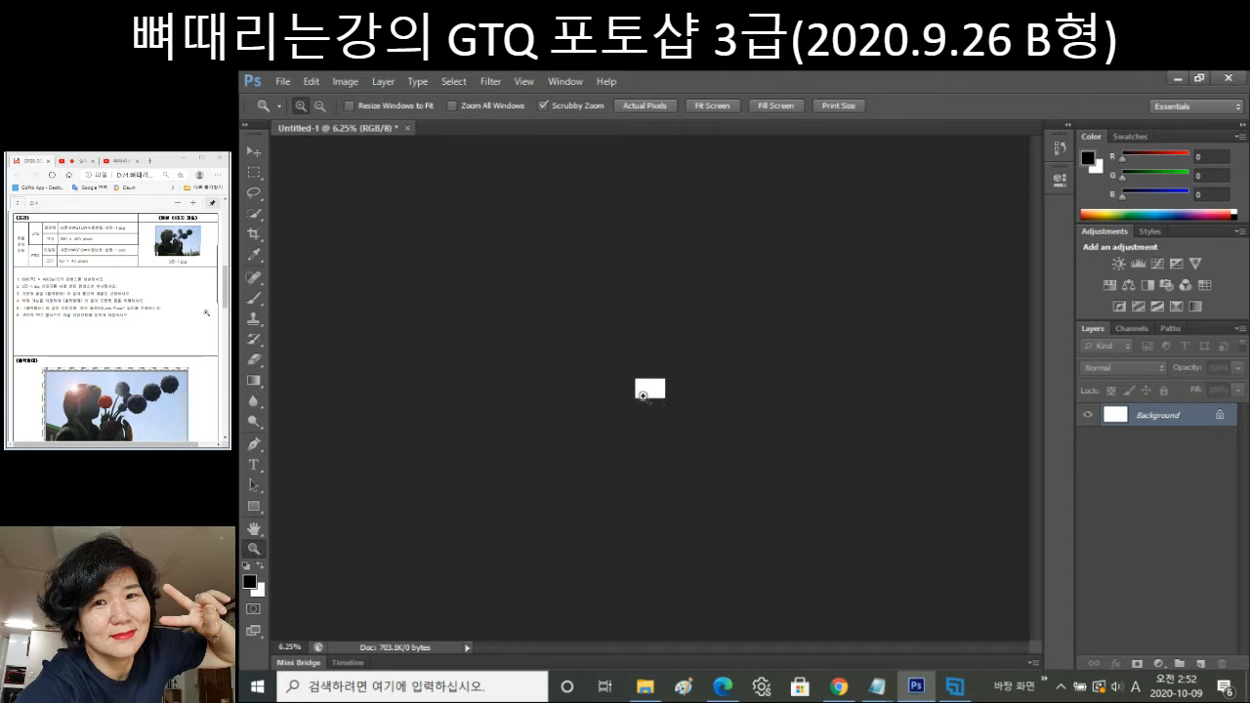
pyautogui.click(650, 391)
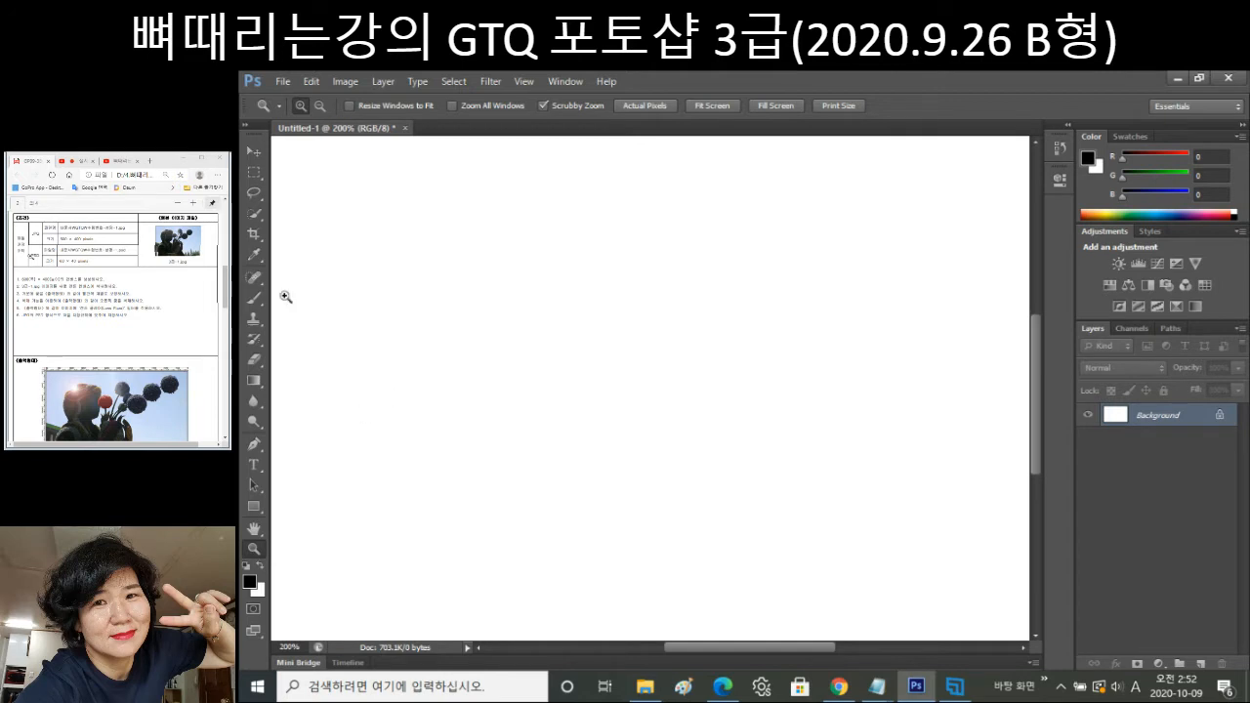
pyautogui.hotkey('ctrl', '1')
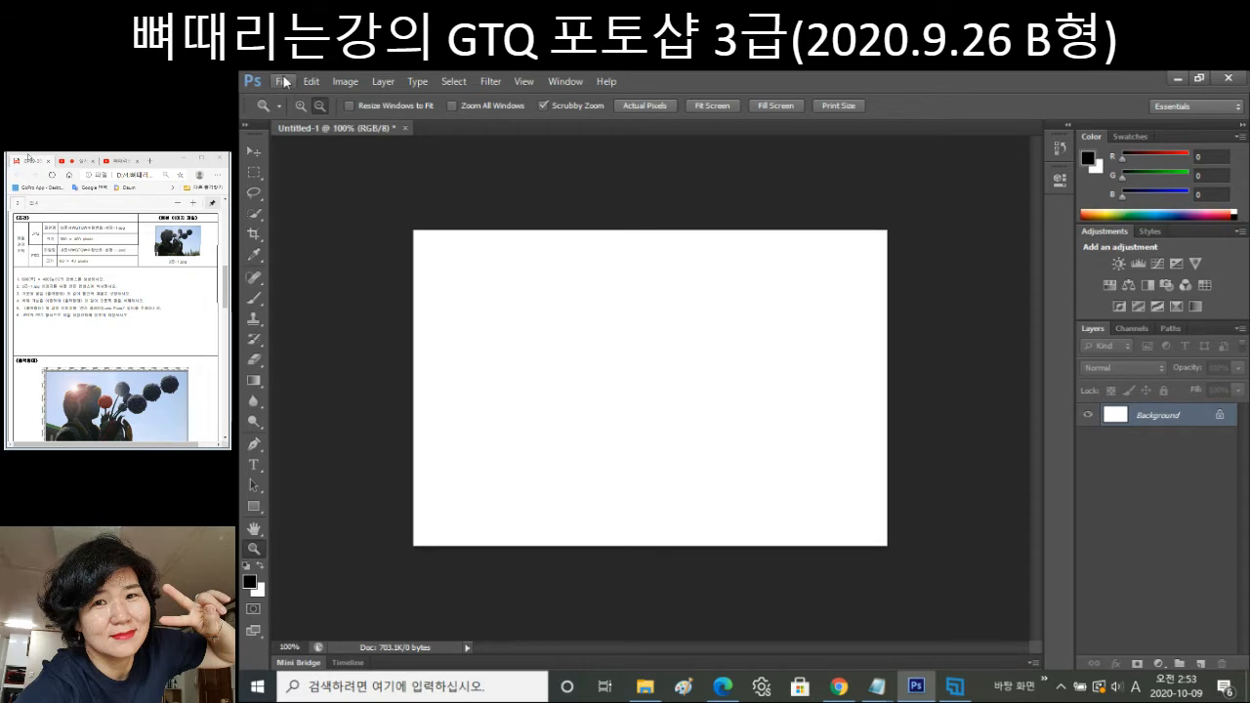
pyautogui.click(345, 81)
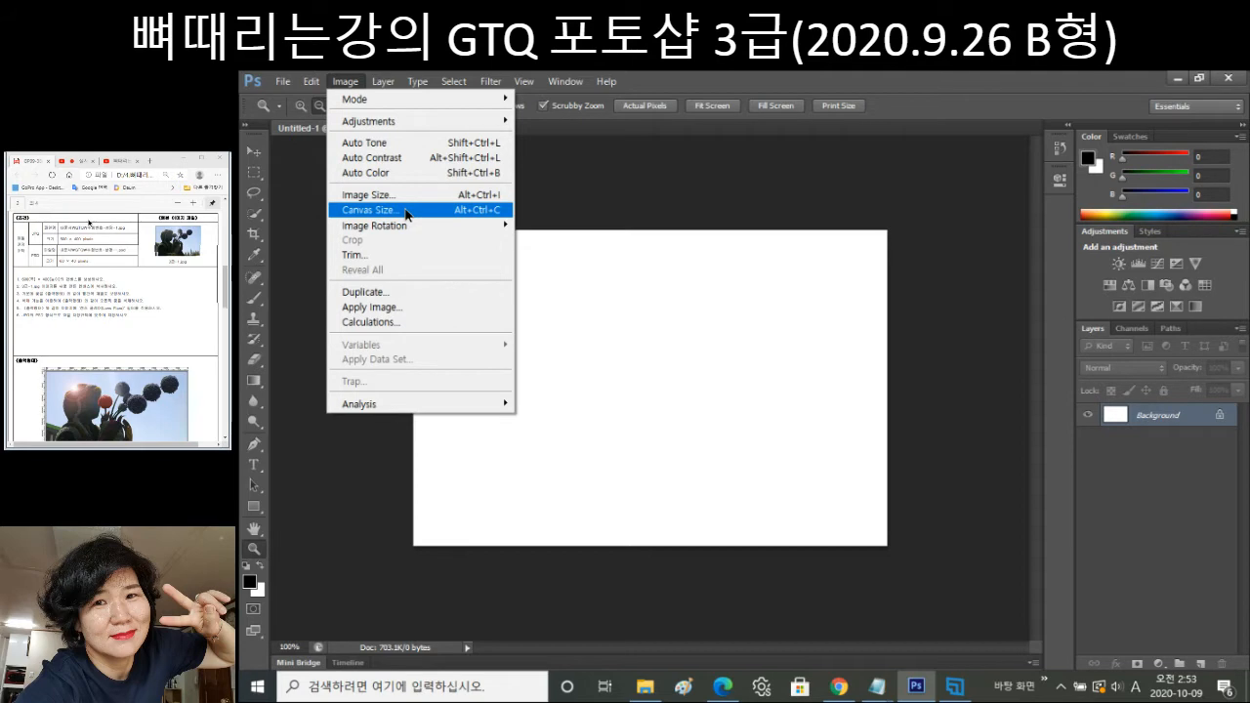
pyautogui.click(407, 211)
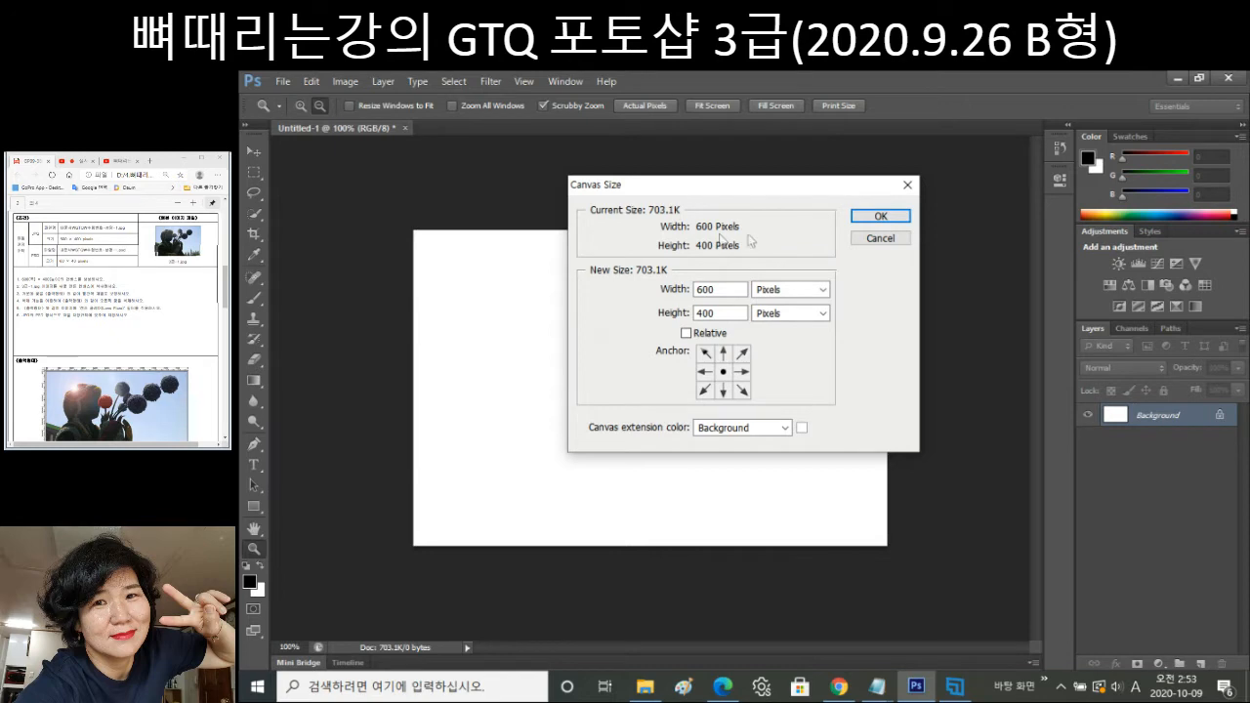
pyautogui.press('Escape')
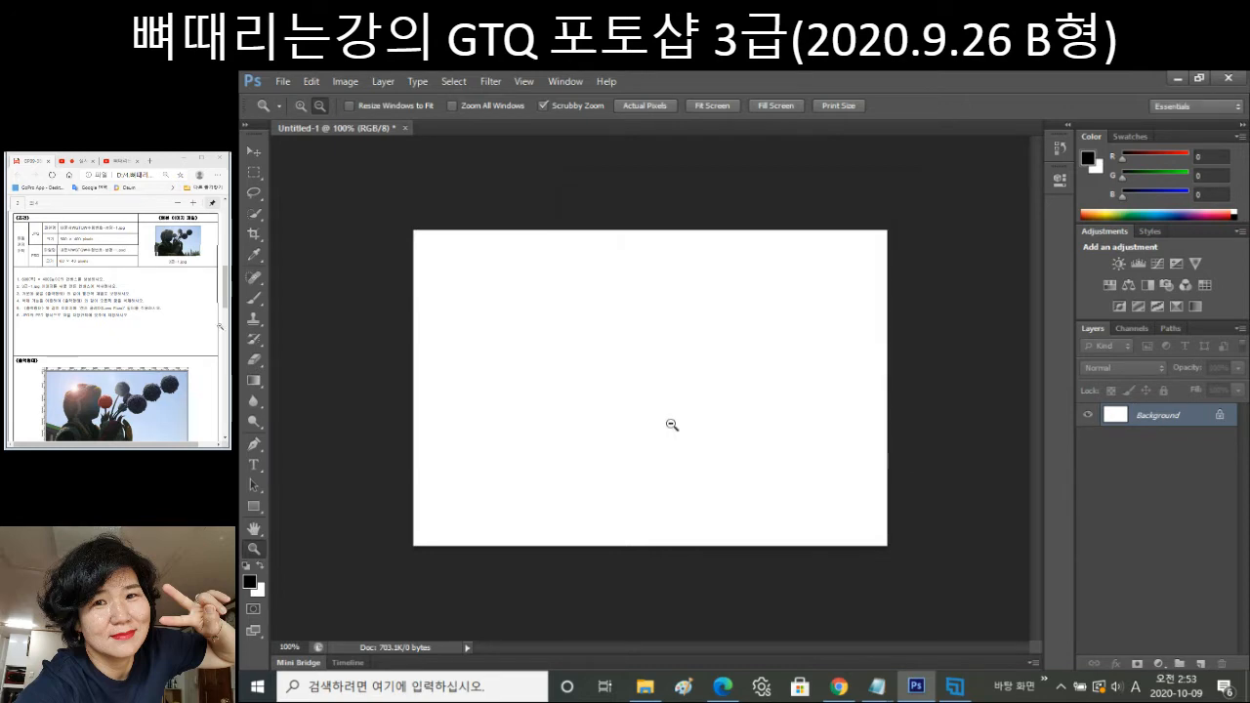
pyautogui.click(282, 81)
# Open the 3급-1 flower-sculpture photo from the GTQ > image folder.
pyautogui.click(290, 114)
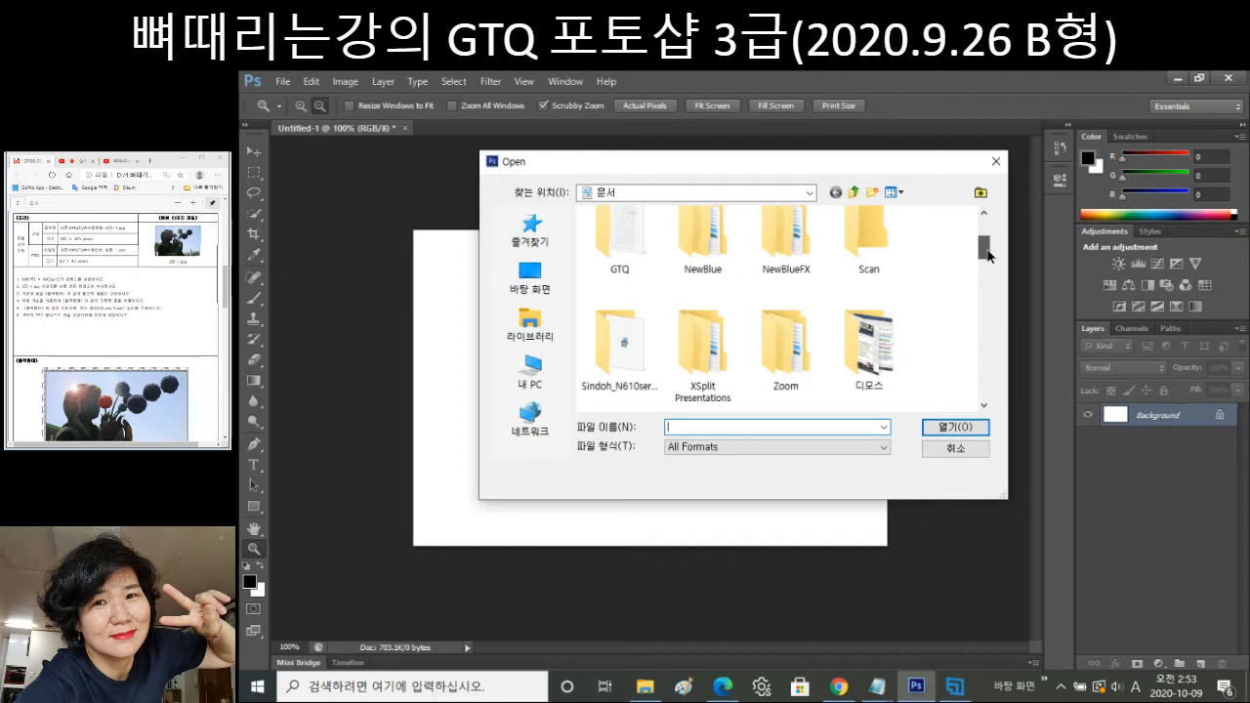
pyautogui.scroll(1, 988, 256)
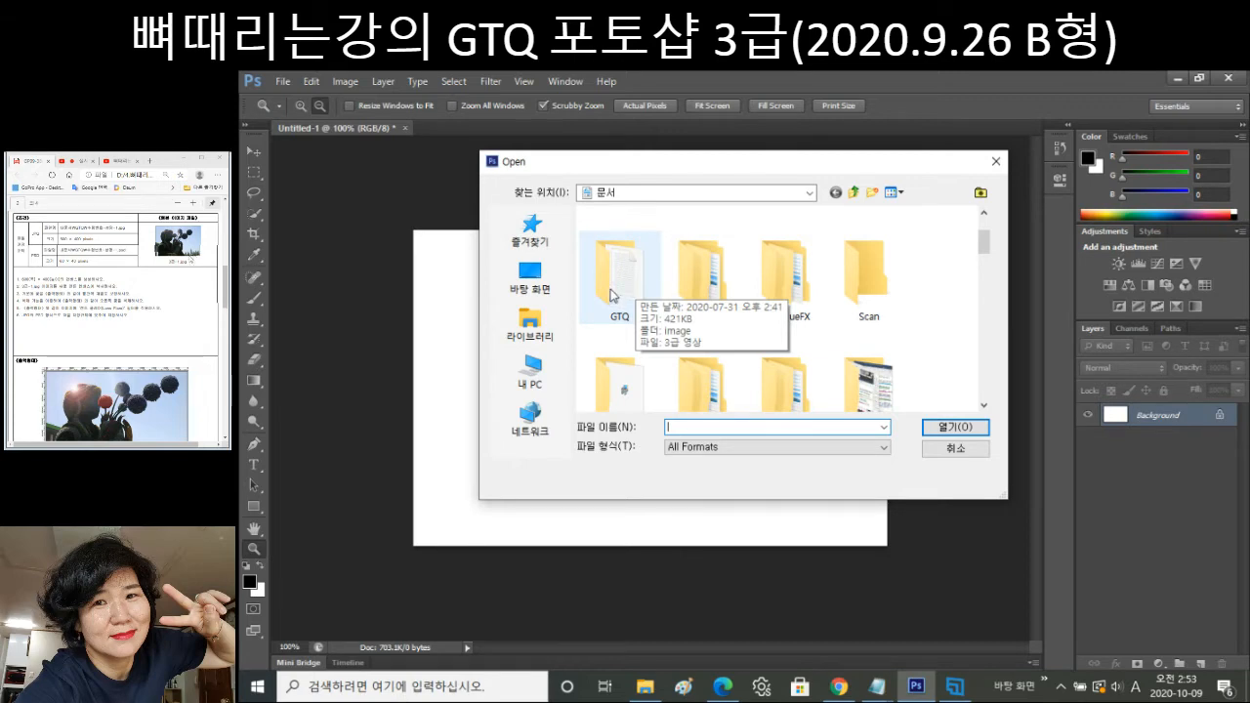
pyautogui.doubleClick(619, 285)
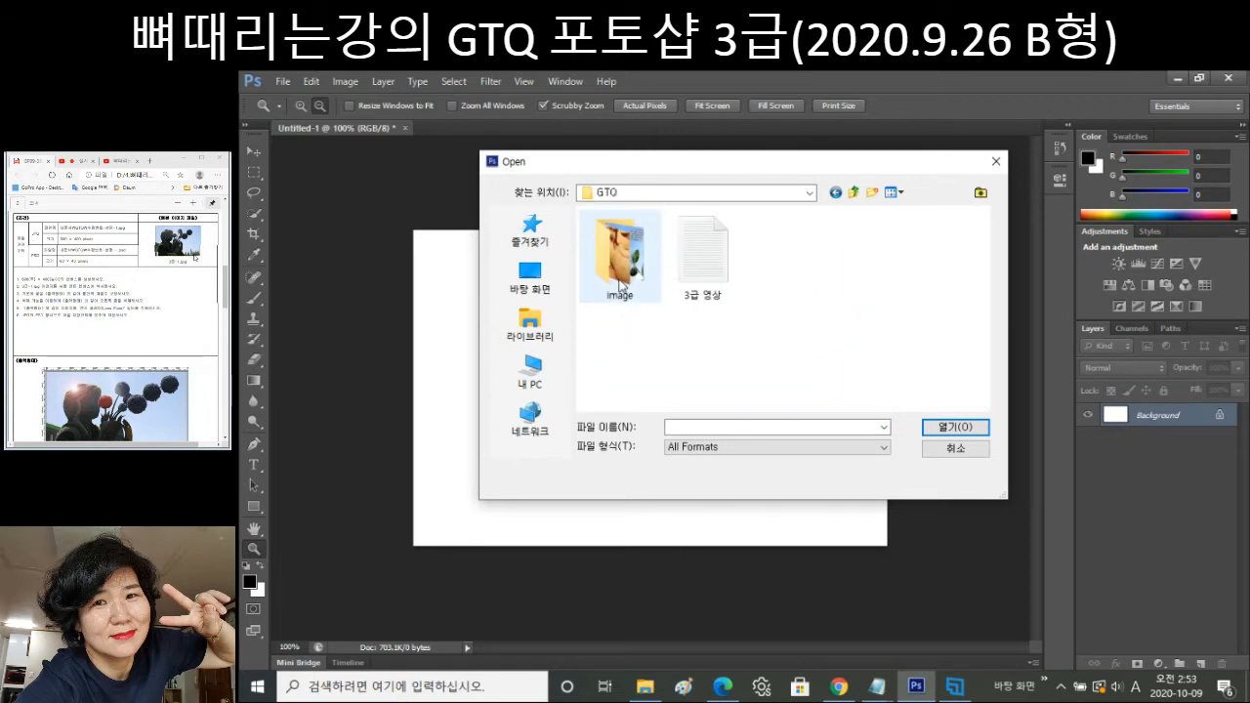
pyautogui.click(635, 265)
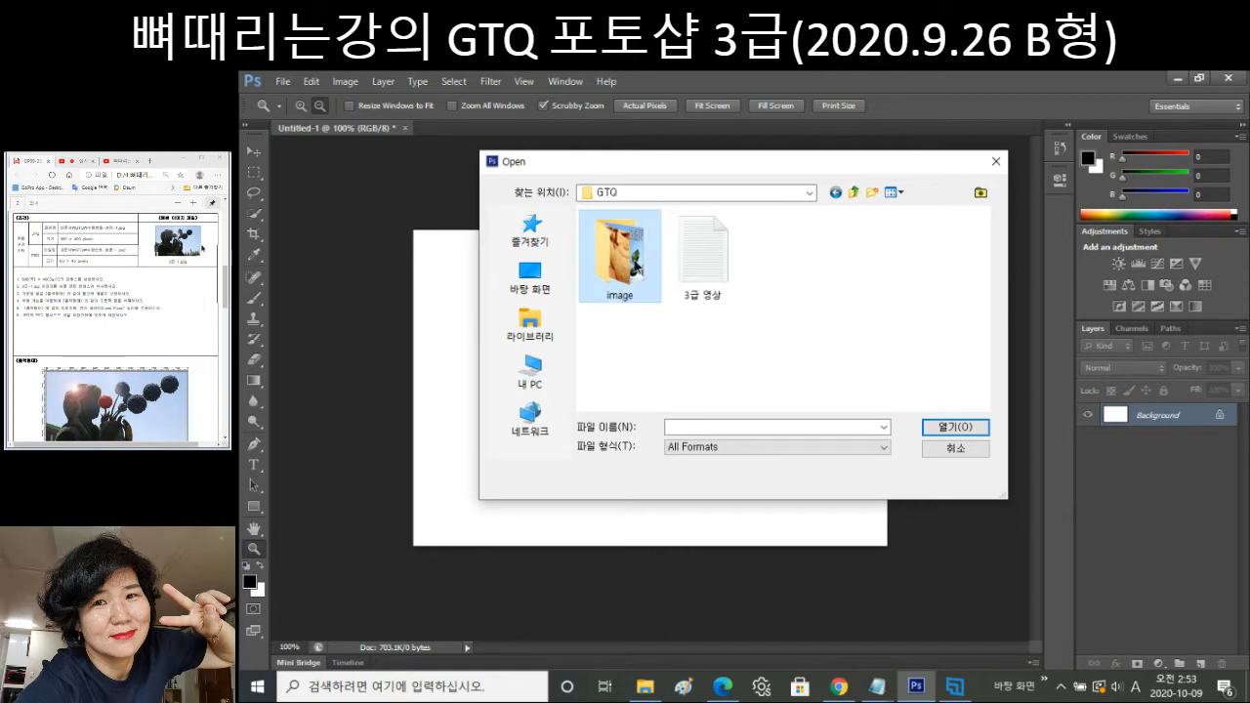
pyautogui.doubleClick(634, 265)
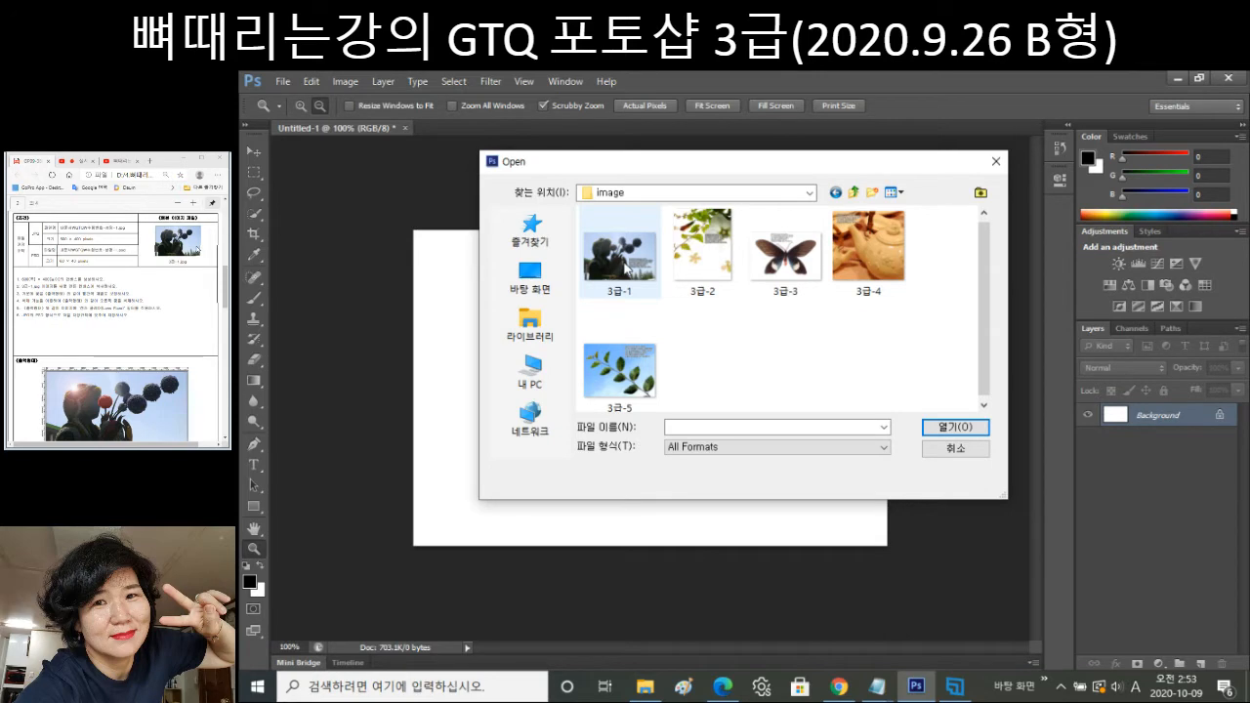
pyautogui.doubleClick(621, 256)
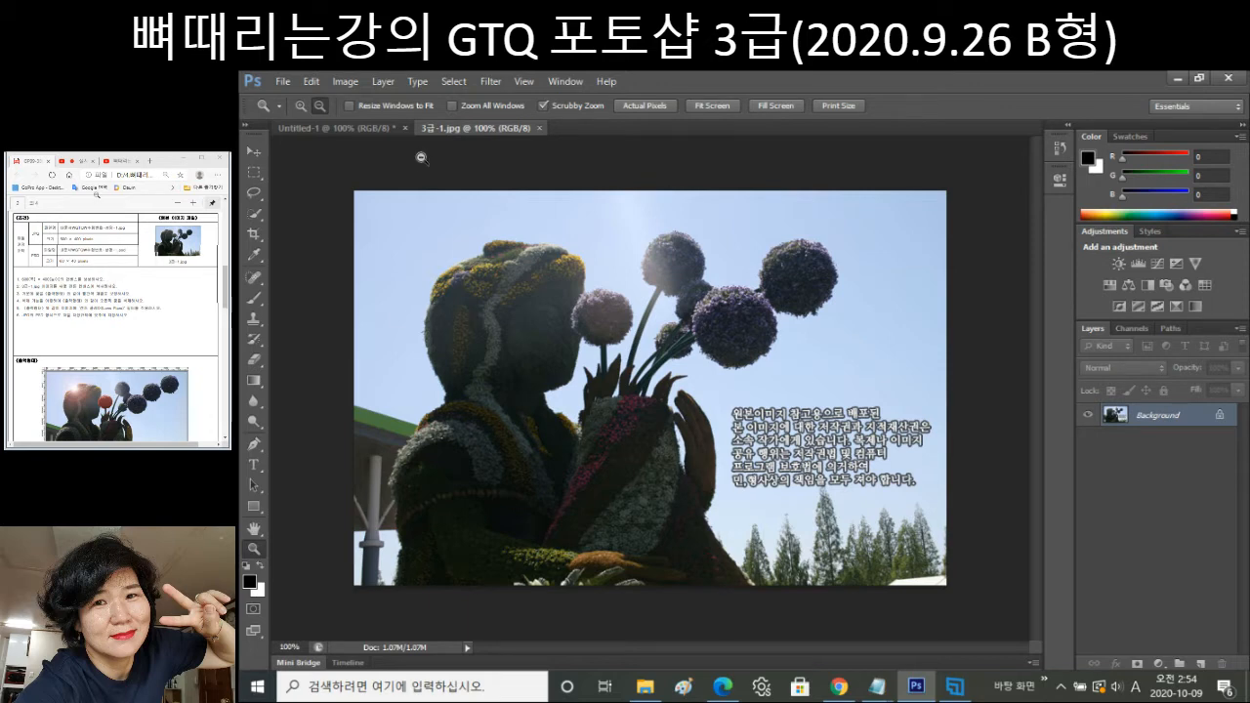
# Select and copy the entire 3급-1 photo, then close its tab to return to Untitled-1.
pyautogui.click(316, 129)
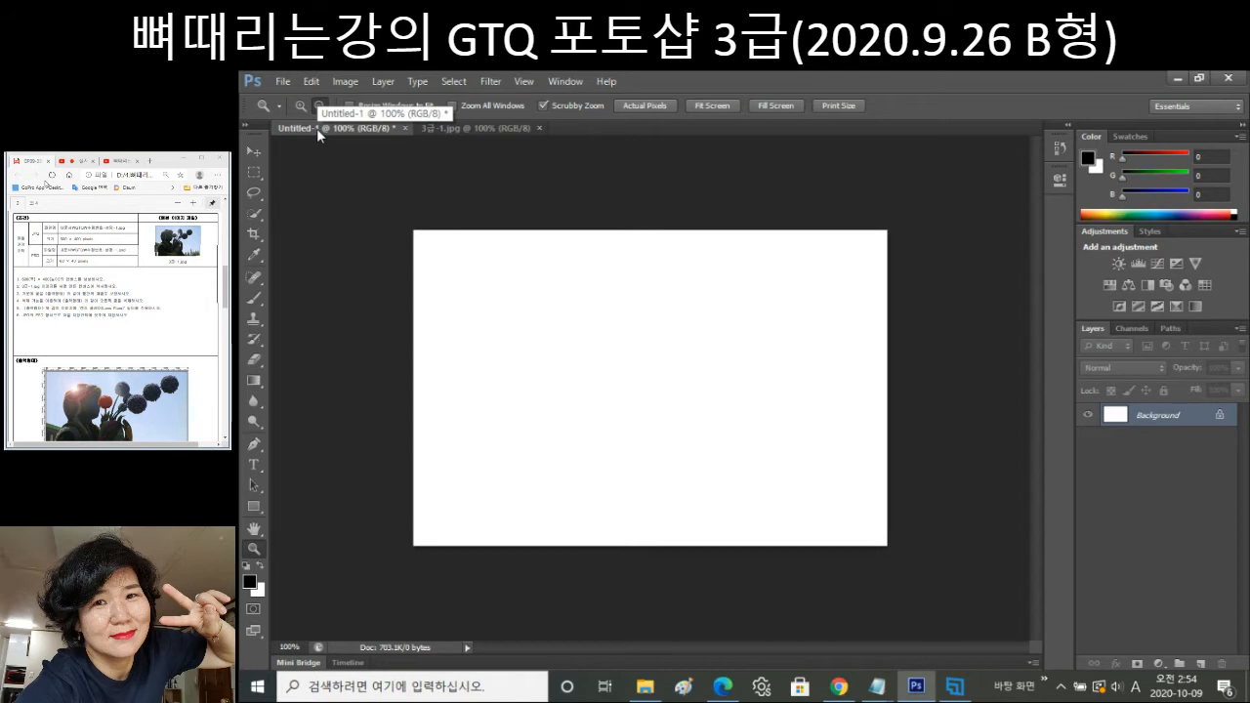
pyautogui.click(439, 131)
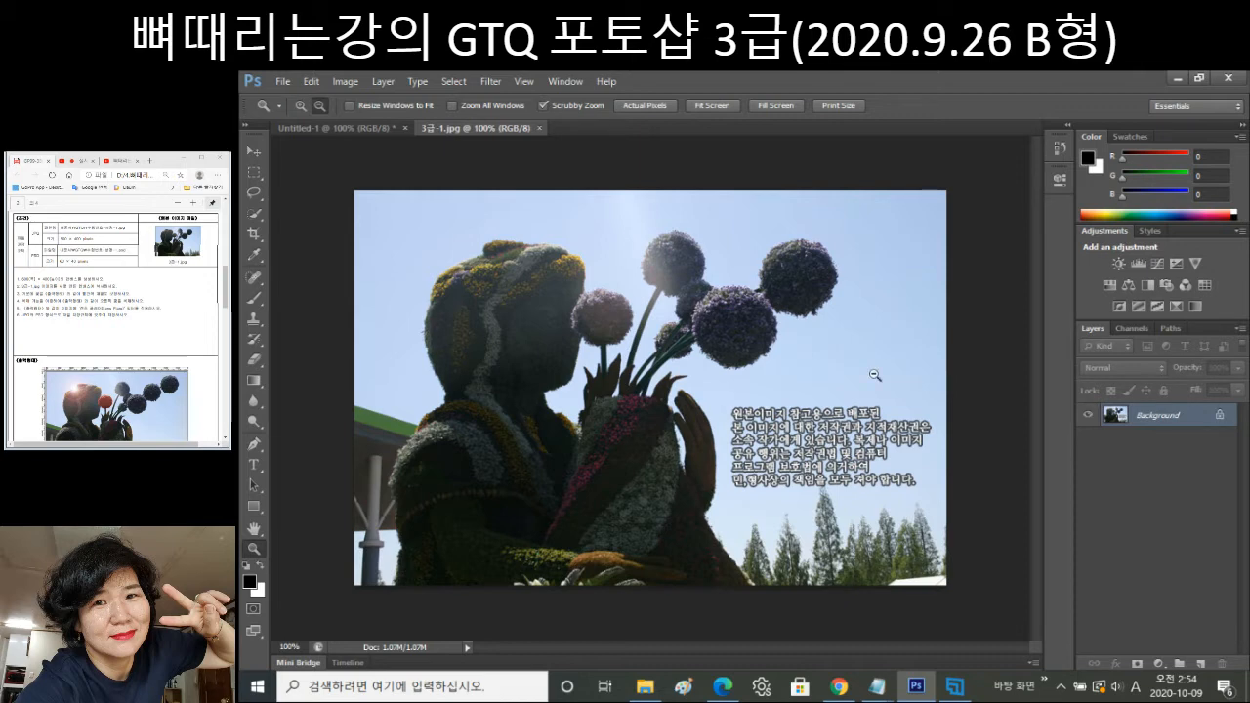
pyautogui.hotkey('ctrl', 'a')
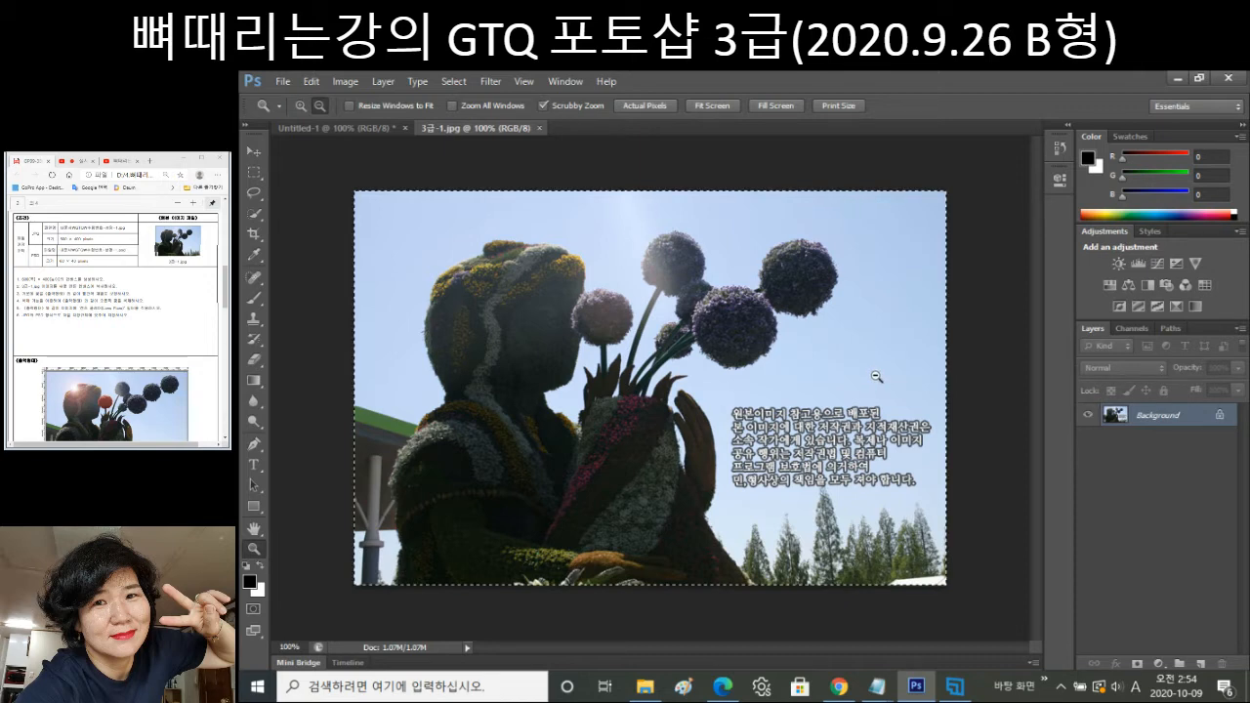
pyautogui.hotkey('ctrl', 'w')
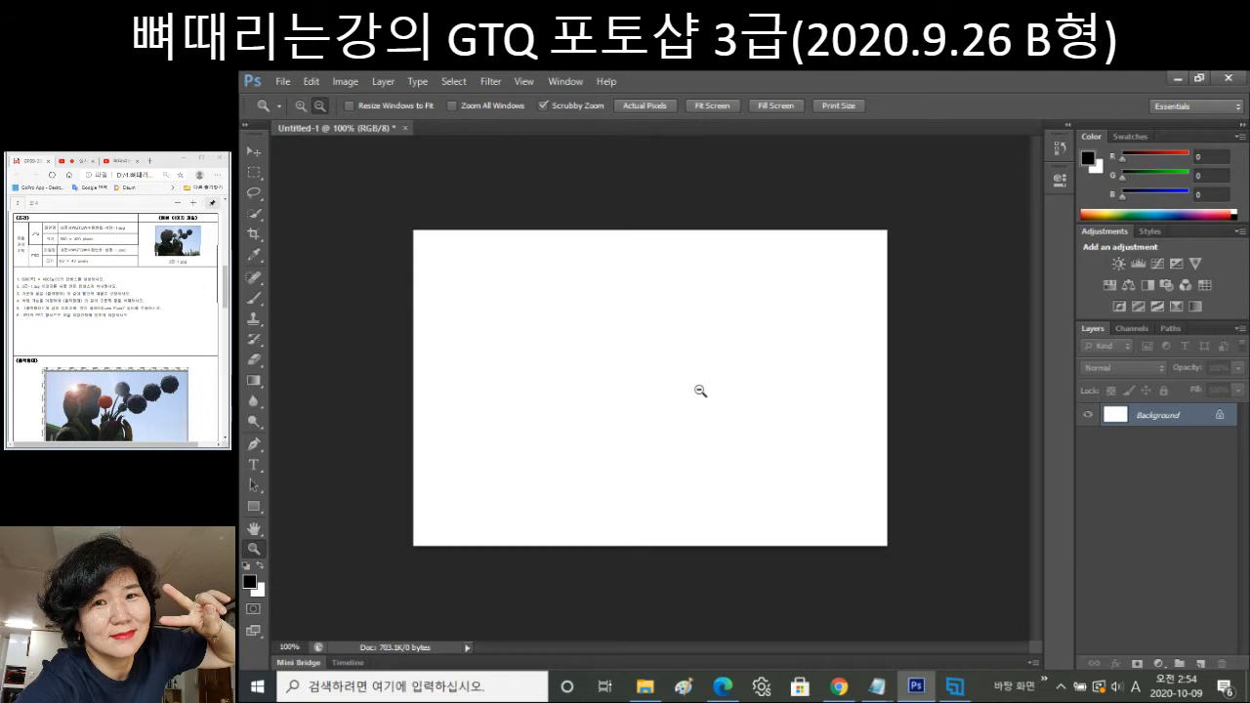
# Paste the flower photo into Untitled-1 as Layer 1, scaled to 80% width and height.
pyautogui.hotkey('ctrl', 'v')
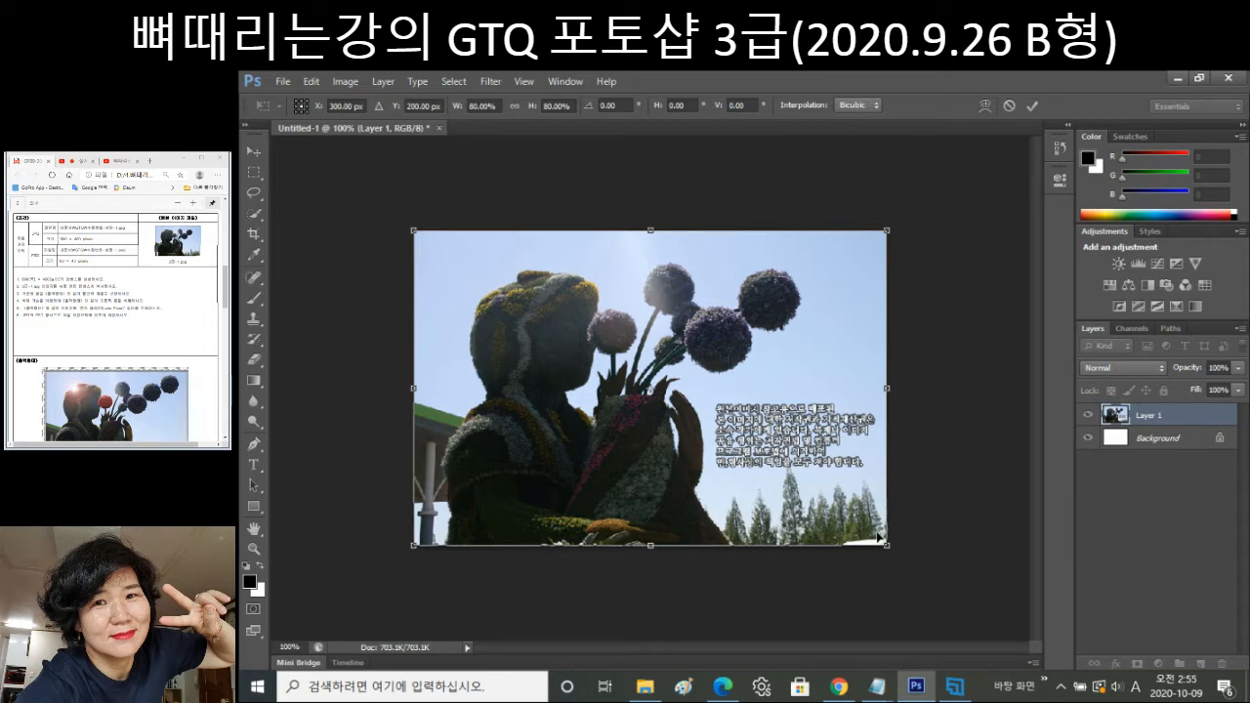
pyautogui.press('Return')
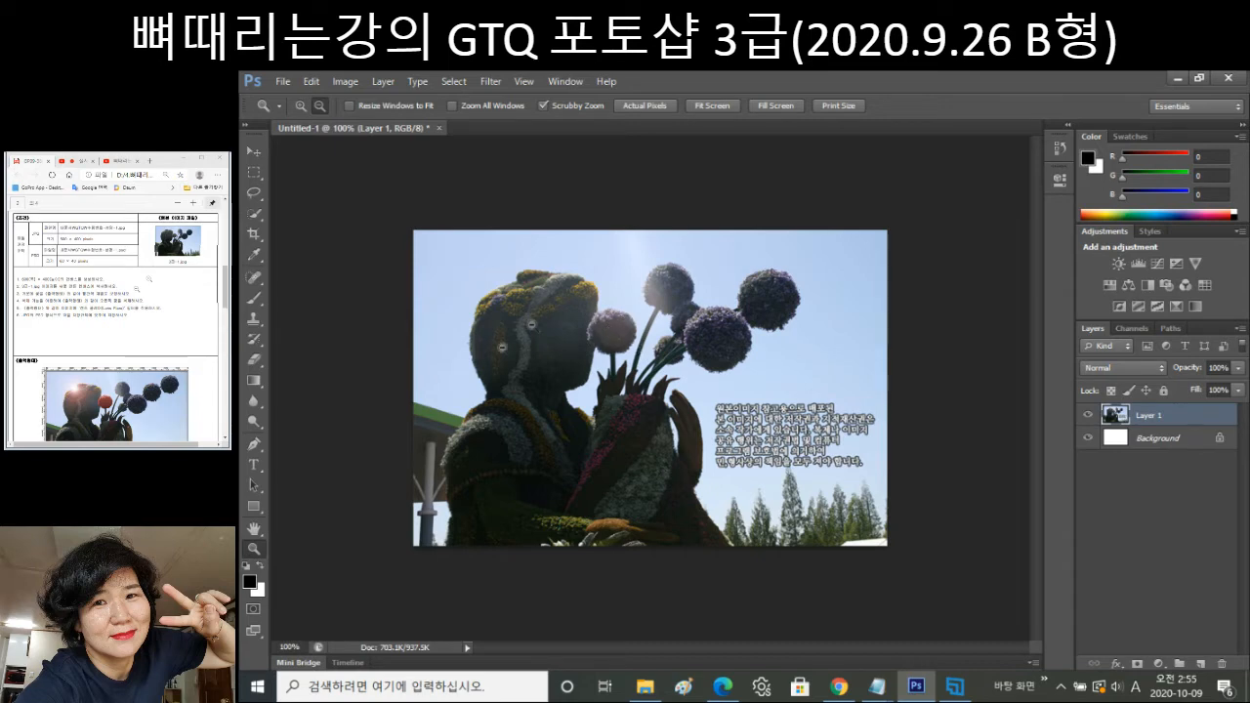
# Select the small flower ball beside the statue's face with a size-45 Quick Selection brush.
pyautogui.click(256, 198)
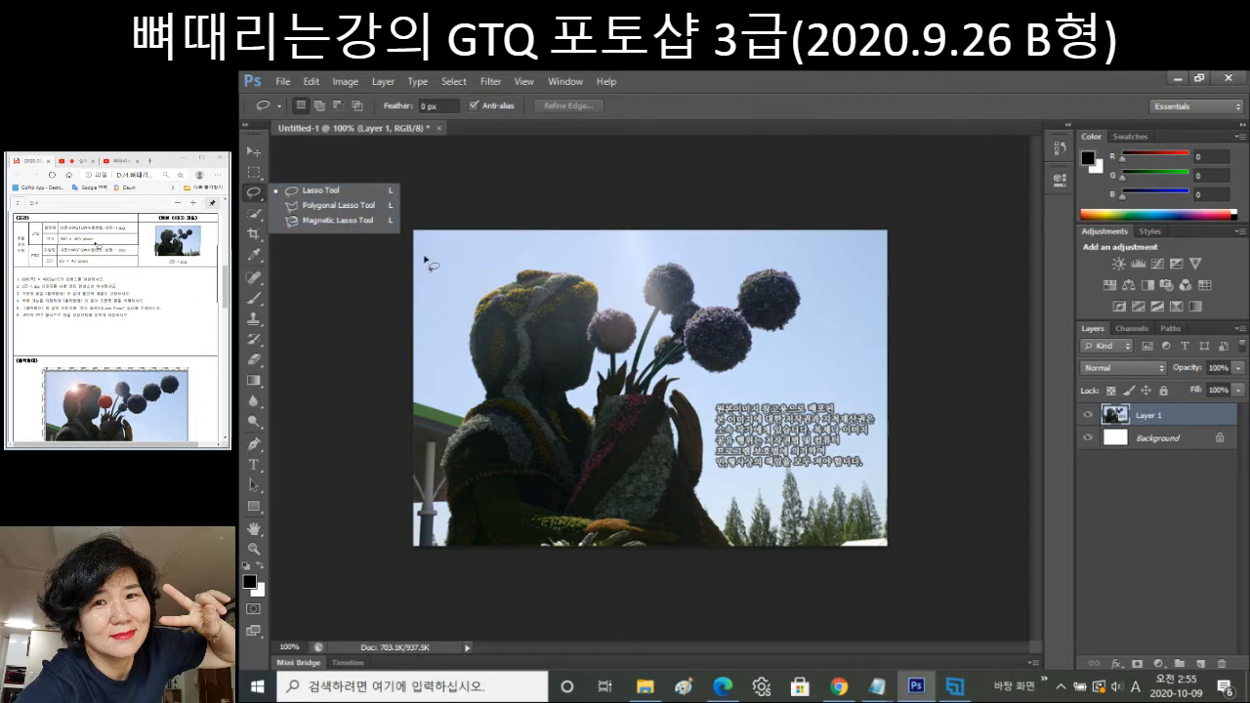
pyautogui.click(370, 209)
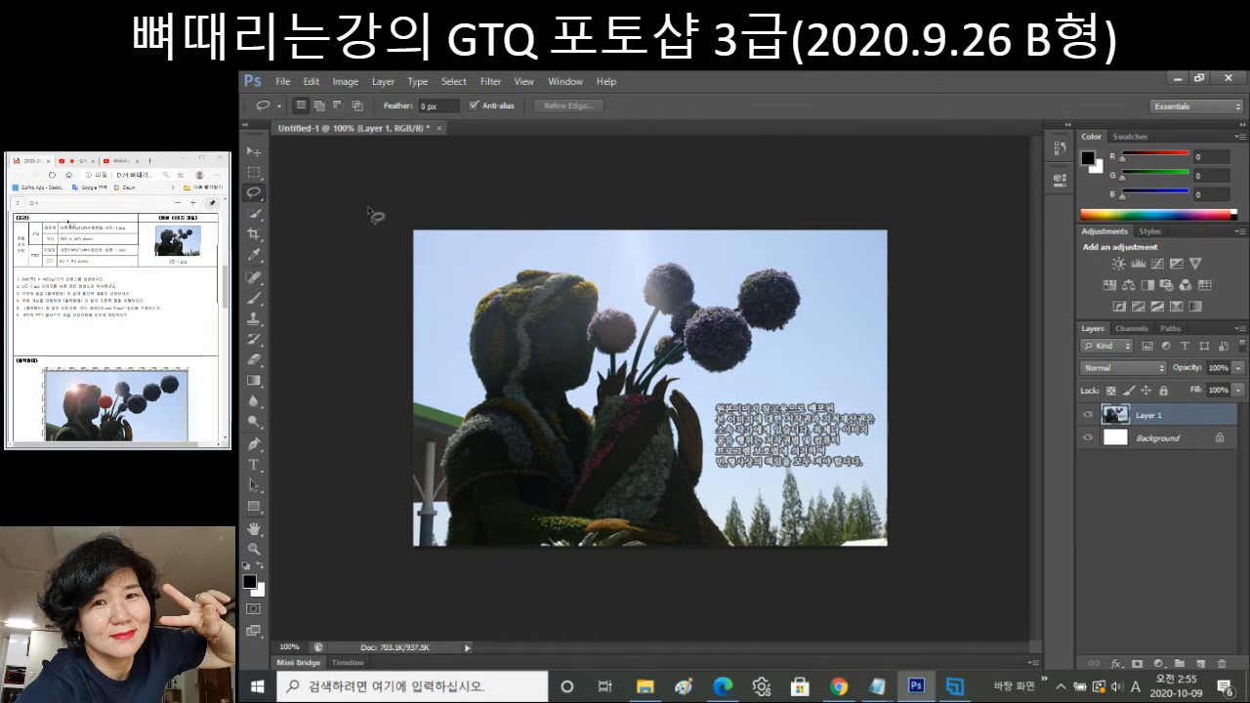
pyautogui.click(255, 215)
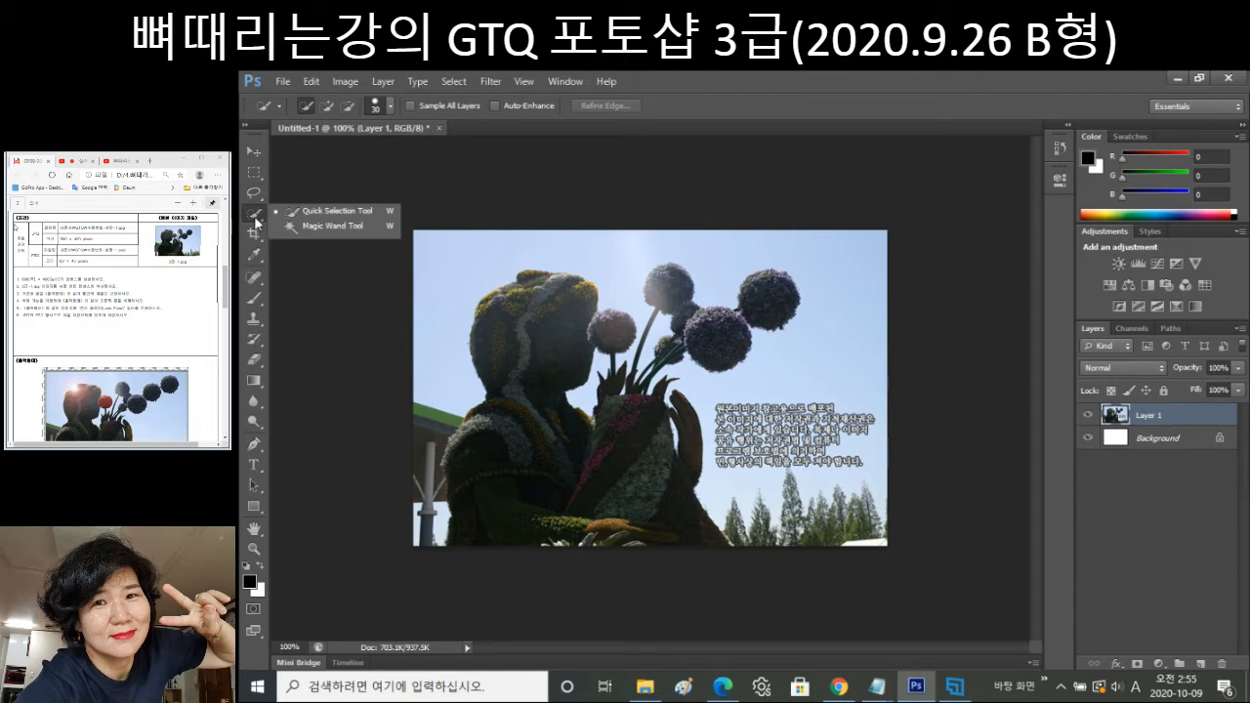
pyautogui.click(335, 212)
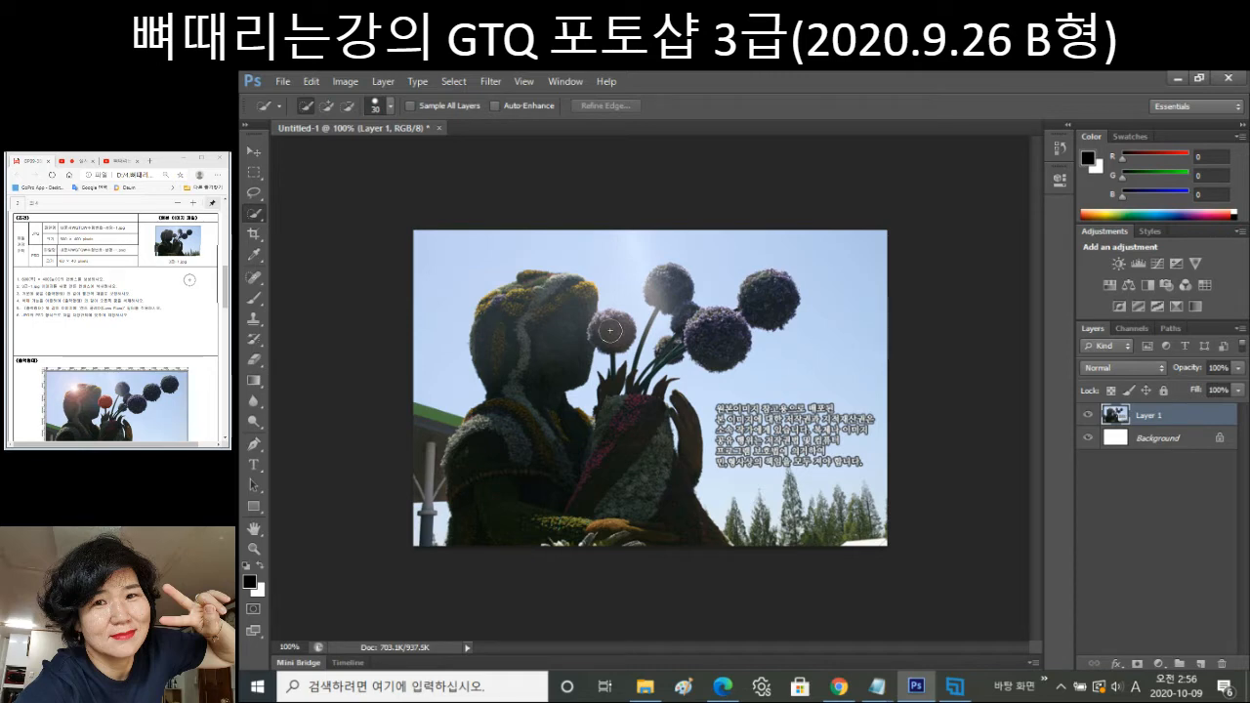
pyautogui.press(']')
pyautogui.press(']')
pyautogui.press(']')
pyautogui.press(']')
pyautogui.press(']')
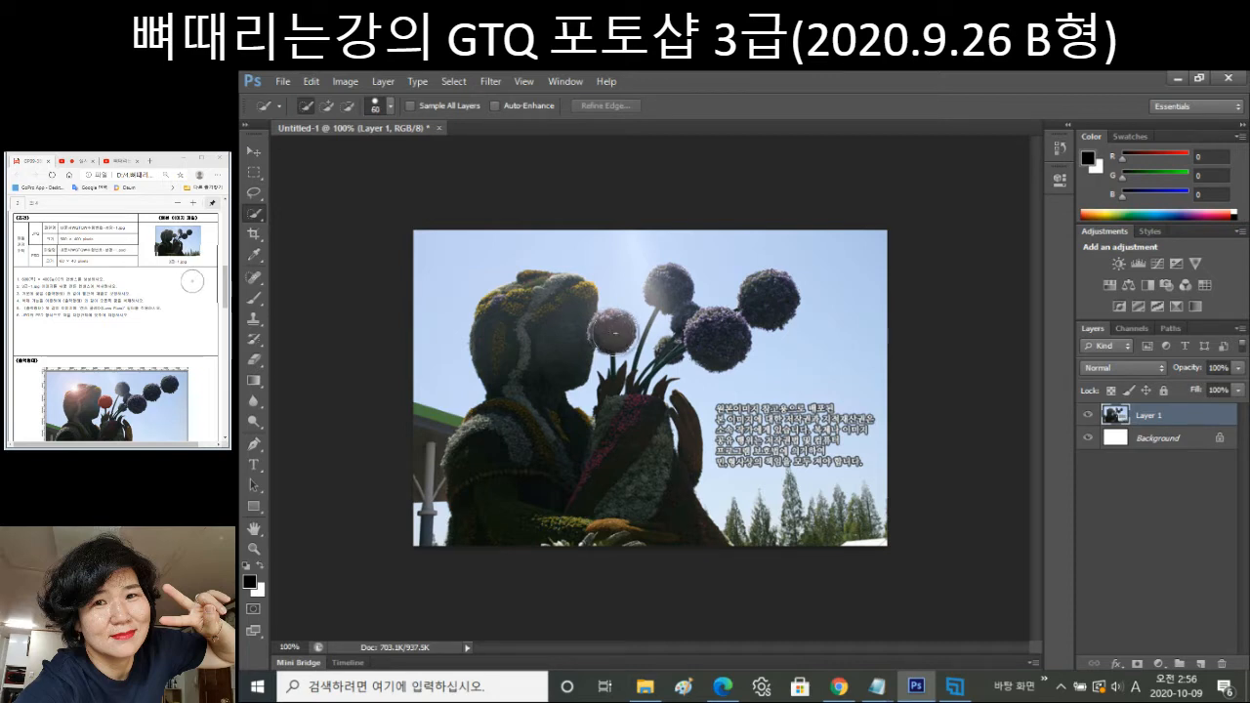
pyautogui.click(611, 332)
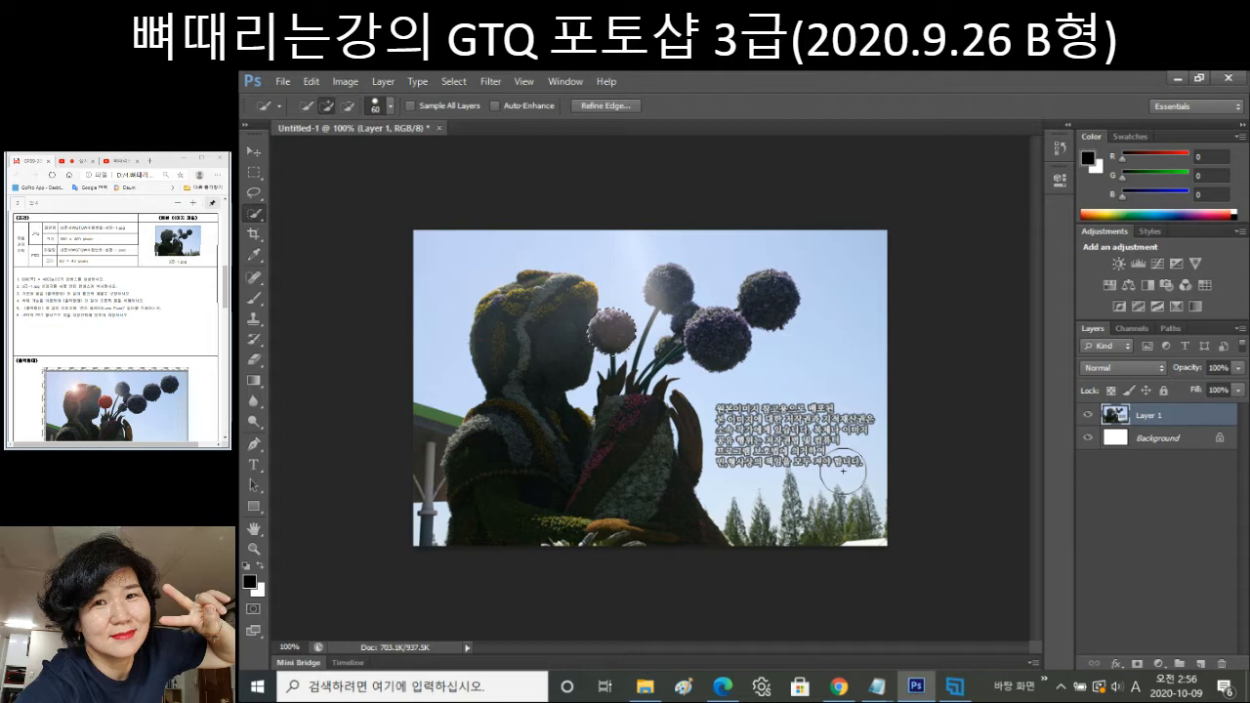
pyautogui.press('i')
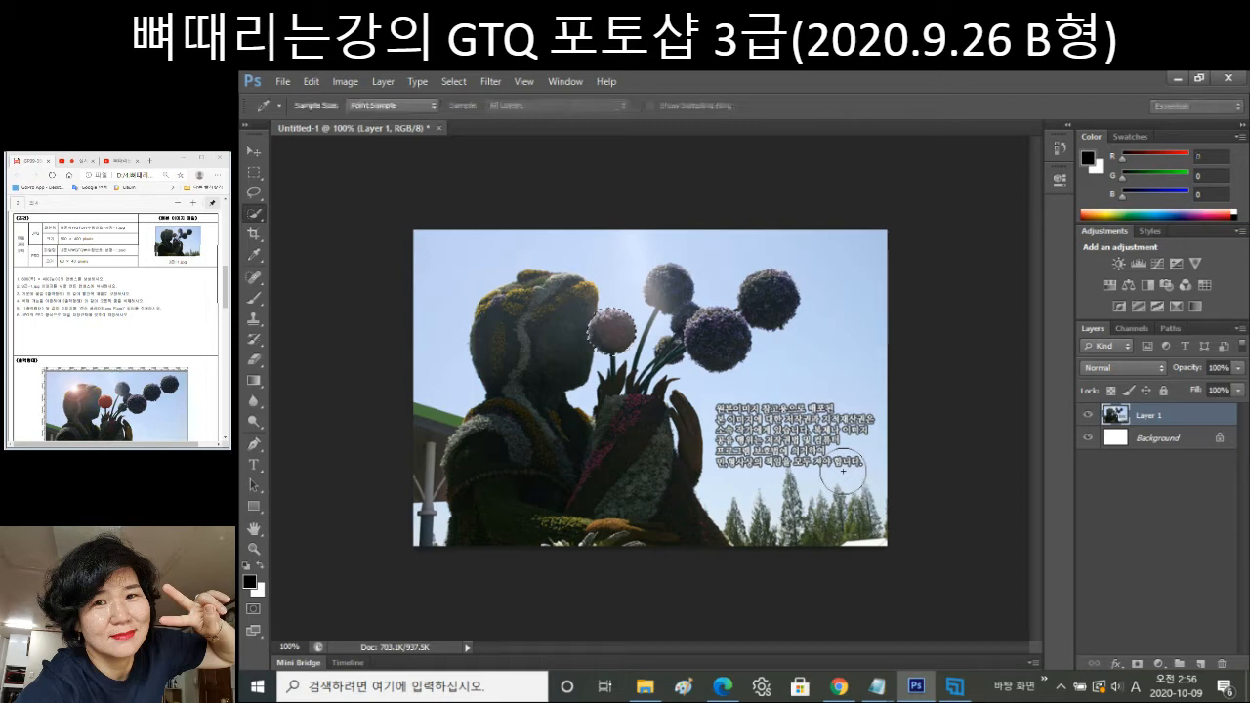
# Tint the small flower ball red using Hue/Saturation Colorize with Hue 0 and Saturation 51.
pyautogui.hotkey('ctrl', 'u')
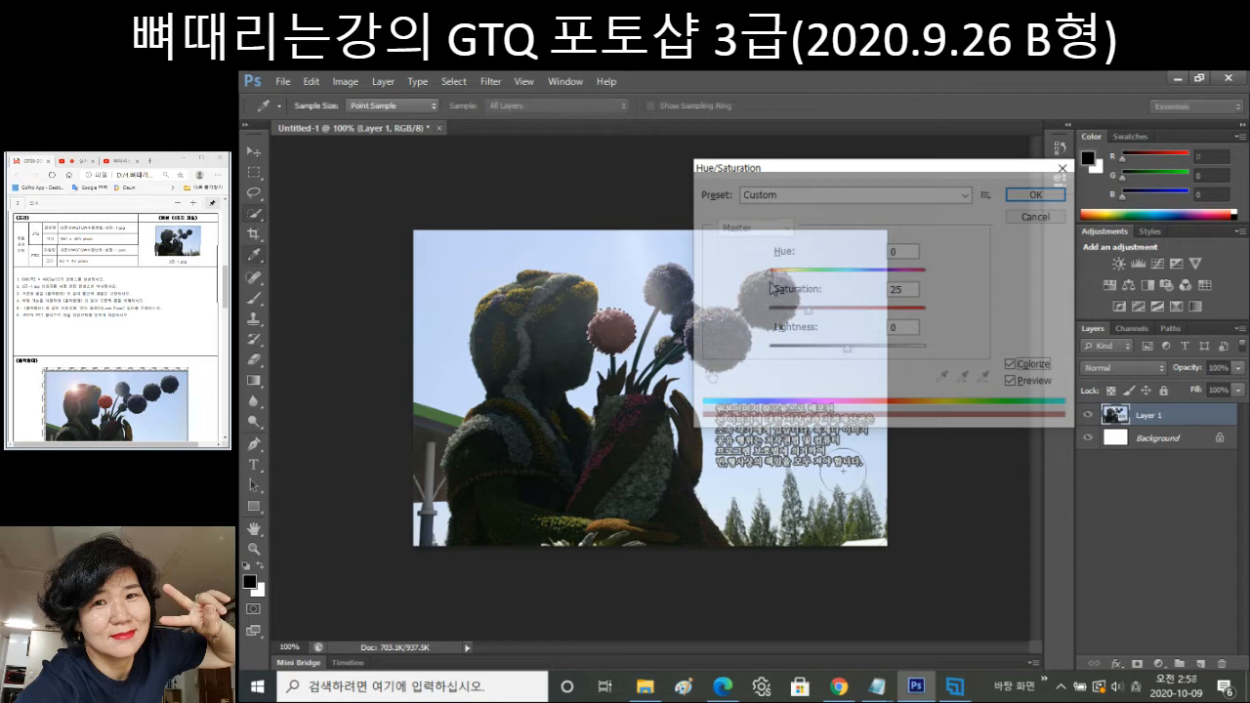
pyautogui.moveTo(770, 288); pyautogui.dragTo(850, 322)
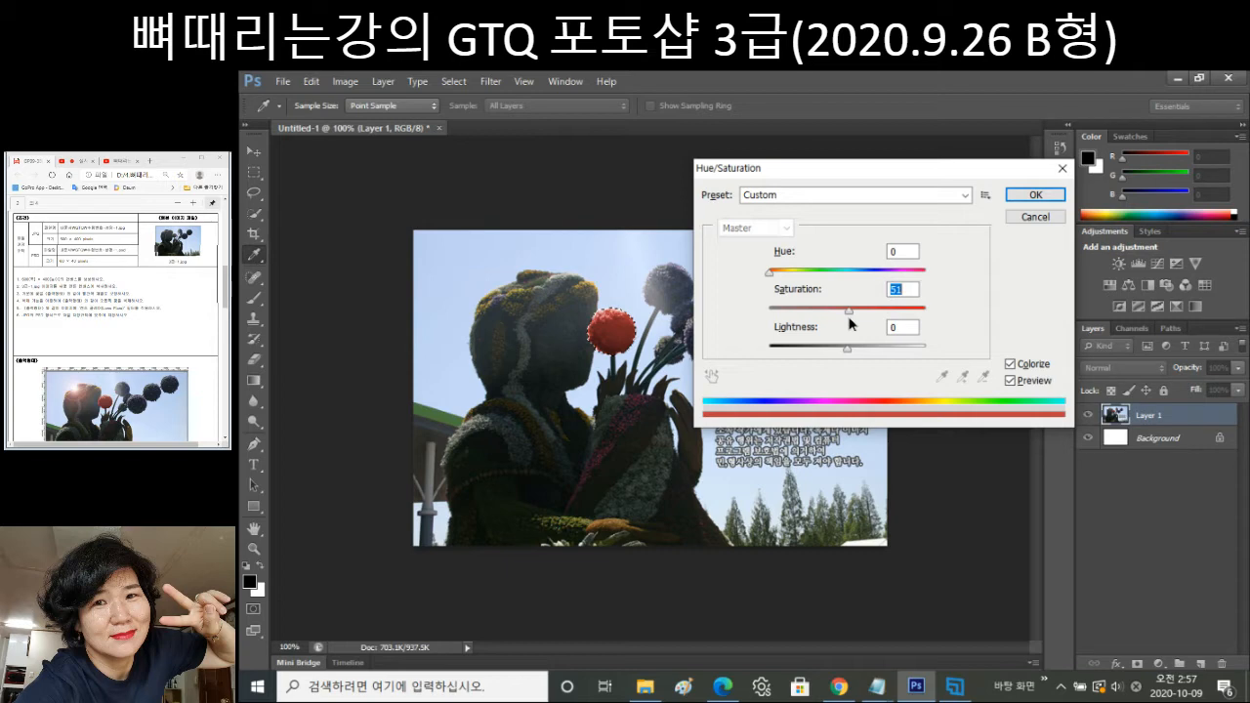
pyautogui.press('Escape')
pyautogui.press('w')
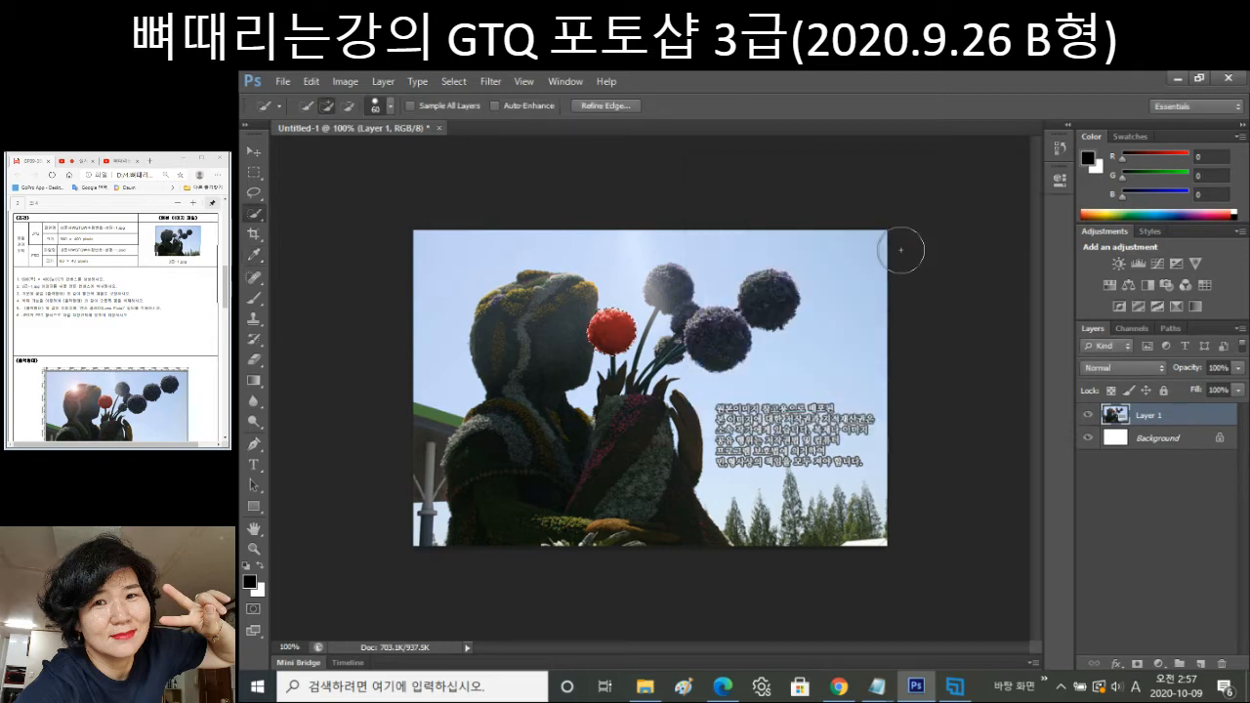
# Deselect, then Quick-Select the dark purple ball at upper right and copy it to Layer 2.
pyautogui.hotkey('ctrl', 'd')
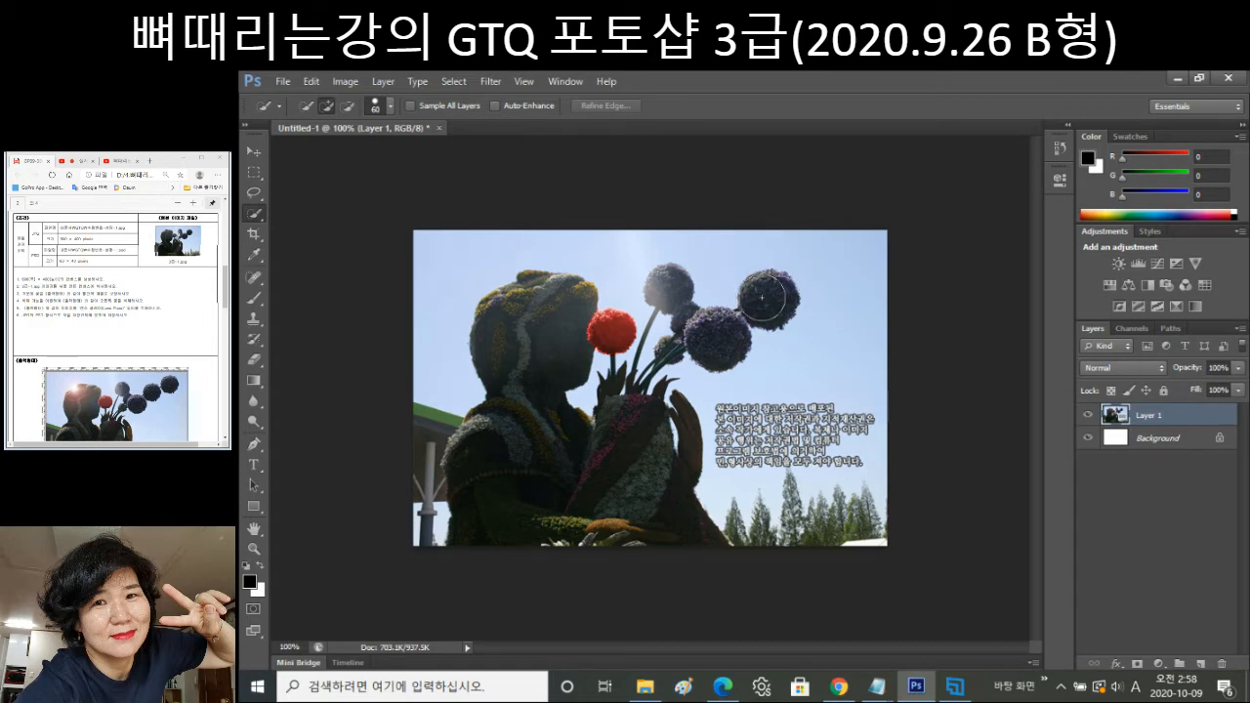
pyautogui.rightClick(253, 216)
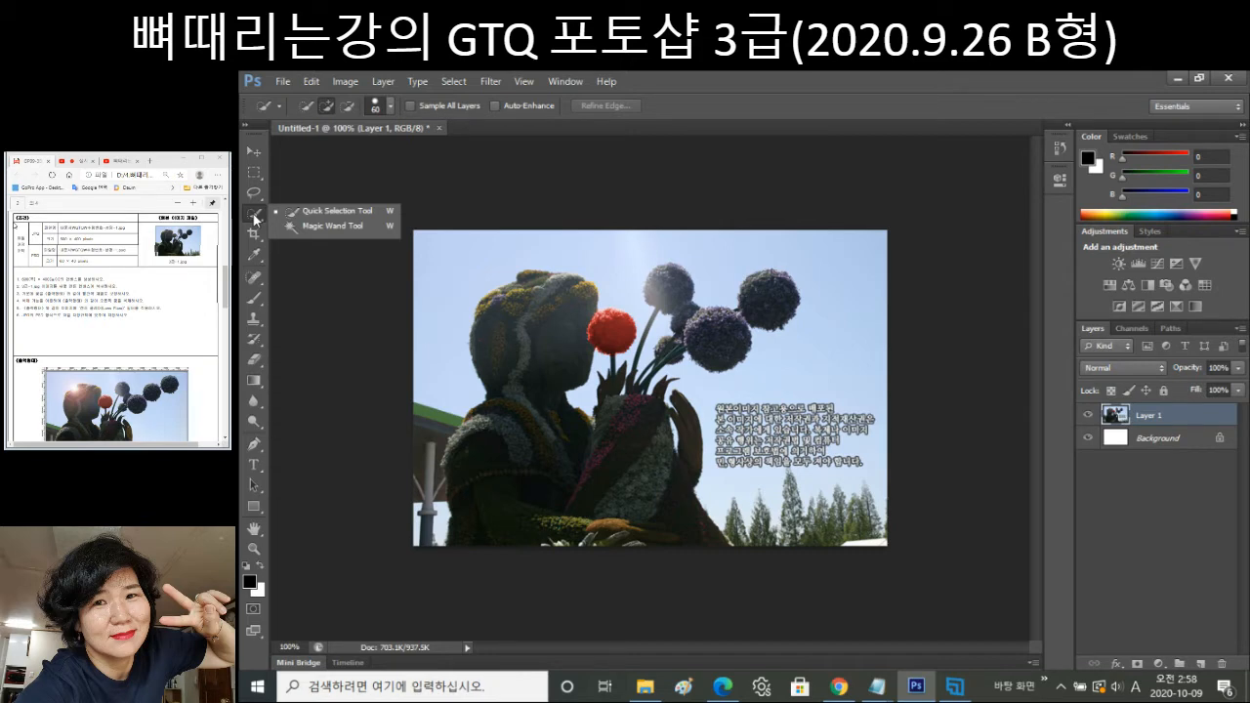
pyautogui.click(342, 217)
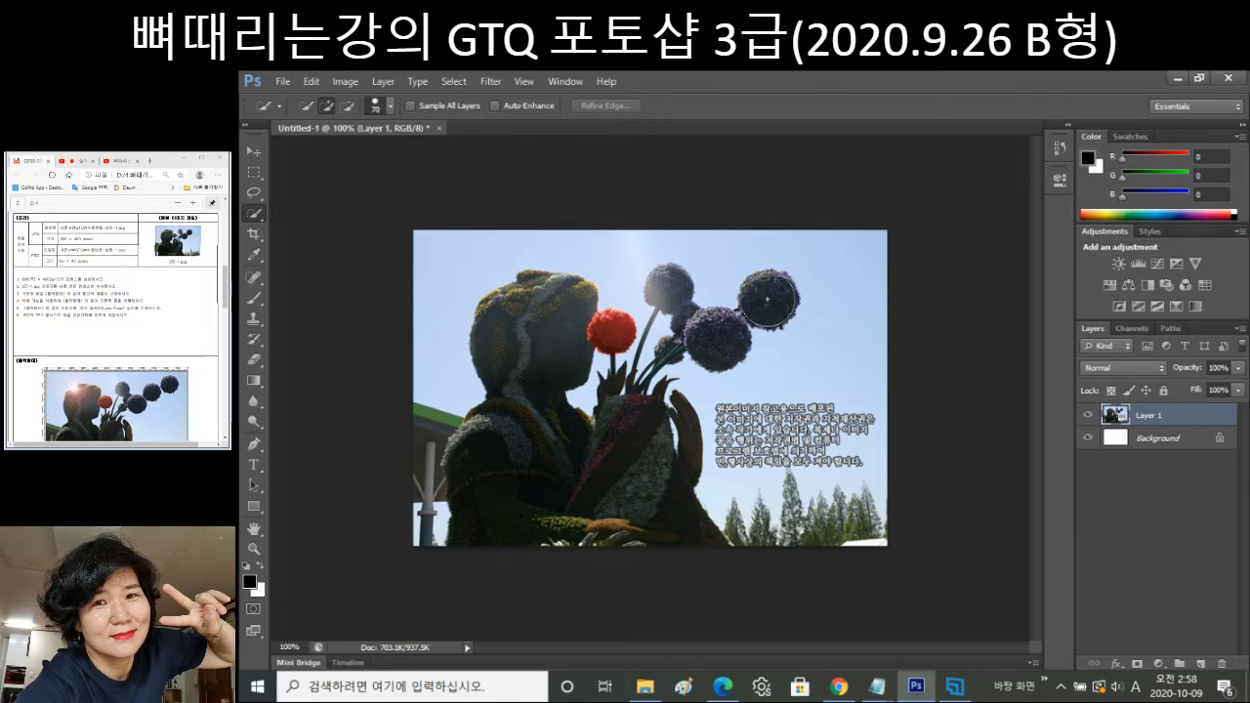
pyautogui.click(768, 300)
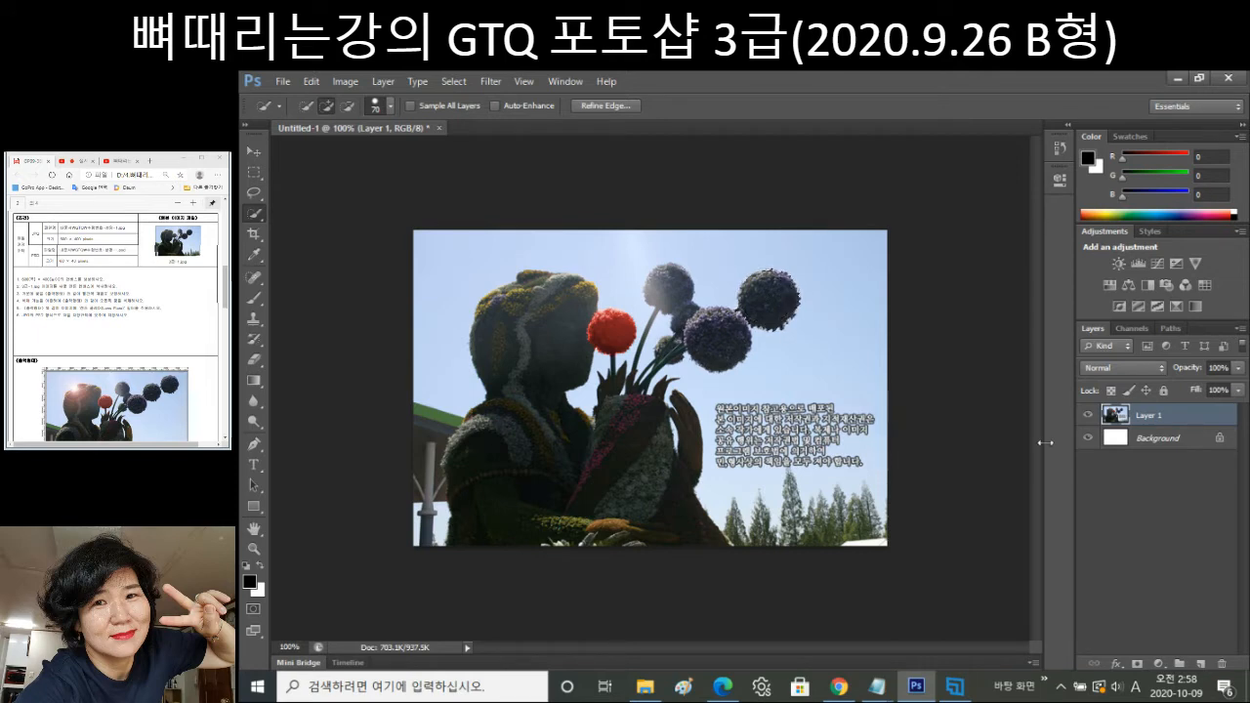
pyautogui.hotkey('ctrl', 'j')
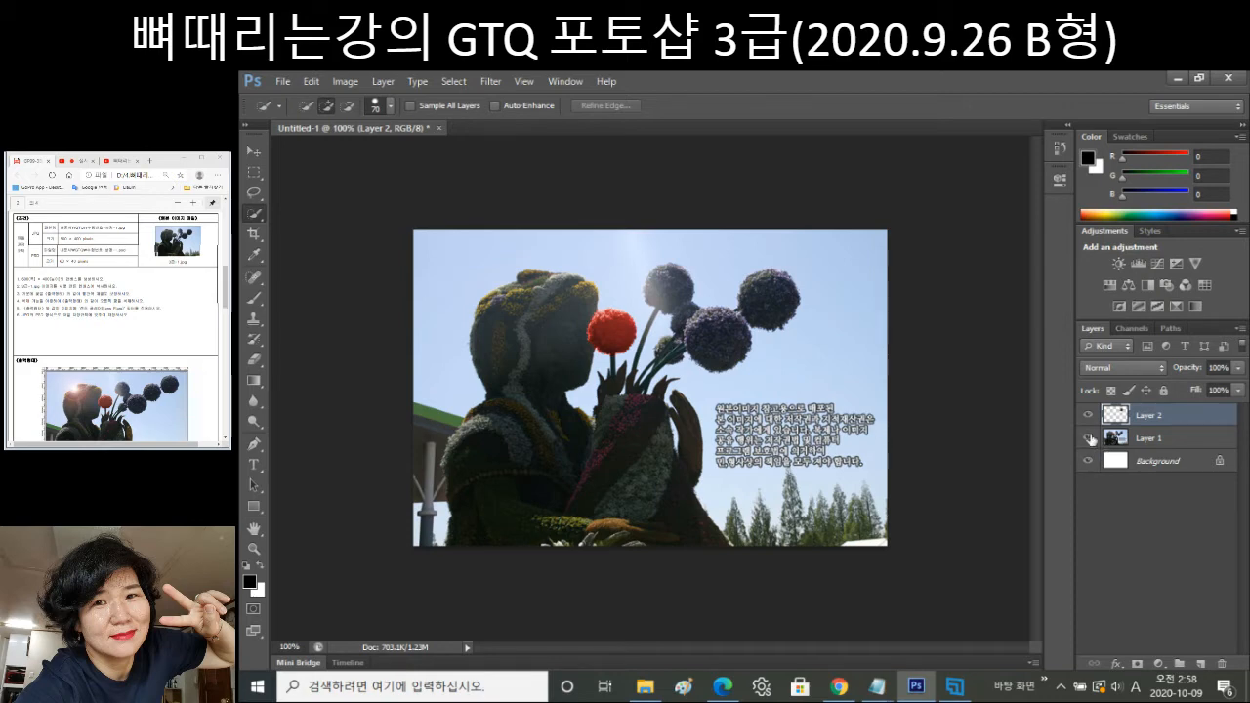
# With Layer 1 visible, move Layer 2's purple ball up and right of the original.
pyautogui.click(1089, 439)
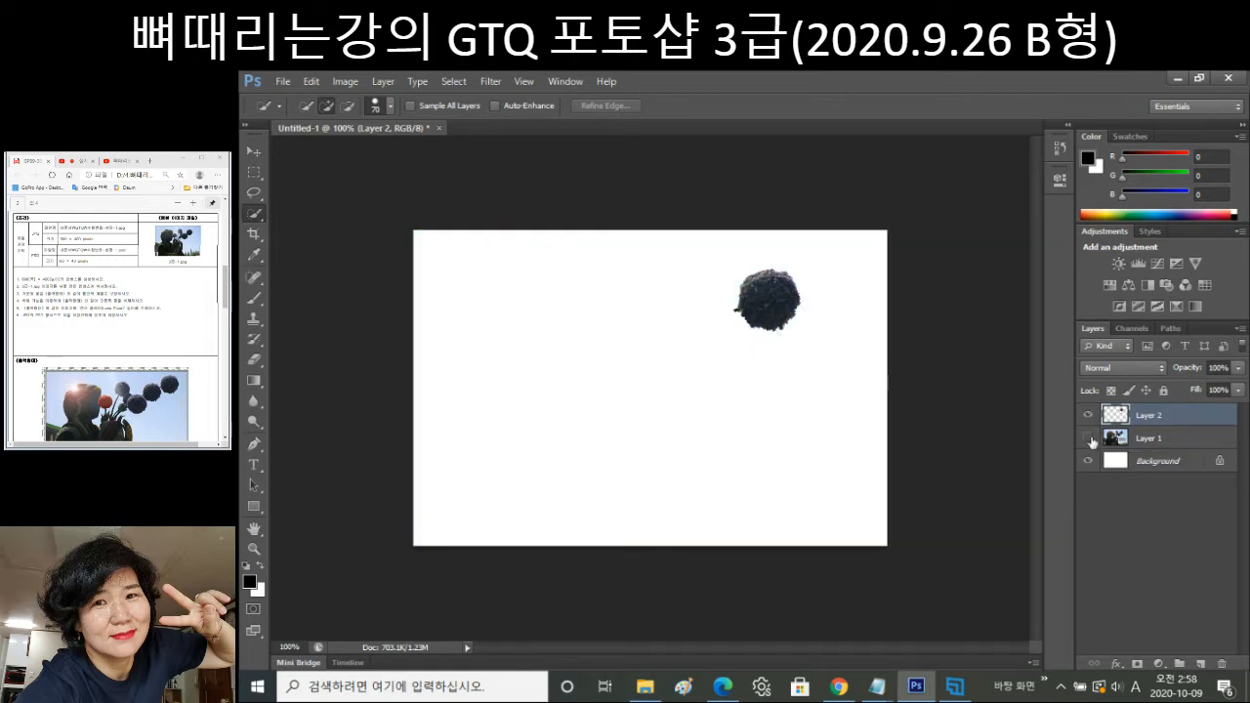
pyautogui.click(1088, 438)
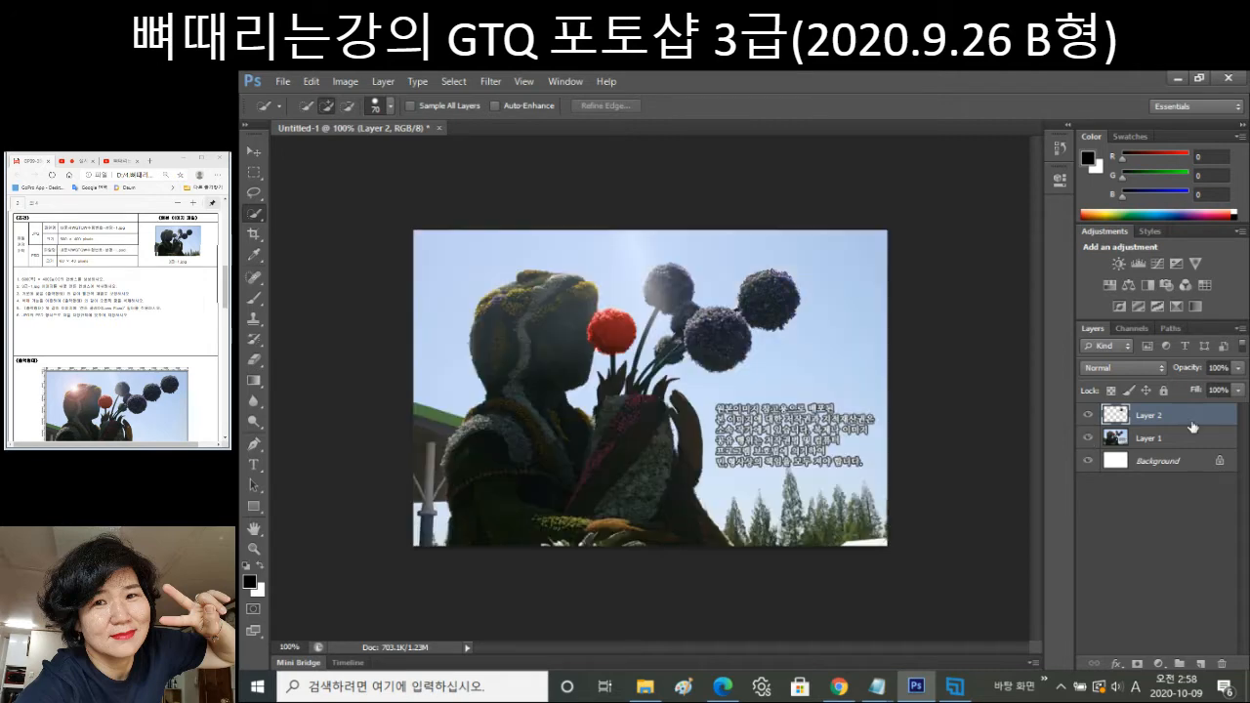
pyautogui.click(252, 153)
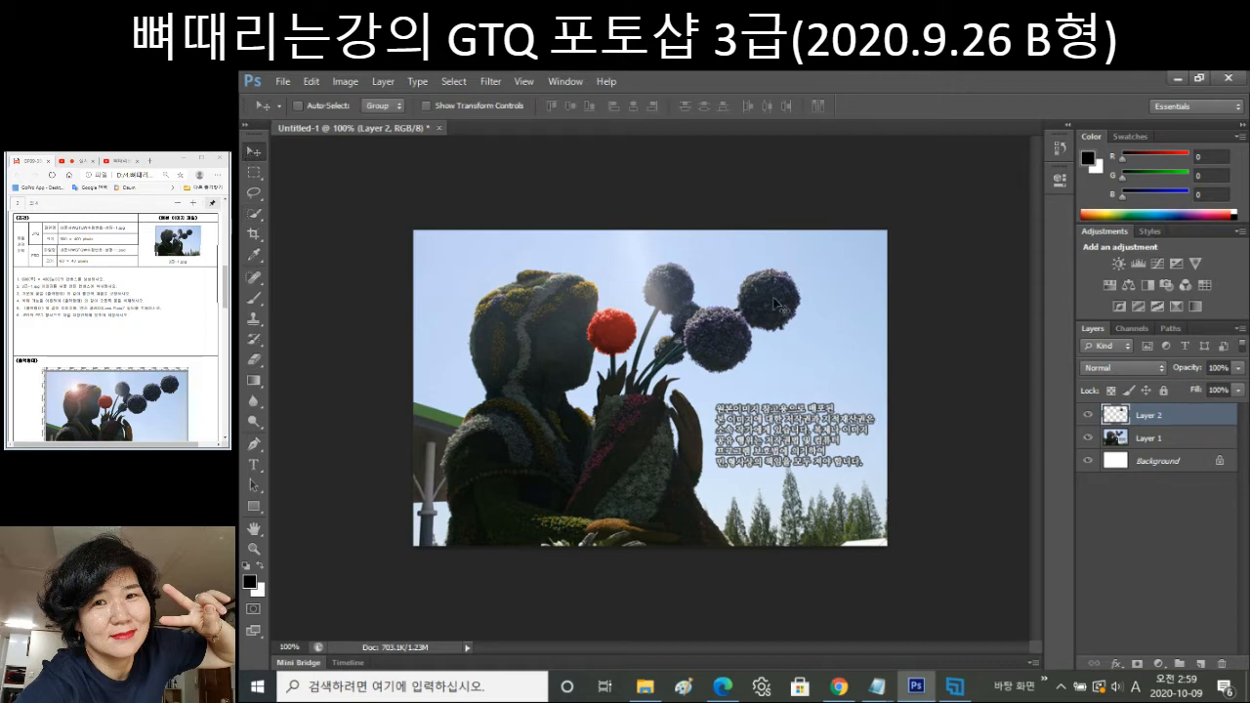
pyautogui.moveTo(775, 304); pyautogui.dragTo(832, 270)
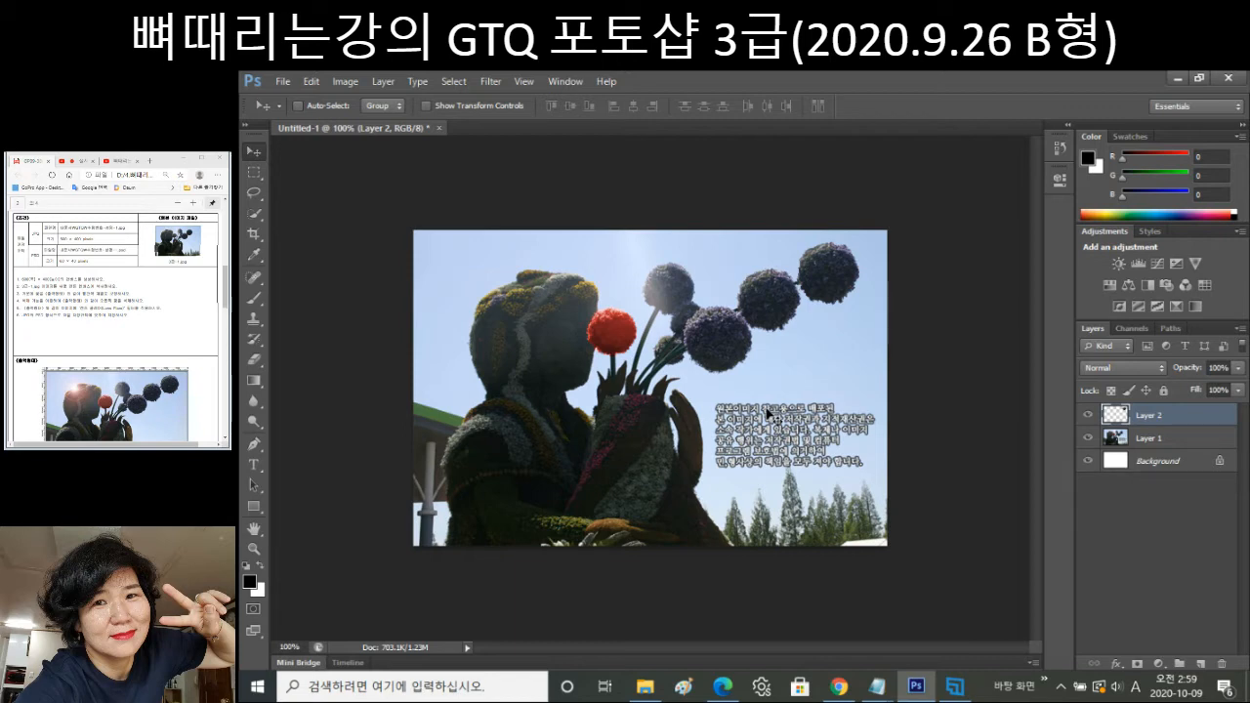
pyautogui.click(454, 81)
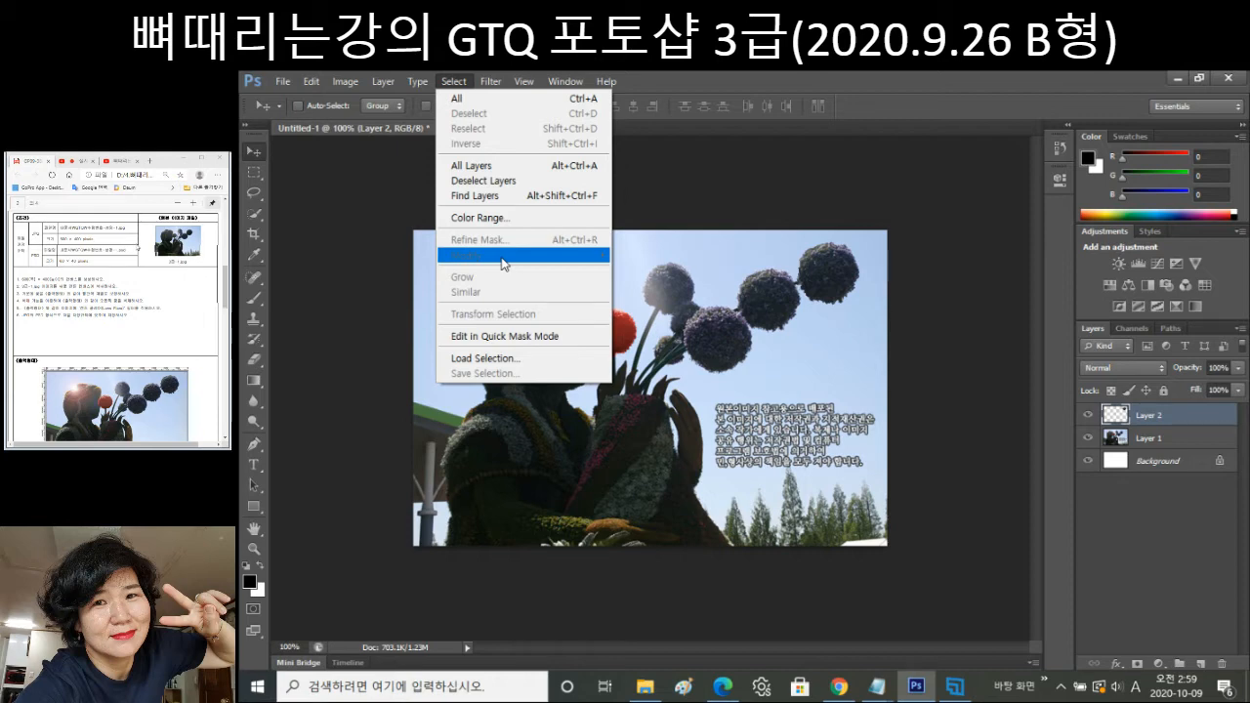
pyautogui.moveTo(491, 81)
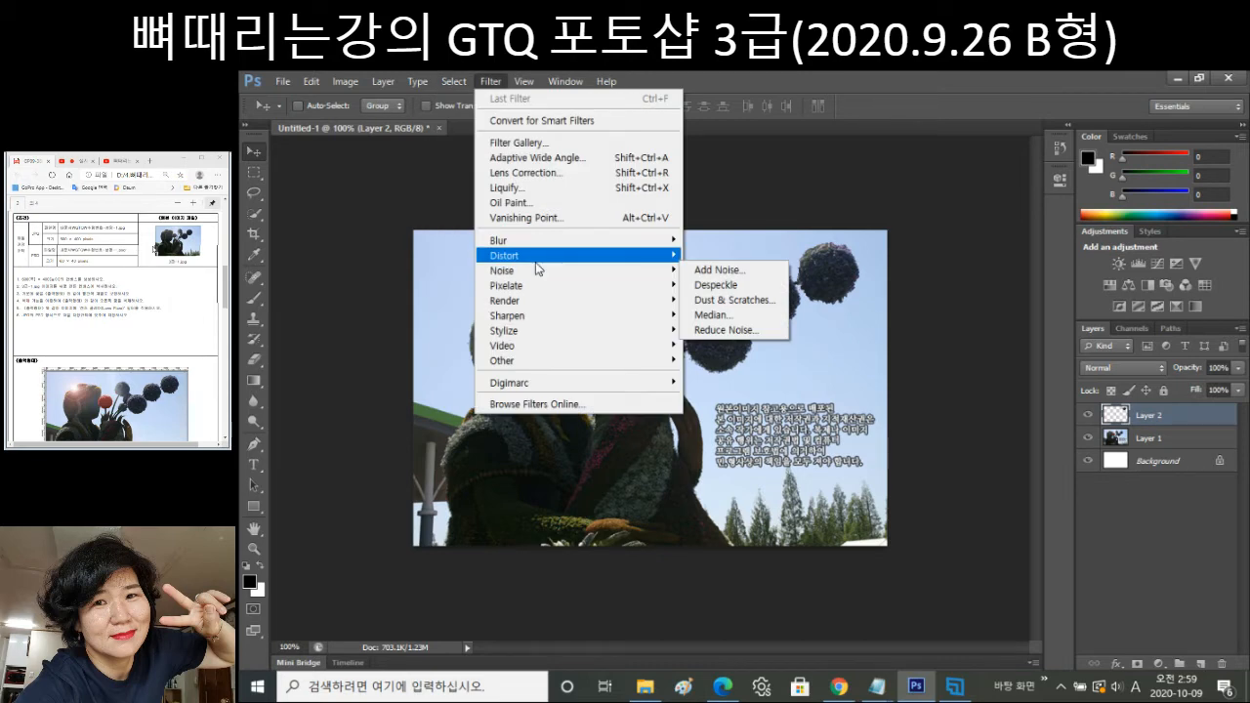
pyautogui.click(535, 261)
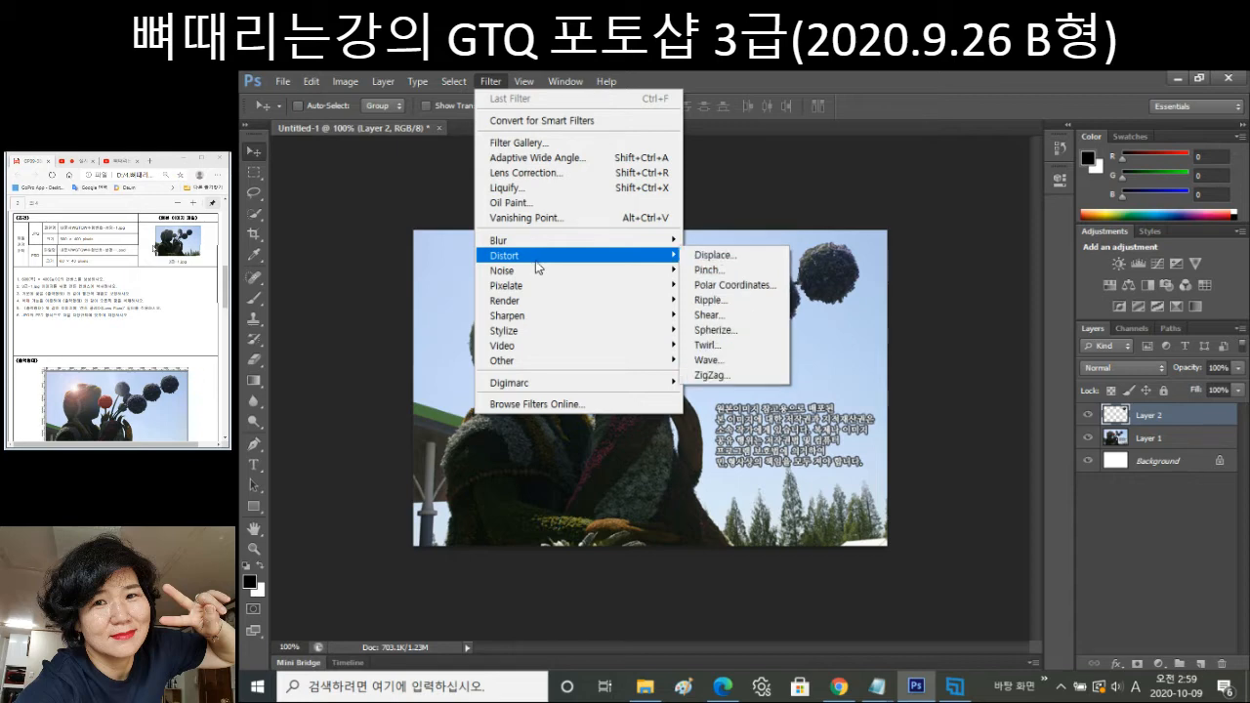
pyautogui.moveTo(543, 303)
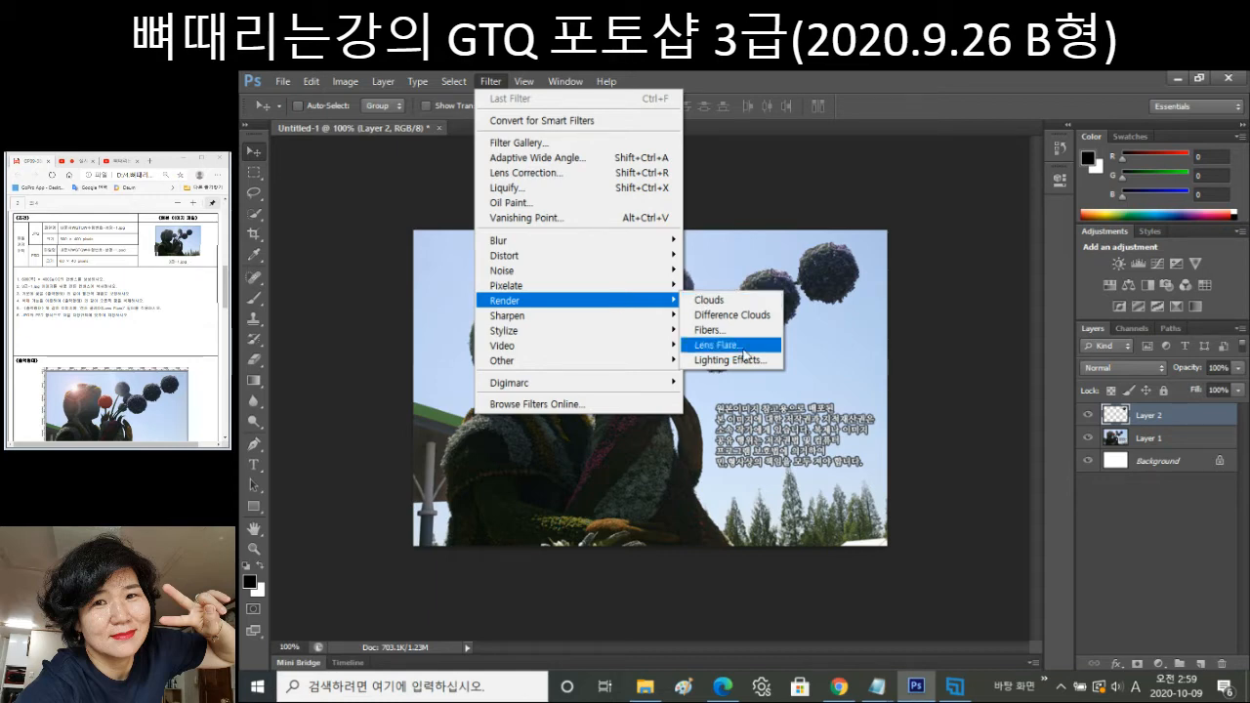
pyautogui.click(744, 347)
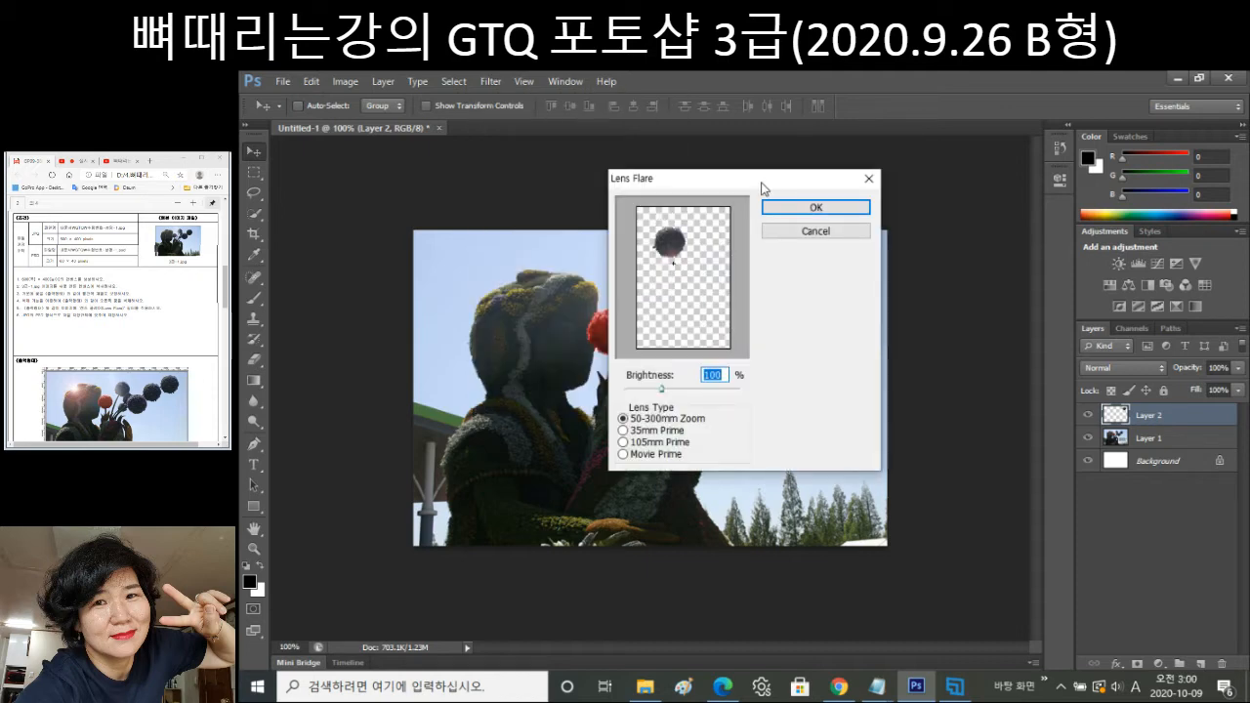
pyautogui.moveTo(762, 188); pyautogui.dragTo(862, 260)
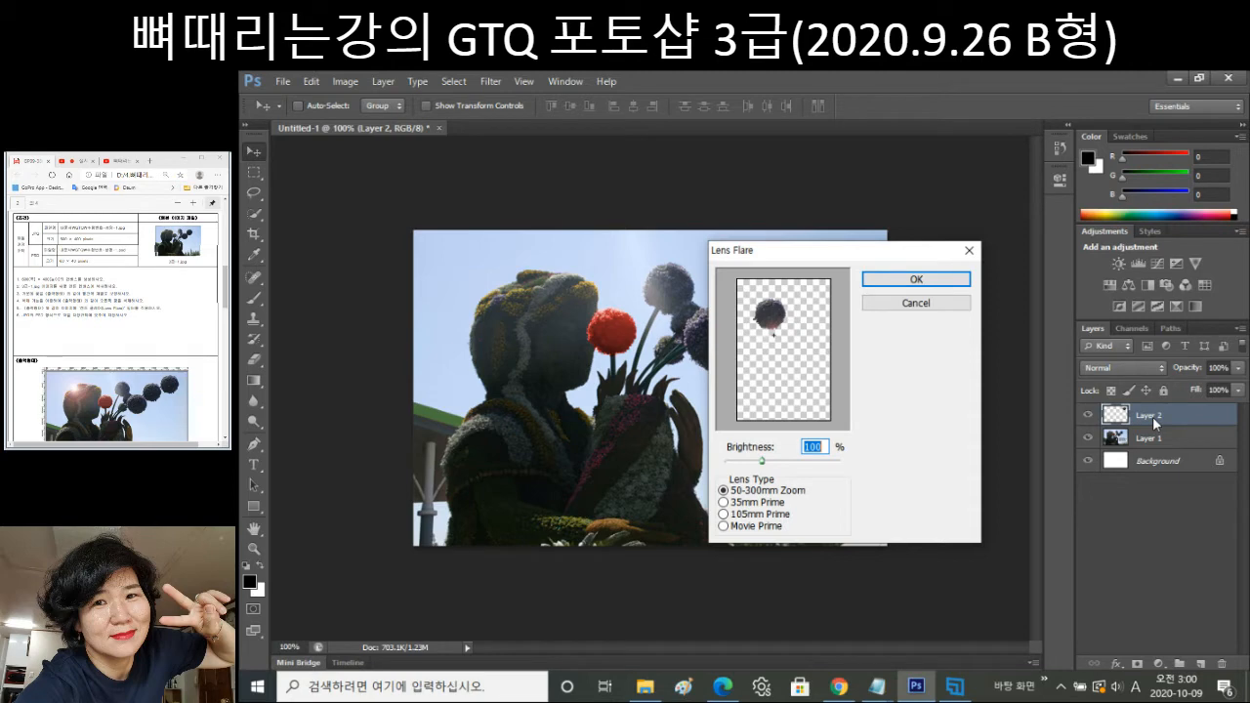
pyautogui.click(917, 305)
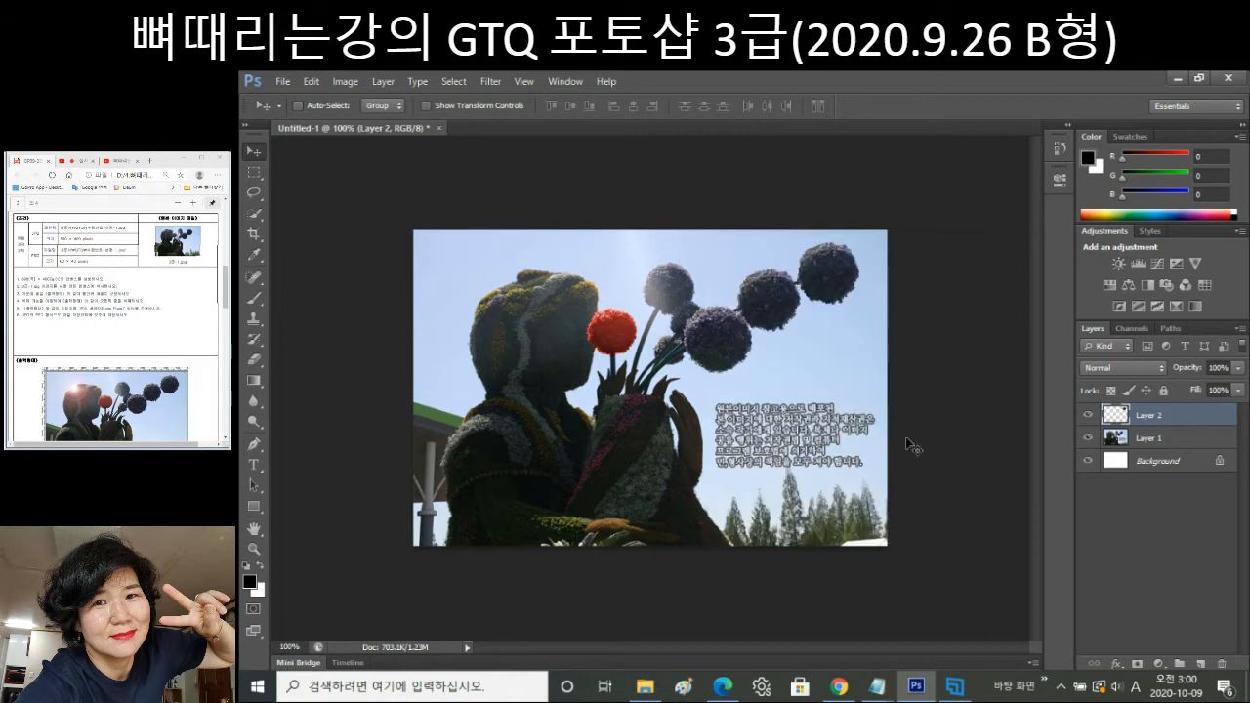
# Render a brightness-100 Lens Flare on Layer 1, centred over the statue's head at upper left.
pyautogui.click(1164, 442)
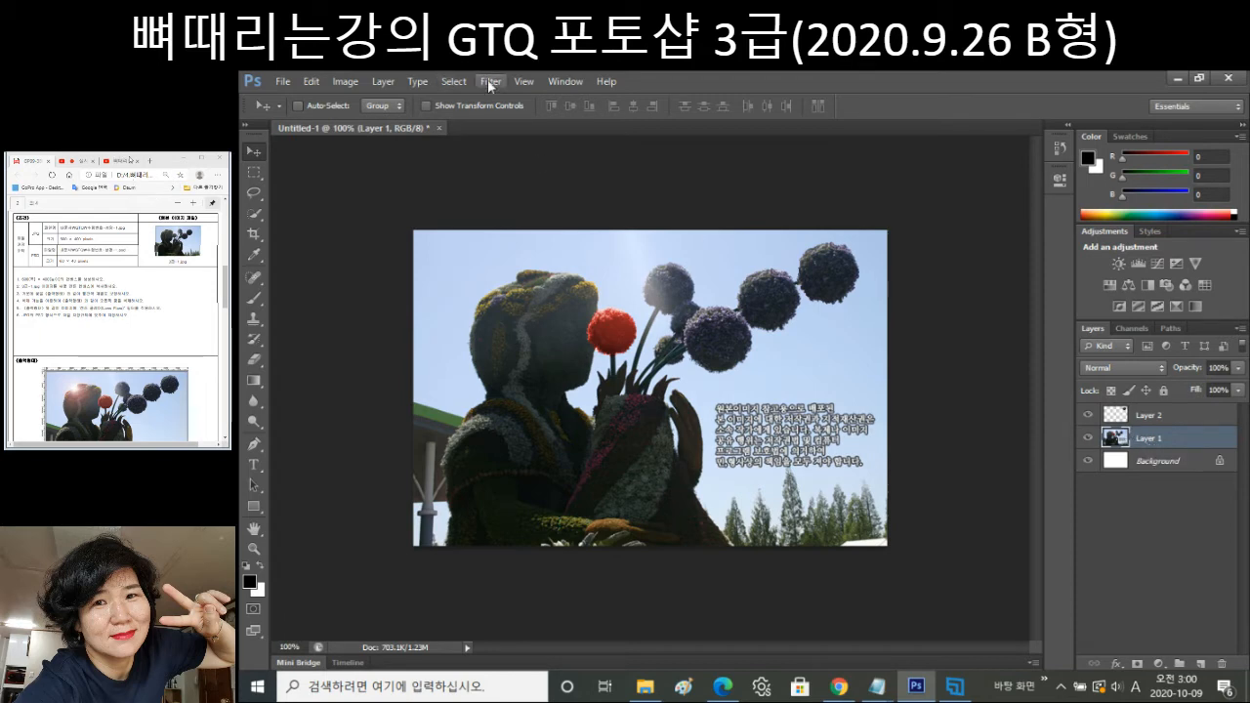
pyautogui.click(487, 81)
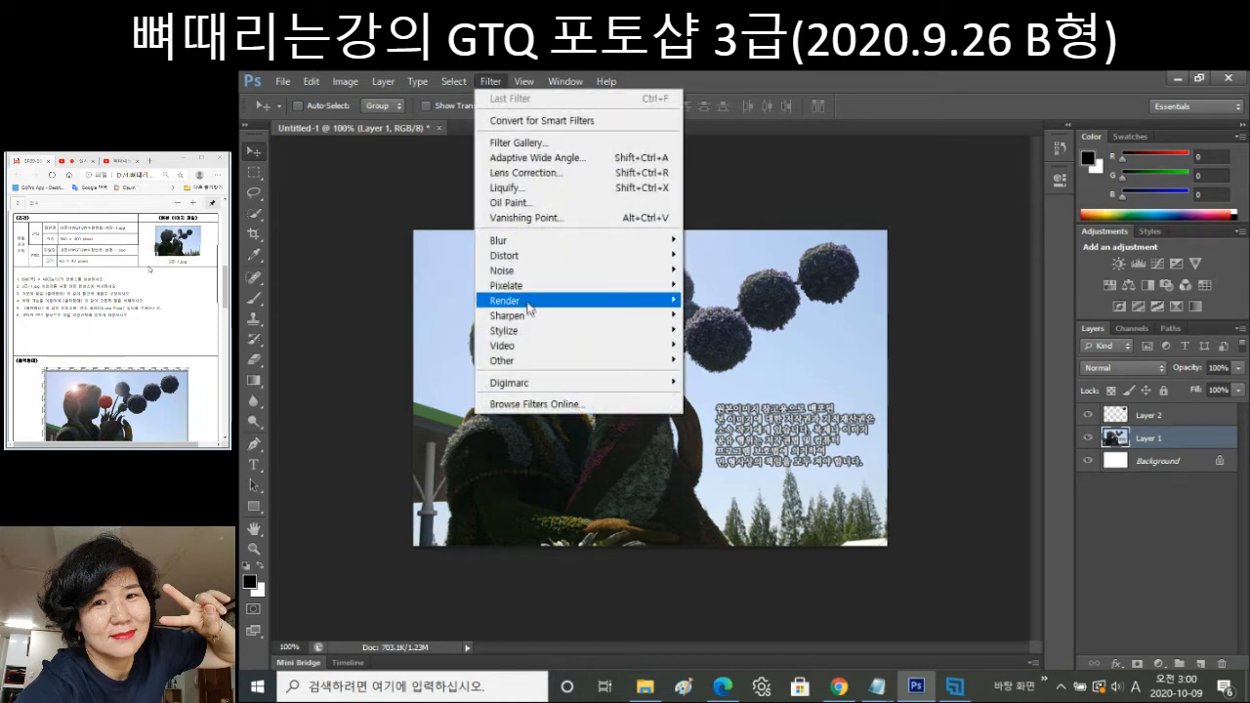
pyautogui.moveTo(533, 300)
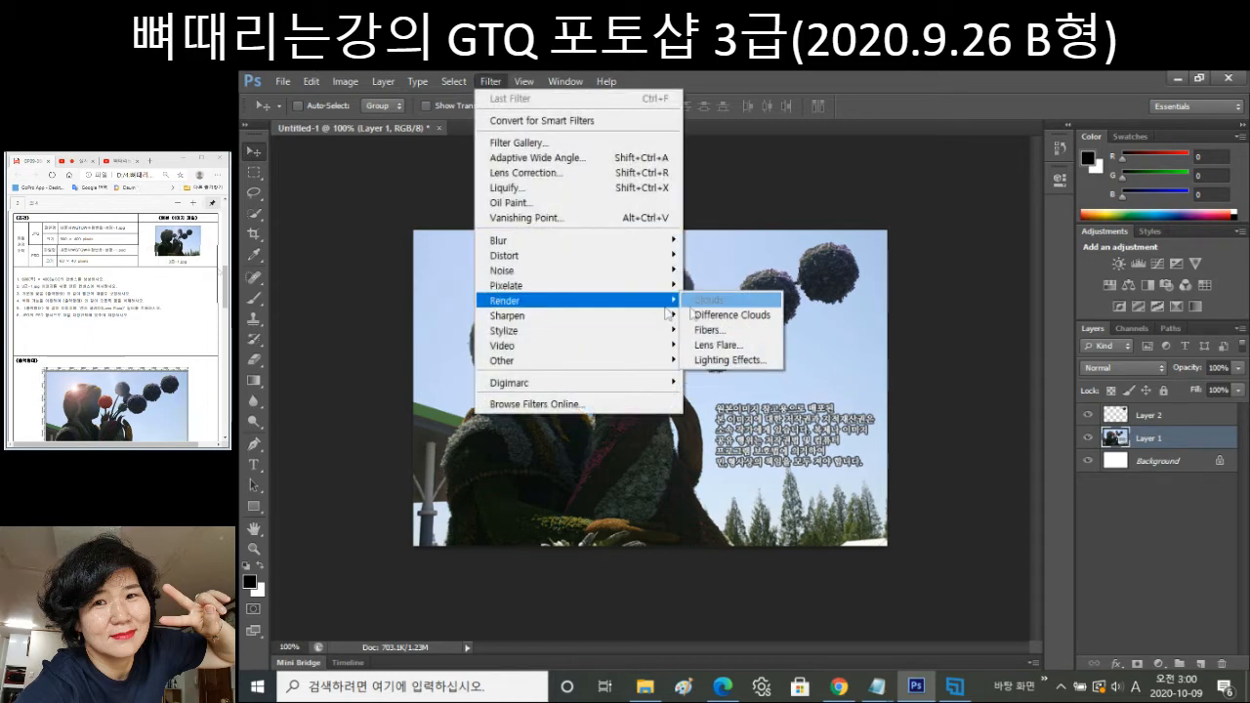
pyautogui.click(736, 346)
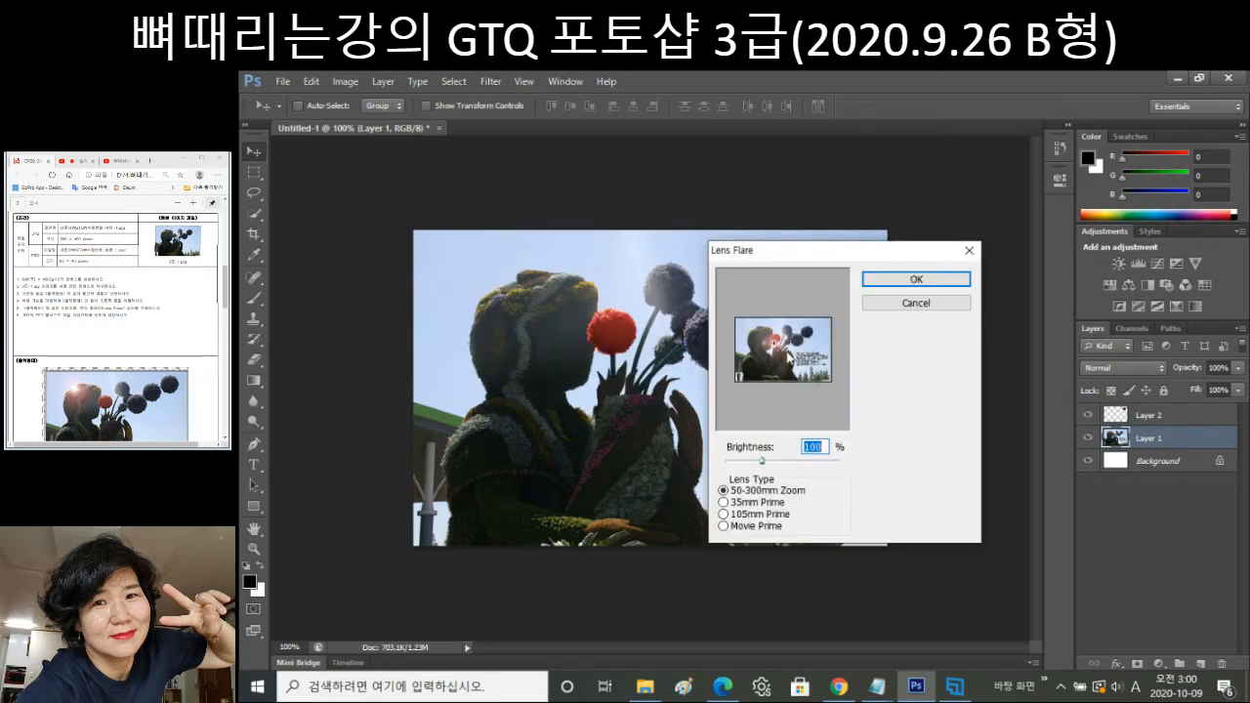
pyautogui.click(758, 338)
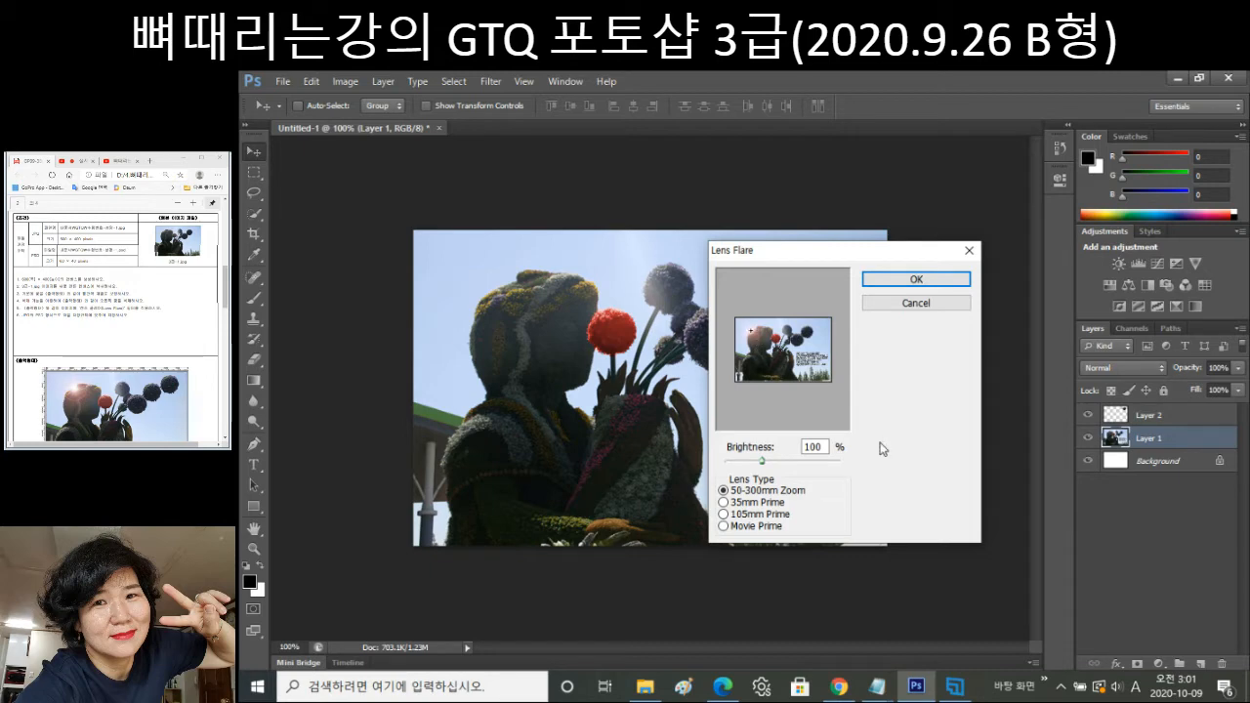
pyautogui.click(914, 280)
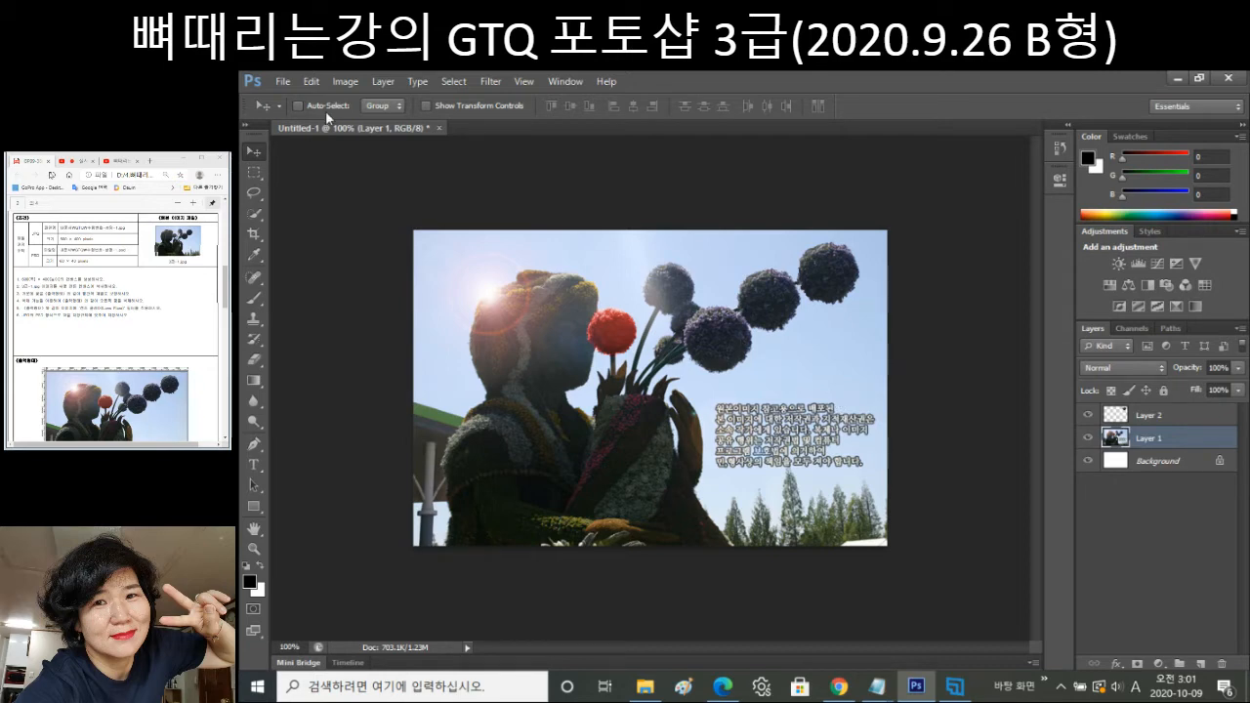
# Start Save As and enter the exam file name with the candidate's number and name.
pyautogui.click(283, 82)
pyautogui.click(376, 270)
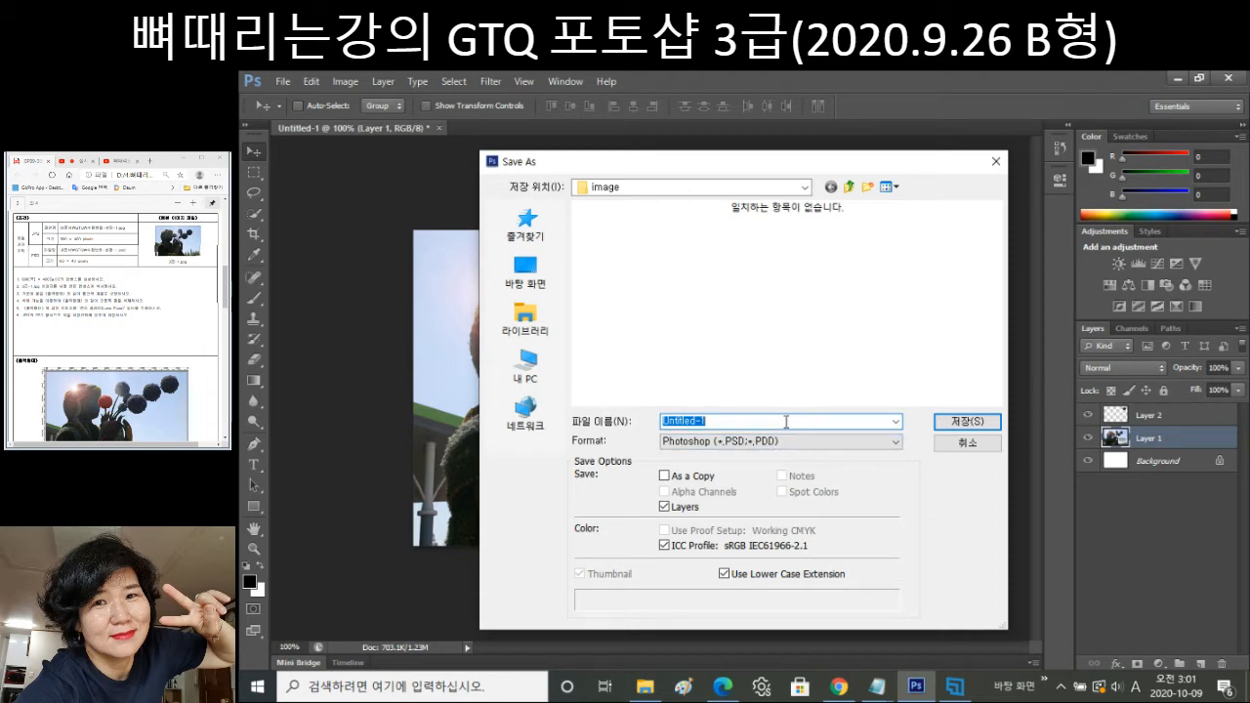
pyautogui.write('1000')
pyautogui.write('0')
pyautogui.write('0')
pyautogui.write('-')
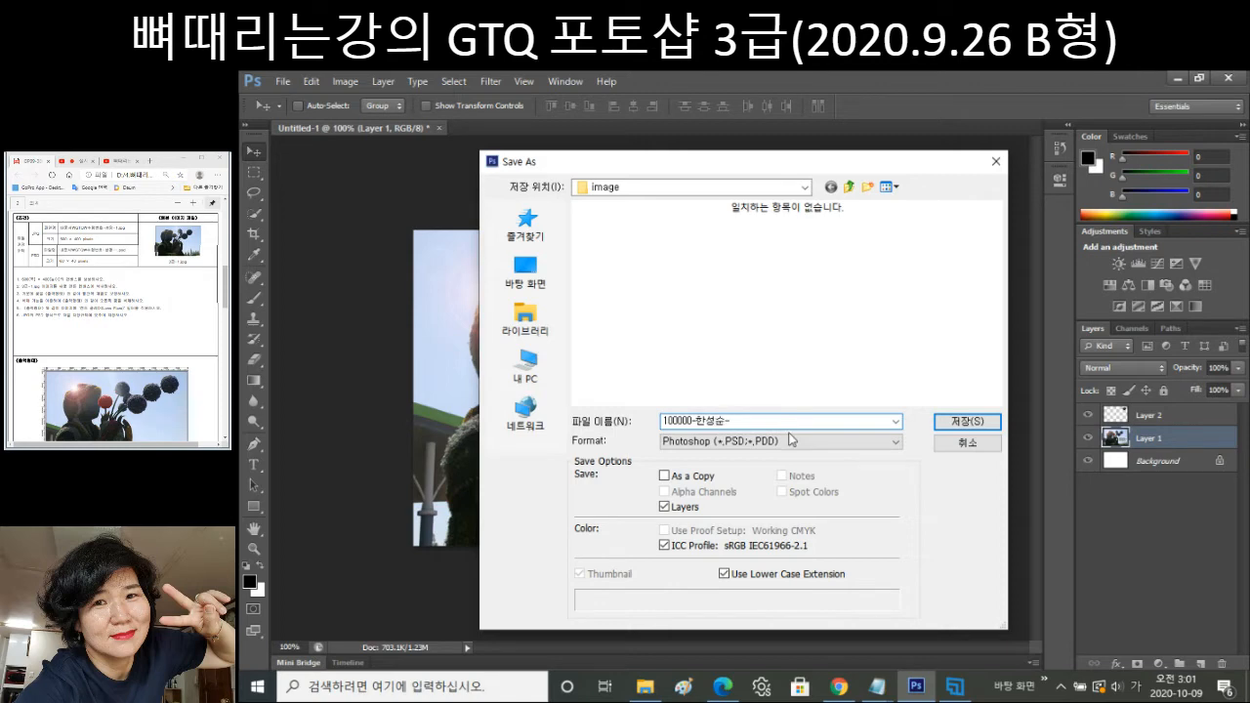
pyautogui.write('1')
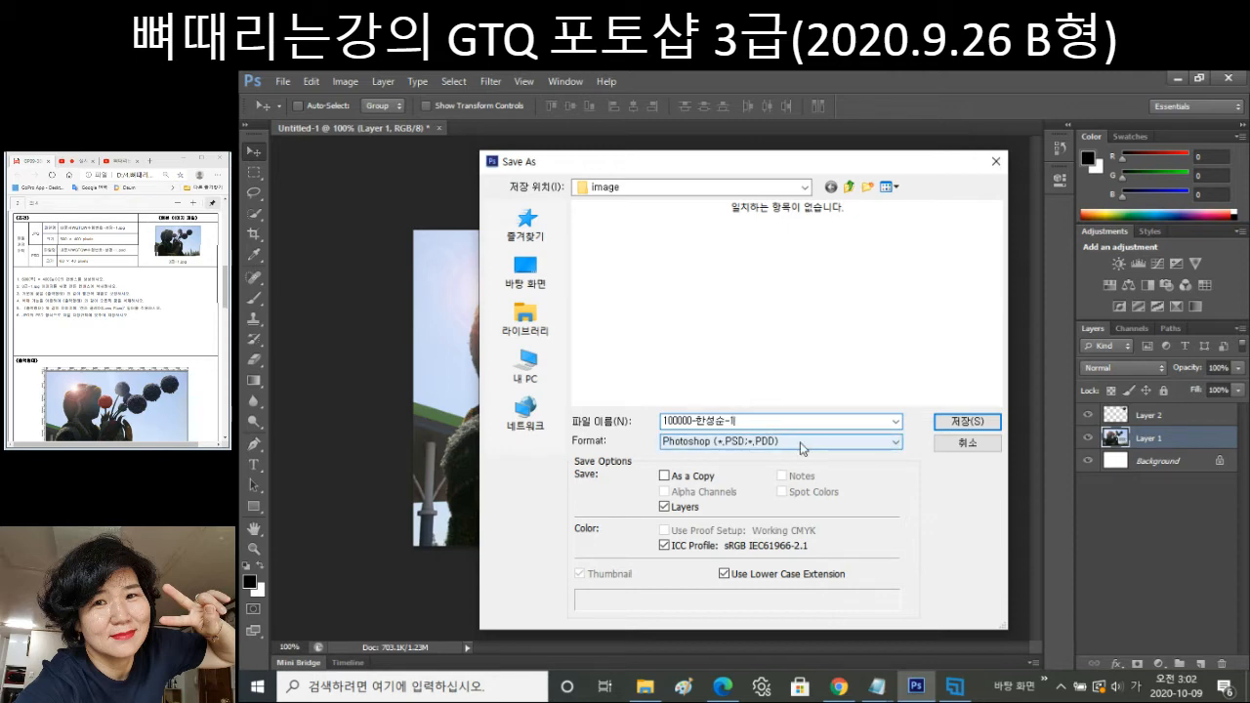
# Save it as a JPEG in the GTQ folder, accepting High quality options.
pyautogui.click(801, 445)
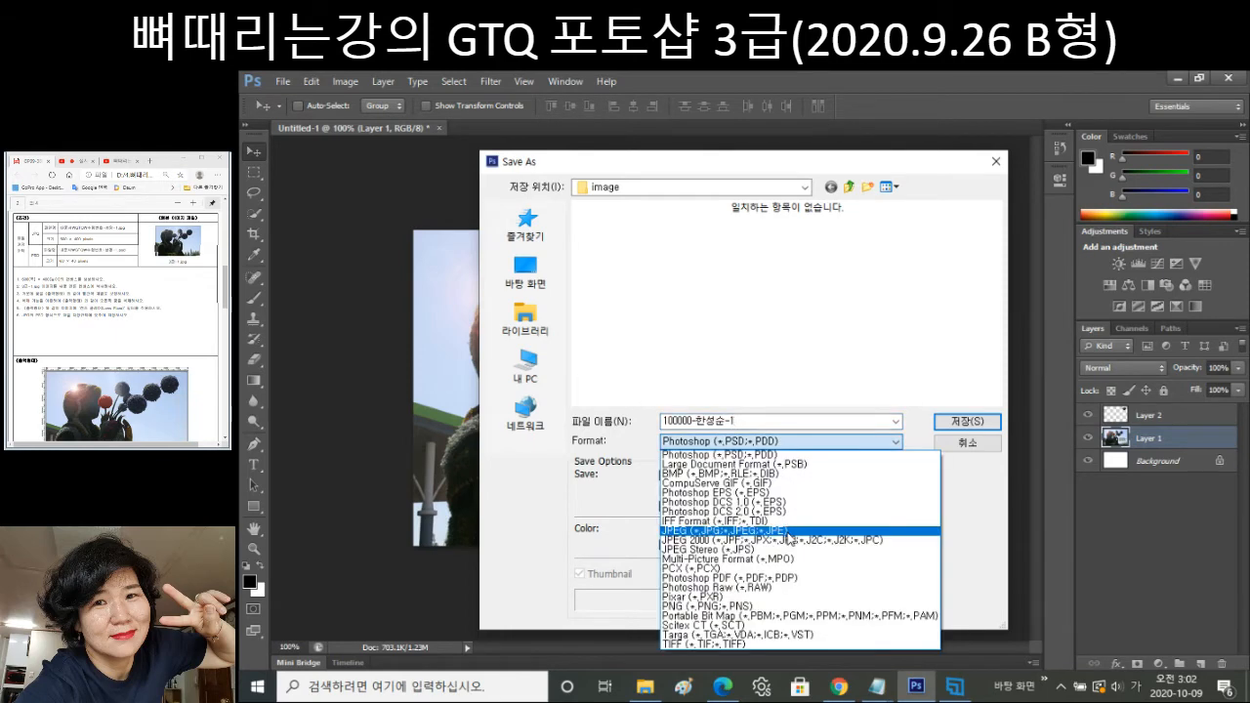
pyautogui.click(788, 532)
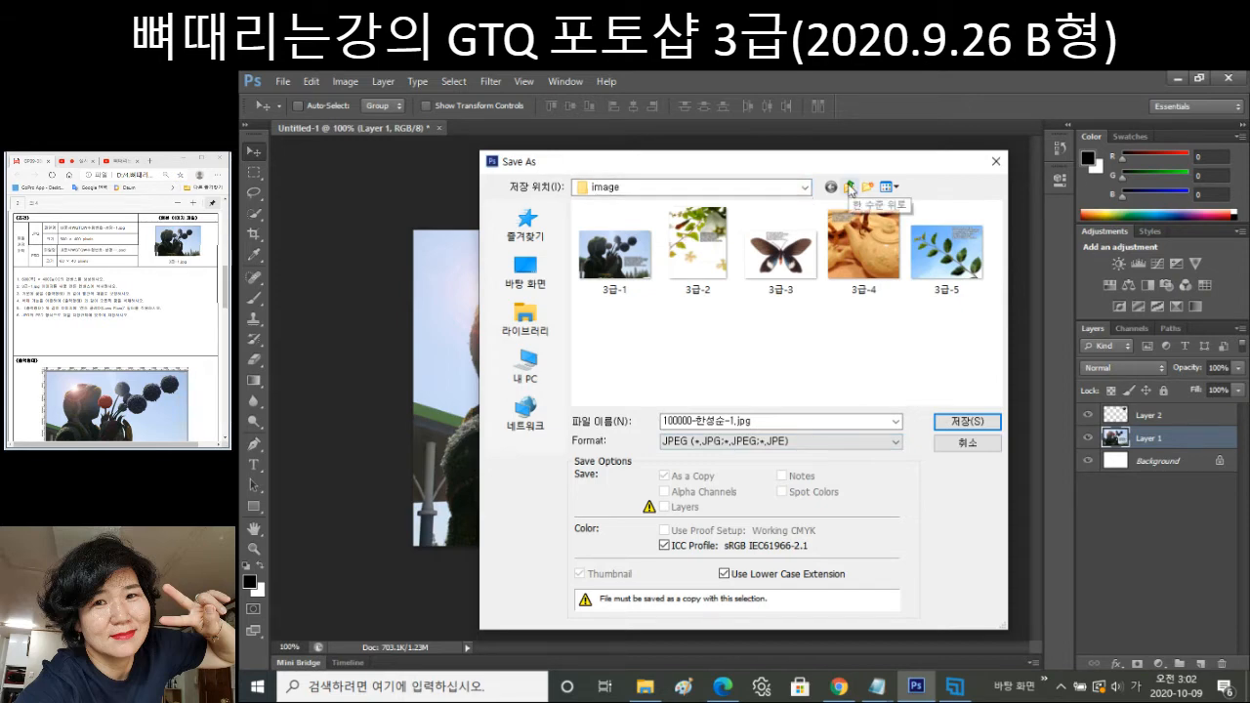
pyautogui.click(848, 186)
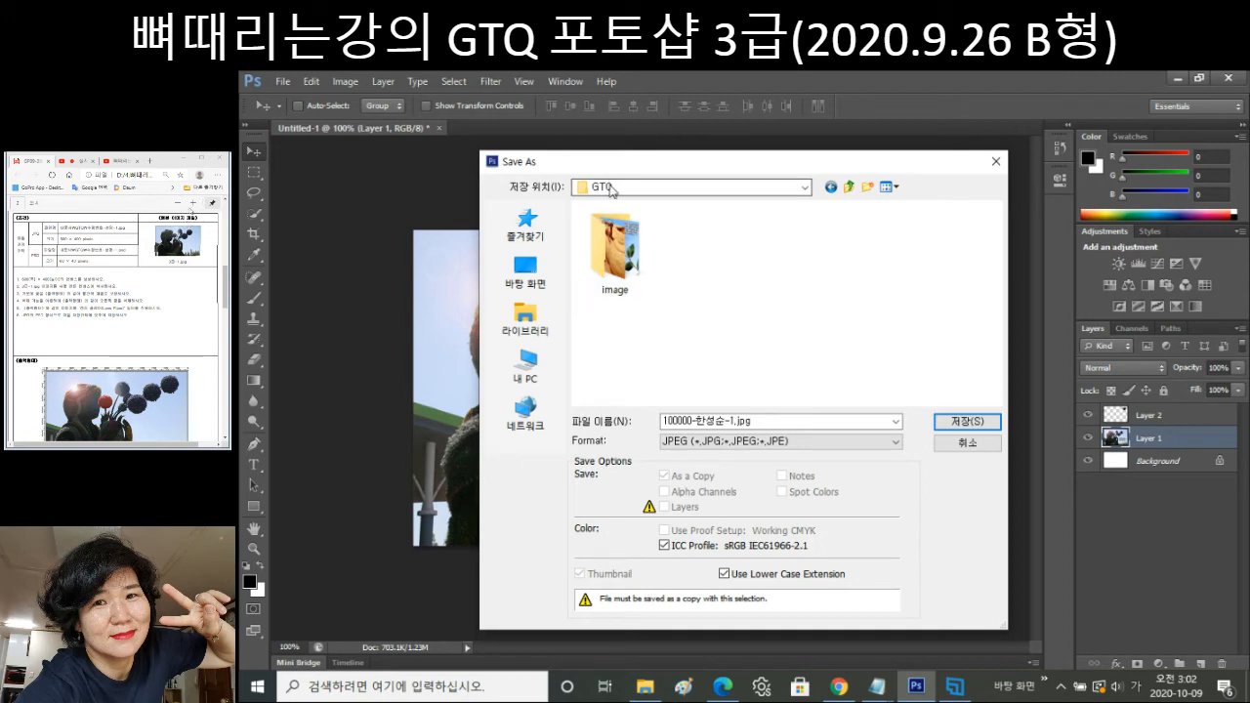
pyautogui.click(803, 187)
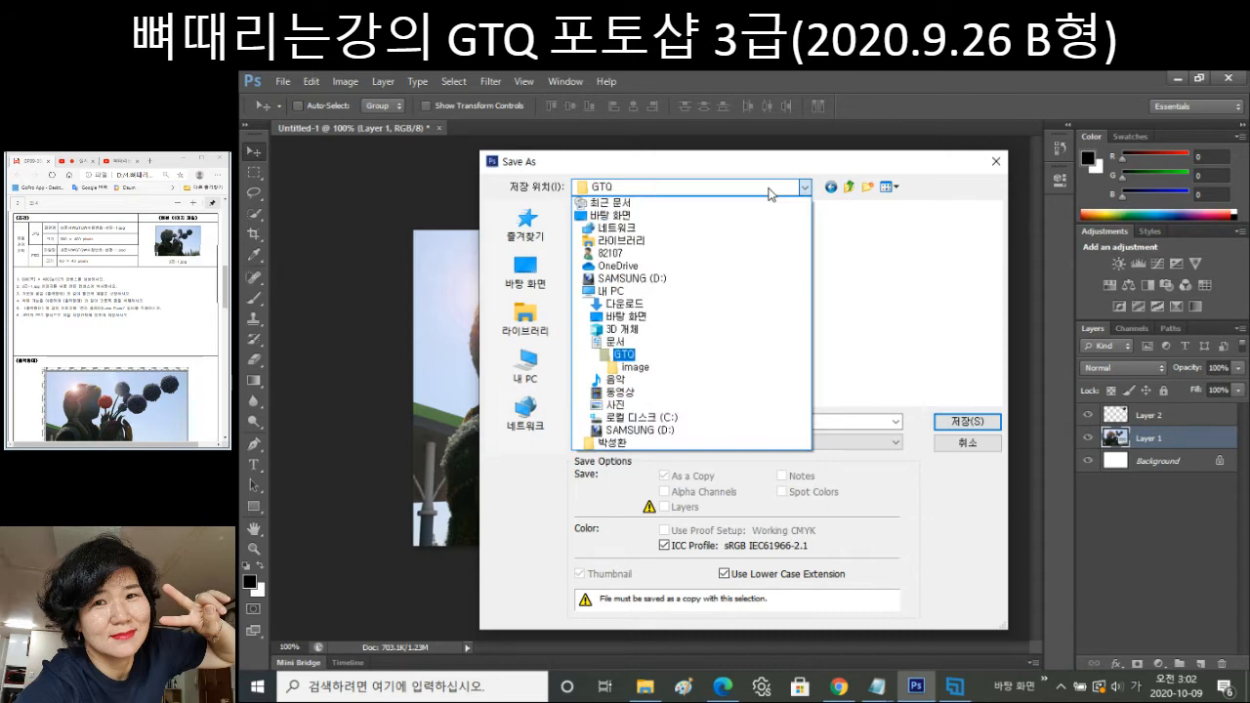
pyautogui.click(626, 355)
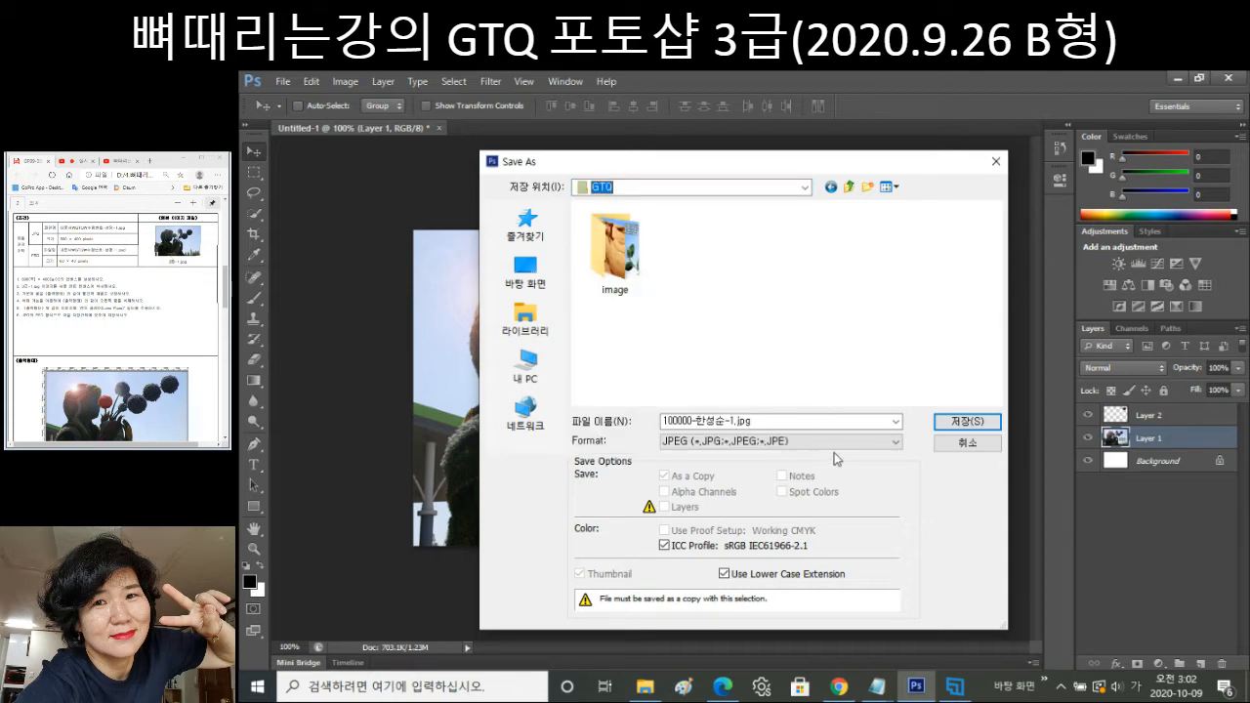
pyautogui.click(964, 420)
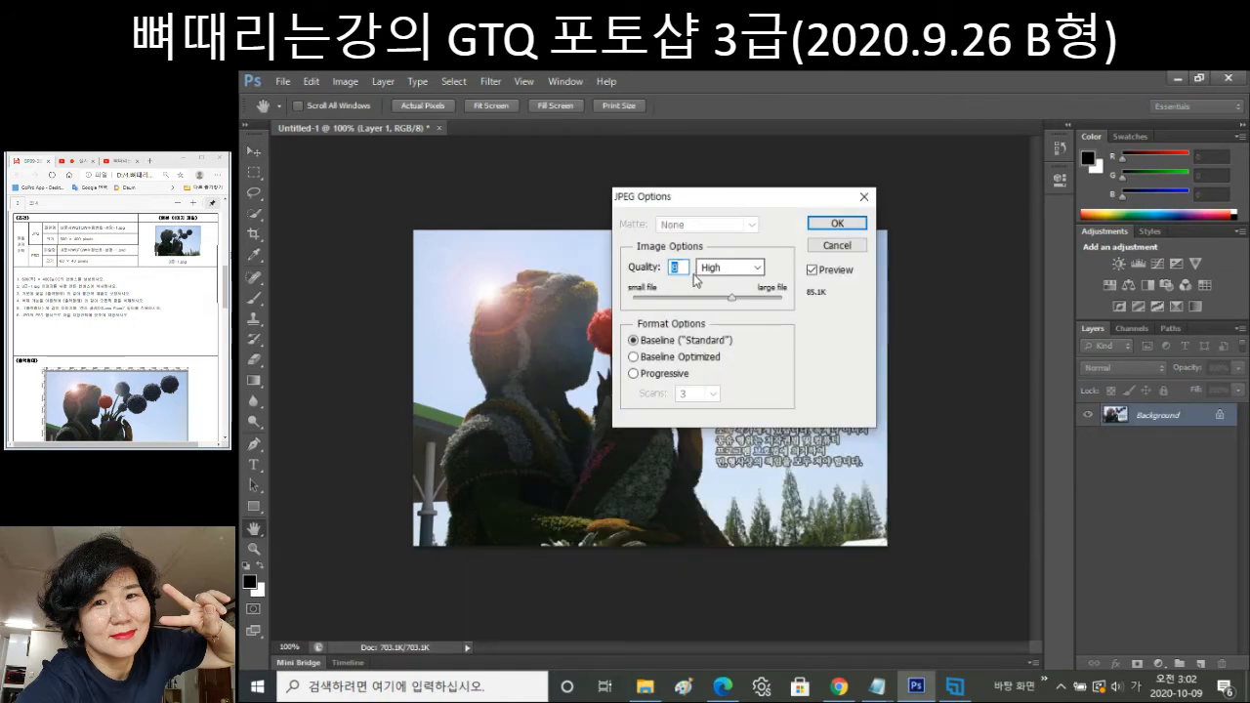
pyautogui.click(837, 224)
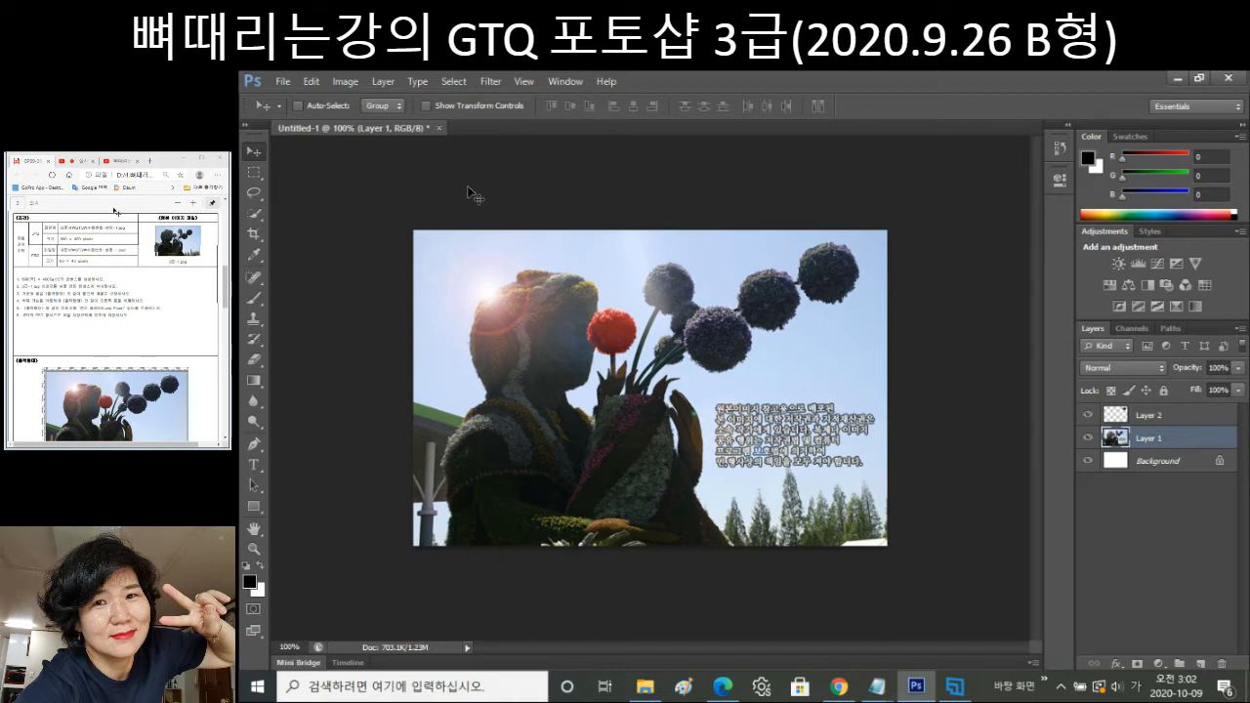
# Set Image Size width from 600 to 60 pixels, with height following to 40.
pyautogui.click(344, 84)
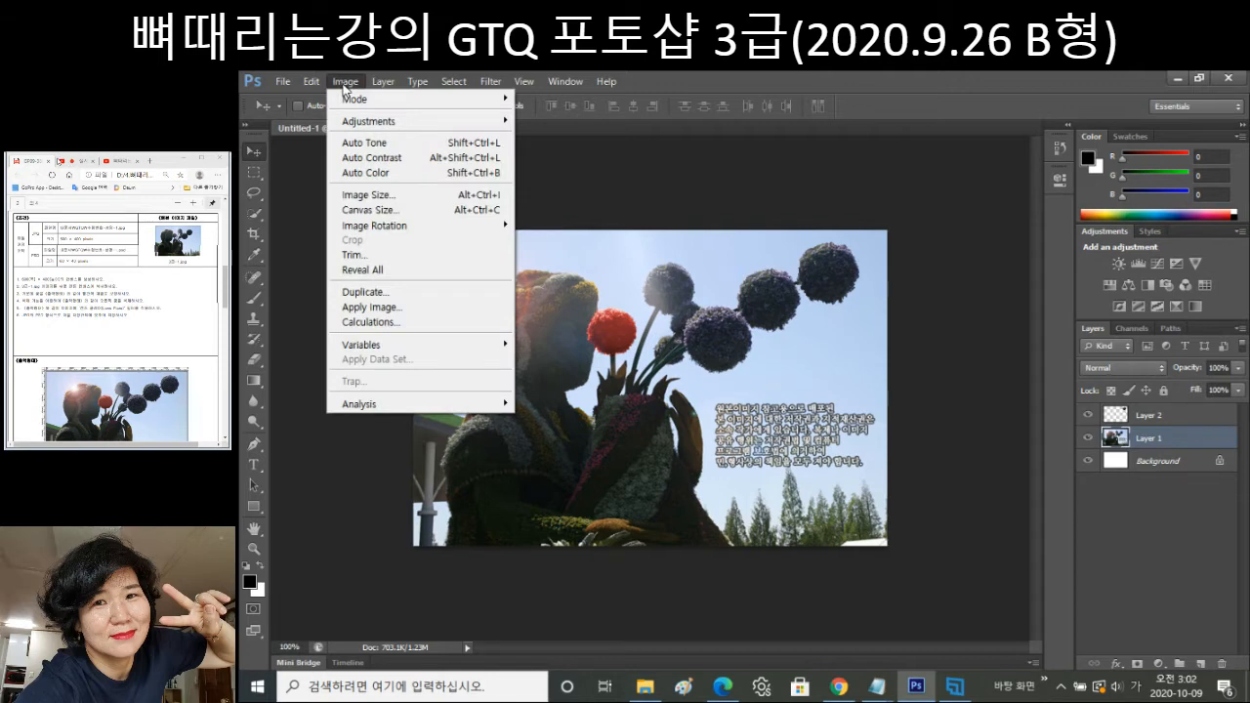
pyautogui.click(371, 196)
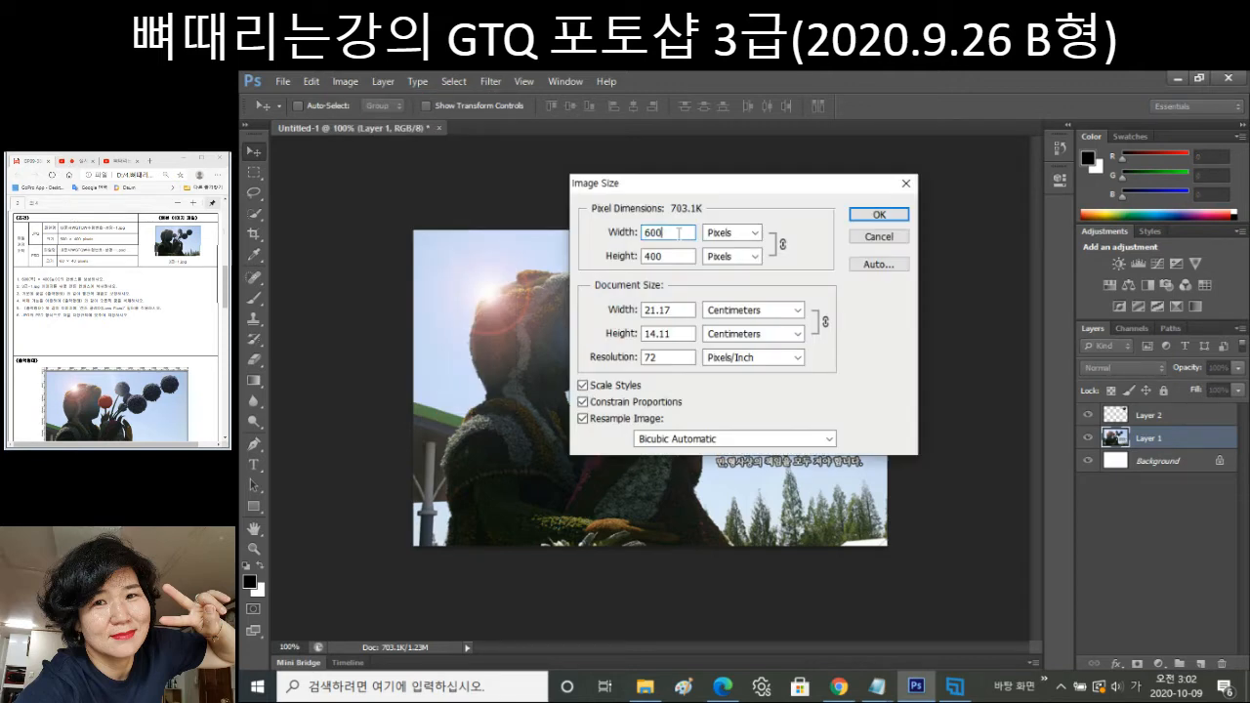
pyautogui.press('BackSpace')
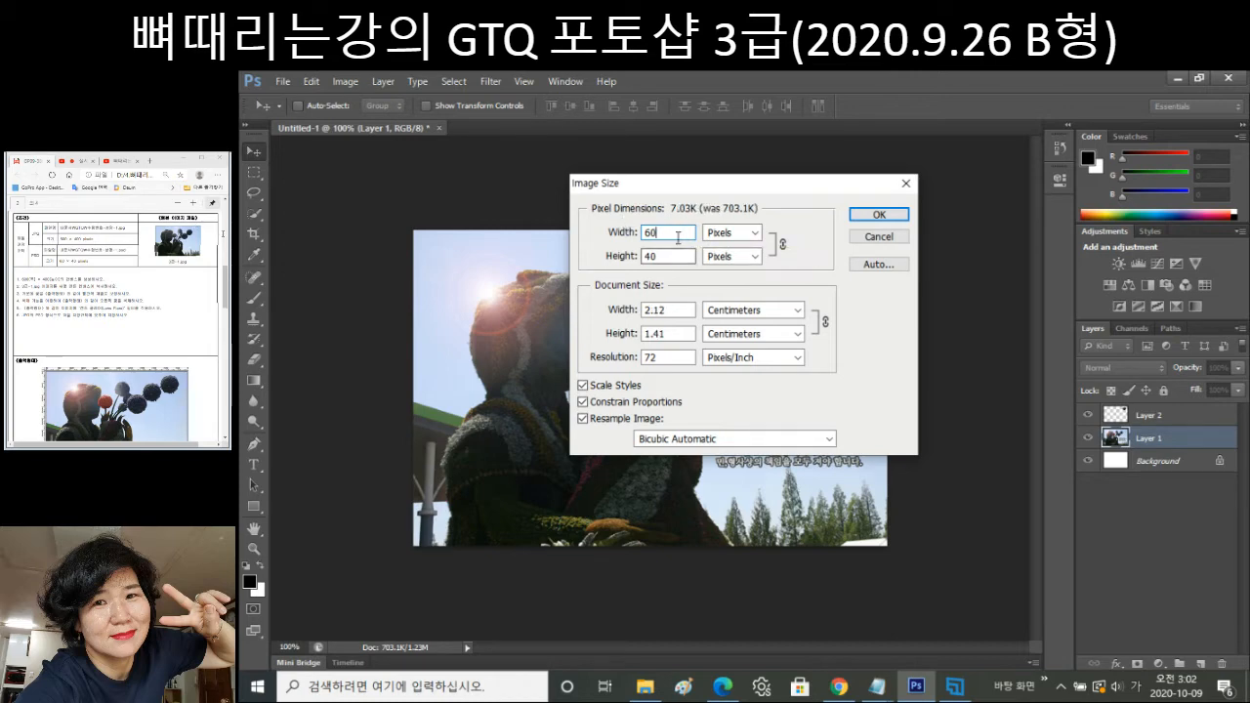
pyautogui.click(876, 217)
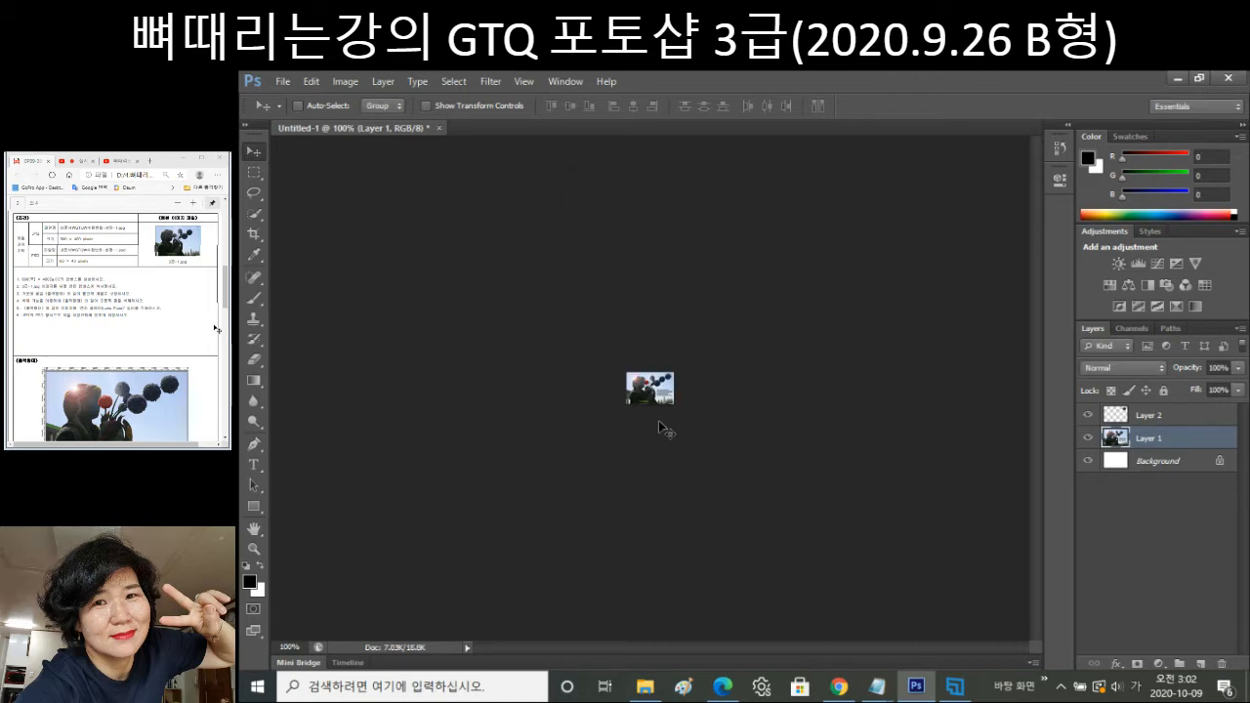
# In Save As, reuse the existing exam file's name from the GTQ folder.
pyautogui.click(282, 81)
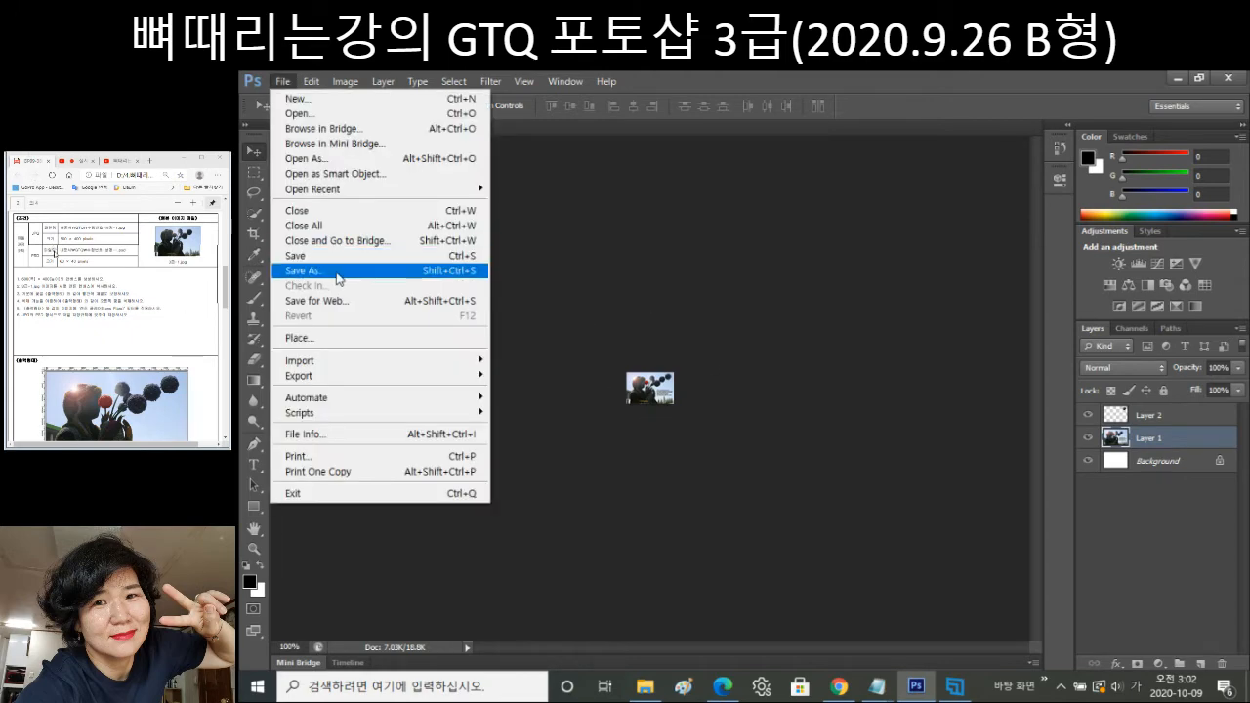
pyautogui.click(332, 270)
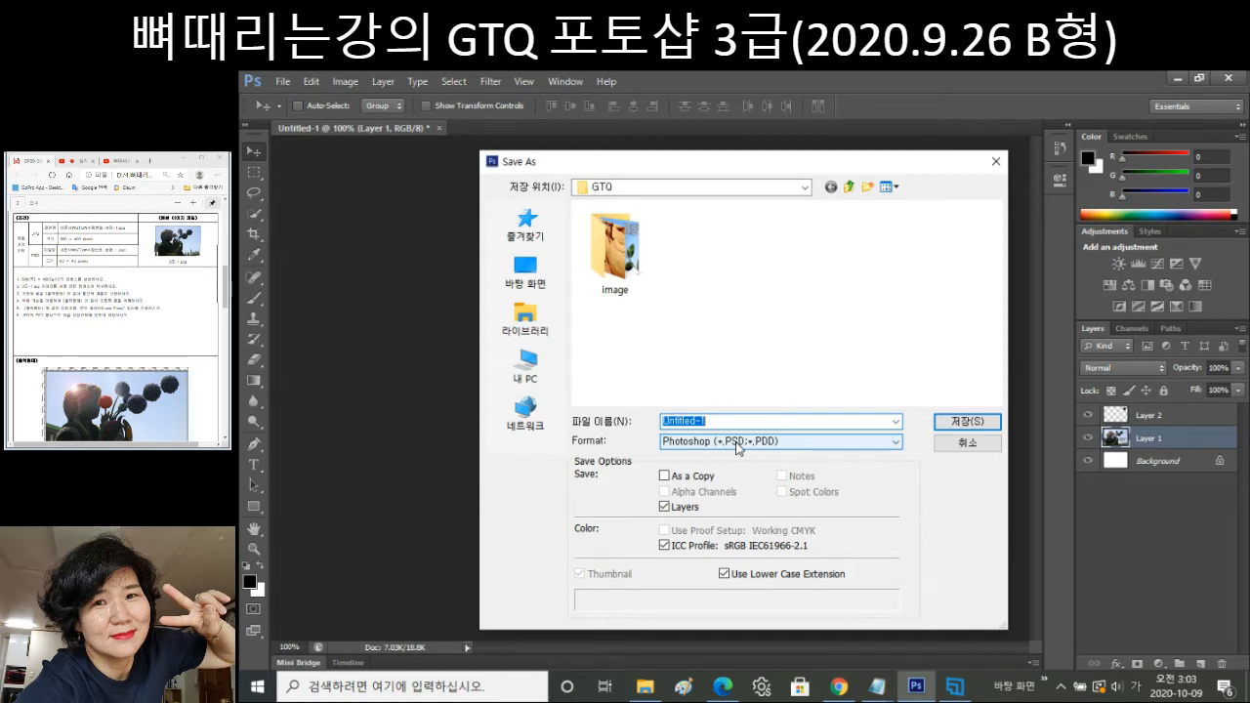
pyautogui.click(738, 447)
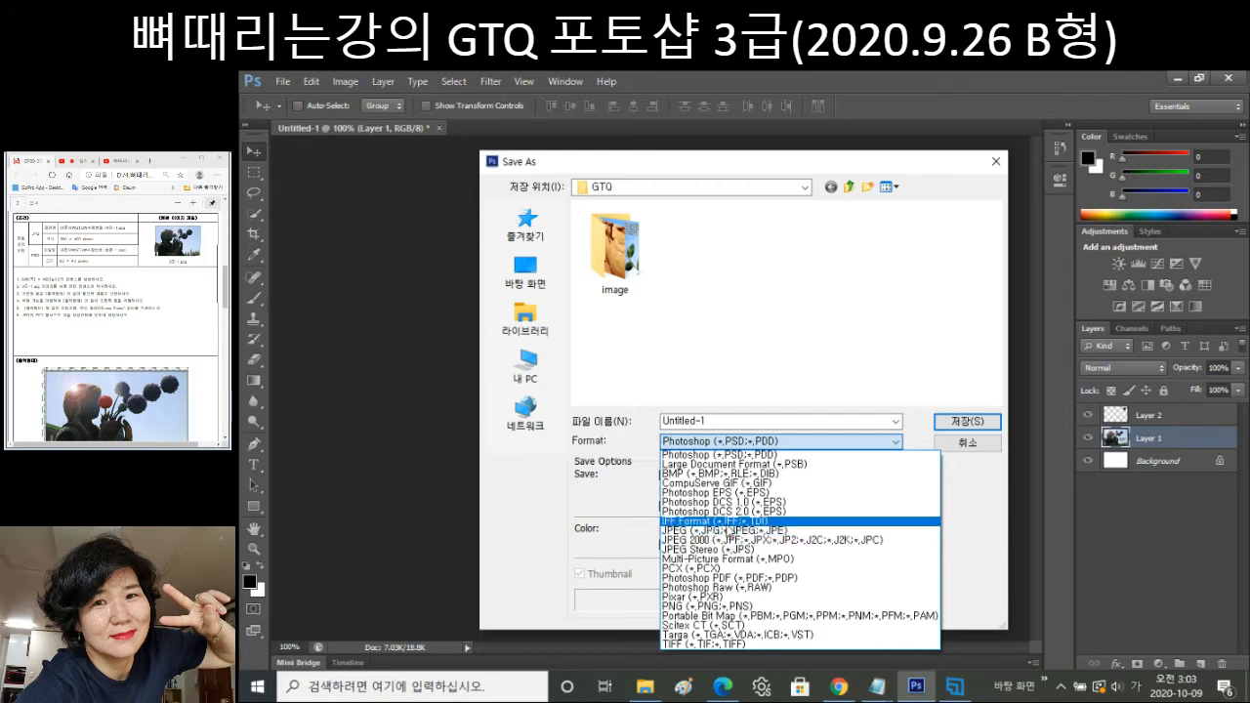
pyautogui.click(727, 531)
pyautogui.click(699, 249)
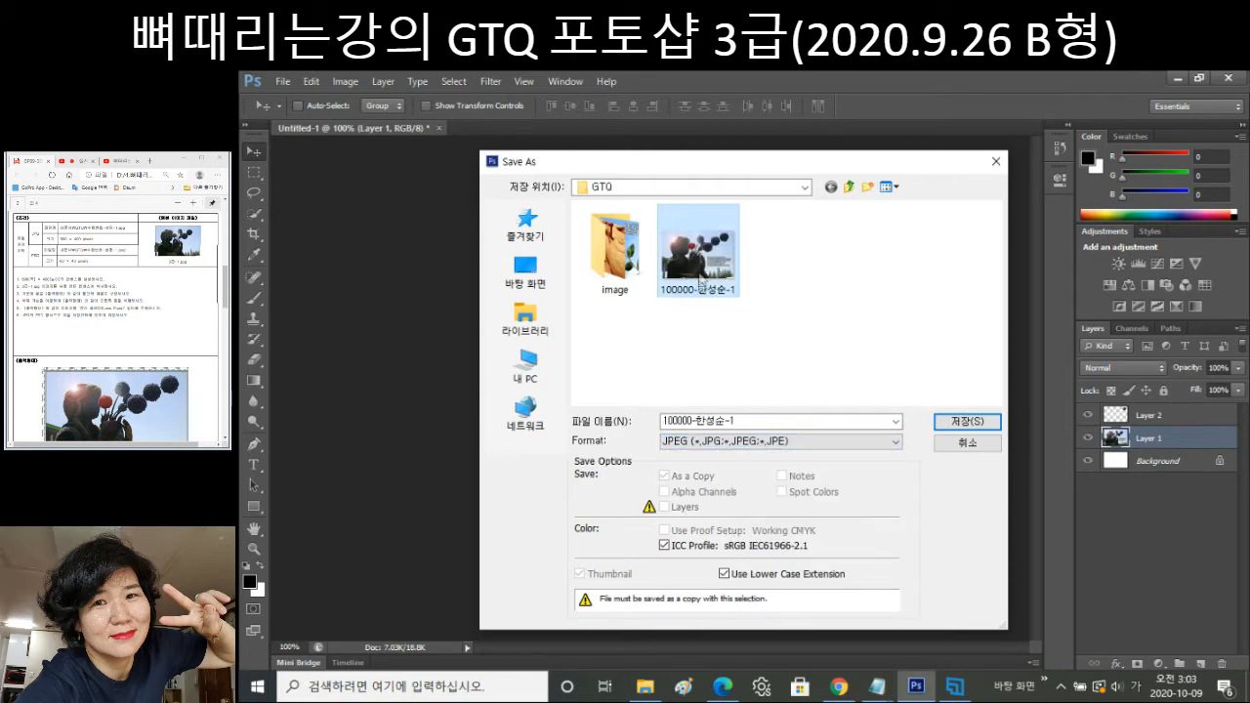
# Save it in Photoshop PSD format, accepting the Maximize Compatibility option.
pyautogui.click(732, 442)
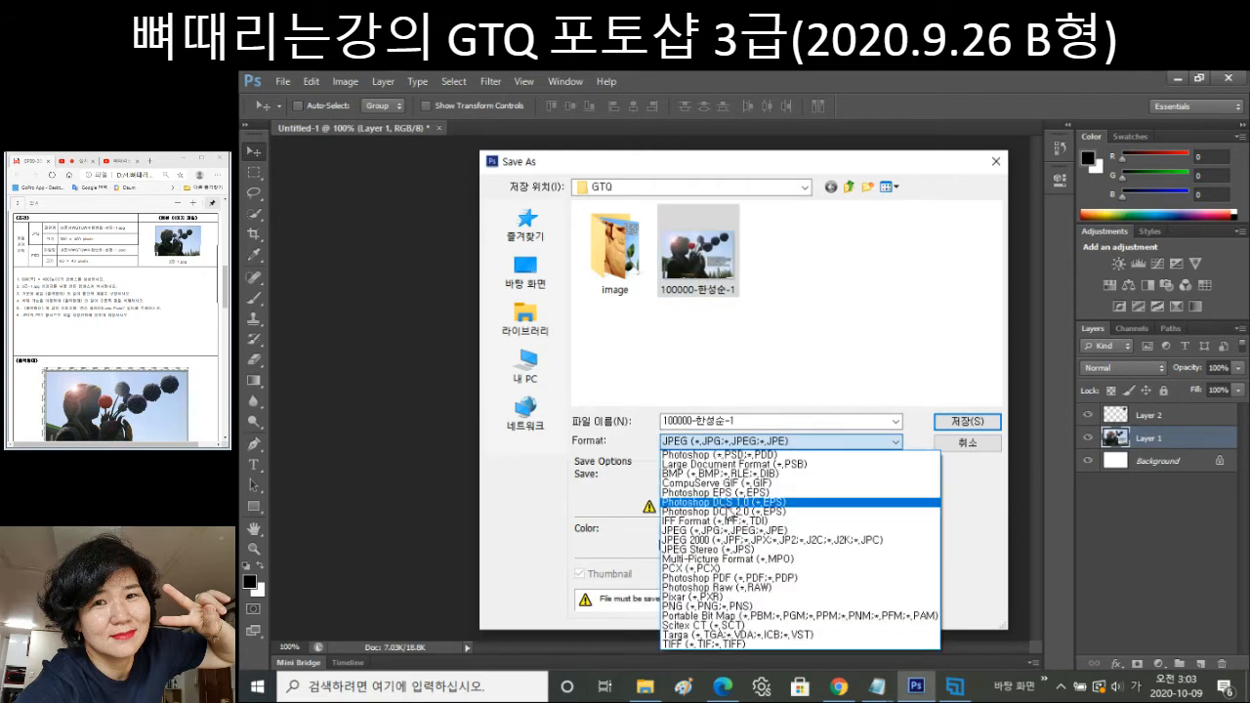
pyautogui.click(728, 455)
pyautogui.click(732, 441)
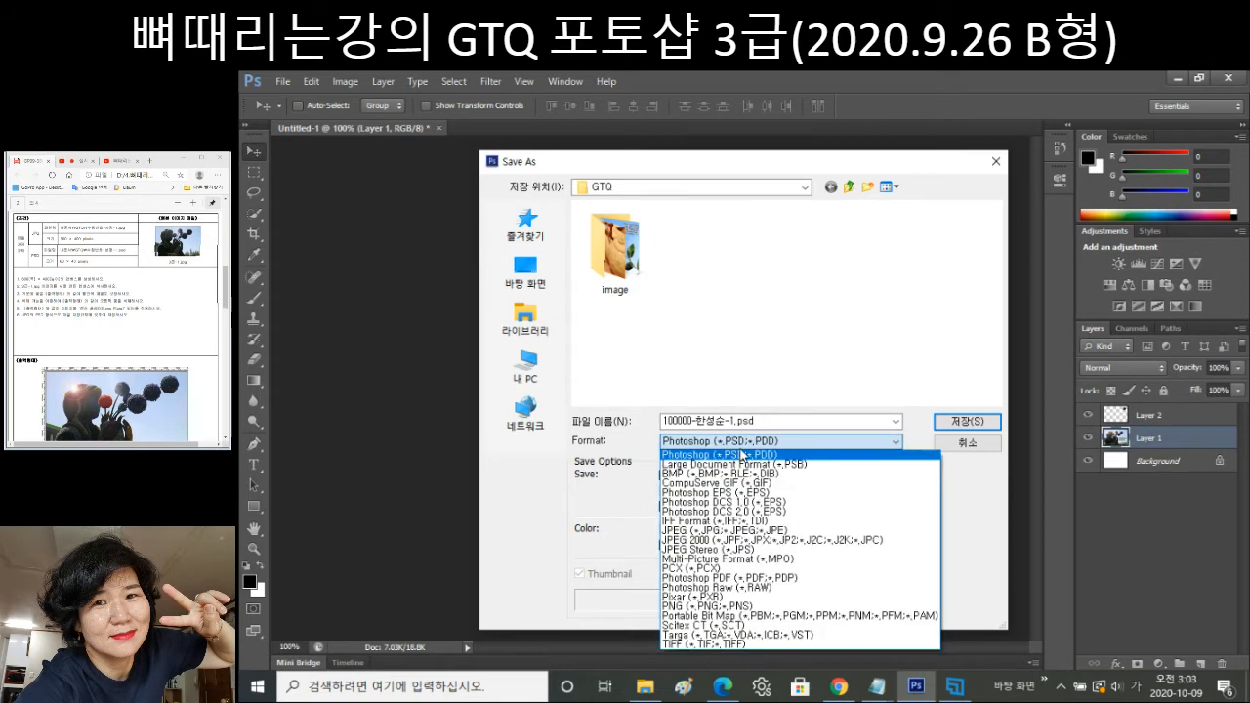
pyautogui.click(753, 454)
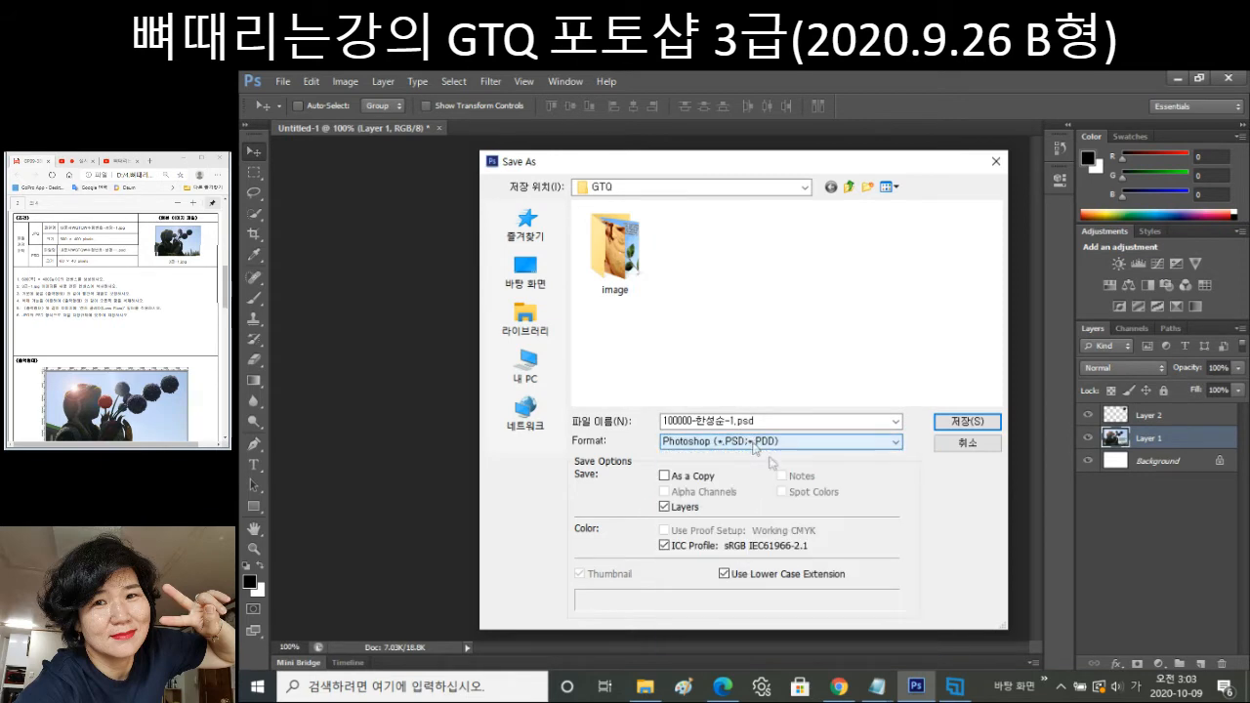
pyautogui.click(964, 428)
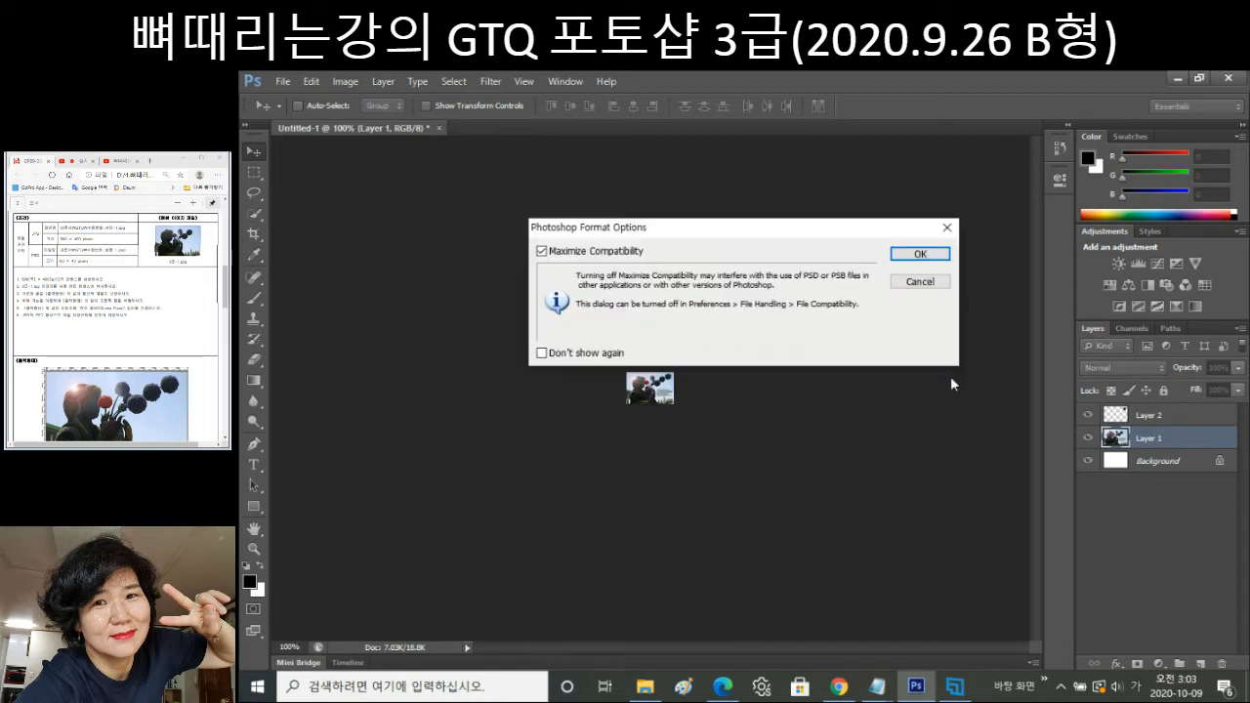
pyautogui.click(941, 256)
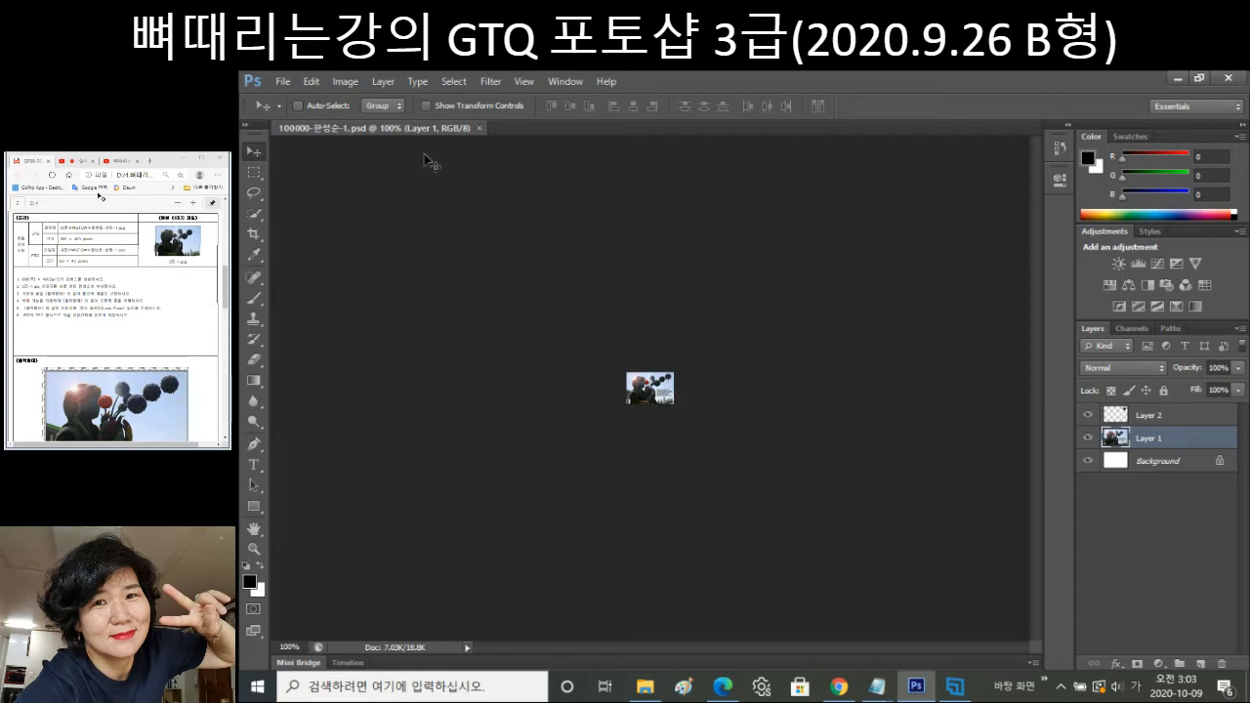
# Trial-resize width to 600 pixels, undo back to 60×40, then close the PSD.
pyautogui.click(338, 84)
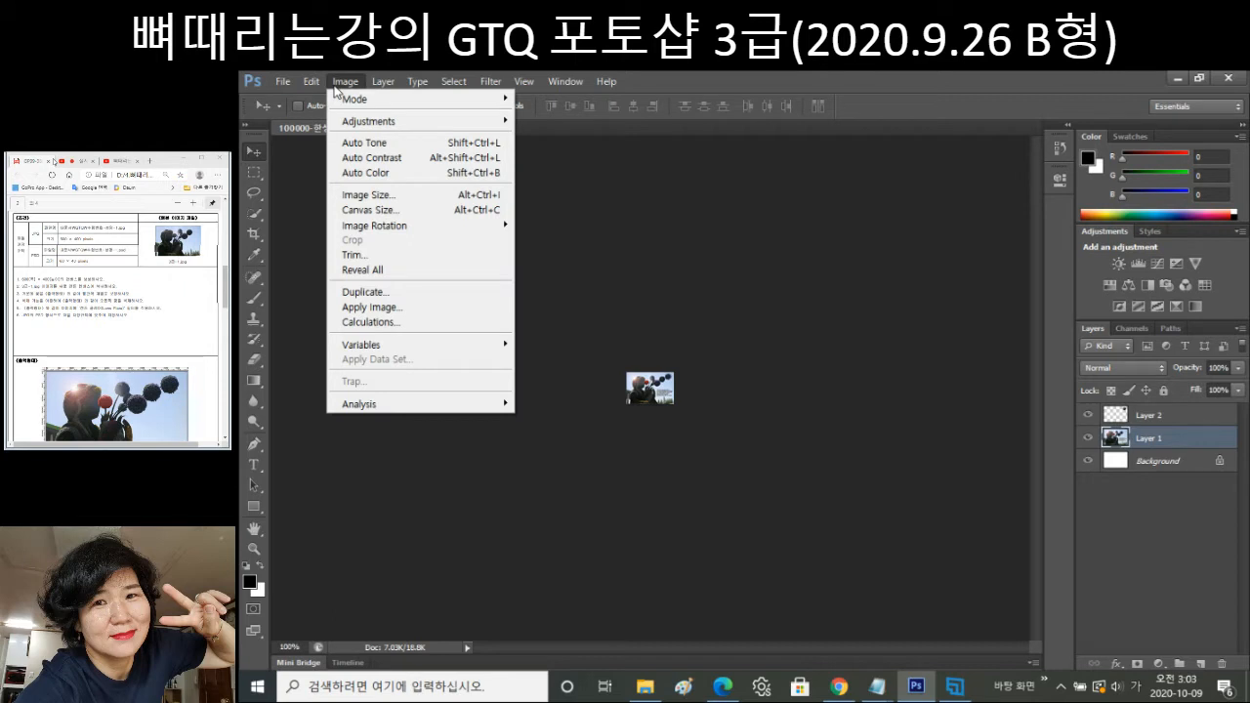
pyautogui.click(367, 195)
pyautogui.click(658, 235)
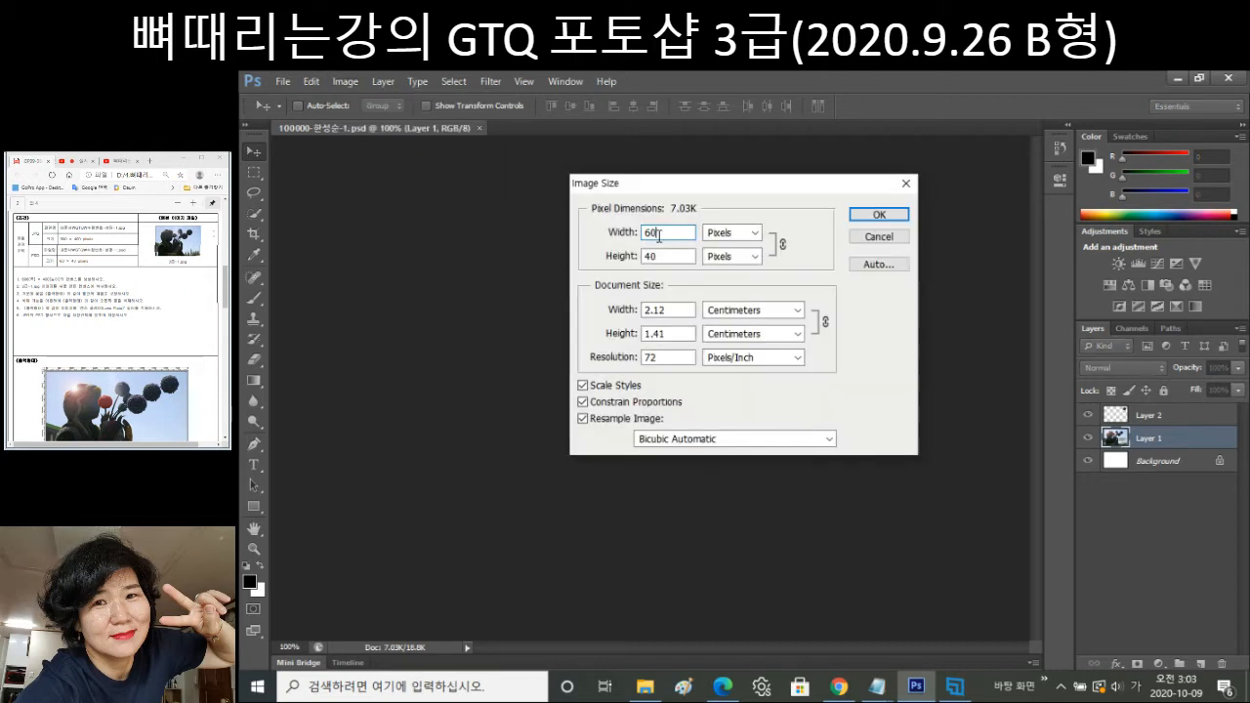
pyautogui.write('0')
pyautogui.press('Return')
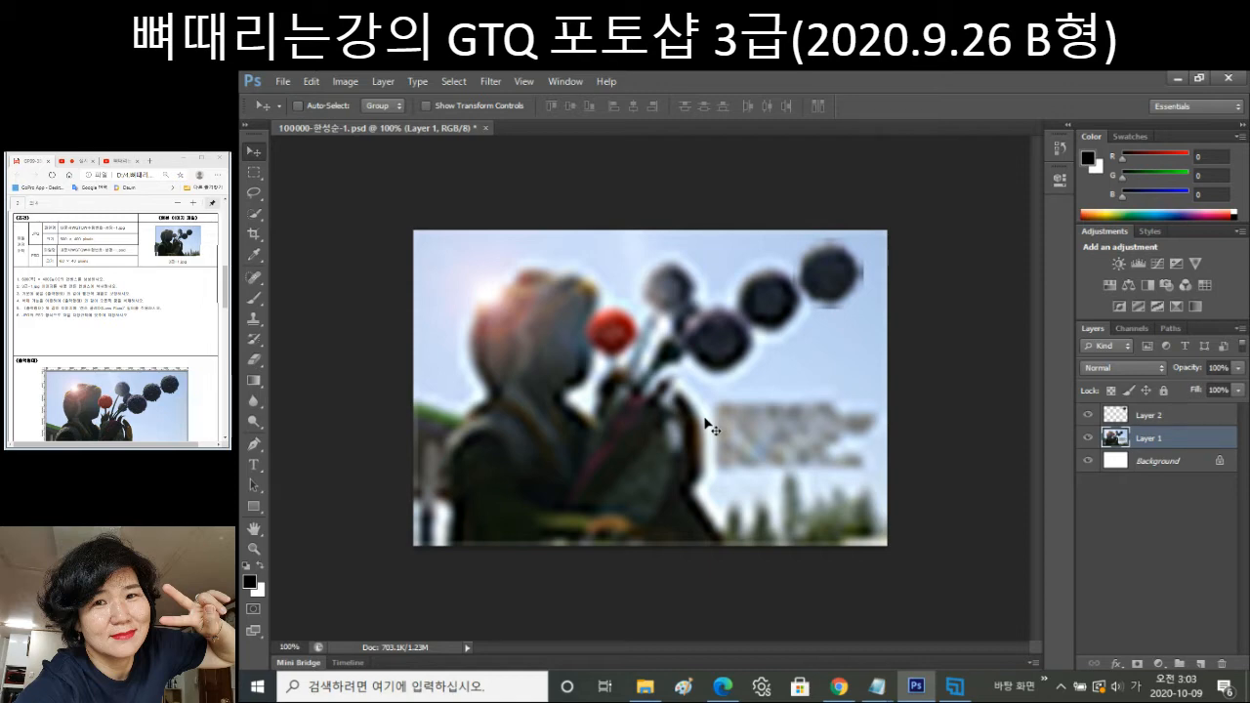
pyautogui.hotkey('ctrl', 'z')
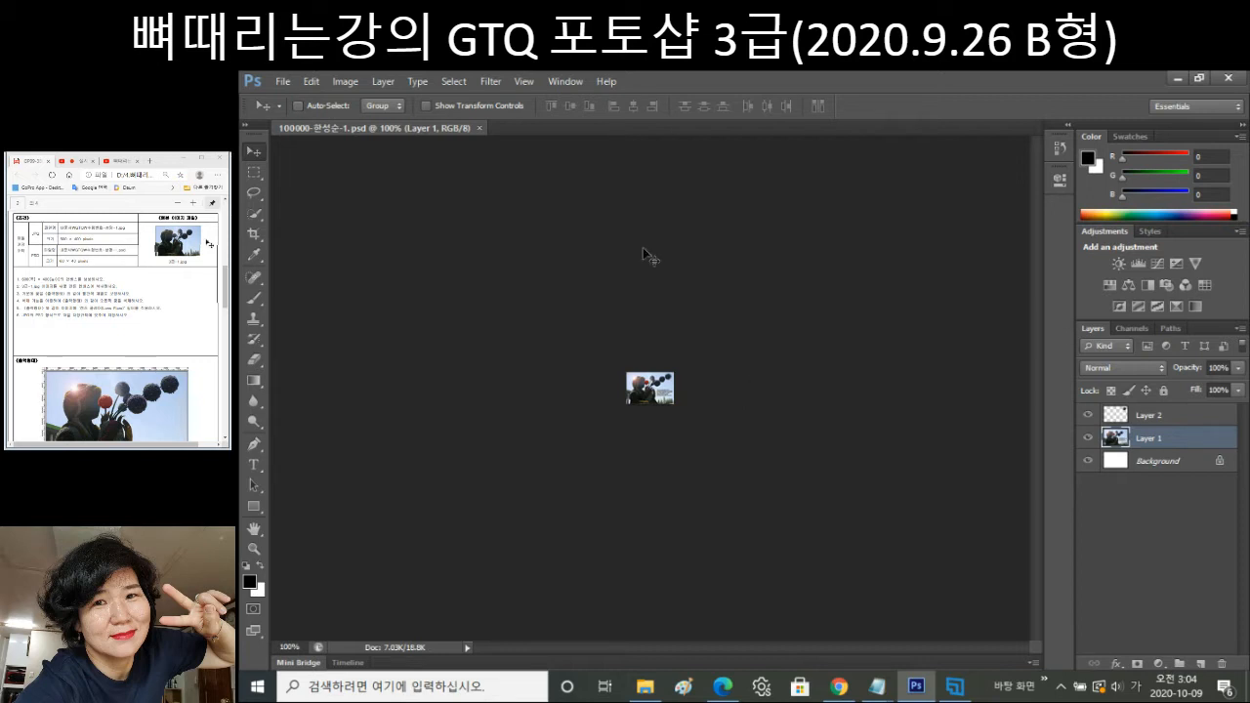
pyautogui.click(480, 128)
# Open File > New, then scroll the exam PDF to problem 2's condition table.
pyautogui.click(282, 81)
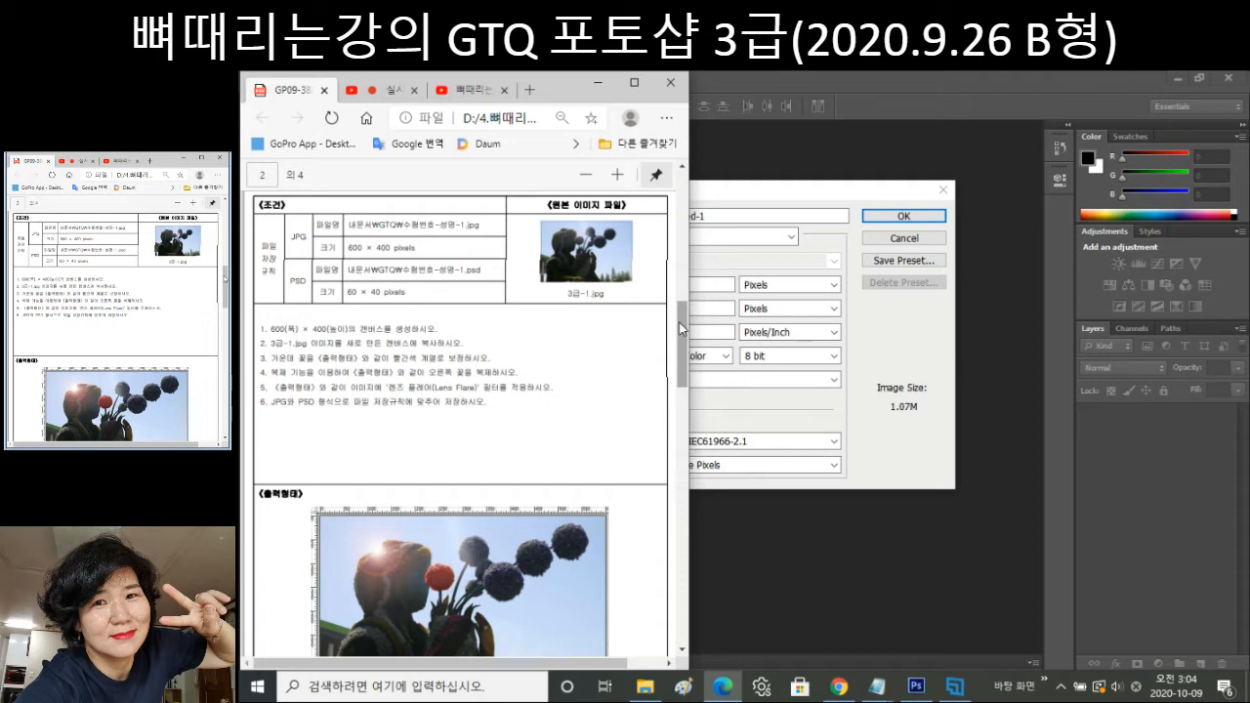
pyautogui.moveTo(679, 323); pyautogui.dragTo(689, 654)
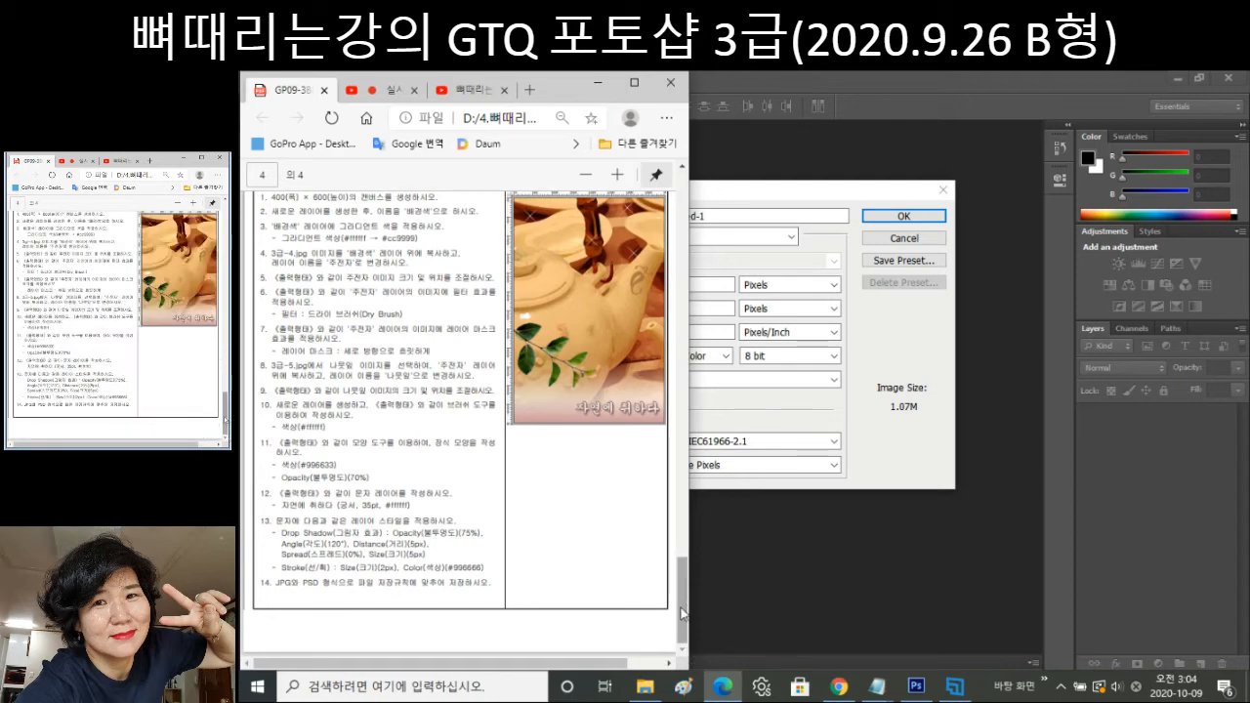
pyautogui.moveTo(687, 610); pyautogui.dragTo(679, 433)
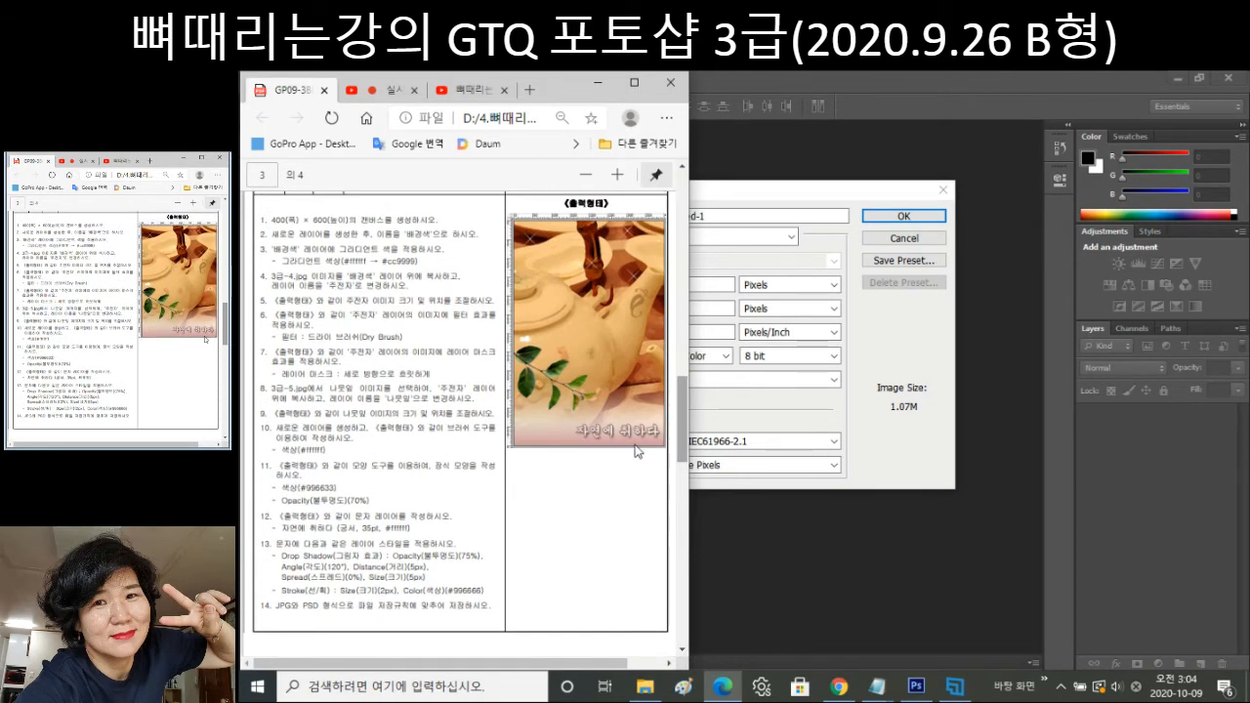
pyautogui.scroll(5, 604, 436)
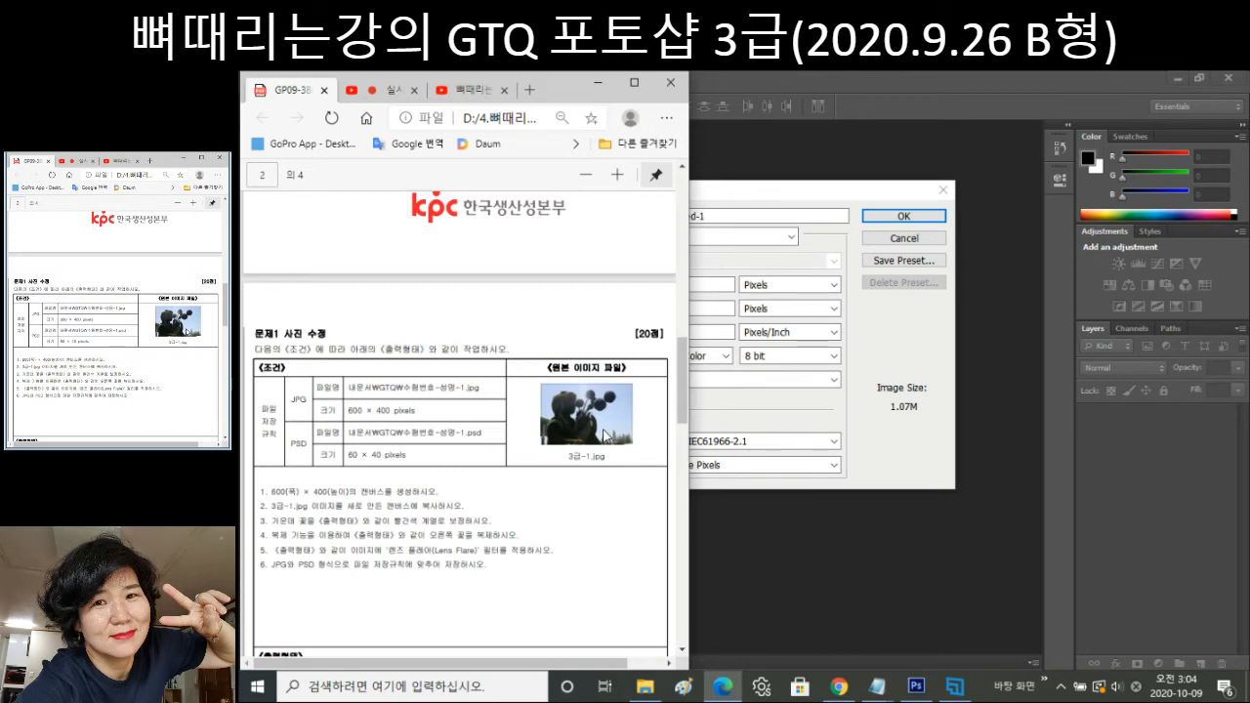
pyautogui.scroll(-3, 603, 435)
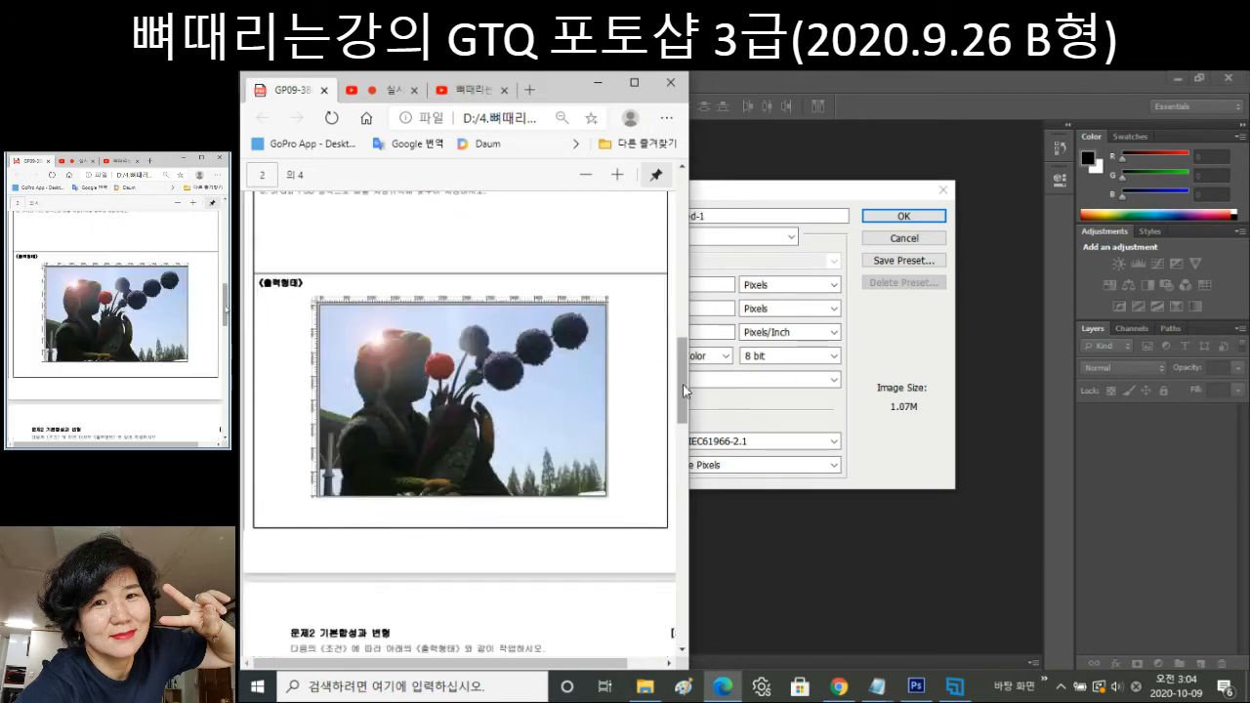
pyautogui.moveTo(683, 391); pyautogui.dragTo(683, 504)
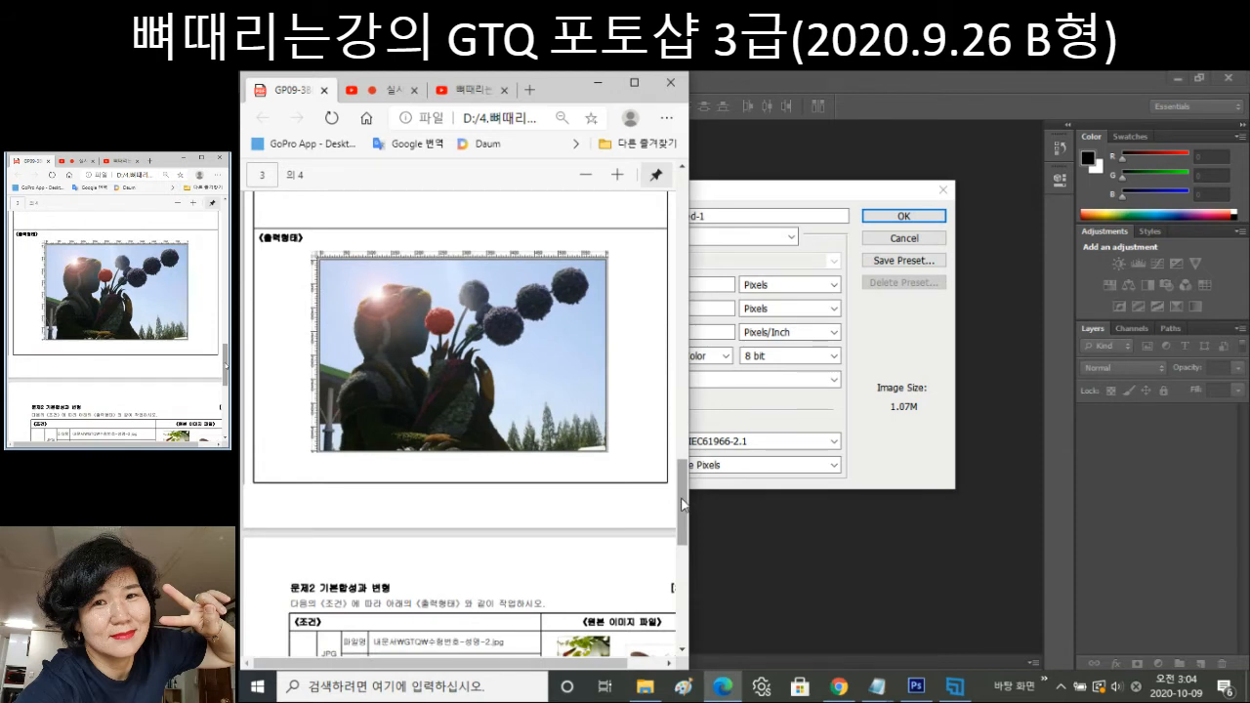
pyautogui.scroll(-7, 682, 504)
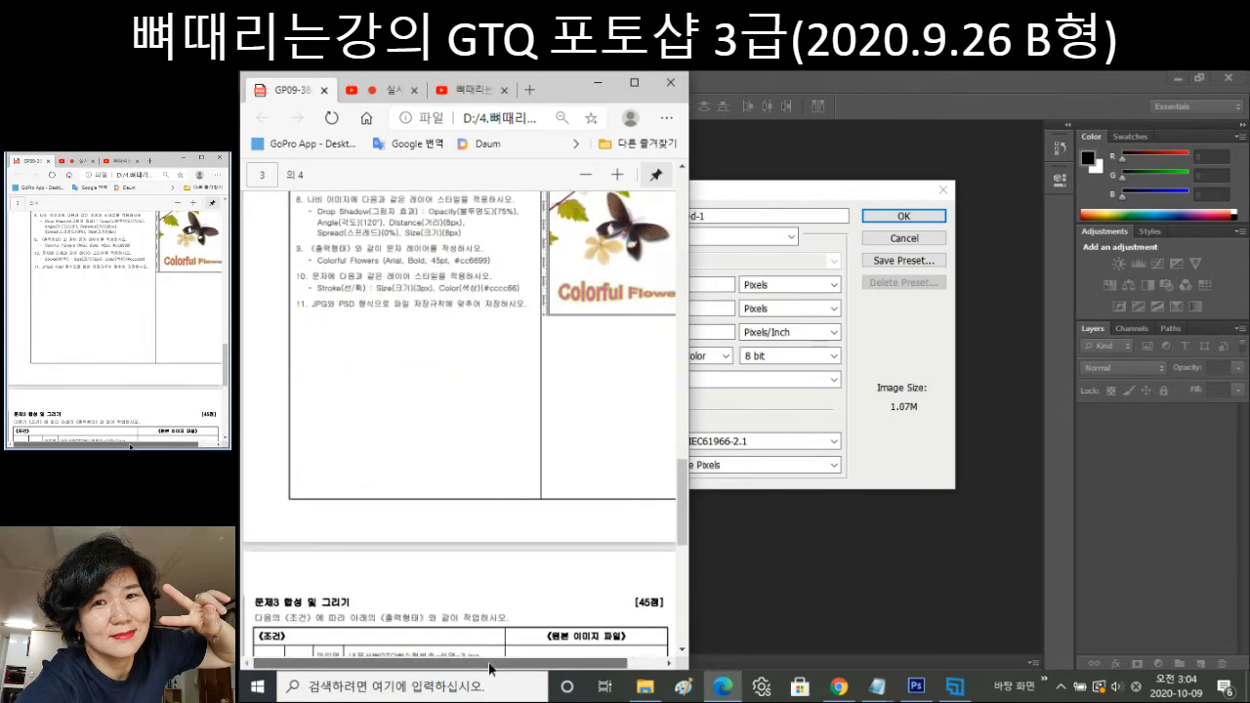
# Review problem 2's sample output image, then return to the New dialog's Width field.
pyautogui.moveTo(491, 669); pyautogui.dragTo(507, 667)
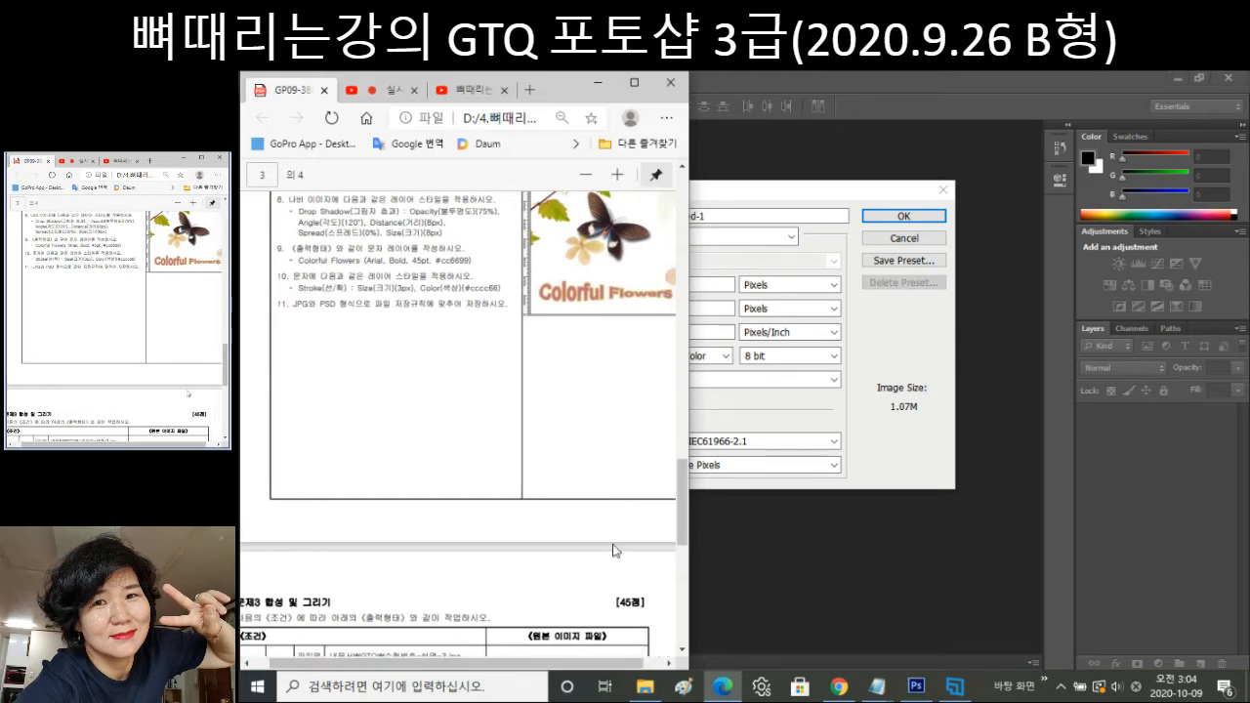
pyautogui.moveTo(523, 670); pyautogui.dragTo(558, 670)
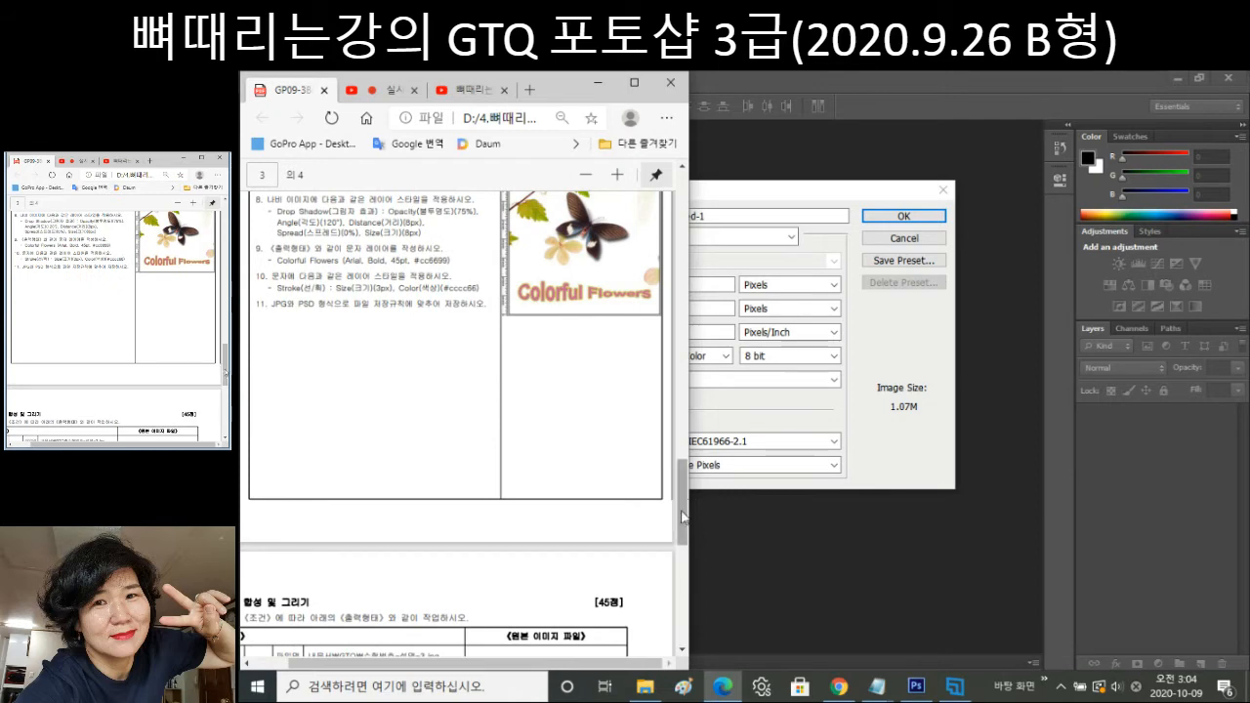
pyautogui.scroll(1, 690, 420)
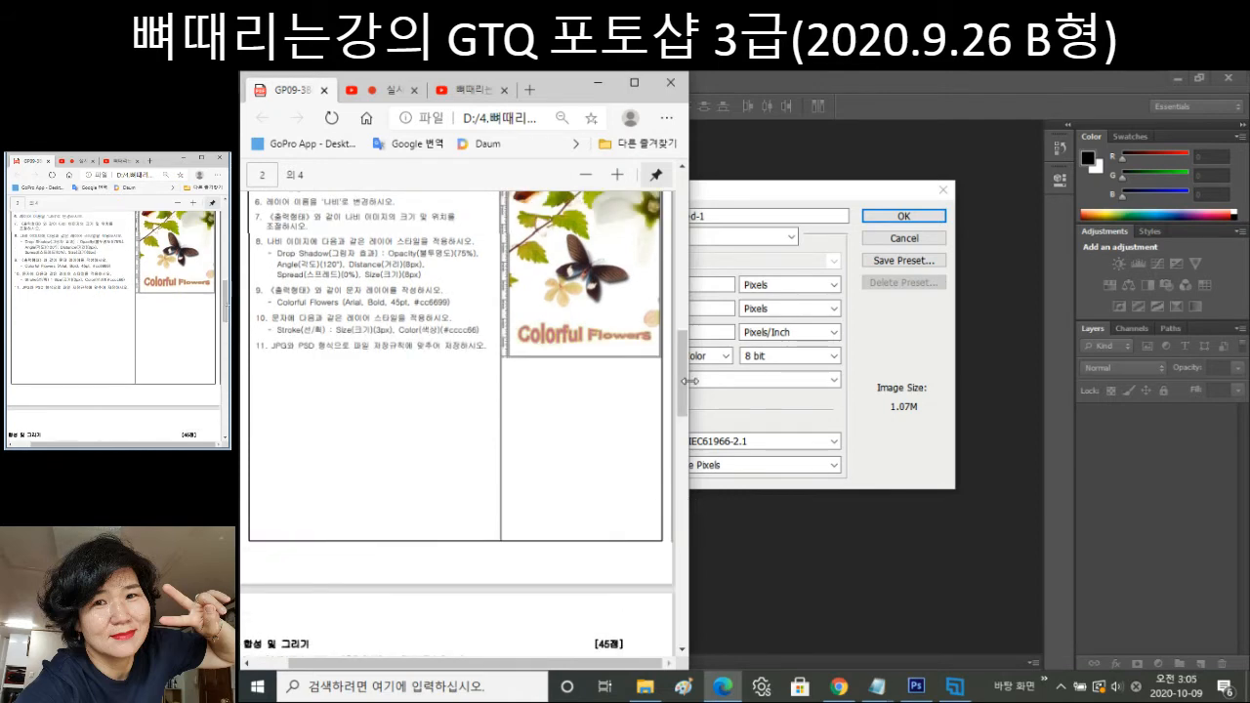
pyautogui.scroll(-3, 690, 381)
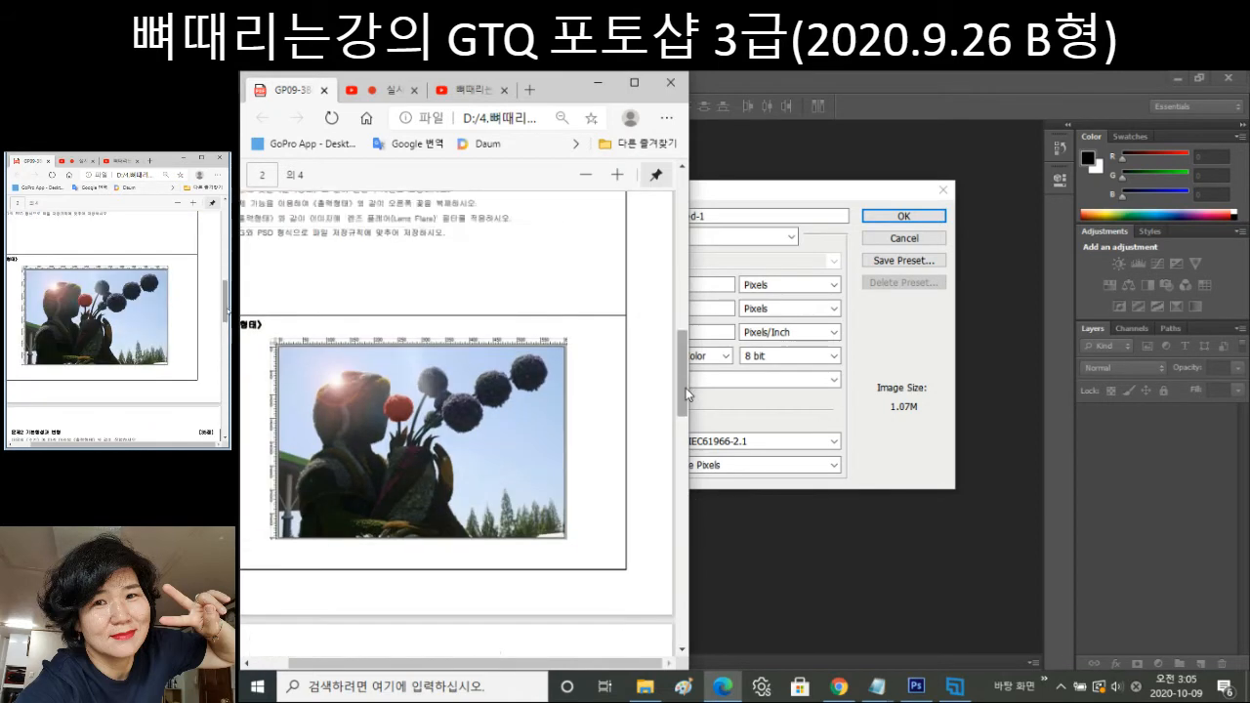
pyautogui.moveTo(681, 373); pyautogui.dragTo(681, 442)
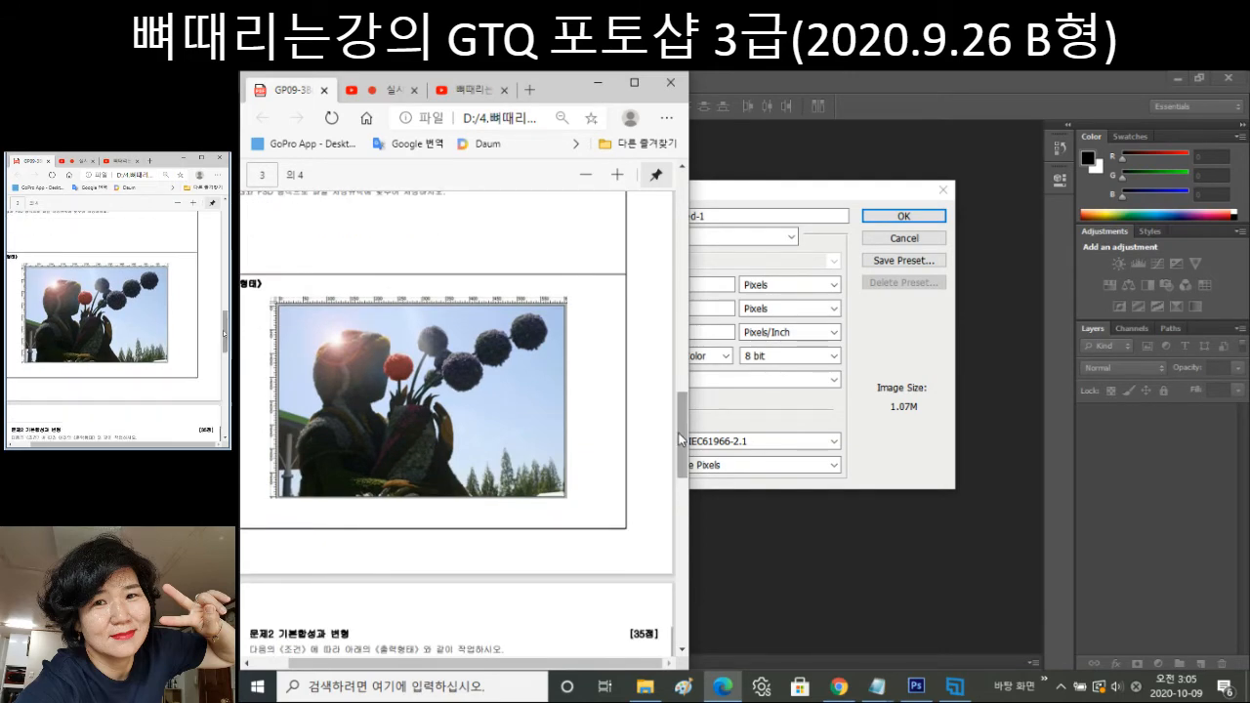
pyautogui.scroll(-3, 681, 430)
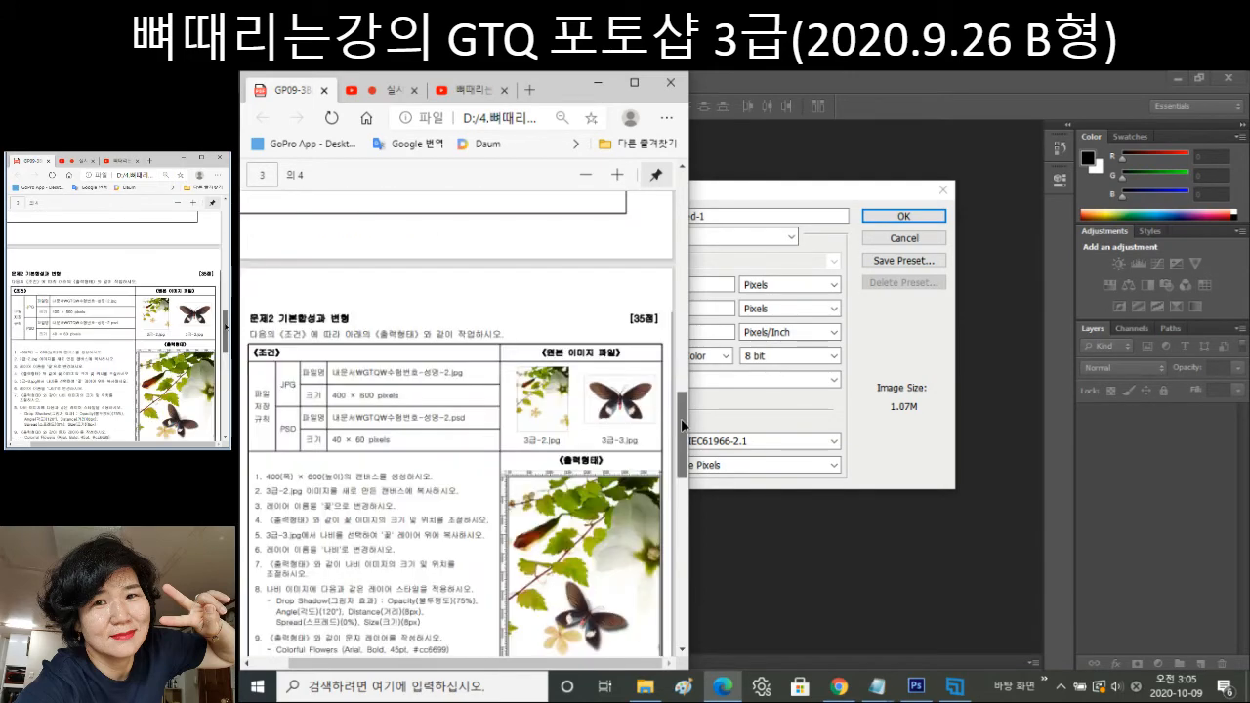
pyautogui.moveTo(681, 424); pyautogui.dragTo(682, 439)
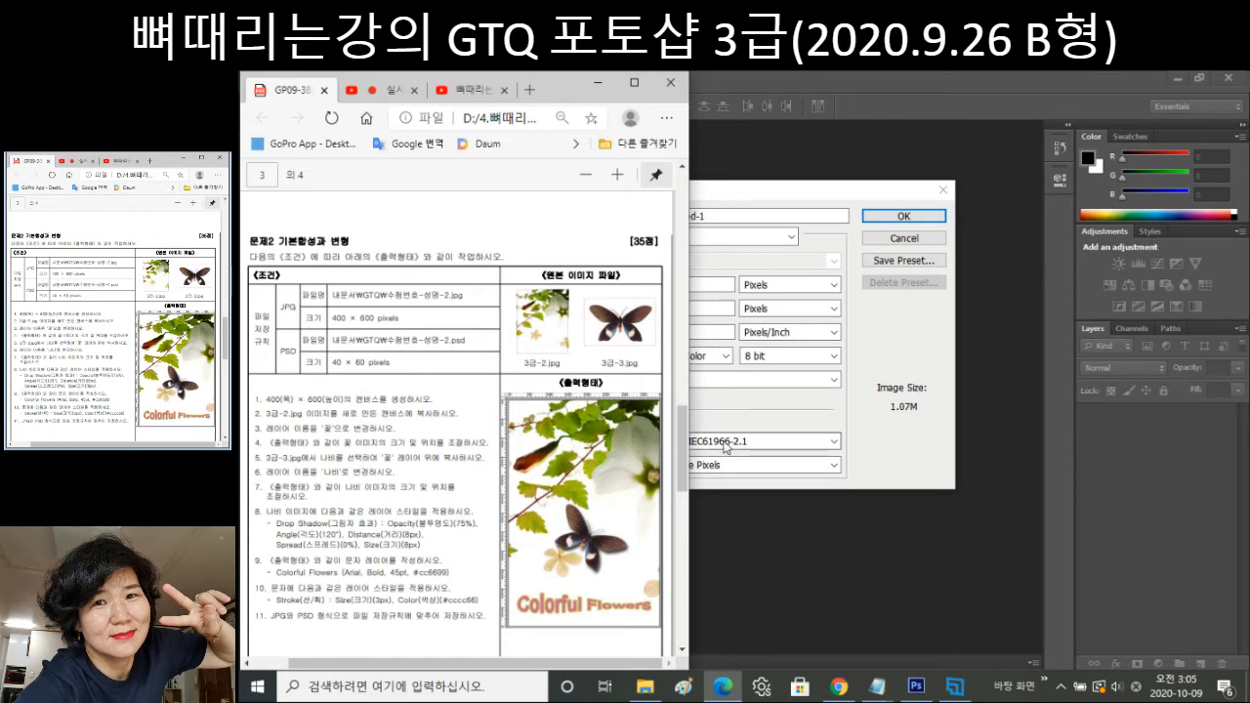
pyautogui.doubleClick(698, 285)
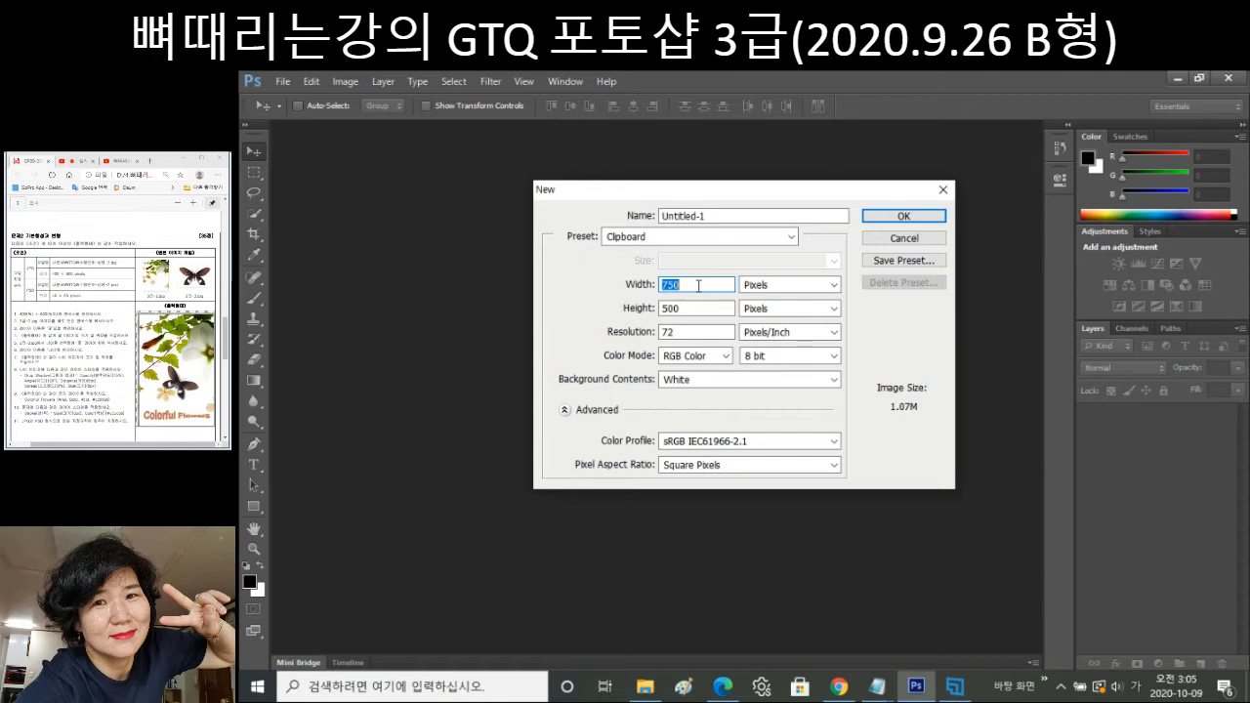
# Enter Width 400 and Height 600 pixels in the New dialog and create the document.
pyautogui.write('400')
pyautogui.press('Tab')
pyautogui.press('Tab')
pyautogui.write('600')
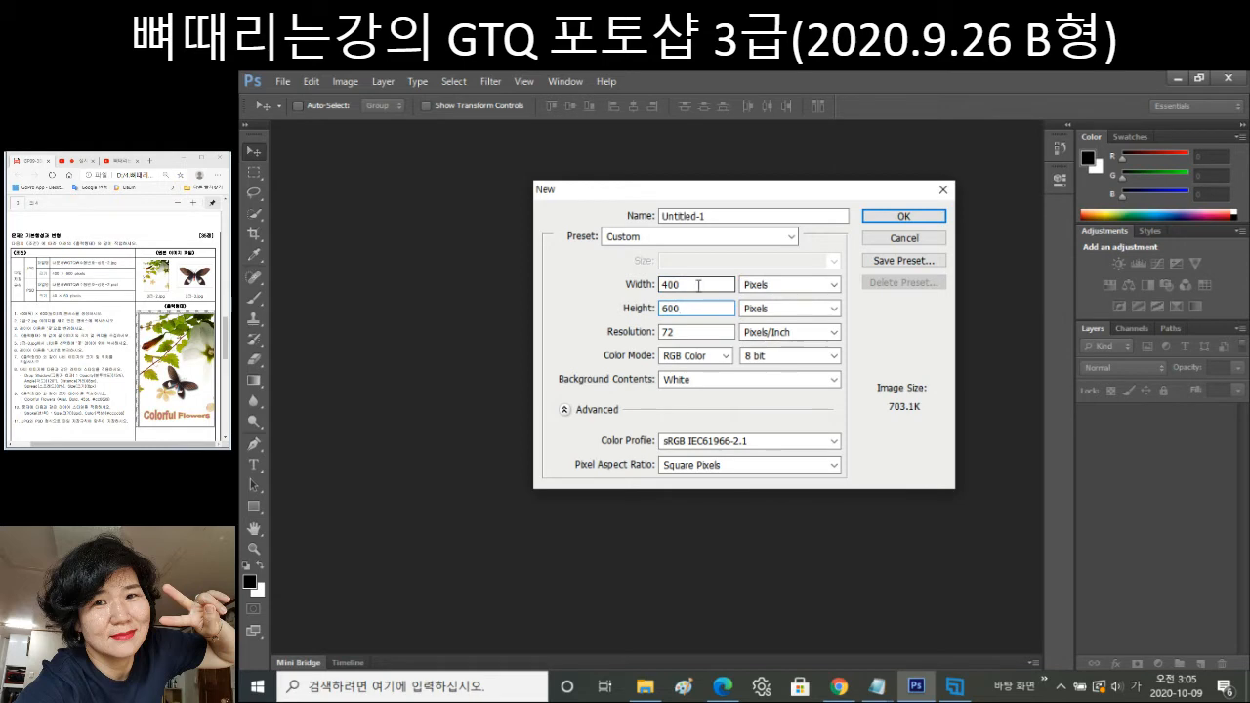
pyautogui.press('Return')
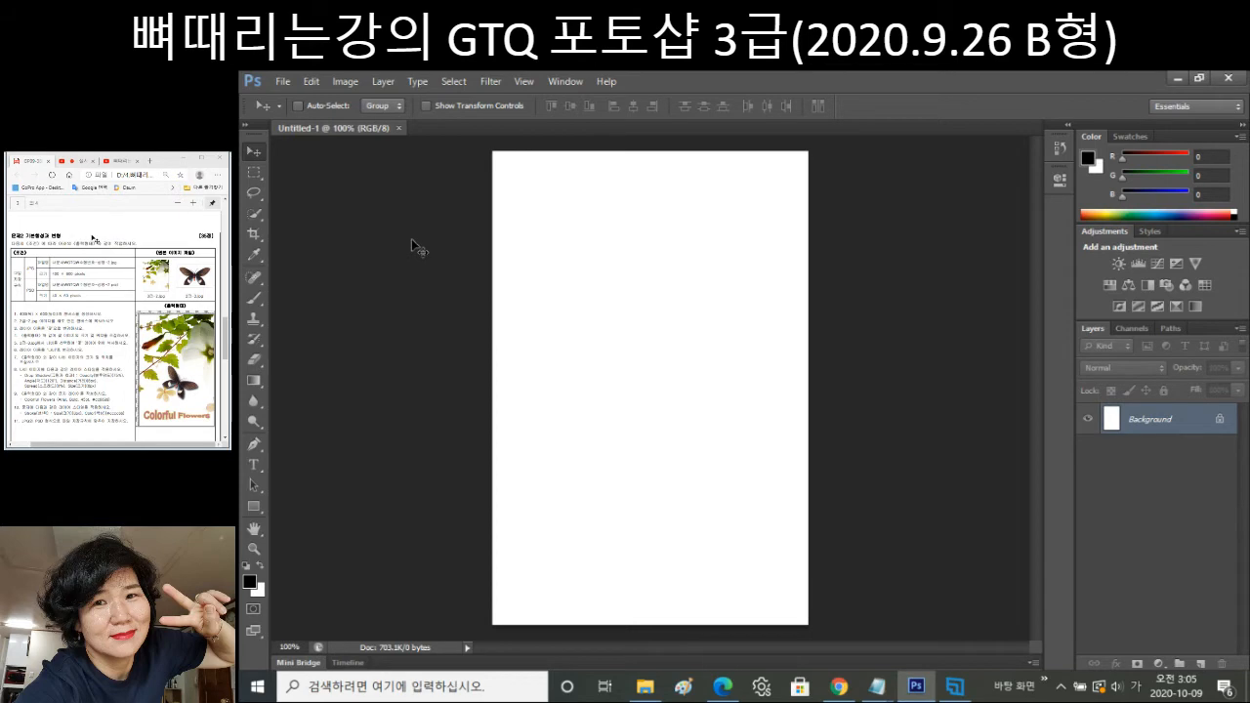
# Open 3급-2.jpg and 3급-3.jpg, copy the entire 3급-2 flower image, and close it.
pyautogui.click(723, 687)
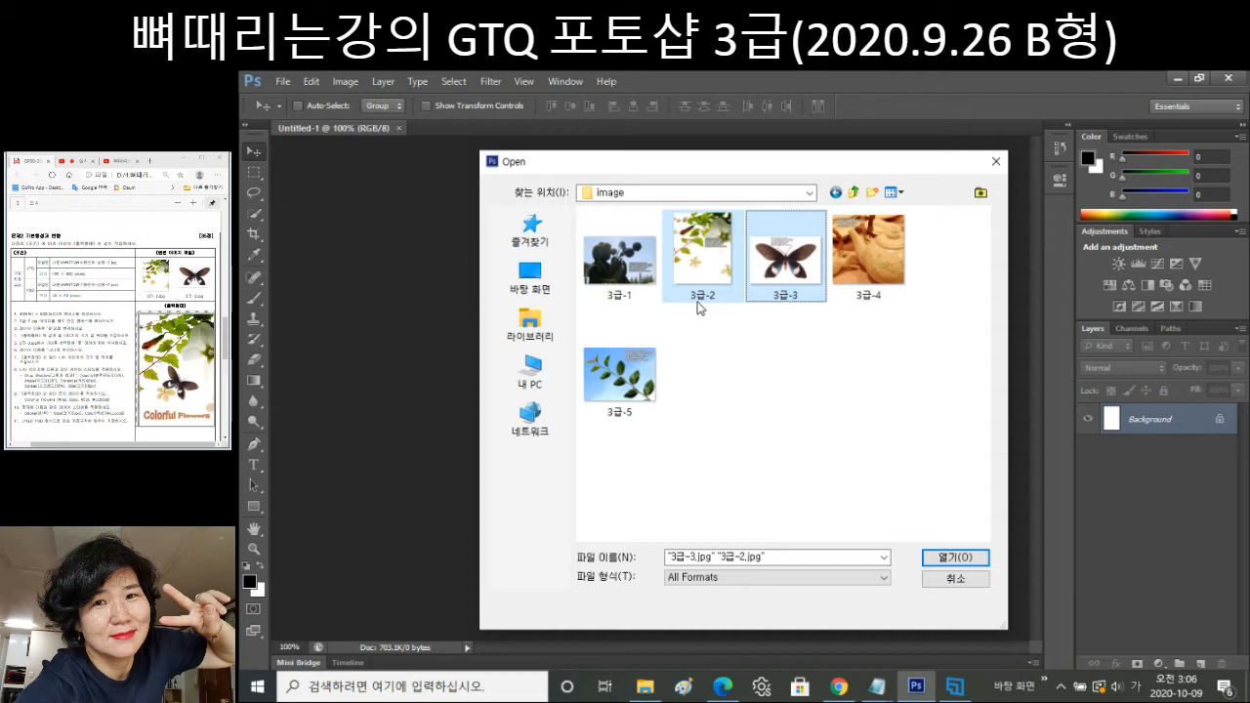
pyautogui.press('Return')
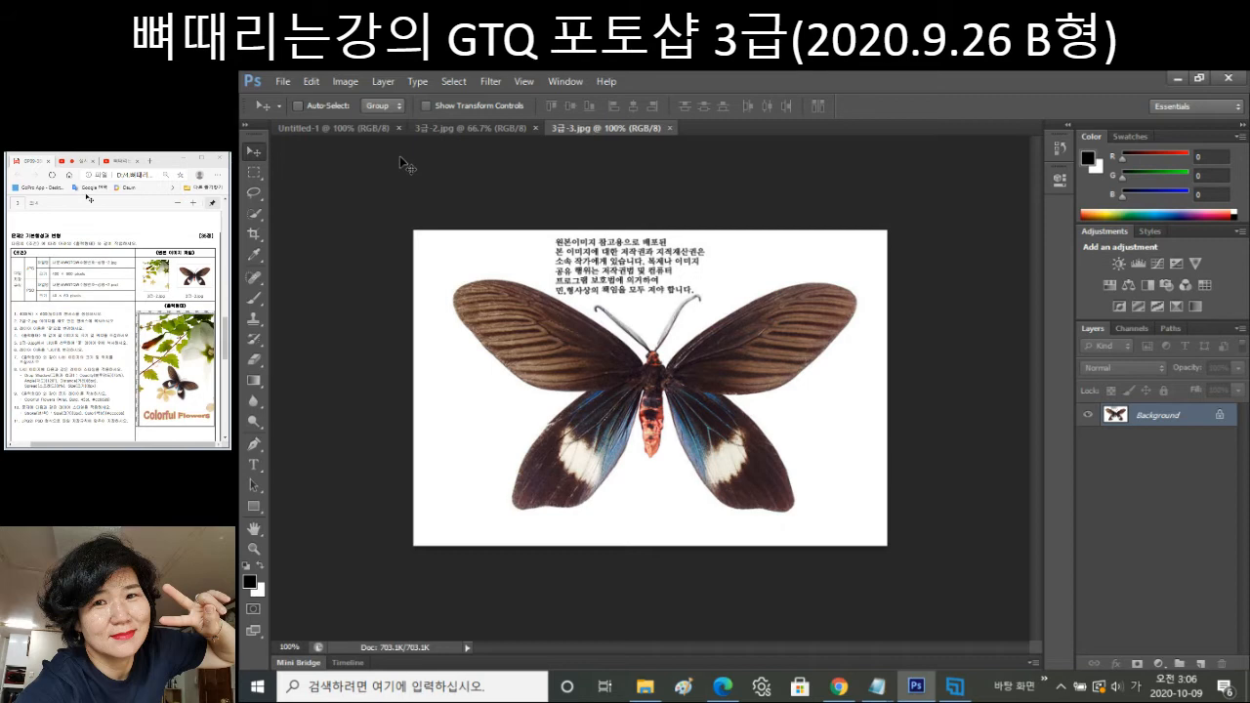
pyautogui.click(468, 128)
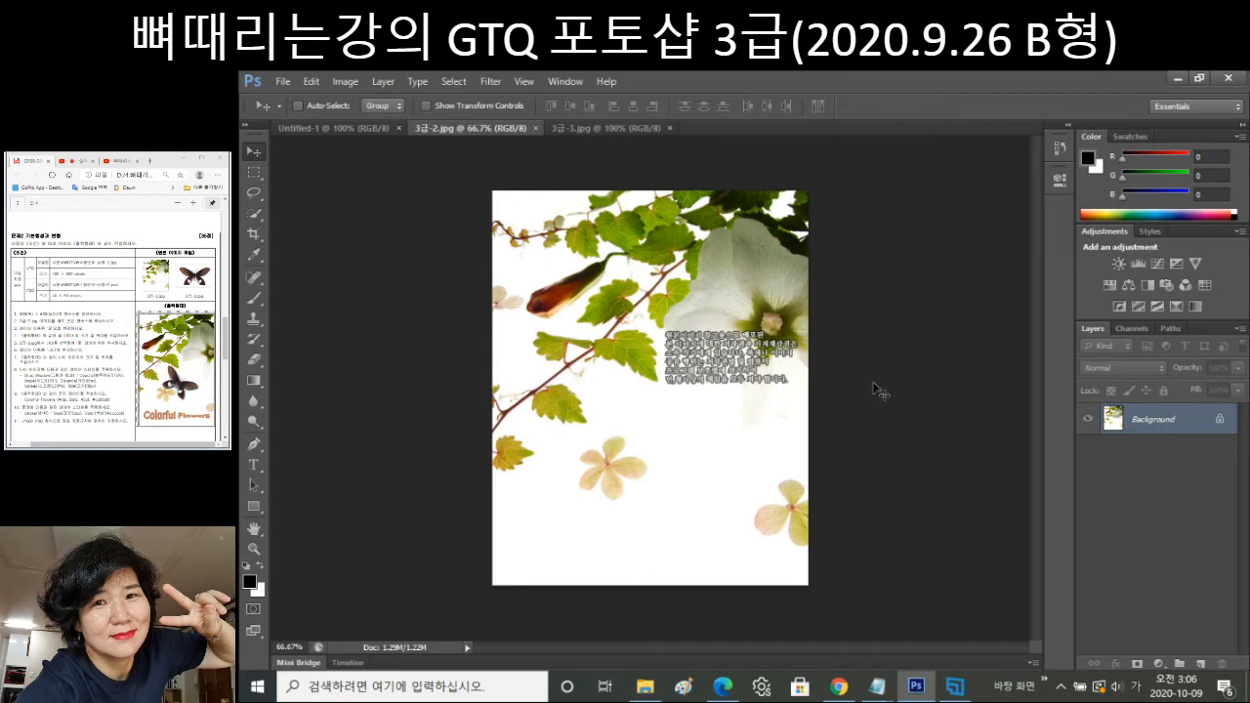
pyautogui.hotkey('ctrl', 'a')
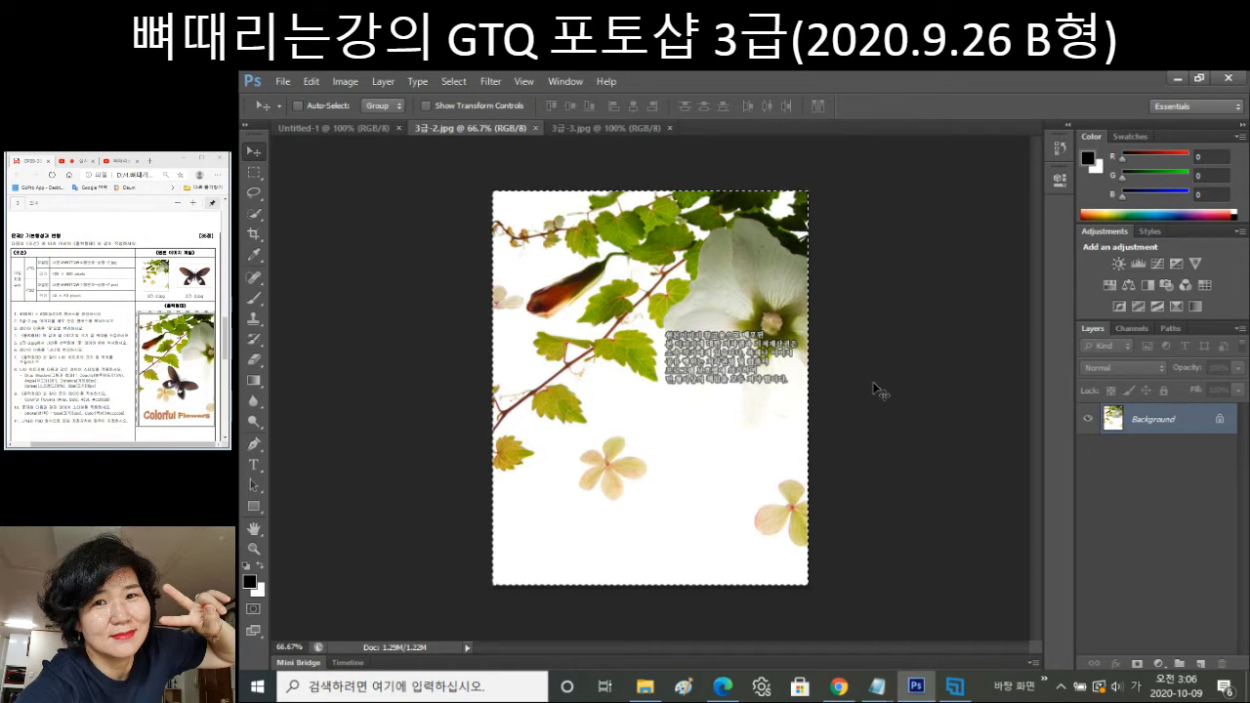
pyautogui.hotkey('ctrl', 'w')
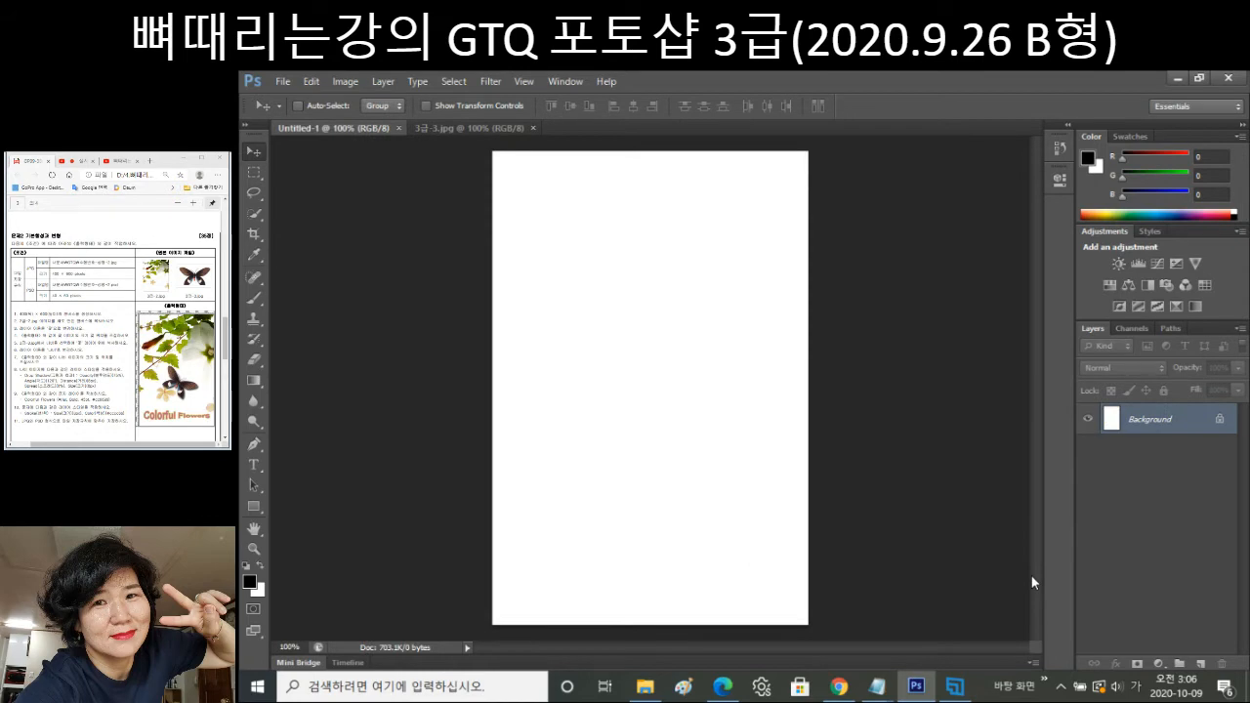
# Paste the flower image into Untitled-1 and scale it to fill the 400×600 canvas exactly.
pyautogui.hotkey('ctrl', 'v')
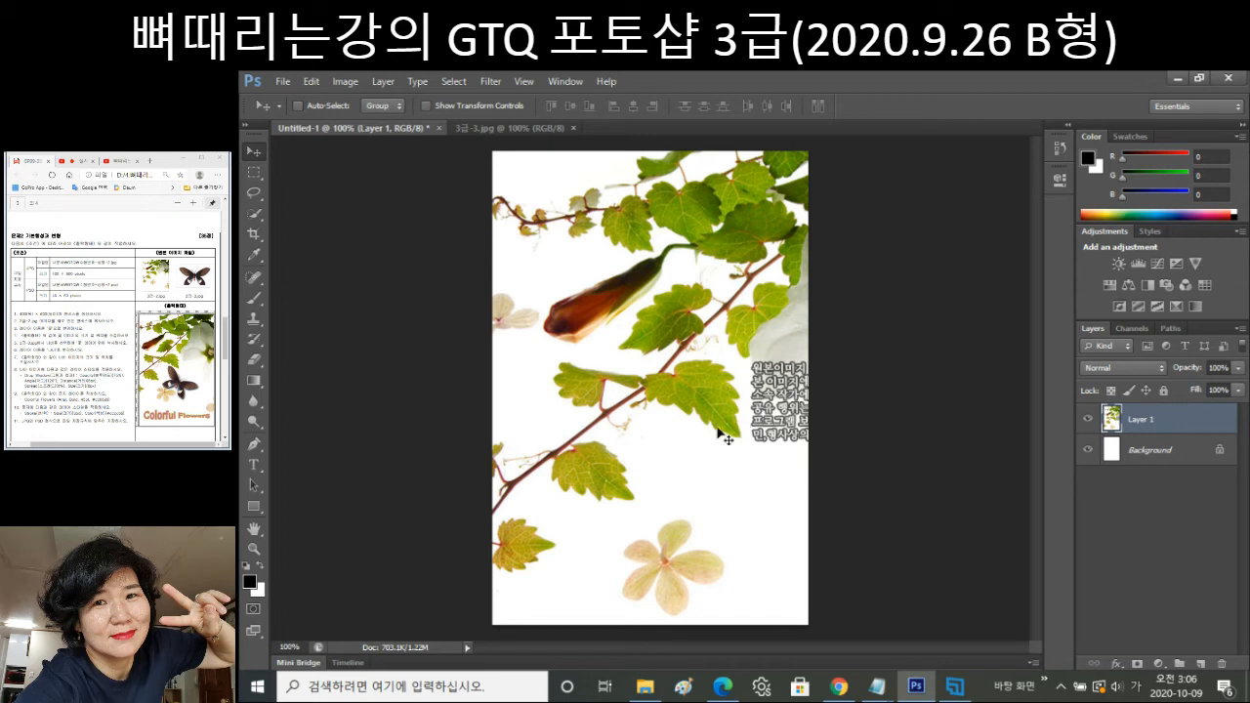
pyautogui.hotkey('ctrl', 't')
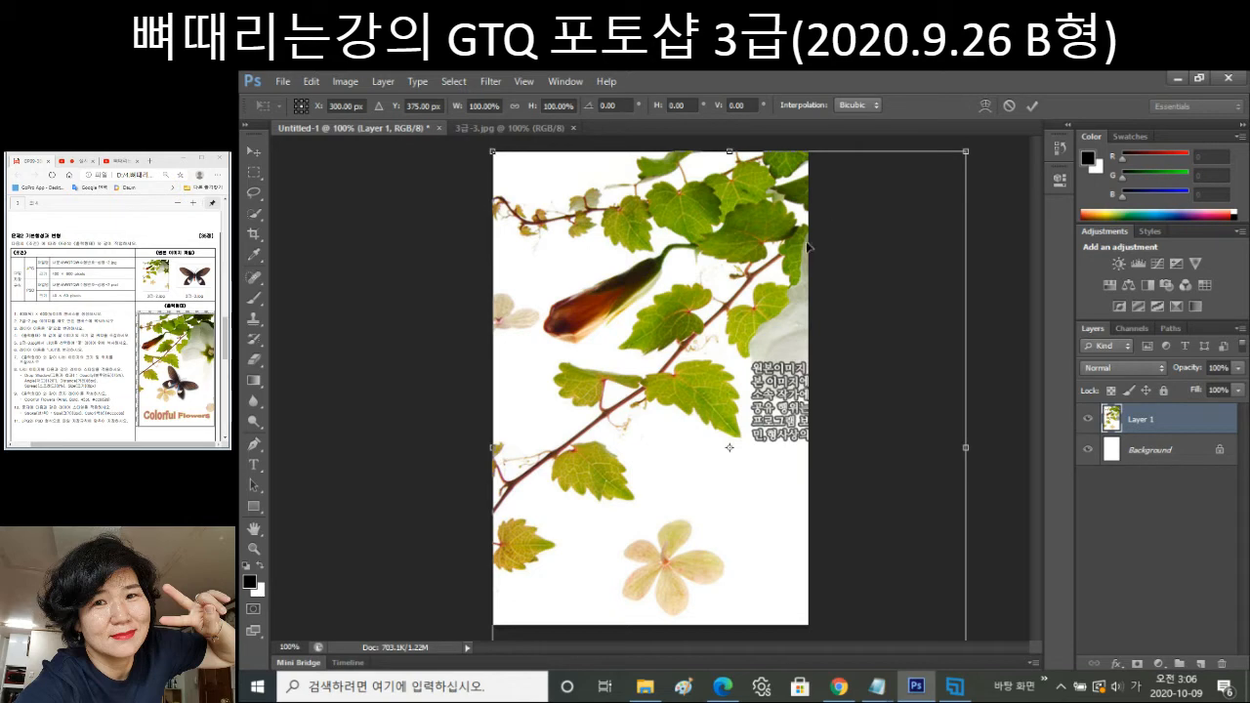
pyautogui.moveTo(966, 639); pyautogui.dragTo(861, 587)
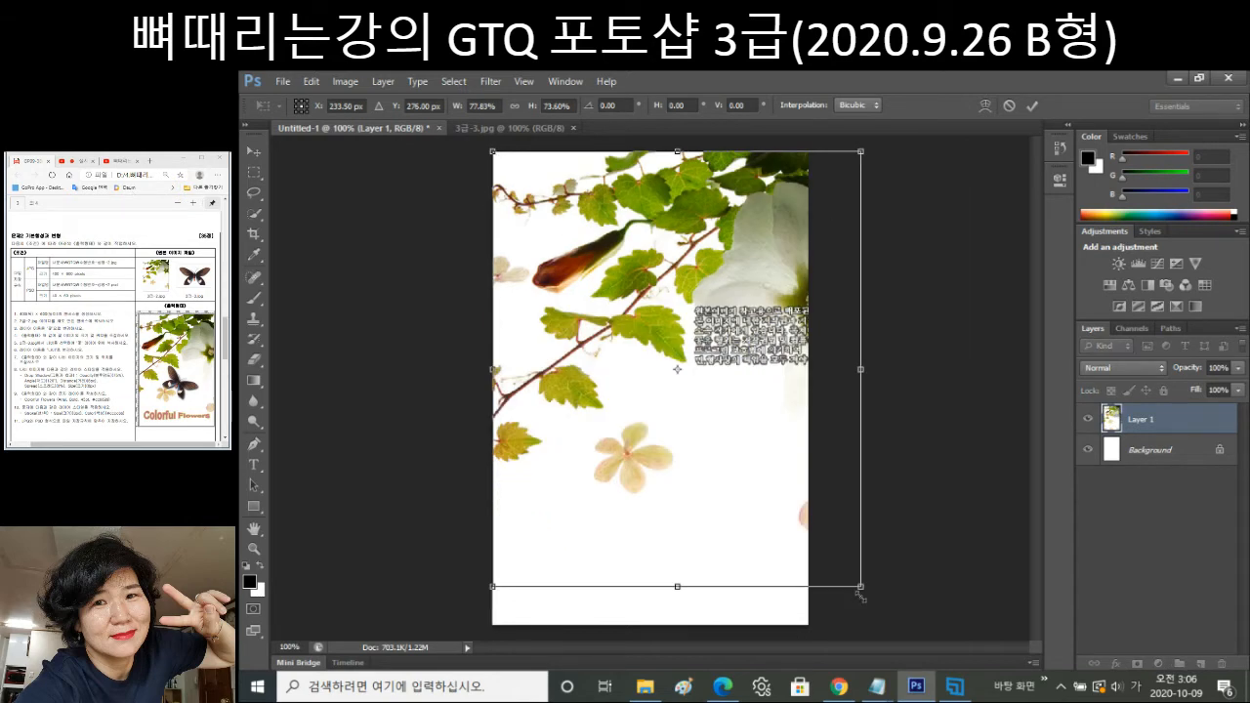
pyautogui.moveTo(860, 587); pyautogui.dragTo(808, 625)
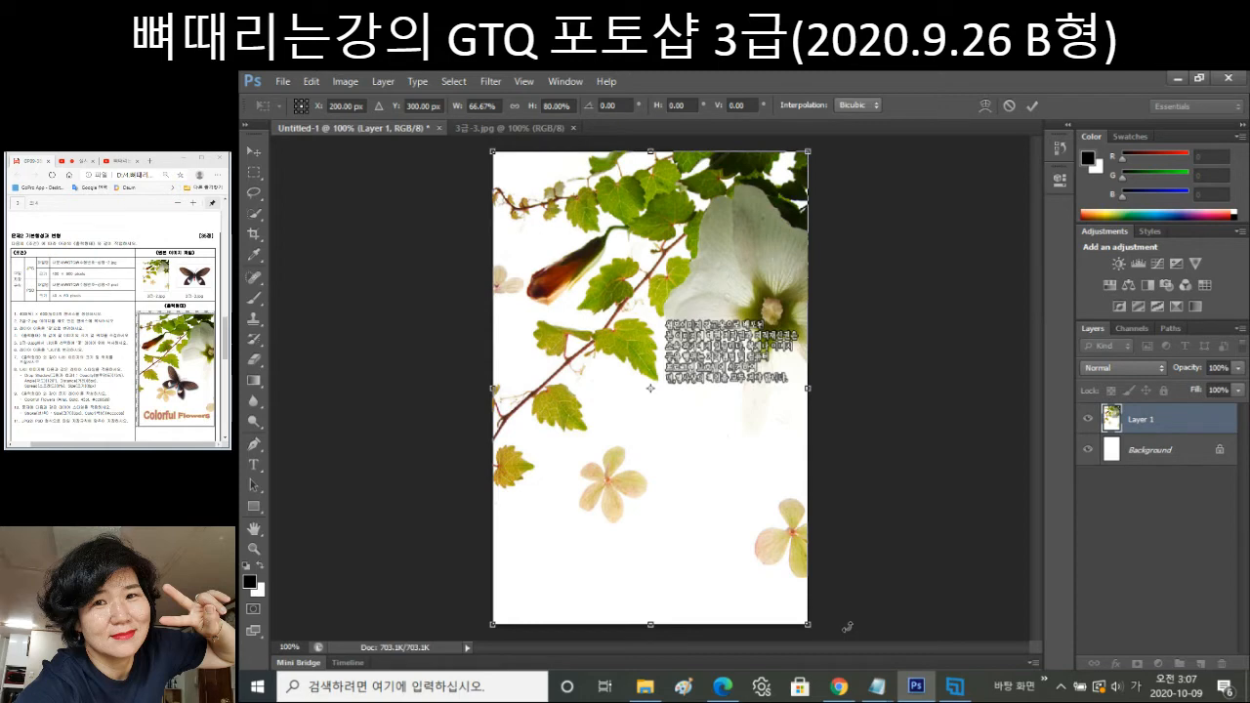
pyautogui.press('Return')
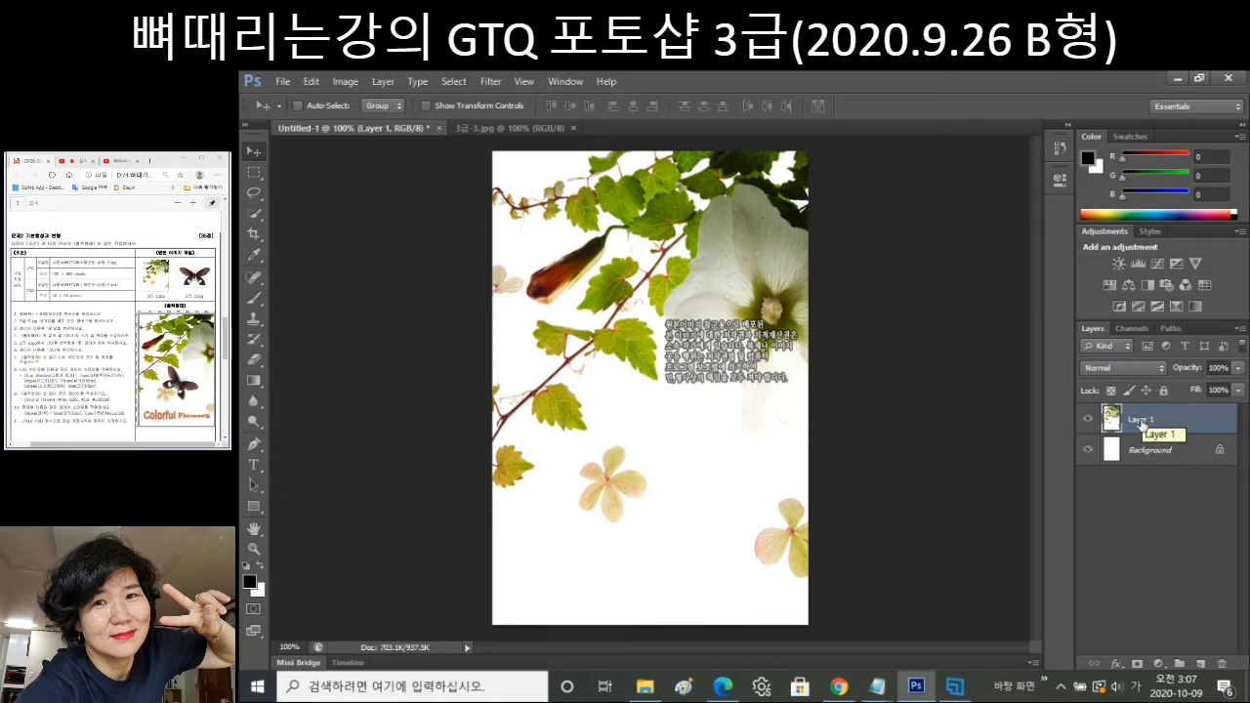
# Rename Layer 1 to 꽃 and switch to the 3급-3.jpg butterfly document.
pyautogui.doubleClick(1142, 426)
pyautogui.write('꽃')
pyautogui.press('Return')
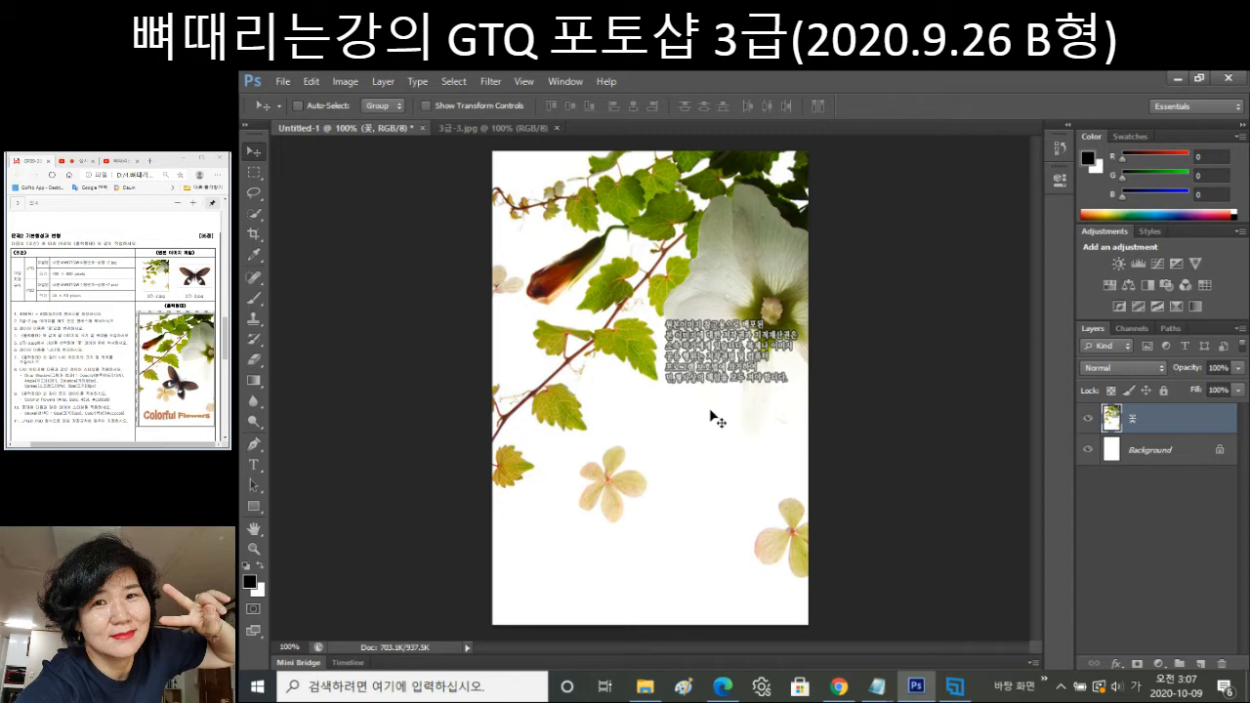
pyautogui.hotkey('ctrl', 'Tab')
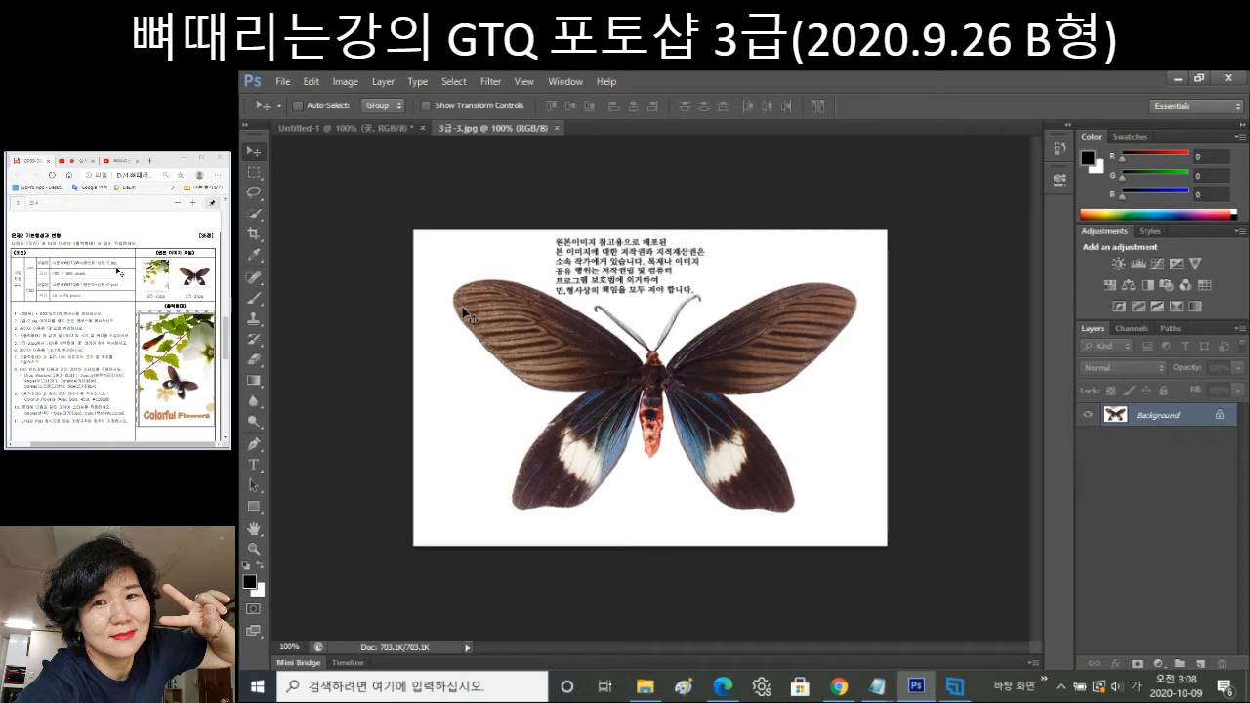
# Use the Magic Wand on the white background to isolate and copy the butterfly, then close 3급-3.jpg.
pyautogui.click(255, 222)
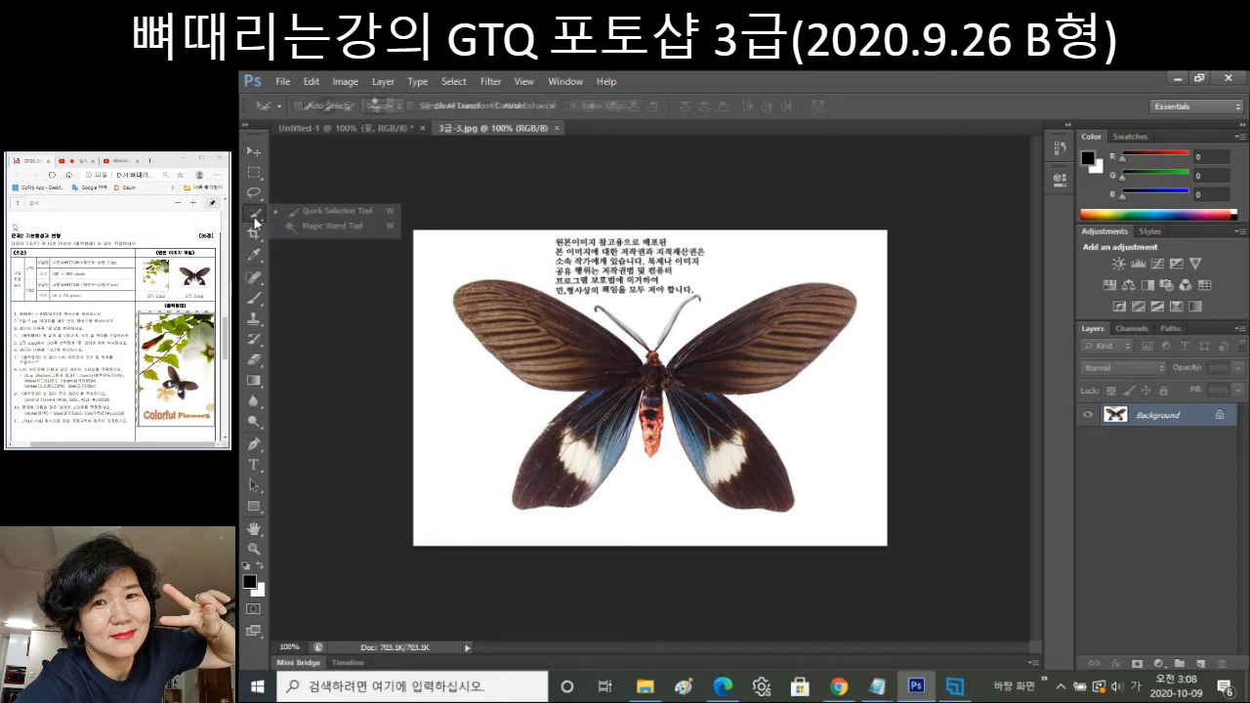
pyautogui.click(362, 230)
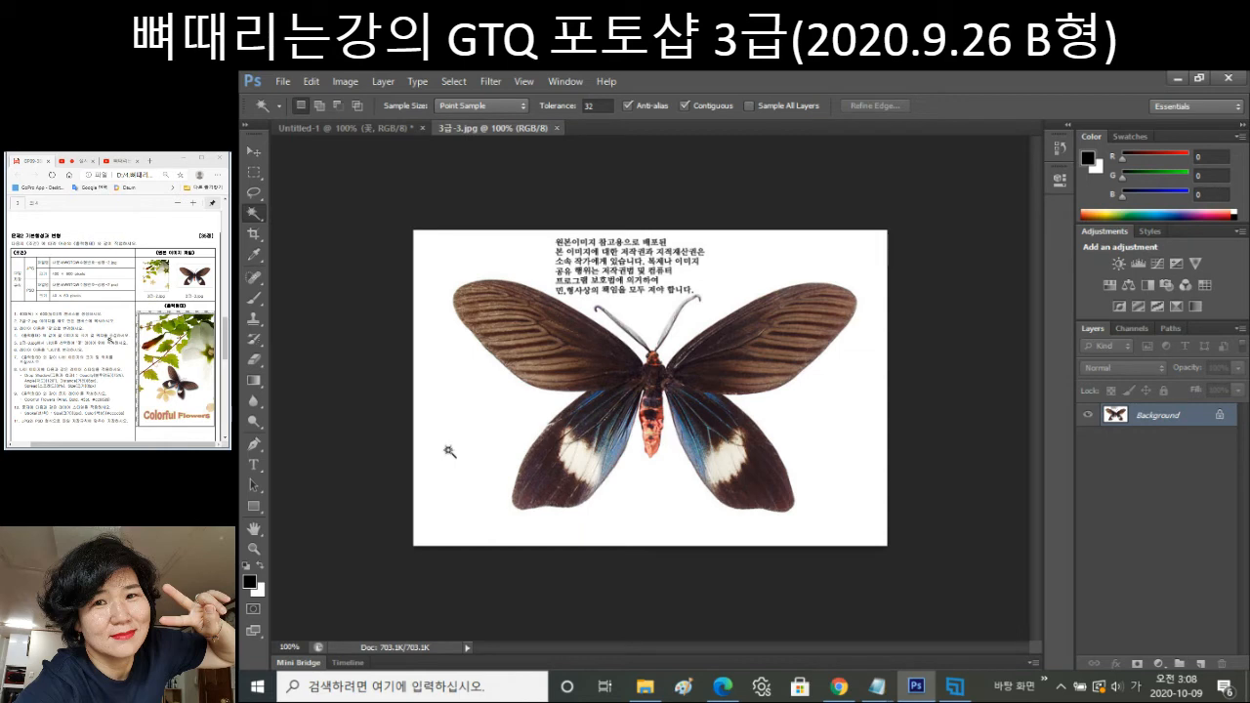
pyautogui.click(449, 452)
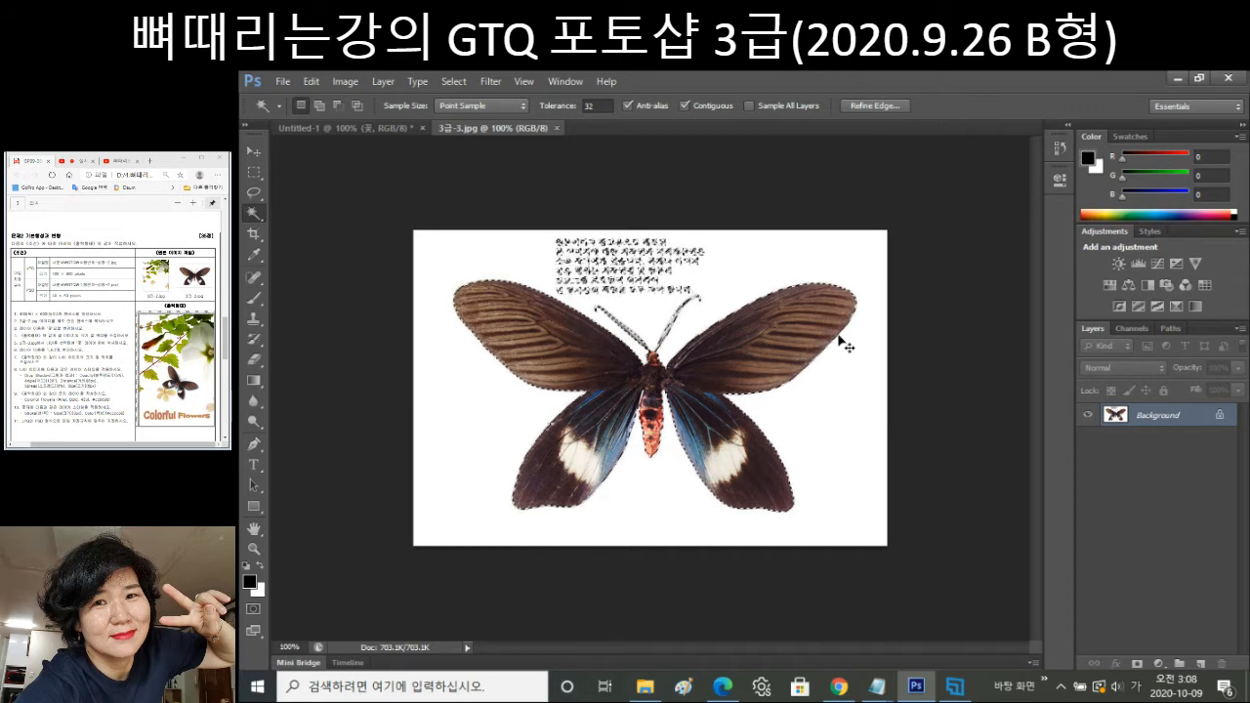
pyautogui.hotkey('ctrl', 'w')
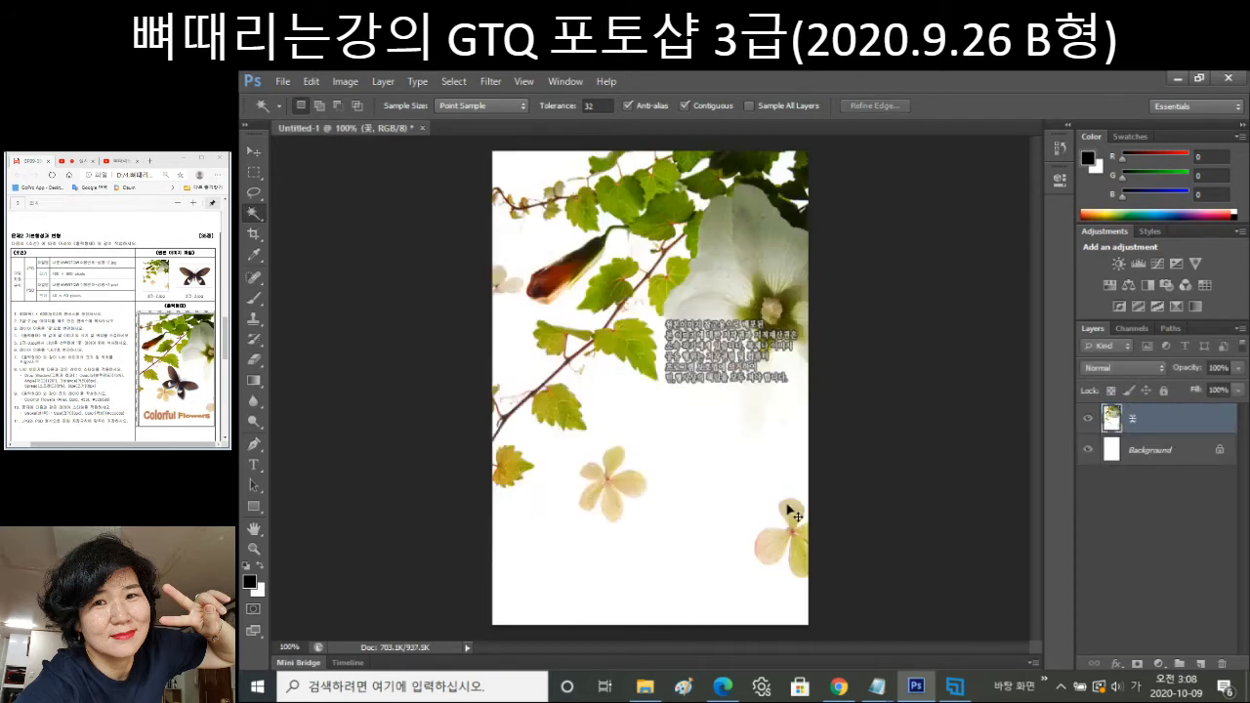
# Paste the butterfly onto the flower canvas, scale it down and move it toward the lower middle.
pyautogui.hotkey('ctrl', 'v')
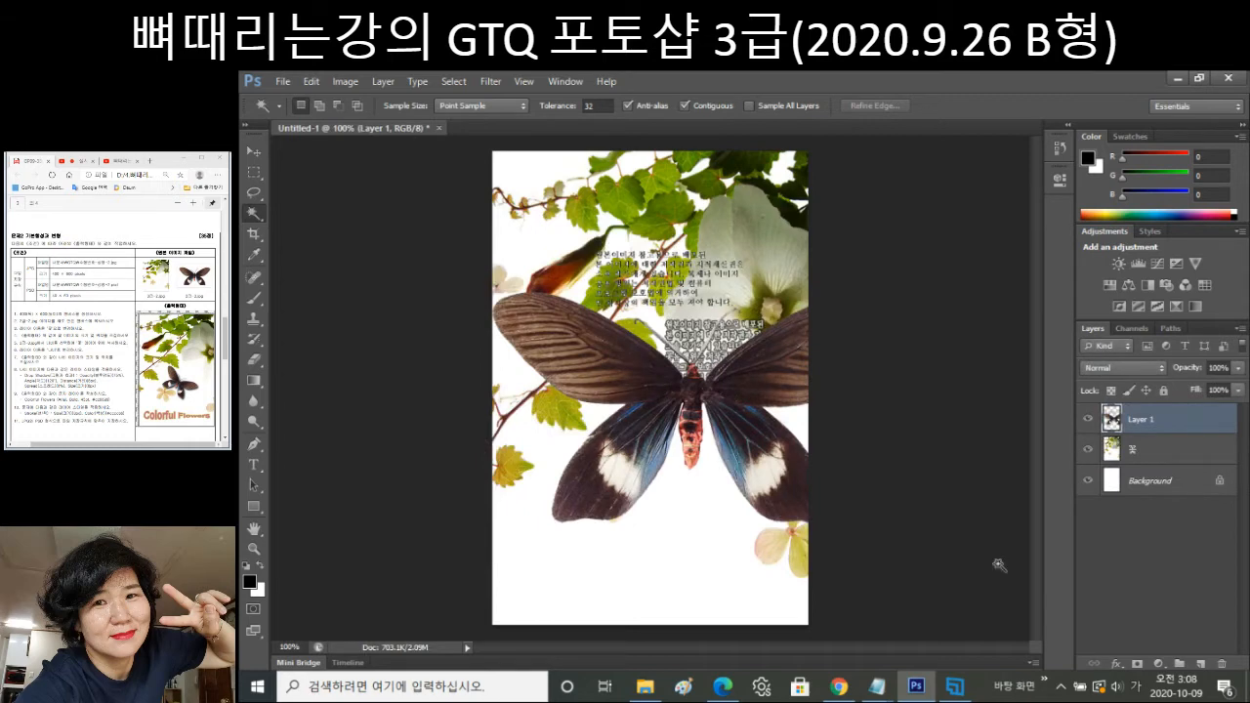
pyautogui.hotkey('ctrl', 't')
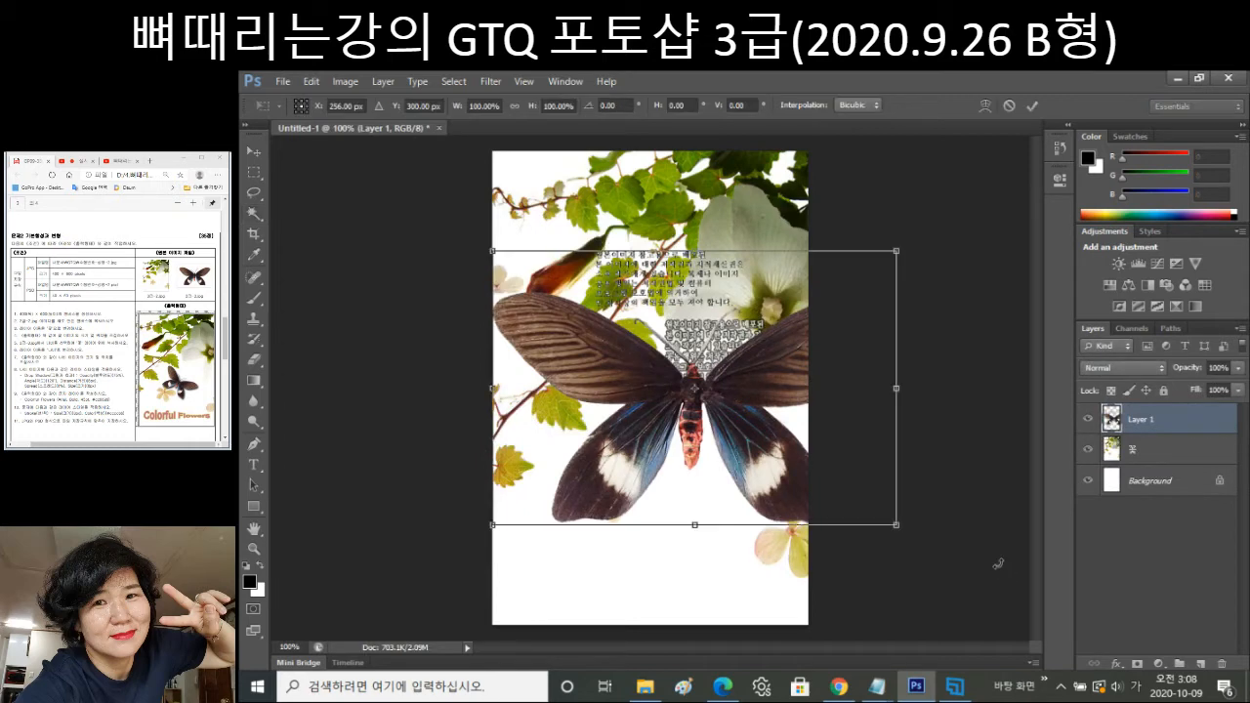
pyautogui.moveTo(896, 524); pyautogui.dragTo(713, 427)
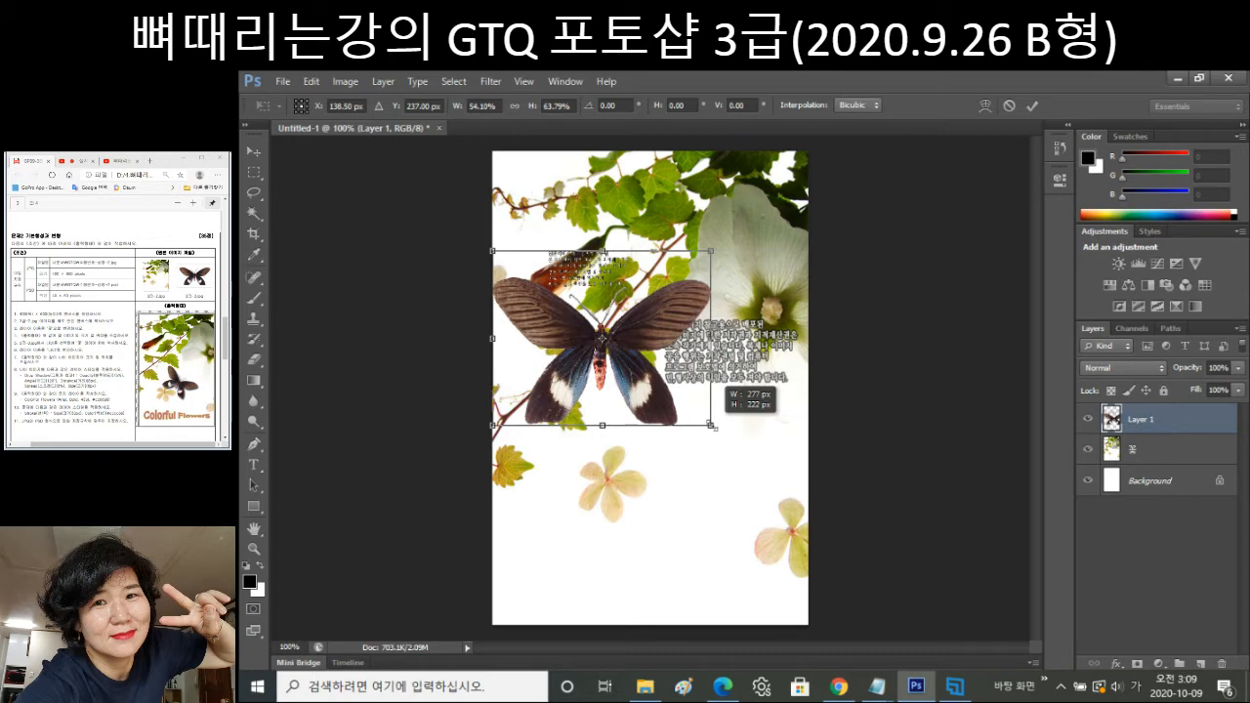
pyautogui.moveTo(674, 336); pyautogui.dragTo(709, 412)
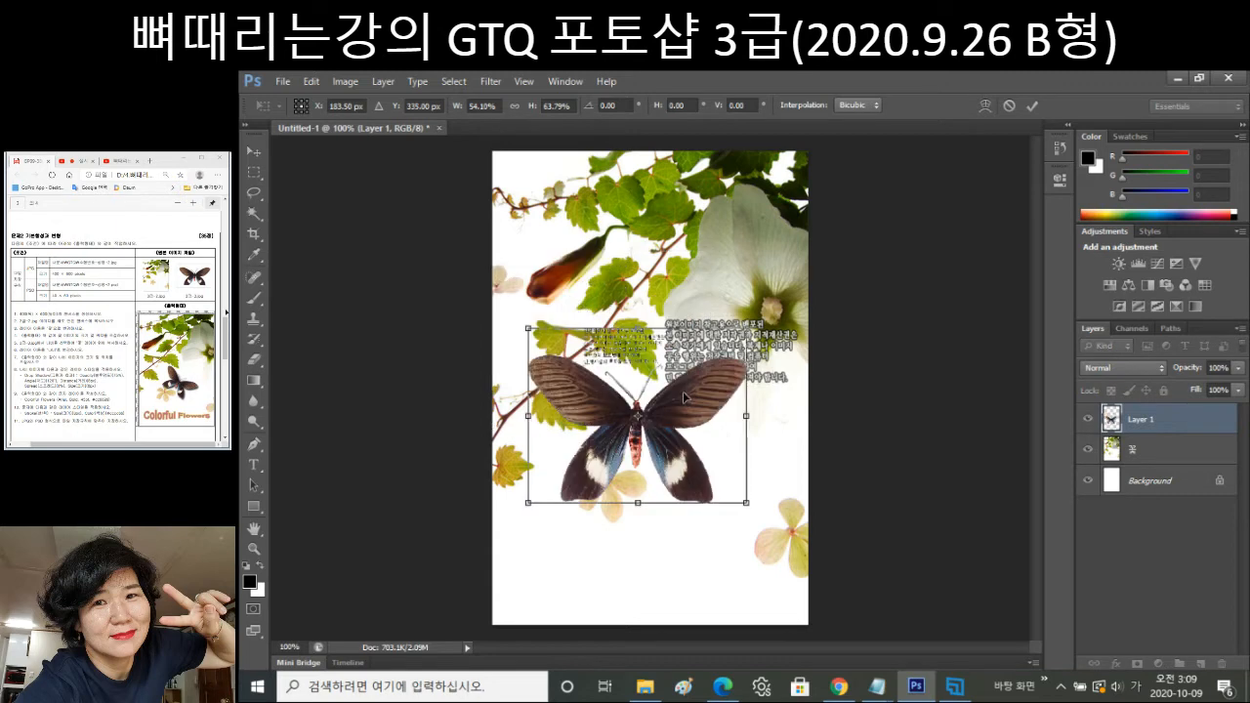
pyautogui.moveTo(697, 401); pyautogui.dragTo(715, 432)
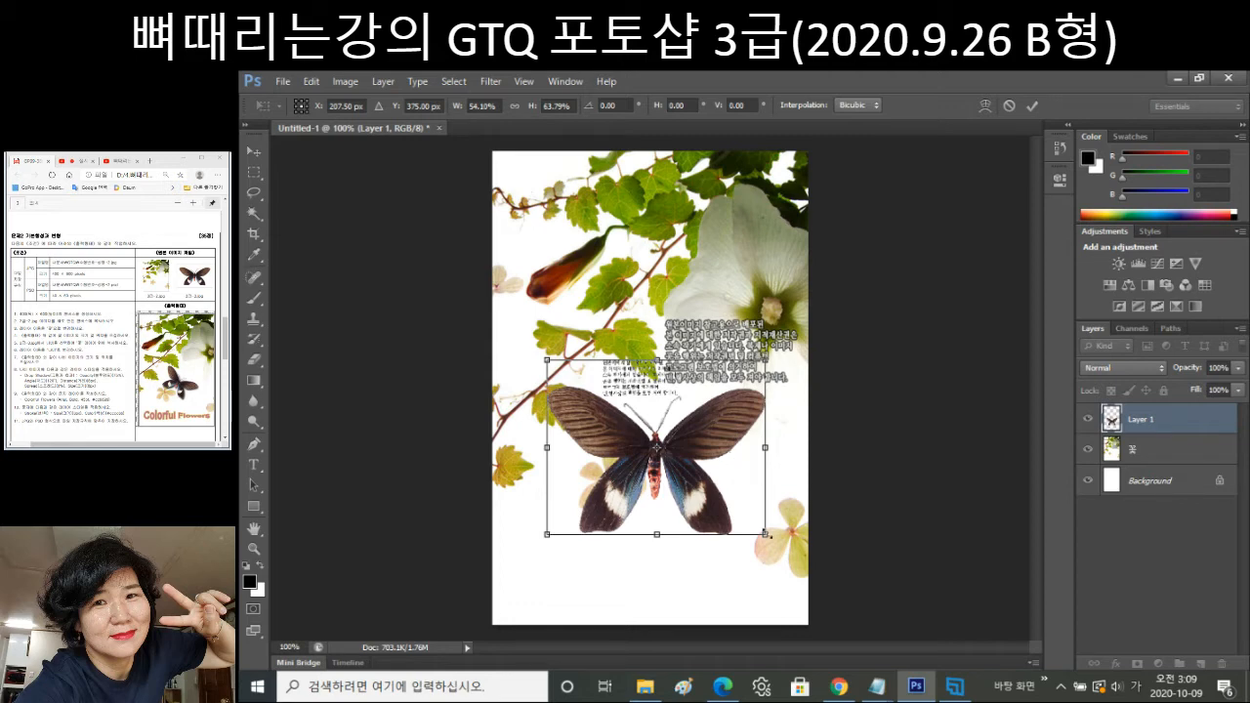
pyautogui.moveTo(766, 534); pyautogui.dragTo(735, 499)
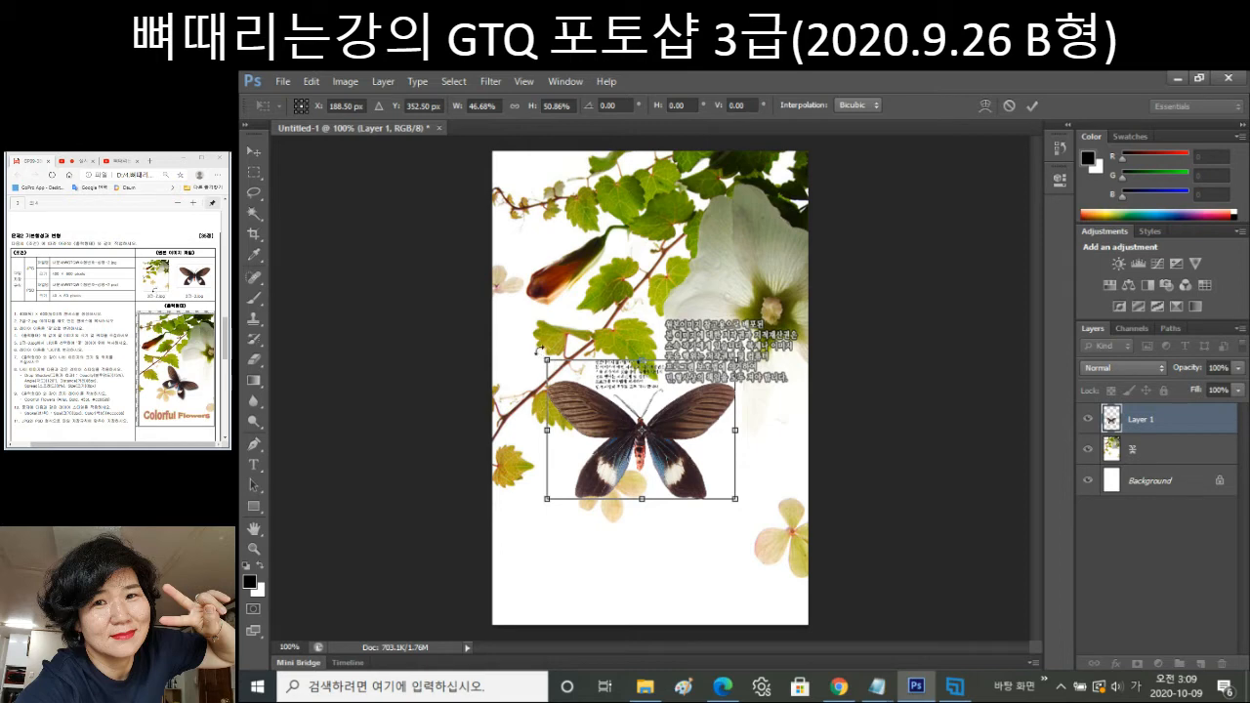
# Rotate the butterfly about 35.5°, fine-tune its size (about 37%) and position, and commit.
pyautogui.moveTo(539, 347); pyautogui.dragTo(615, 343)
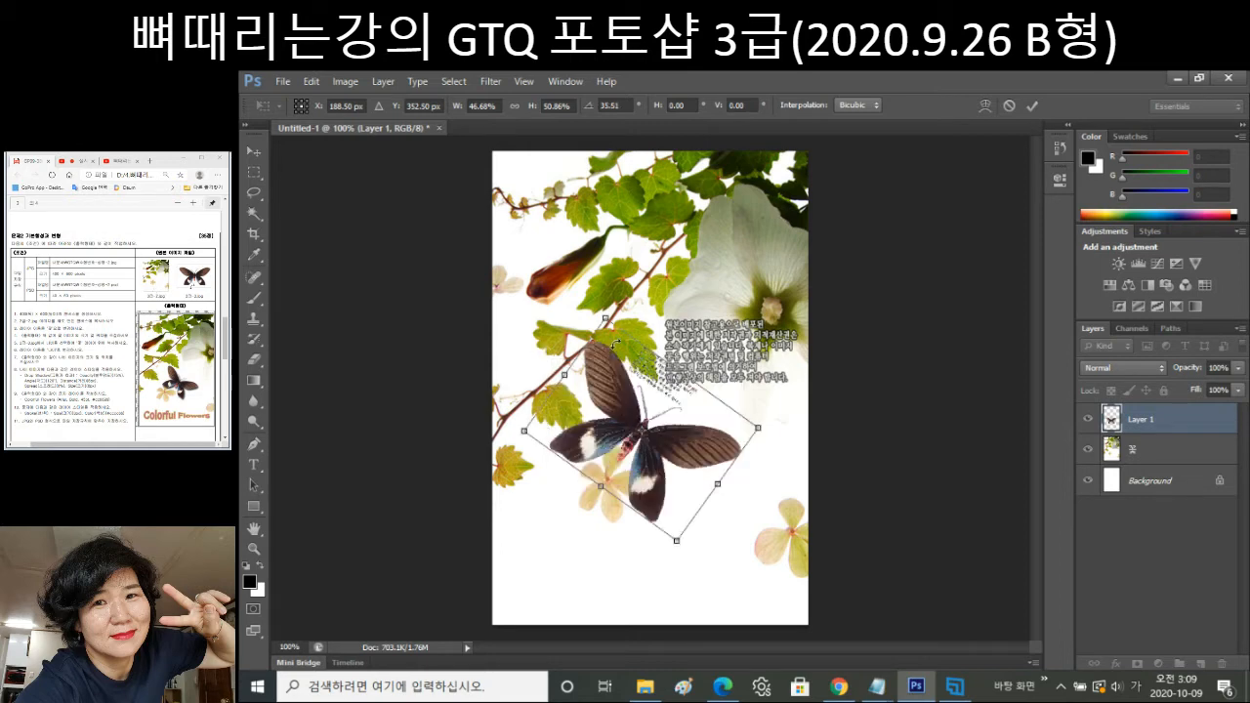
pyautogui.moveTo(616, 342); pyautogui.dragTo(653, 367)
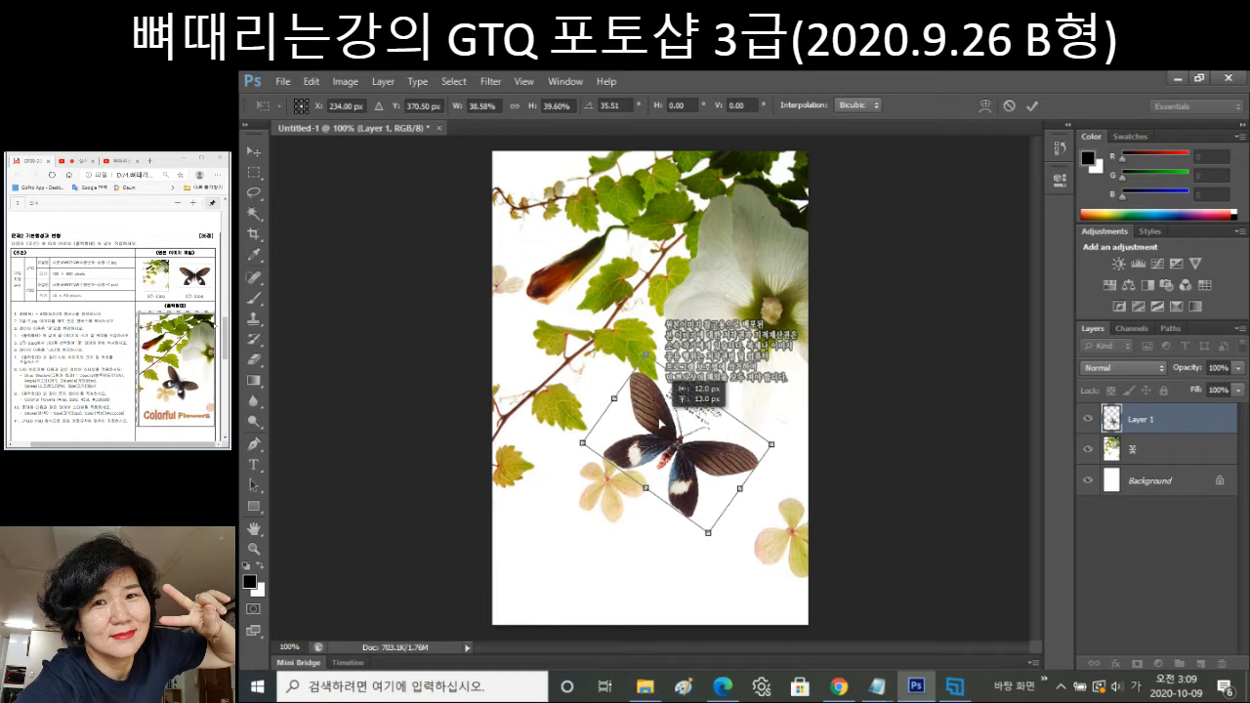
pyautogui.moveTo(674, 386); pyautogui.dragTo(665, 386)
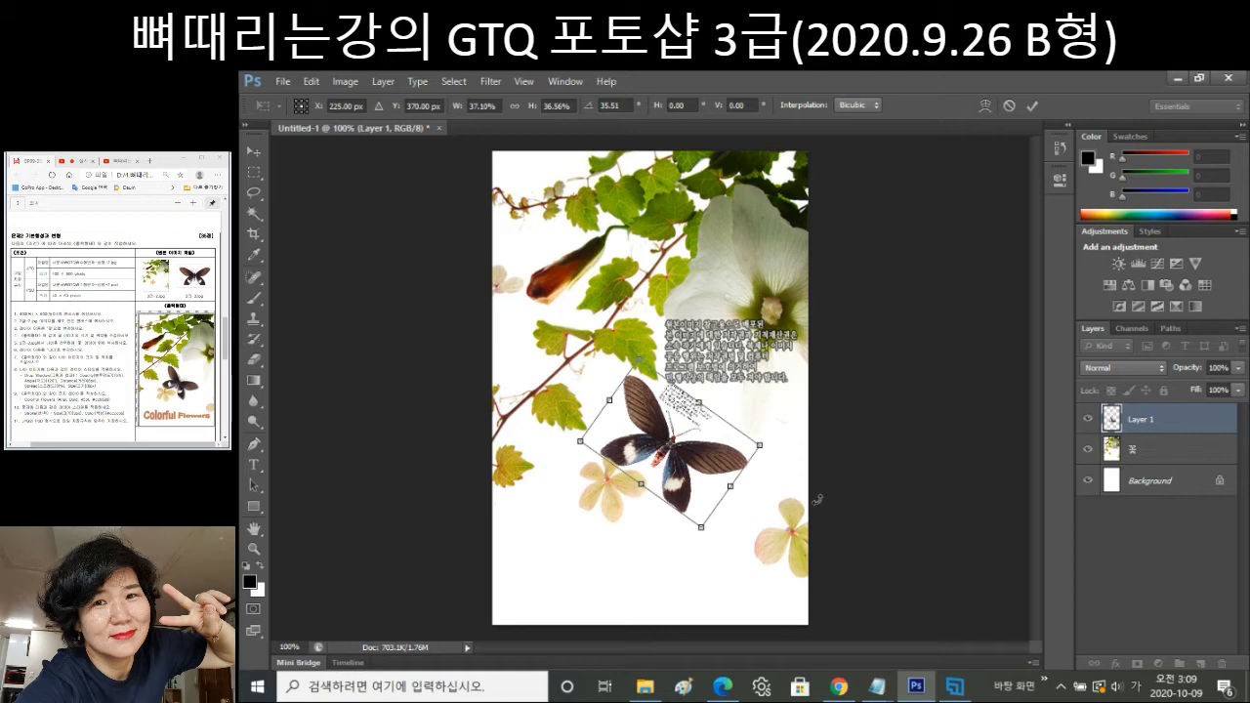
pyautogui.press('Return')
pyautogui.press('w')
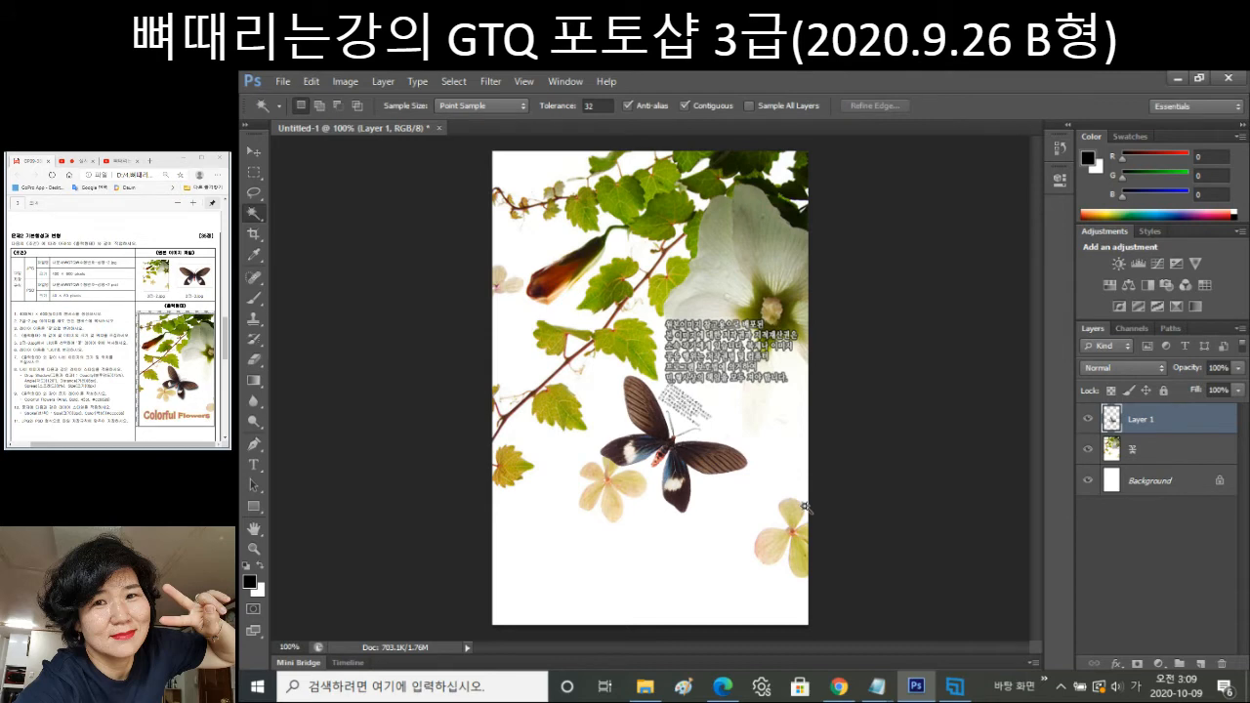
# Rename the butterfly's Layer 1 to 나비 in the Layers panel.
pyautogui.doubleClick(1143, 419)
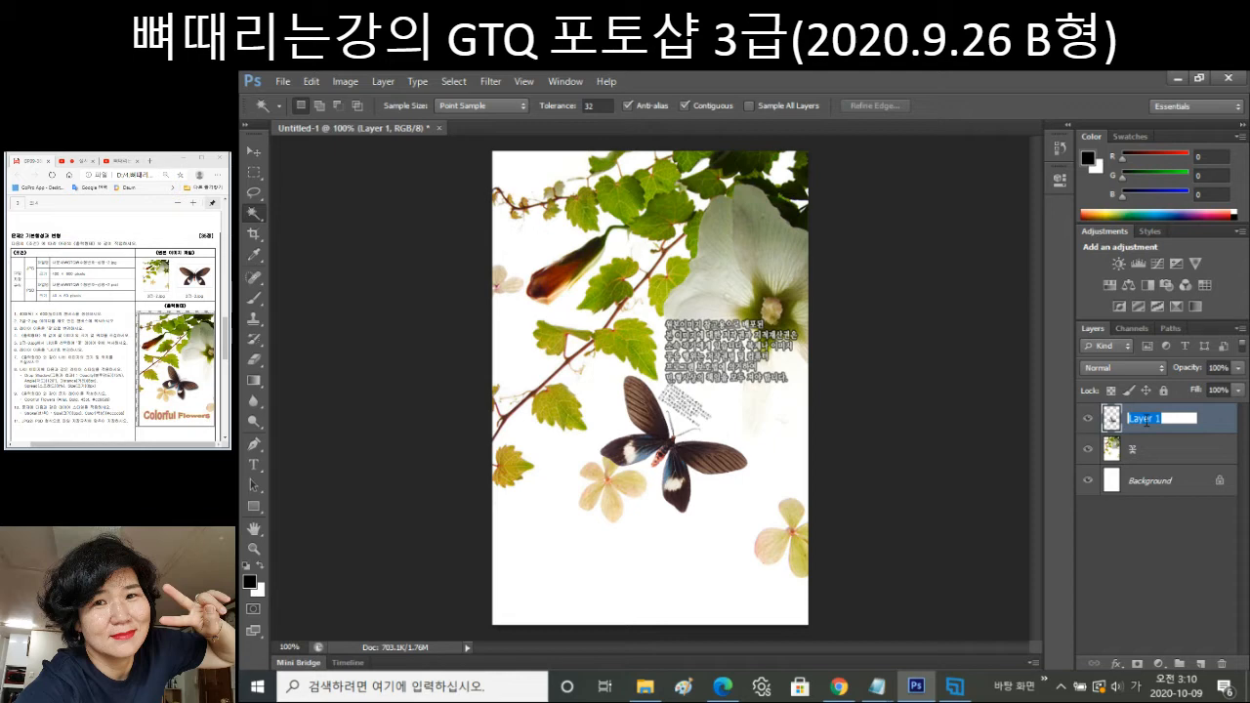
pyautogui.write('나비')
pyautogui.press('Return')
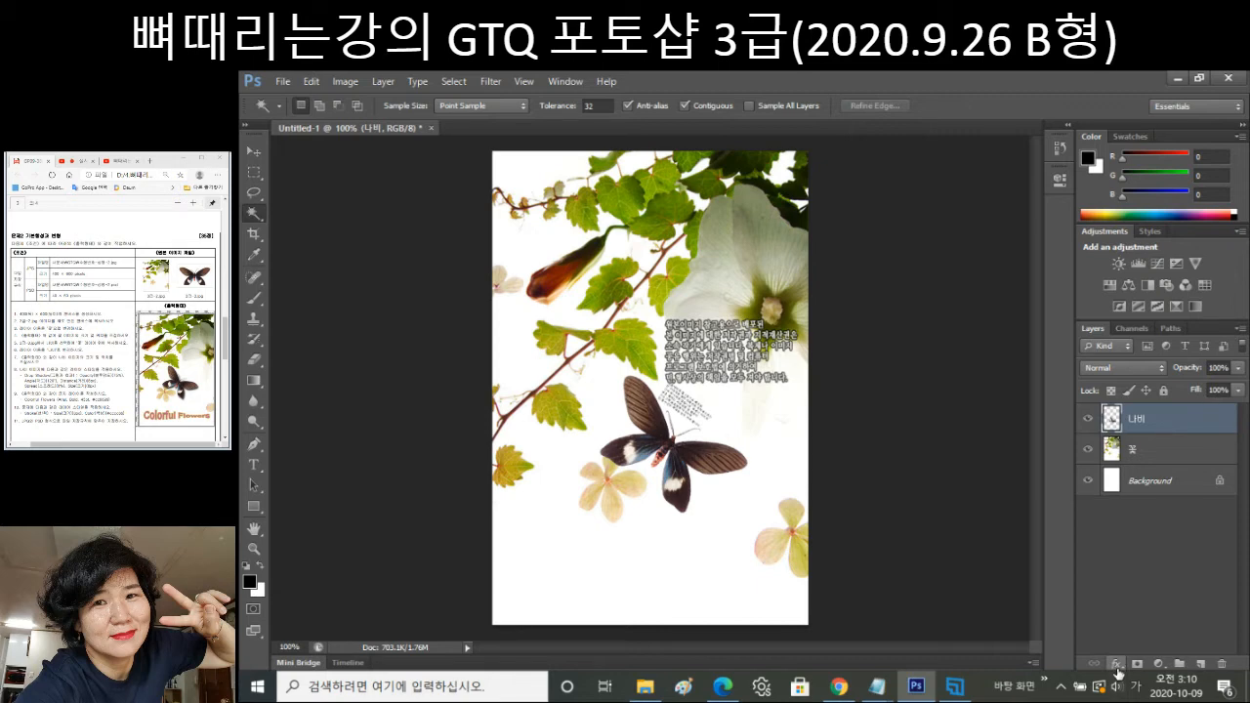
# Add a Drop Shadow layer style to 나비 with Distance 8 px and Size 8 px.
pyautogui.click(1116, 664)
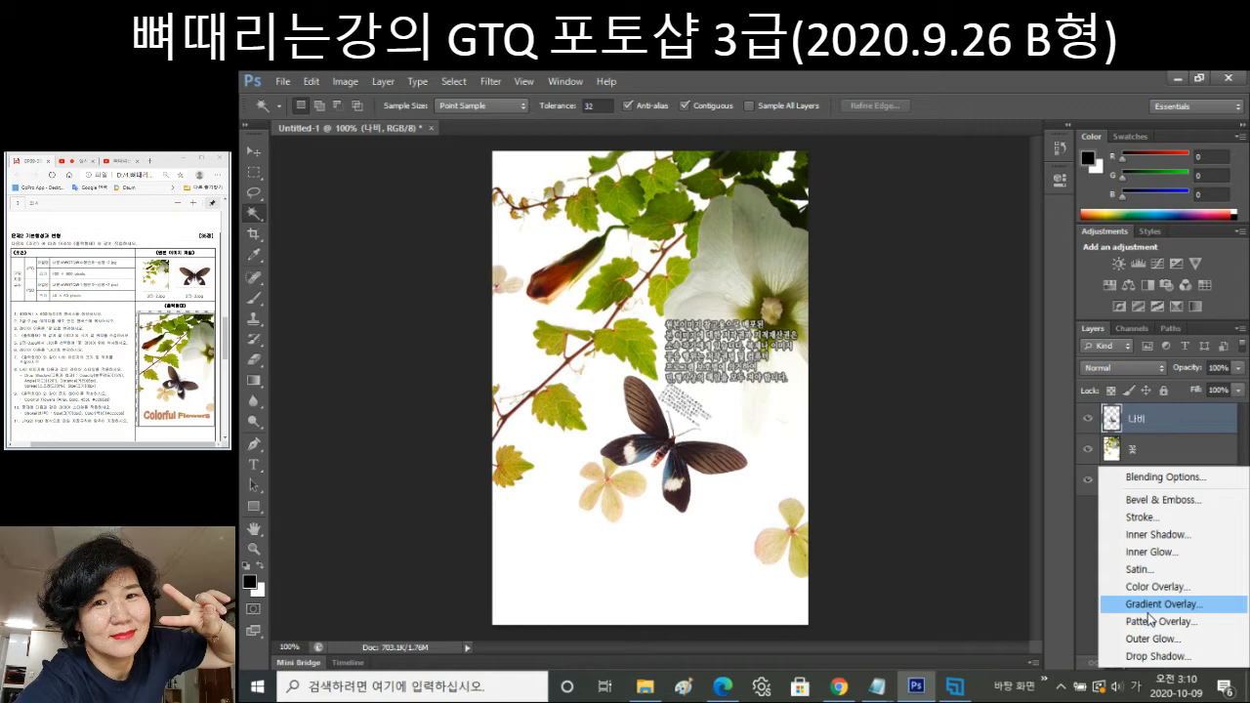
pyautogui.click(1151, 604)
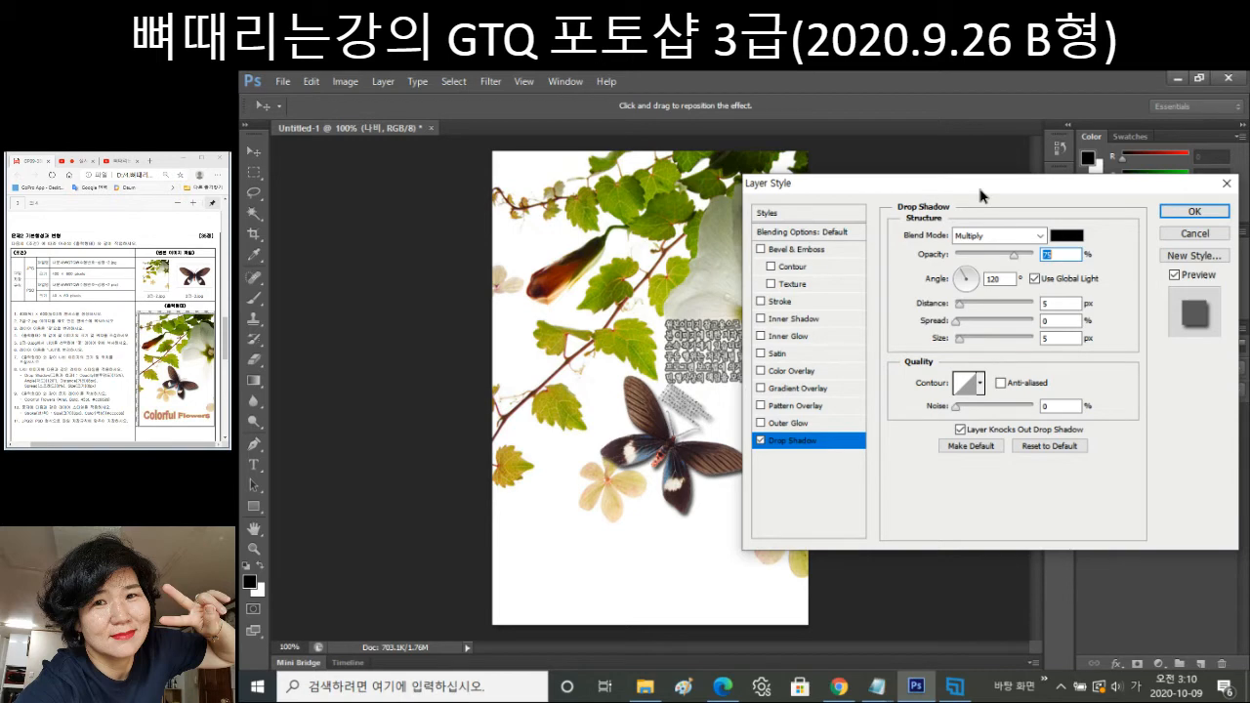
pyautogui.moveTo(982, 195); pyautogui.dragTo(1003, 198)
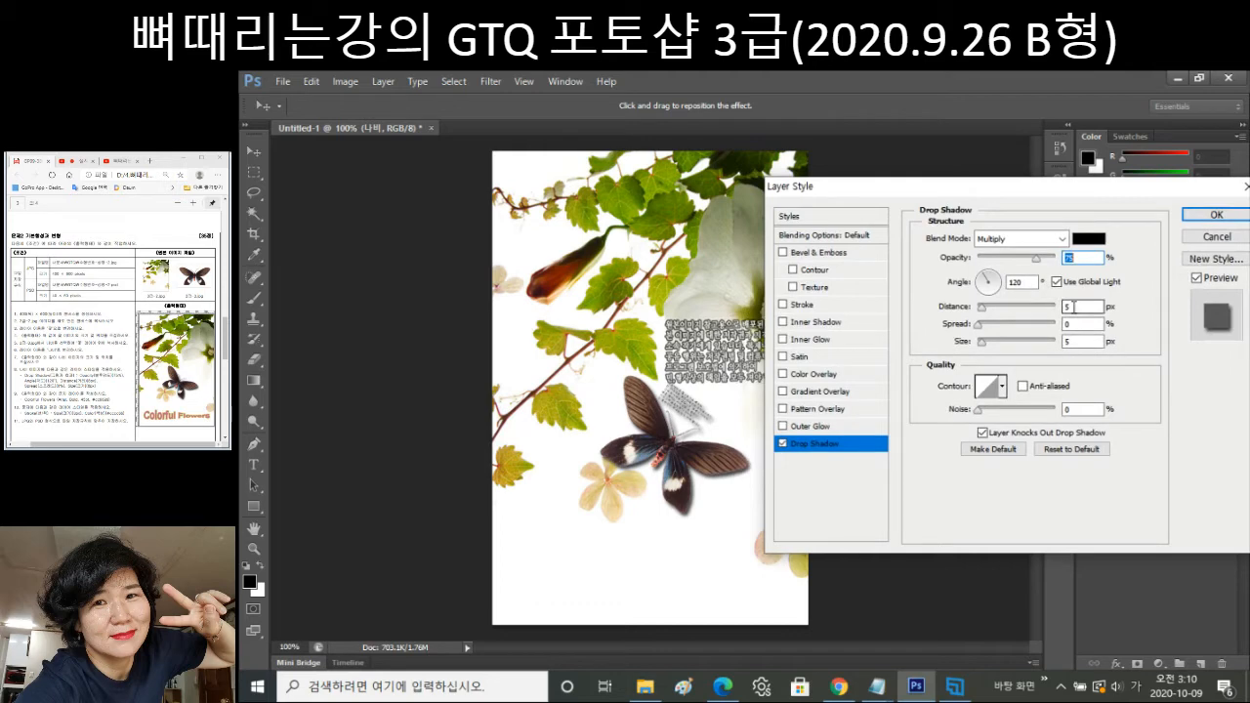
pyautogui.doubleClick(1074, 307)
pyautogui.write('8')
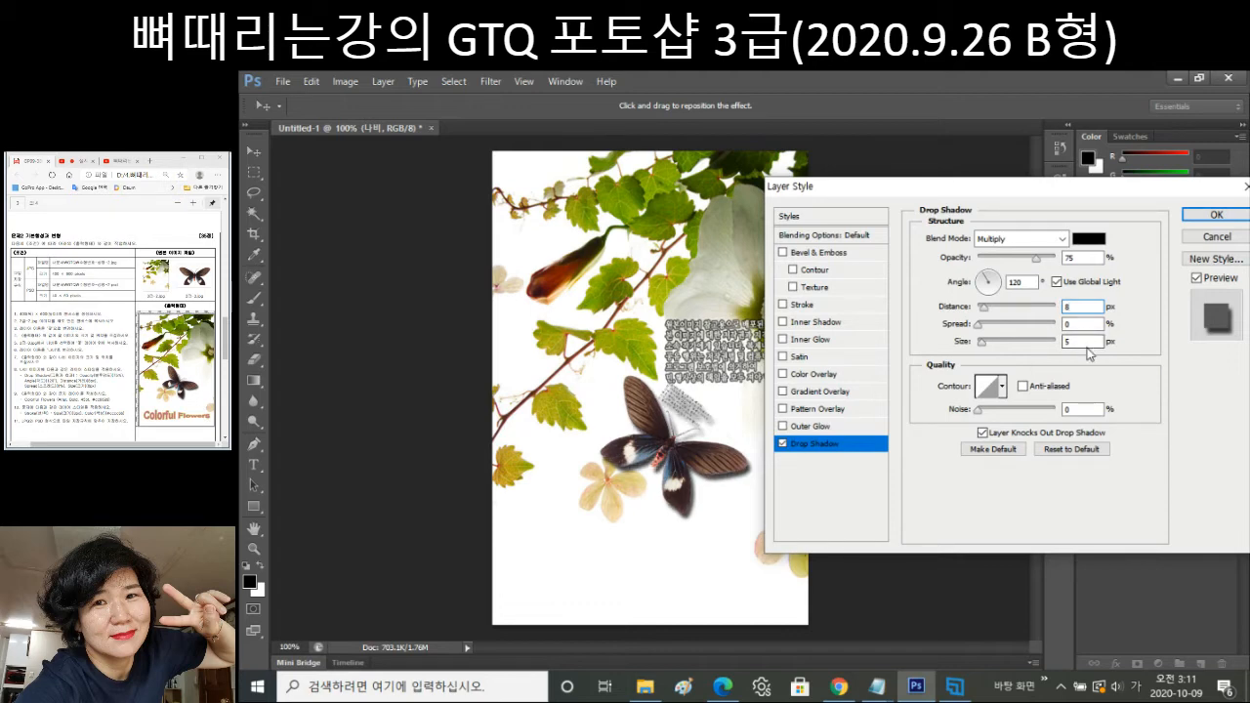
pyautogui.doubleClick(1075, 341)
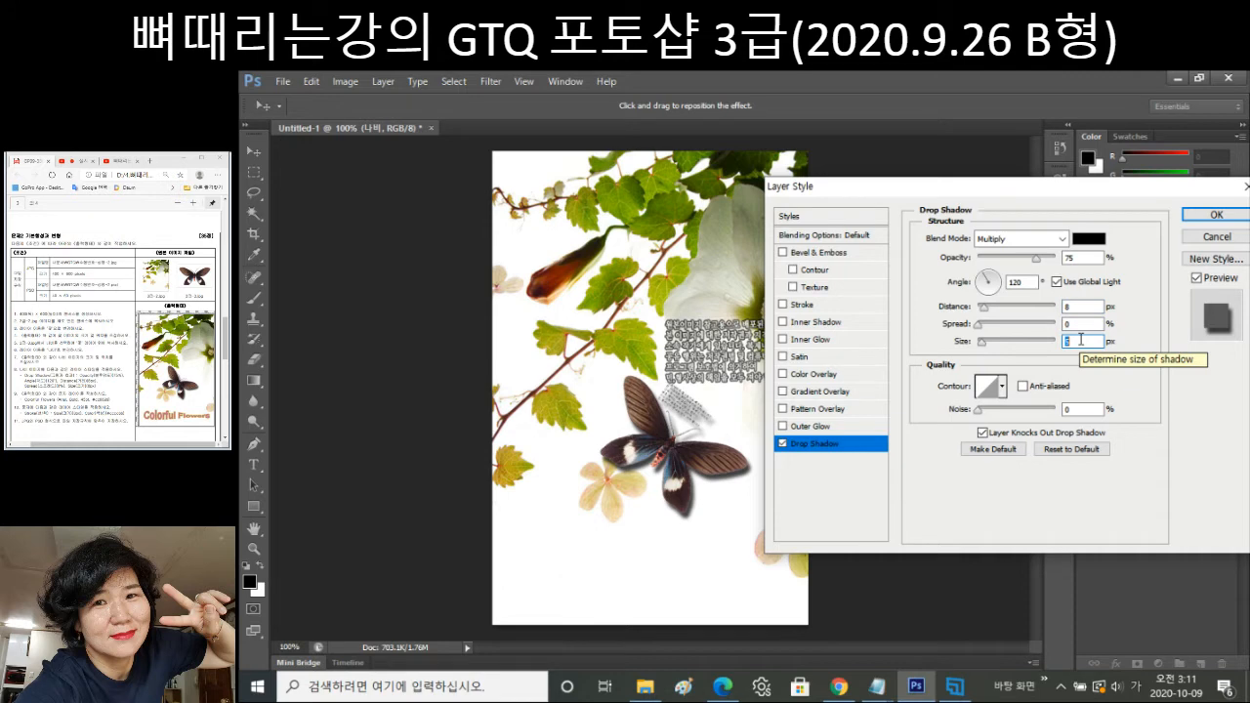
pyautogui.write('8')
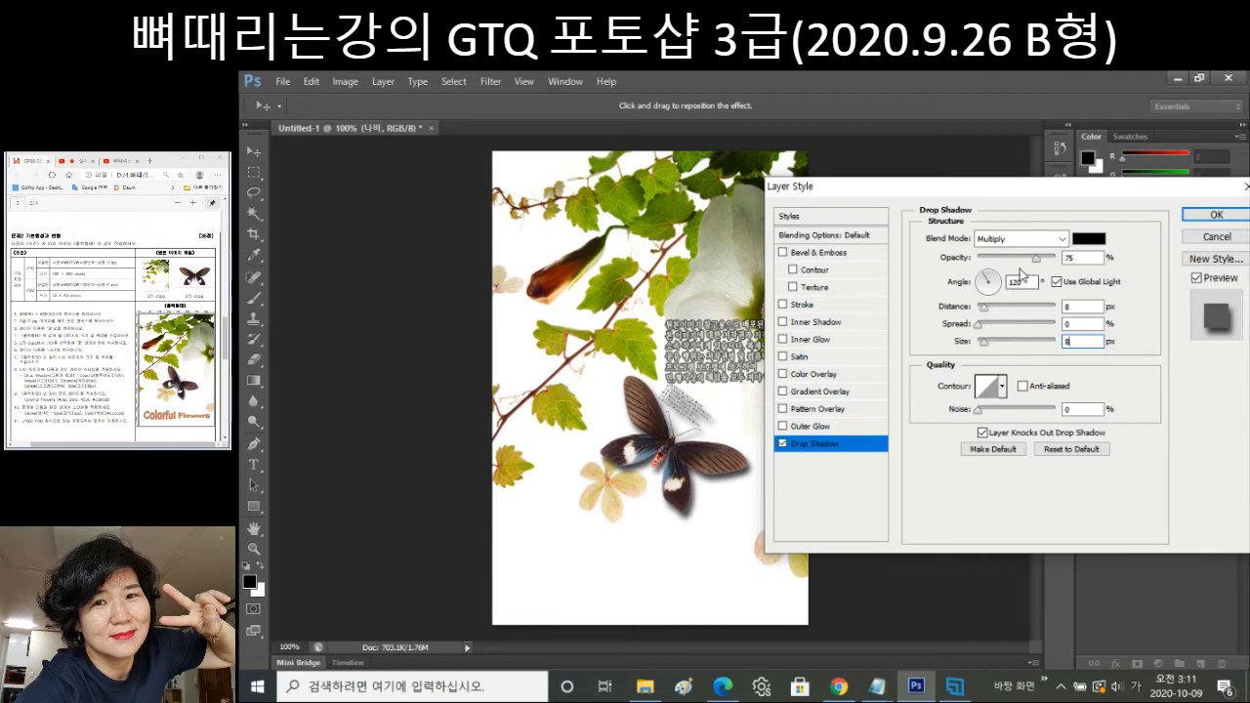
pyautogui.press('Return')
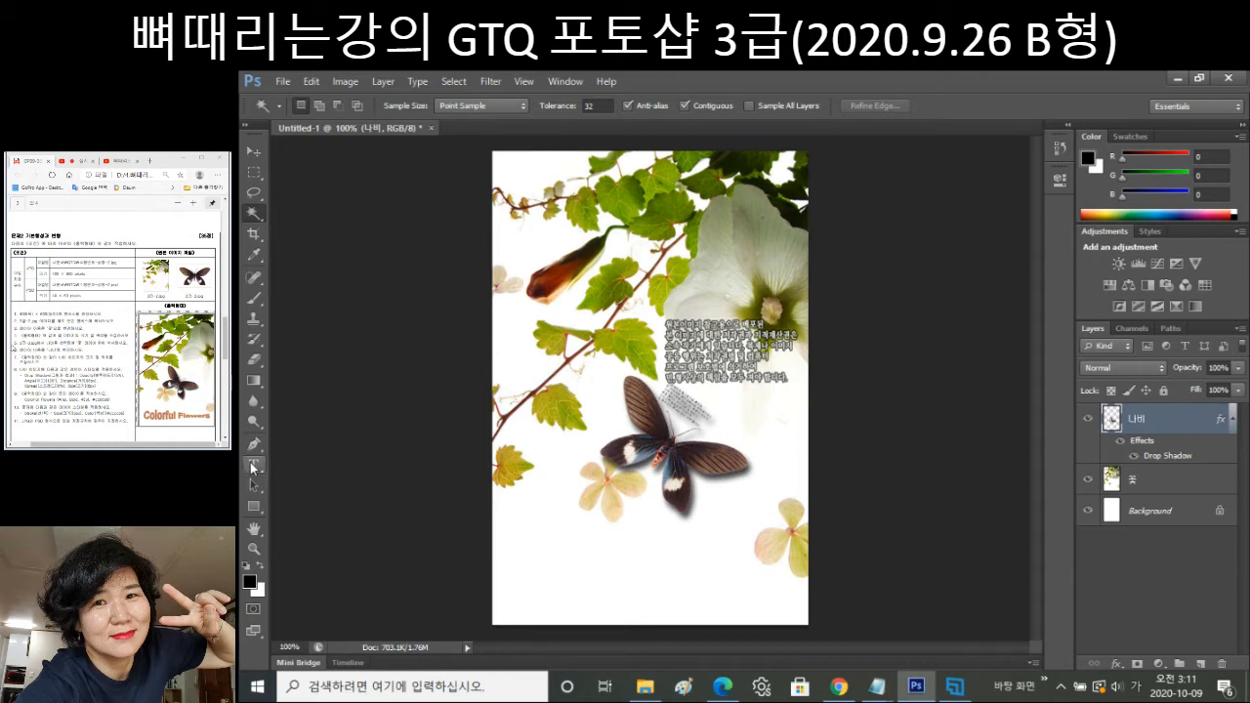
# Select the Horizontal Type tool and switch its font family from Gulim to Arial.
pyautogui.click(253, 466)
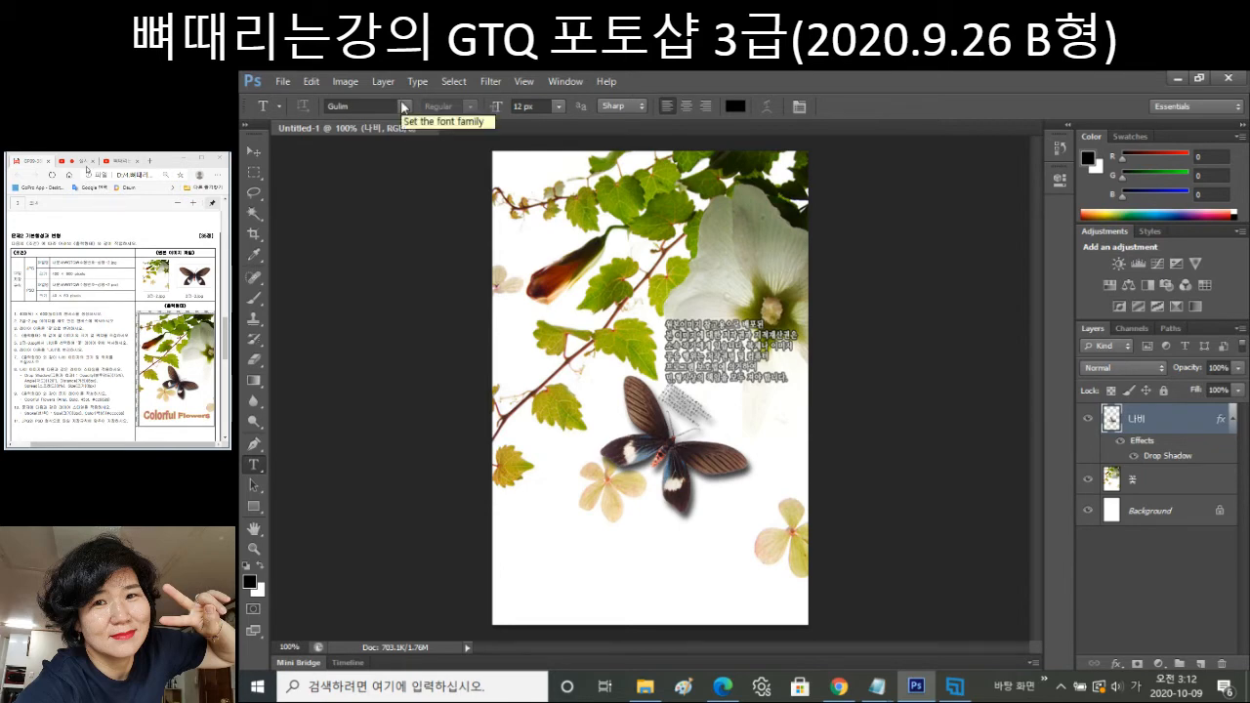
pyautogui.click(403, 105)
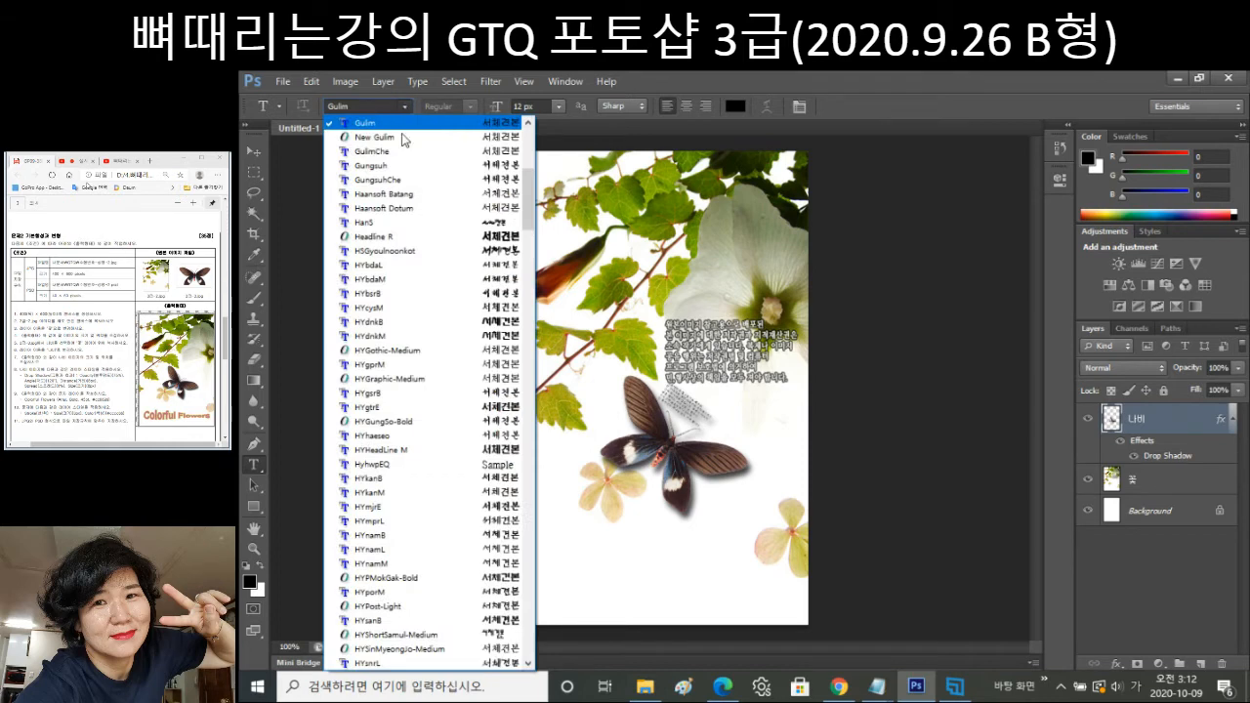
pyautogui.moveTo(535, 194); pyautogui.dragTo(529, 607)
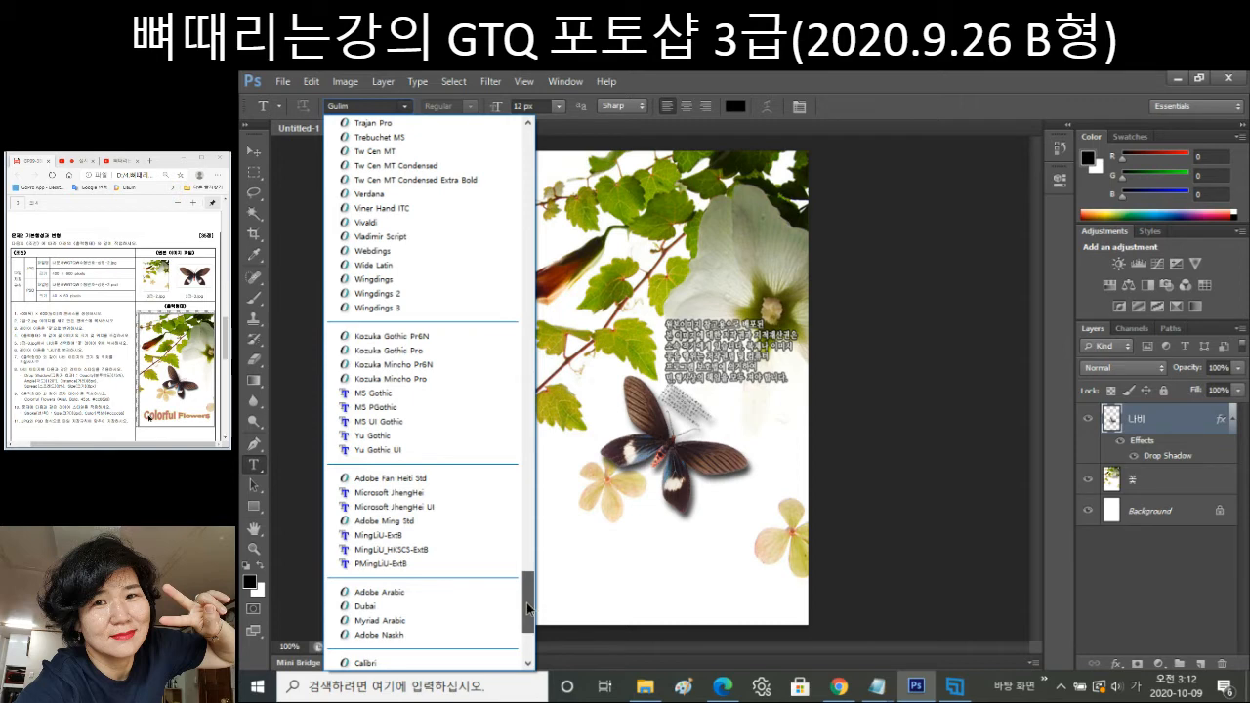
pyautogui.moveTo(527, 610); pyautogui.dragTo(557, 644)
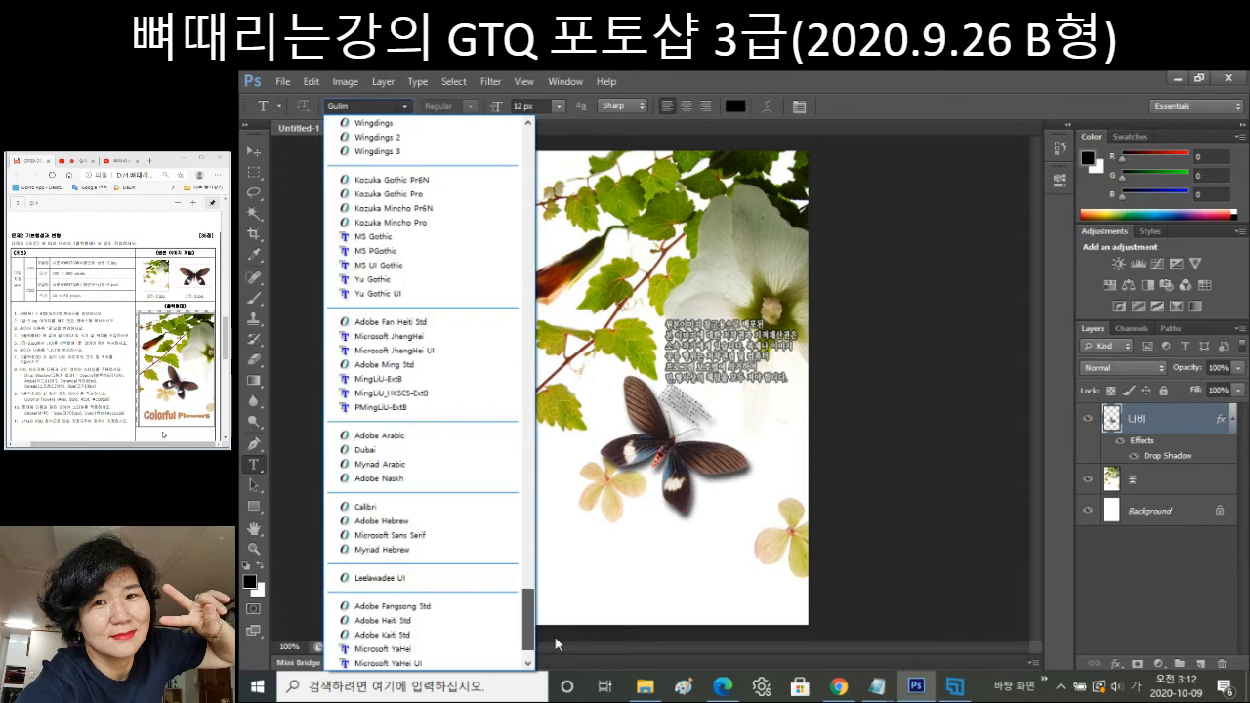
pyautogui.moveTo(557, 644); pyautogui.dragTo(526, 239)
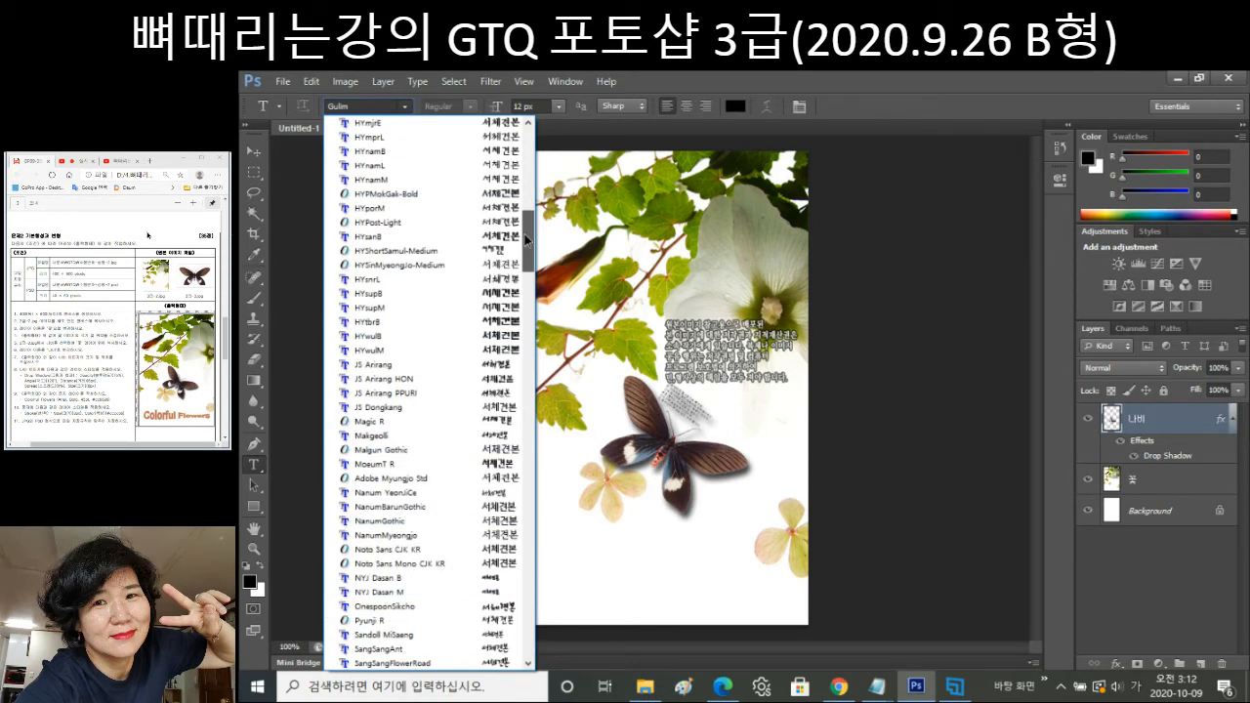
pyautogui.moveTo(527, 240); pyautogui.dragTo(526, 288)
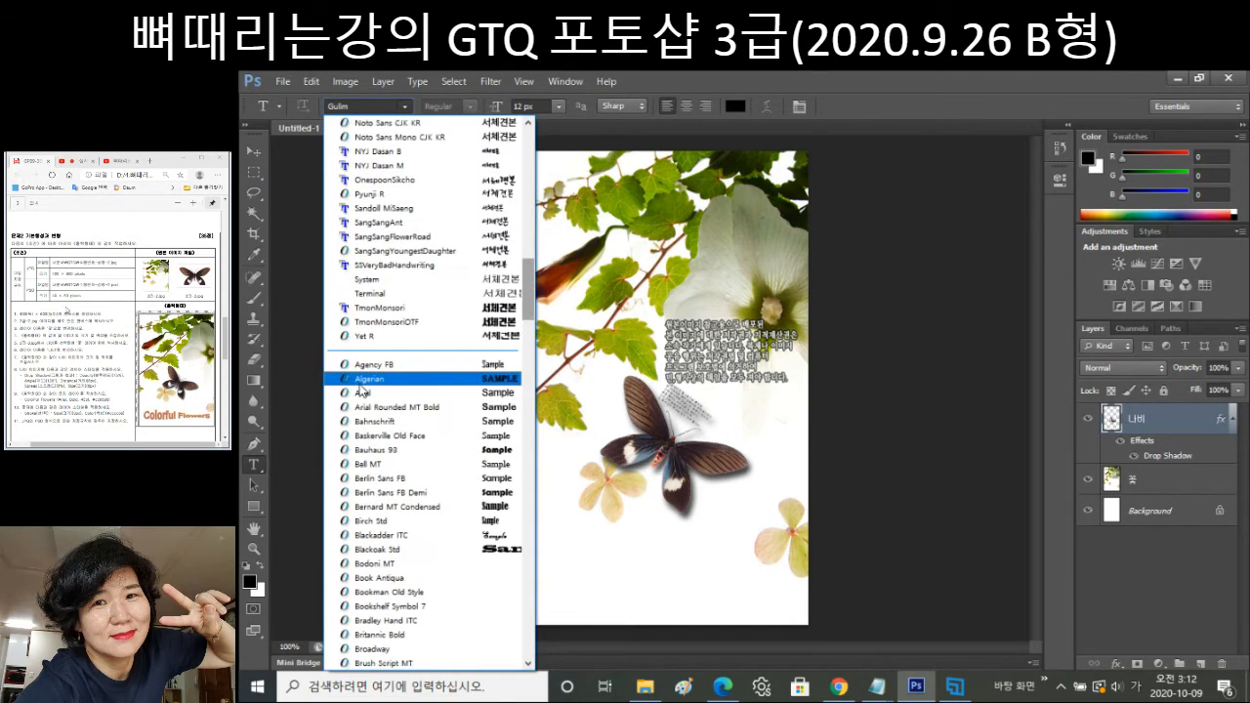
pyautogui.click(362, 392)
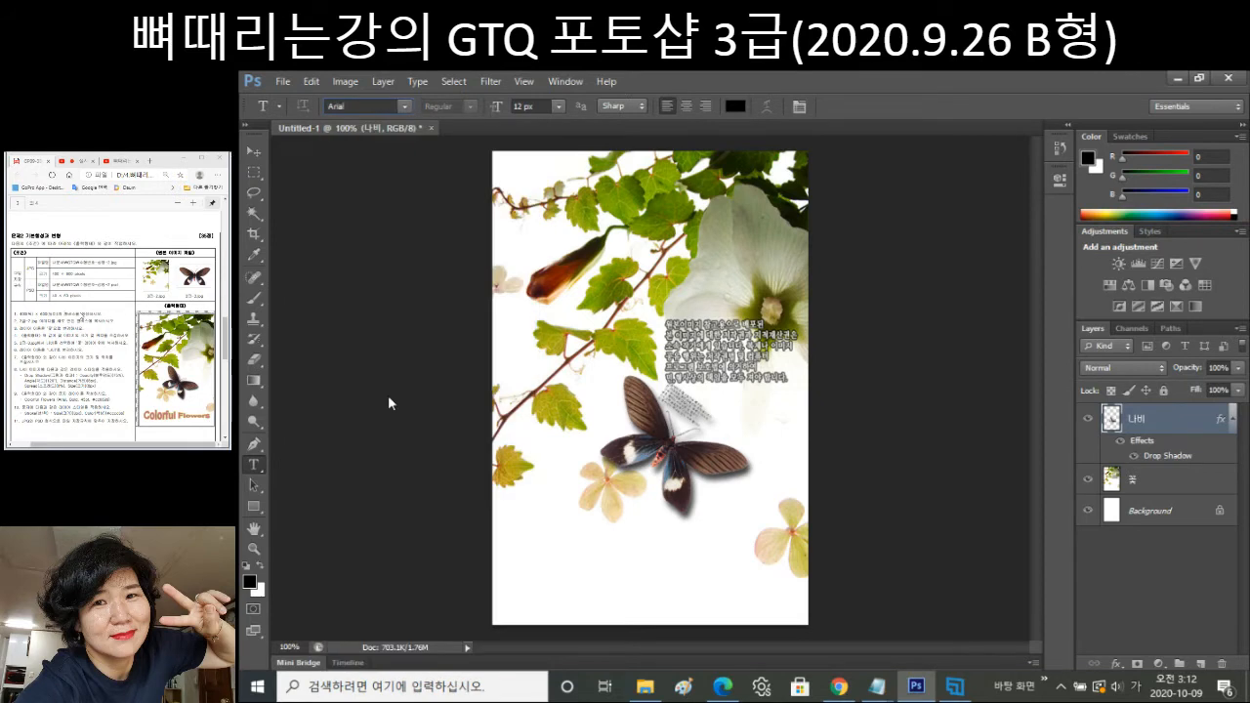
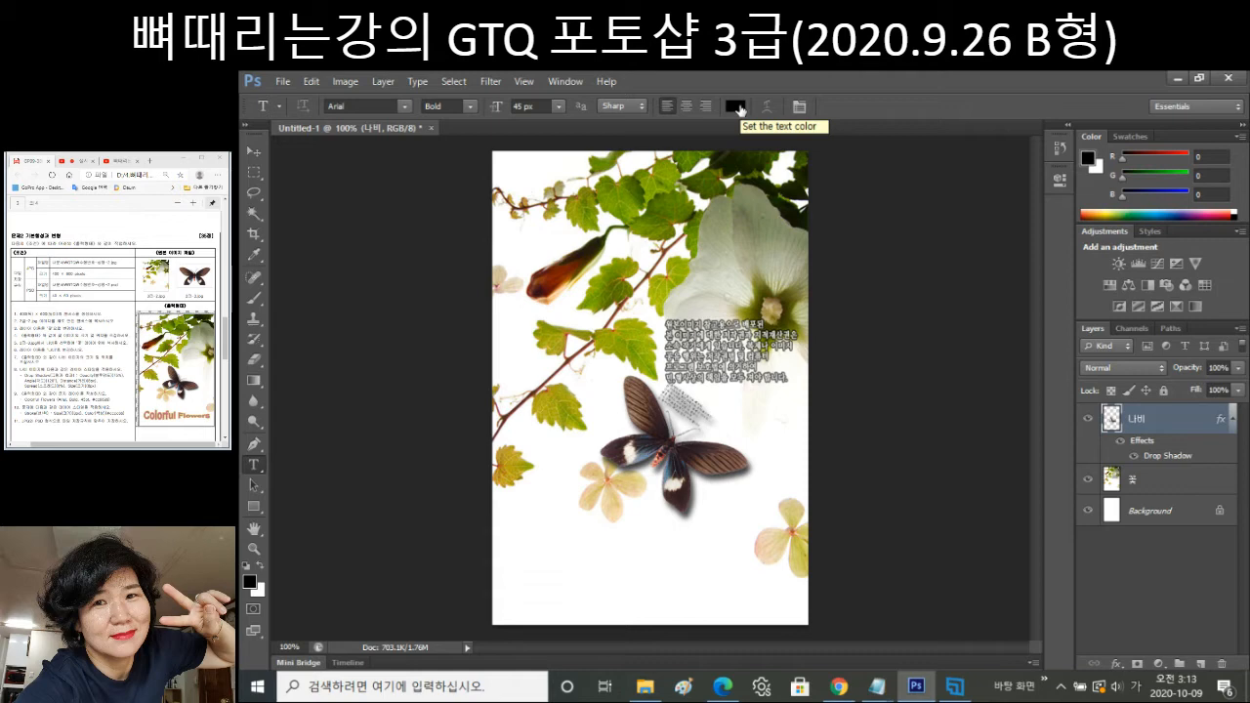
# Change the Type tool's text colour from black to pink cc6699.
pyautogui.click(735, 107)
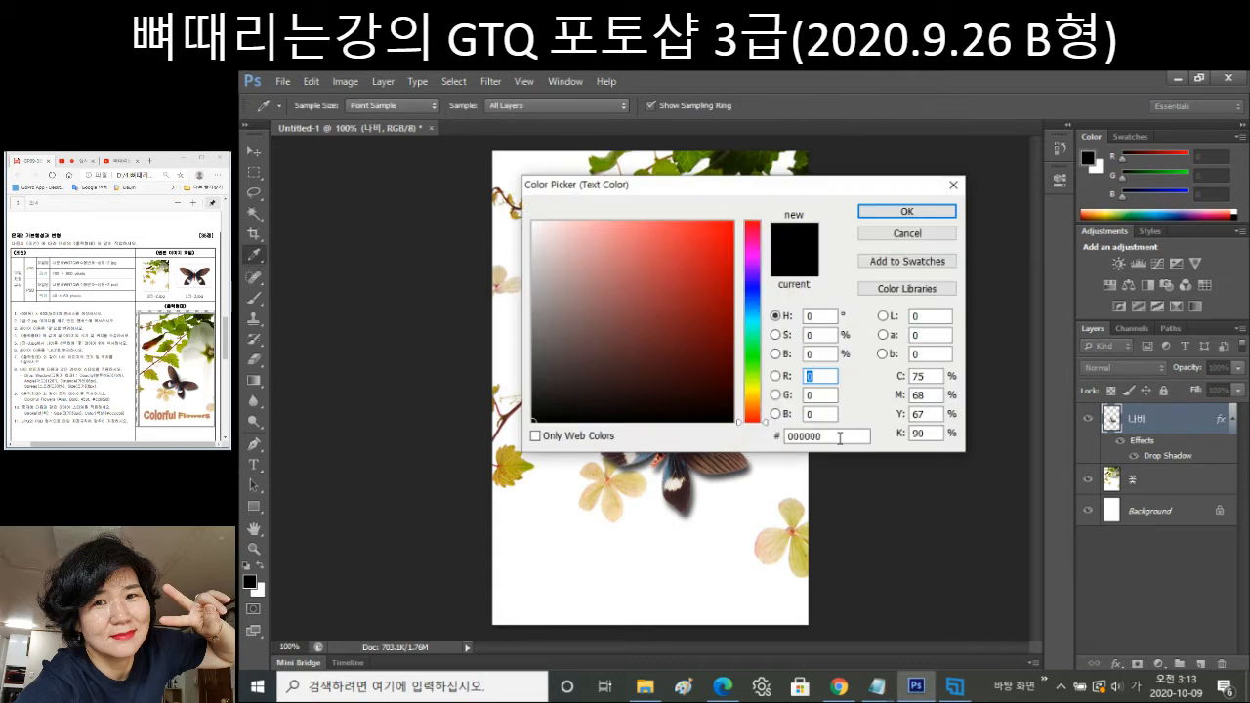
pyautogui.click(838, 438)
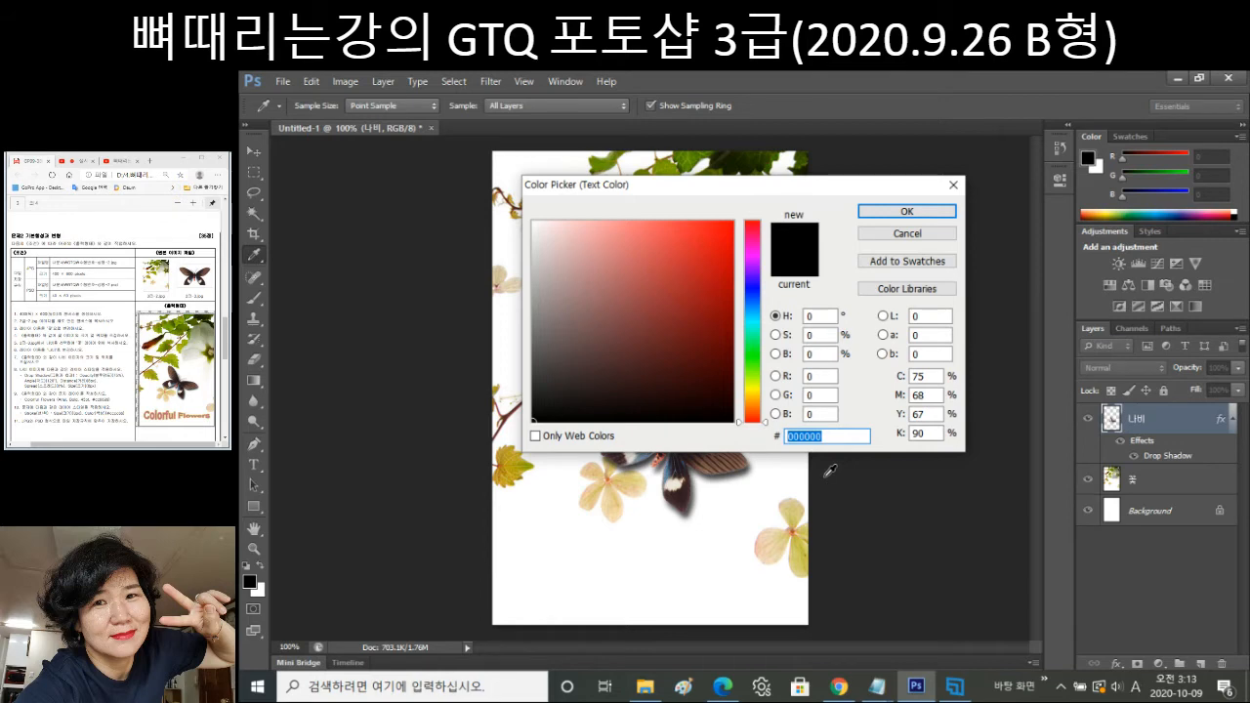
pyautogui.write('cccc')
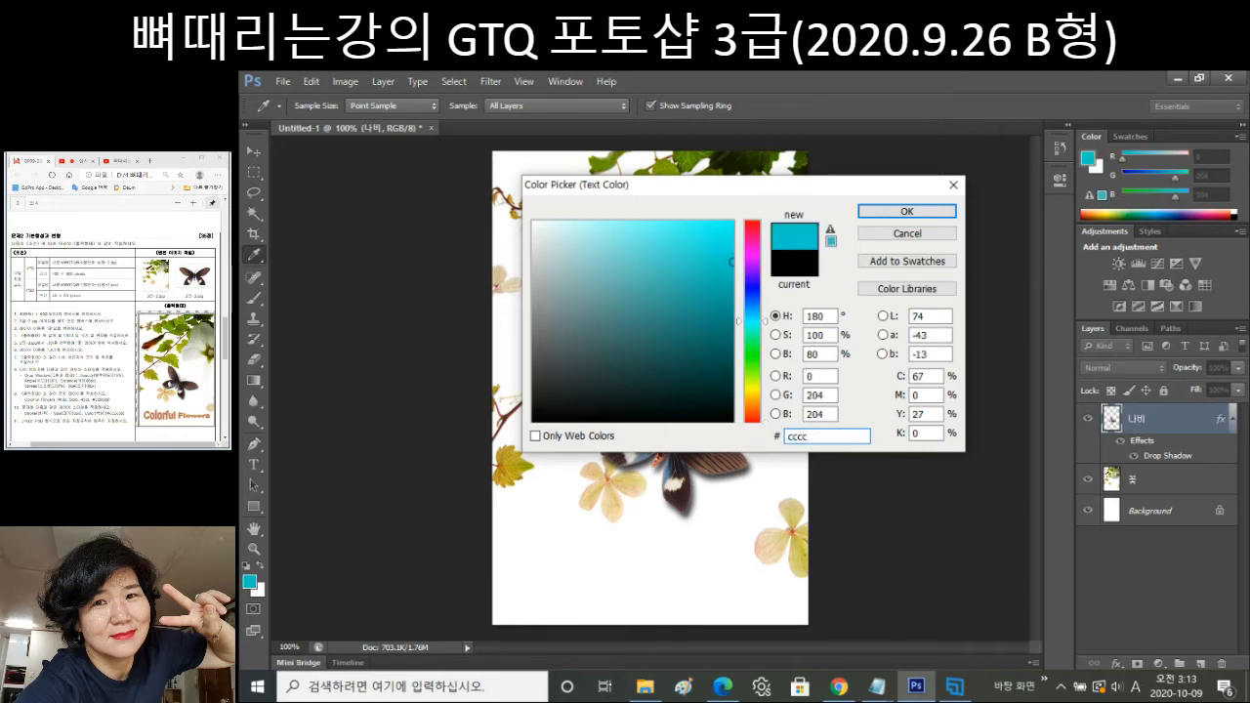
pyautogui.press('BackSpace')
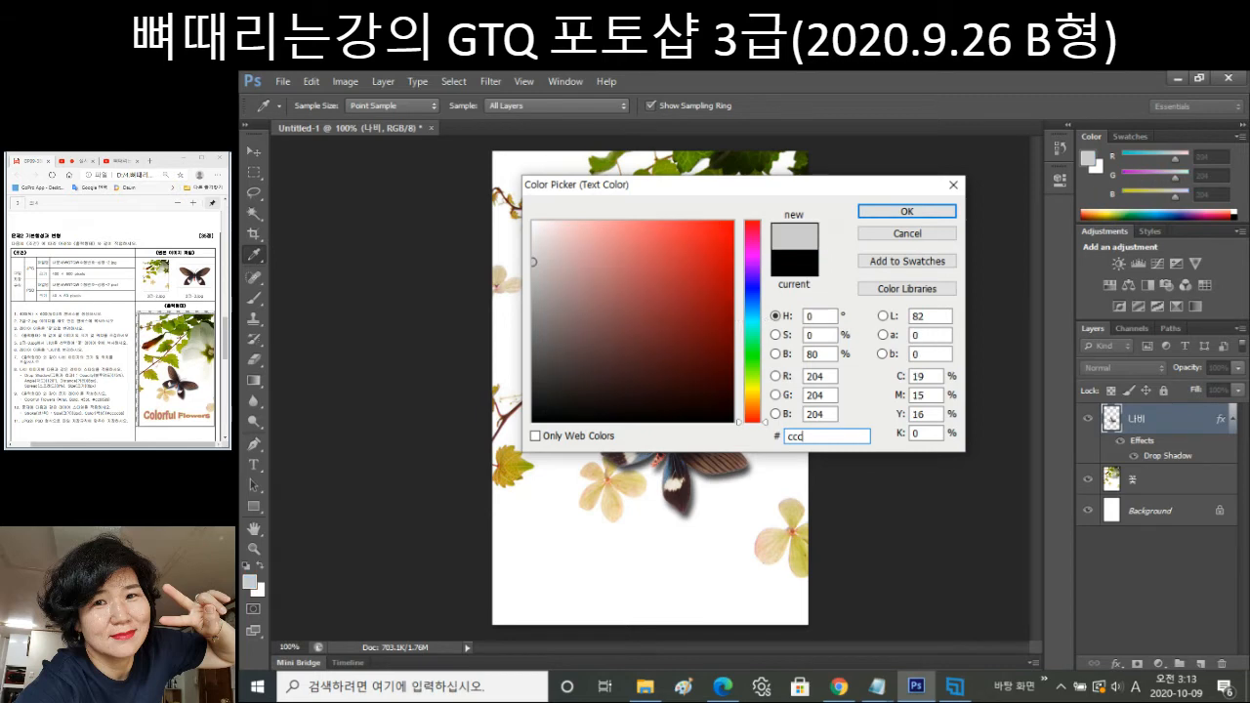
pyautogui.press('BackSpace')
pyautogui.press('BackSpace')
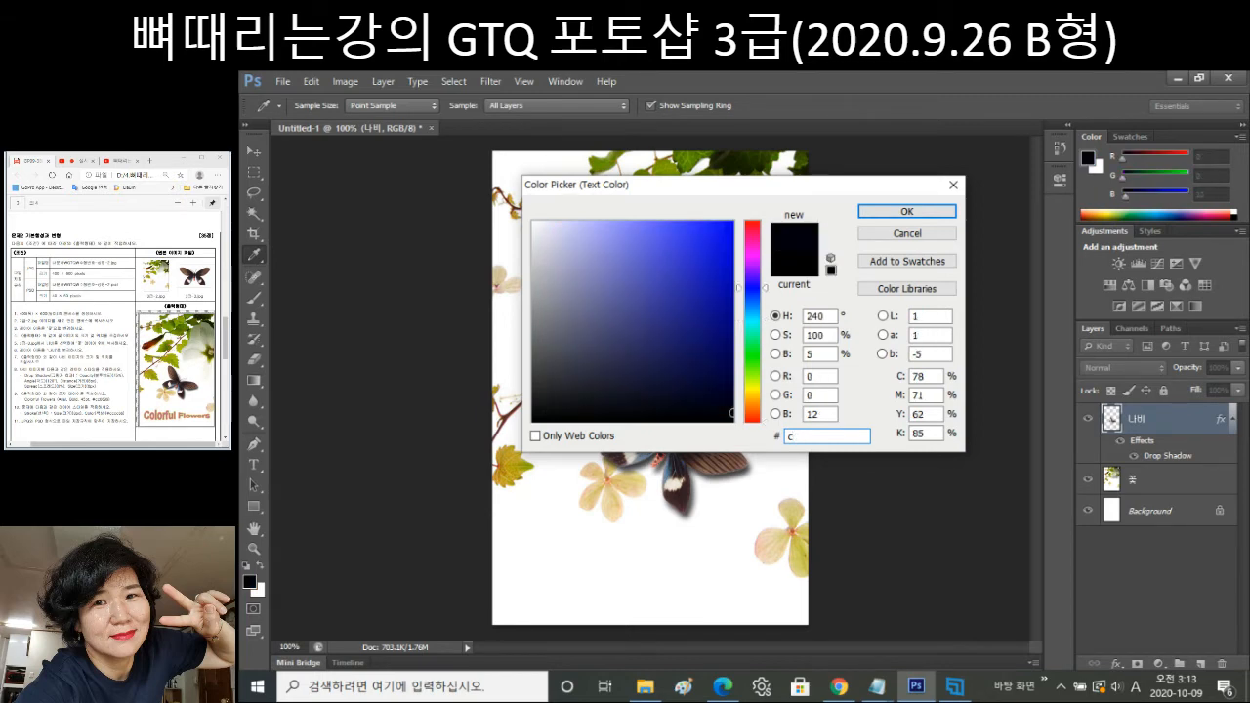
pyautogui.write('c6699')
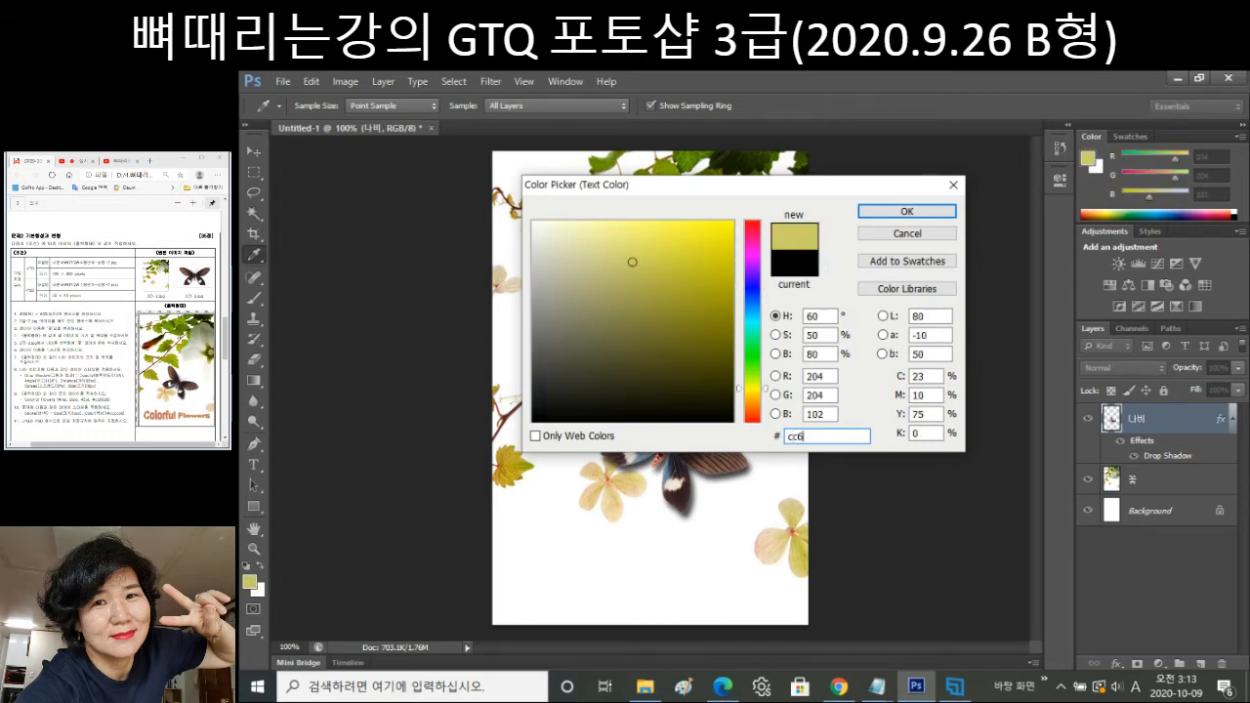
pyautogui.click(907, 212)
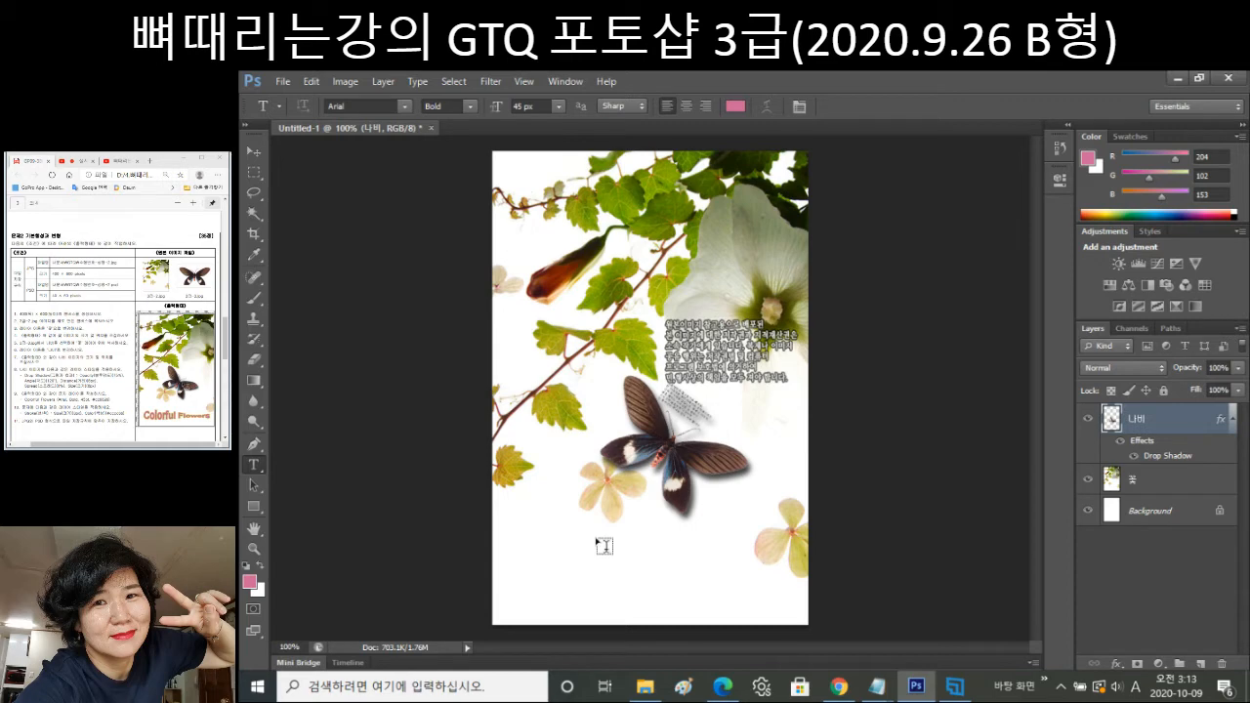
# Type 'Colorful Flowers' near the canvas bottom and nudge it slightly lower and left.
pyautogui.click(529, 574)
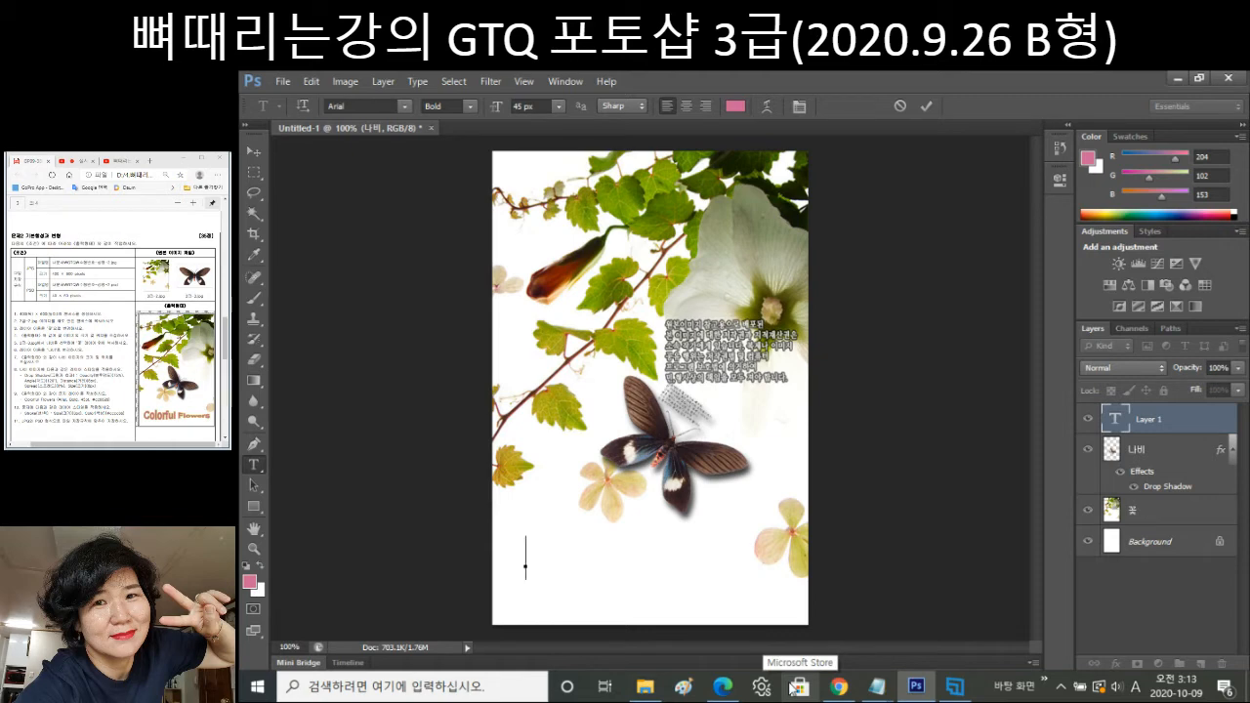
pyautogui.write('C')
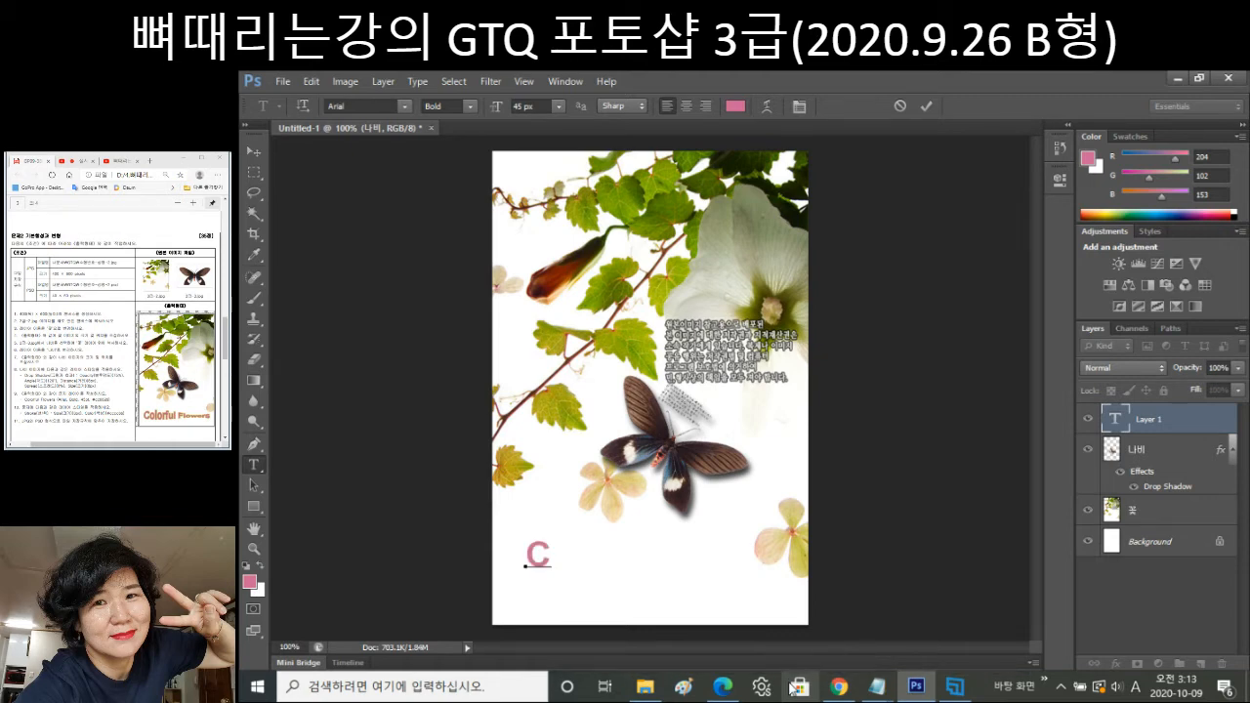
pyautogui.write('lor')
pyautogui.write('o')
pyautogui.press('End')
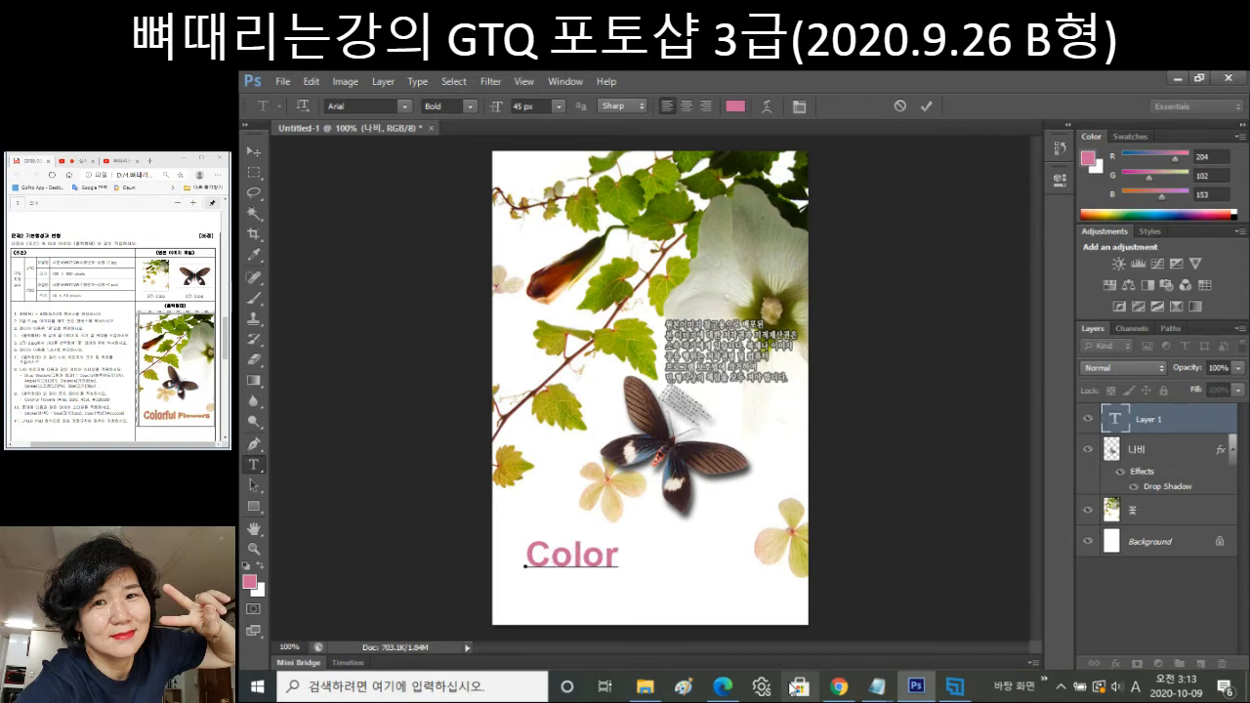
pyautogui.write('ful Flowers')
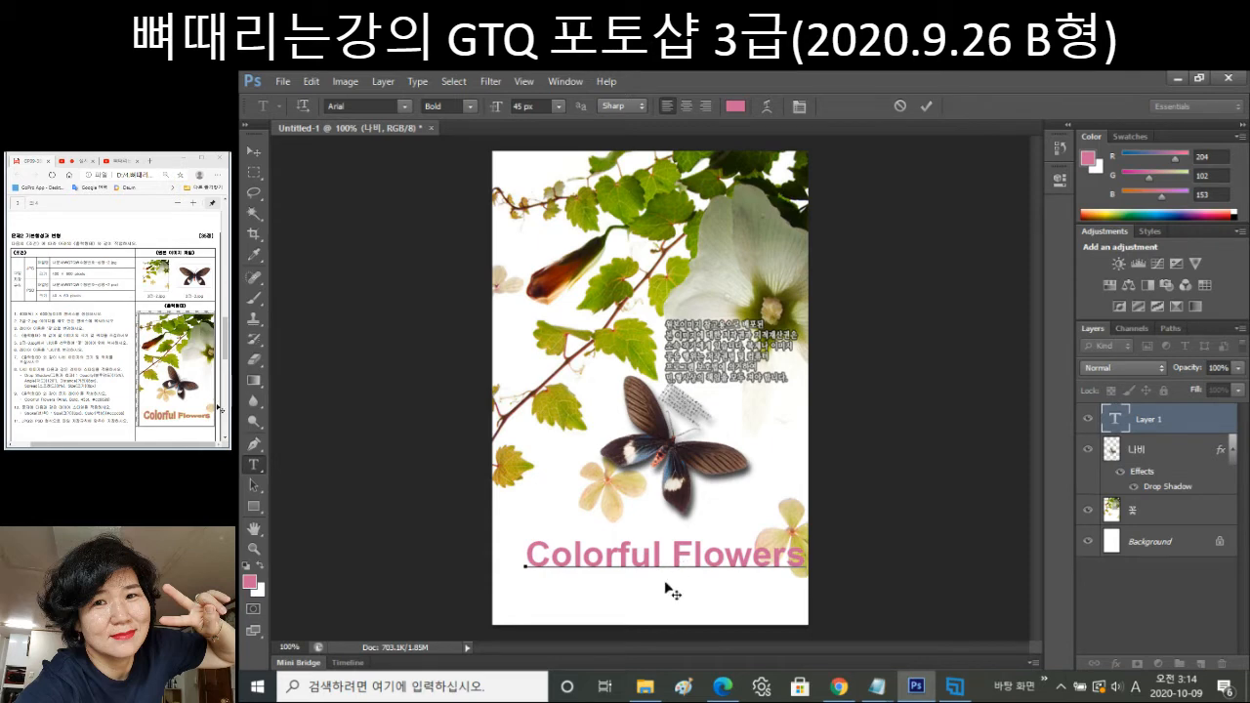
pyautogui.moveTo(672, 590); pyautogui.dragTo(662, 605)
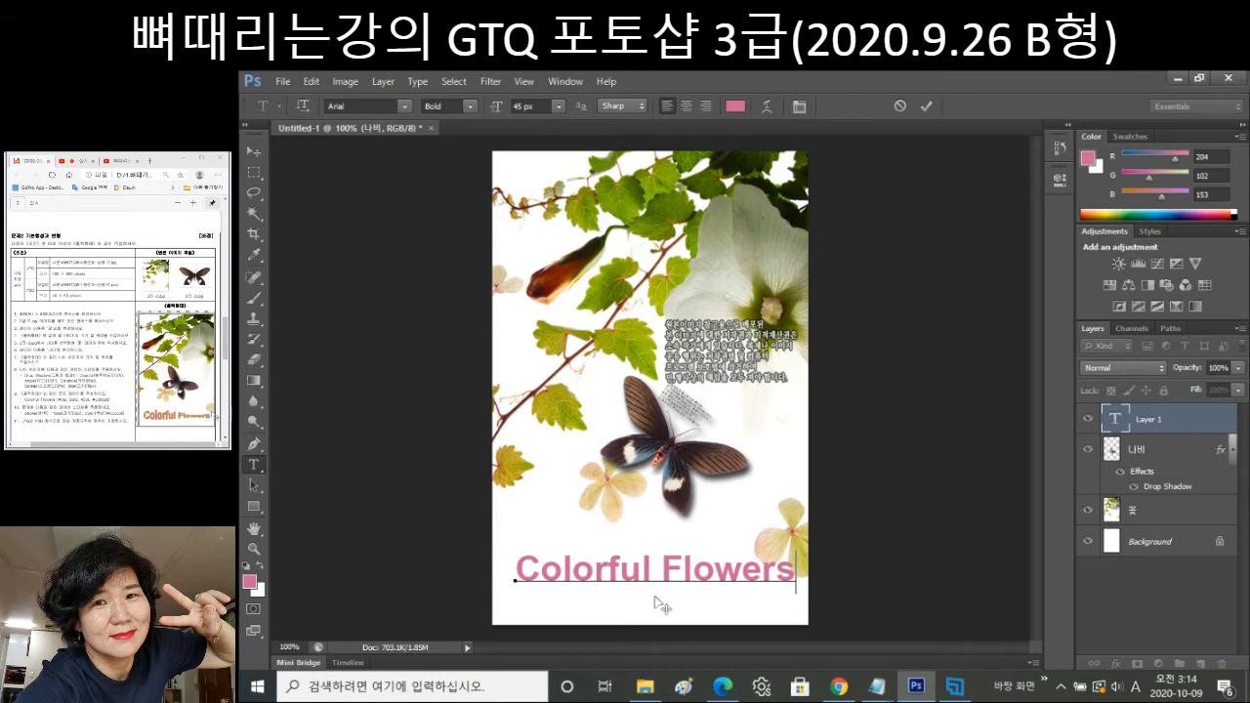
pyautogui.moveTo(662, 605); pyautogui.dragTo(661, 609)
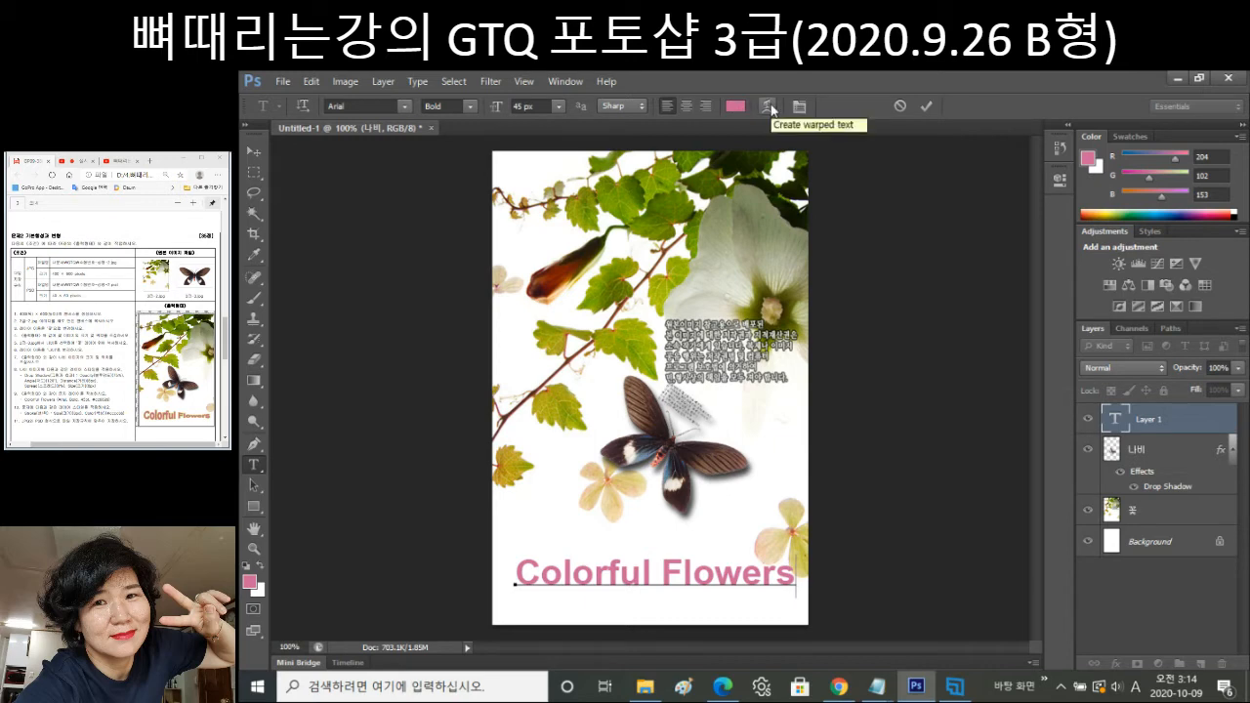
# Warp the title text with the Fish style at +50 bend.
pyautogui.click(768, 105)
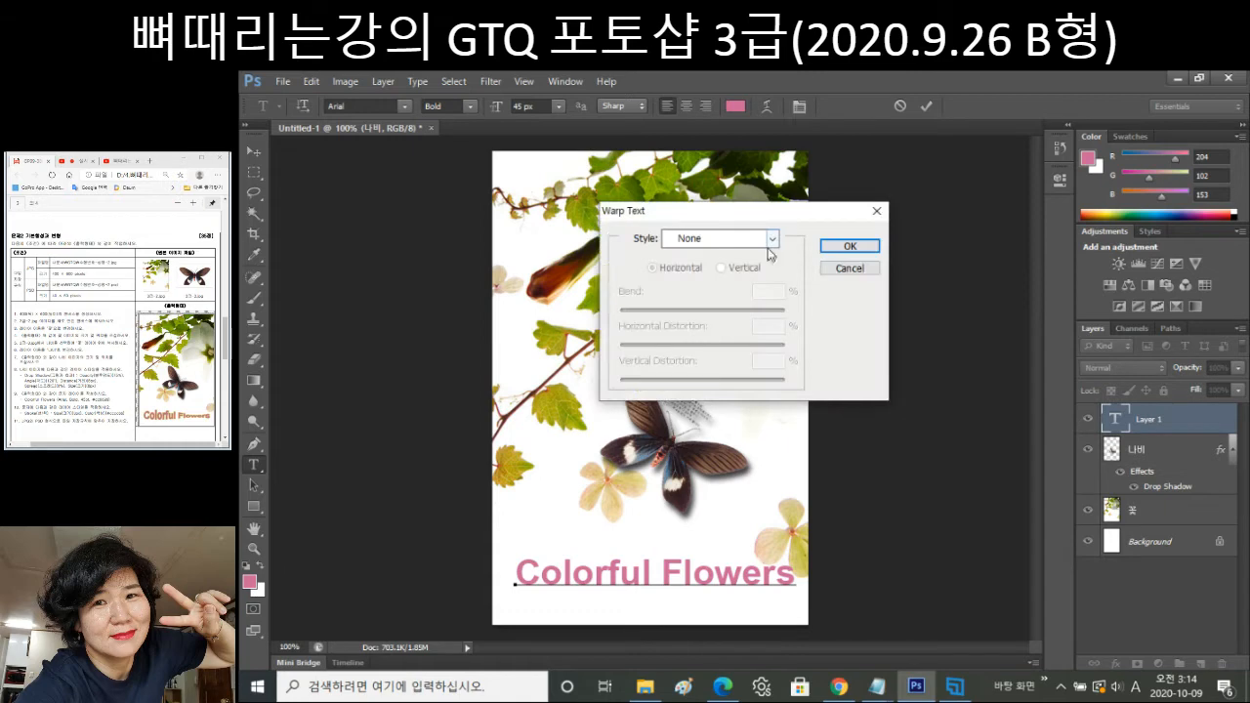
pyautogui.click(771, 239)
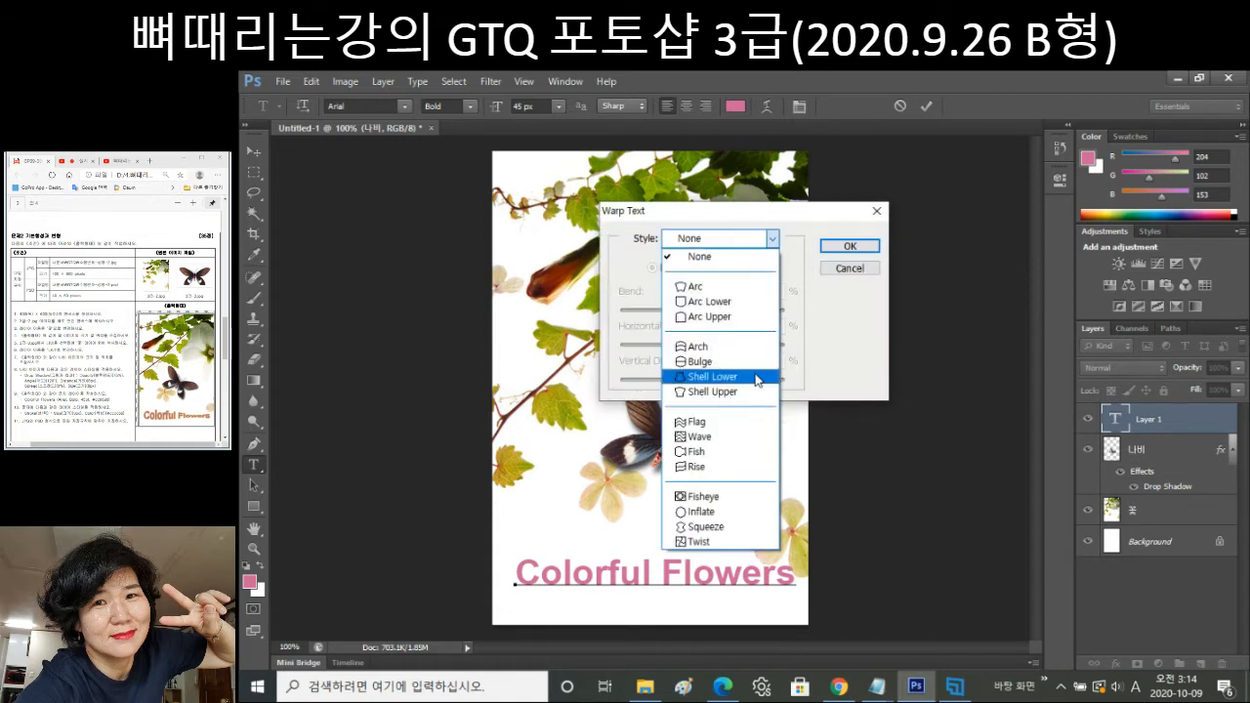
pyautogui.click(736, 452)
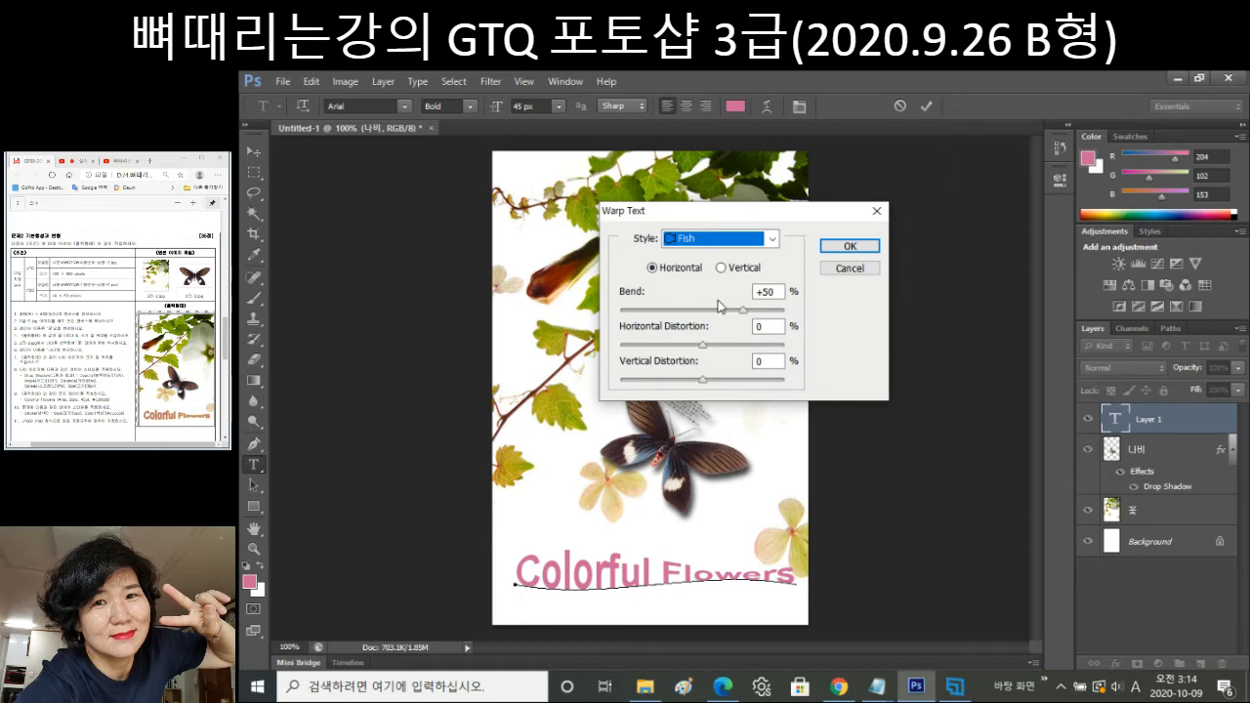
pyautogui.press('Return')
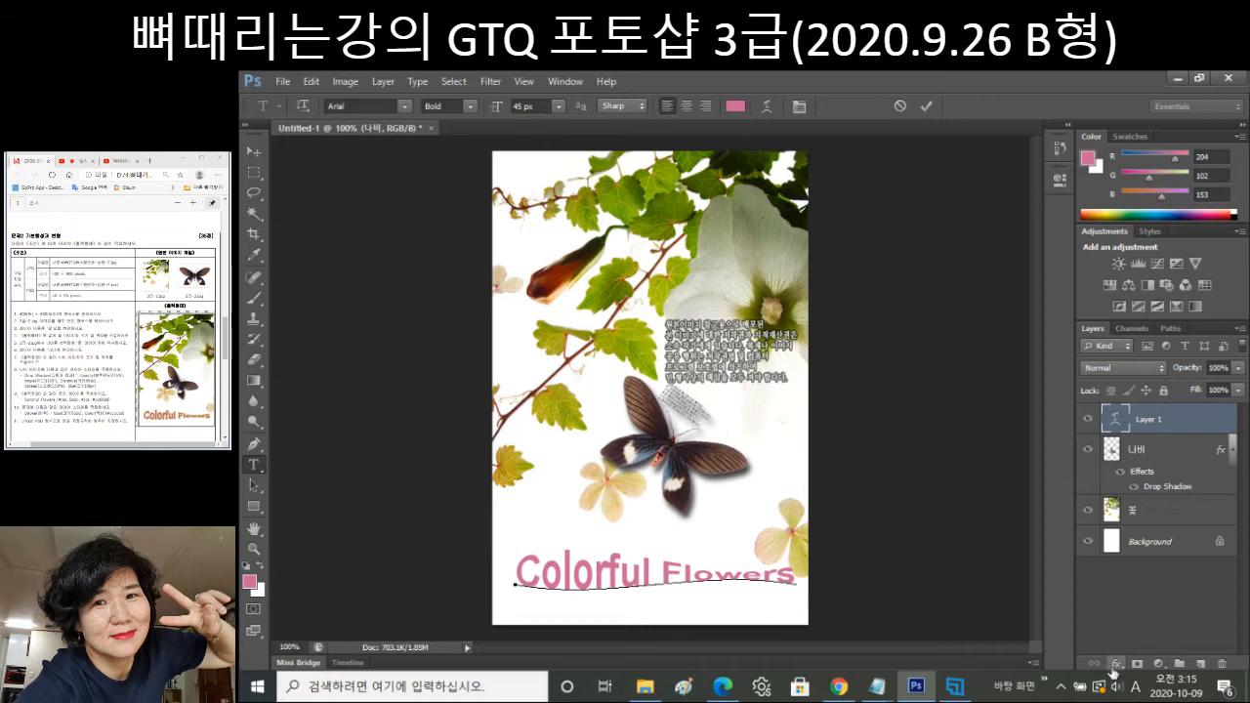
# Give the title layer a 3 px yellow cccc66 Stroke effect.
pyautogui.click(1113, 664)
pyautogui.click(1142, 459)
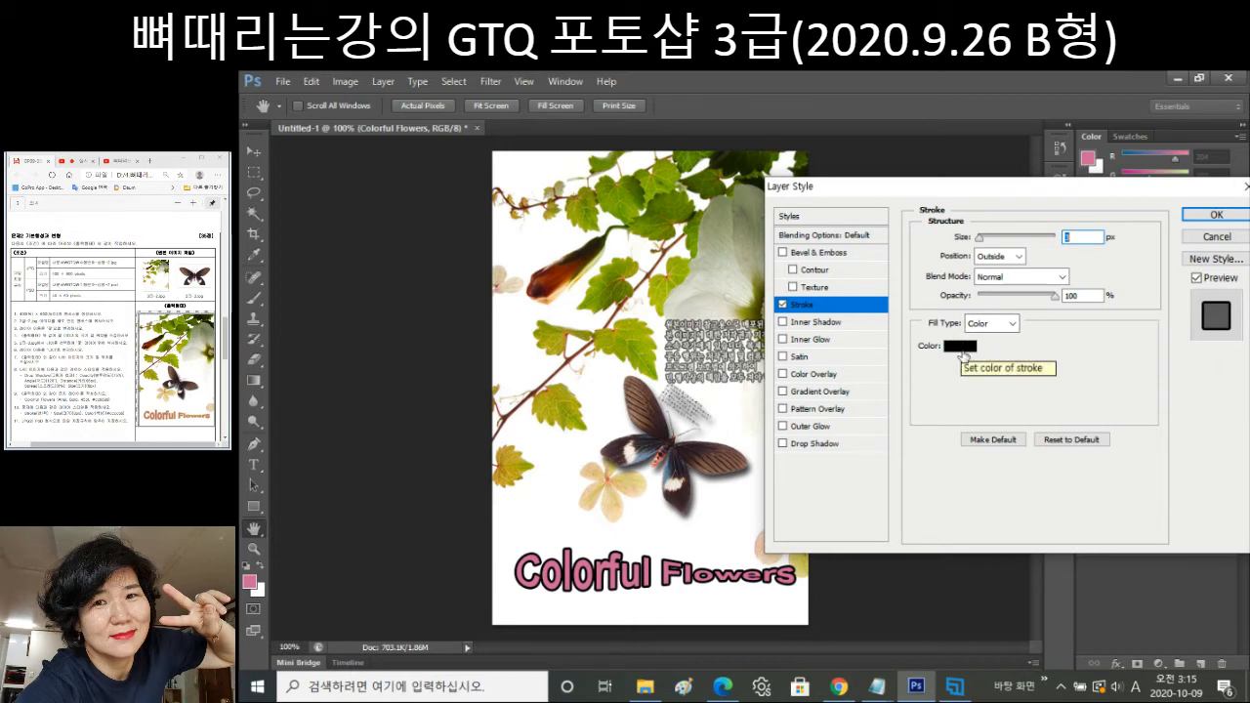
pyautogui.click(962, 349)
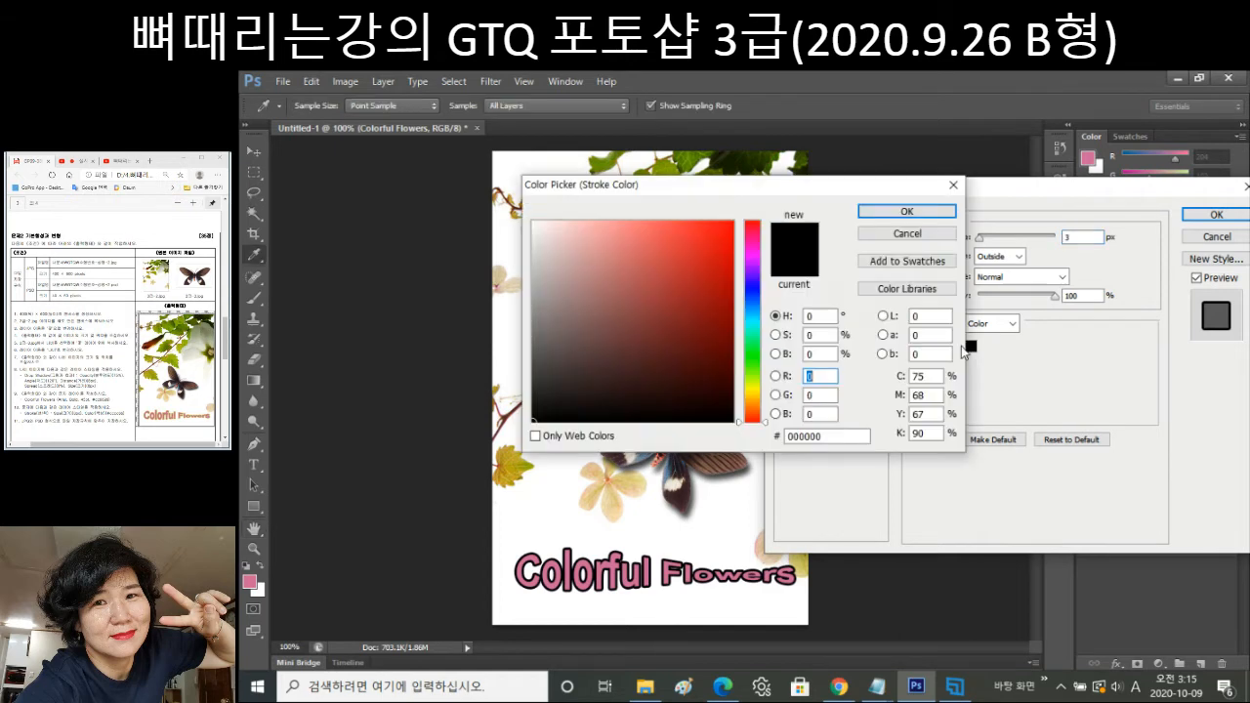
pyautogui.click(845, 436)
pyautogui.write('cccc')
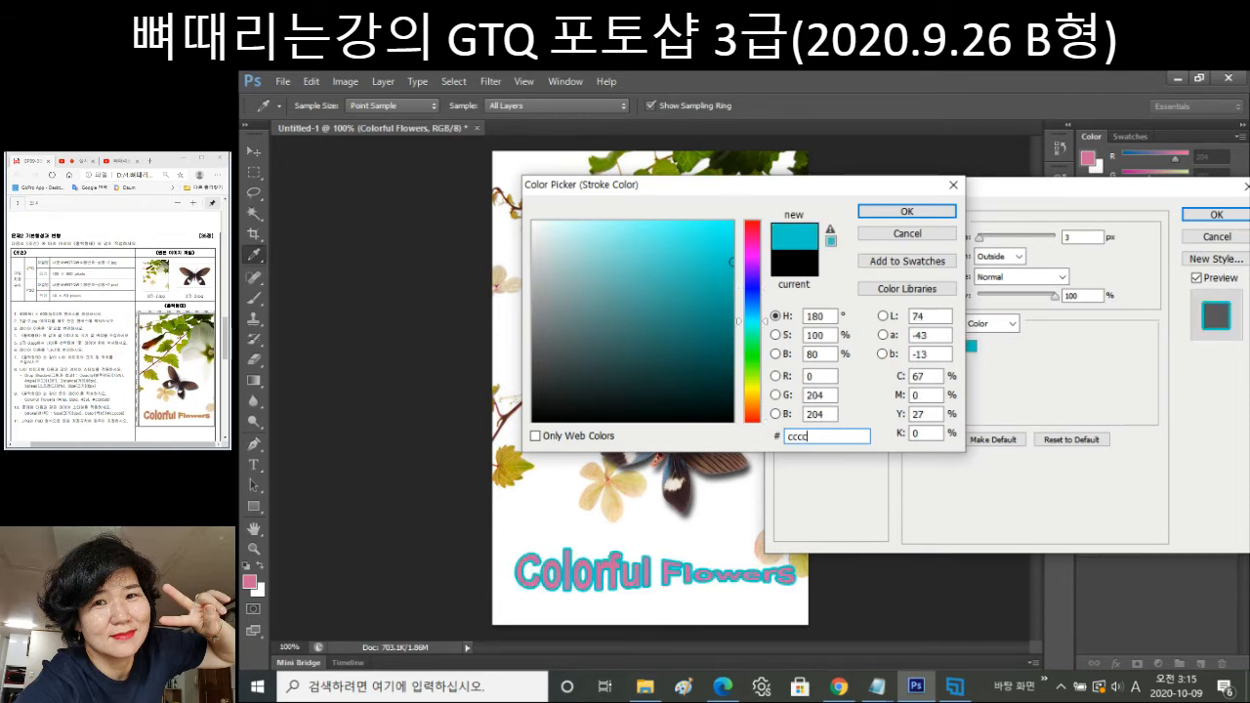
pyautogui.write('66')
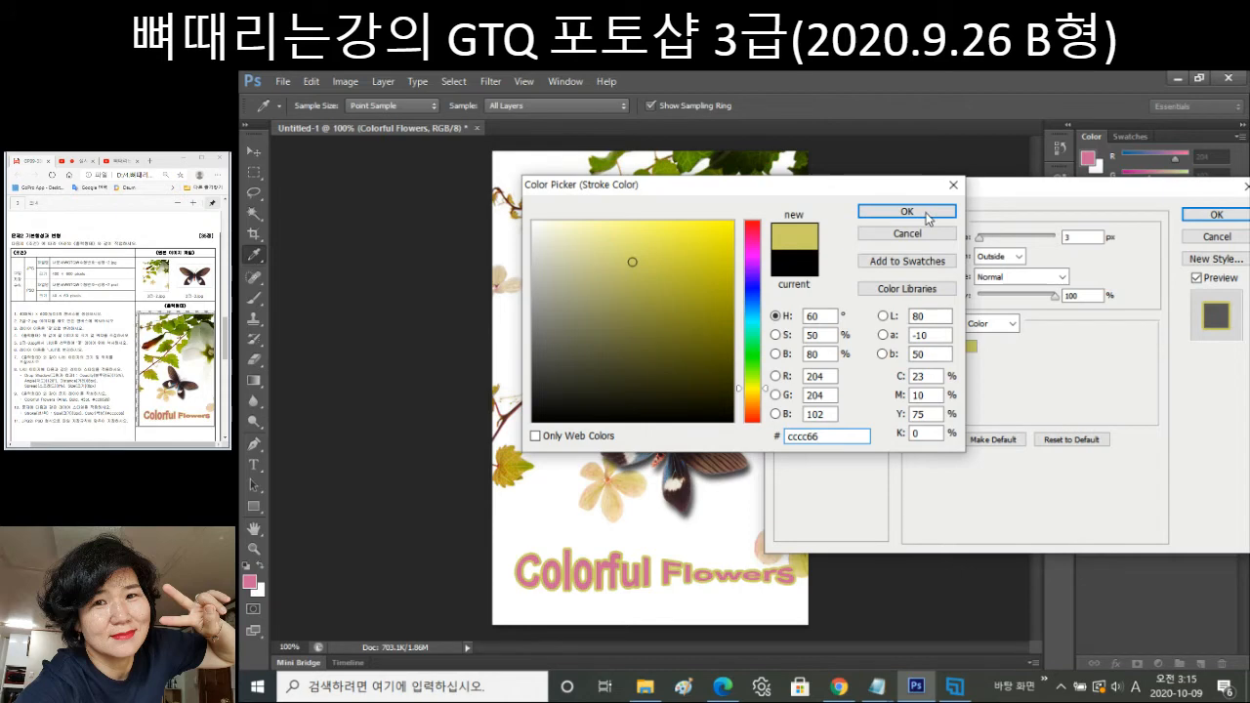
pyautogui.click(923, 213)
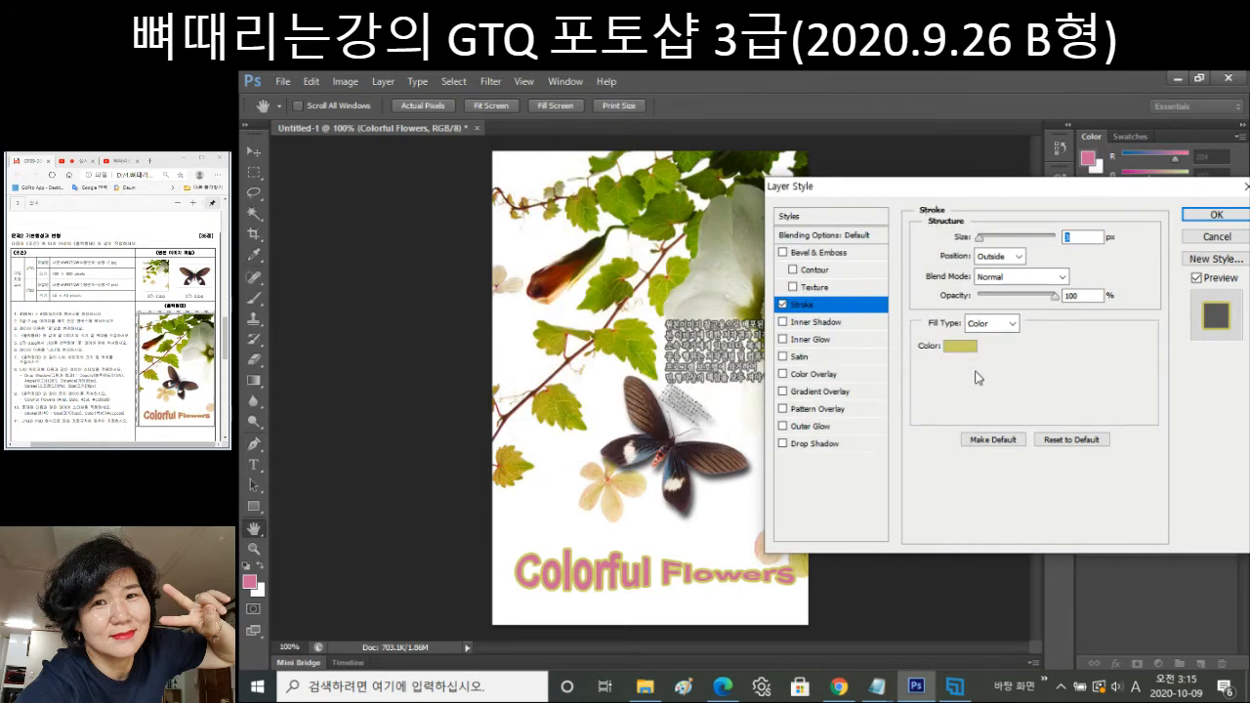
pyautogui.click(1011, 442)
pyautogui.click(1213, 215)
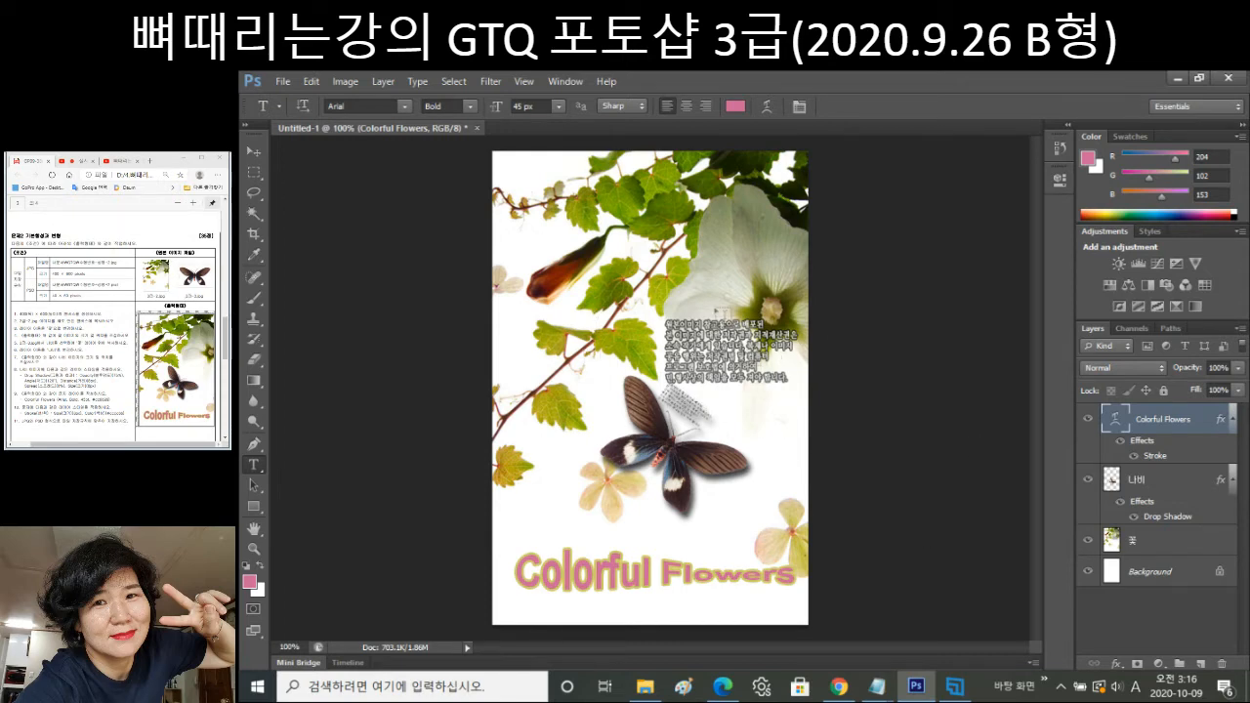
# Stretch the 꽃 flower image slightly wider to the right with Free Transform.
pyautogui.click(1135, 545)
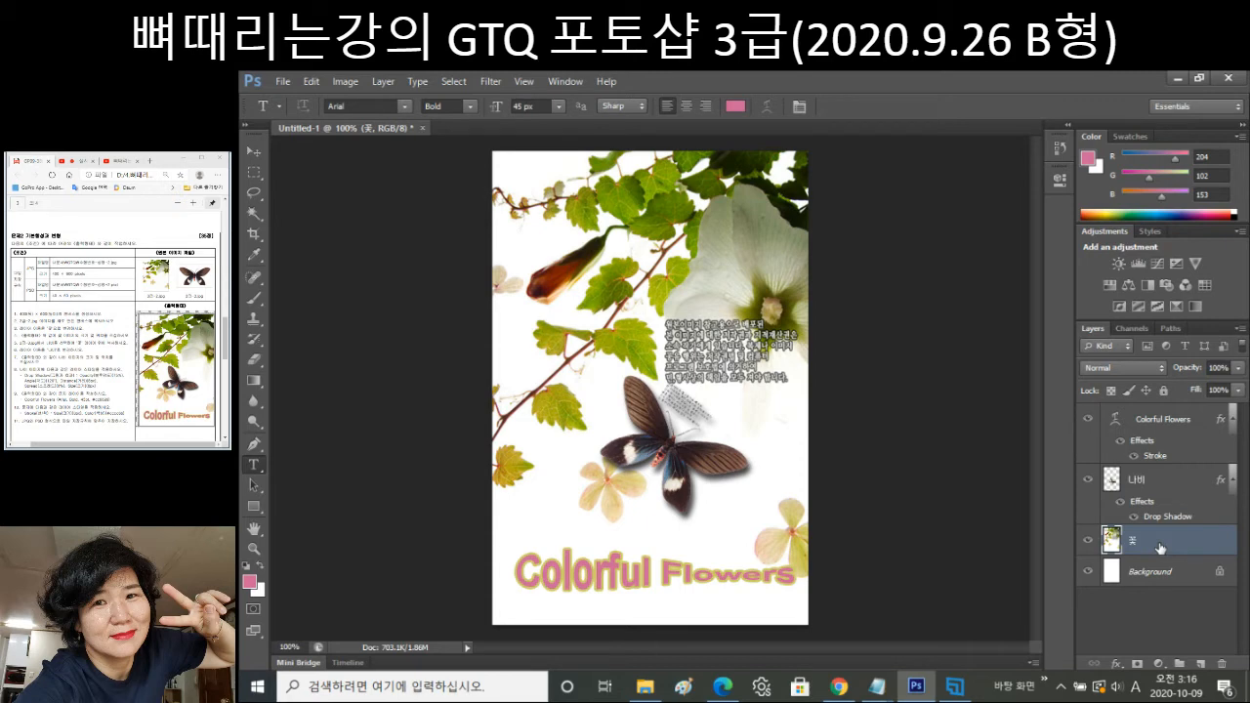
pyautogui.hotkey('ctrl', 't')
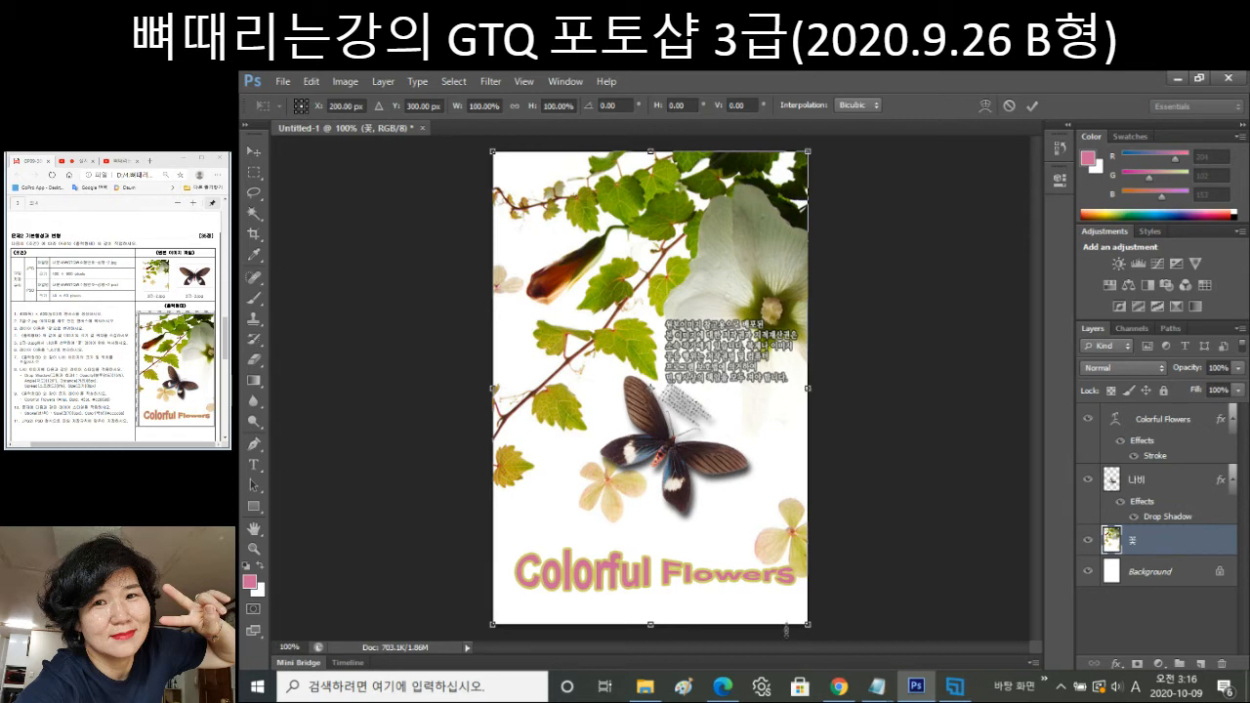
pyautogui.moveTo(808, 388); pyautogui.dragTo(827, 388)
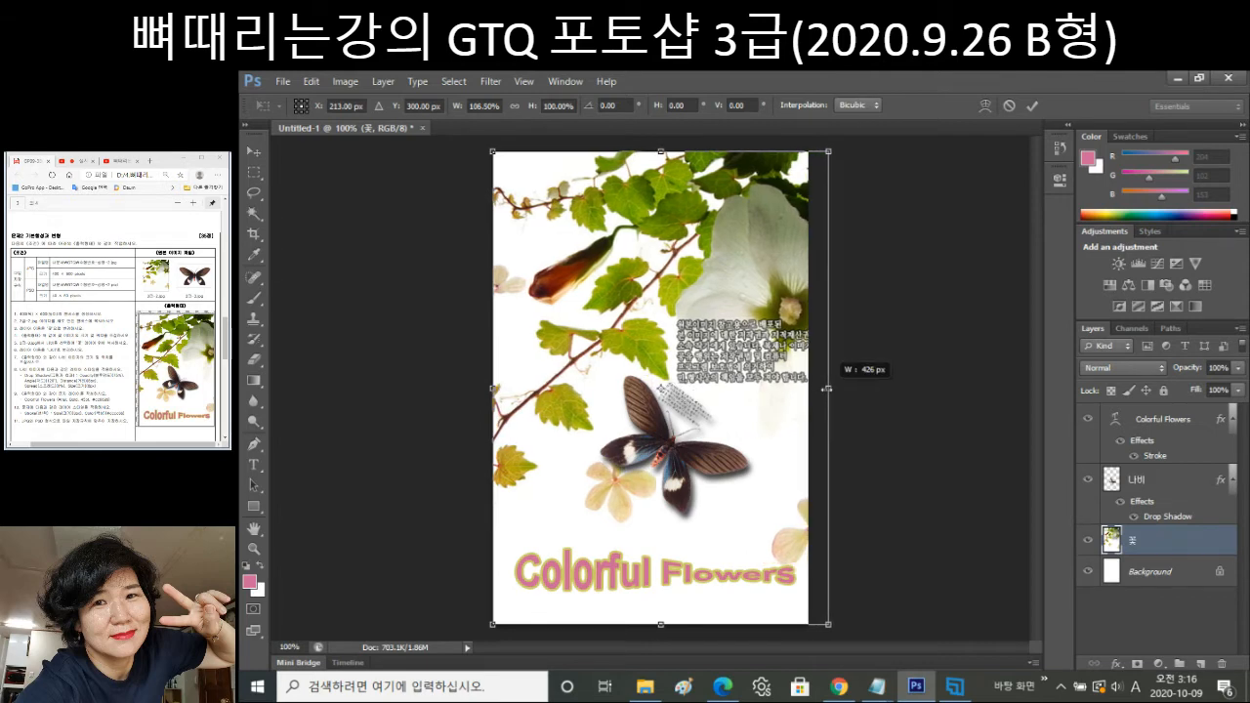
pyautogui.moveTo(827, 389); pyautogui.dragTo(834, 389)
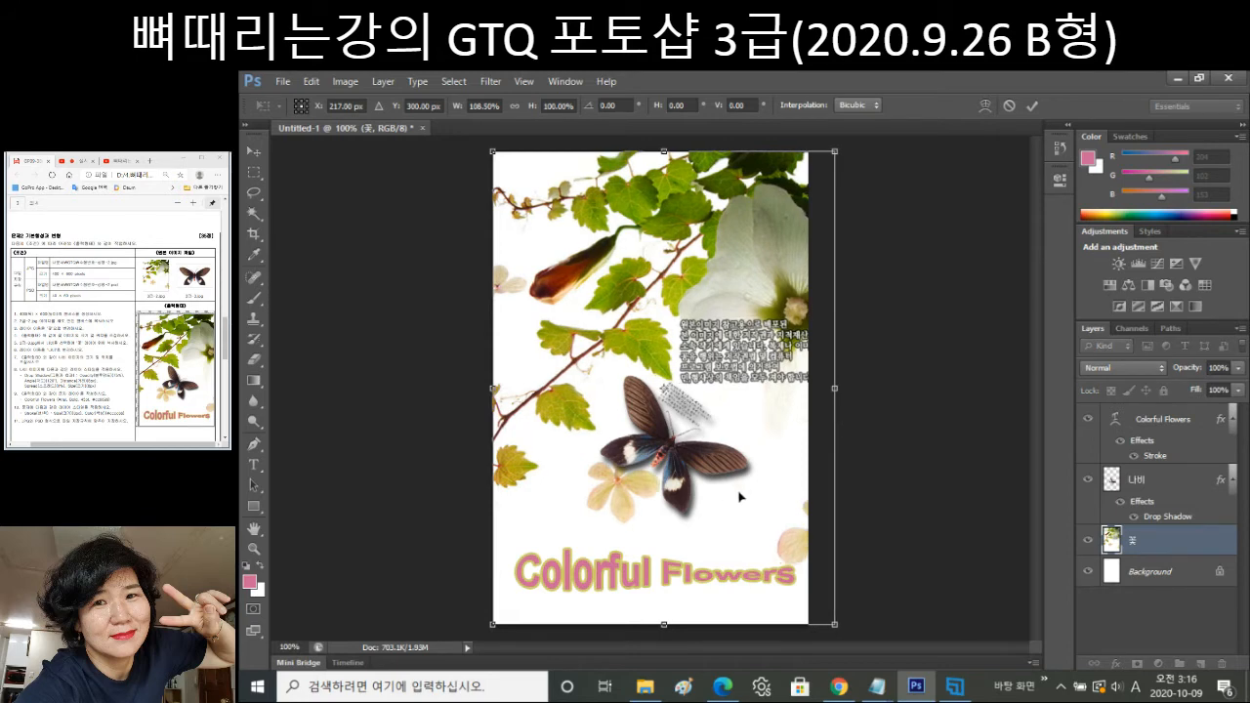
pyautogui.press('Return')
pyautogui.press('t')
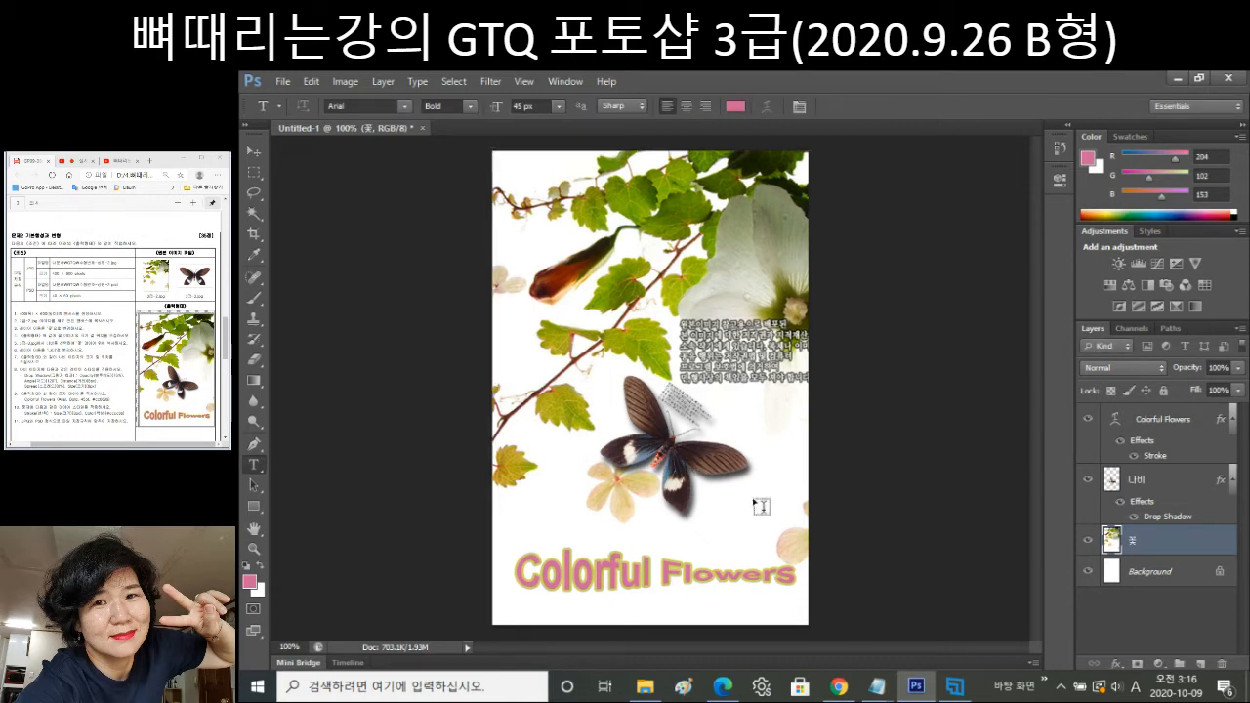
# Select the 나비 butterfly layer, undo its last shape change, and bring up the File menu.
pyautogui.click(1177, 479)
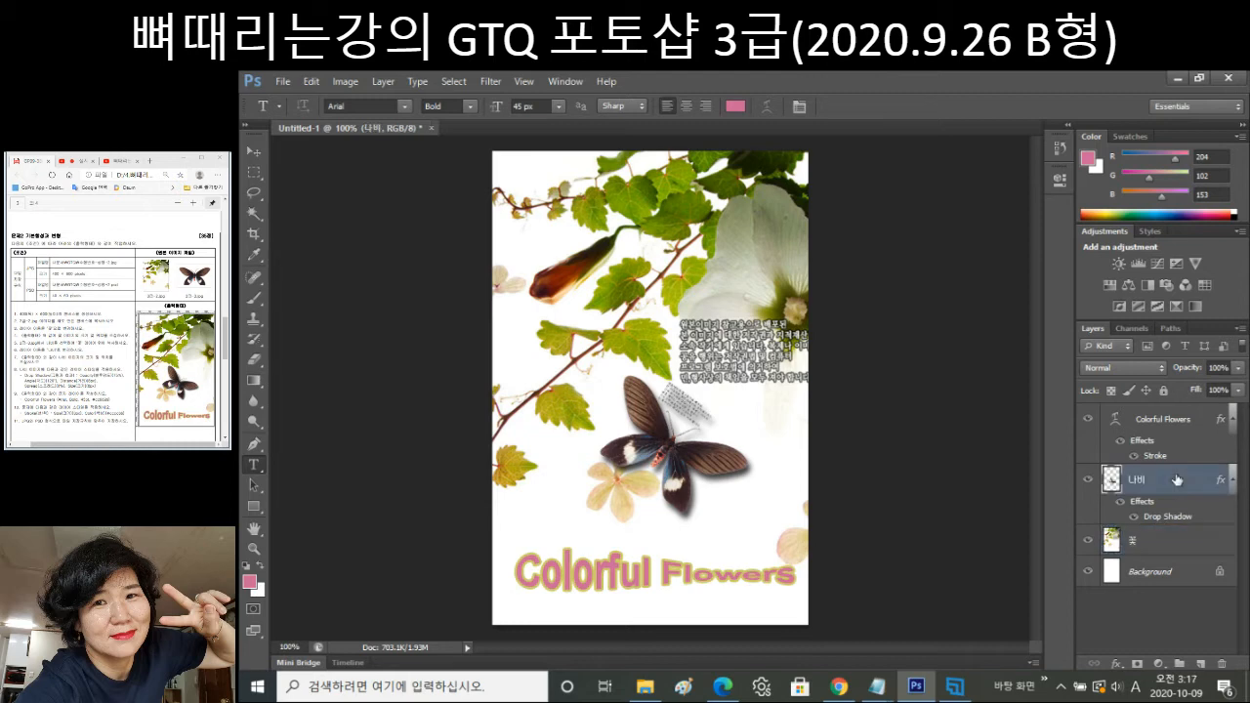
pyautogui.hotkey('ctrl', 'z')
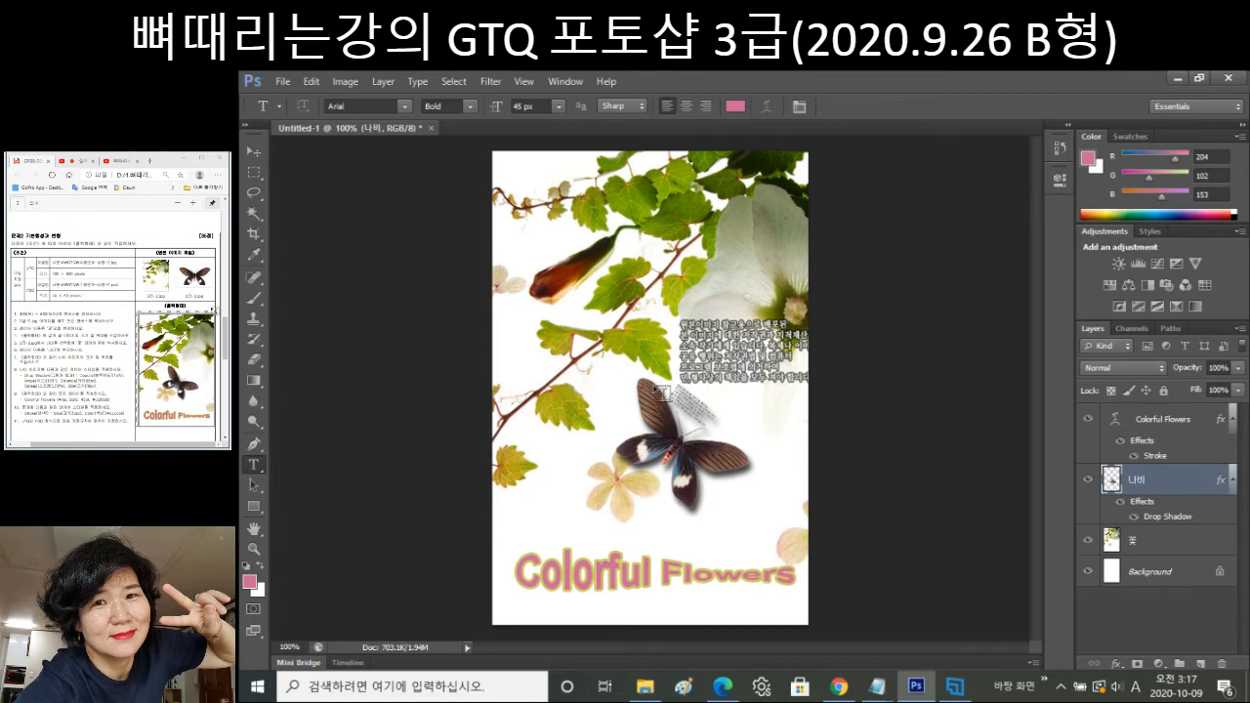
pyautogui.click(283, 82)
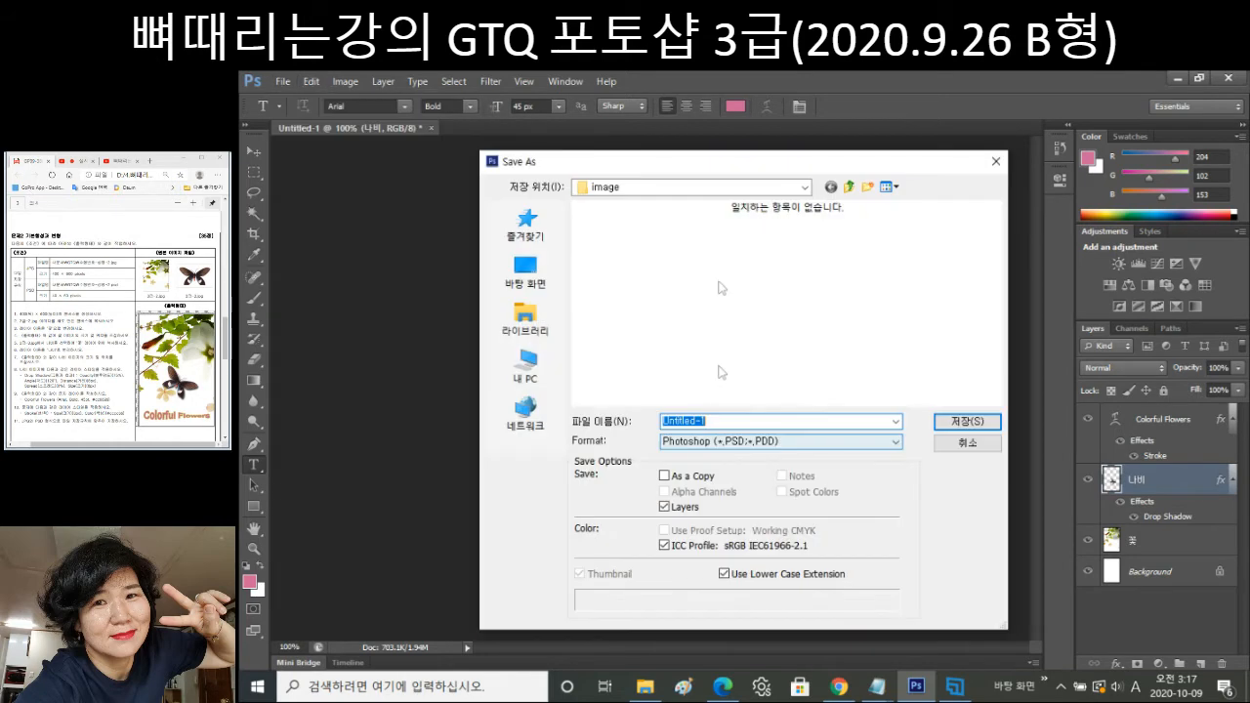
# Save the poster as a JPEG in GTQ, using the exam file name ending in -2.
pyautogui.click(305, 270)
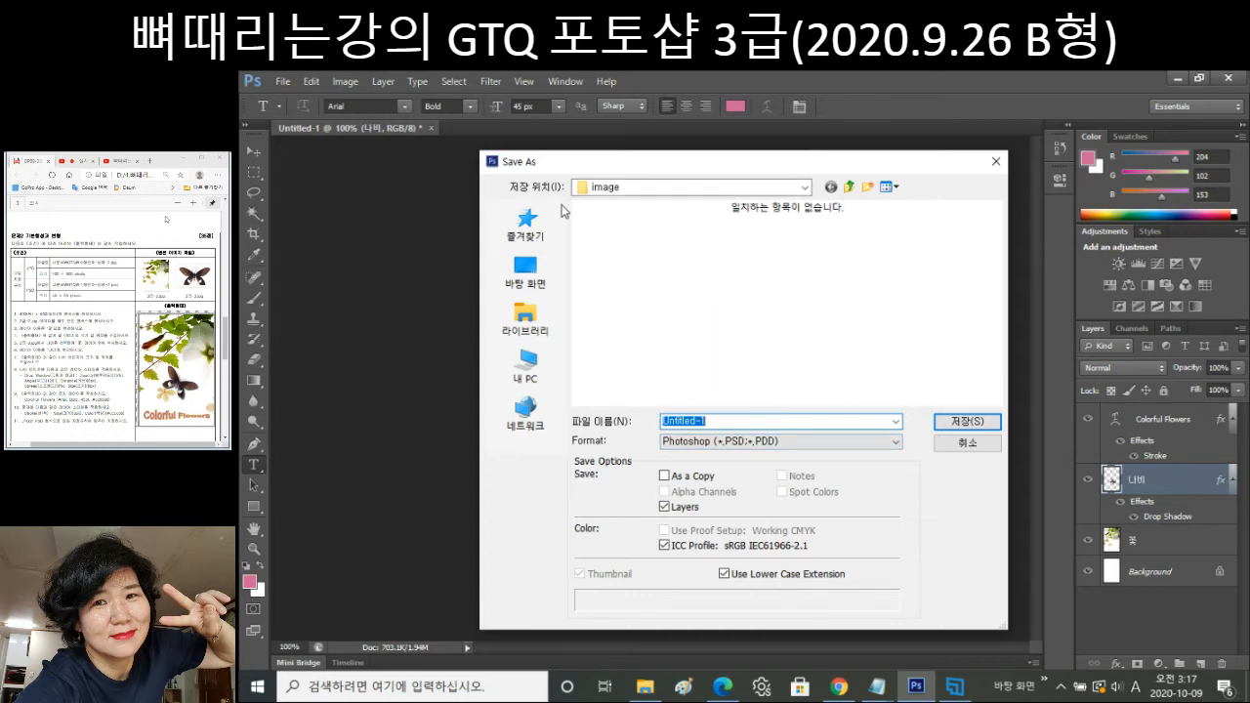
pyautogui.click(847, 192)
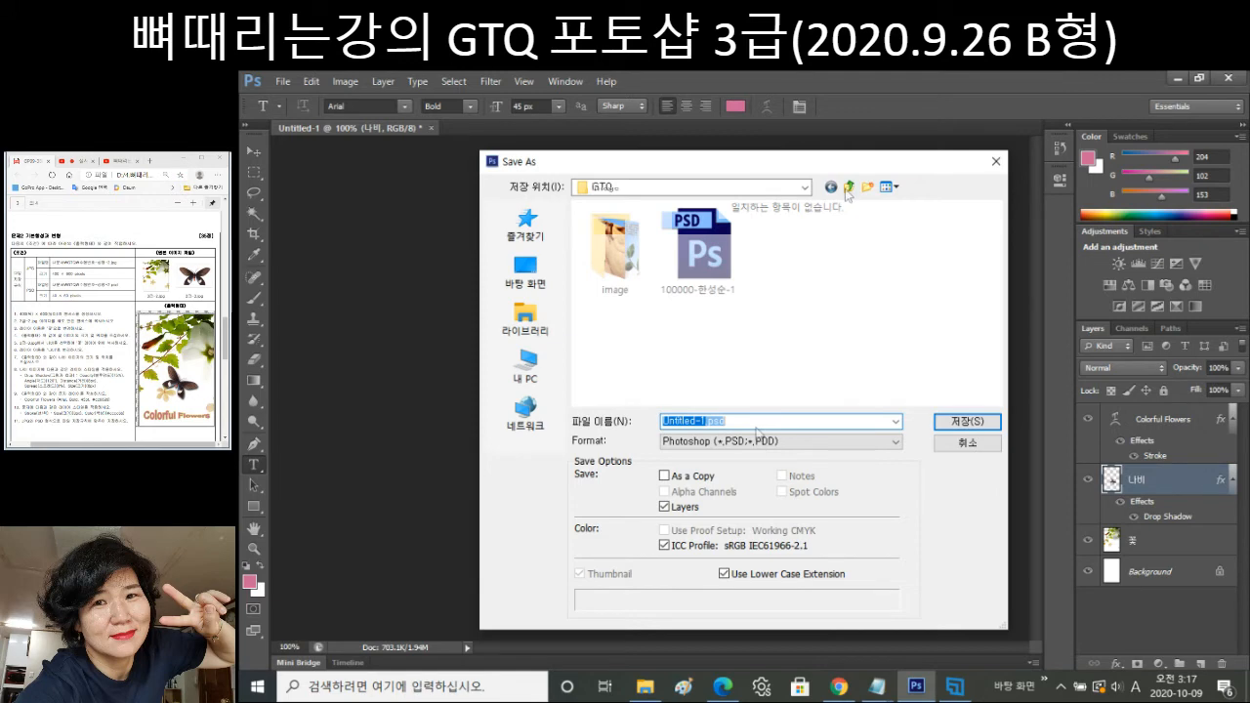
pyautogui.click(698, 249)
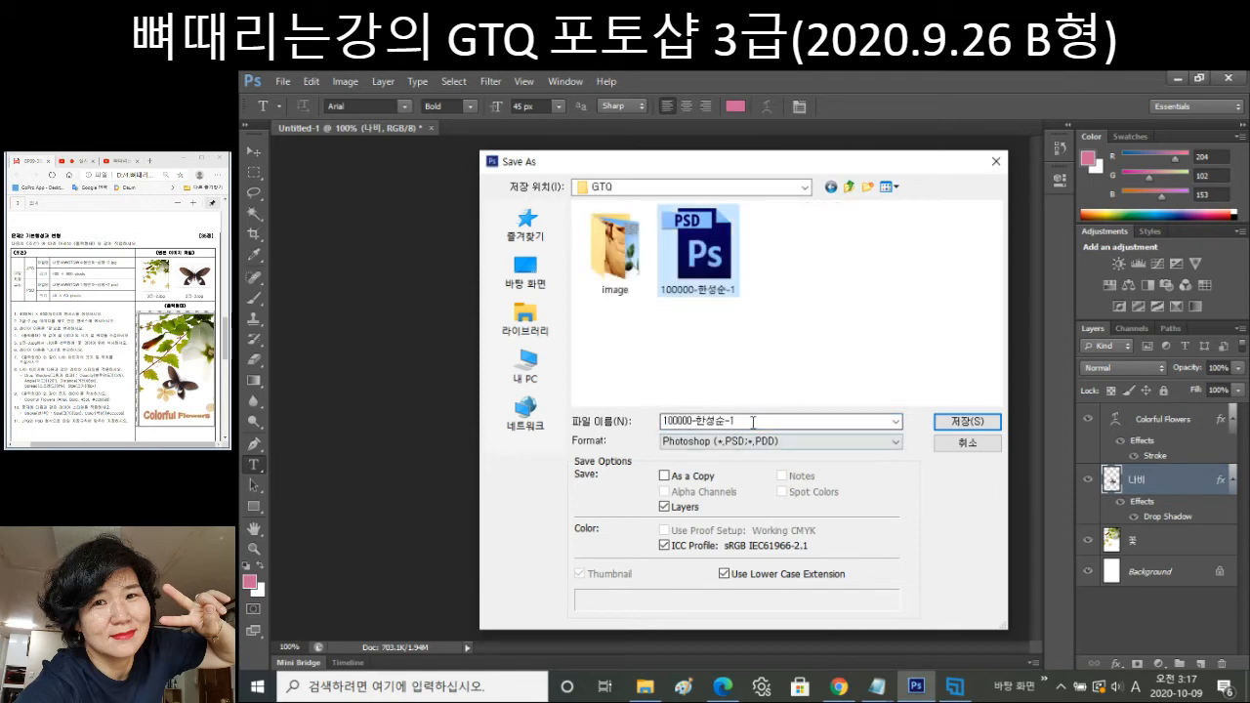
pyautogui.click(753, 422)
pyautogui.click(753, 422)
pyautogui.press('BackSpace')
pyautogui.write('2')
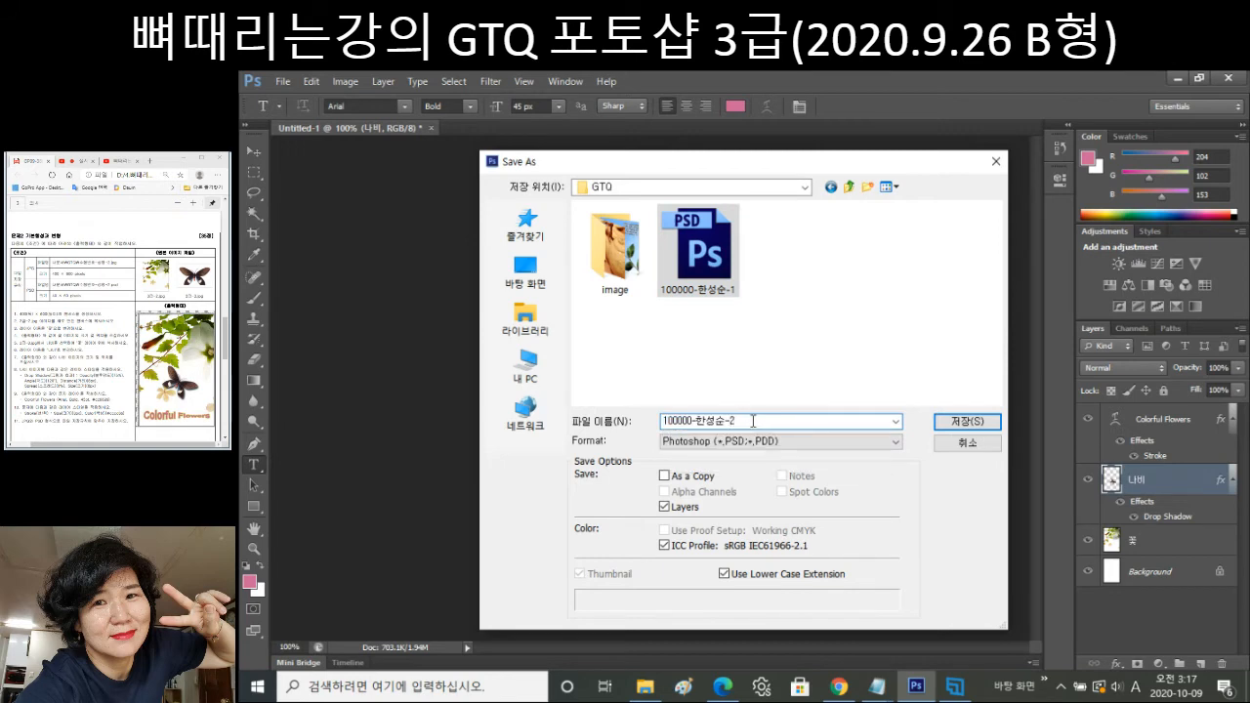
pyautogui.click(840, 443)
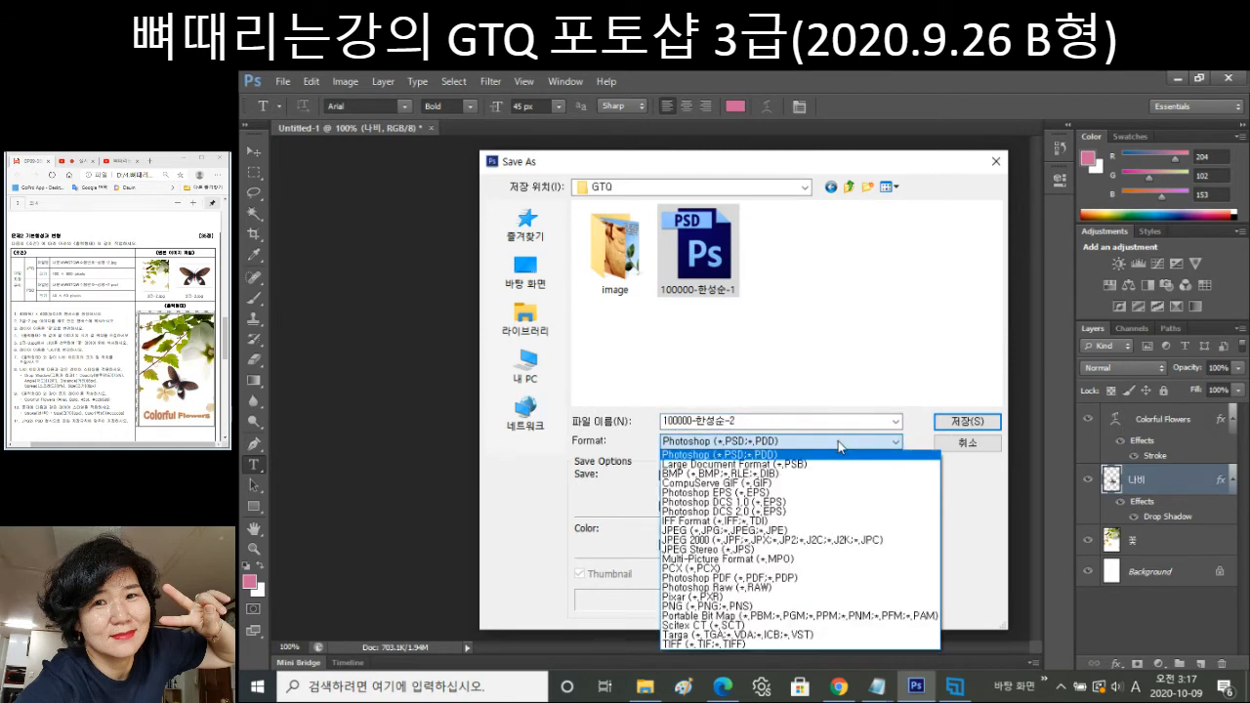
pyautogui.click(758, 531)
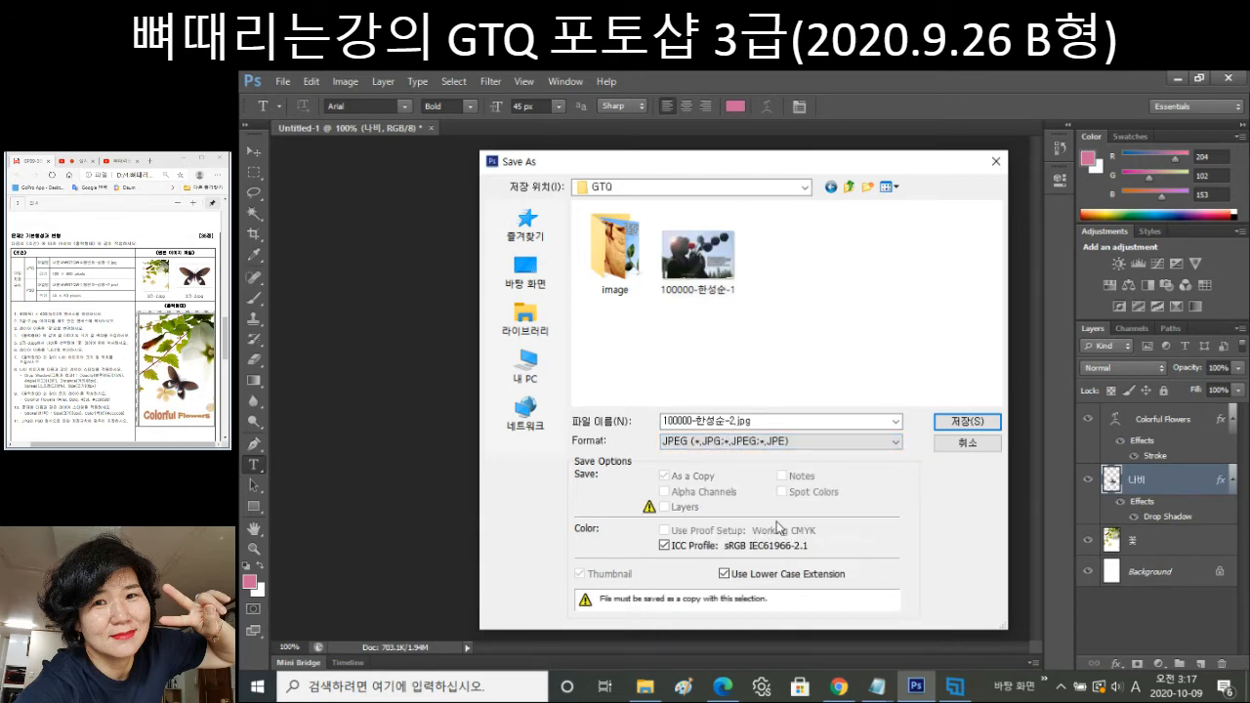
pyautogui.click(967, 423)
pyautogui.click(836, 224)
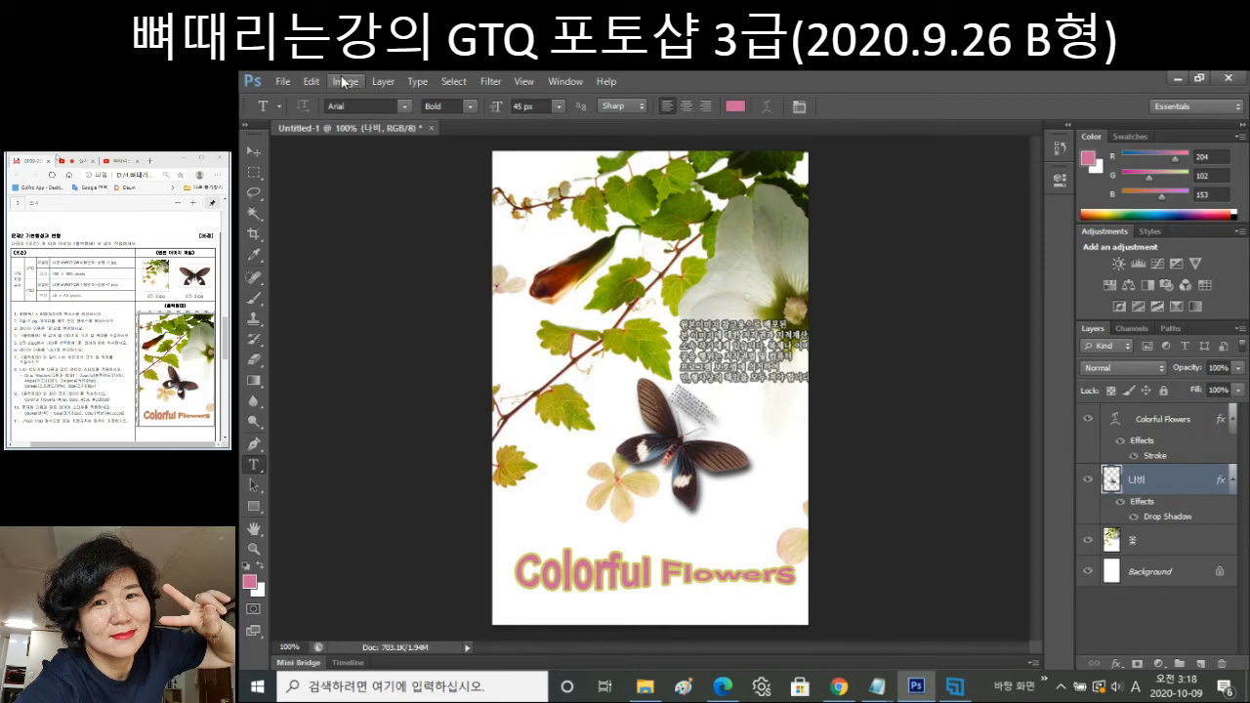
# Resize the image to 40 × 60 pixels in Image Size.
pyautogui.click(344, 82)
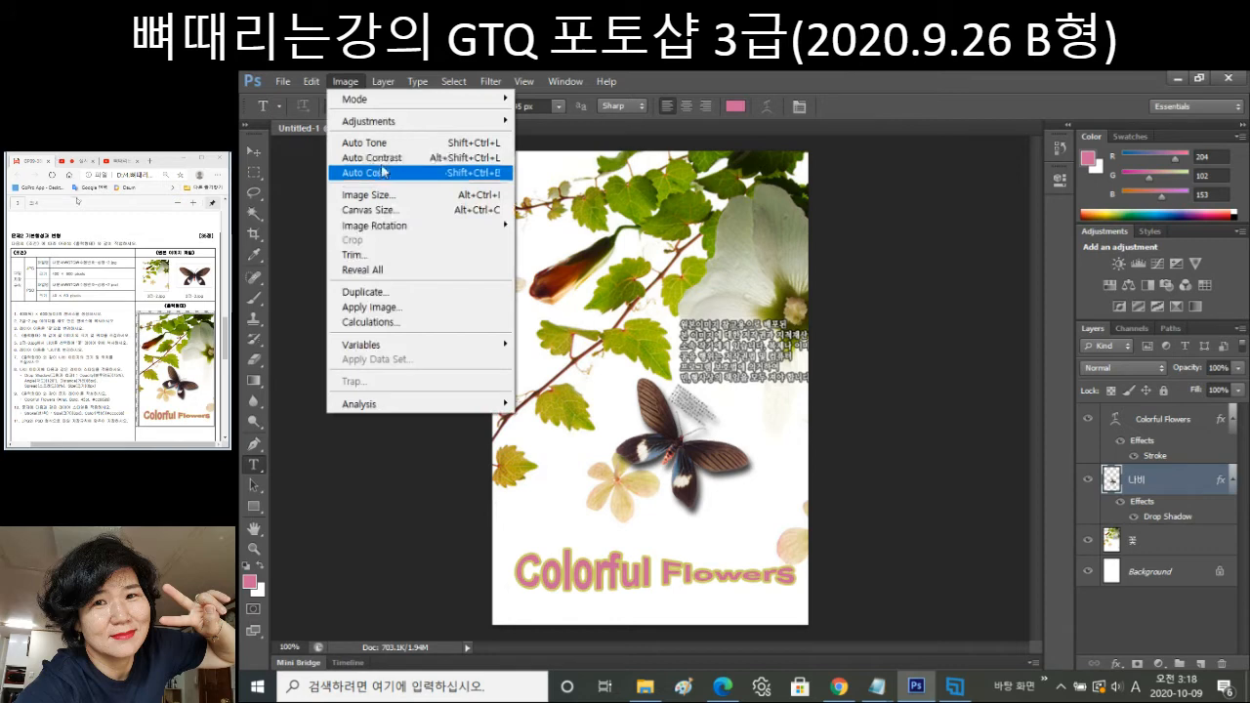
pyautogui.moveTo(309, 84)
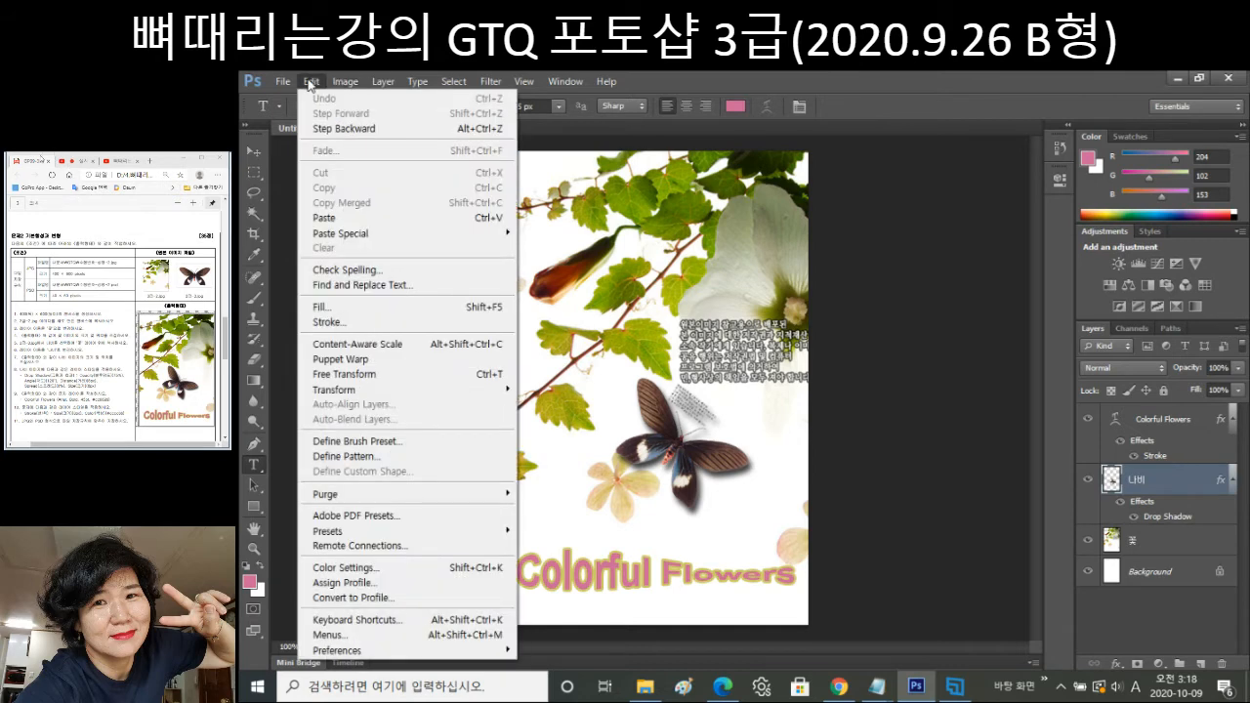
pyautogui.click(367, 194)
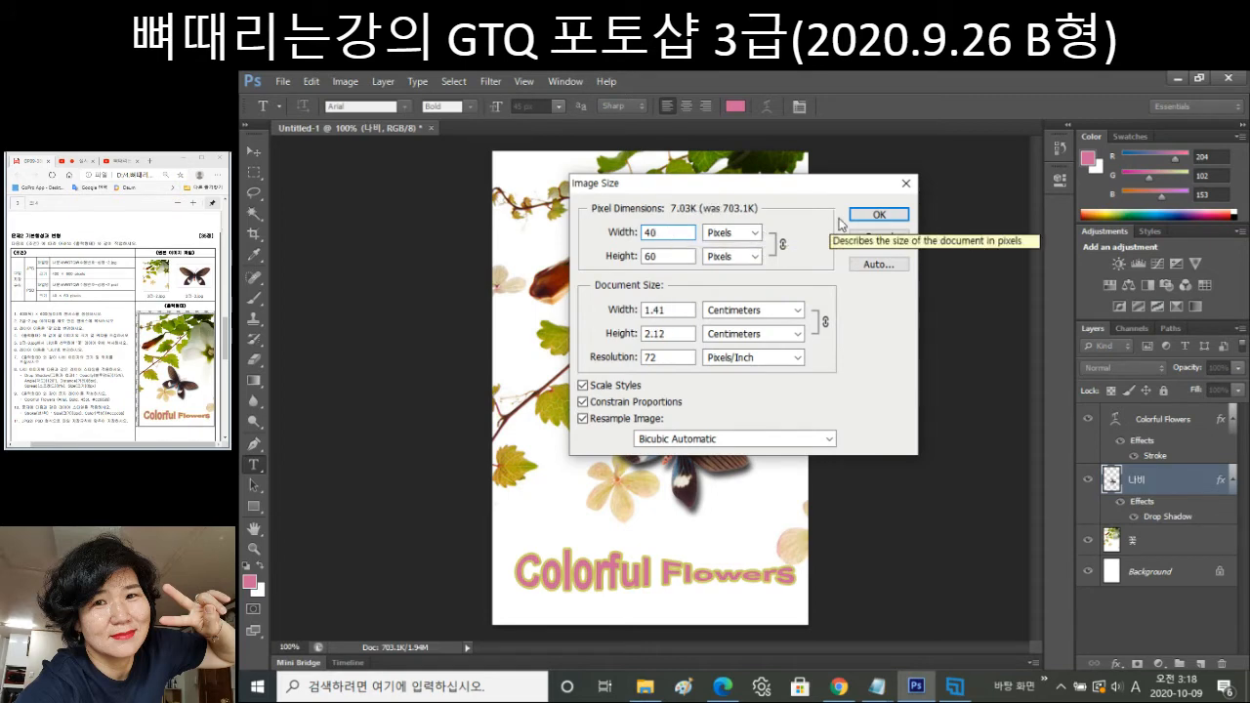
pyautogui.click(876, 215)
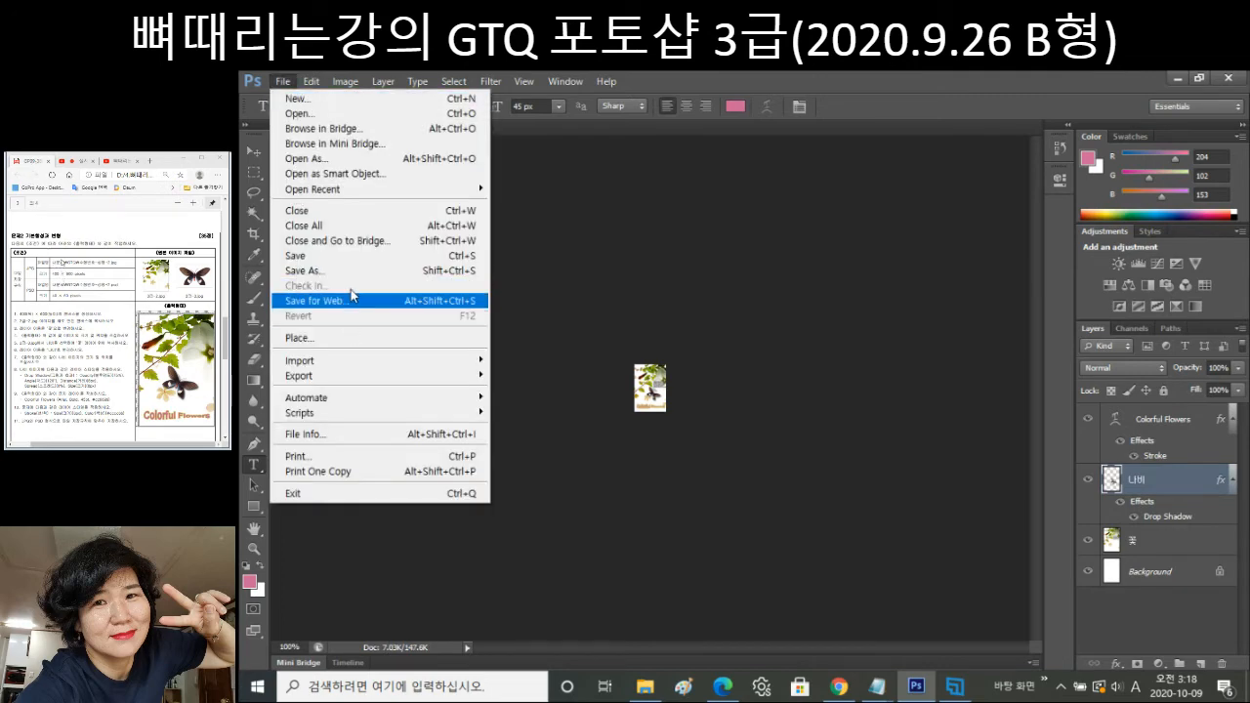
# Save the resized image as a PSD in GTQ under the -2 exam name, then close it.
pyautogui.click(308, 271)
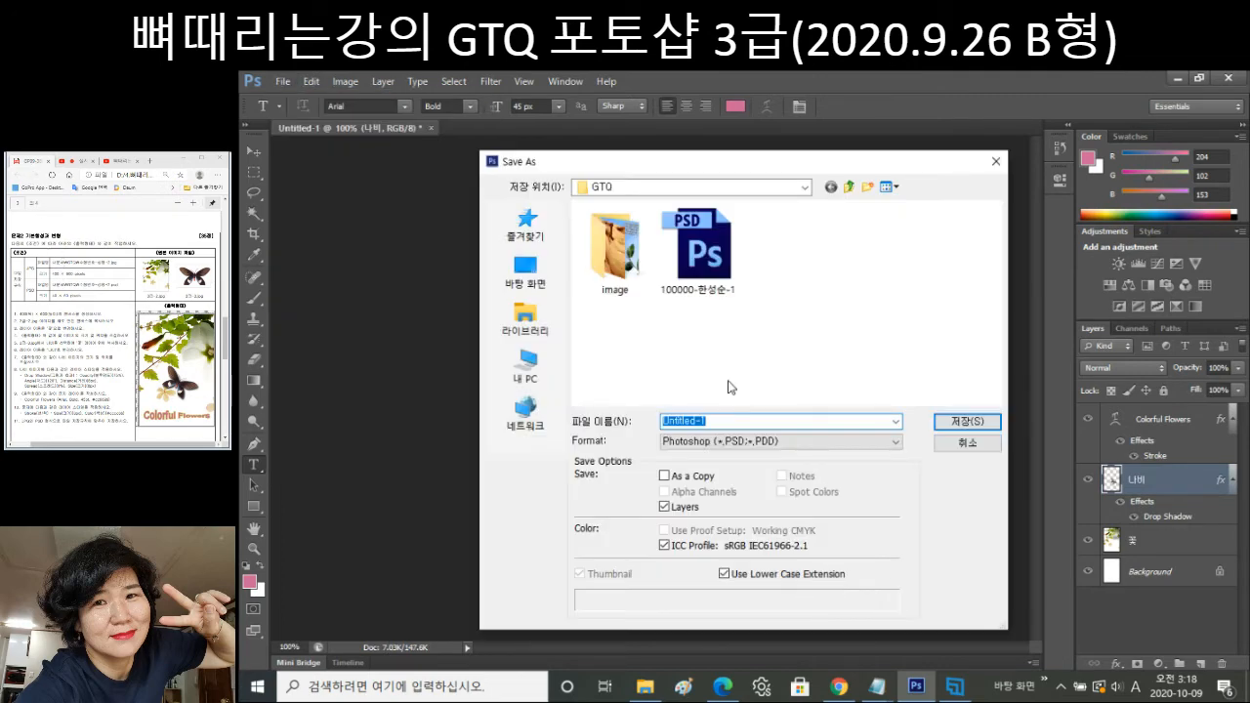
pyautogui.click(723, 273)
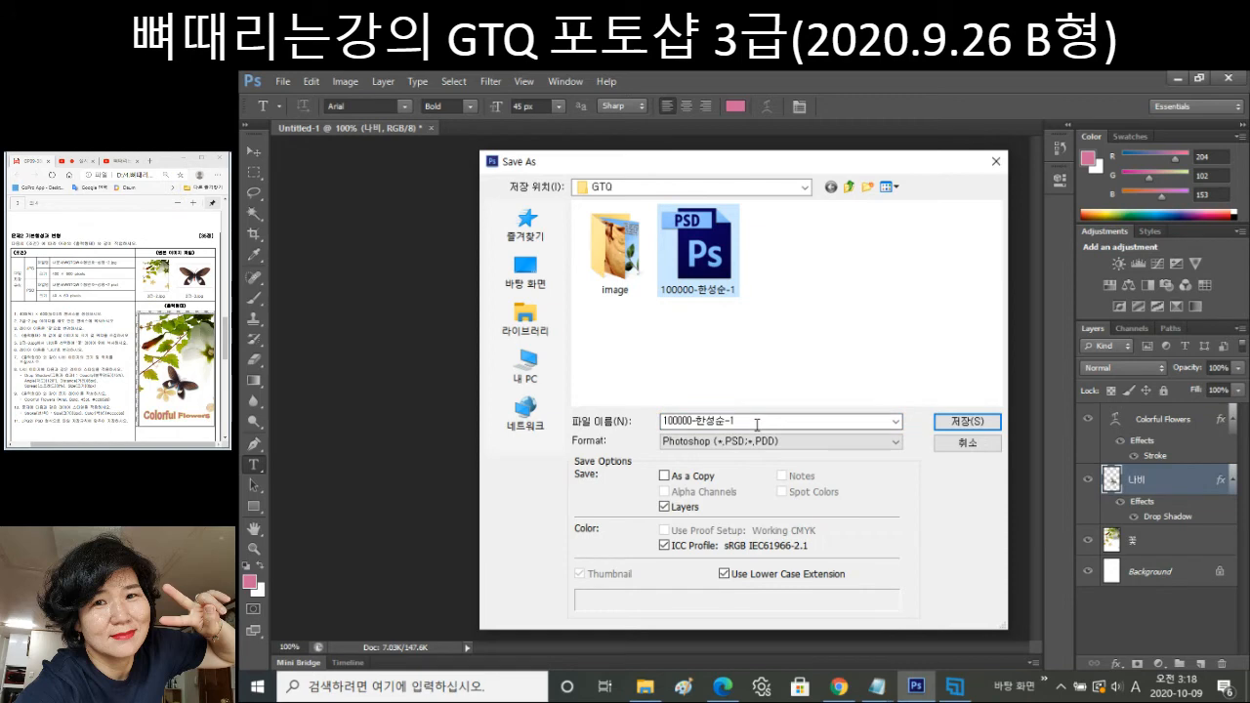
pyautogui.doubleClick(757, 422)
pyautogui.click(756, 422)
pyautogui.press('BackSpace')
pyautogui.write('2')
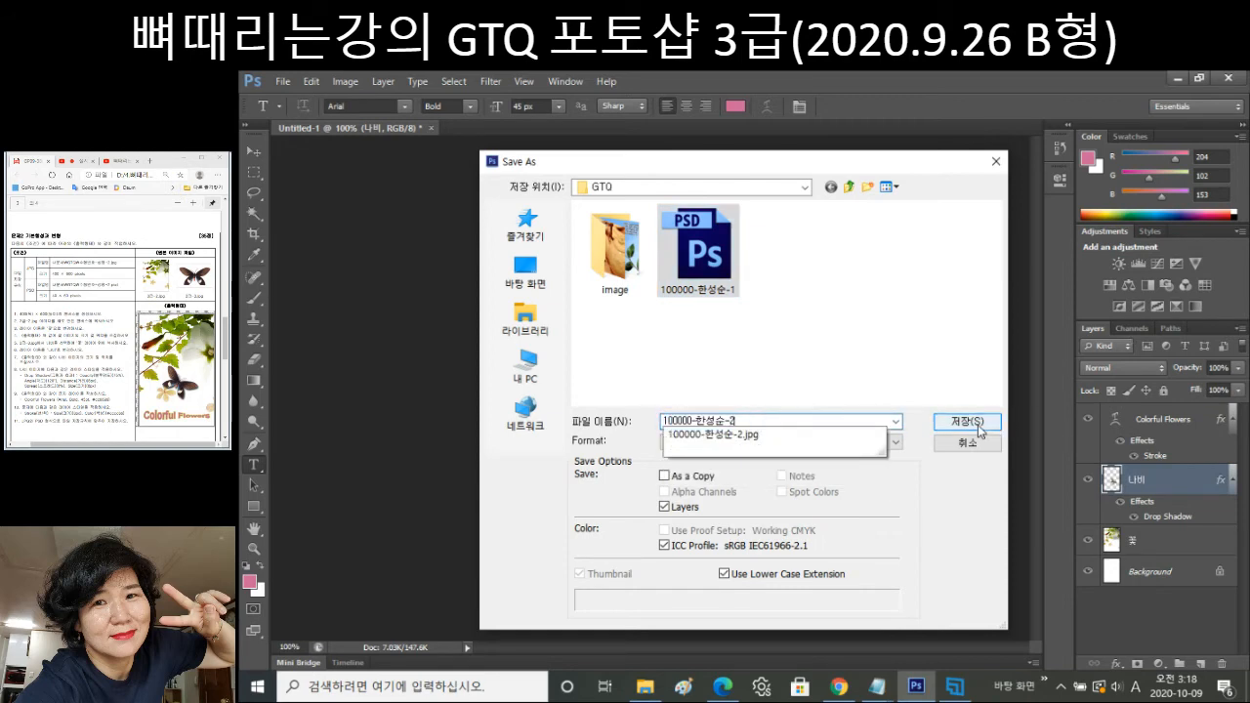
pyautogui.click(980, 425)
pyautogui.click(980, 425)
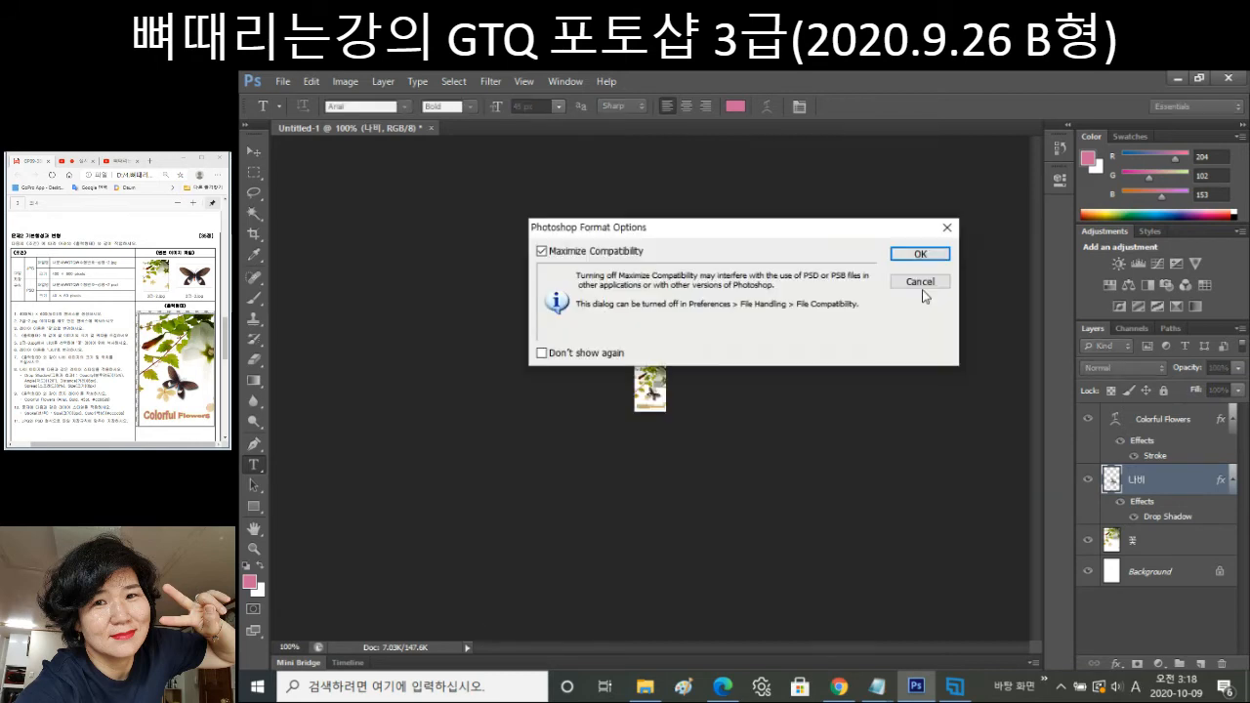
pyautogui.click(920, 254)
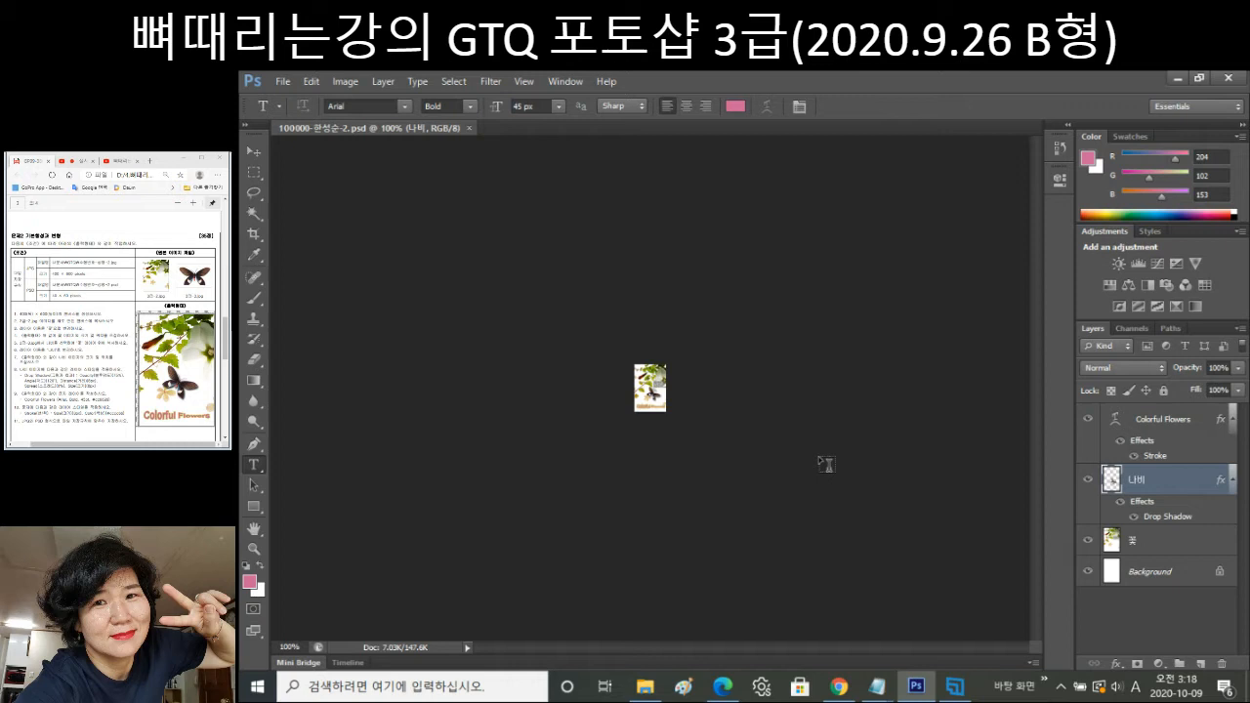
pyautogui.click(469, 128)
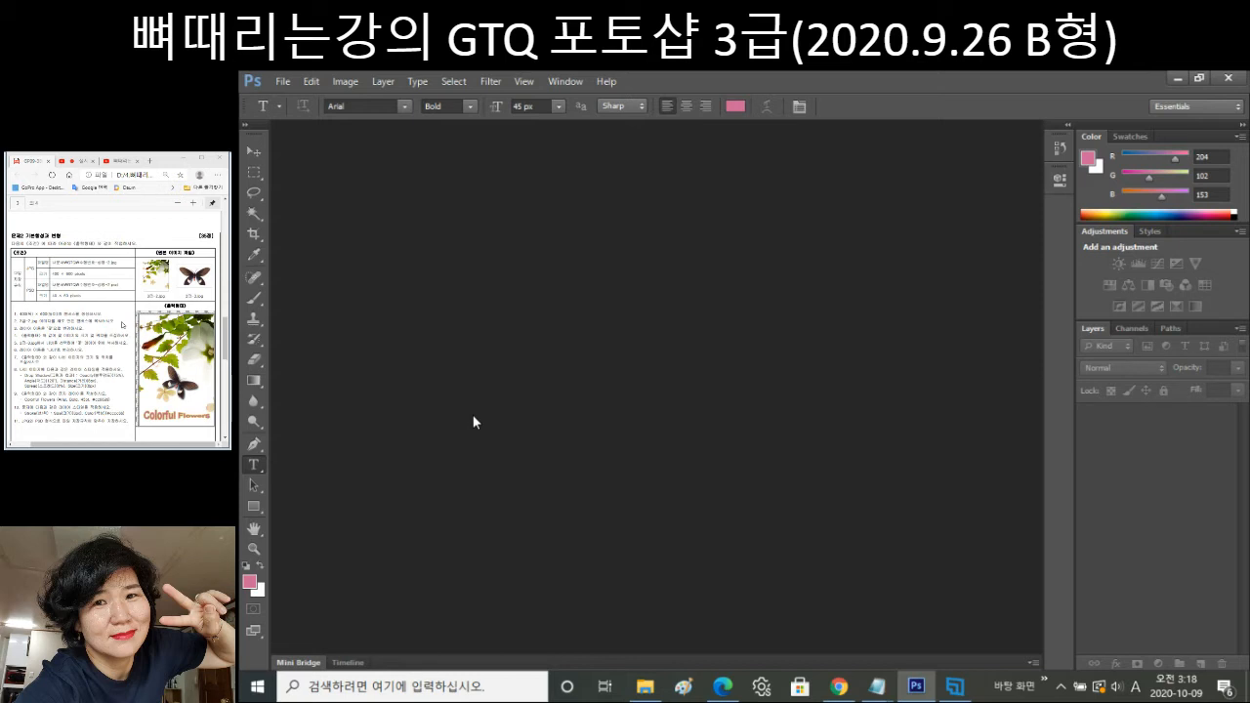
# Create a new white document 400 pixels wide by 600 pixels tall.
pyautogui.click(283, 81)
pyautogui.click(284, 100)
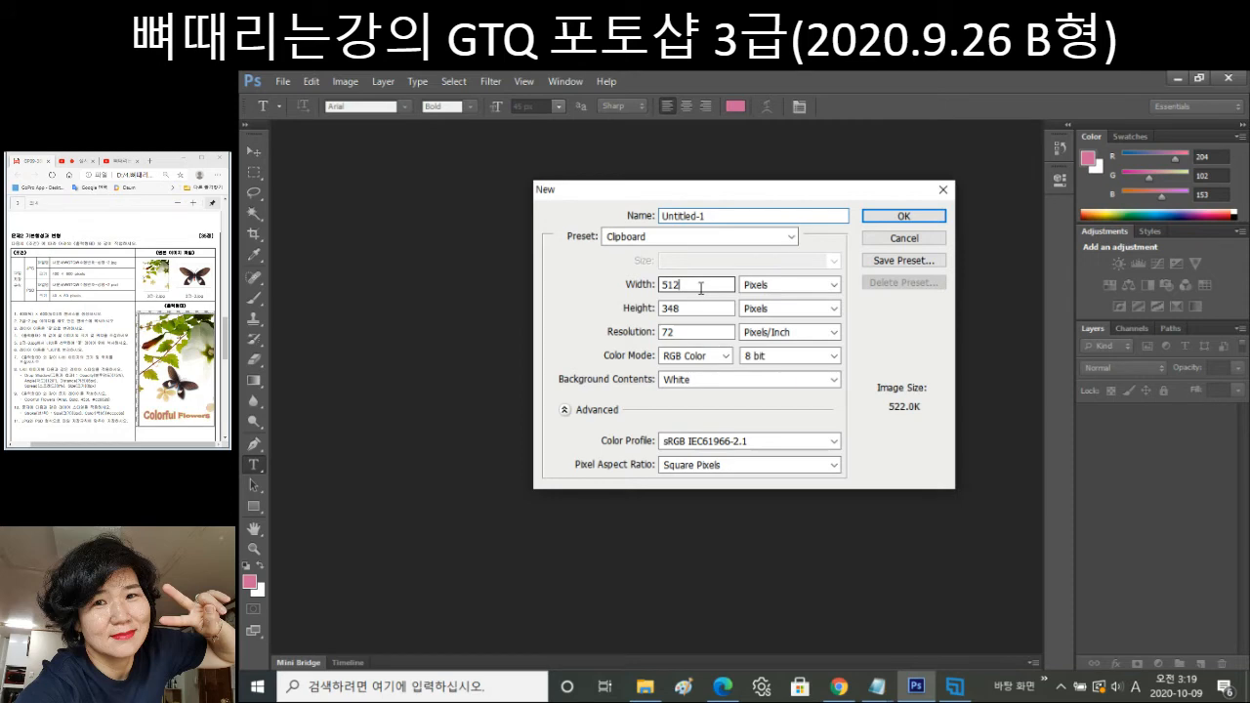
pyautogui.doubleClick(701, 288)
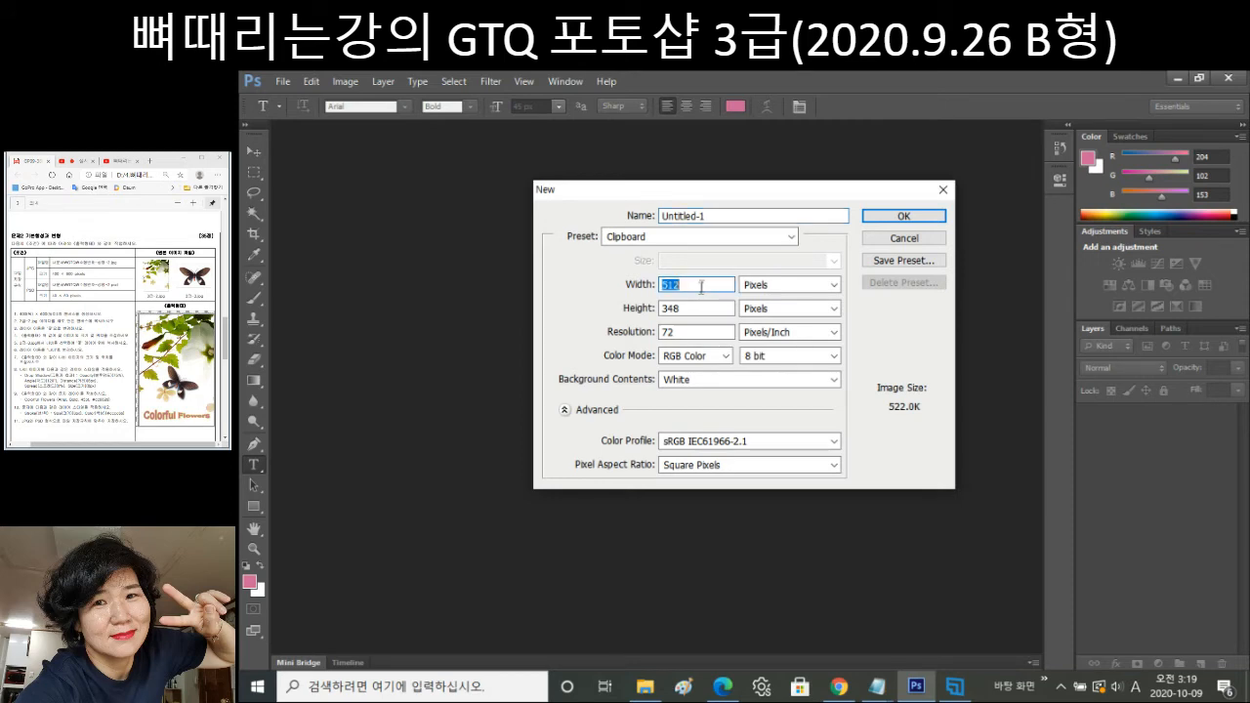
pyautogui.write('400')
pyautogui.press('Tab')
pyautogui.write('4')
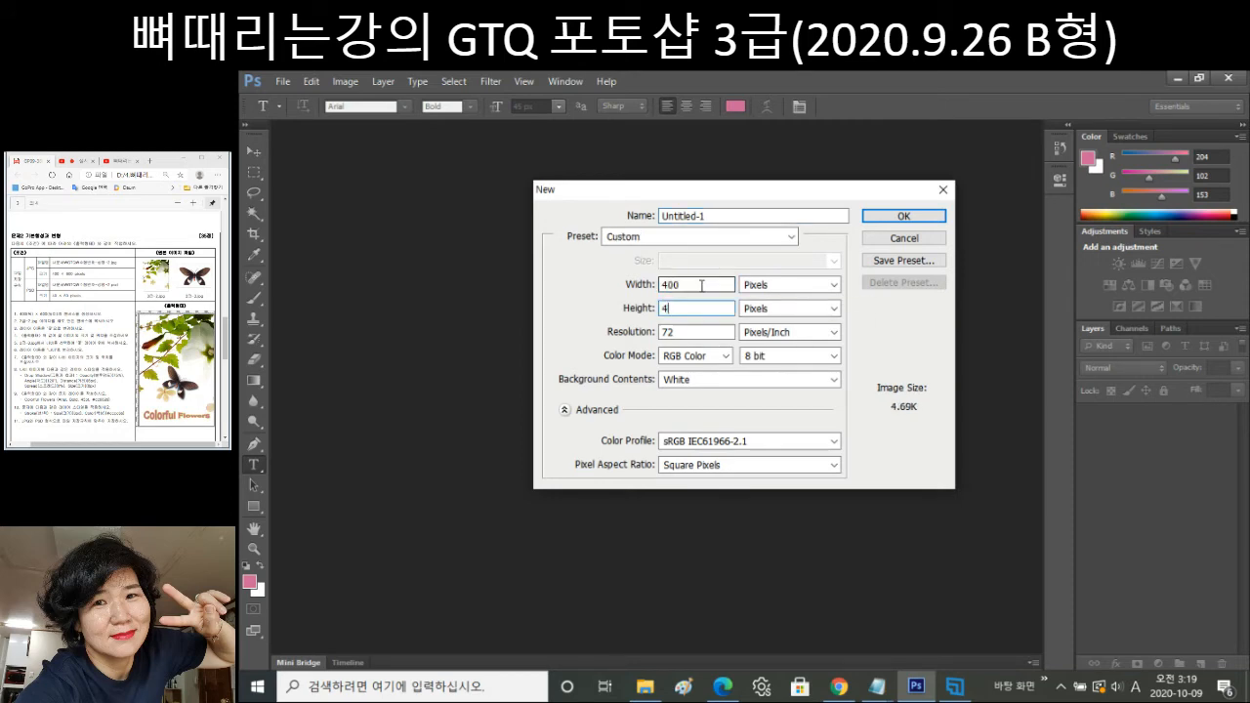
pyautogui.write('00')
pyautogui.click(884, 218)
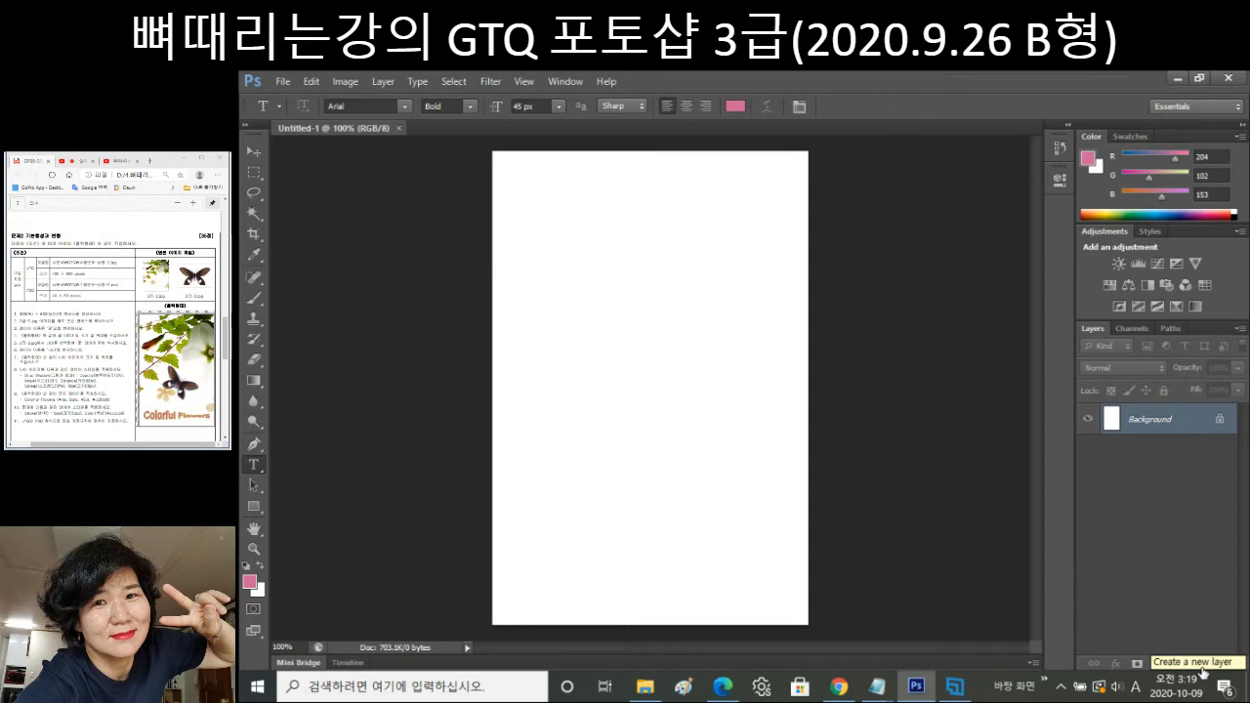
# Add an empty layer above Background and rename it 배경색.
pyautogui.click(1202, 669)
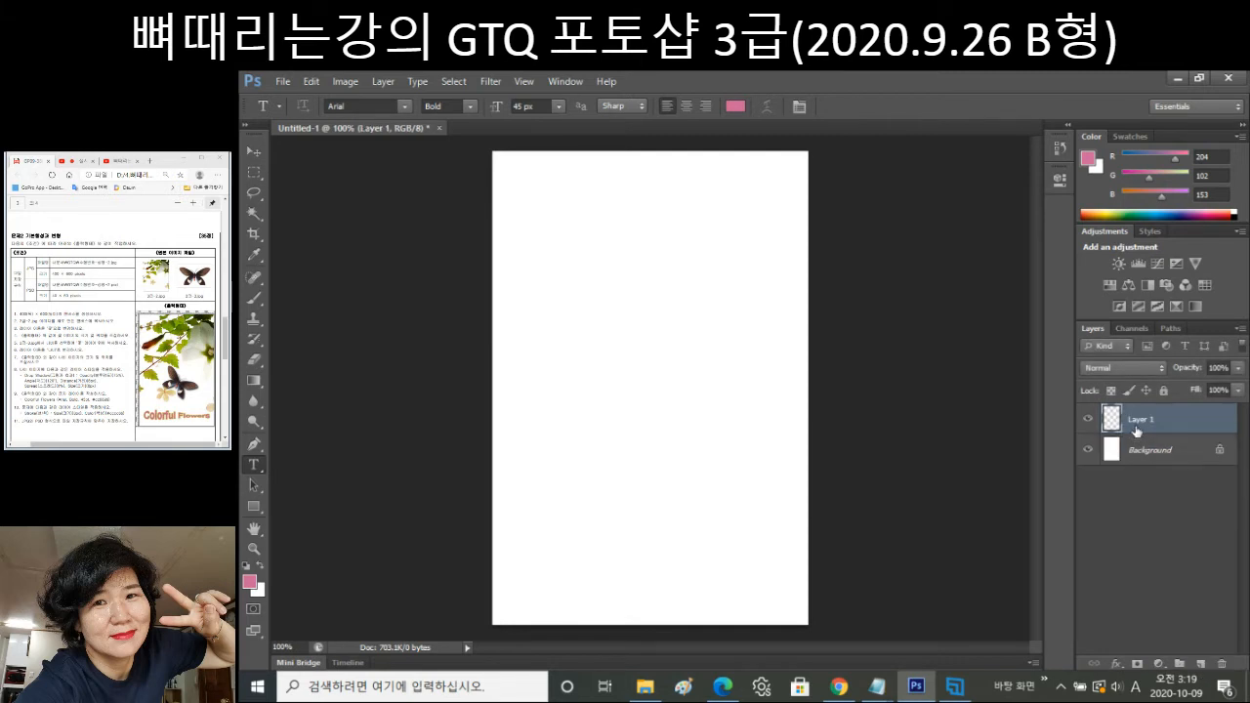
pyautogui.doubleClick(1138, 420)
pyautogui.write('go')
pyautogui.press('BackSpace')
pyautogui.press('BackSpace')
pyautogui.write('배경')
pyautogui.press('Return')
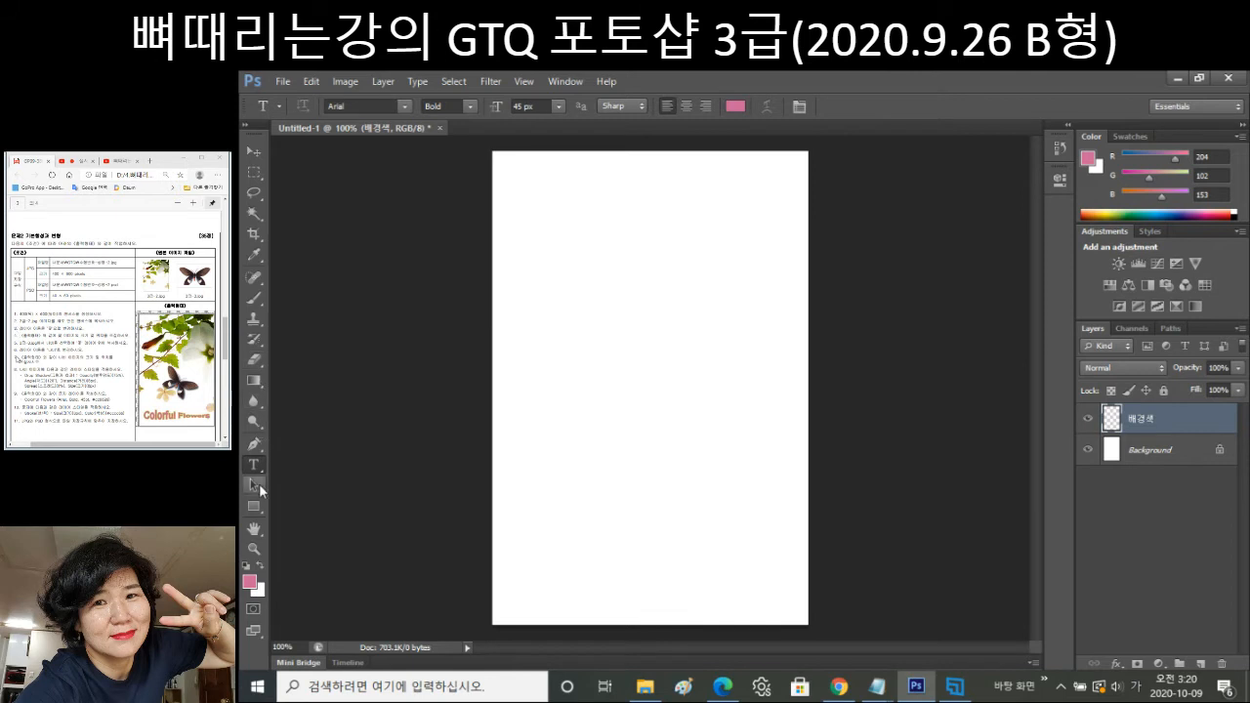
# Select the Gradient tool and bring up the Gradient Editor.
pyautogui.click(253, 380)
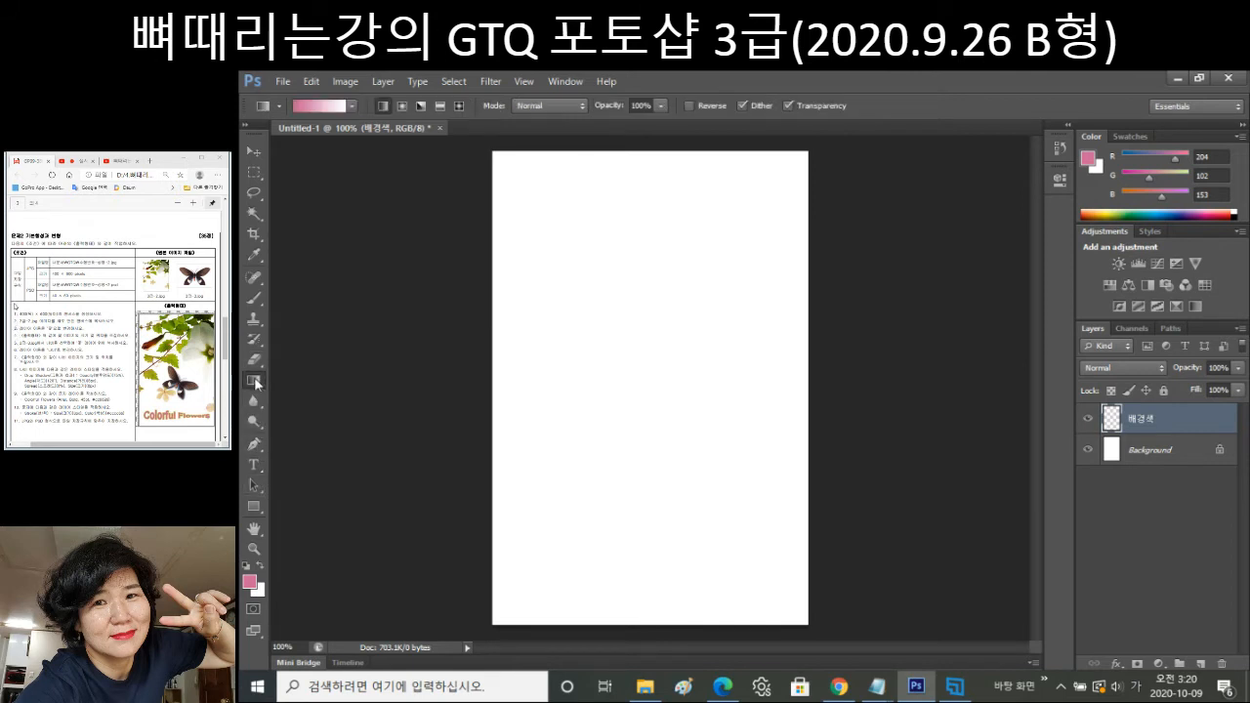
pyautogui.rightClick(256, 382)
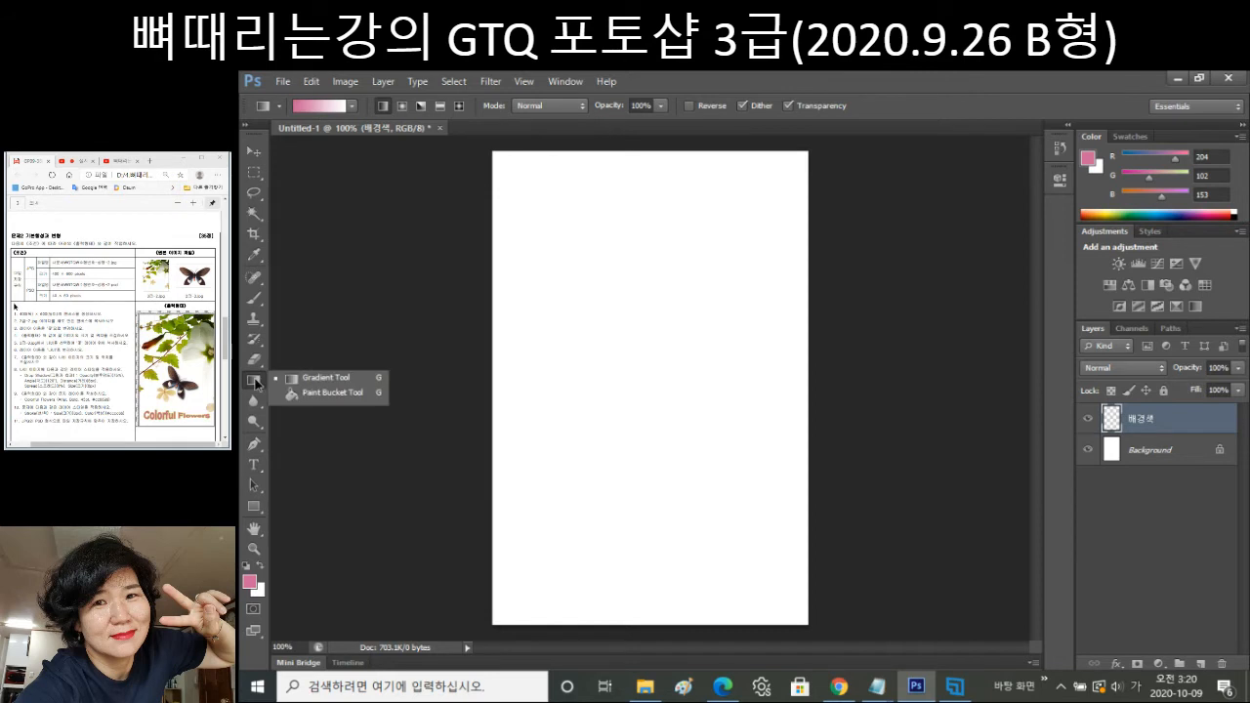
pyautogui.click(327, 382)
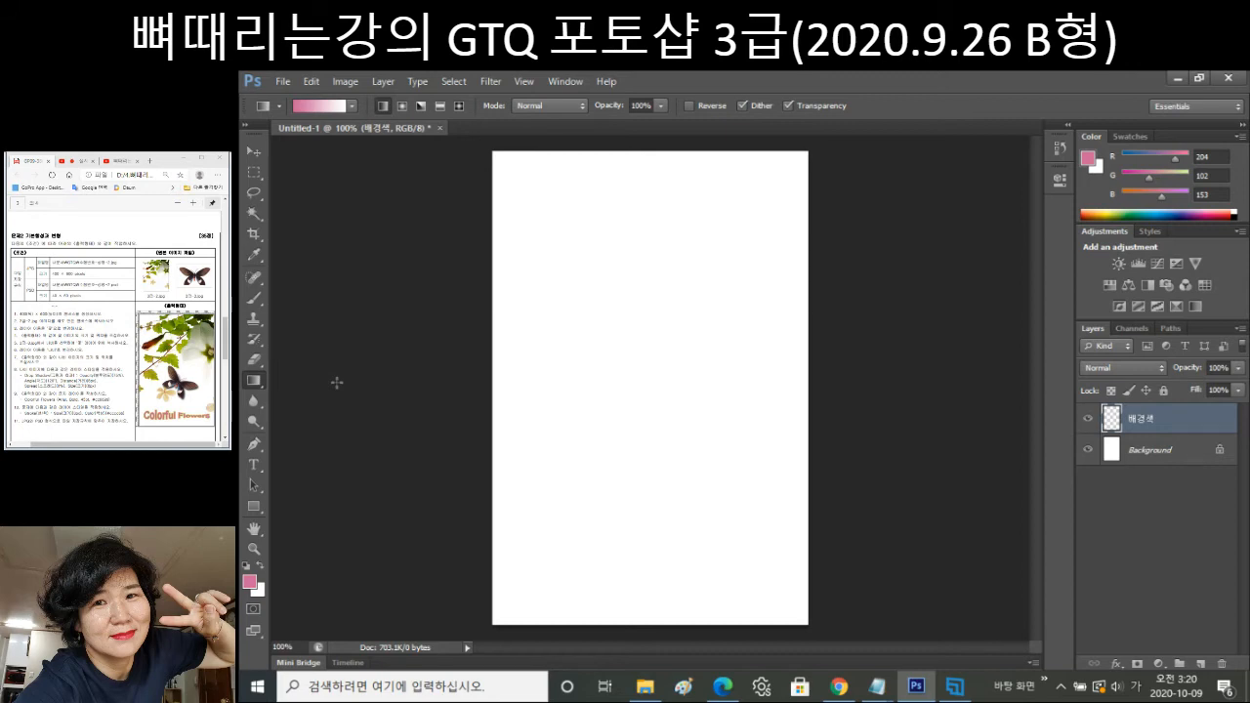
pyautogui.click(319, 105)
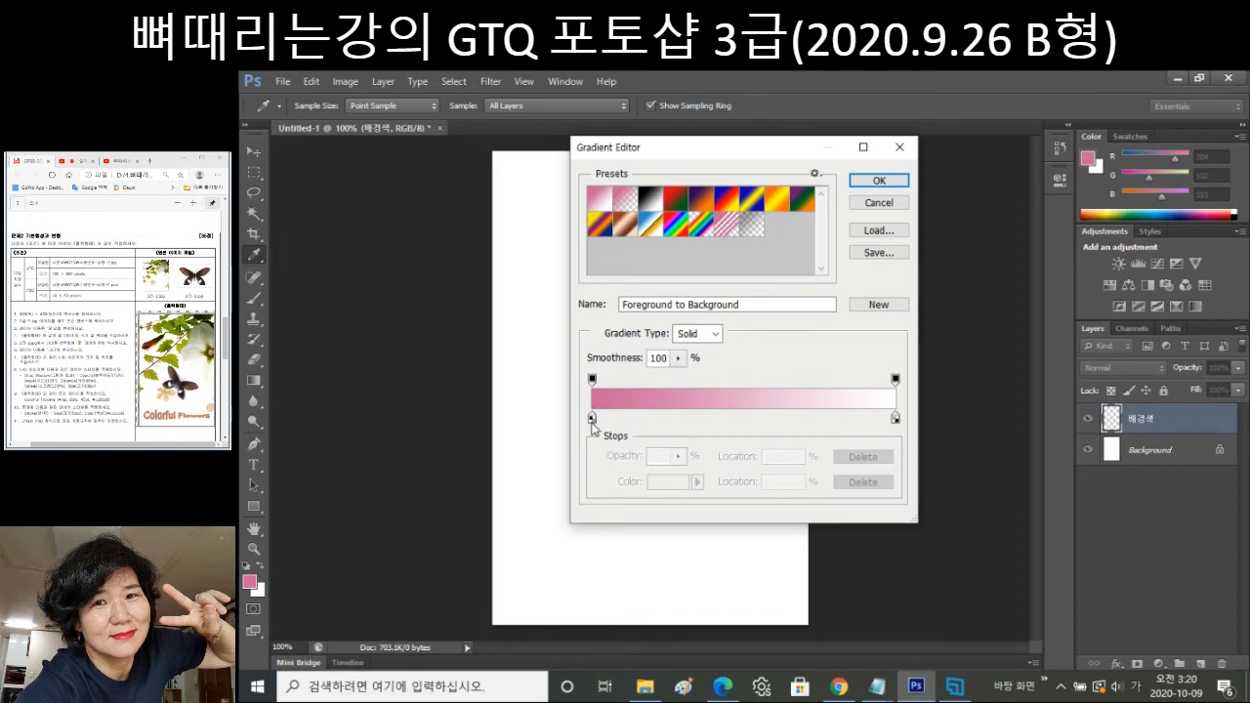
# Set the gradient's left stop to ffffff and its right stop to cc9999.
pyautogui.doubleClick(591, 420)
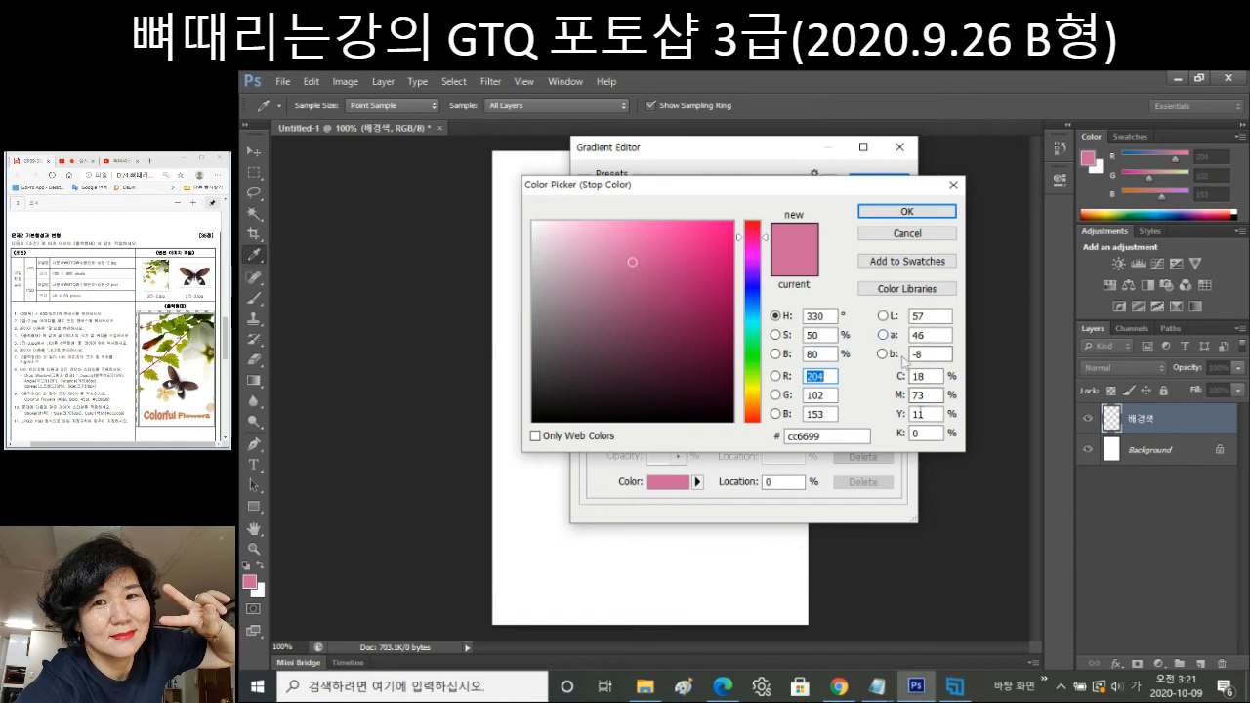
pyautogui.click(791, 435)
pyautogui.write('ㅁㅁㅁ')
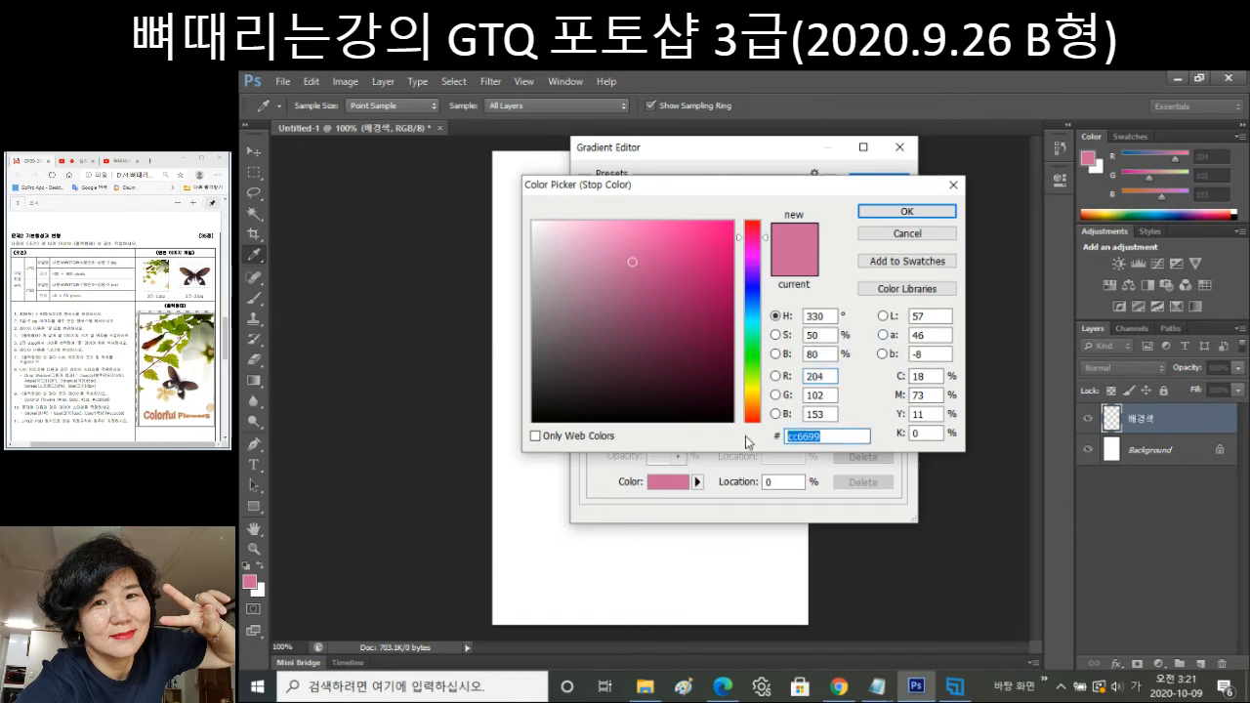
pyautogui.press('BackSpace')
pyautogui.press('BackSpace')
pyautogui.press('BackSpace')
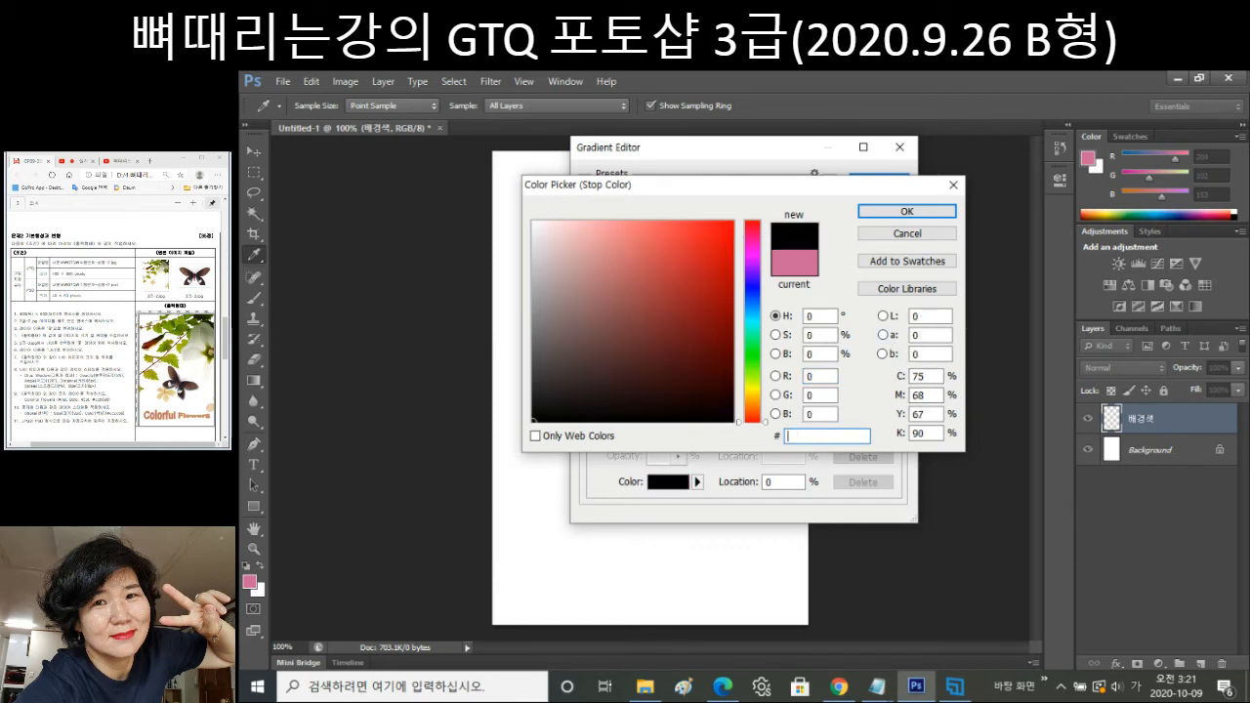
pyautogui.write('ffffff')
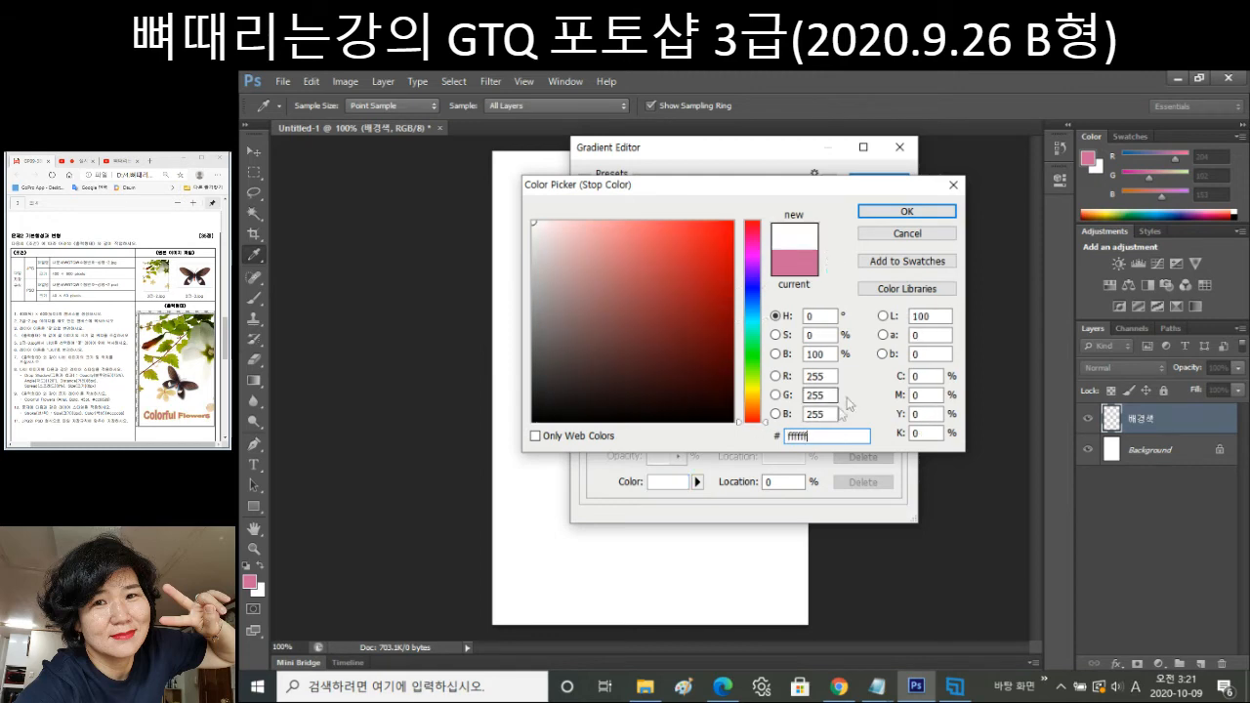
pyautogui.press('Return')
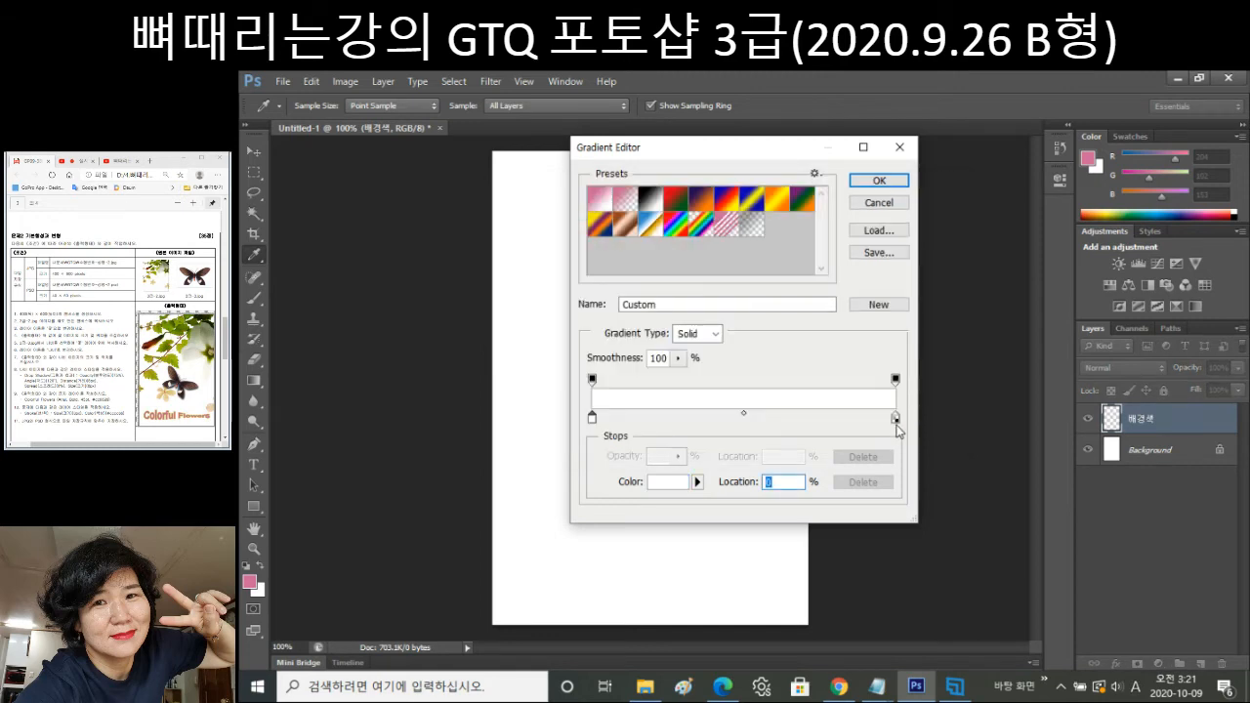
pyautogui.doubleClick(895, 419)
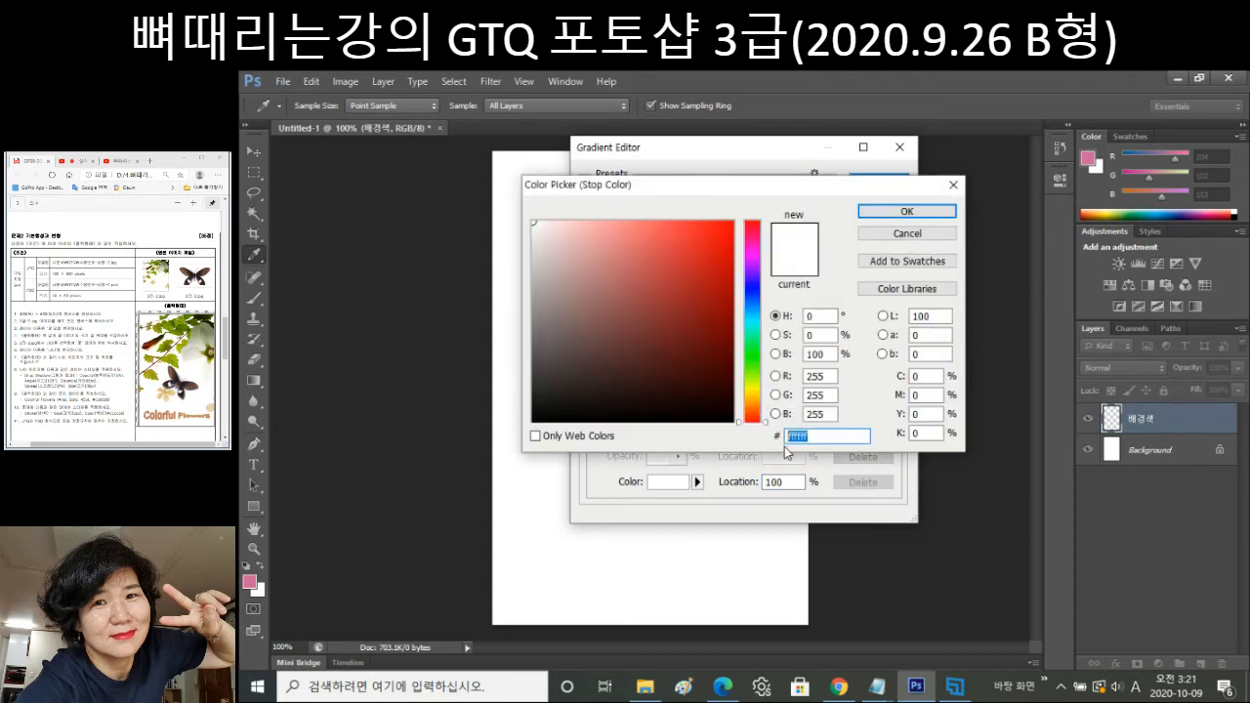
pyautogui.write('cc')
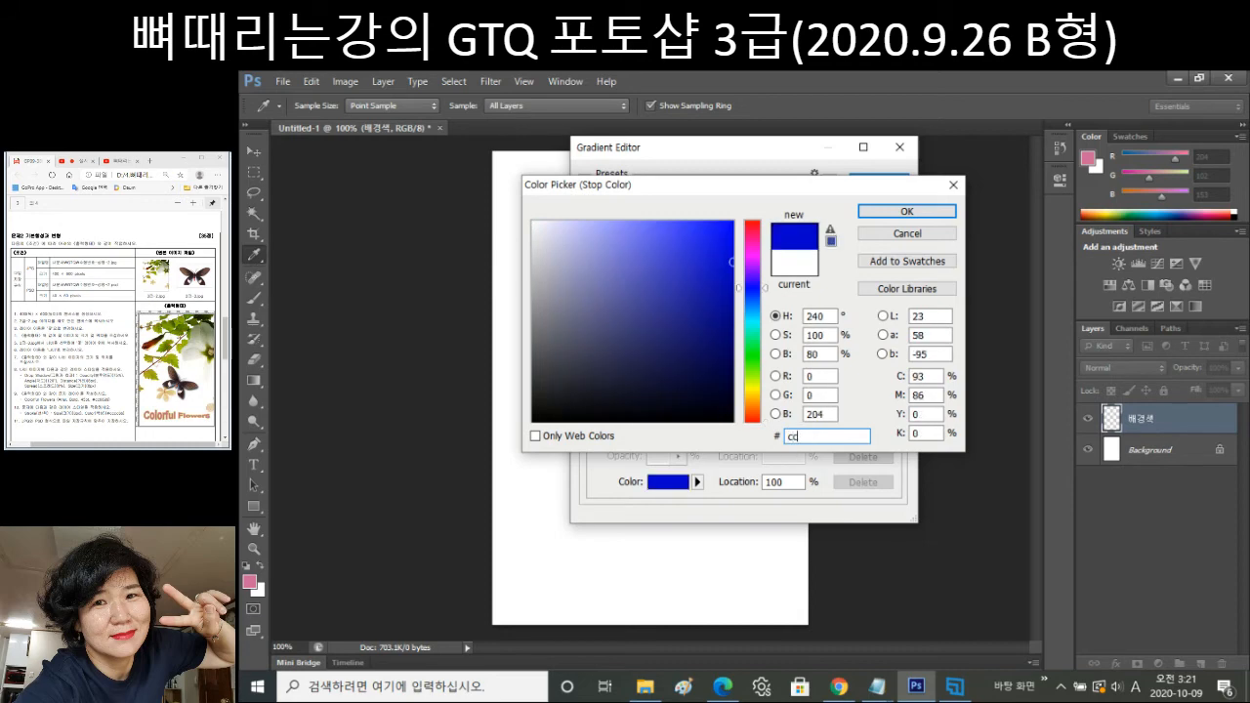
pyautogui.write('9999')
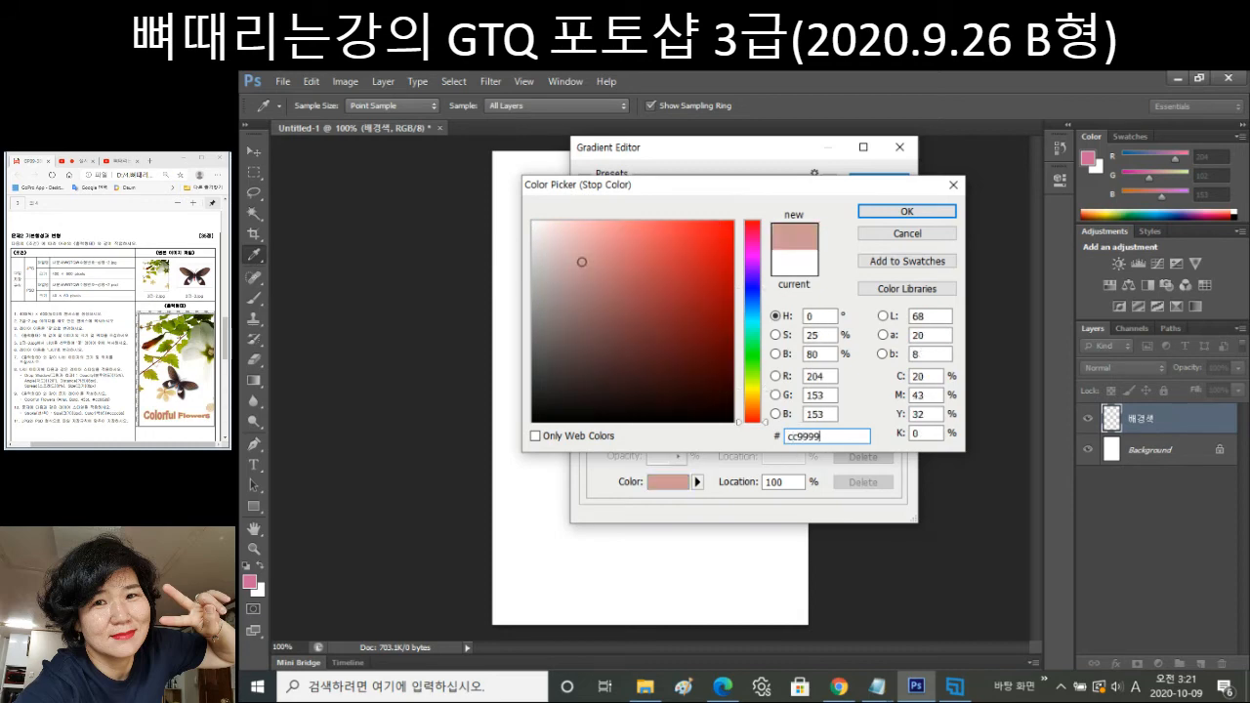
pyautogui.press('Return')
pyautogui.press('Return')
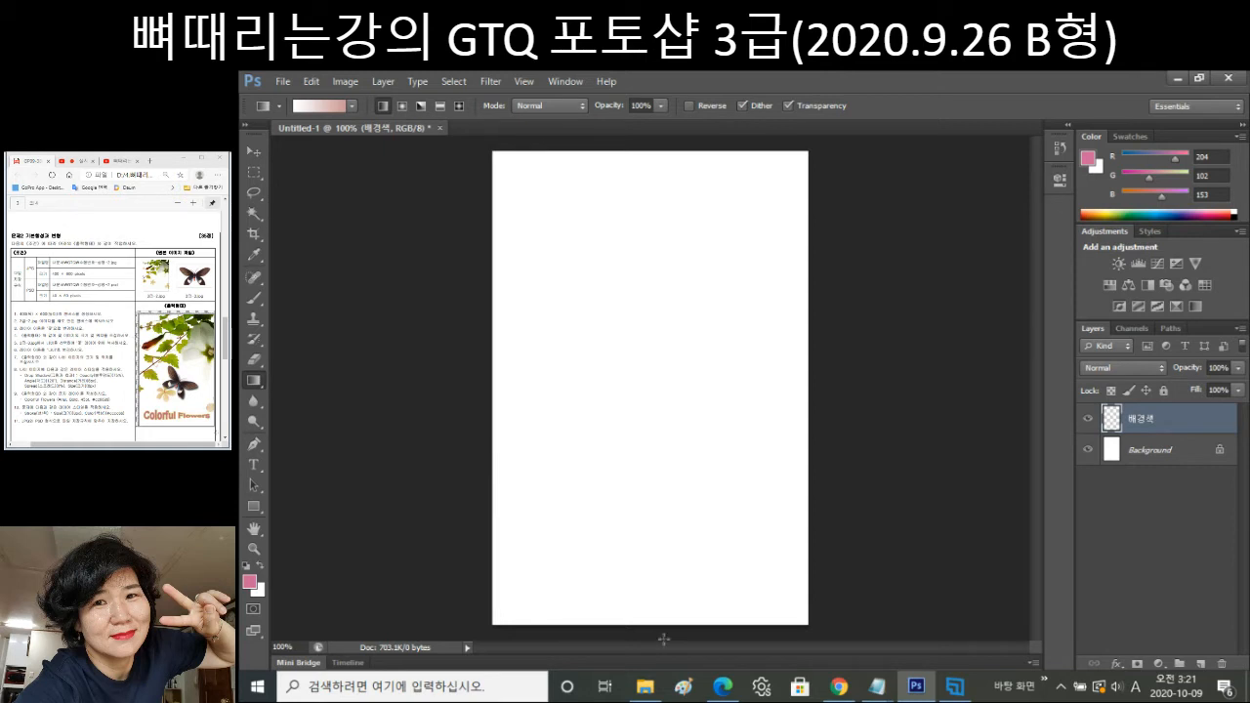
# Redraw the 배경색 gradient so white is at the top and pink at the bottom.
pyautogui.moveTo(664, 638); pyautogui.dragTo(663, 497)
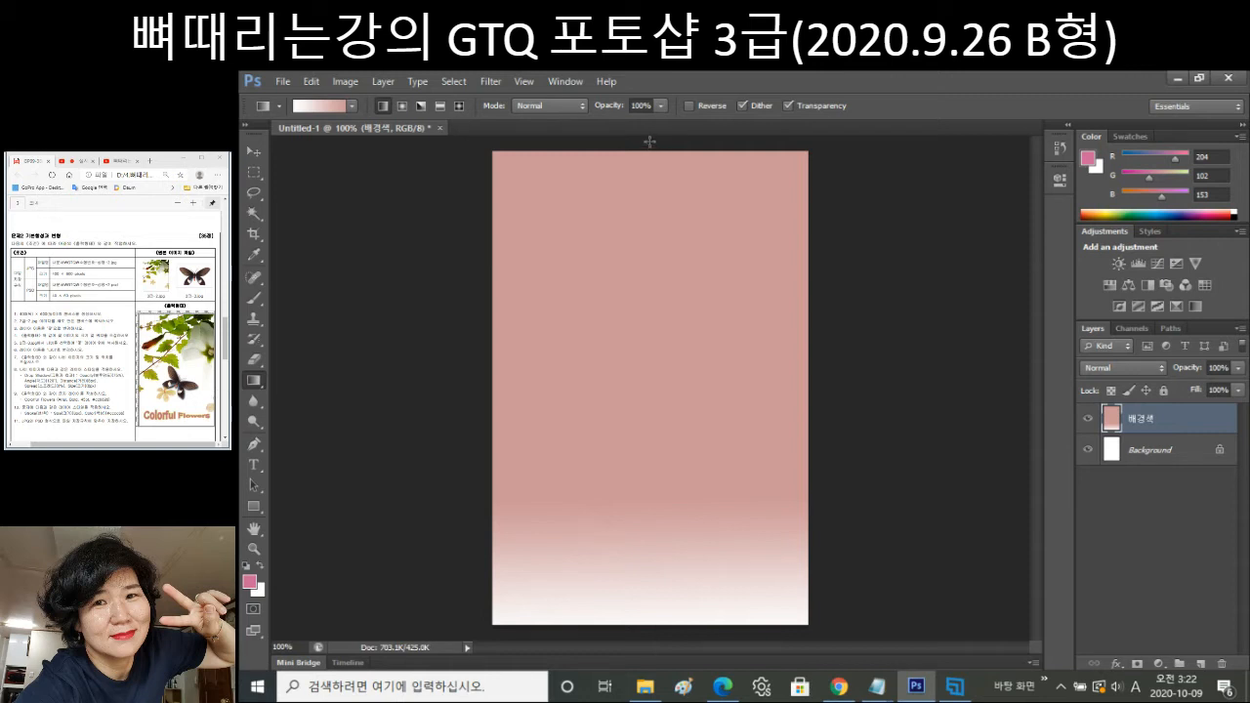
pyautogui.moveTo(649, 141); pyautogui.dragTo(650, 488)
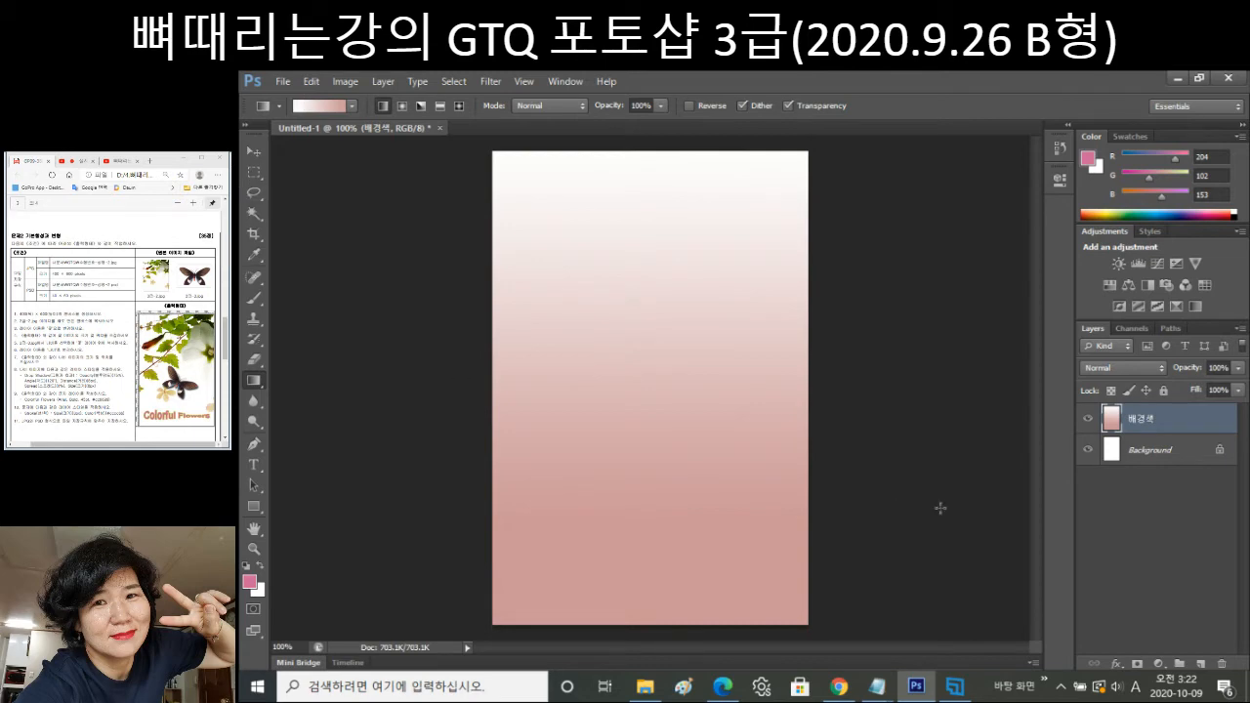
# Bring up the Open dialog with Ctrl+O.
pyautogui.hotkey('ctrl', 'o')
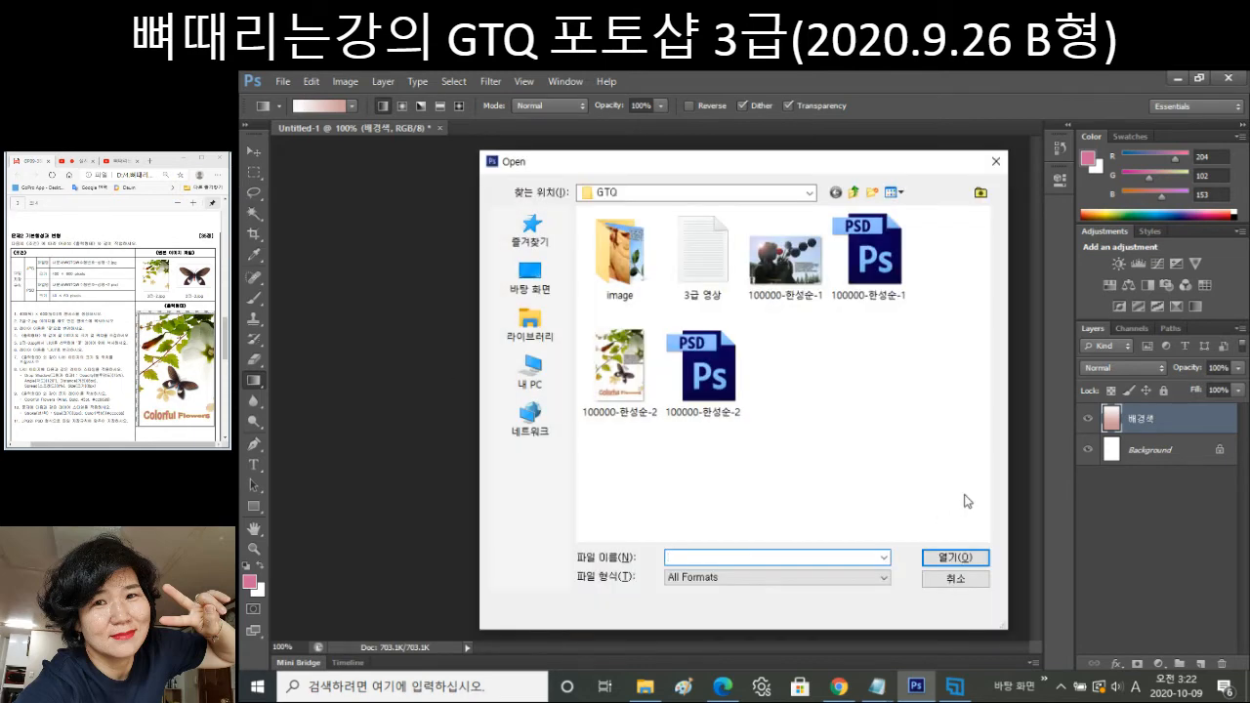
# Open 3급-4 and 3급-5 from the image folder and display 3급-4.jpg.
pyautogui.doubleClick(636, 278)
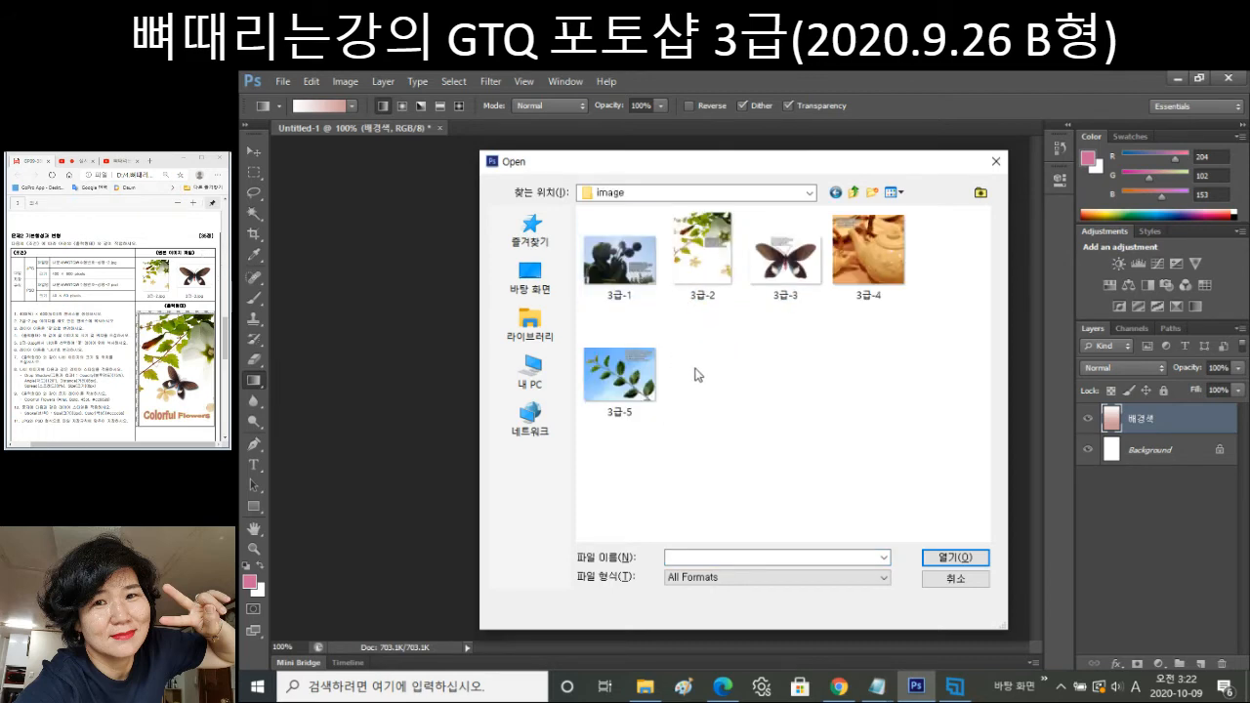
pyautogui.click(795, 287)
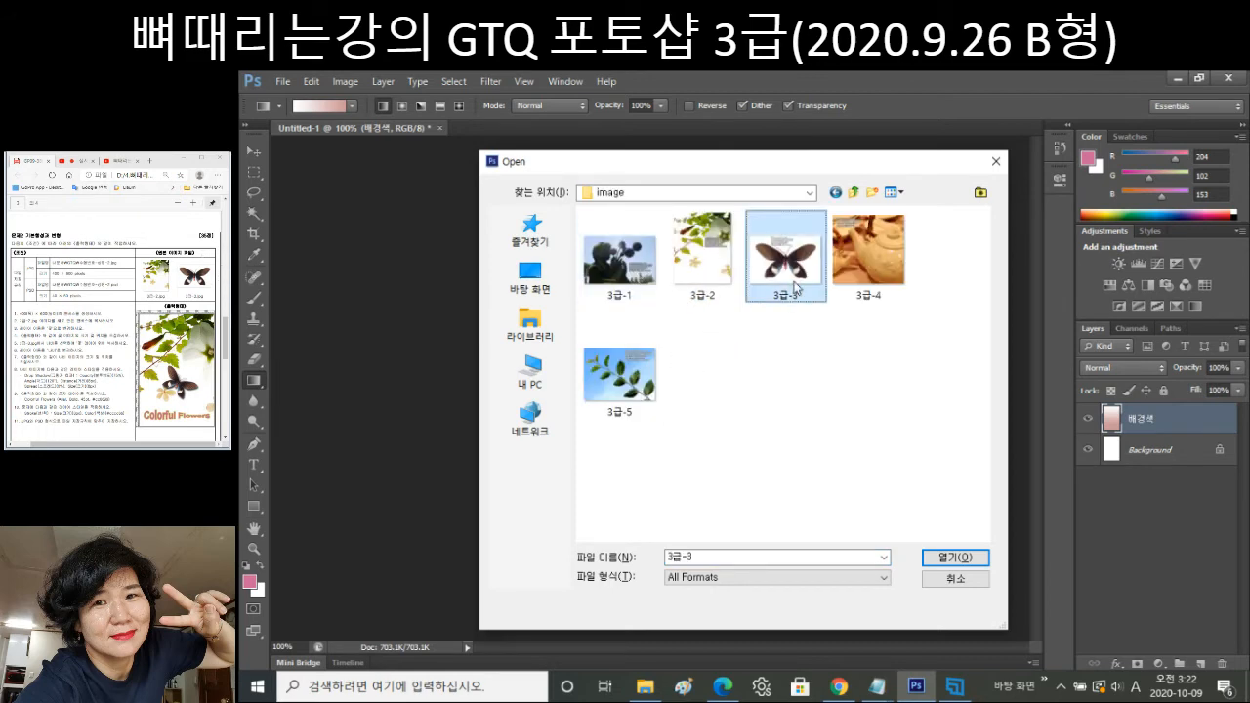
pyautogui.click(860, 265)
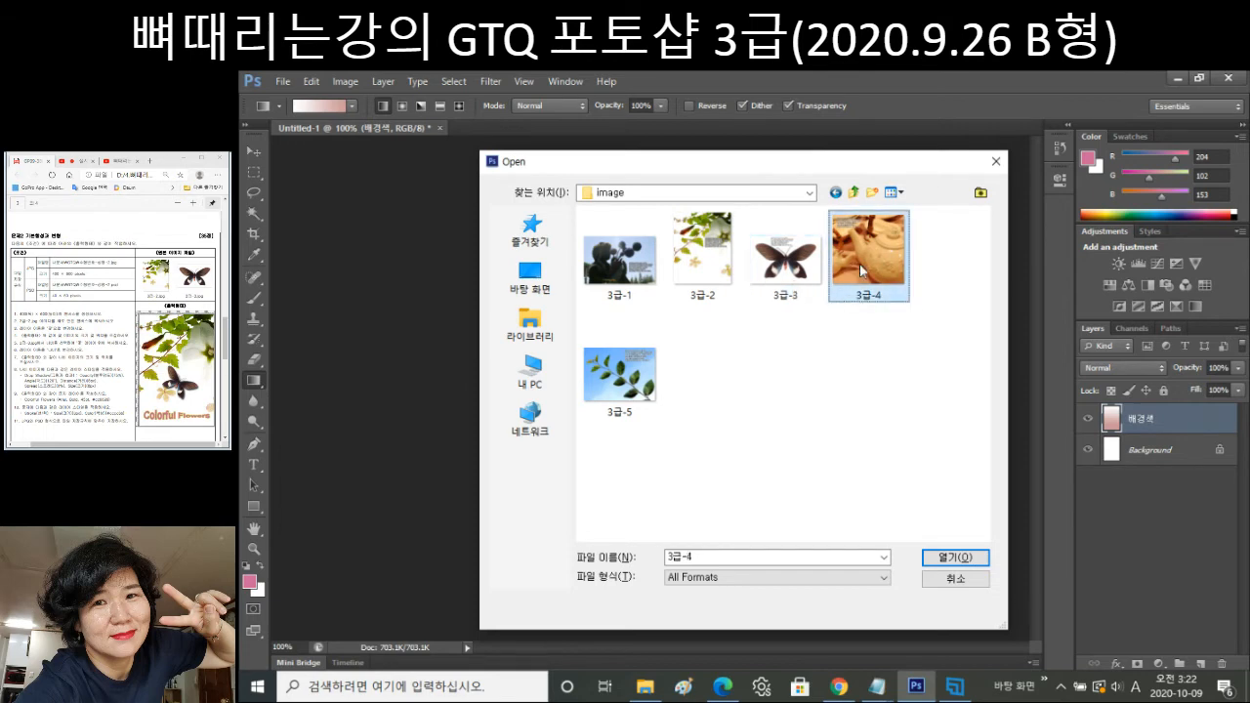
pyautogui.keyDown('ctrl'); pyautogui.click(605, 391); pyautogui.keyUp('ctrl')
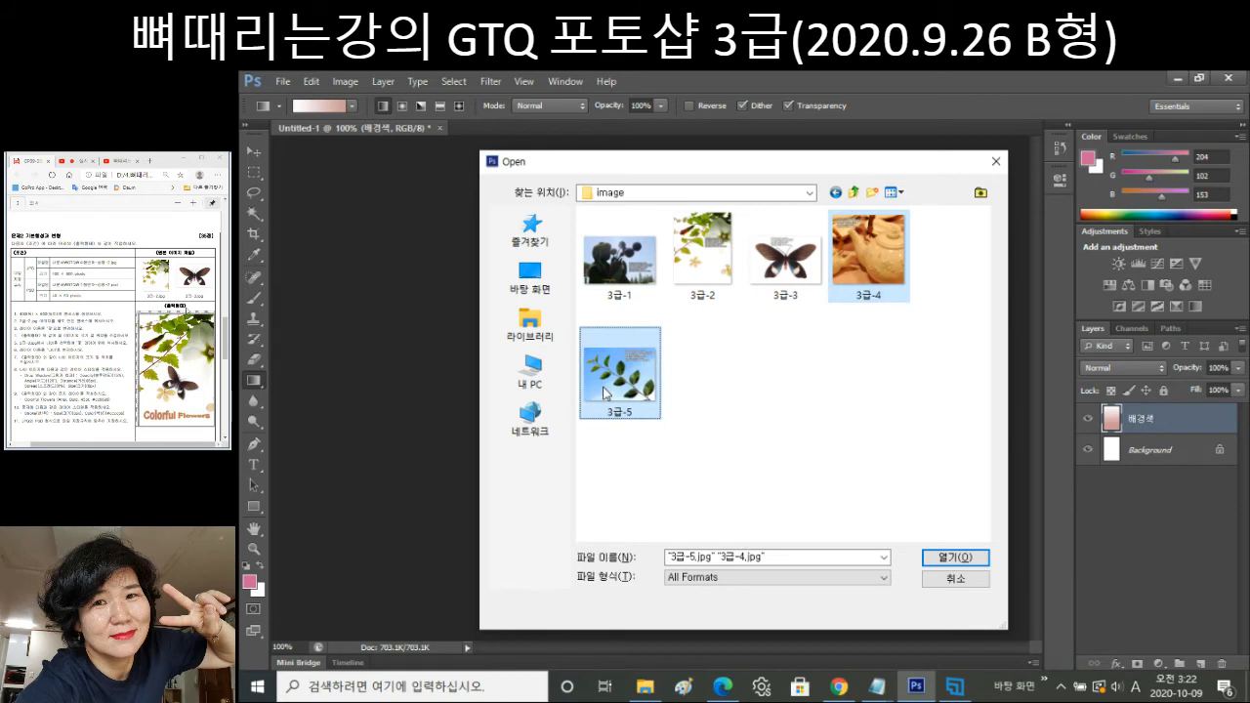
pyautogui.click(956, 558)
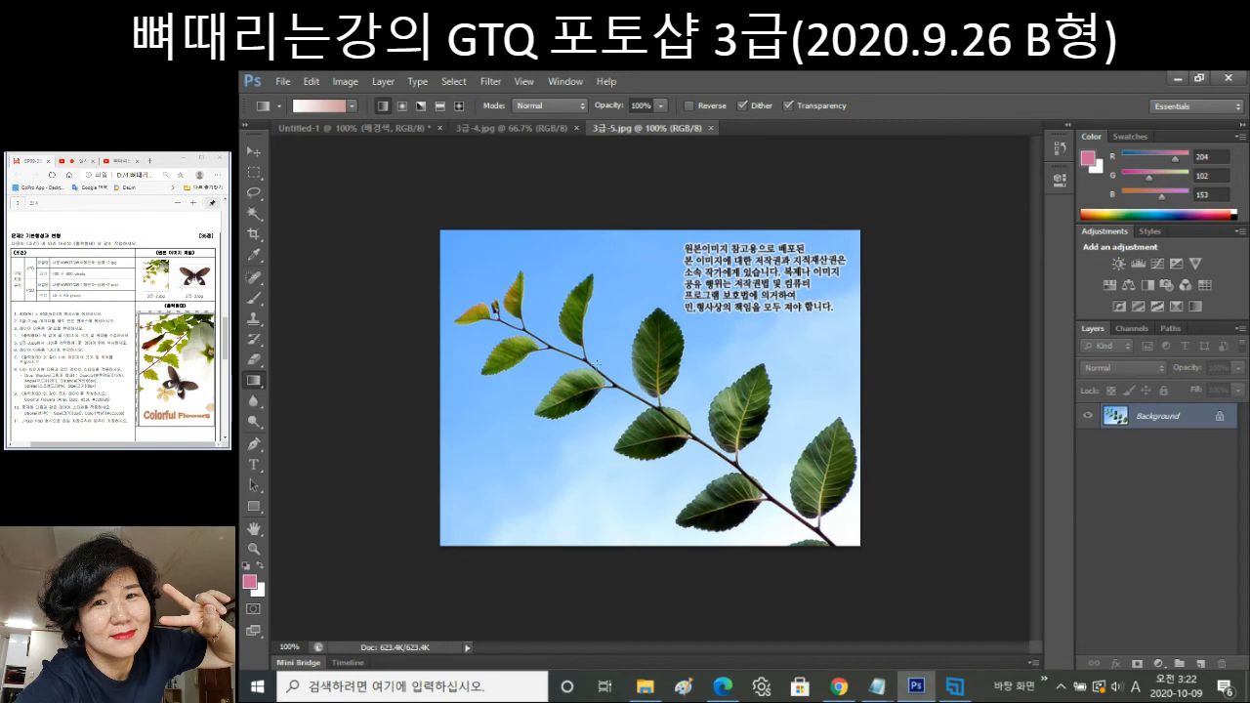
pyautogui.click(509, 133)
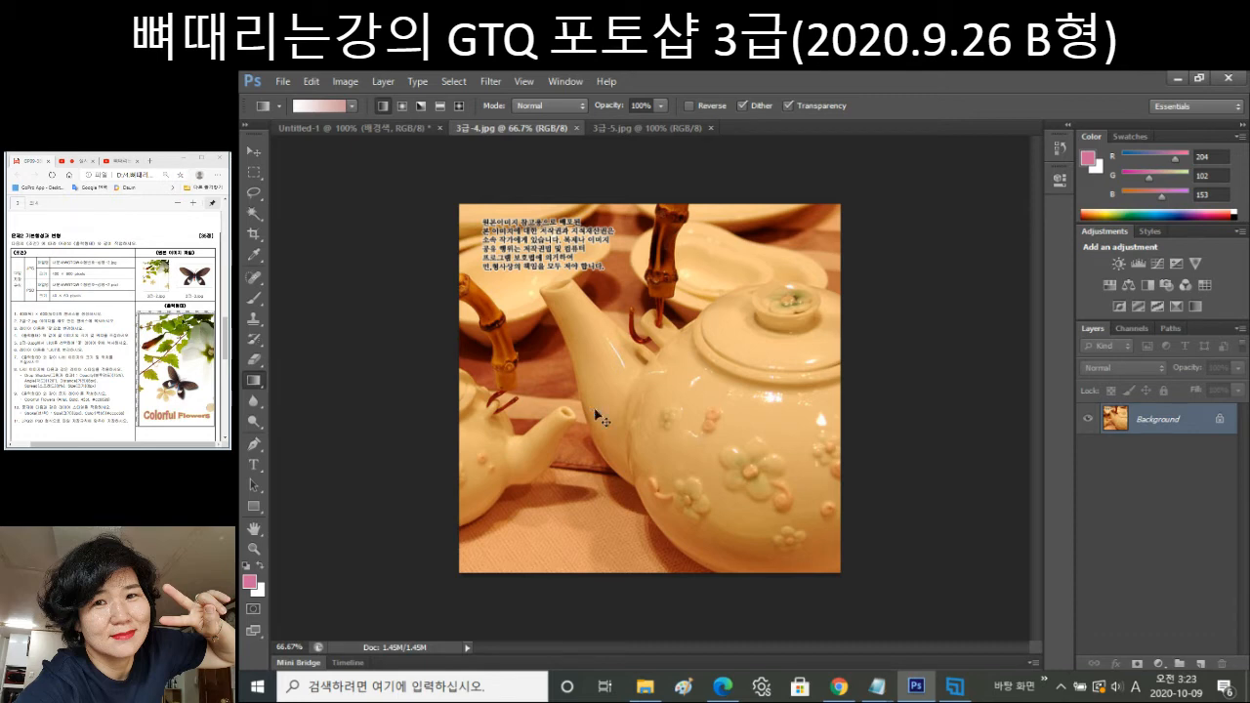
# Paste the full teapot image into Untitled-1 as Layer 1, close 3급-4, and start Free Transform.
pyautogui.hotkey('ctrl', 'a')
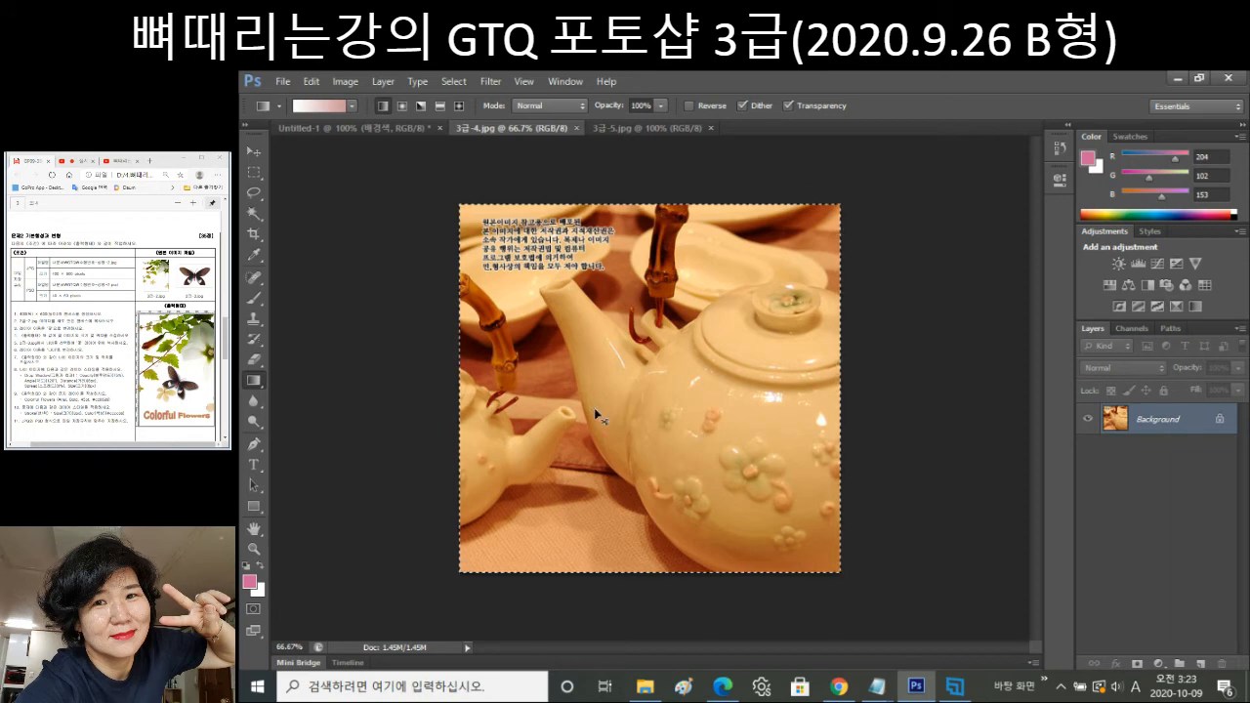
pyautogui.hotkey('ctrl', 'w')
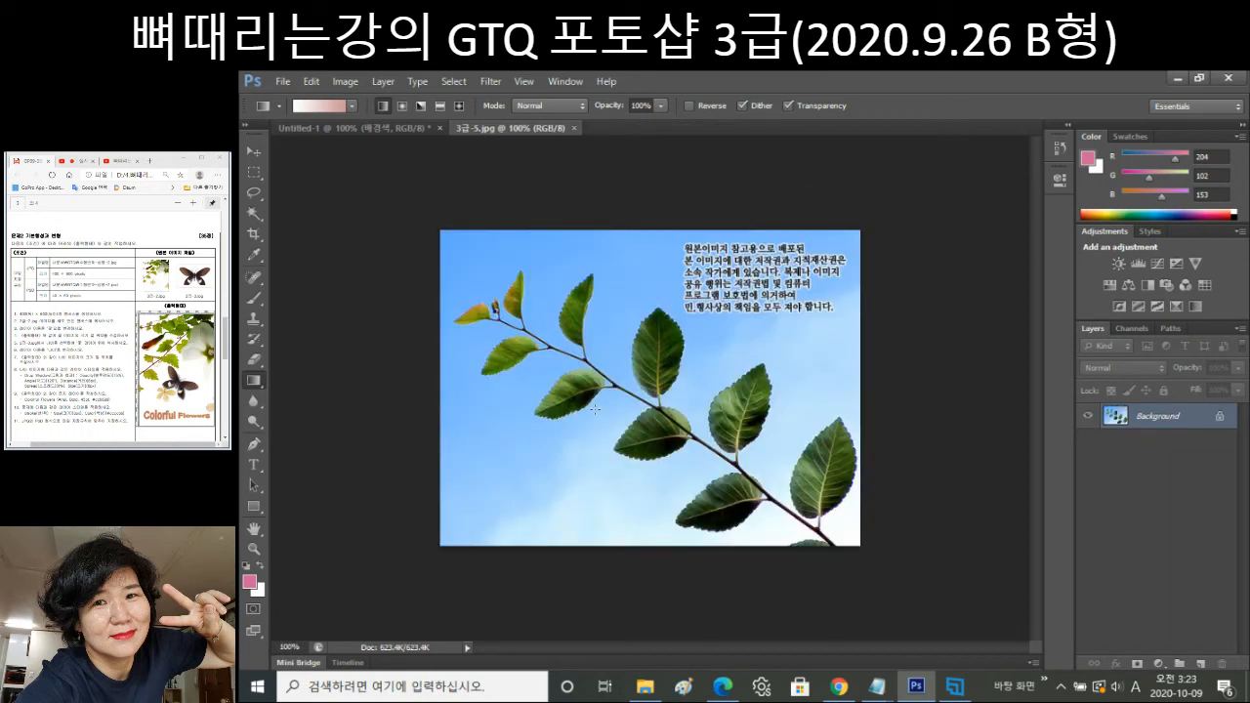
pyautogui.click(339, 130)
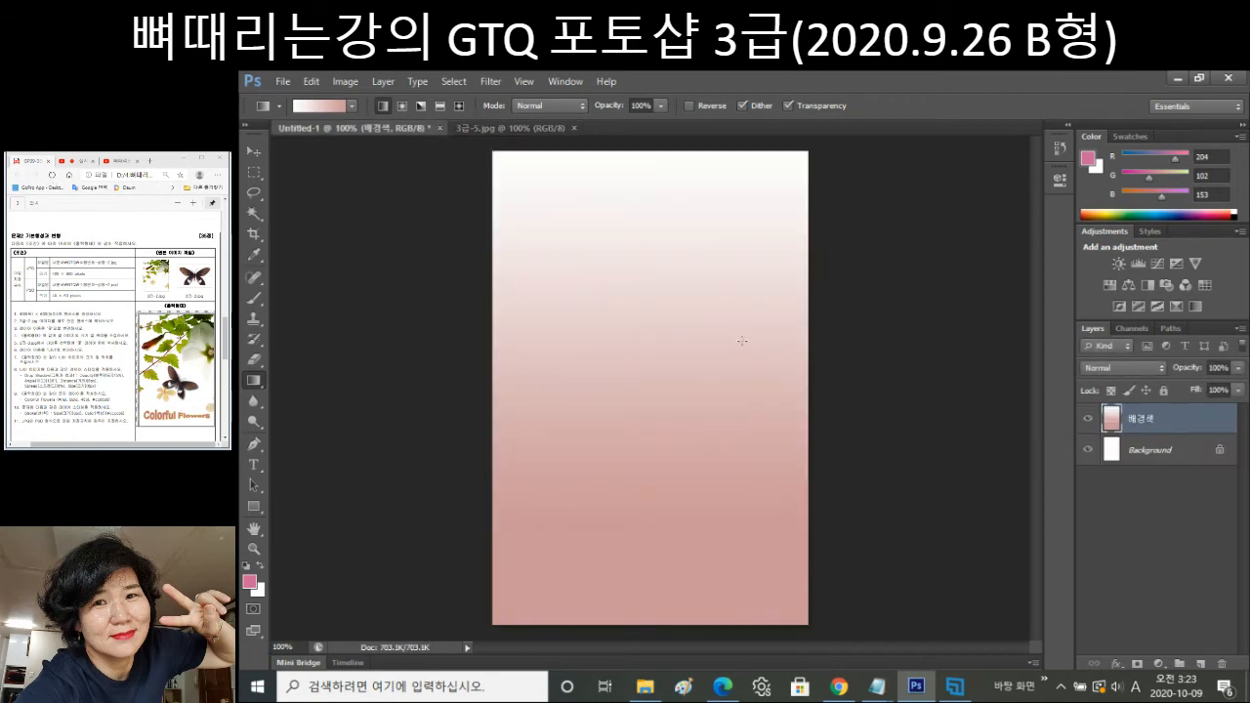
pyautogui.hotkey('ctrl', 'v')
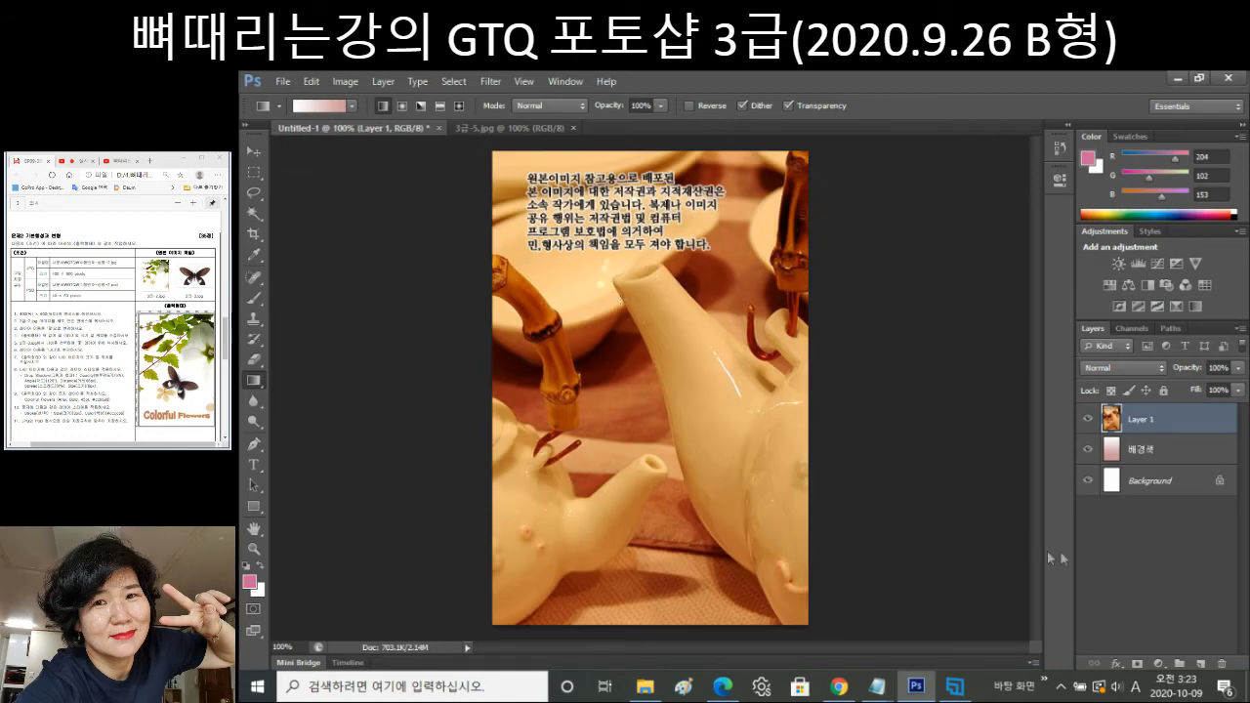
pyautogui.hotkey('ctrl', 't')
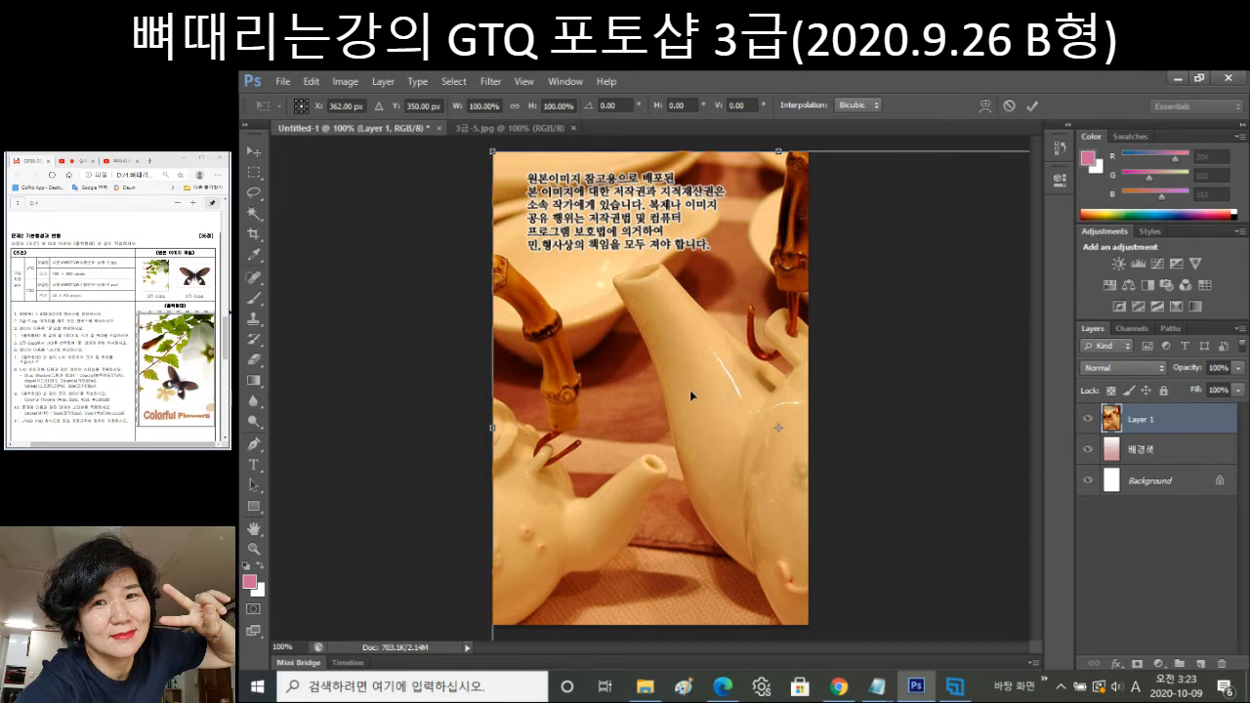
# Flip the teapot layer horizontally, nudge it about 9 px down and 28 px right, and apply.
pyautogui.rightClick(665, 381)
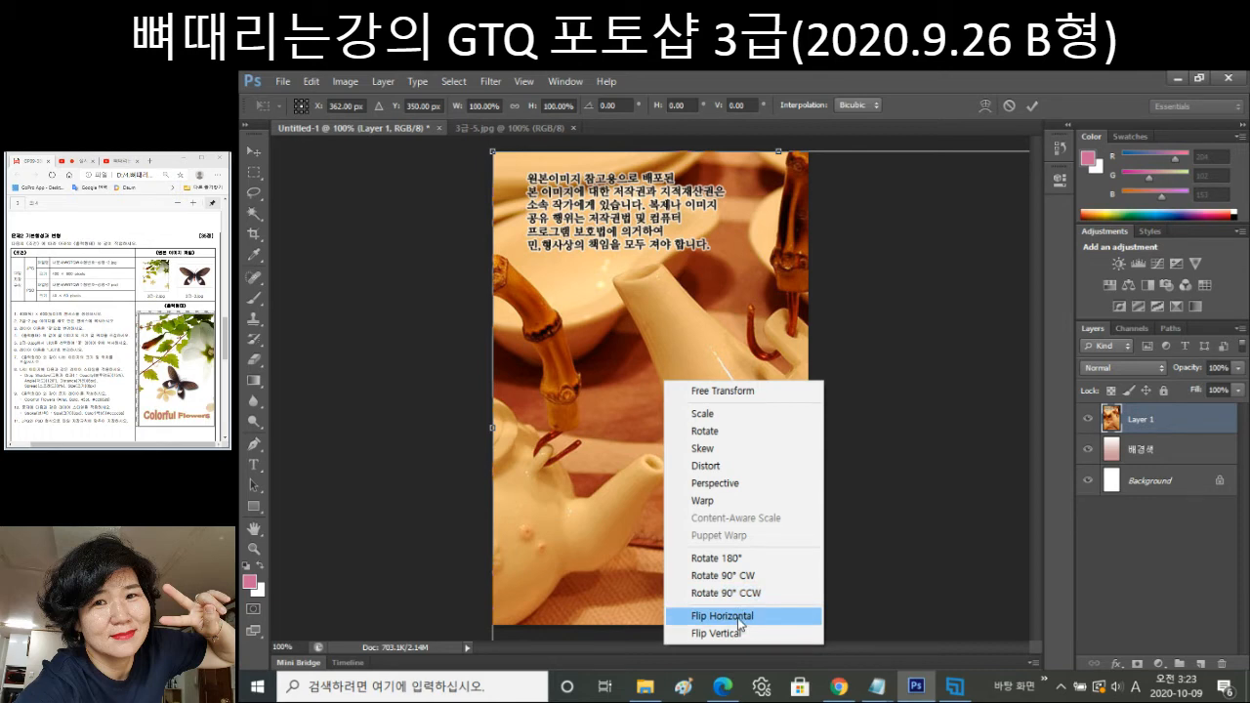
pyautogui.click(739, 615)
pyautogui.moveTo(662, 448); pyautogui.dragTo(661, 456)
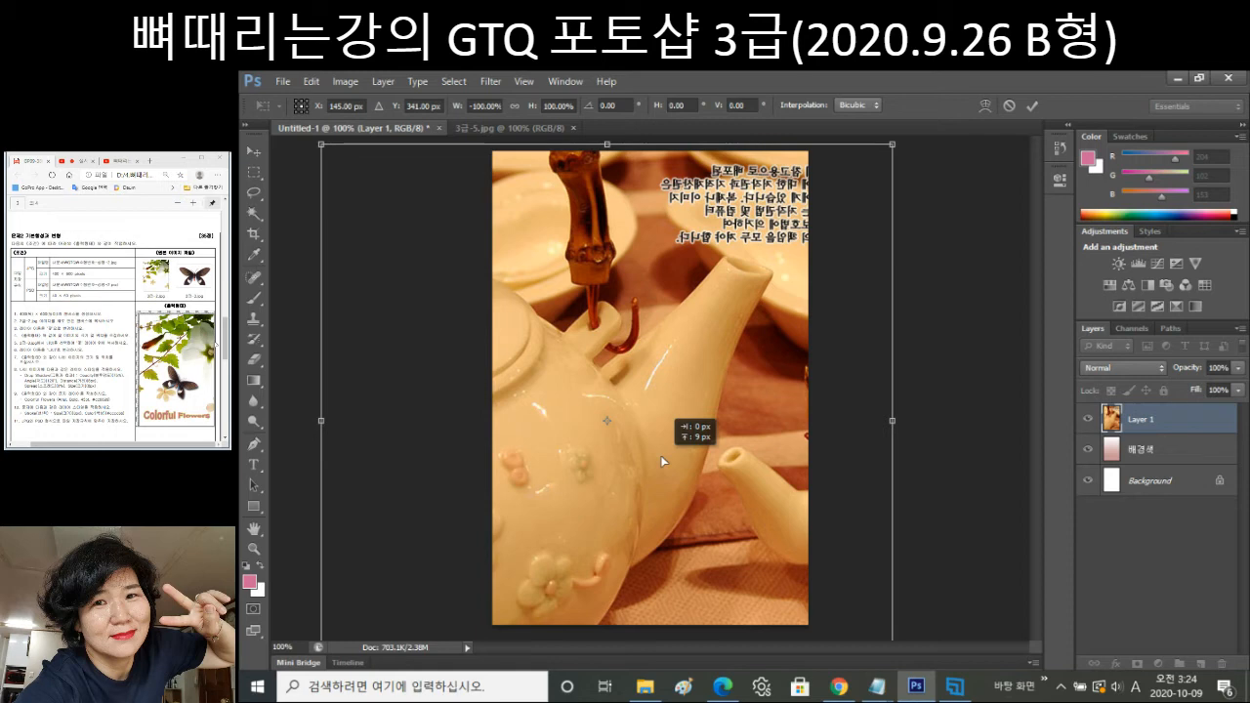
pyautogui.moveTo(660, 456); pyautogui.dragTo(687, 456)
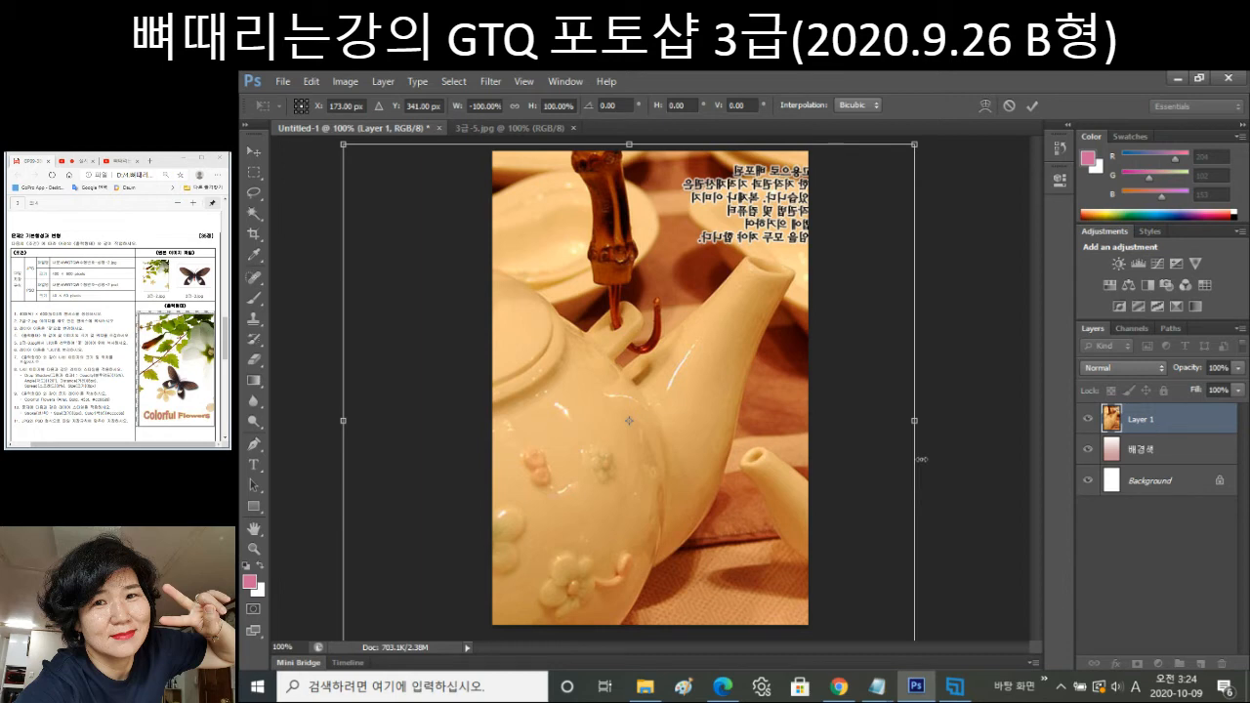
pyautogui.press('Return')
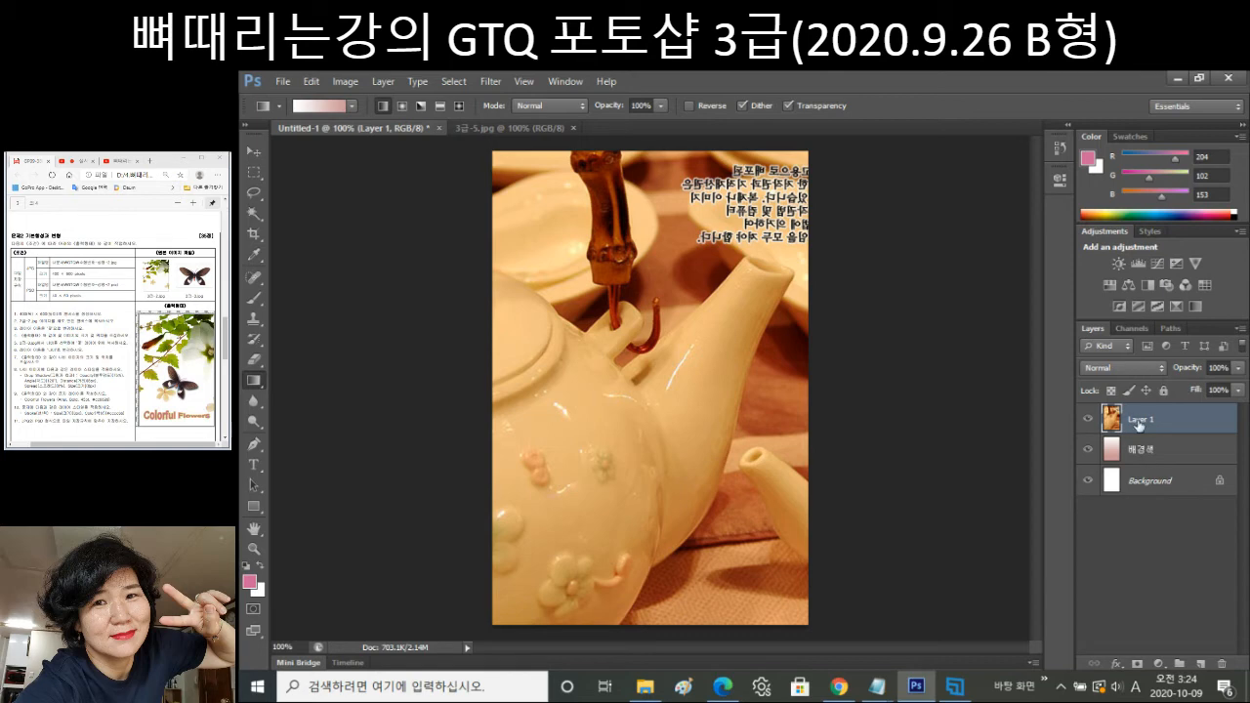
# Rename Layer 1 in the Layers panel to 주전자.
pyautogui.doubleClick(1141, 421)
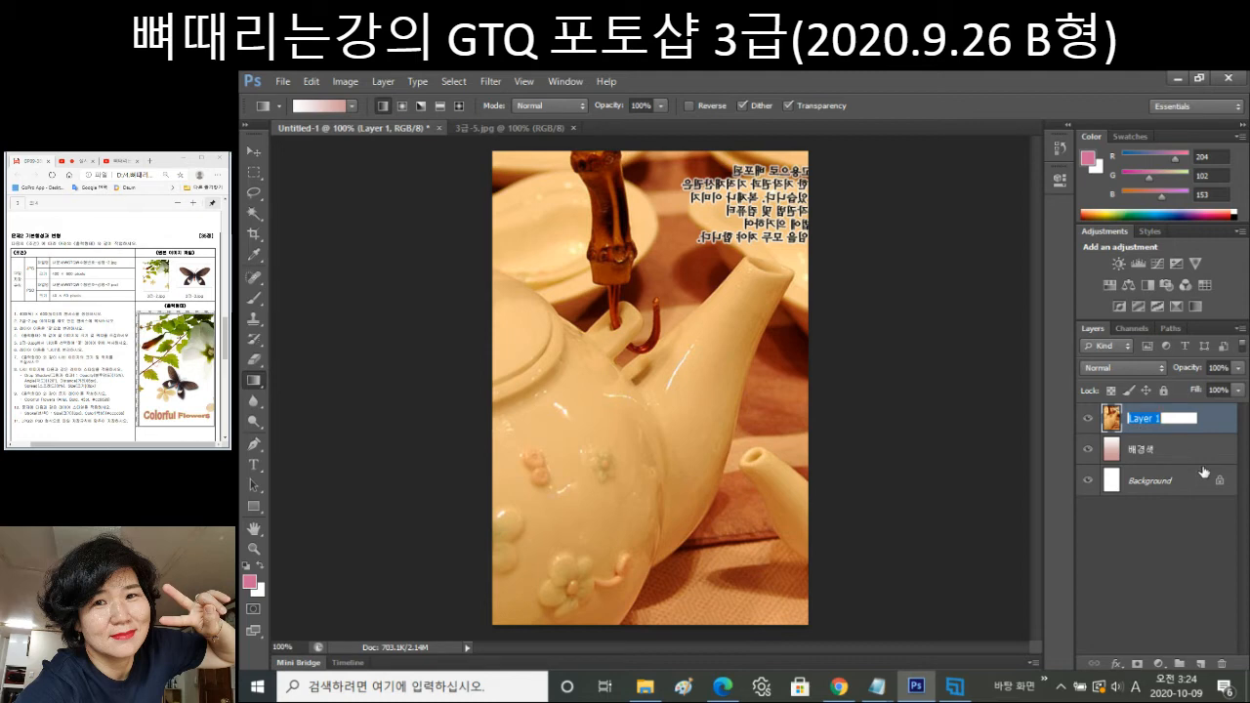
pyautogui.write('주전자')
pyautogui.press('Return')
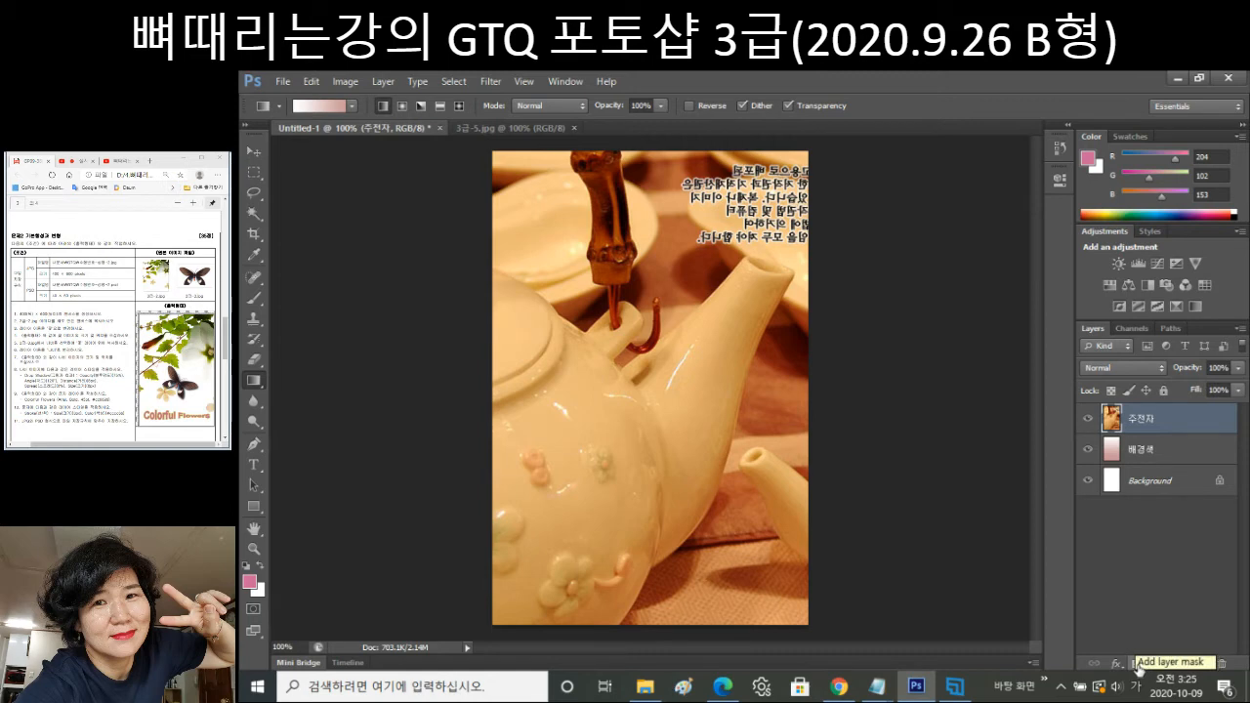
# Add a layer mask to 주전자 and choose the Black, White gradient preset.
pyautogui.click(1137, 664)
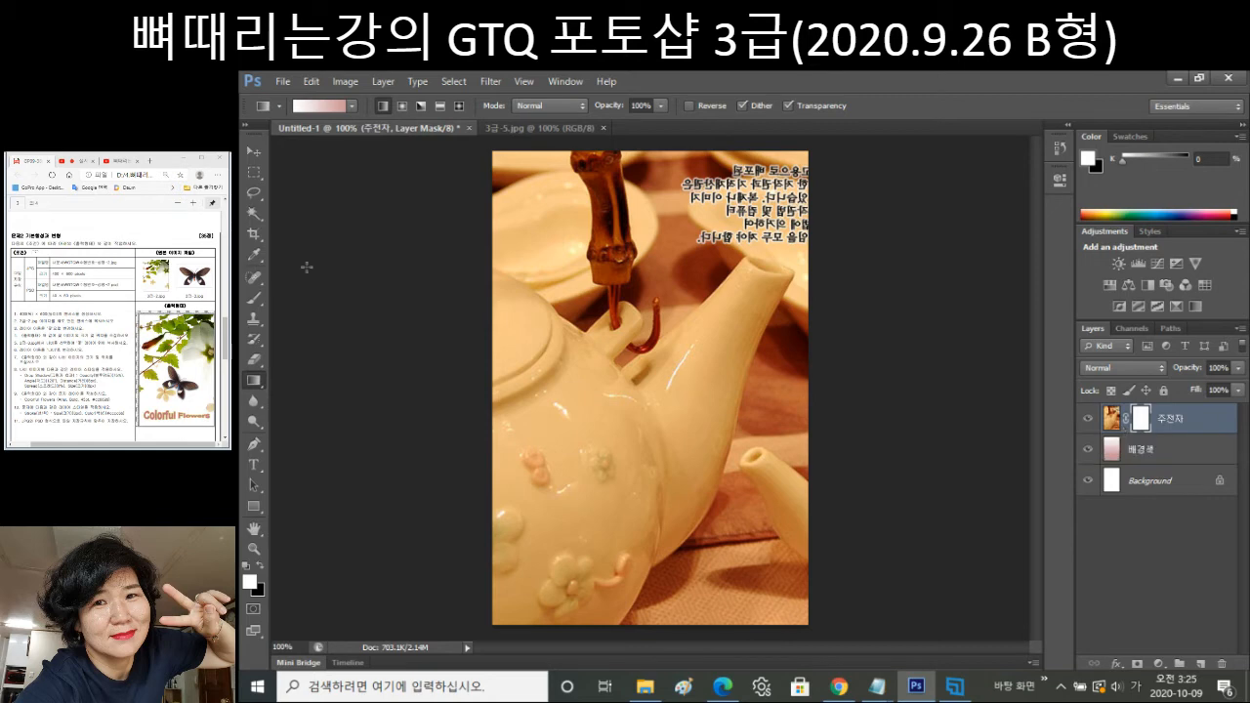
pyautogui.rightClick(255, 383)
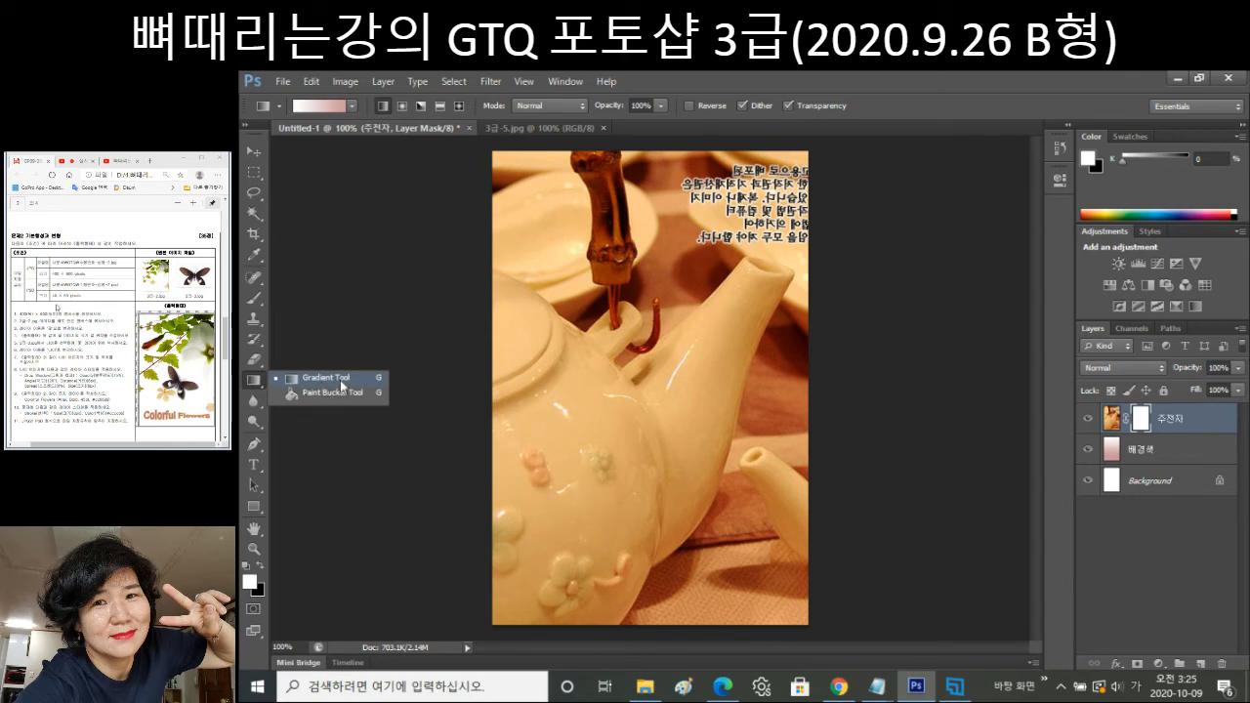
pyautogui.click(342, 385)
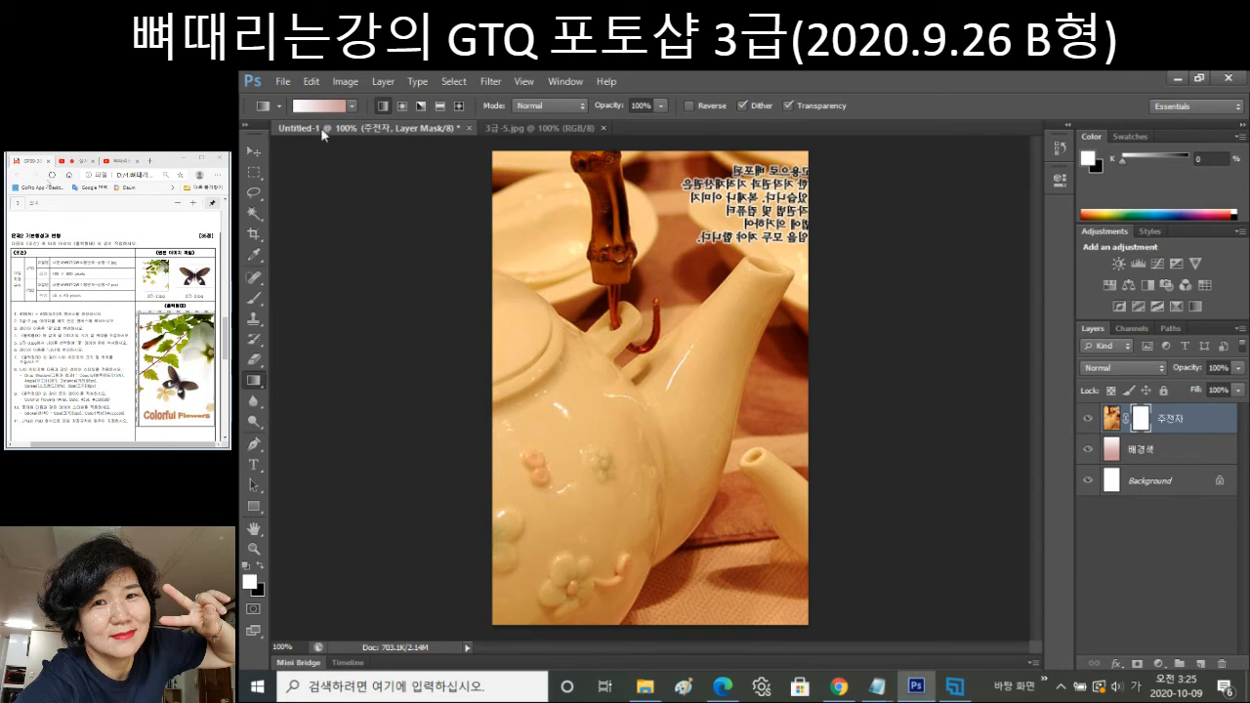
pyautogui.click(325, 102)
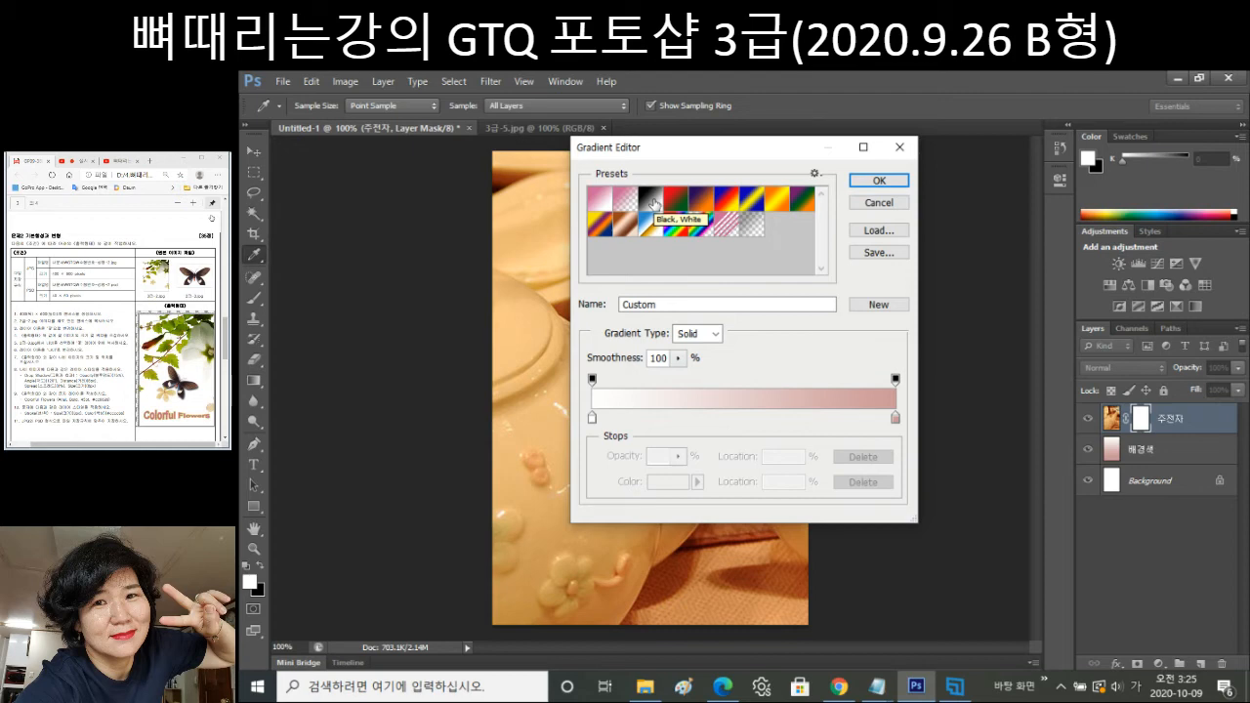
pyautogui.click(654, 203)
pyautogui.click(867, 179)
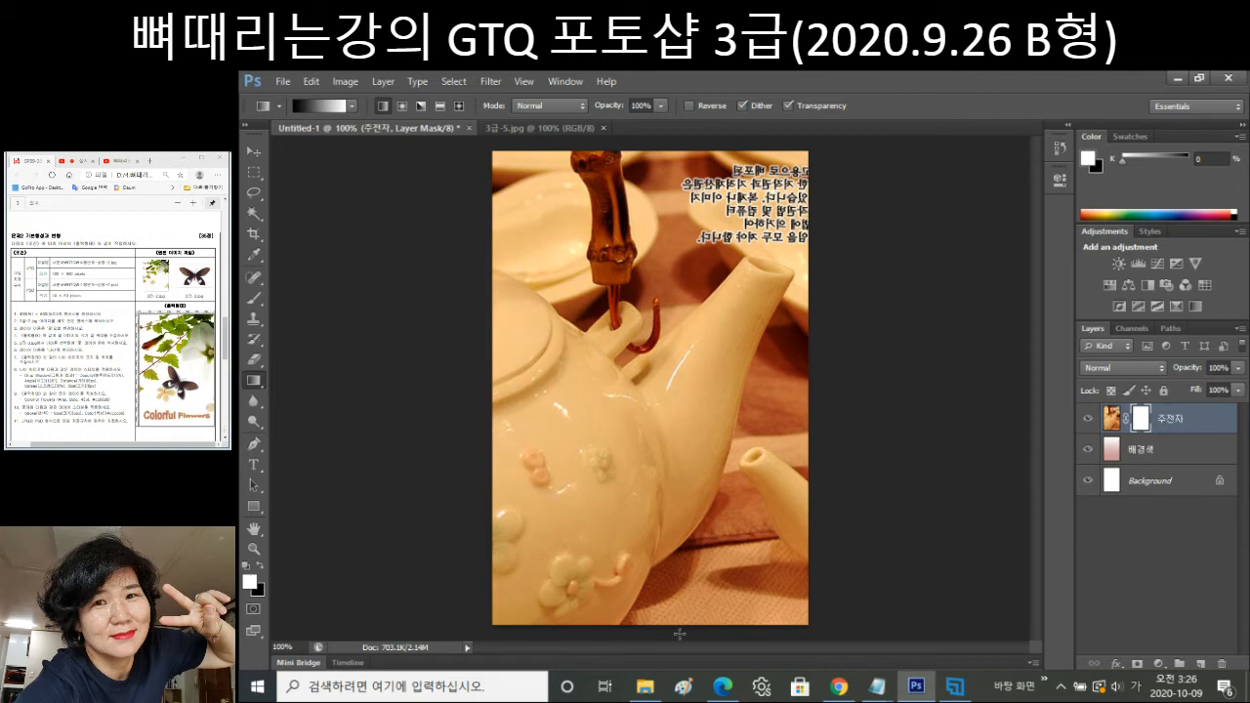
# Drag a bottom-up gradient on the mask so the teapot's bottom fades into pink.
pyautogui.moveTo(680, 634); pyautogui.dragTo(678, 635)
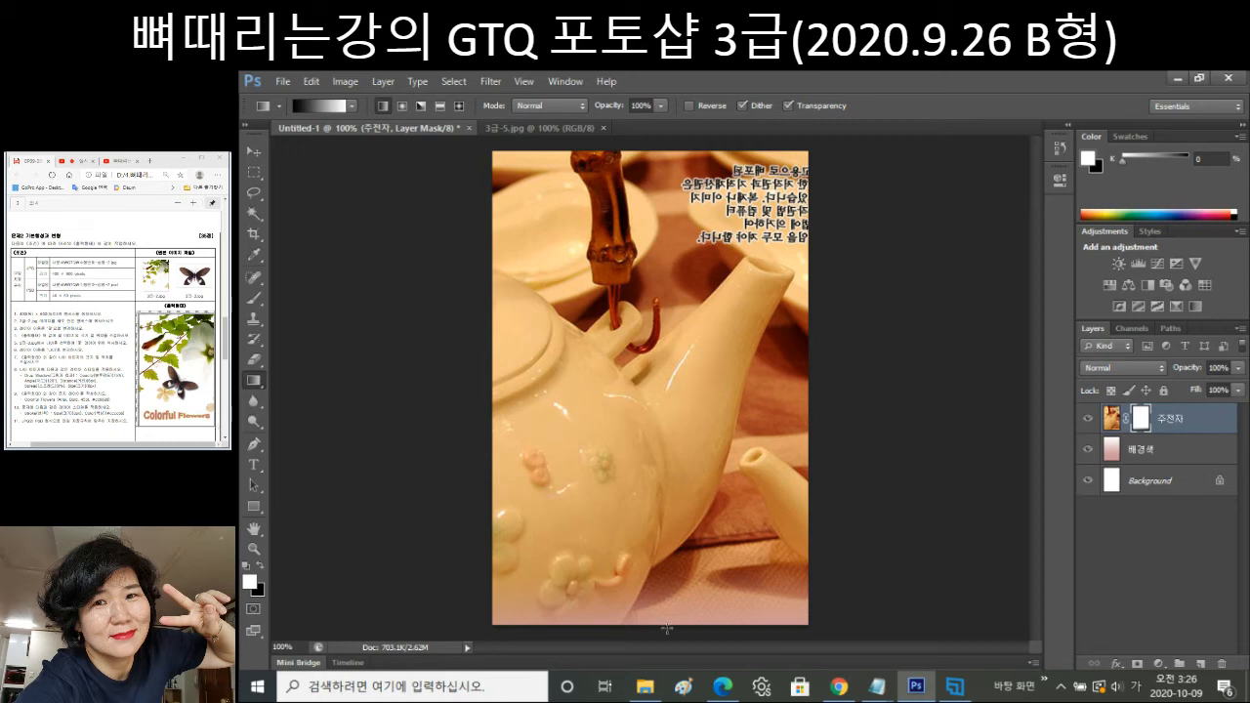
pyautogui.moveTo(666, 628); pyautogui.dragTo(666, 547)
pyautogui.moveTo(666, 547); pyautogui.dragTo(666, 546)
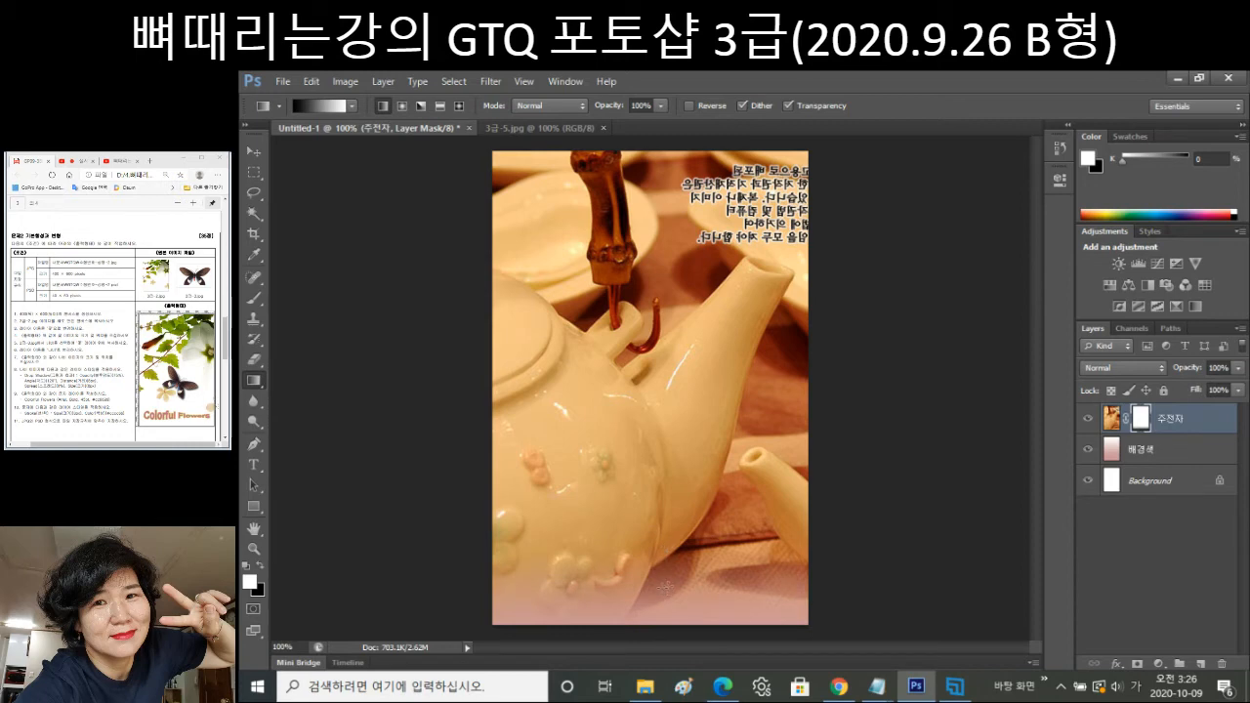
pyautogui.moveTo(672, 565); pyautogui.dragTo(681, 591)
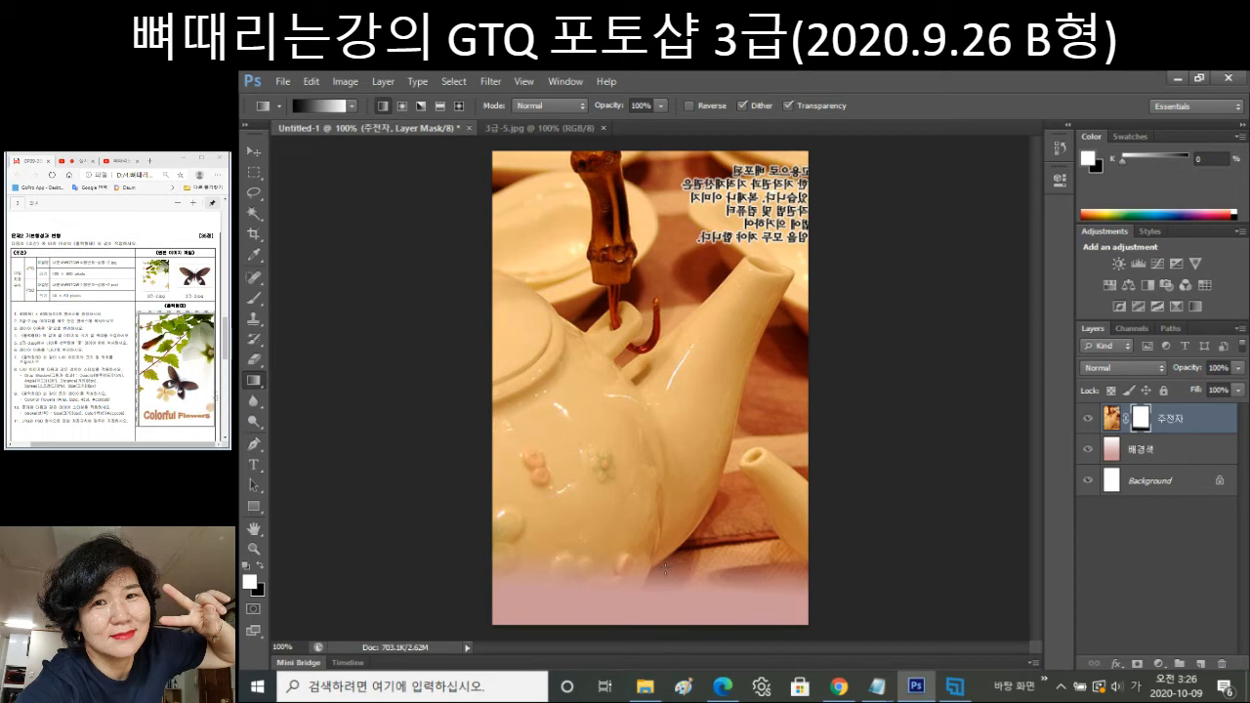
pyautogui.moveTo(666, 564); pyautogui.dragTo(693, 575)
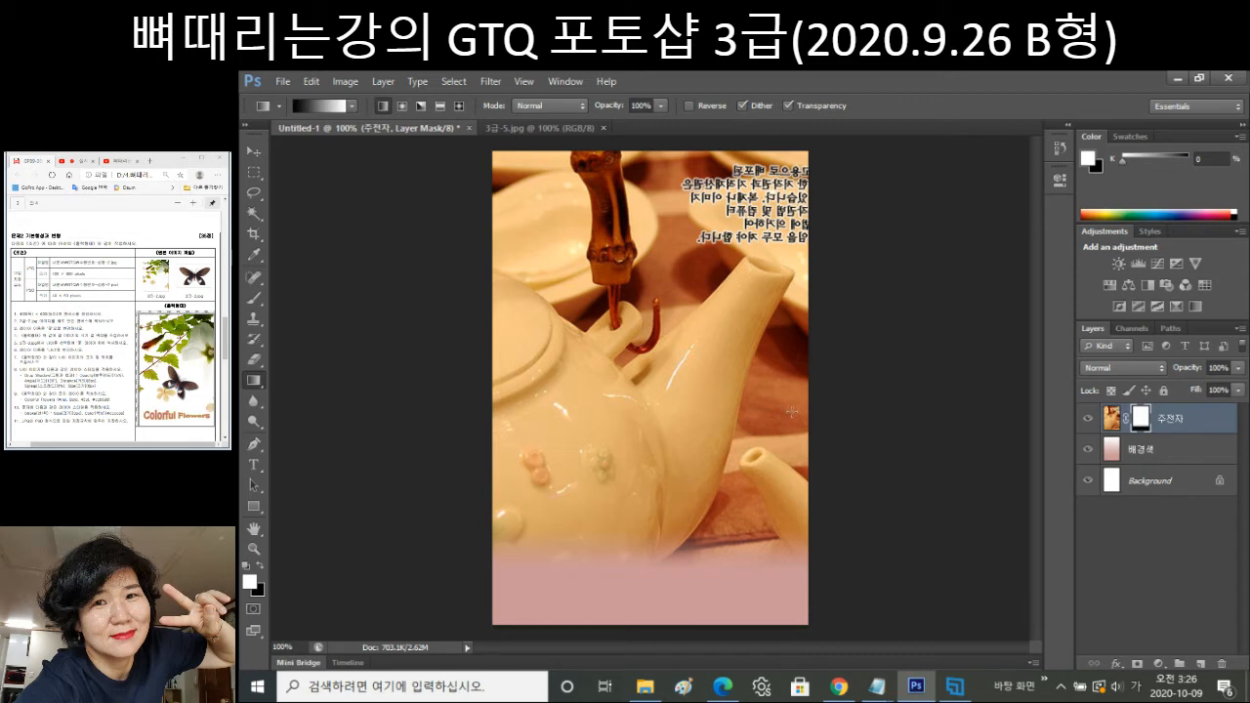
pyautogui.click(568, 129)
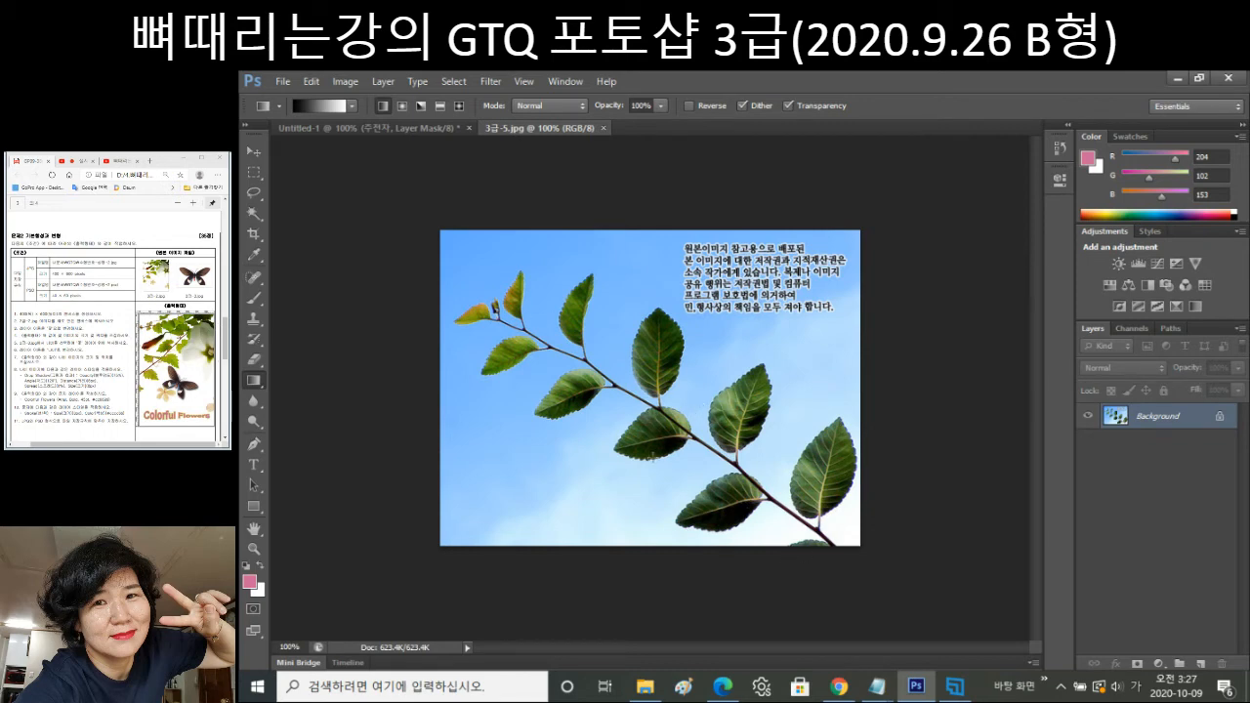
# Choose the Polygonal Lasso Tool from the lasso flyout.
pyautogui.click(256, 216)
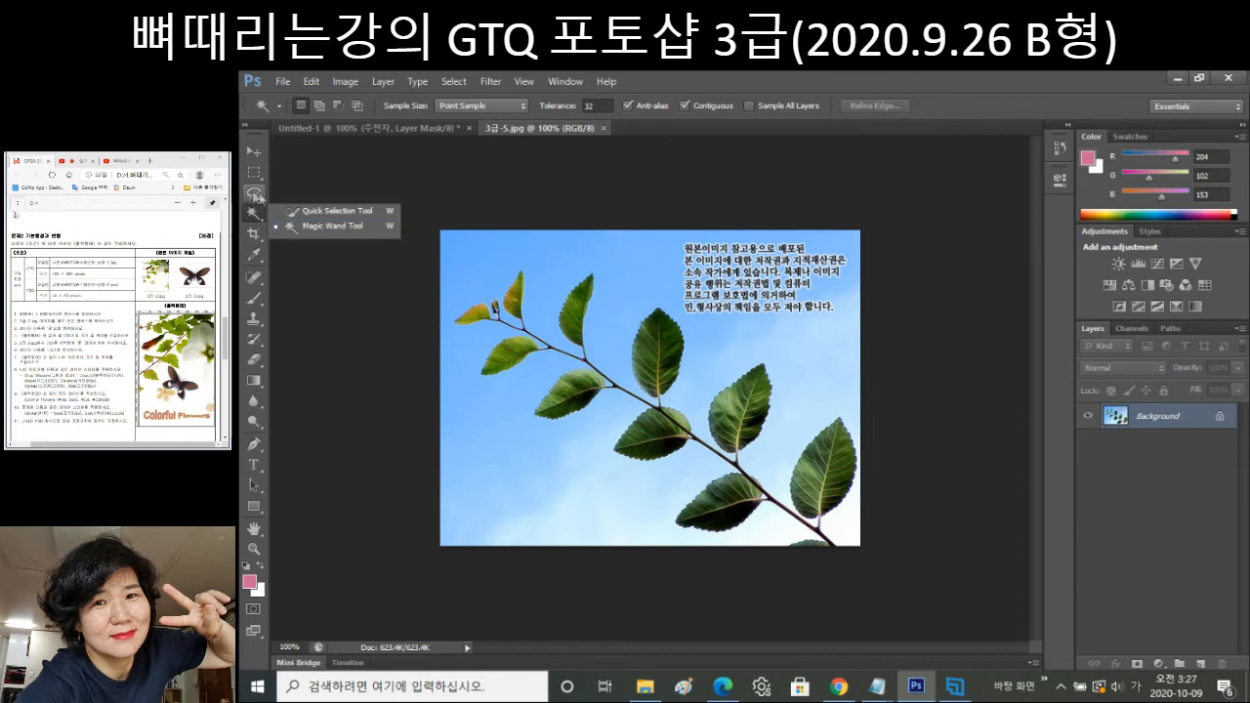
pyautogui.click(254, 195)
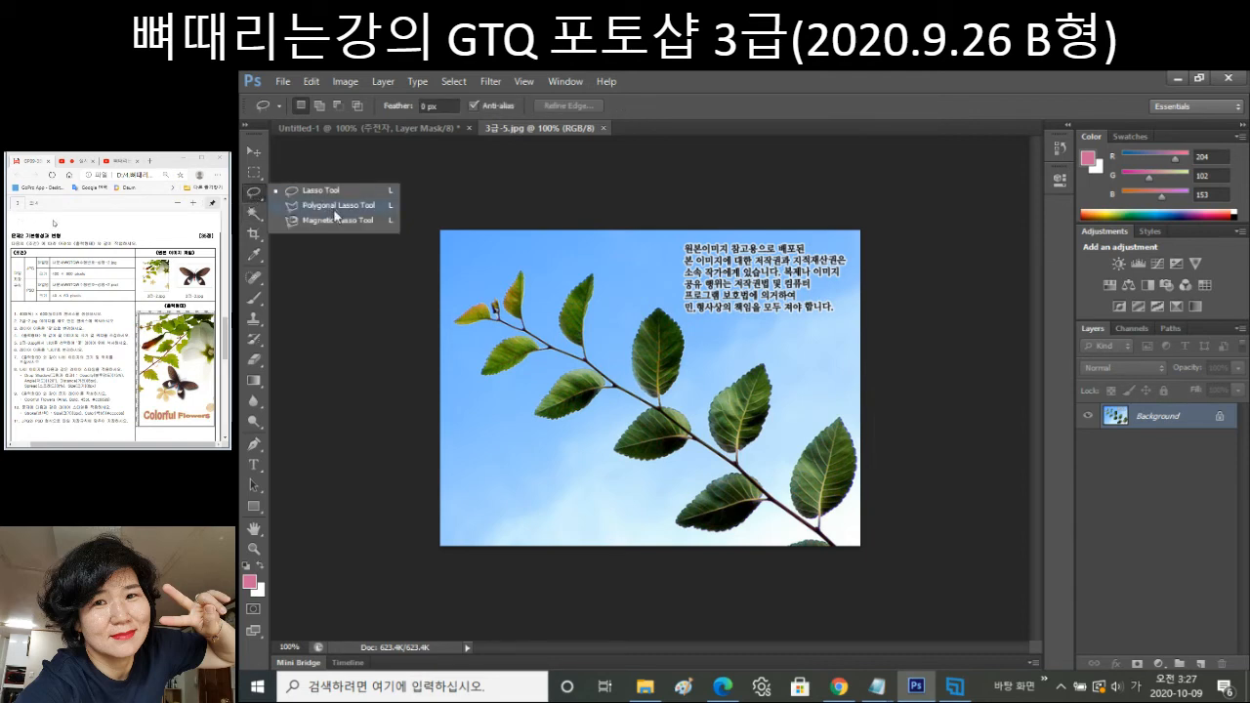
pyautogui.click(336, 213)
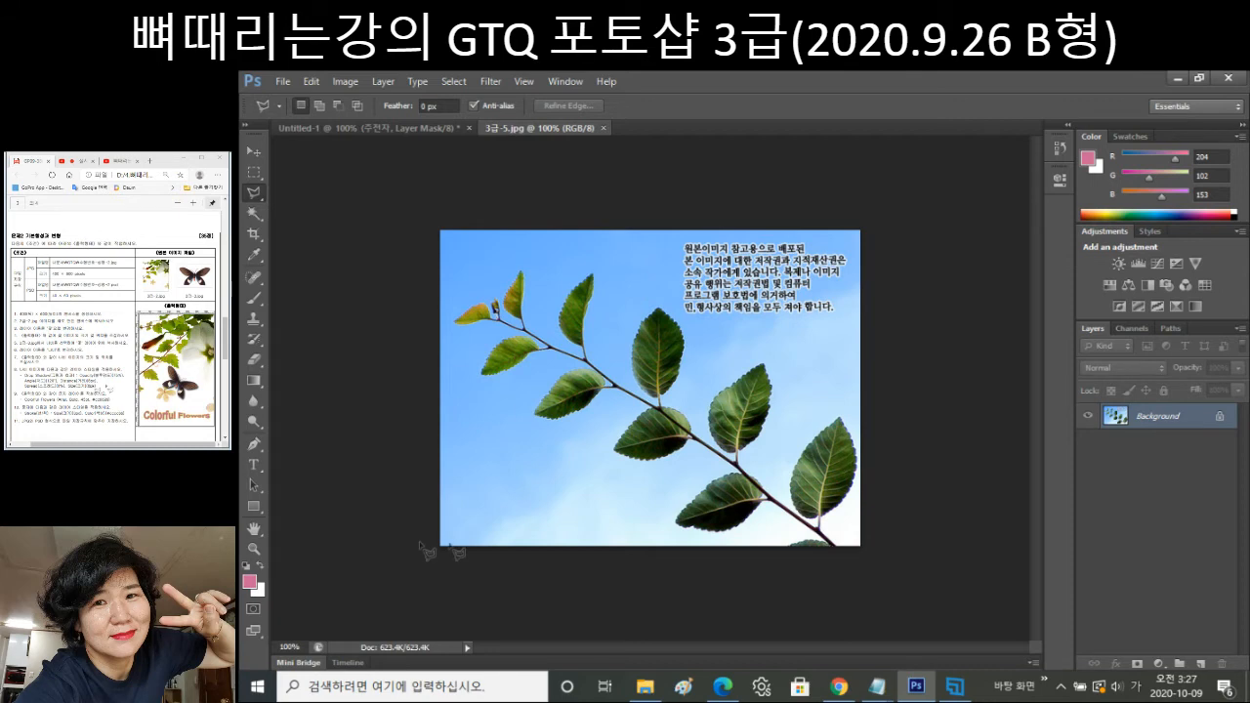
# Zoom the leaf image to 200% and scroll to the leaves.
pyautogui.click(254, 550)
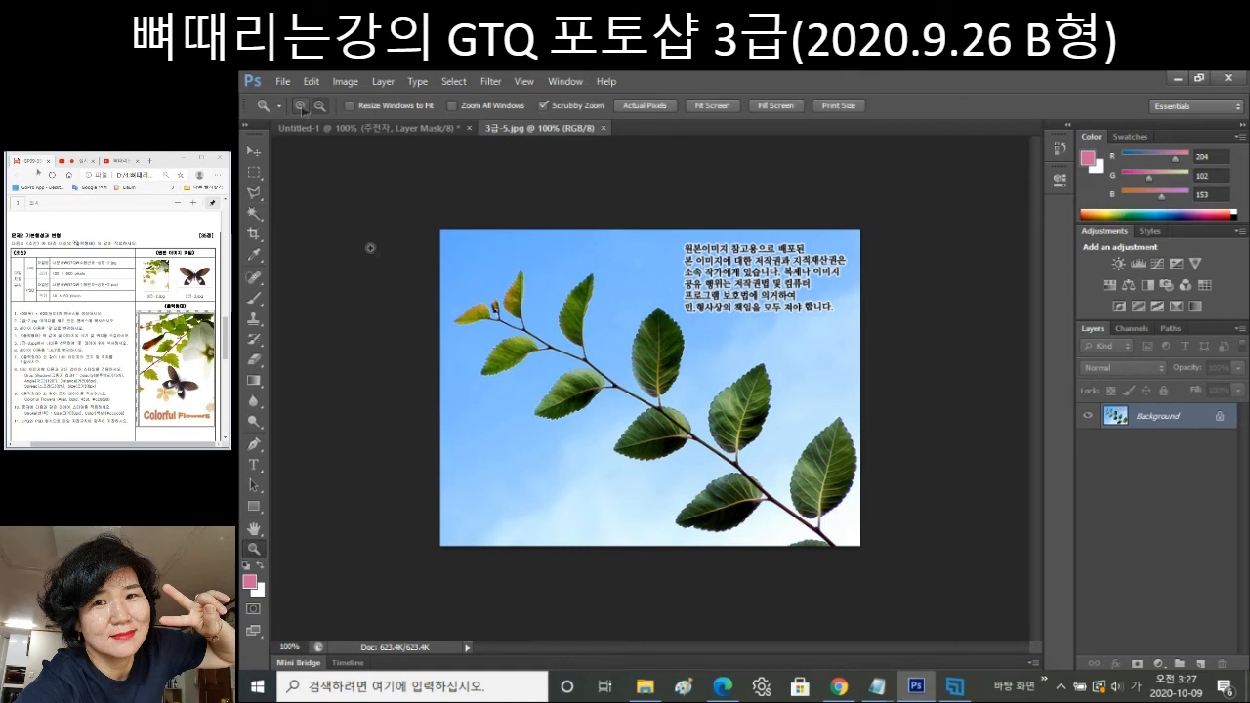
pyautogui.click(474, 302)
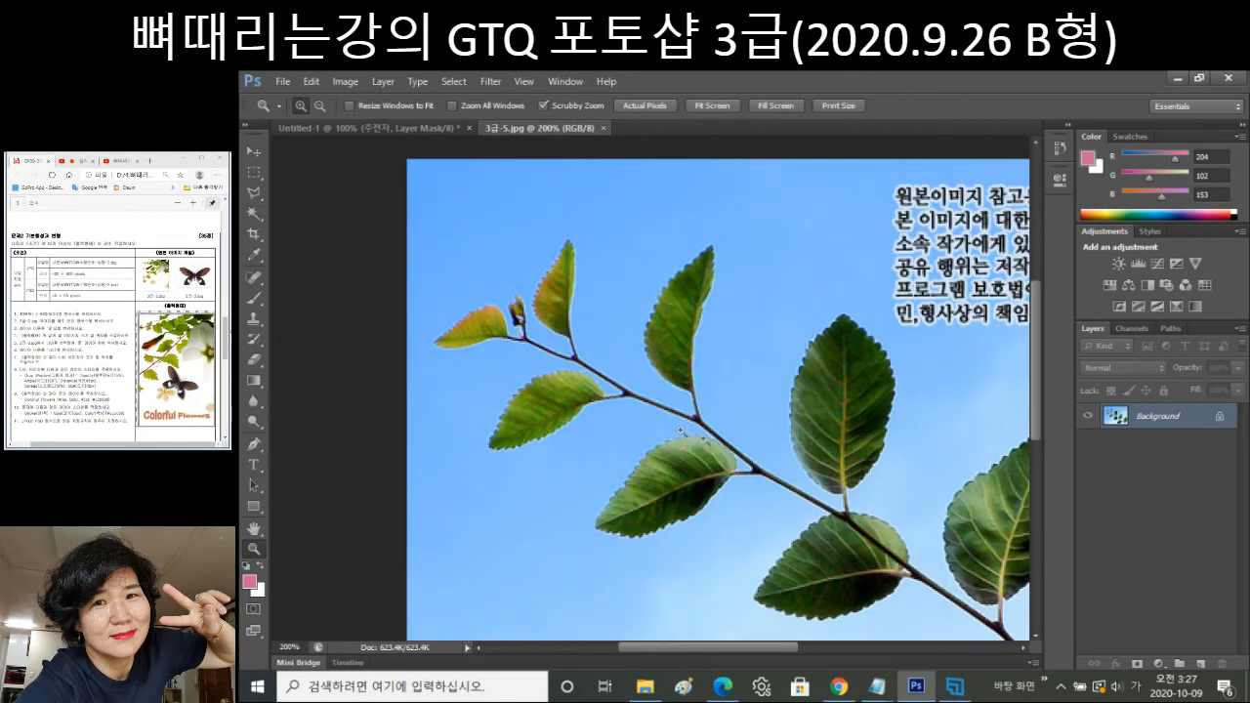
pyautogui.moveTo(694, 647); pyautogui.dragTo(738, 648)
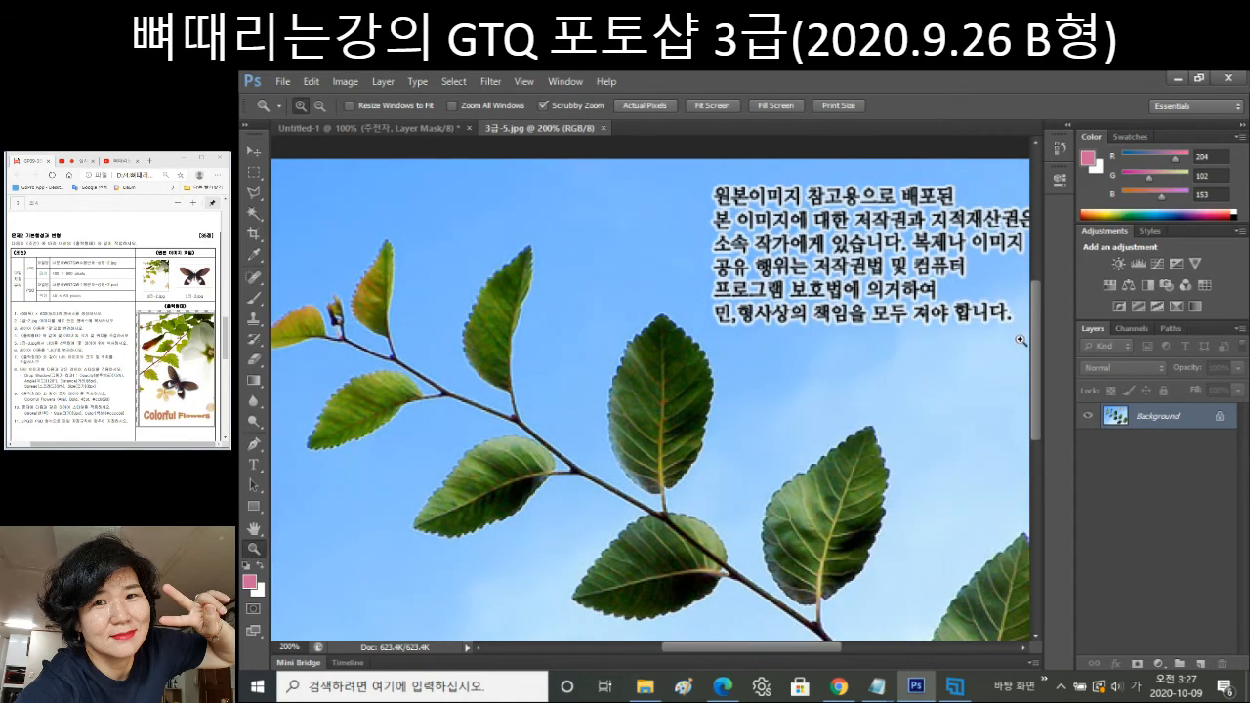
pyautogui.moveTo(1036, 324); pyautogui.dragTo(1044, 371)
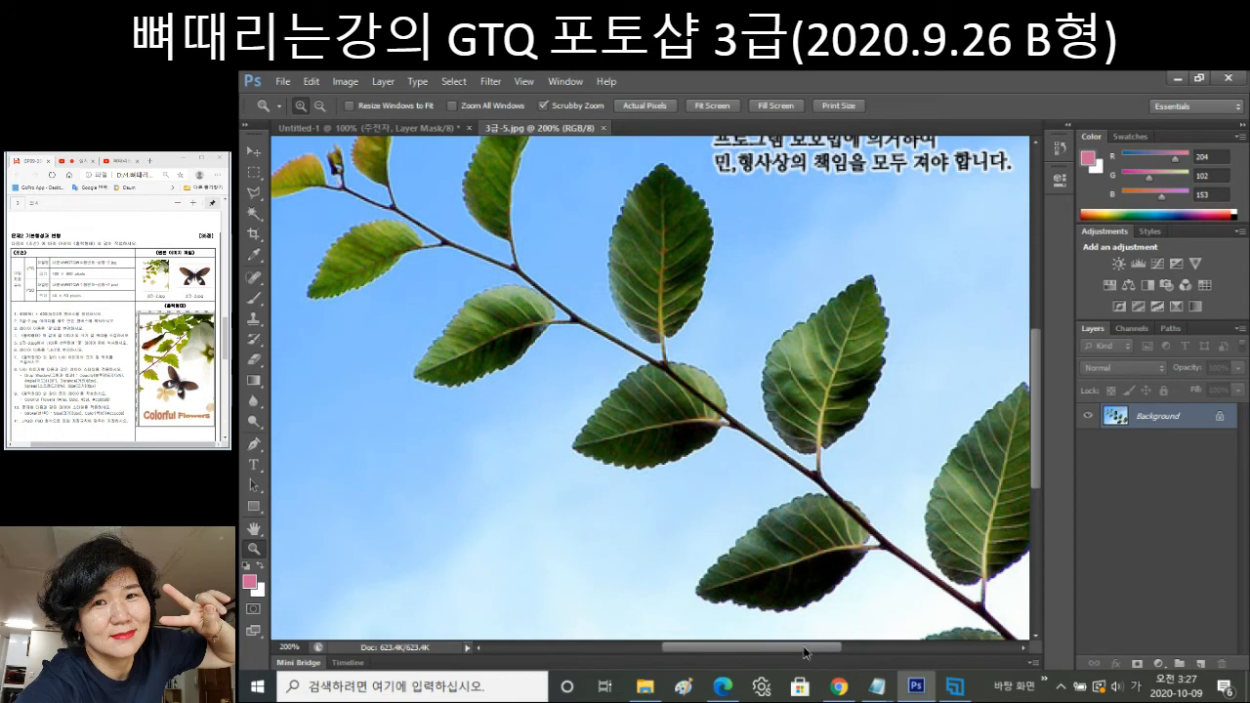
pyautogui.moveTo(803, 648); pyautogui.dragTo(806, 648)
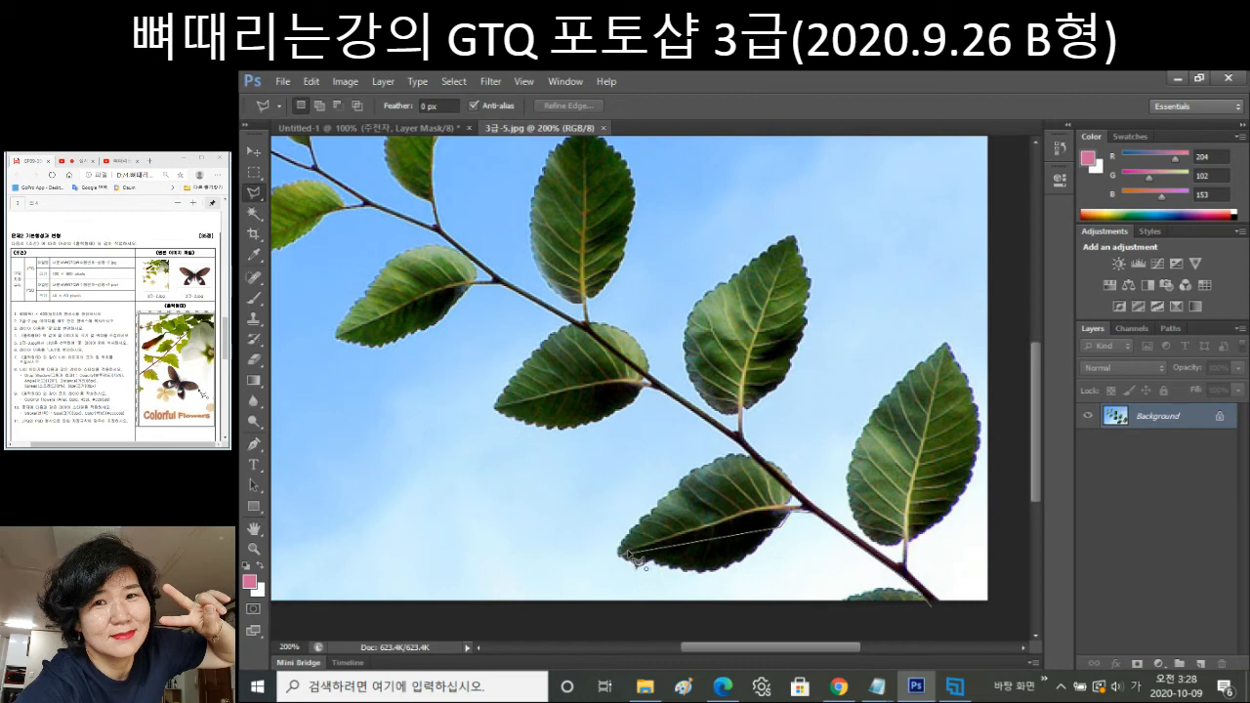
# Place a lasso point at the lower leaf's left tip, then cancel the outline to restart.
pyautogui.click(619, 552)
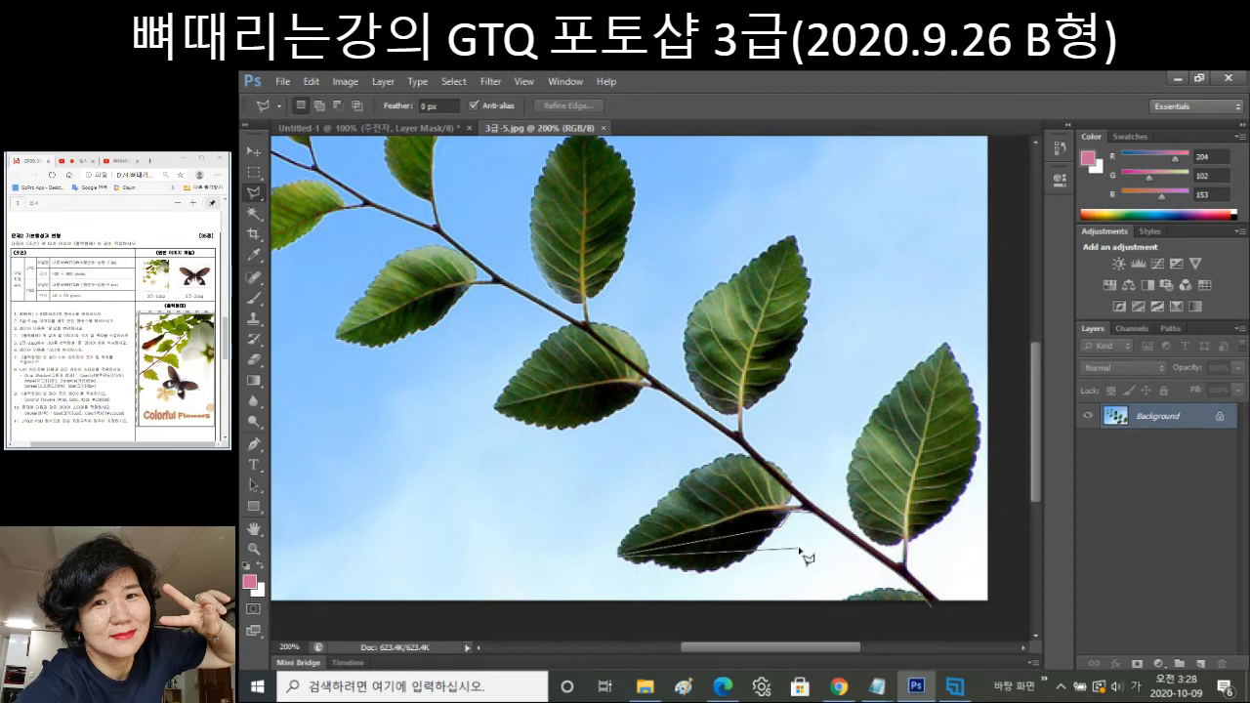
pyautogui.press('Escape')
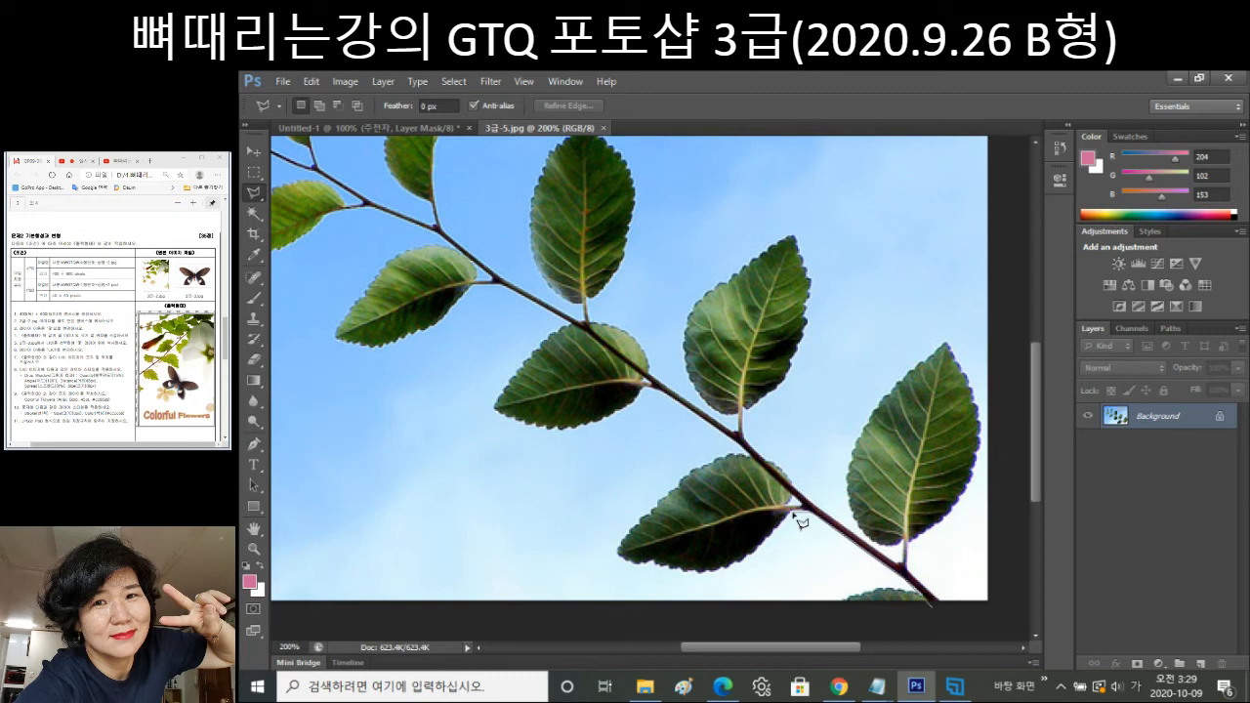
# Add Polygonal Lasso points along the lower leaf's bottom edge and around its left tip.
pyautogui.click(719, 569)
pyautogui.click(651, 399)
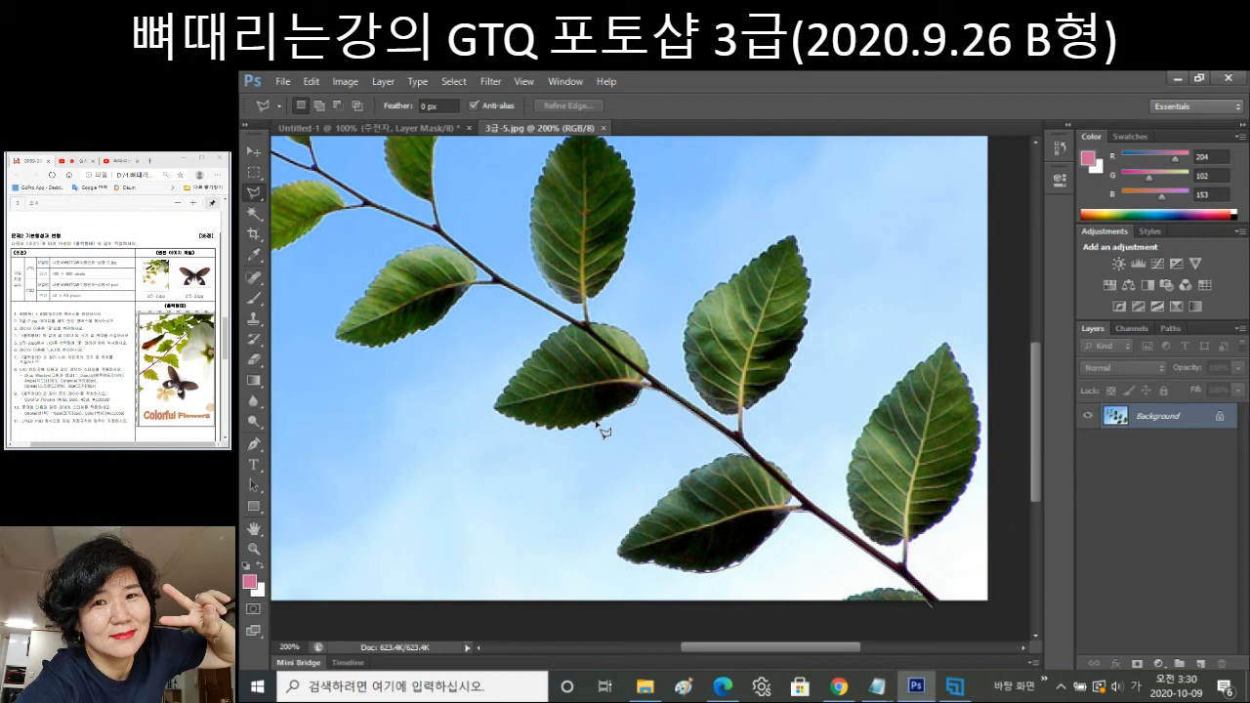
pyautogui.click(596, 422)
pyautogui.click(511, 381)
# Add a lasso point at the branch junction, then drop the unfinished outline.
pyautogui.click(479, 285)
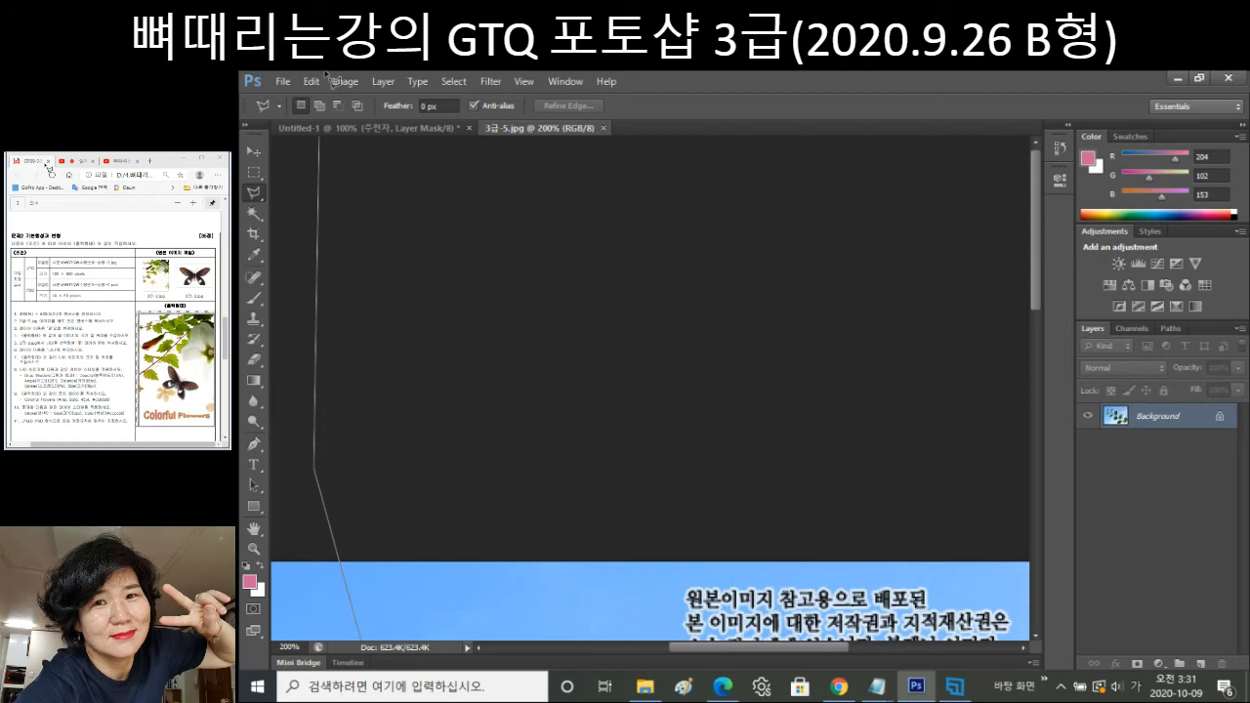
pyautogui.click(343, 81)
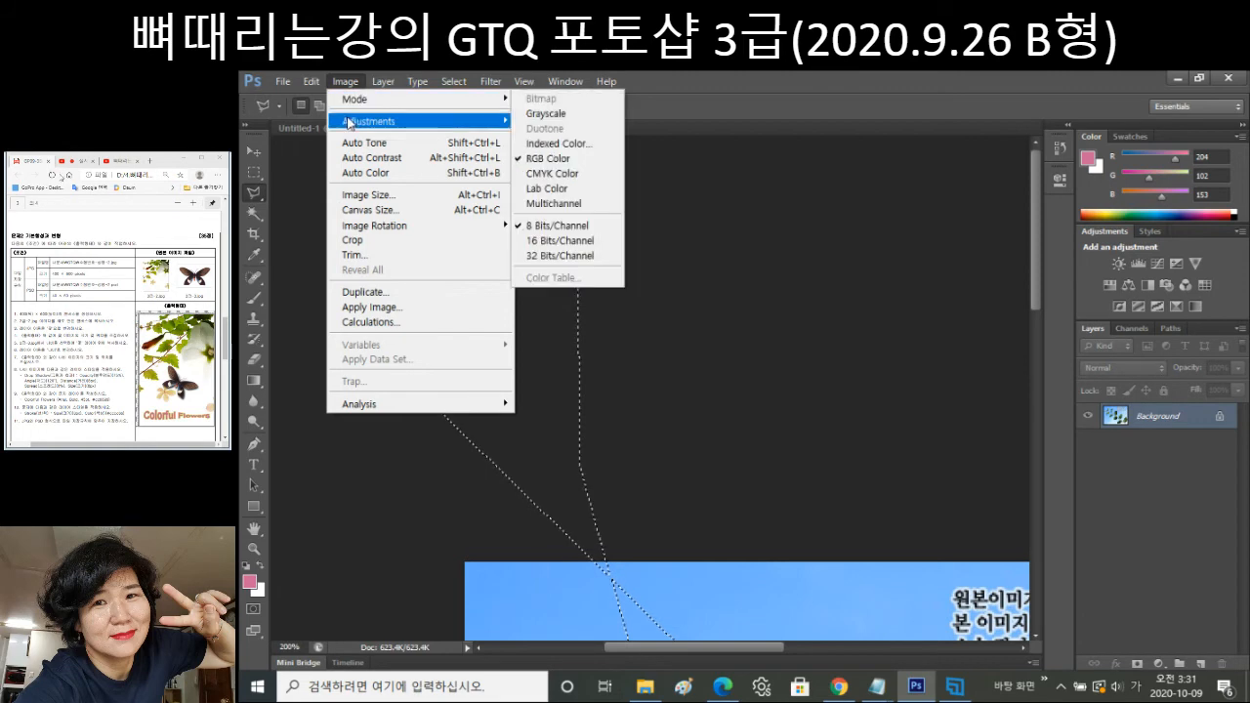
pyautogui.click(698, 619)
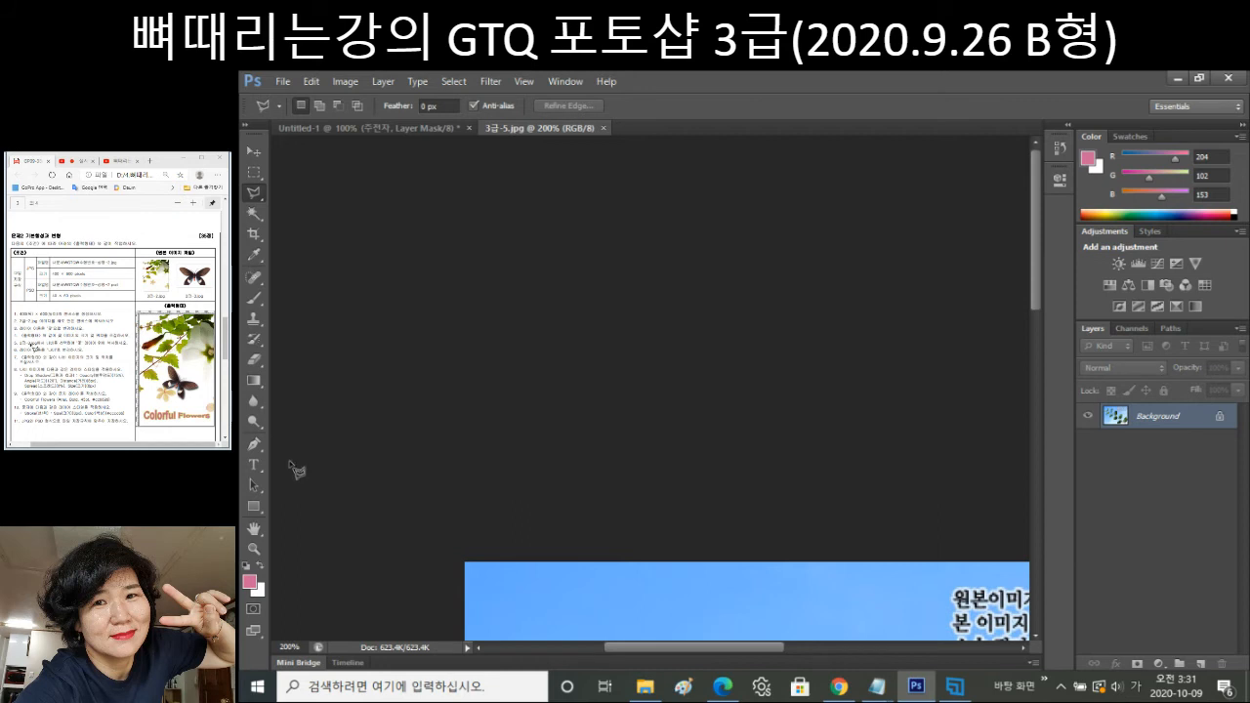
# Zoom the leaf photo out from 200% to 100% to show the whole image.
pyautogui.click(254, 549)
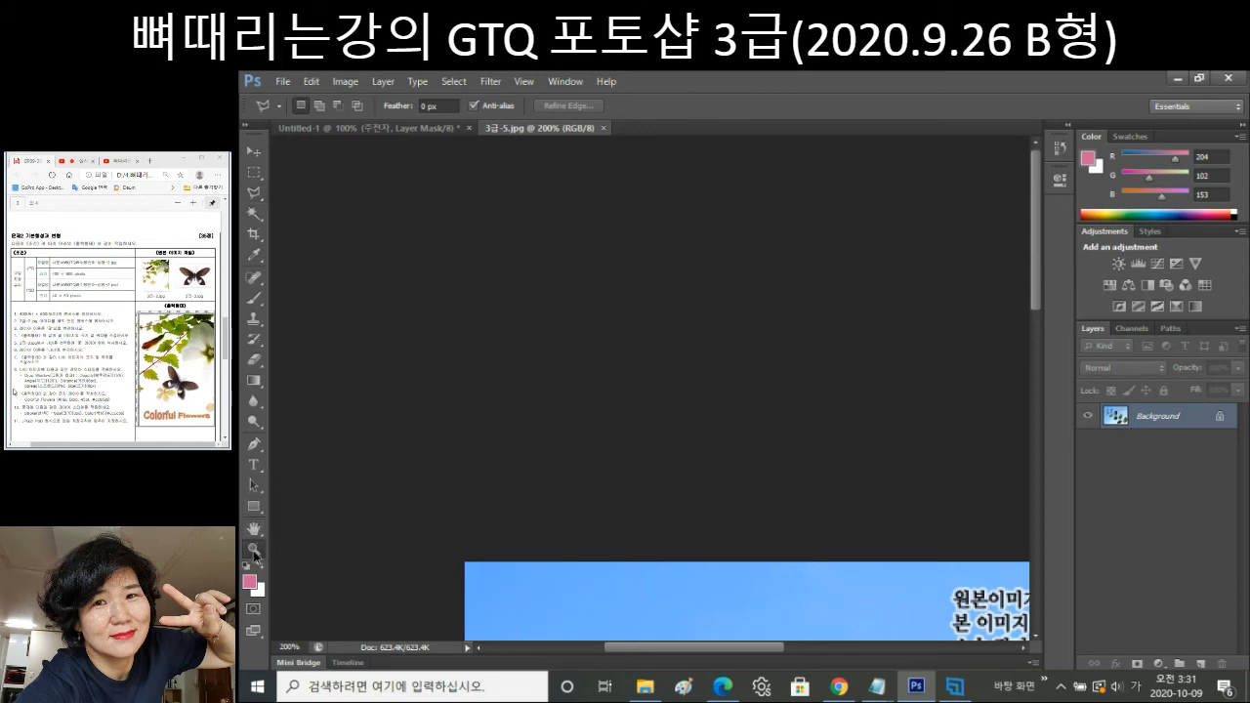
pyautogui.click(319, 106)
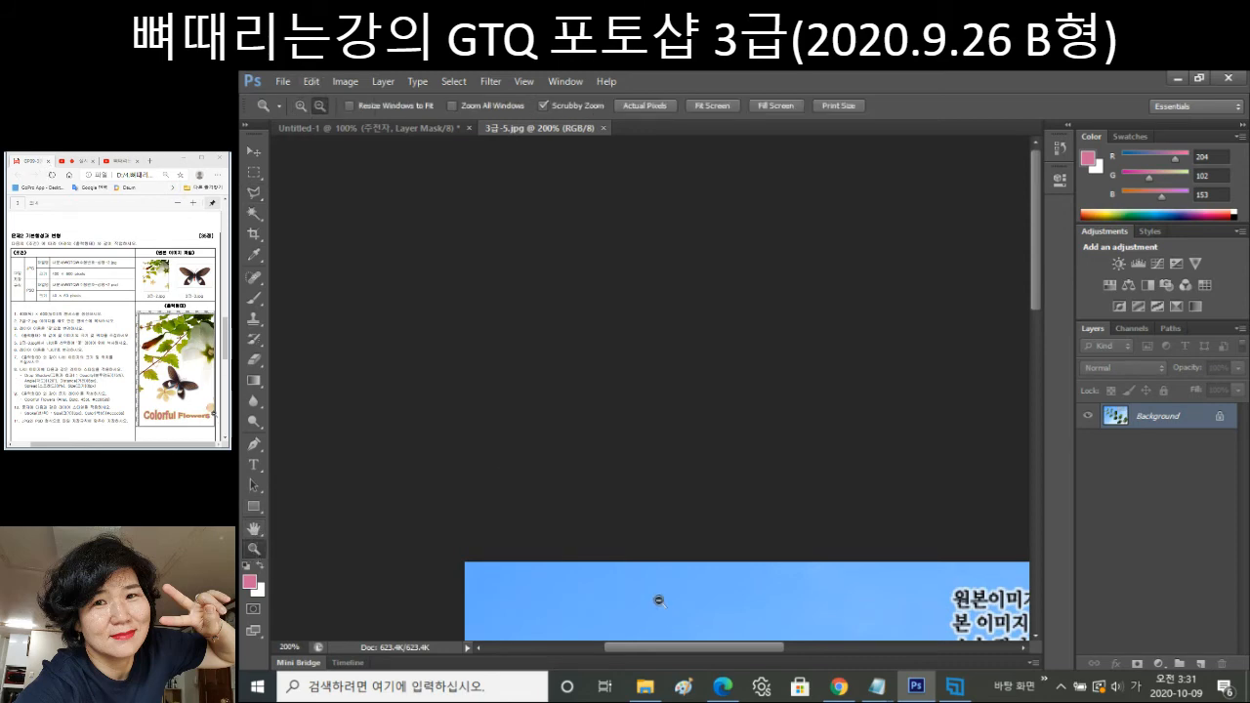
pyautogui.click(661, 601)
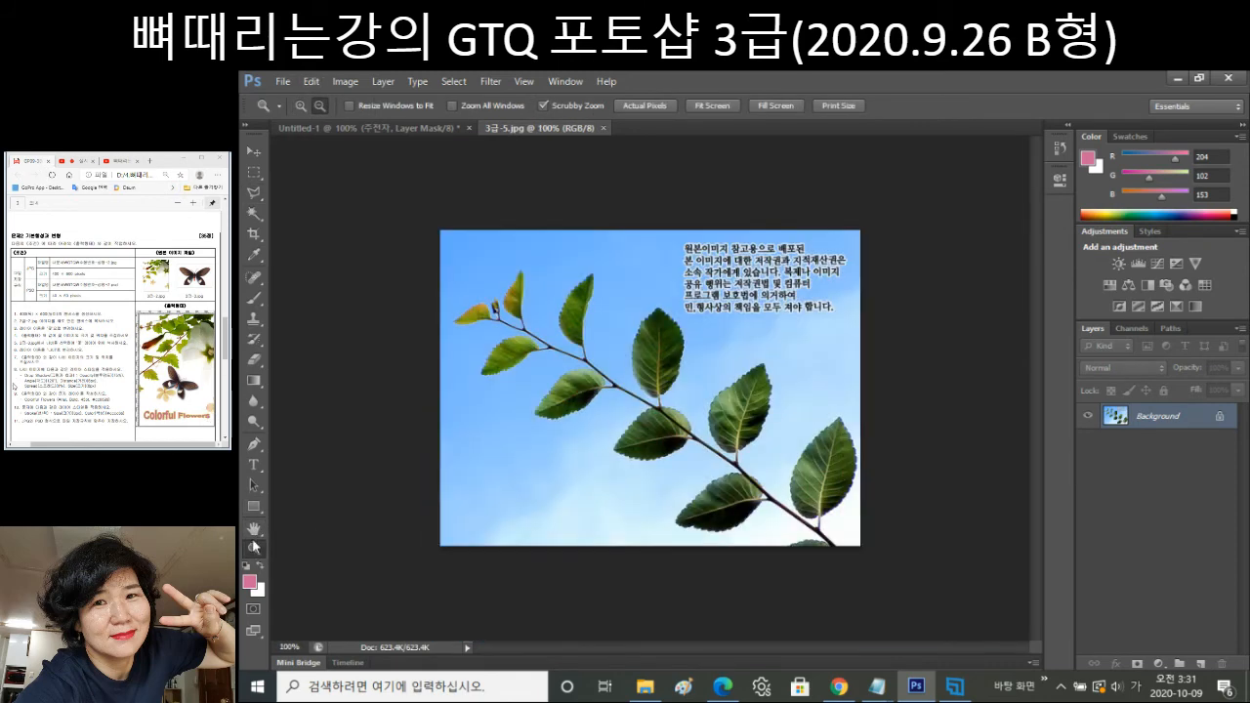
# Switch from the Magic Wand to the Quick Selection Tool.
pyautogui.click(250, 219)
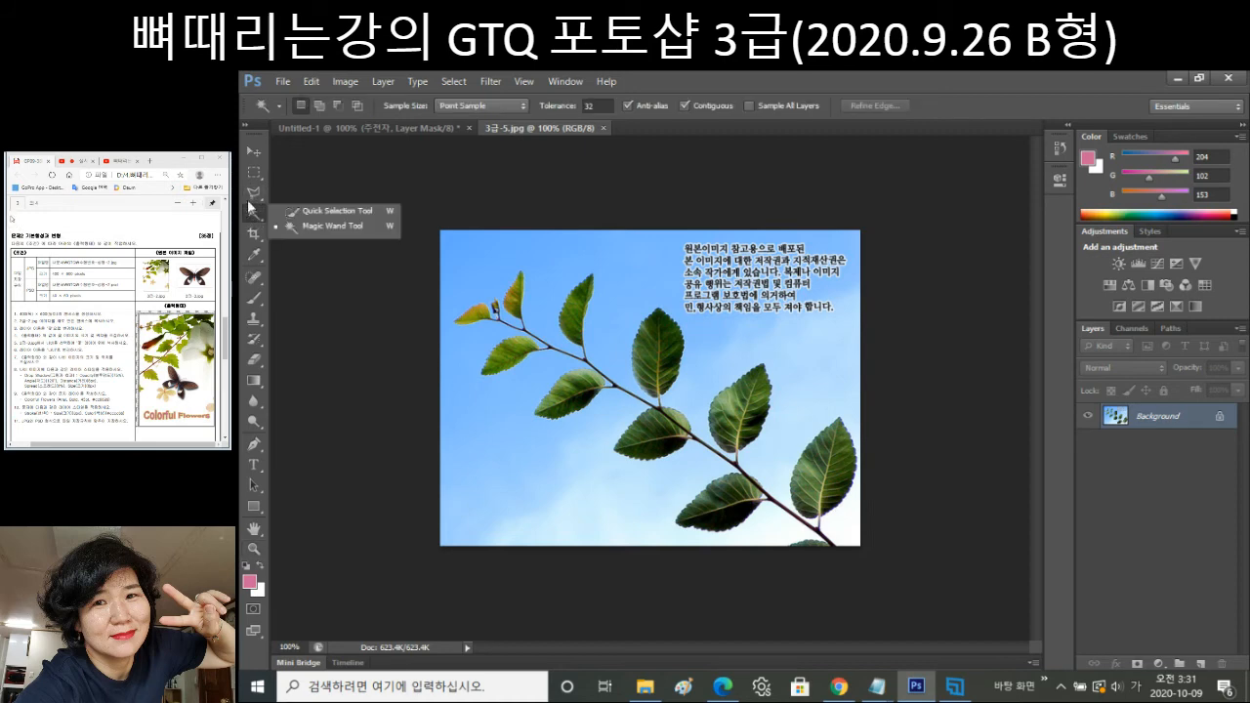
pyautogui.click(326, 214)
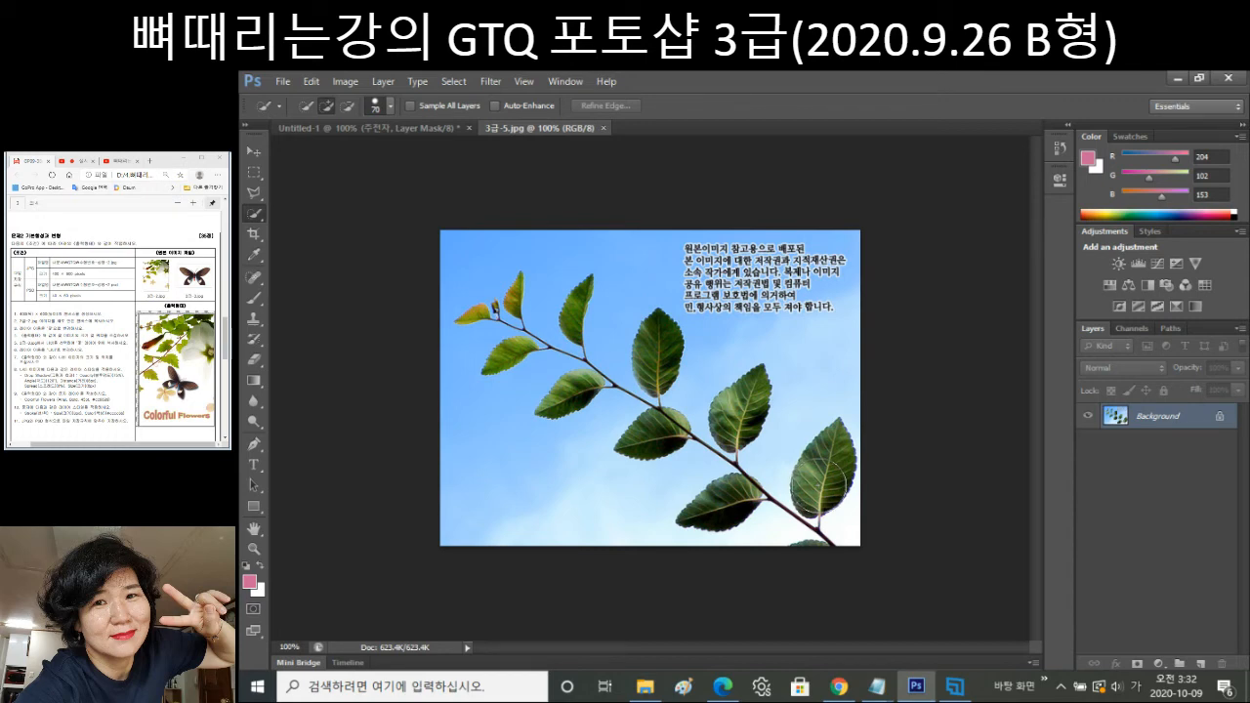
# Quick-select the right, middle-right, middle and lower leaves, shrinking the brush to about 45.
pyautogui.click(826, 472)
pyautogui.click(783, 424)
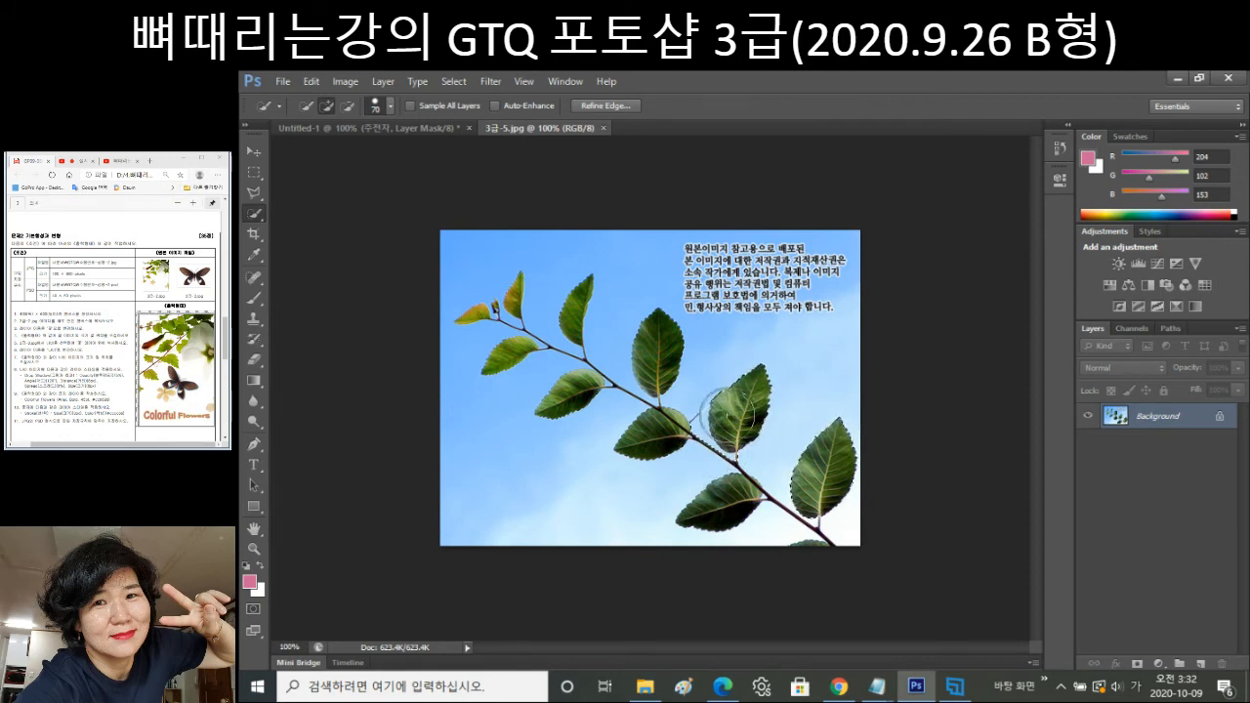
pyautogui.press('alt')
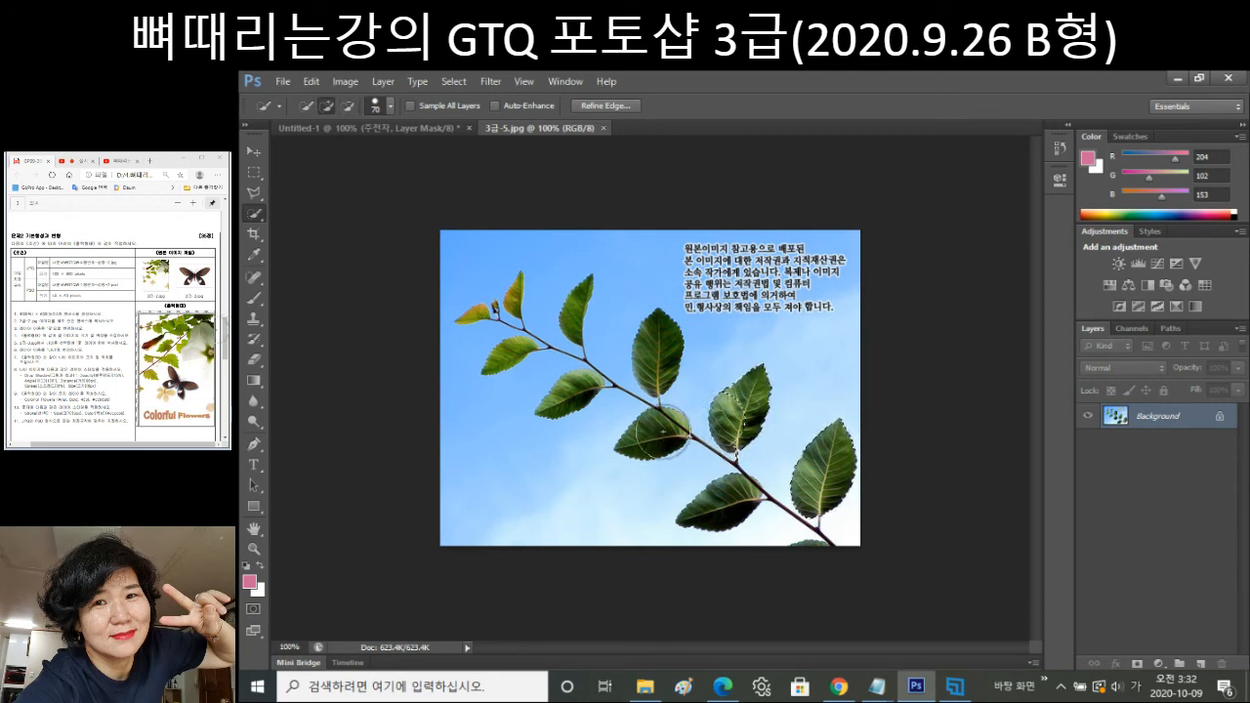
pyautogui.press('[')
pyautogui.press('[')
pyautogui.press('[')
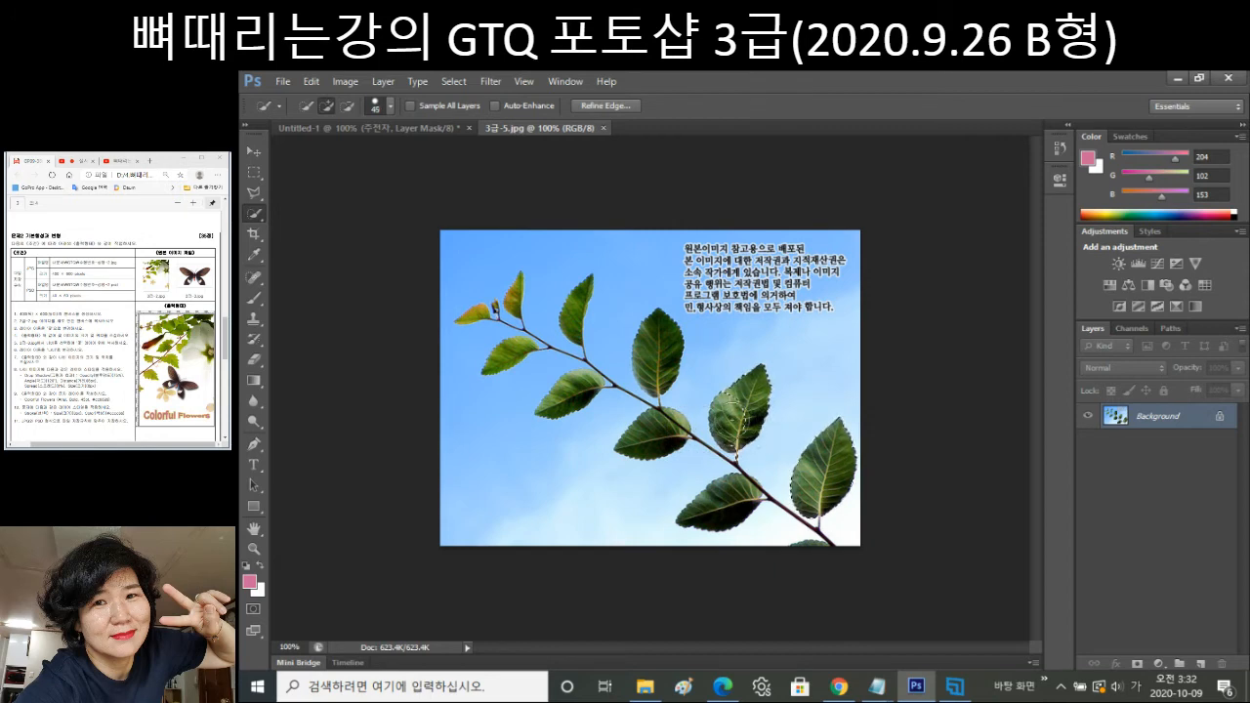
pyautogui.press('[')
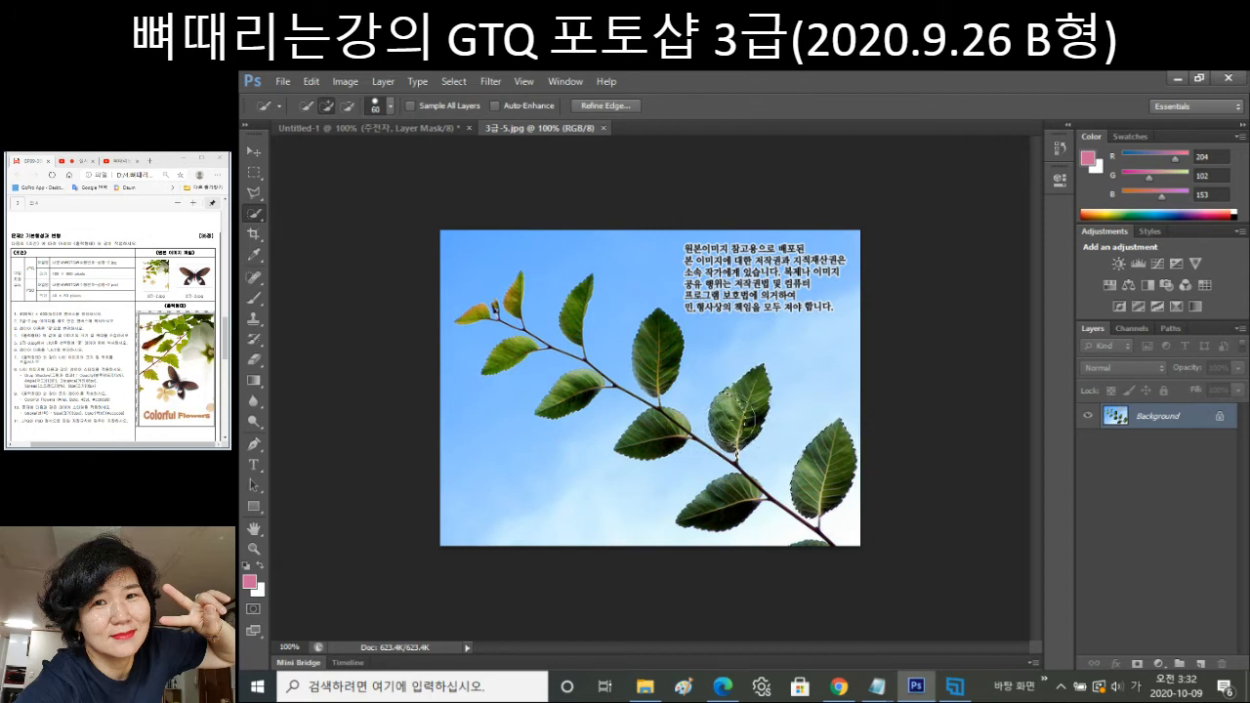
pyautogui.click(737, 417)
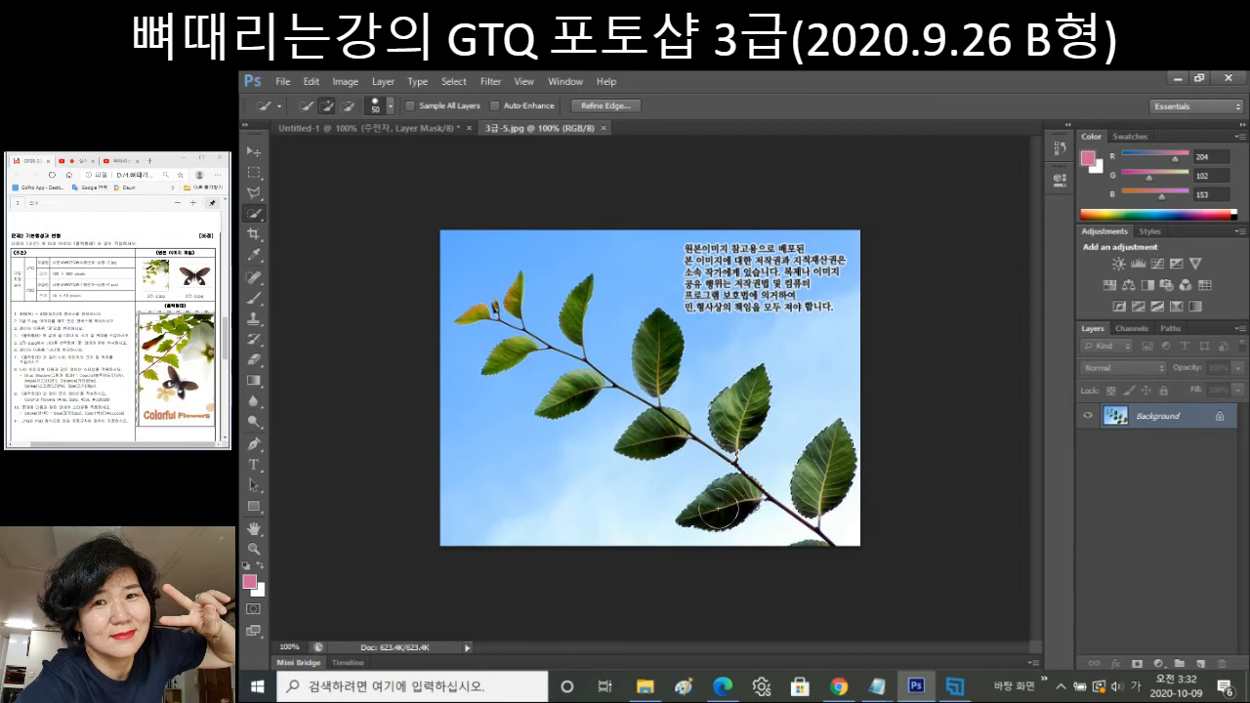
pyautogui.click(655, 434)
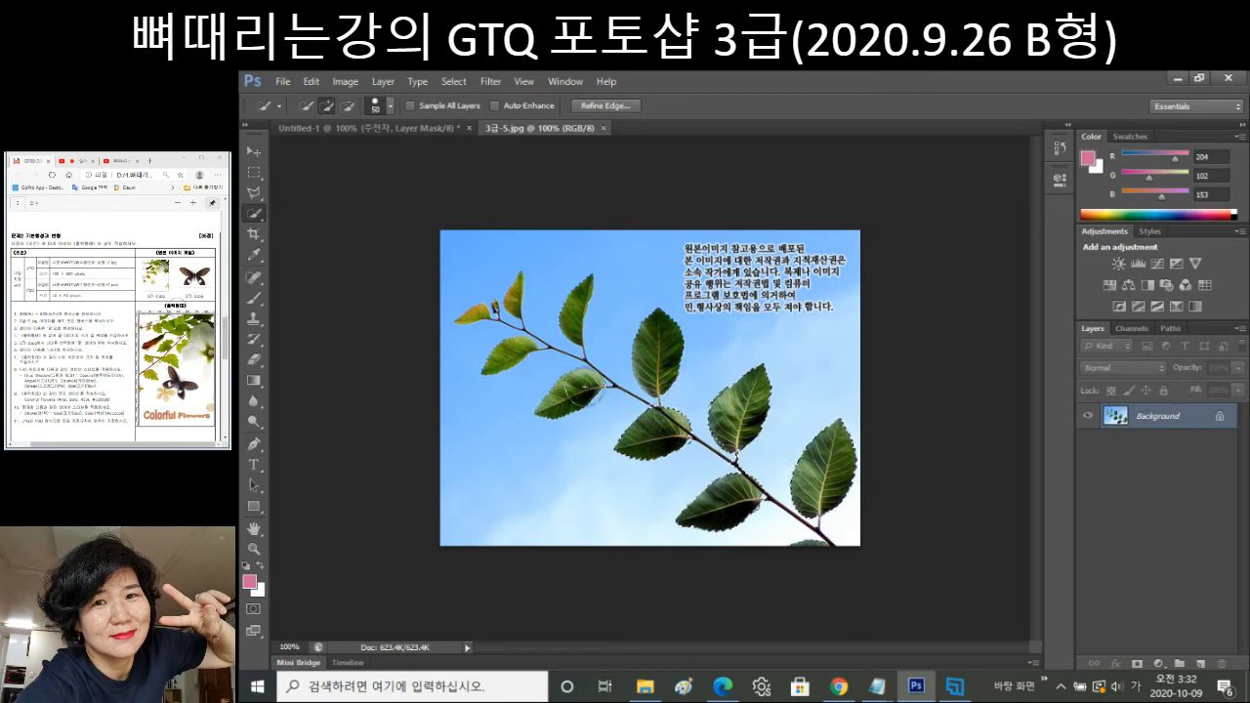
# Add the left and small upper-left leaves to the selection with a progressively smaller brush.
pyautogui.press('[')
pyautogui.click(580, 392)
pyautogui.press('[')
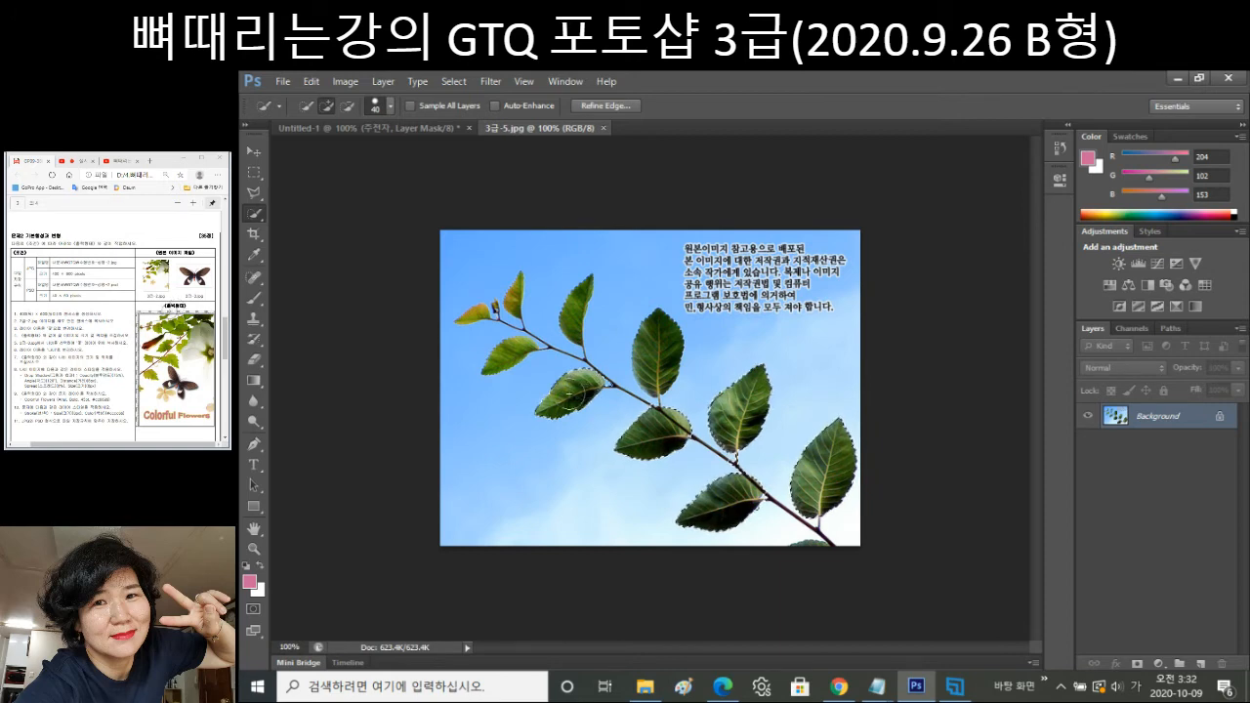
pyautogui.press('[')
pyautogui.press('[')
pyautogui.click(513, 351)
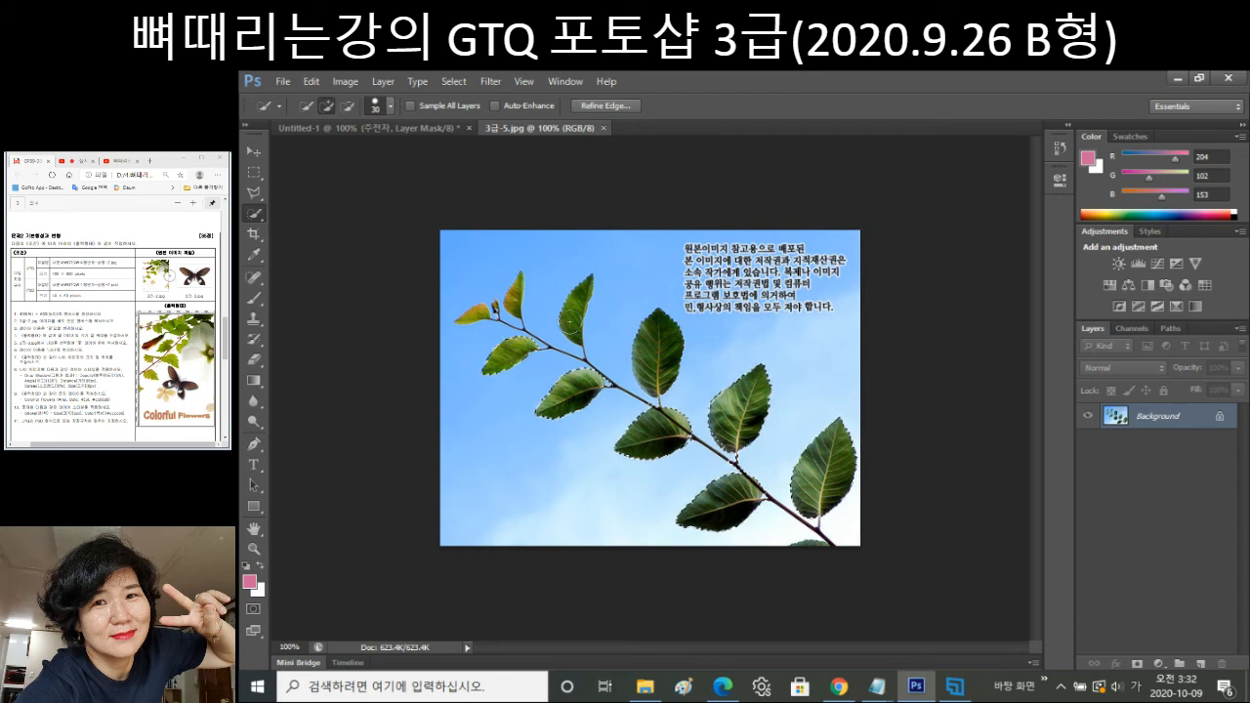
pyautogui.press('[')
pyautogui.press('[')
pyautogui.click(512, 293)
pyautogui.press('[')
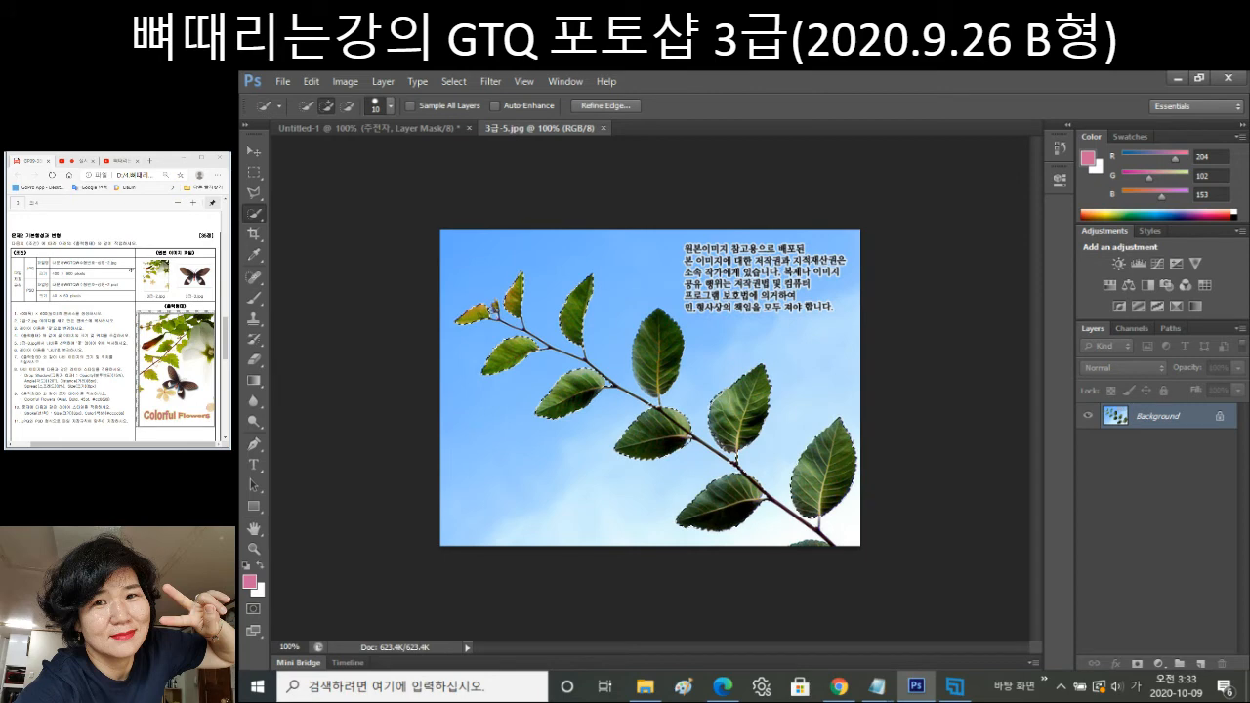
pyautogui.press(']')
pyautogui.press(']')
pyautogui.press(']')
pyautogui.press(']')
pyautogui.press(']')
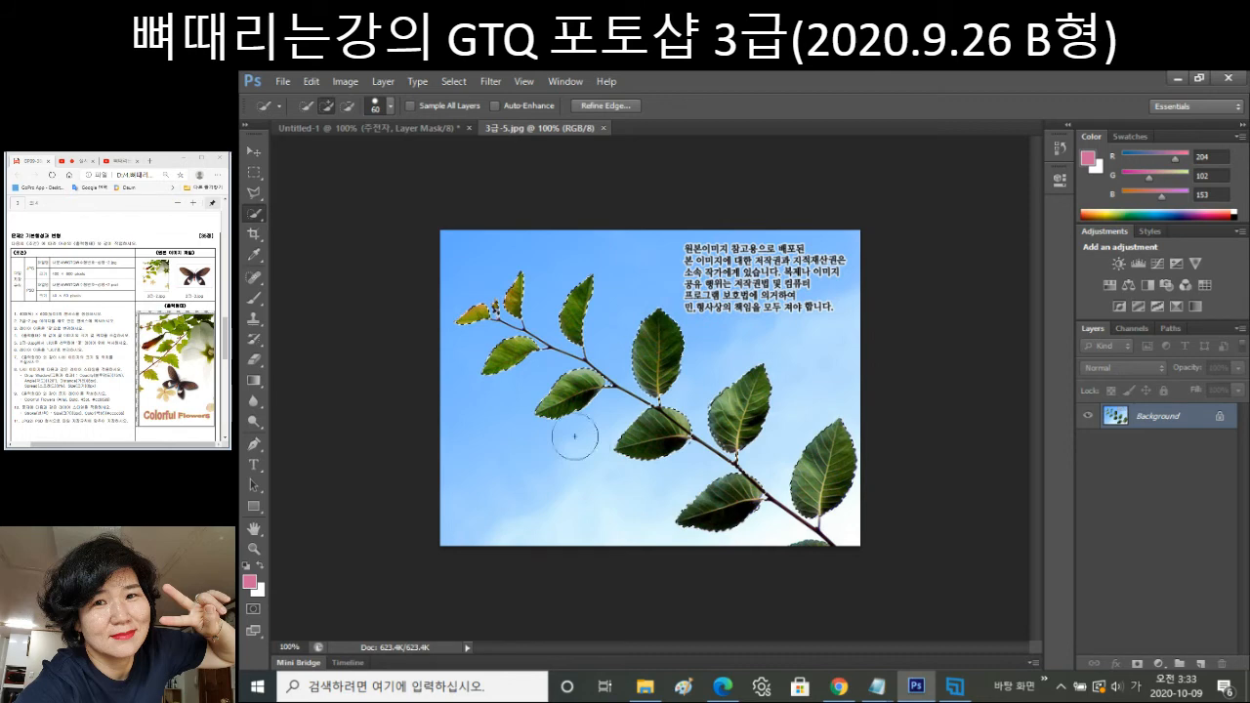
pyautogui.moveTo(253, 192); pyautogui.dragTo(311, 209)
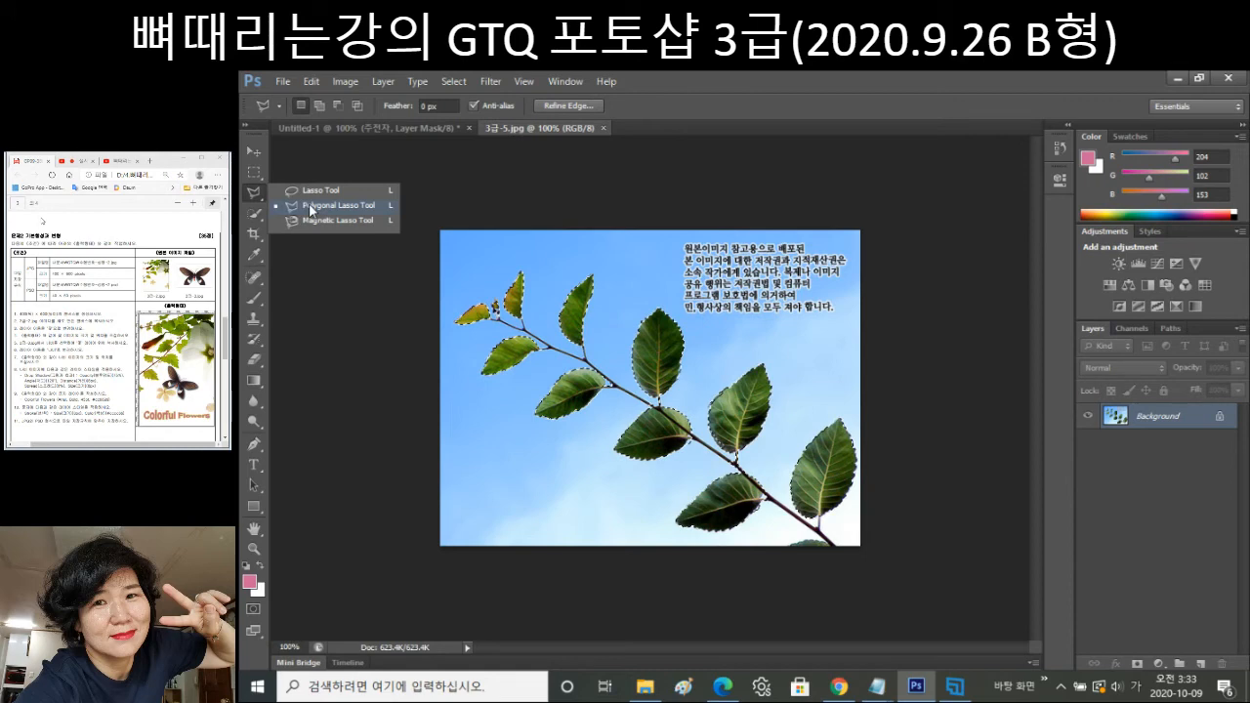
# Switch to the Polygonal Lasso Tool in Add to Selection mode.
pyautogui.click(311, 209)
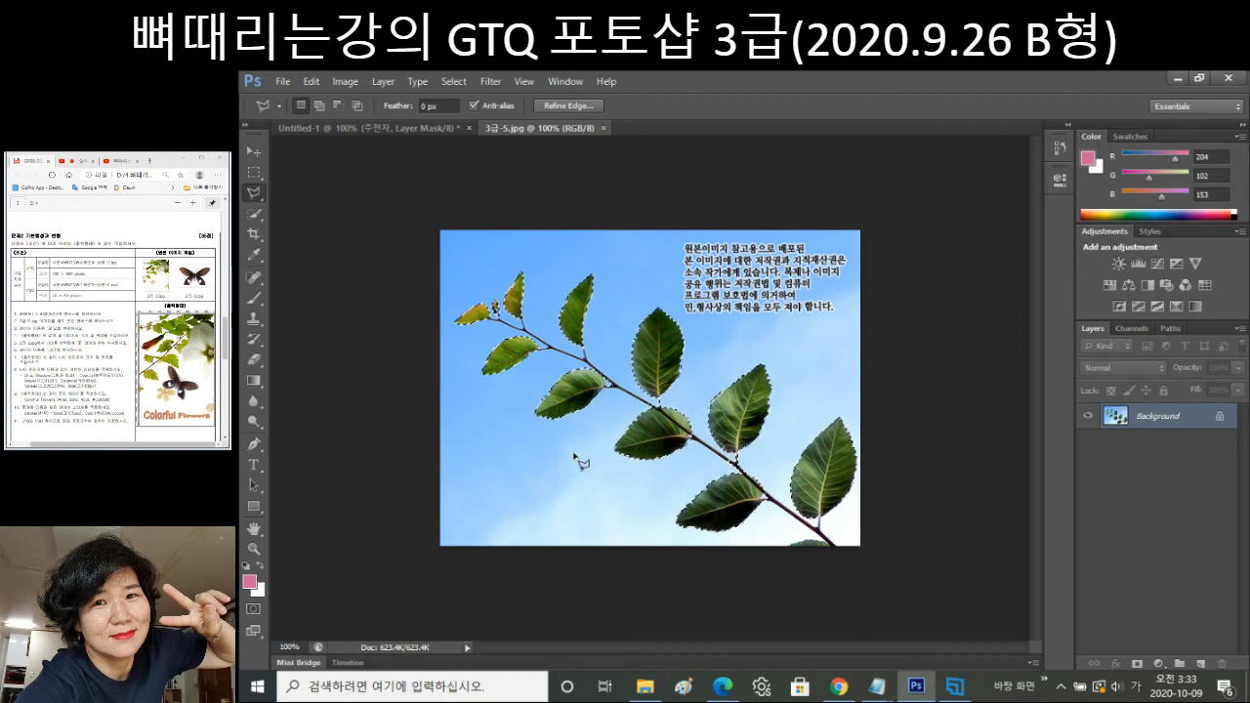
pyautogui.press('shift')
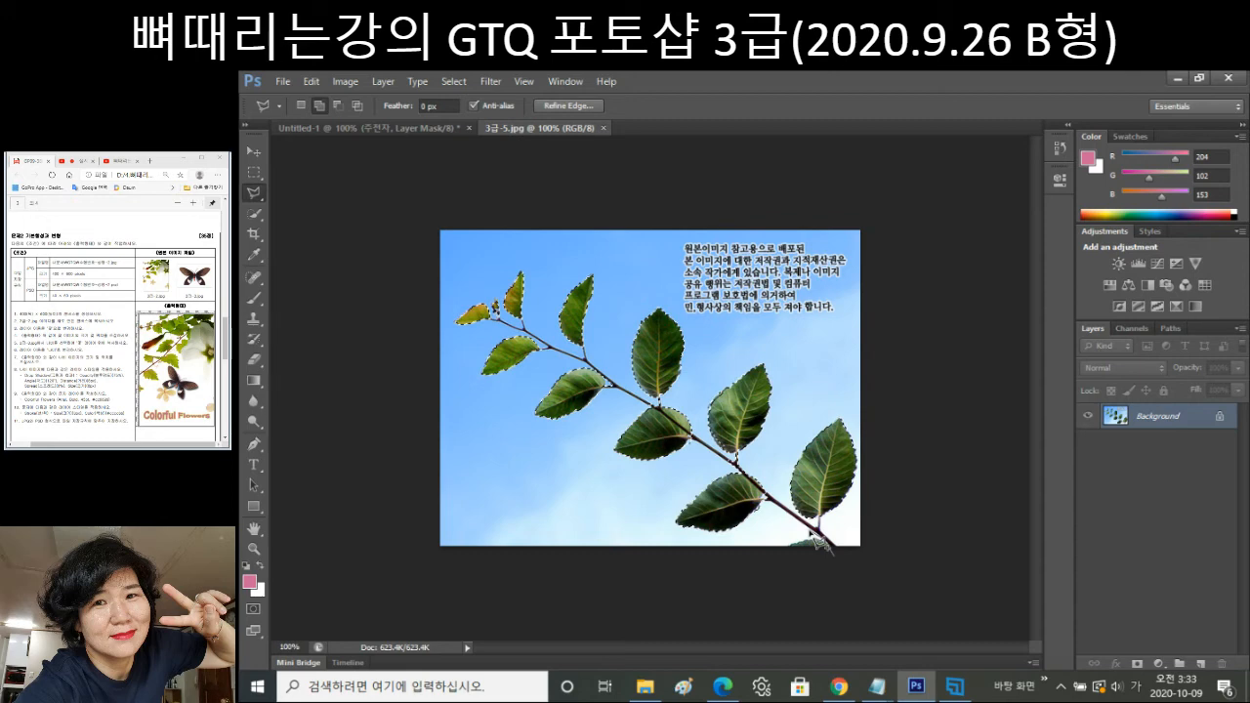
# Trace the bare branch stem from its bottom-right end to add it to the leaf selection.
pyautogui.click(830, 551)
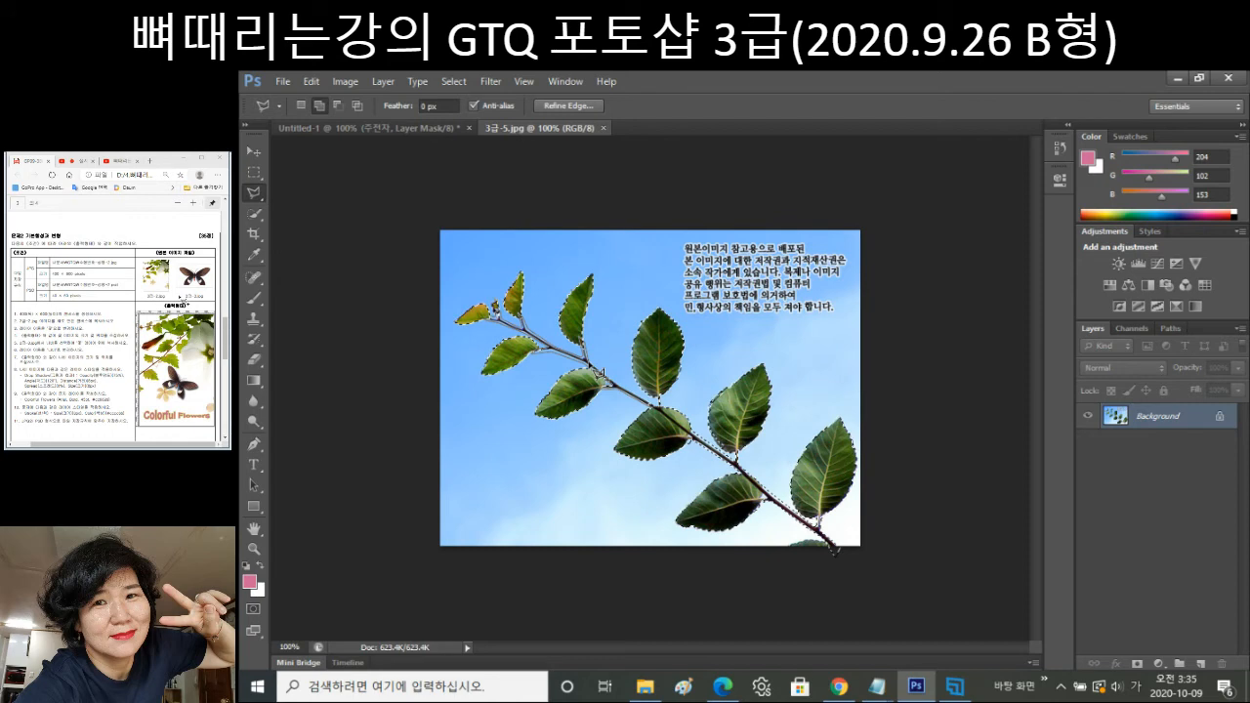
pyautogui.moveTo(598, 371); pyautogui.dragTo(669, 415)
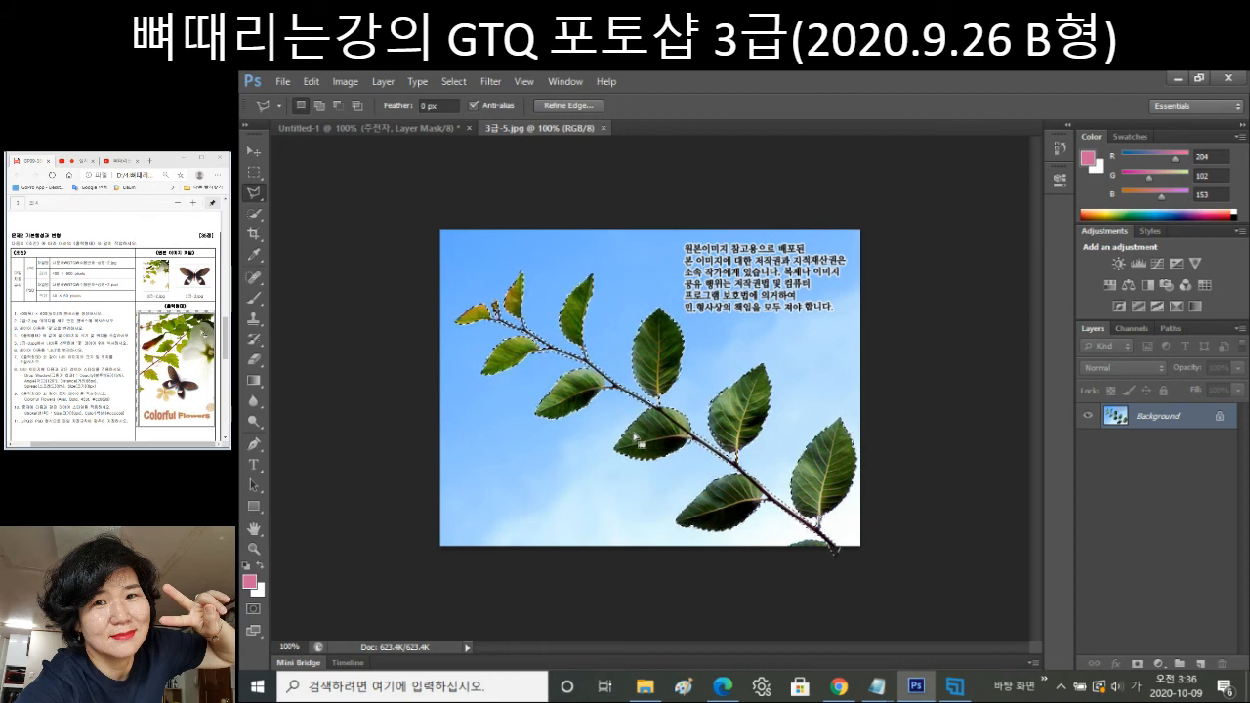
# Paste the leaf branch into Untitled-1 as Layer 1 above 주전자 and enter Free Transform.
pyautogui.click(382, 125)
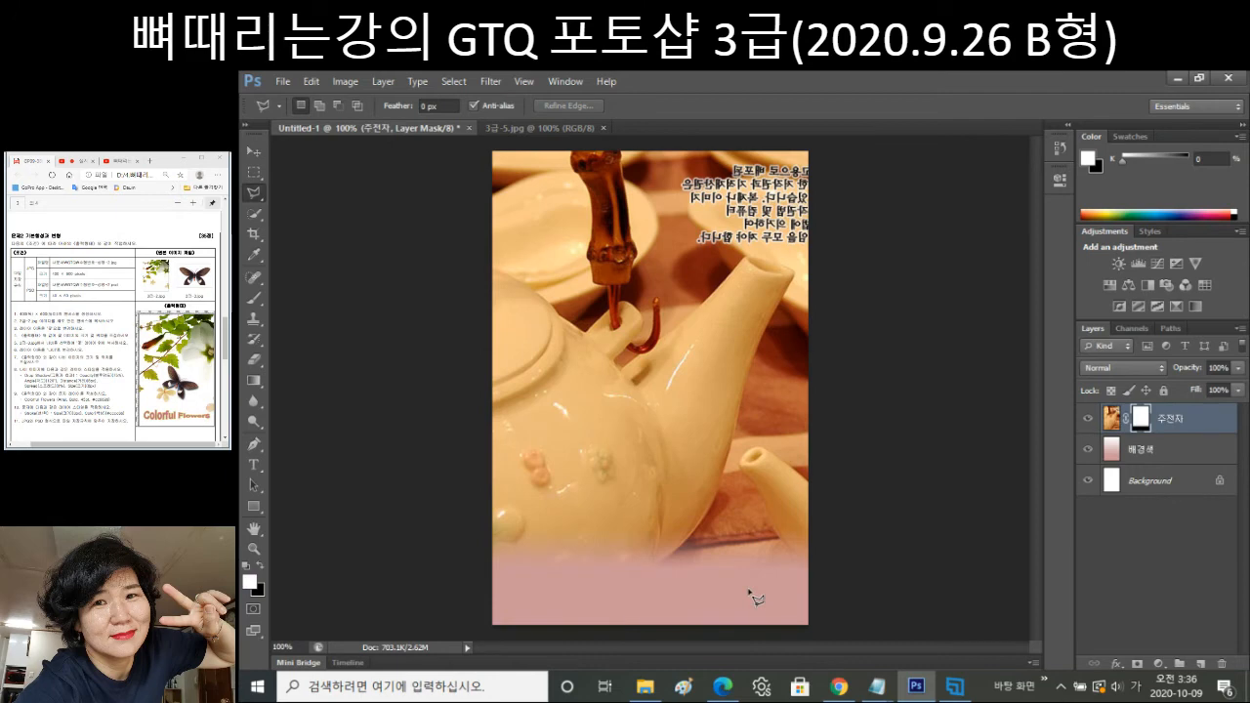
pyautogui.hotkey('ctrl', 'v')
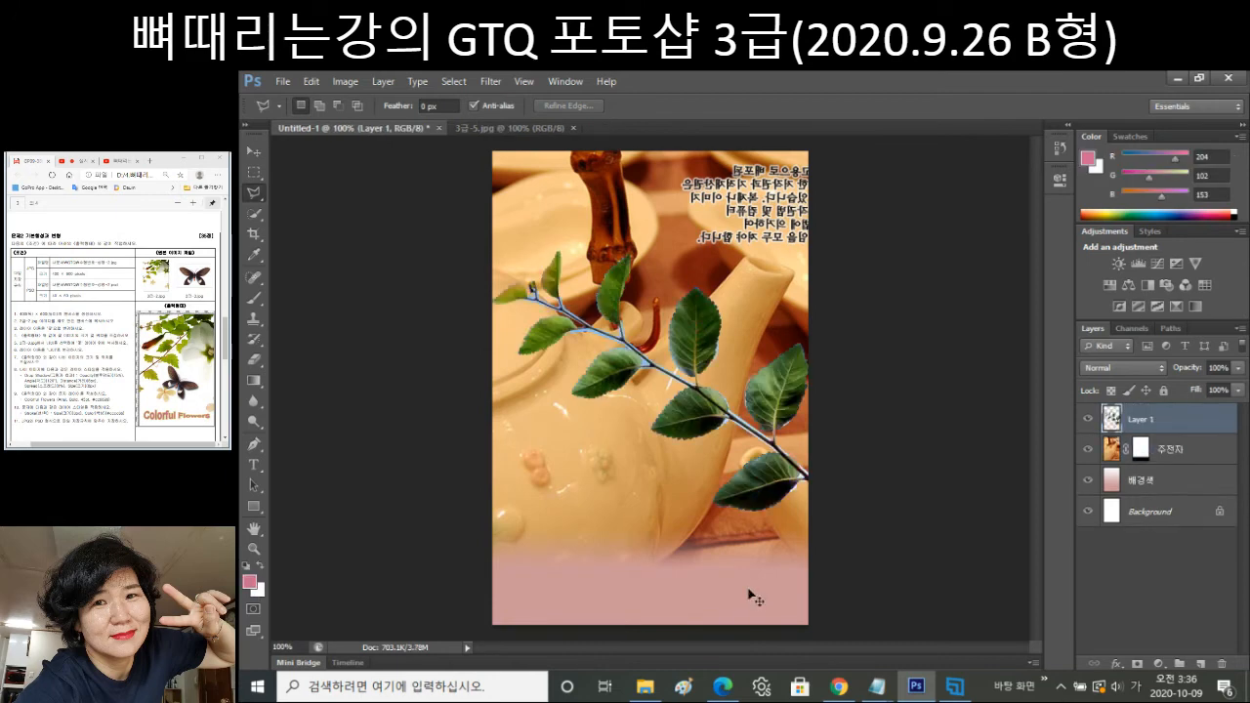
pyautogui.hotkey('ctrl', 't')
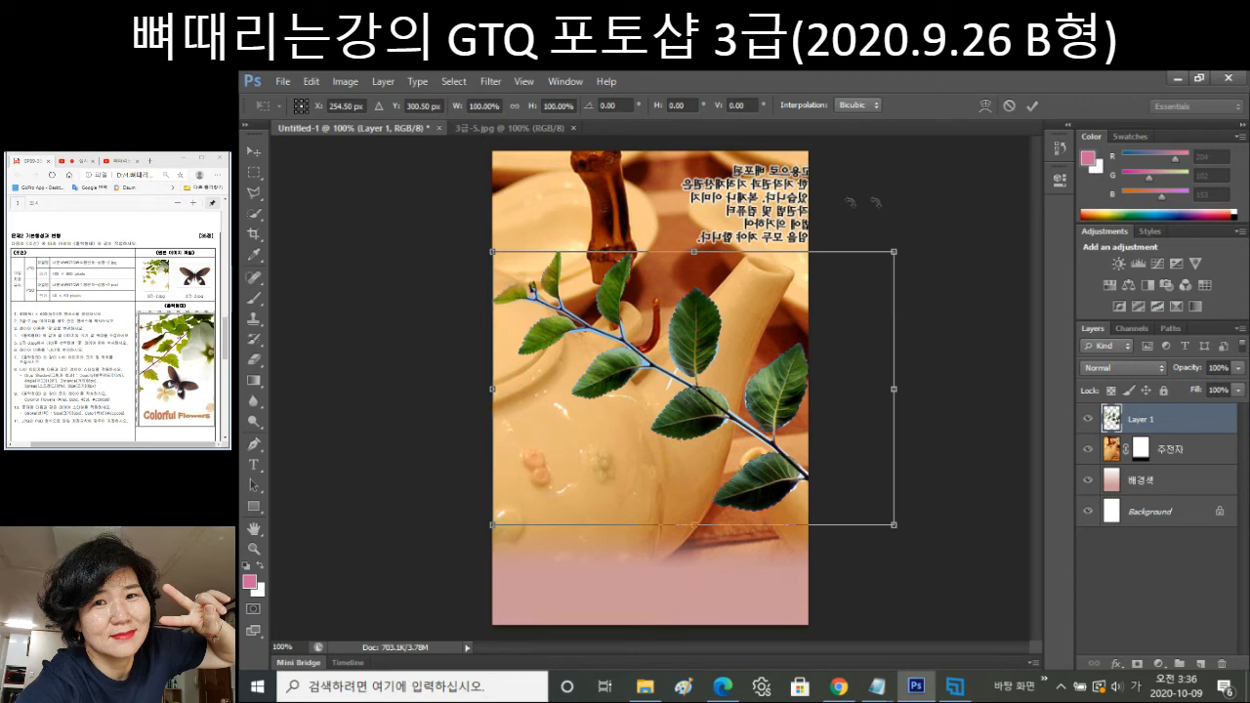
# Rotate the pasted branch, scale it down to about half, and reposition it.
pyautogui.moveTo(909, 212); pyautogui.dragTo(968, 398)
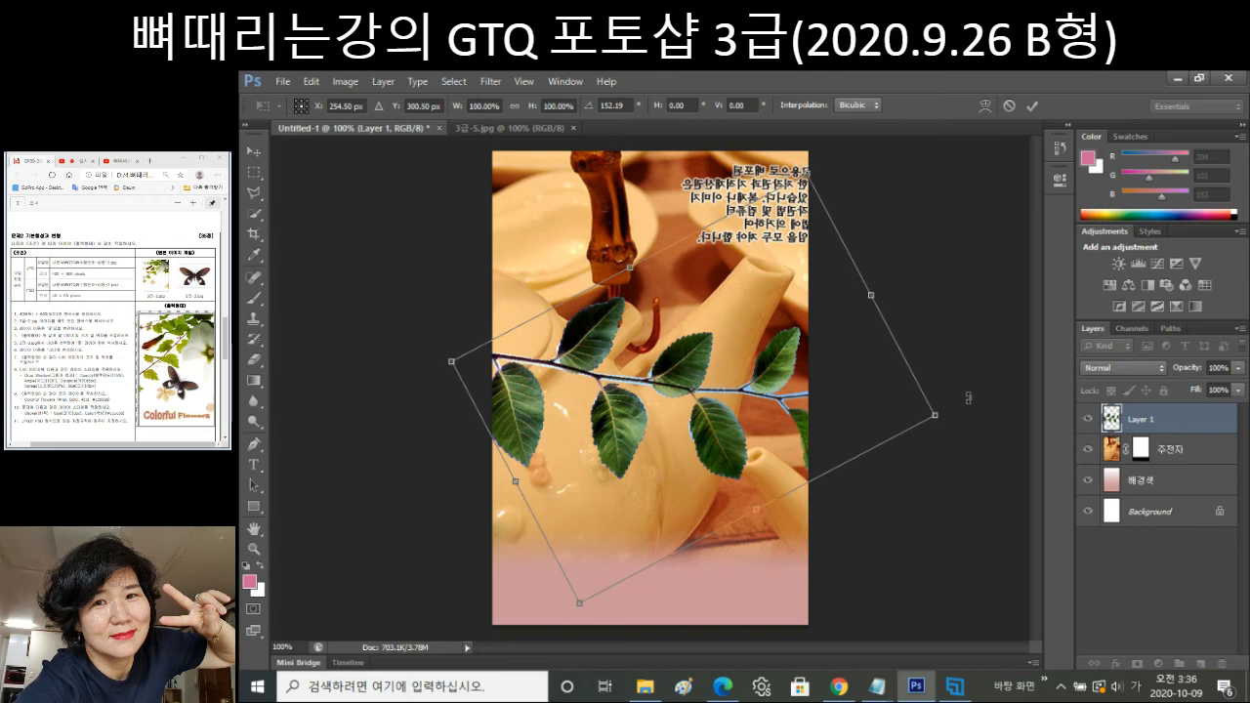
pyautogui.moveTo(935, 415); pyautogui.dragTo(706, 392)
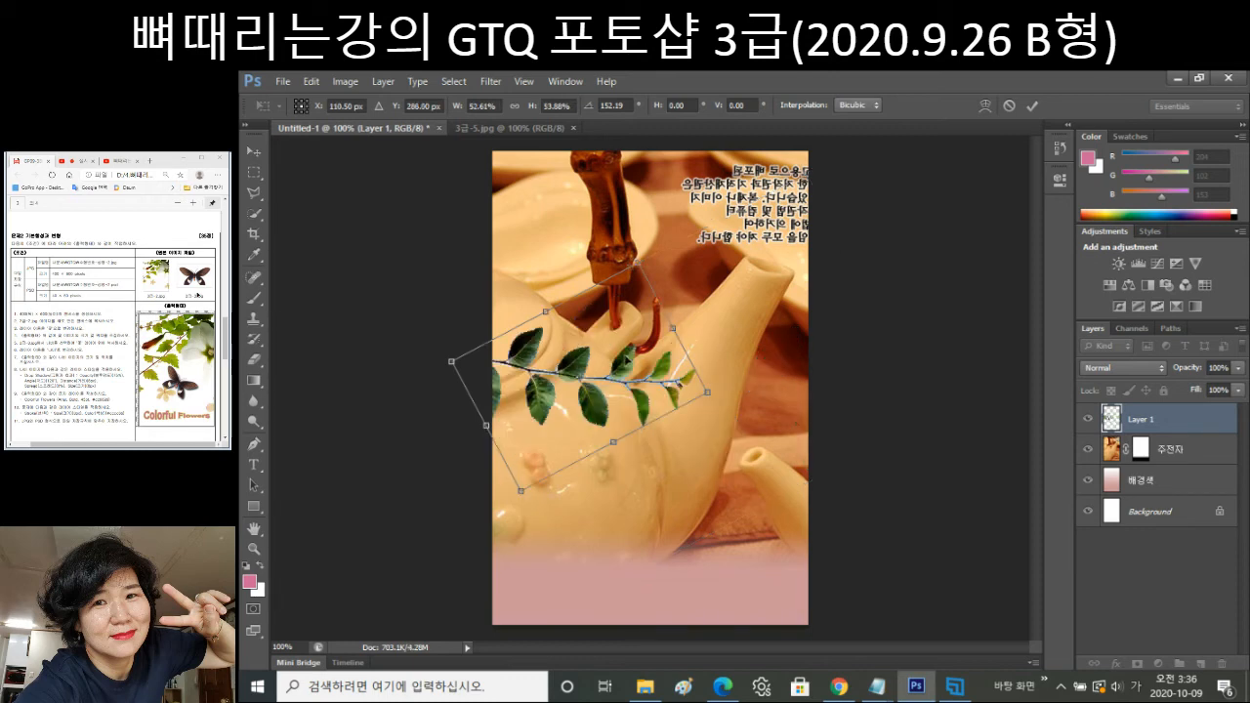
pyautogui.moveTo(637, 263); pyautogui.dragTo(651, 303)
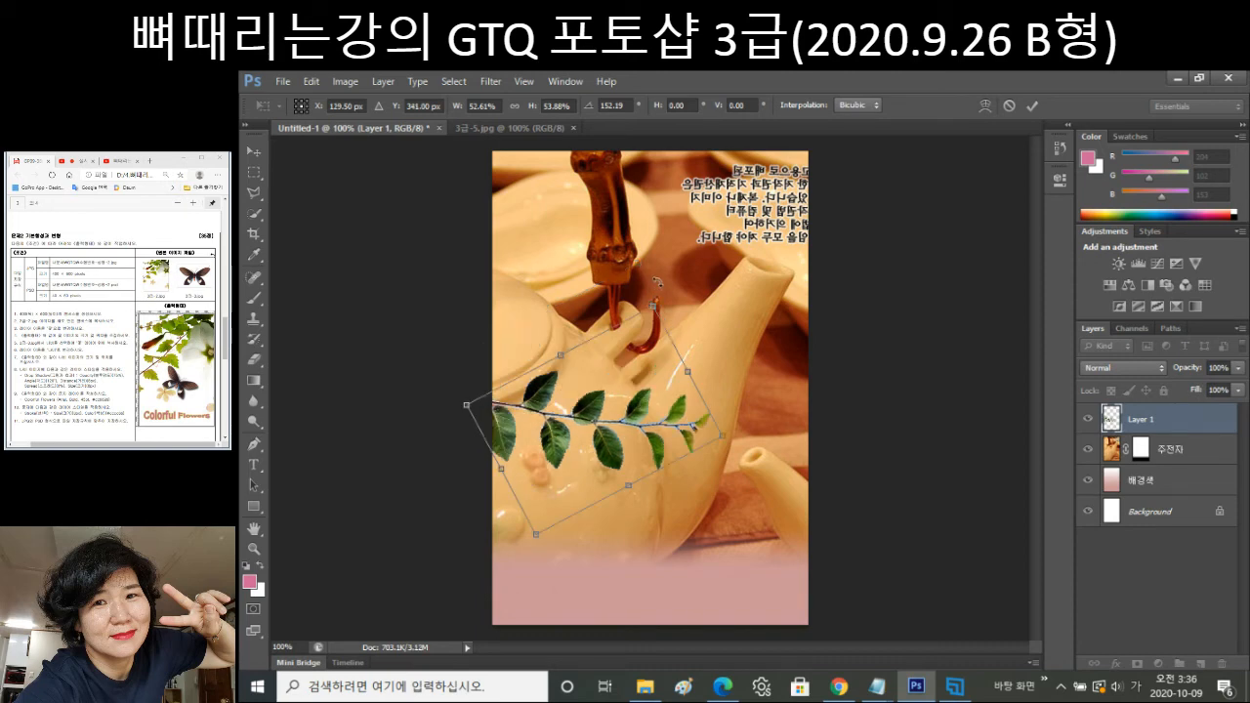
pyautogui.moveTo(660, 284); pyautogui.dragTo(618, 396)
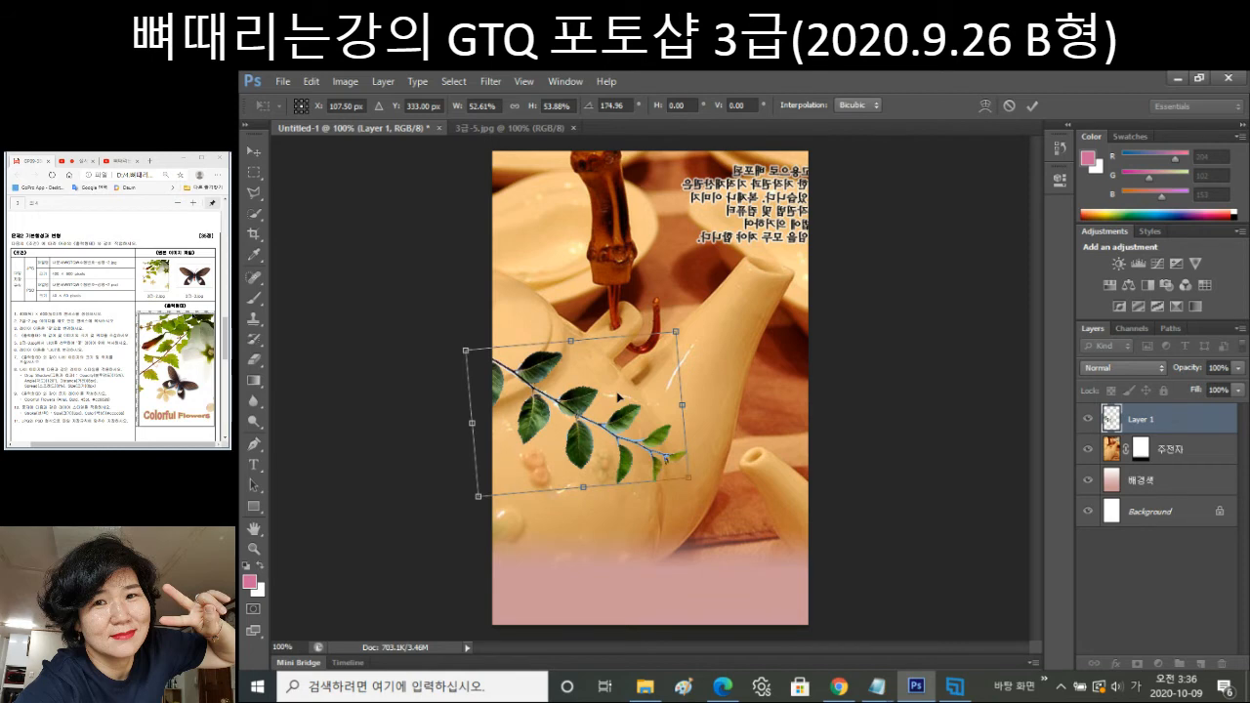
# Mirror the branch, rotate it to 67.34°, and shrink it to about 38% at the lower left.
pyautogui.rightClick(611, 385)
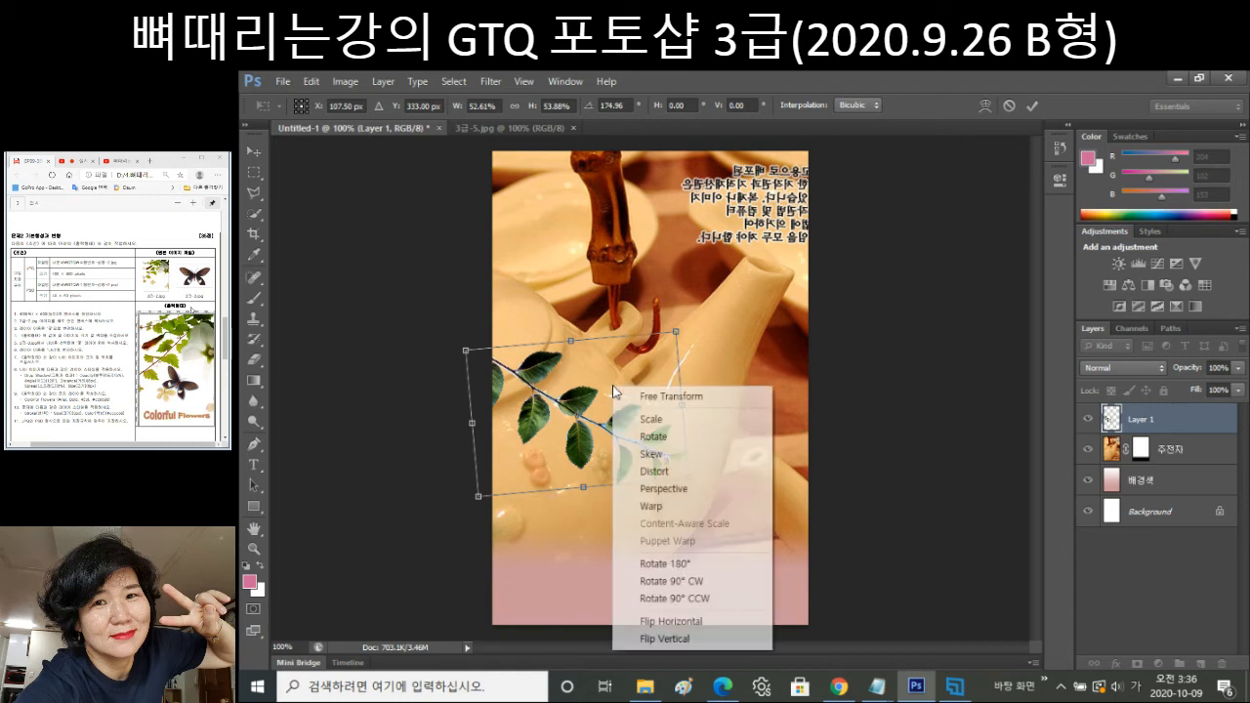
pyautogui.click(701, 641)
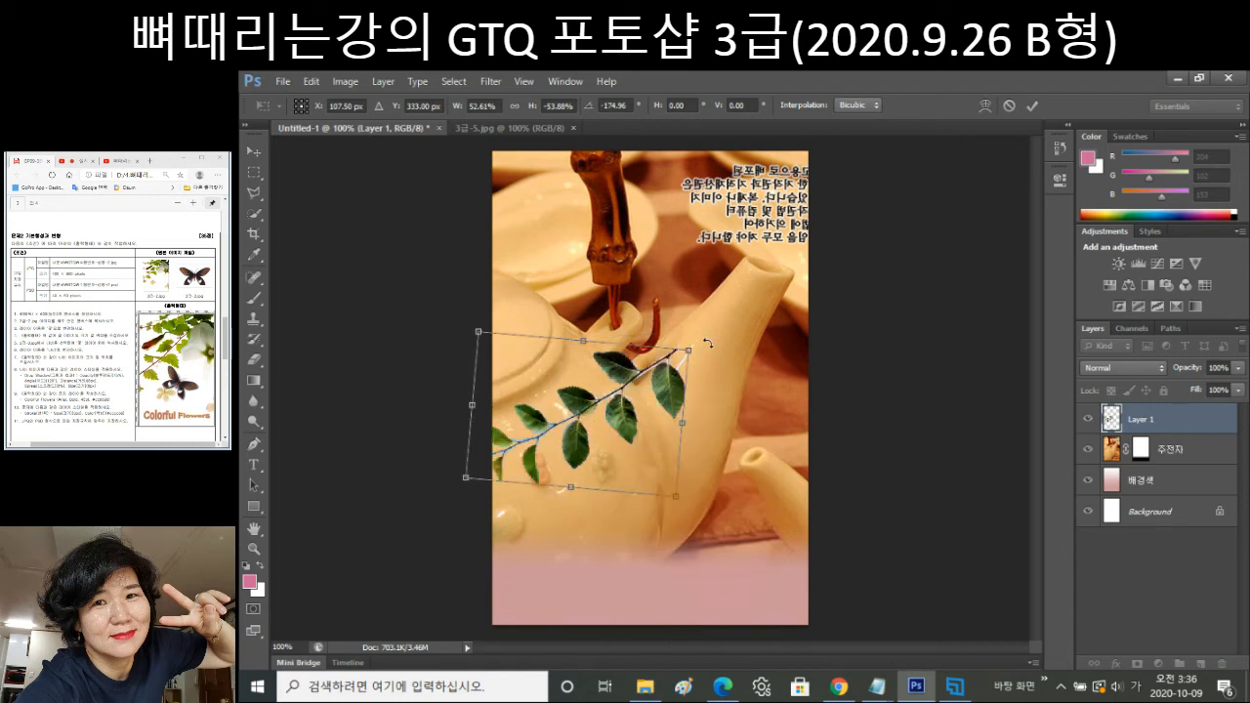
pyautogui.moveTo(690, 352); pyautogui.dragTo(583, 399)
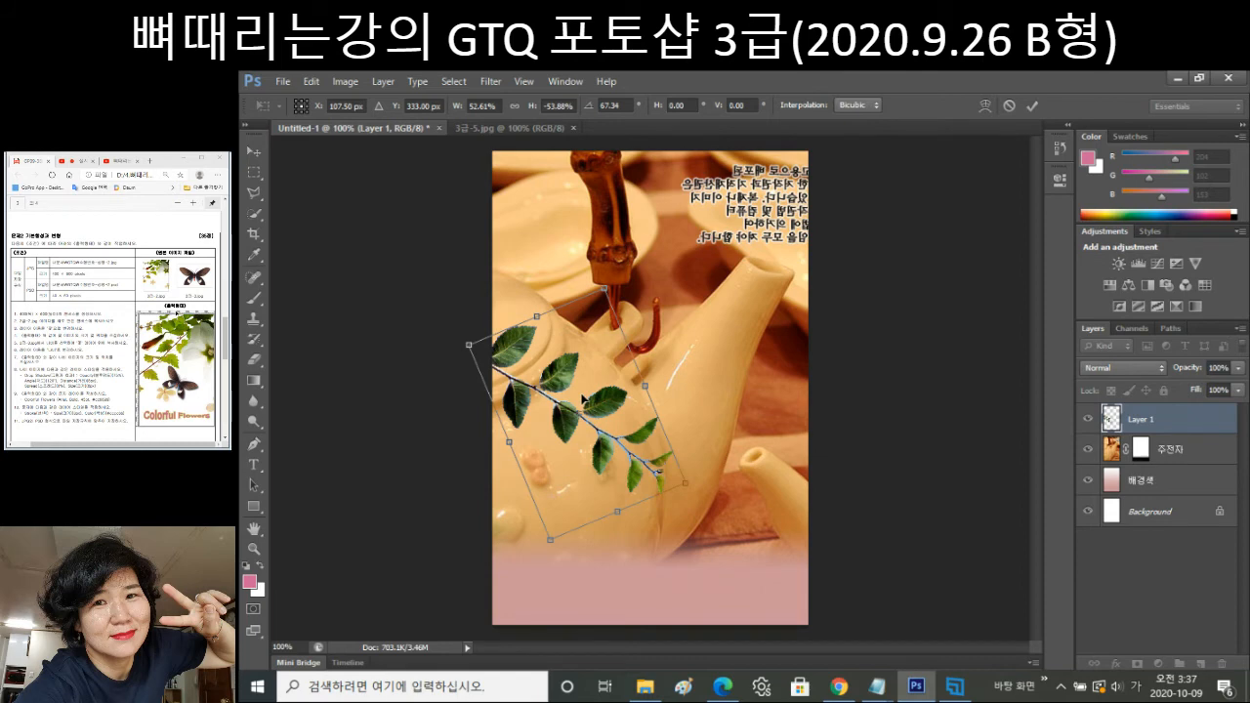
pyautogui.moveTo(584, 400); pyautogui.dragTo(590, 375)
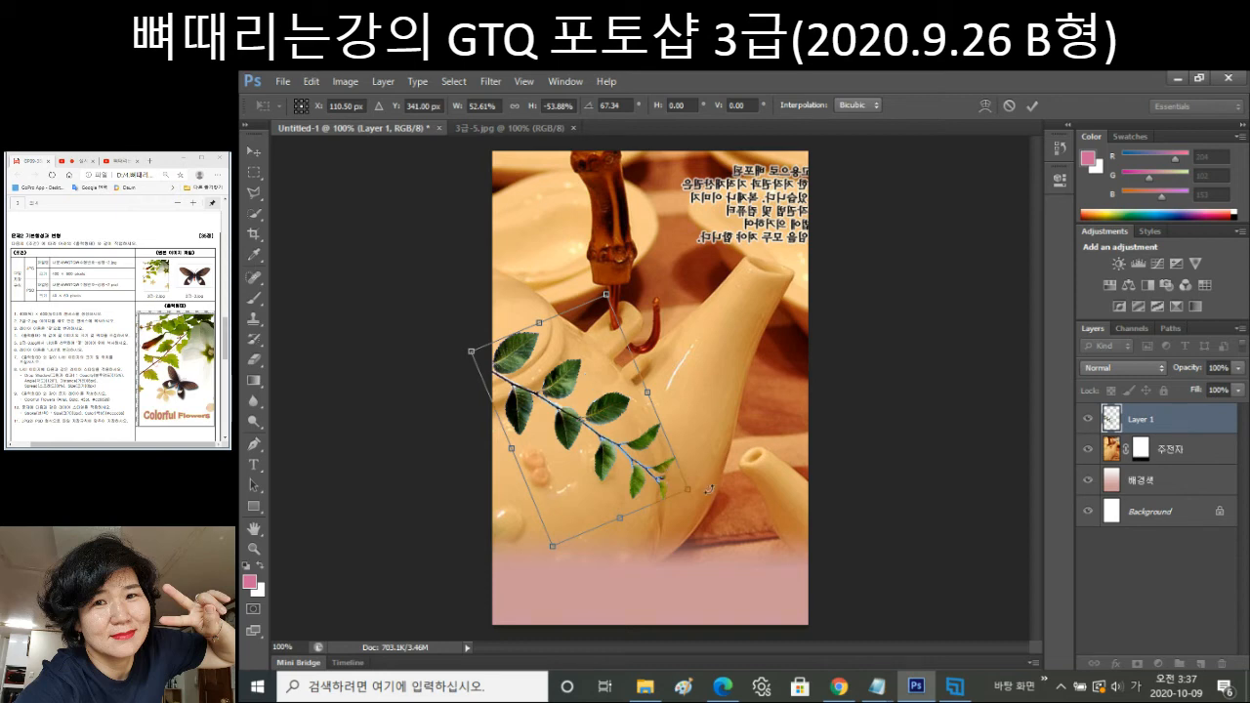
pyautogui.moveTo(710, 488); pyautogui.dragTo(677, 474)
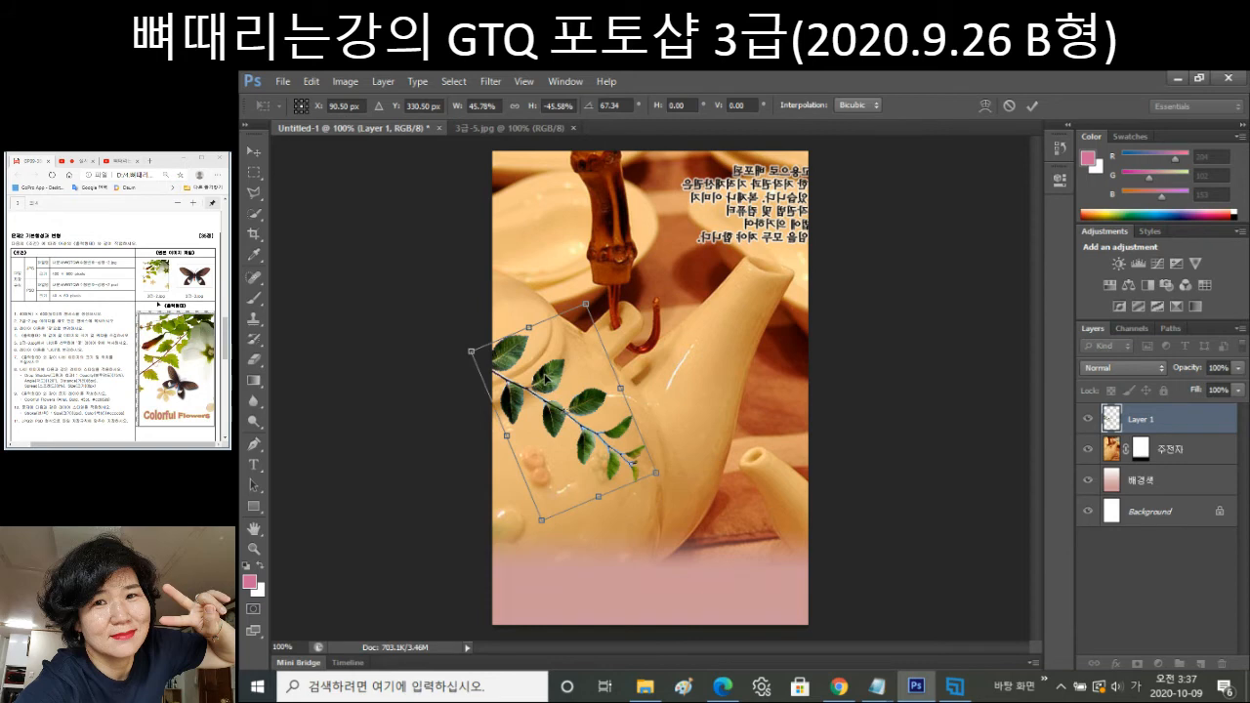
pyautogui.moveTo(545, 378); pyautogui.dragTo(551, 452)
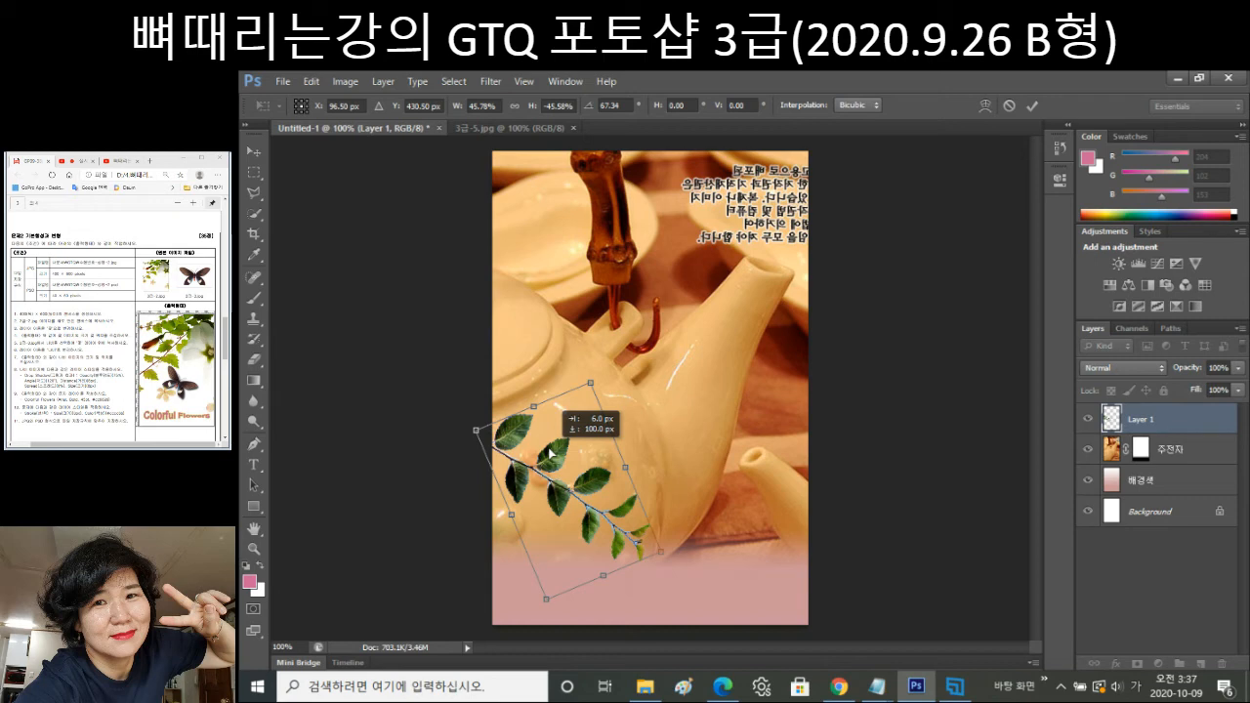
pyautogui.moveTo(662, 551); pyautogui.dragTo(657, 529)
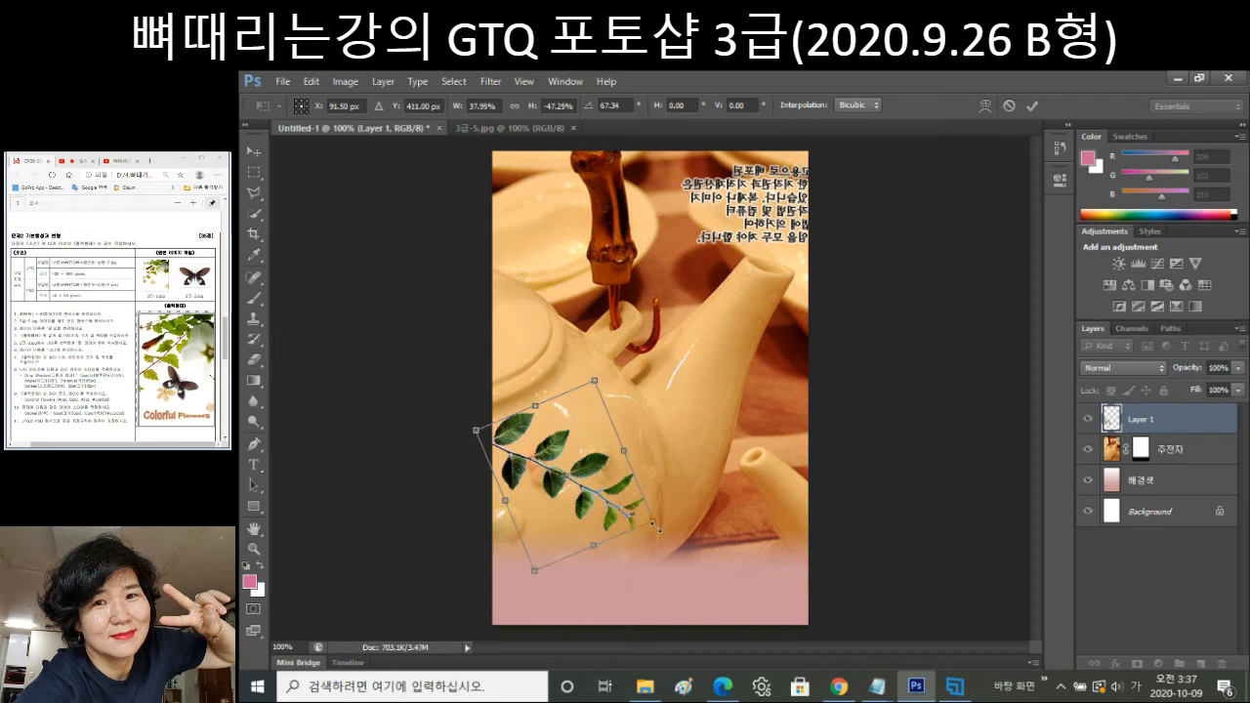
# Commit the transform and rename Layer 1 to 나뭇잎.
pyautogui.press('Return')
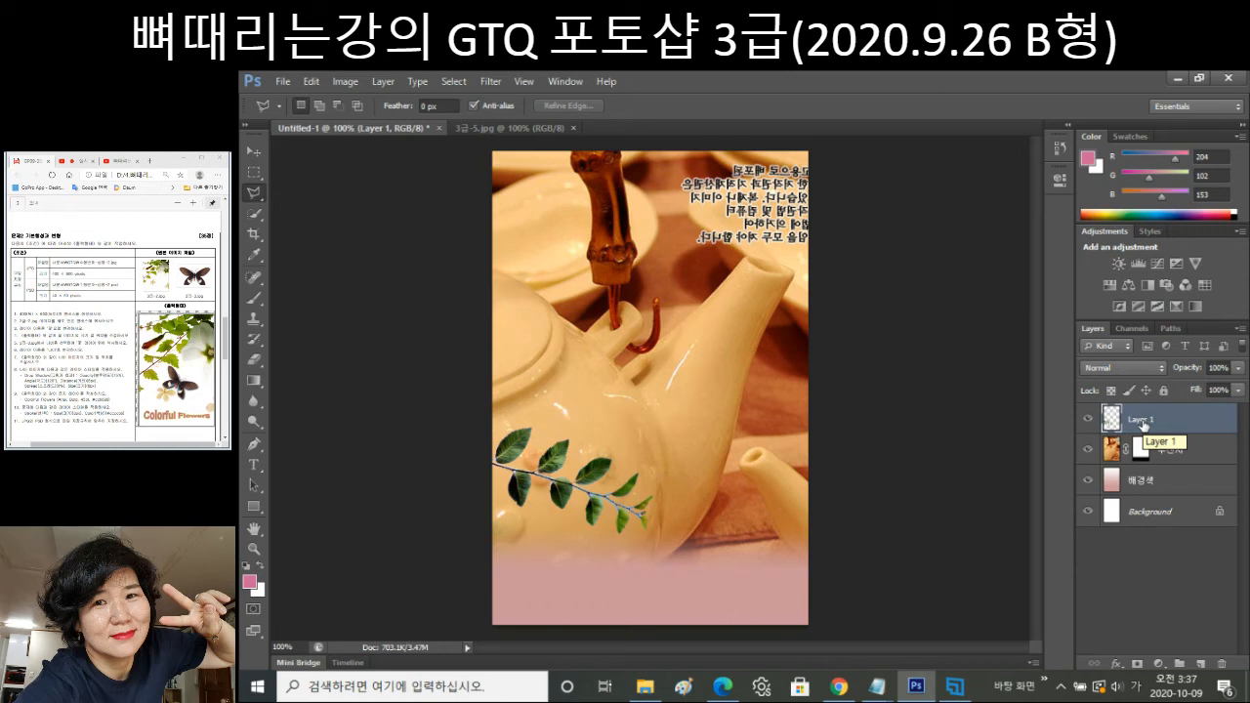
pyautogui.doubleClick(1142, 420)
pyautogui.write('나무이ㅍ')
pyautogui.press('Return')
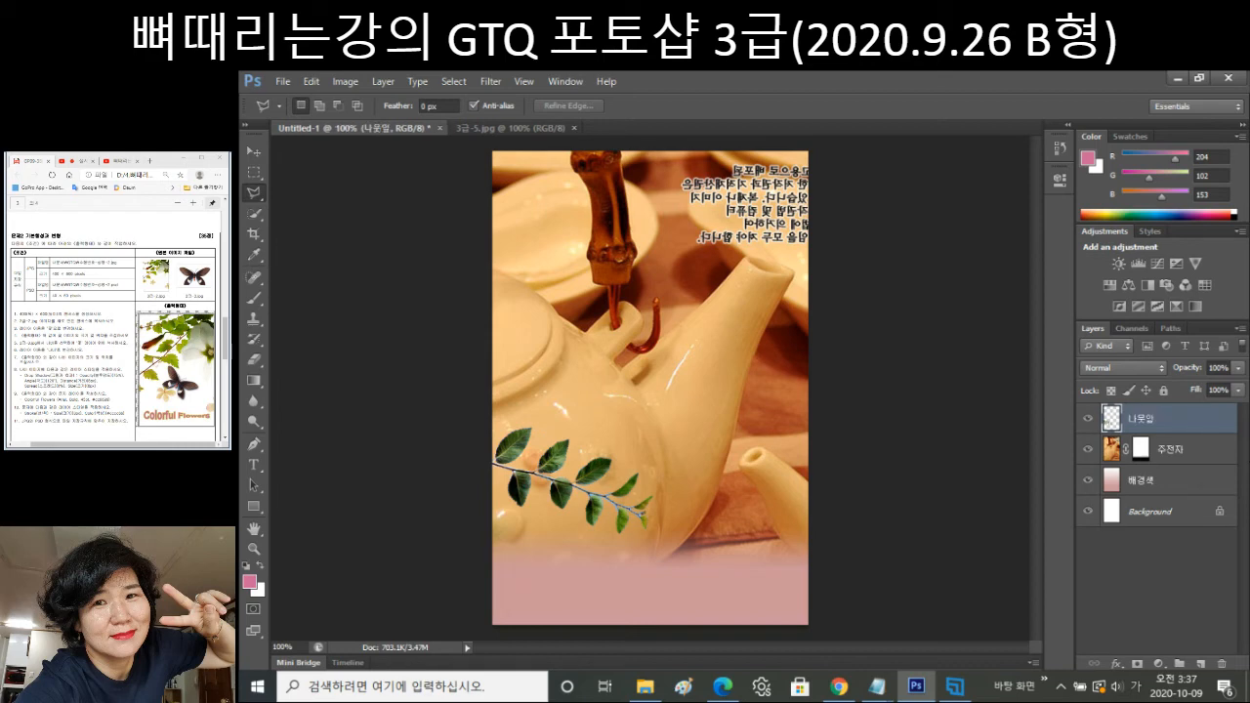
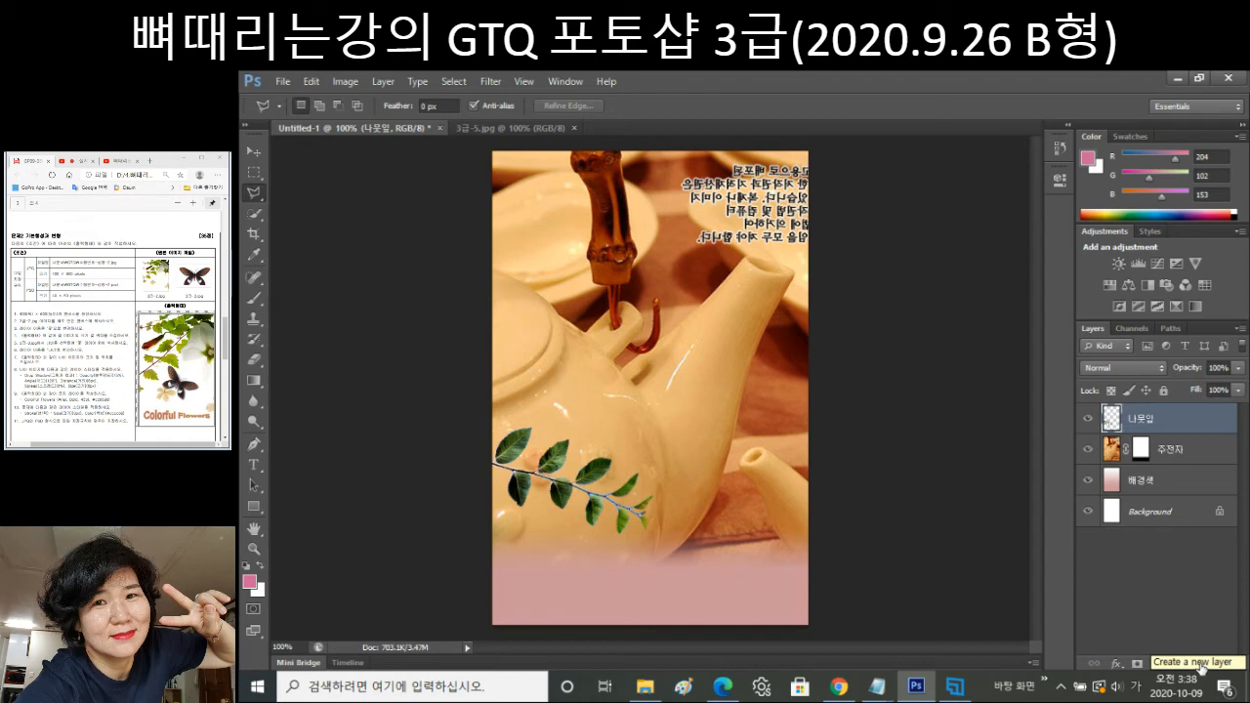
# Add a new empty Layer 1 above the 나뭇잎 leaf layer.
pyautogui.click(1201, 668)
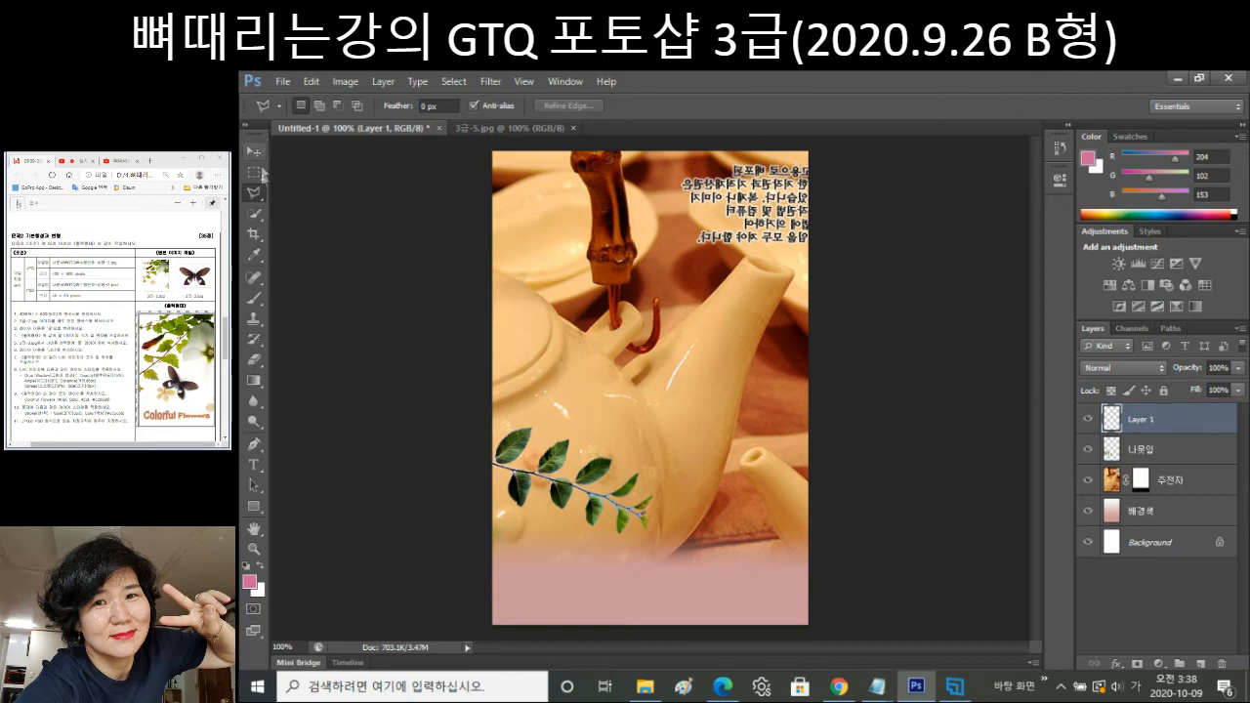
# Select the standard Brush Tool with a soft 13 px, 0% hardness tip.
pyautogui.click(256, 300)
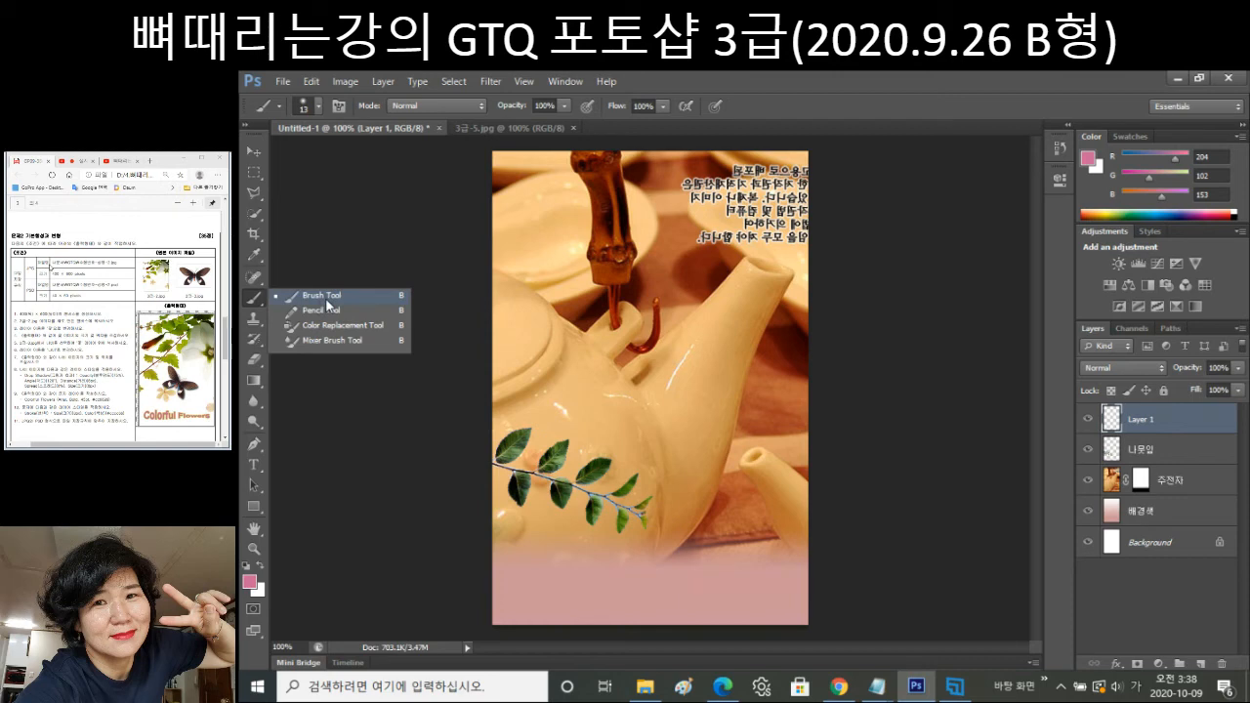
pyautogui.click(327, 303)
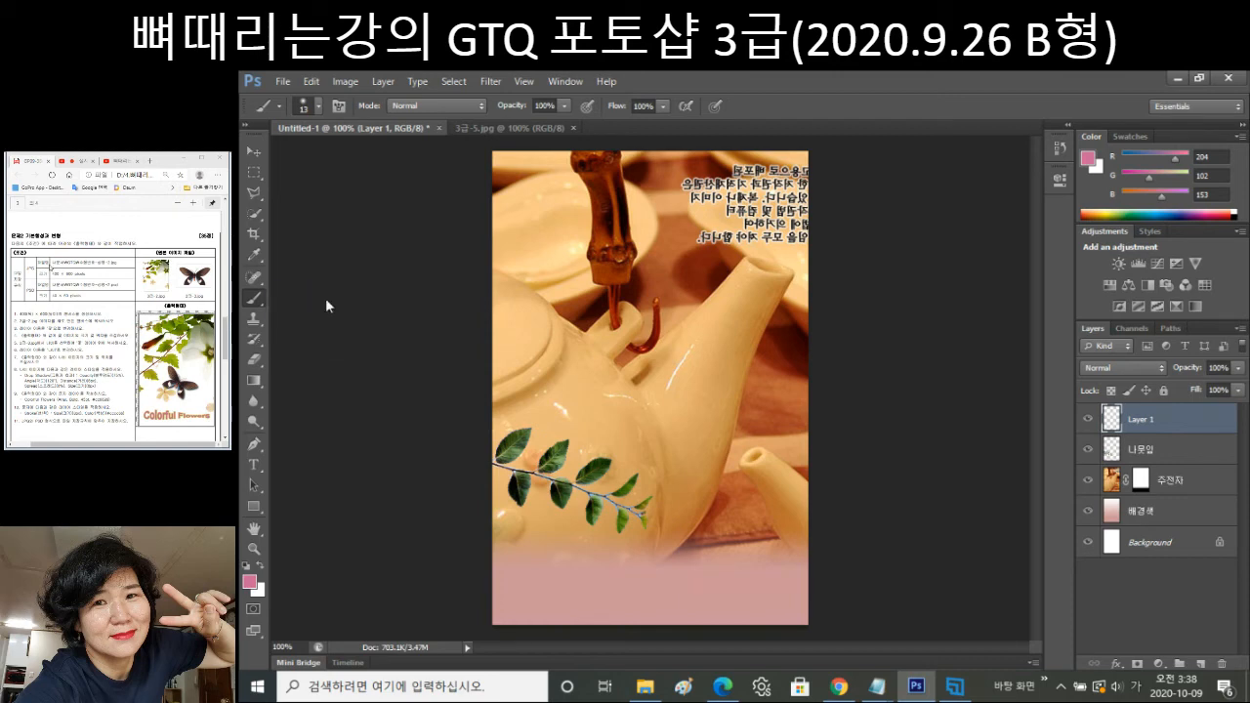
pyautogui.click(320, 108)
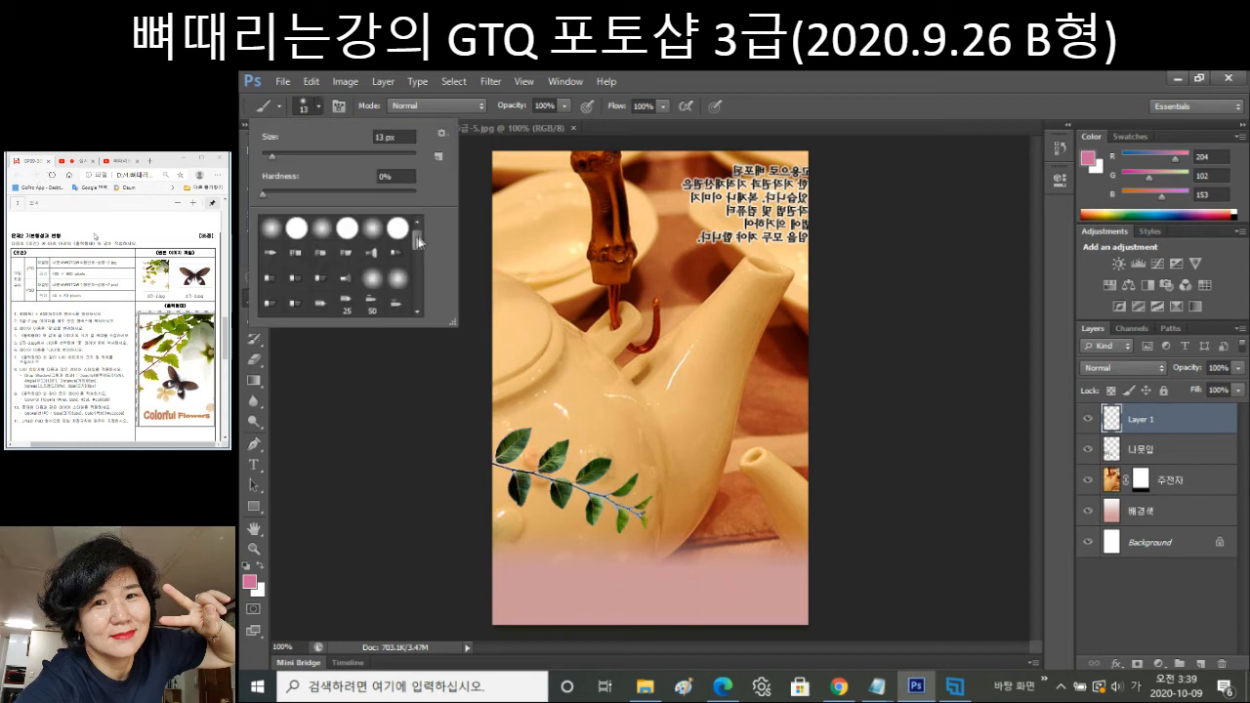
pyautogui.moveTo(417, 241)
pyautogui.mouseDown()
pyautogui.moveTo(415, 308)
pyautogui.moveTo(429, 235)
pyautogui.mouseUp()
pyautogui.click(442, 134)
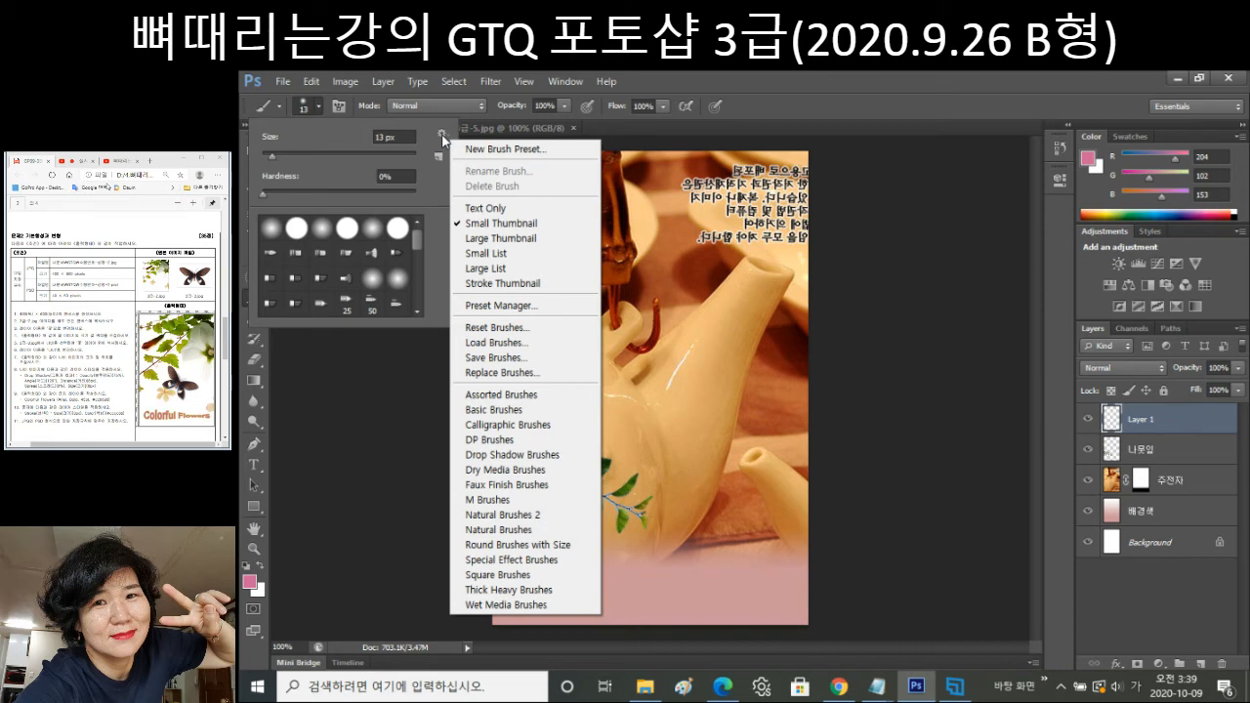
pyautogui.click(305, 246)
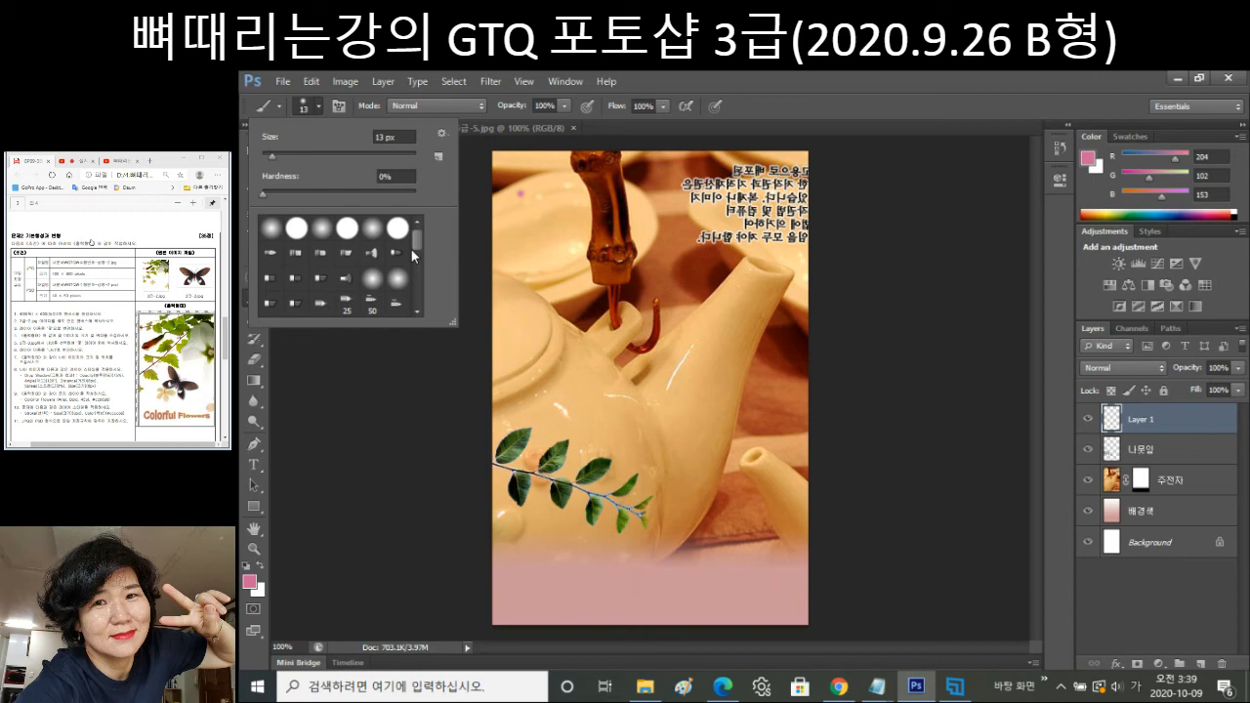
pyautogui.press('Return')
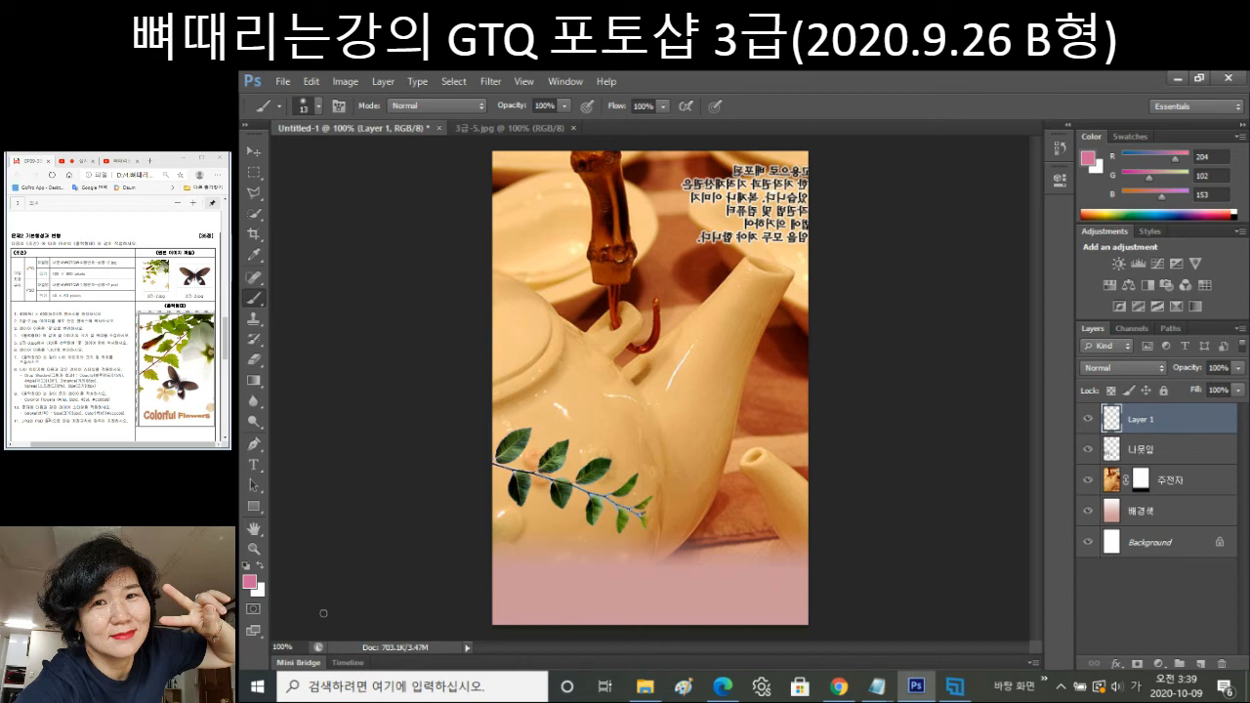
# Pick the Round Point Stiff bristle brush and paint a small pink X near the top left.
pyautogui.click(318, 106)
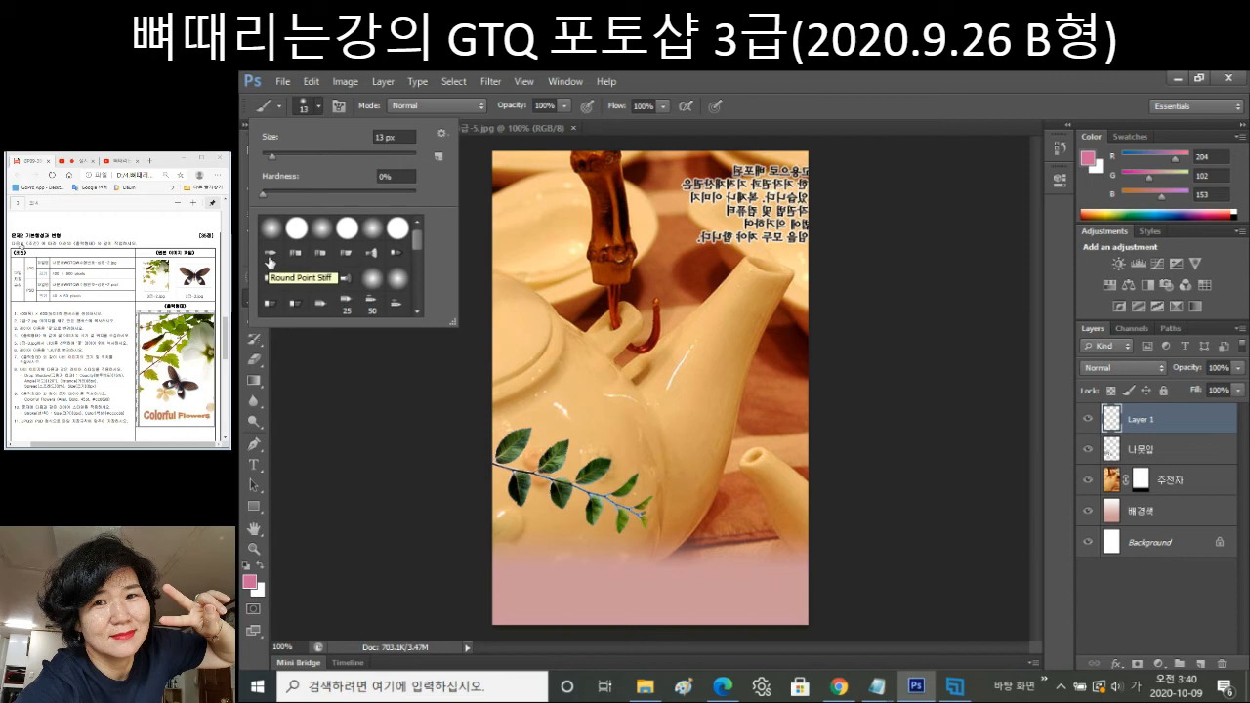
pyautogui.click(270, 256)
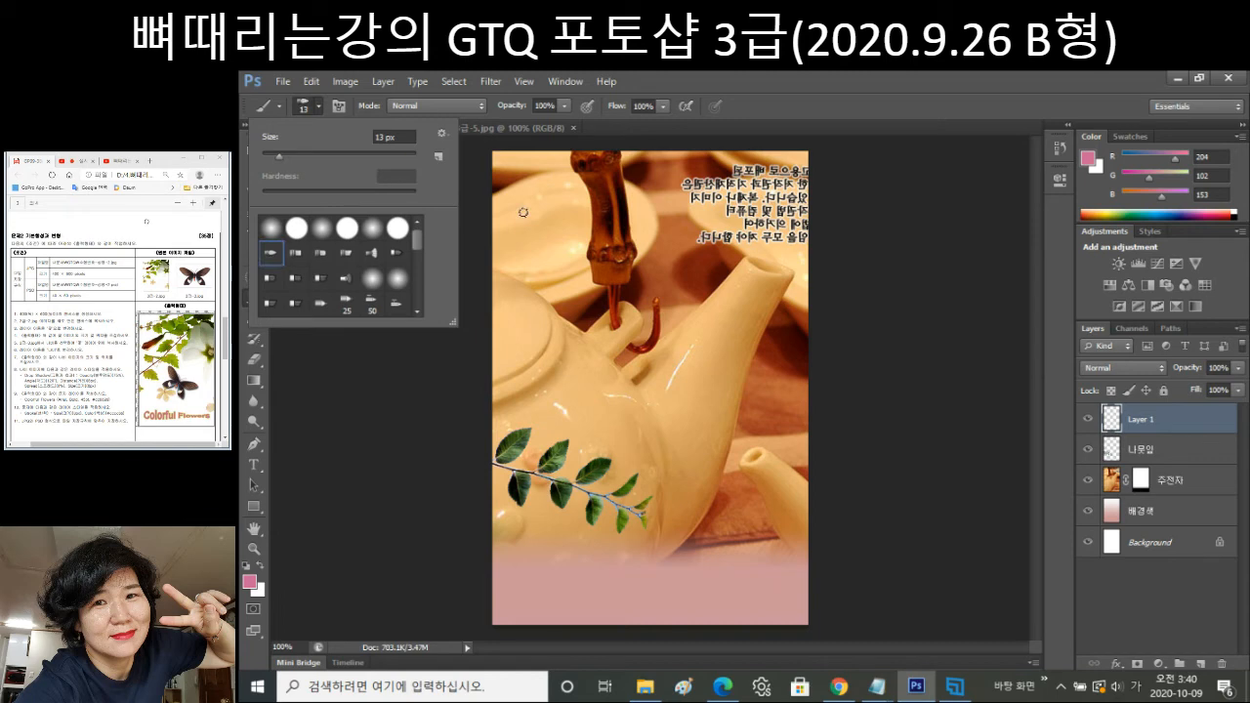
pyautogui.click(510, 249)
pyautogui.click(526, 217)
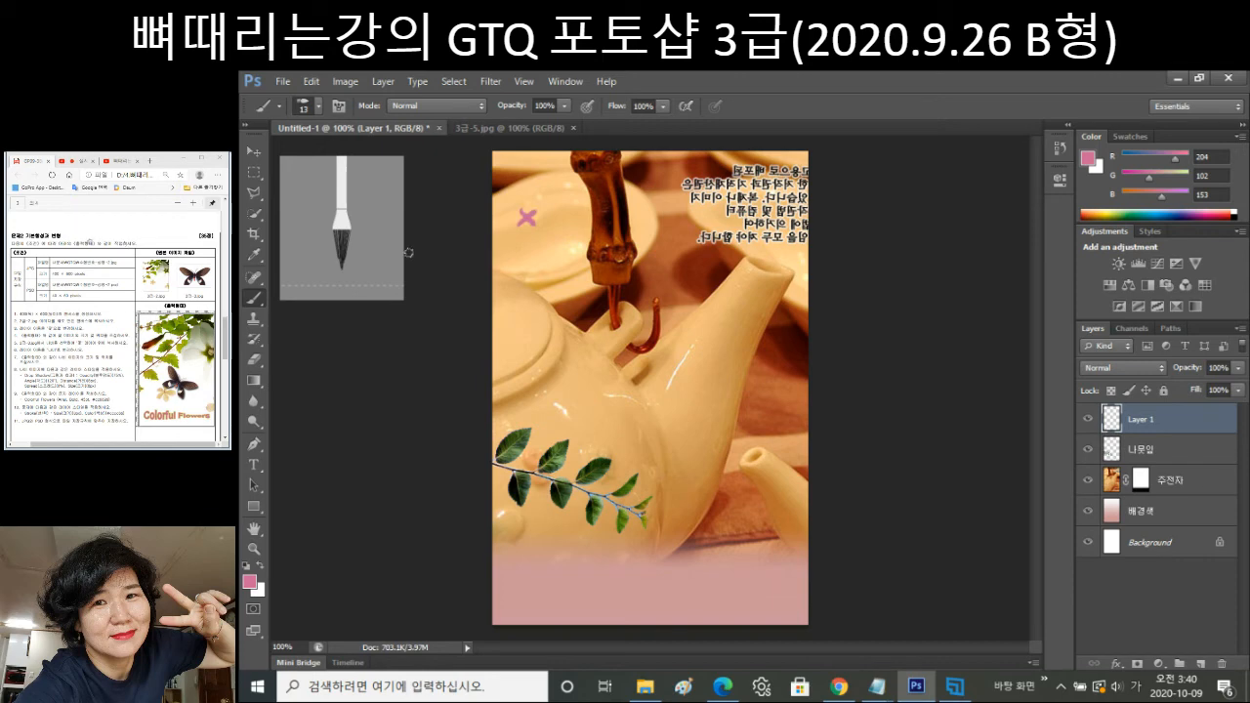
# Keep the brush blending mode at Normal and reduce the brush size to 3 px.
pyautogui.click(474, 104)
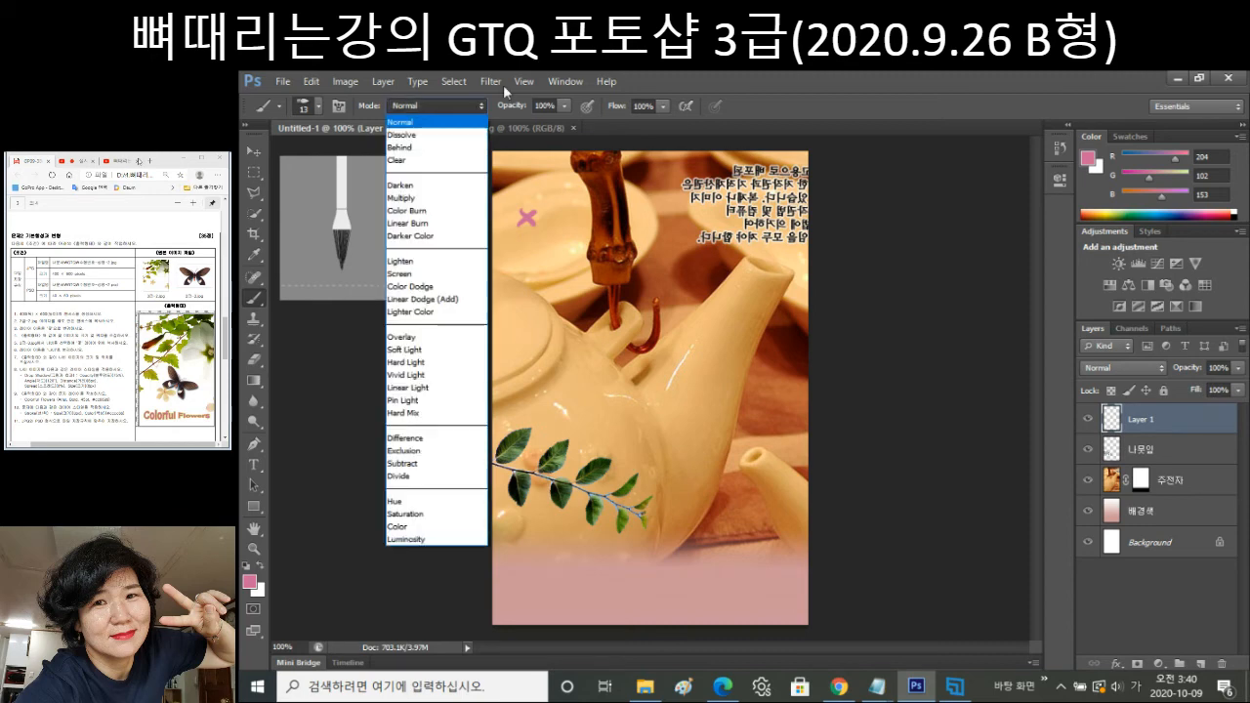
pyautogui.click(655, 69)
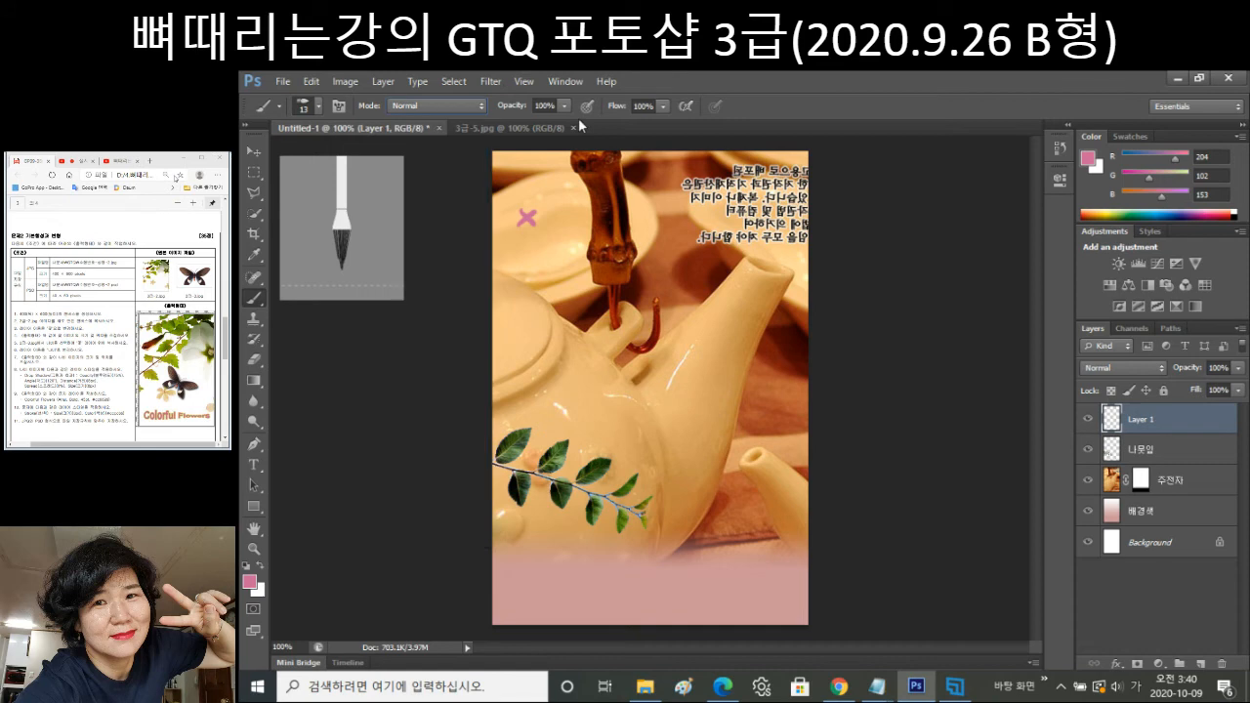
pyautogui.click(319, 103)
pyautogui.moveTo(282, 154); pyautogui.dragTo(265, 158)
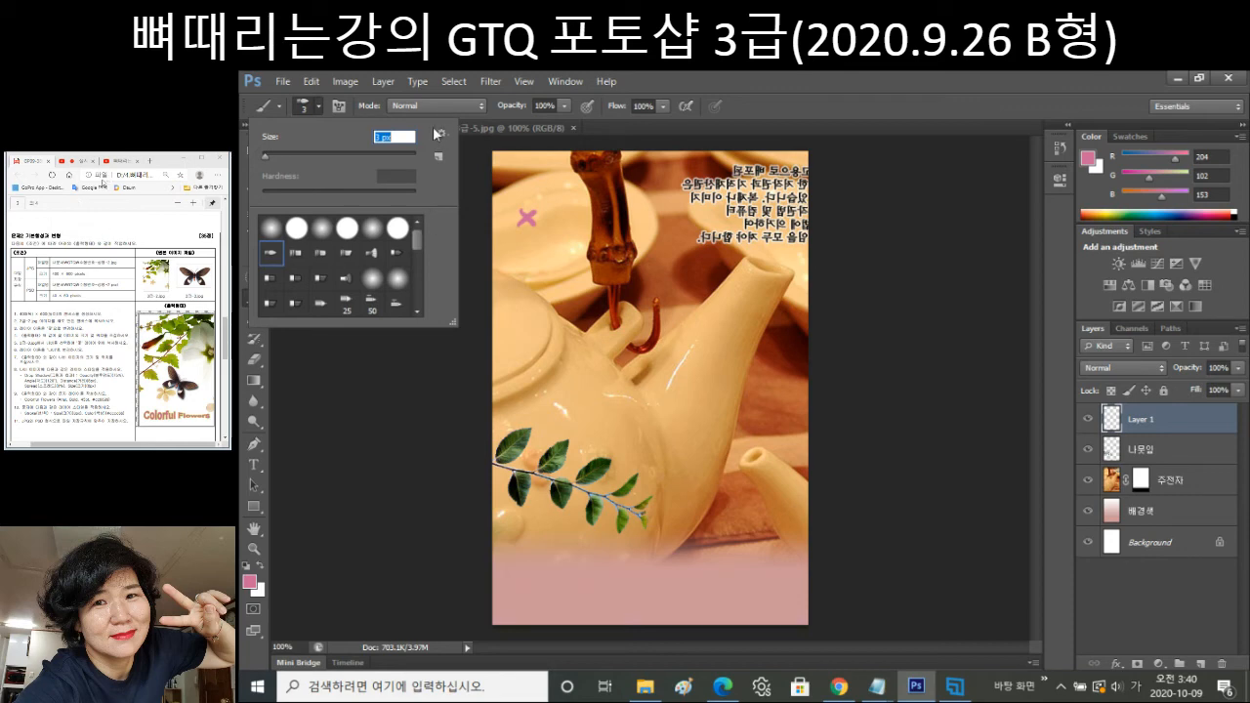
pyautogui.press('Return')
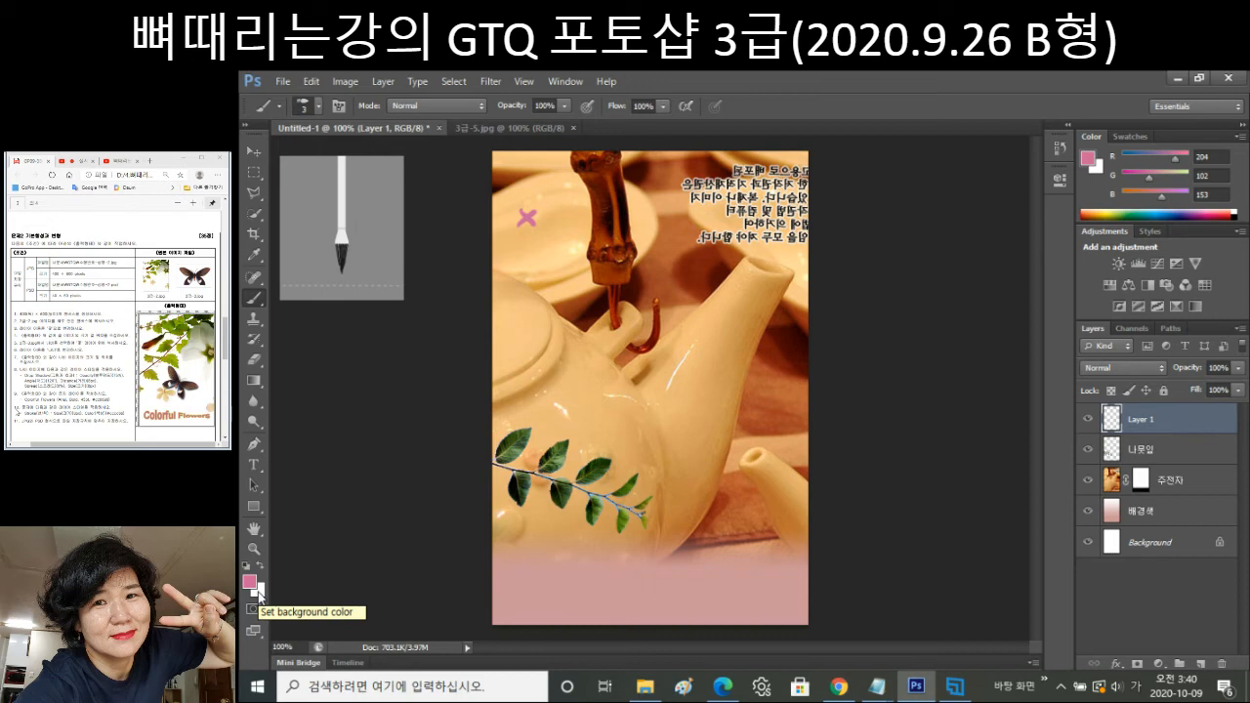
pyautogui.click(259, 587)
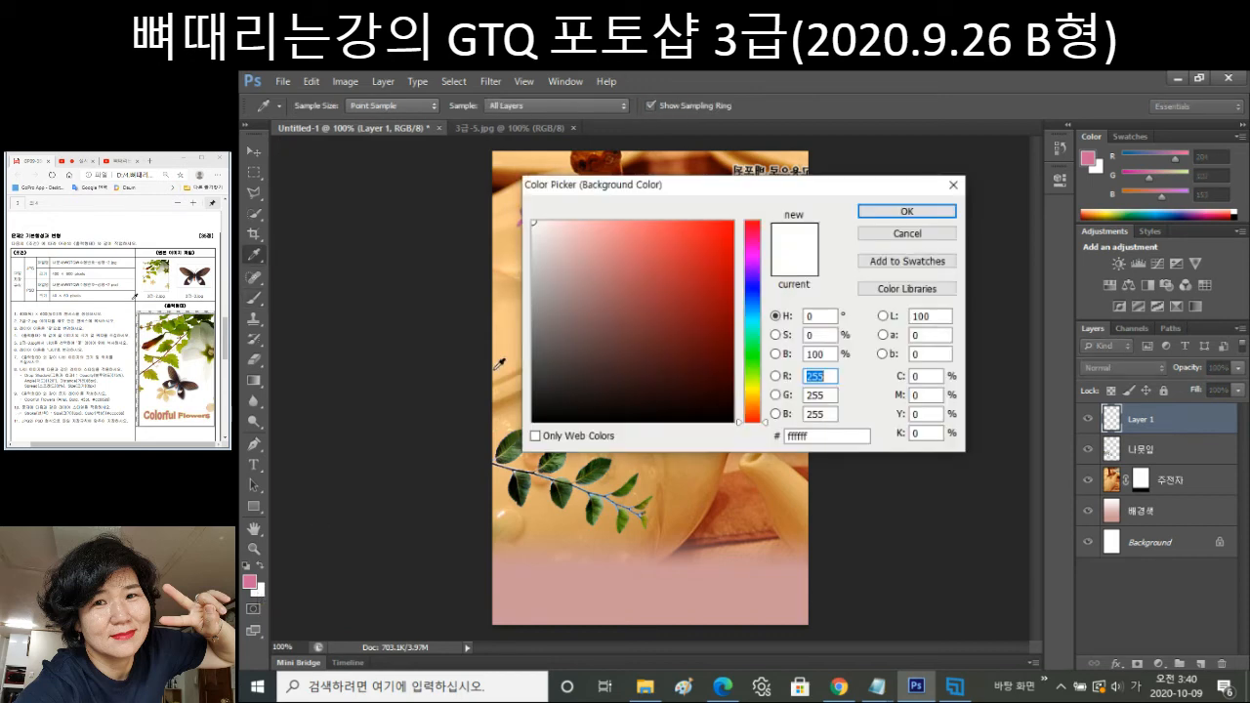
pyautogui.doubleClick(798, 436)
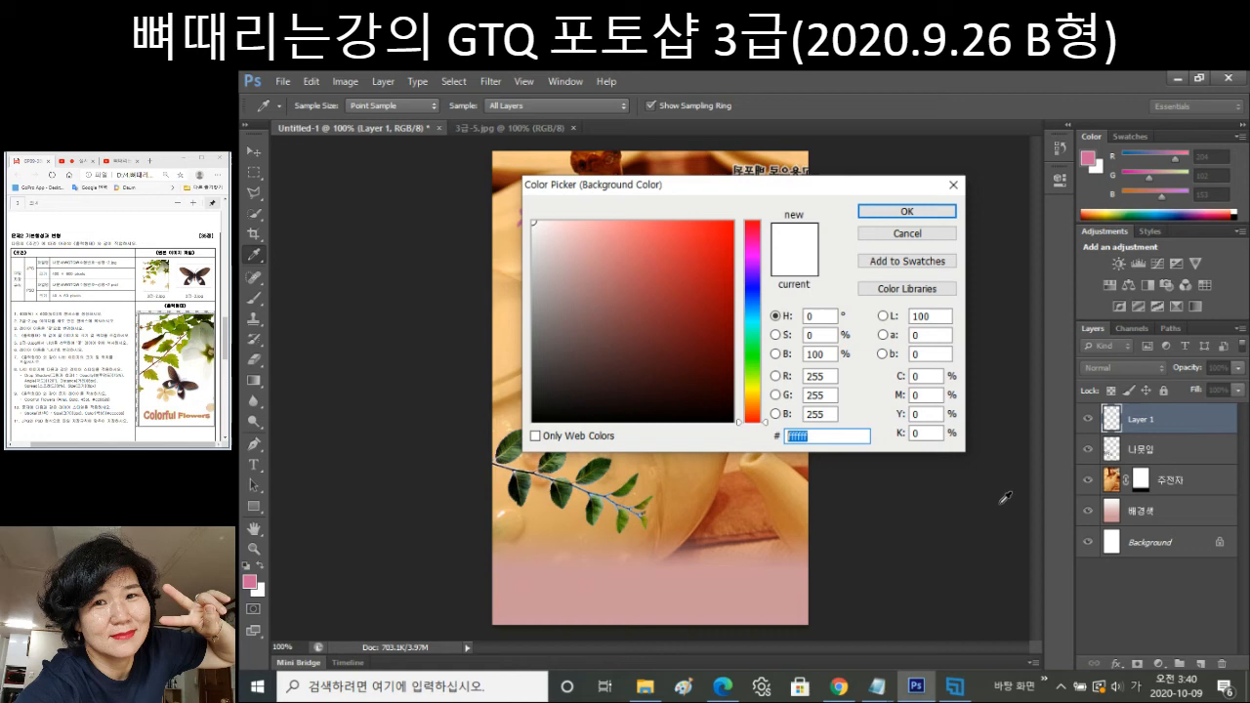
pyautogui.write('000000')
pyautogui.press('BackSpace')
pyautogui.press('BackSpace')
pyautogui.press('BackSpace')
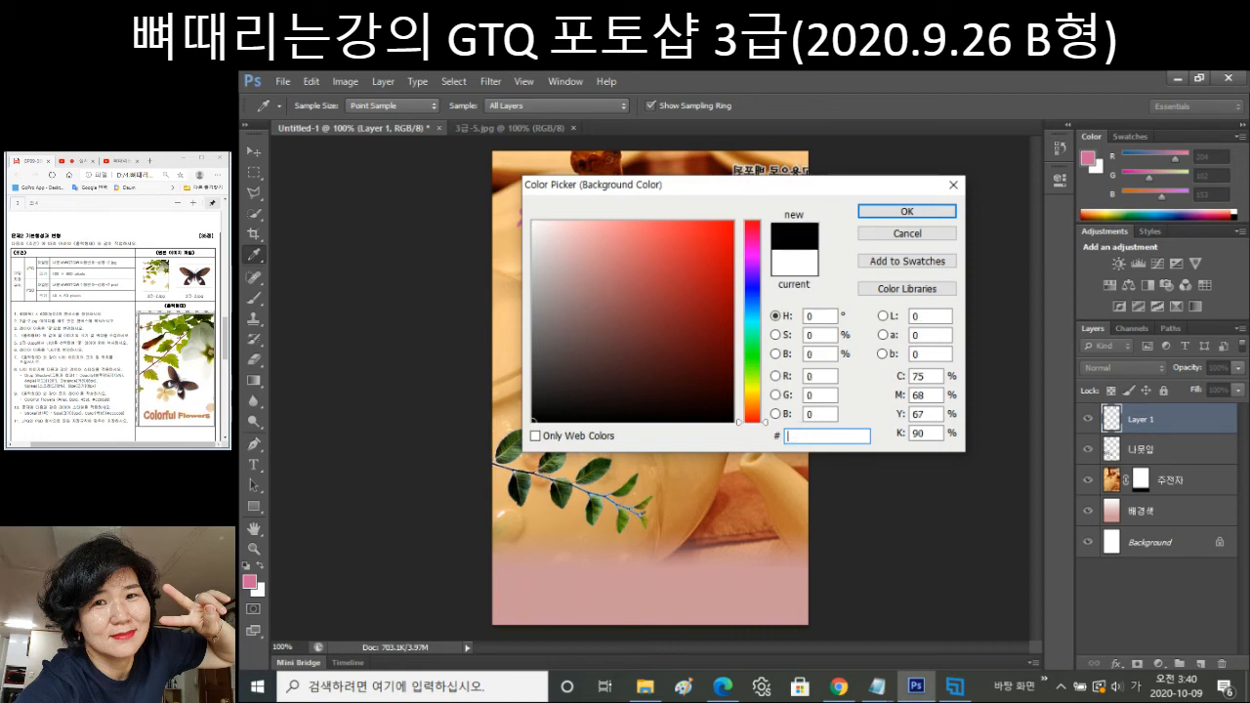
pyautogui.write('ffffff')
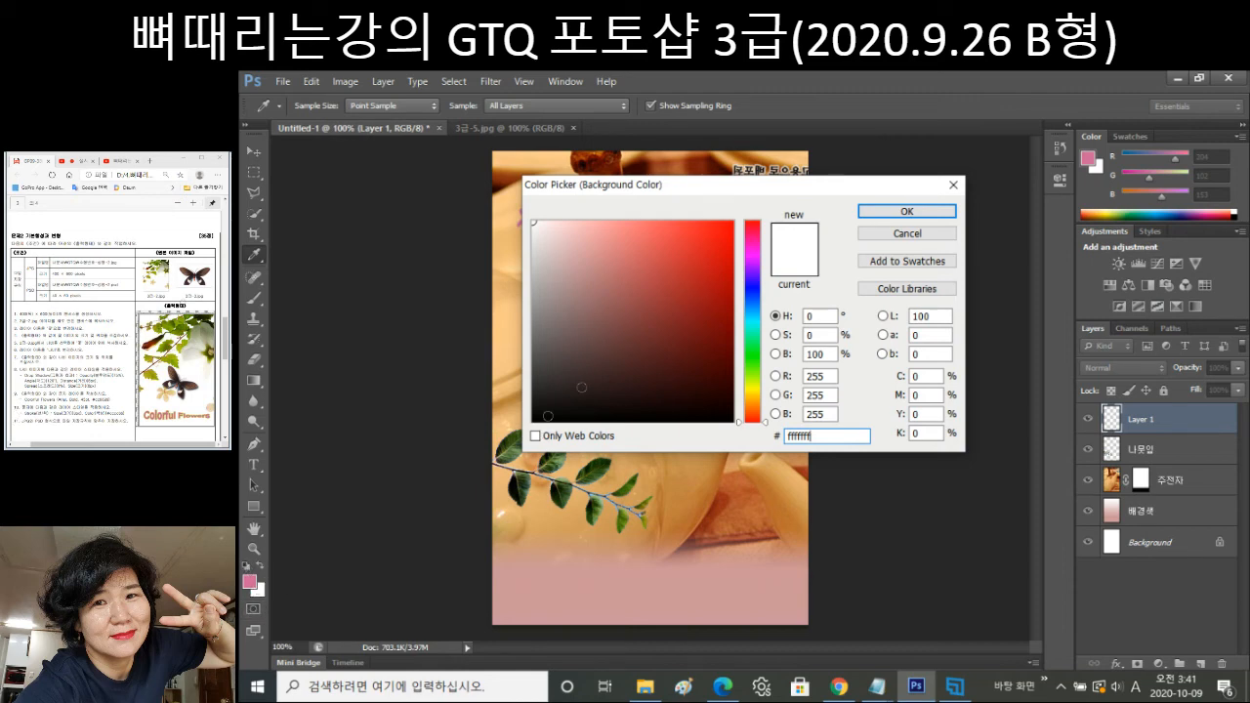
pyautogui.click(909, 212)
pyautogui.click(729, 304)
pyautogui.write('ffffff')
pyautogui.click(915, 211)
pyautogui.press('b')
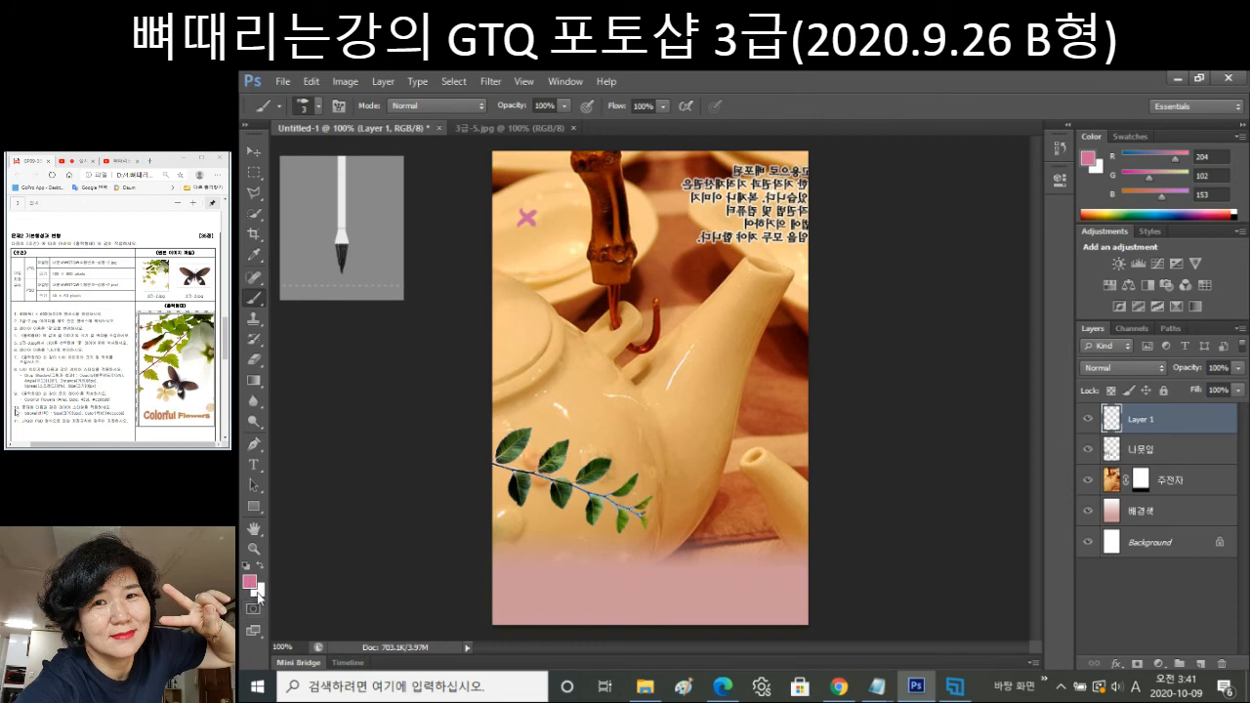
pyautogui.click(259, 593)
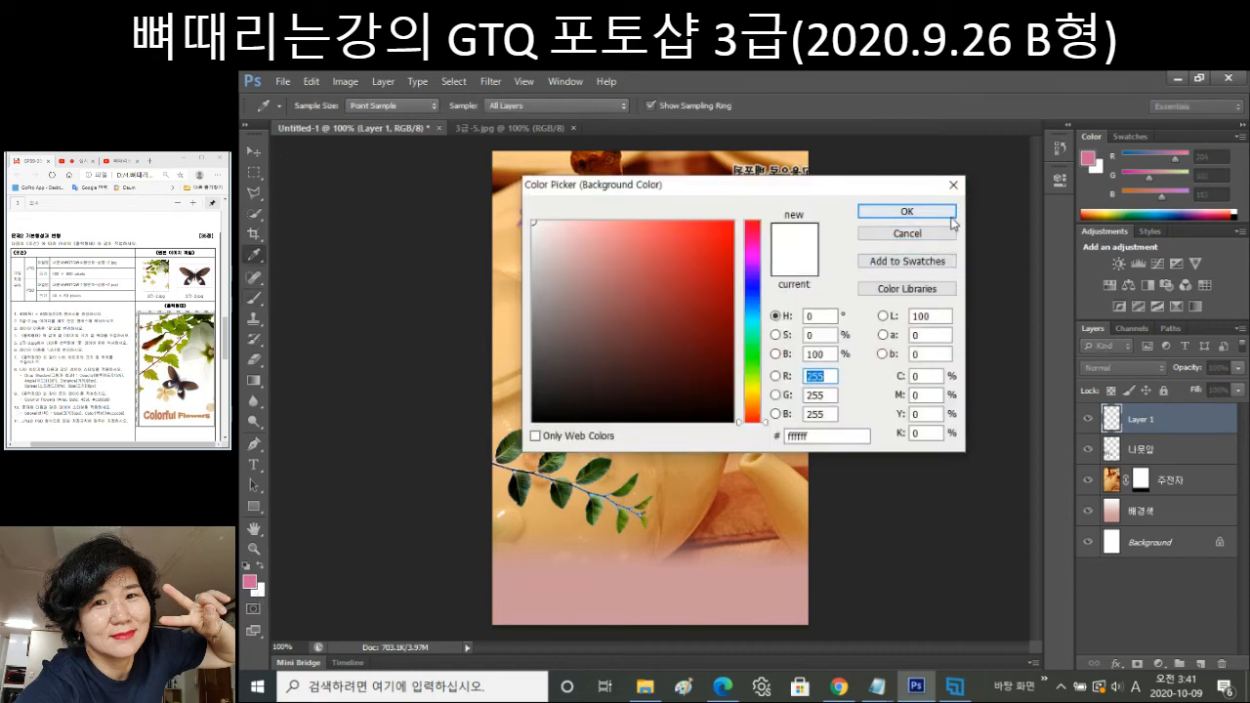
pyautogui.click(932, 212)
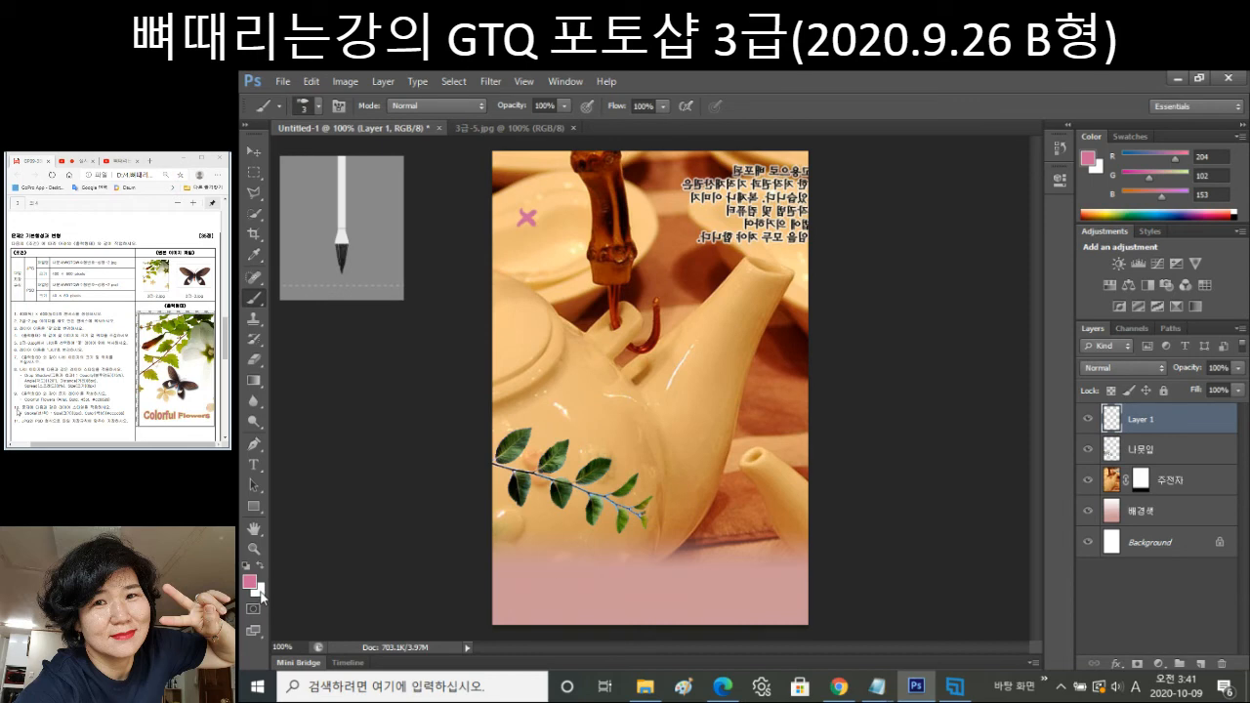
# Fill only the X's pixels with white and scale it to about 69% by 64%.
pyautogui.hotkey('ctrl', 'Delete')
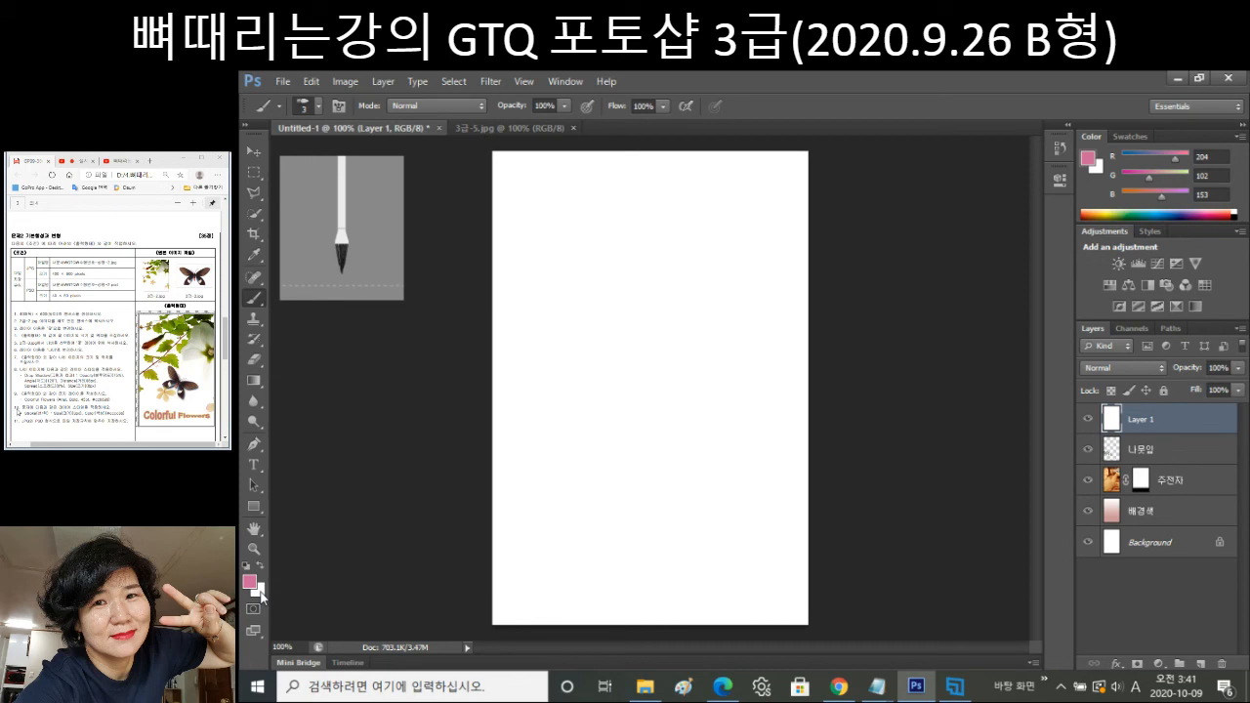
pyautogui.hotkey('ctrl', 'z')
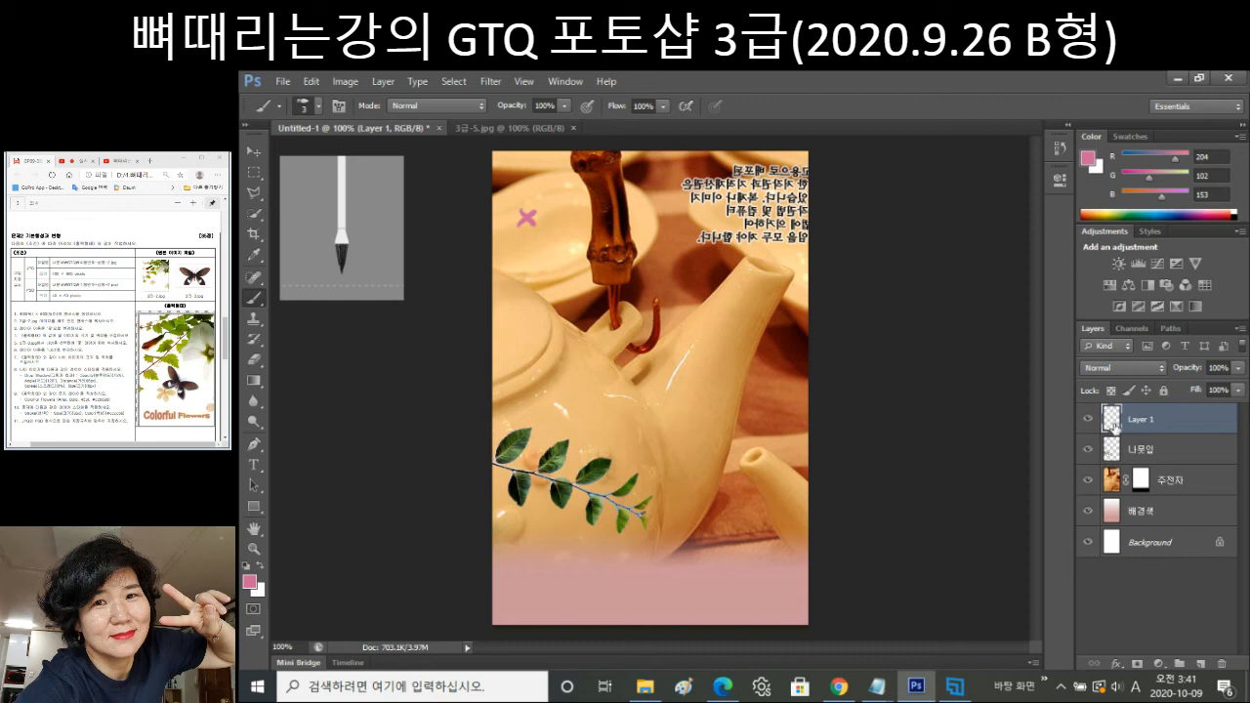
pyautogui.keyDown('ctrl'); pyautogui.click(1113, 426); pyautogui.keyUp('ctrl')
pyautogui.hotkey('ctrl', 'Delete')
pyautogui.hotkey('ctrl', 't')
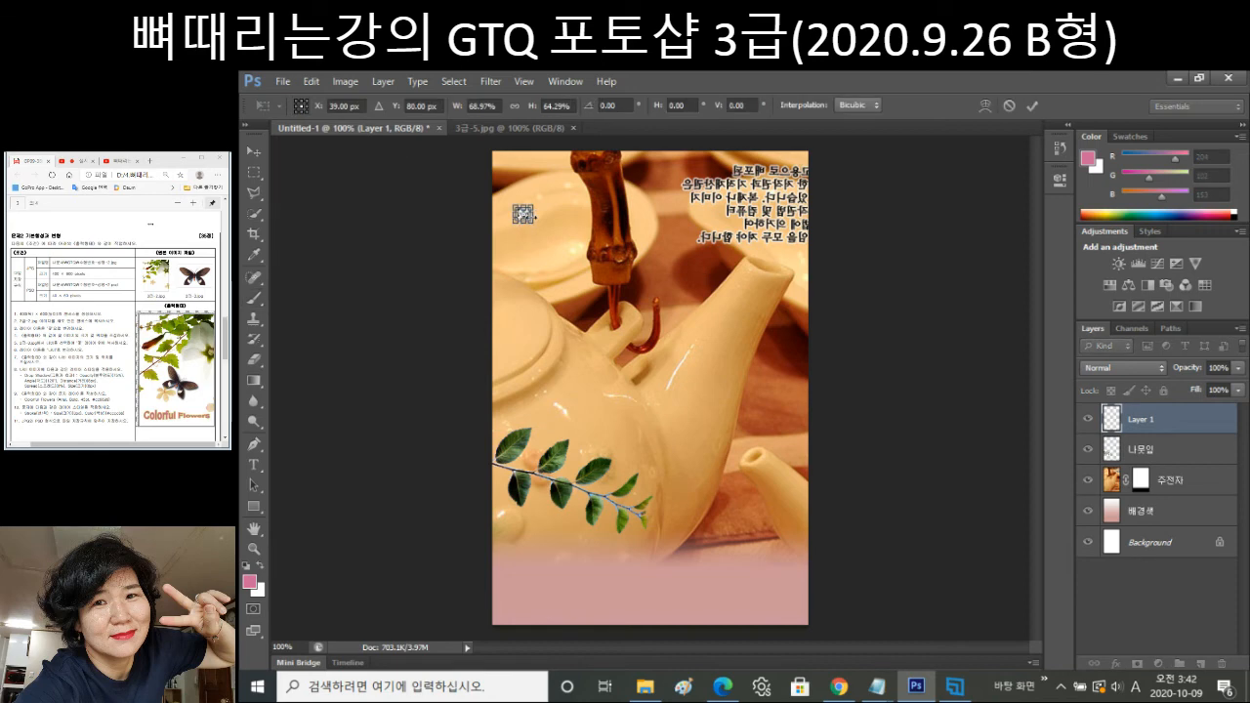
pyautogui.press('Return')
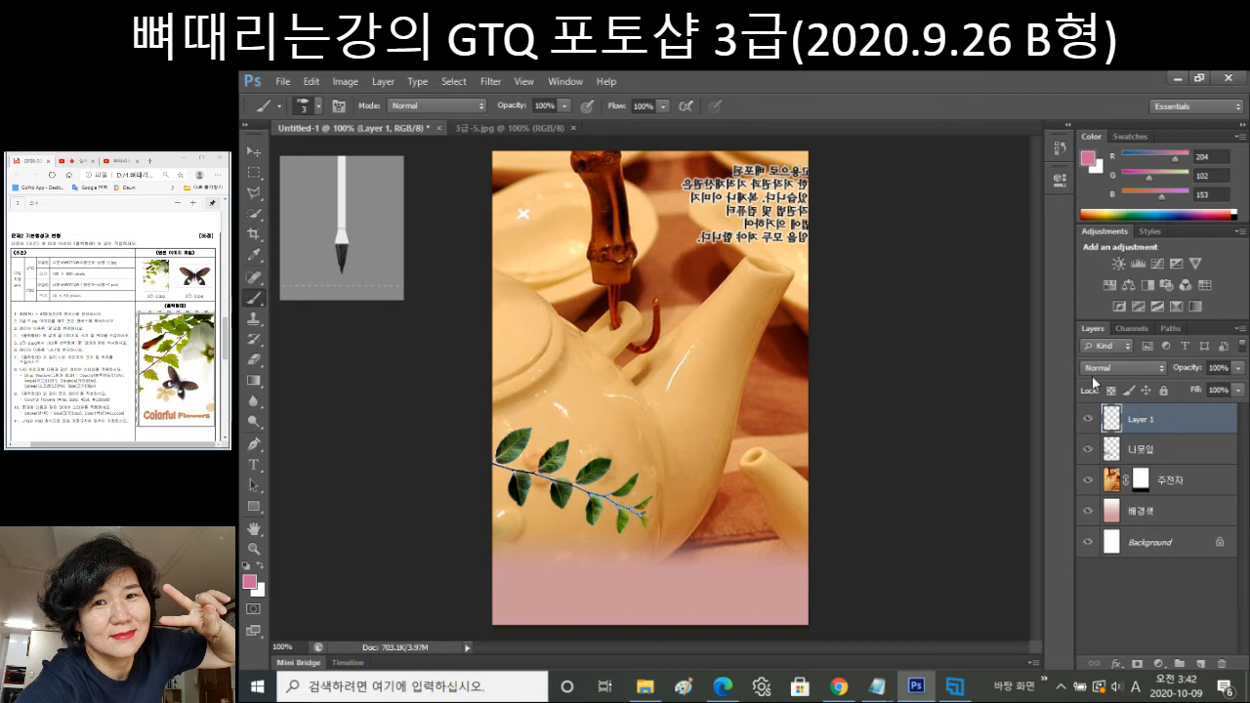
# Move the white X sparkle to the upper left of the picture.
pyautogui.hotkey('ctrl', 't')
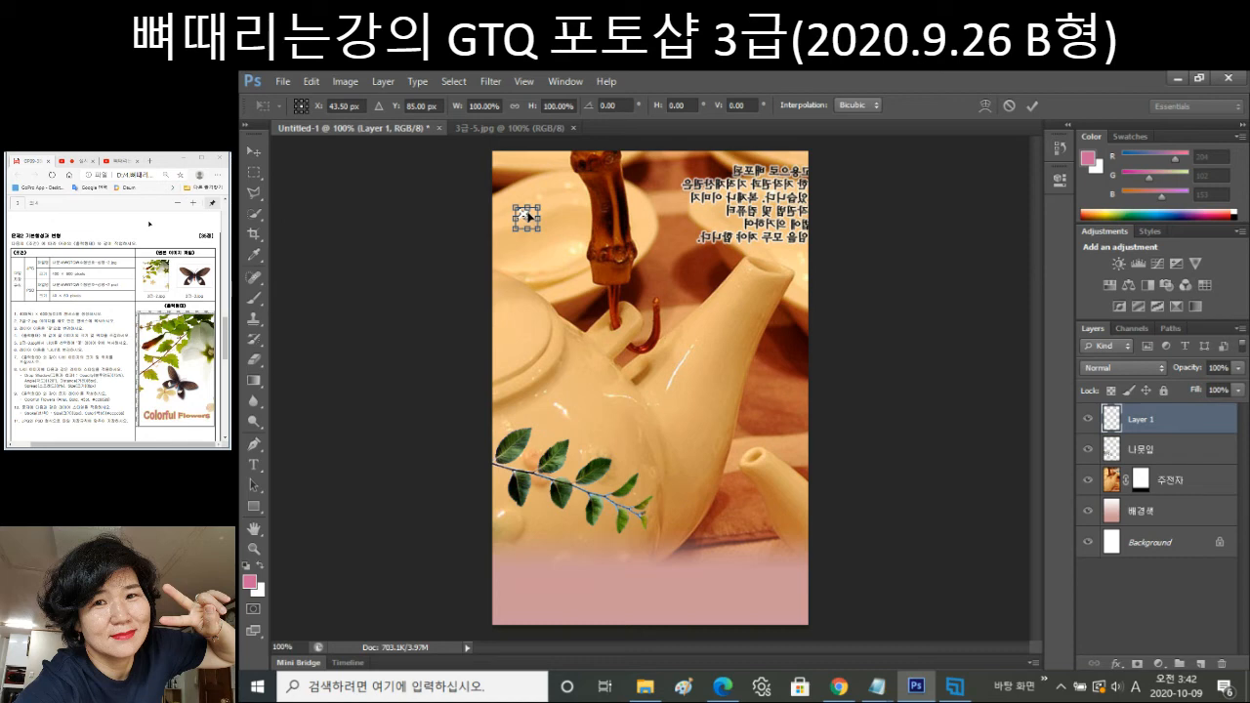
pyautogui.moveTo(528, 216); pyautogui.dragTo(609, 255)
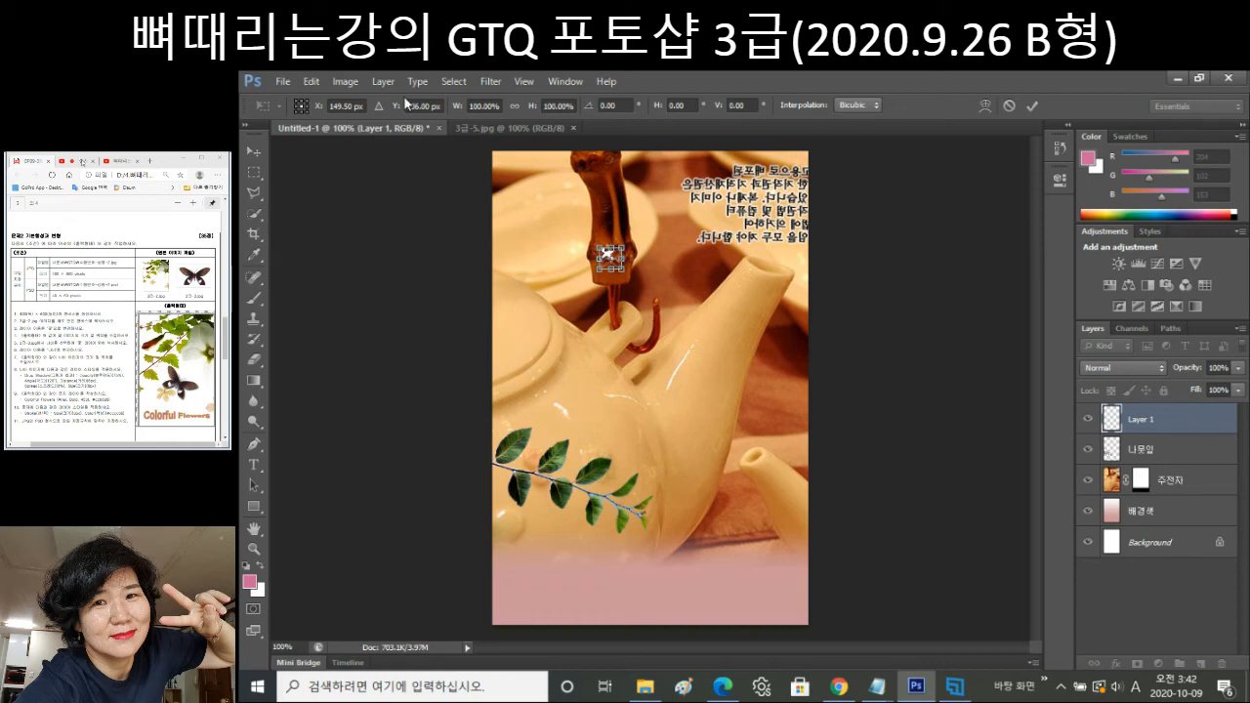
pyautogui.click(312, 82)
pyautogui.click(313, 84)
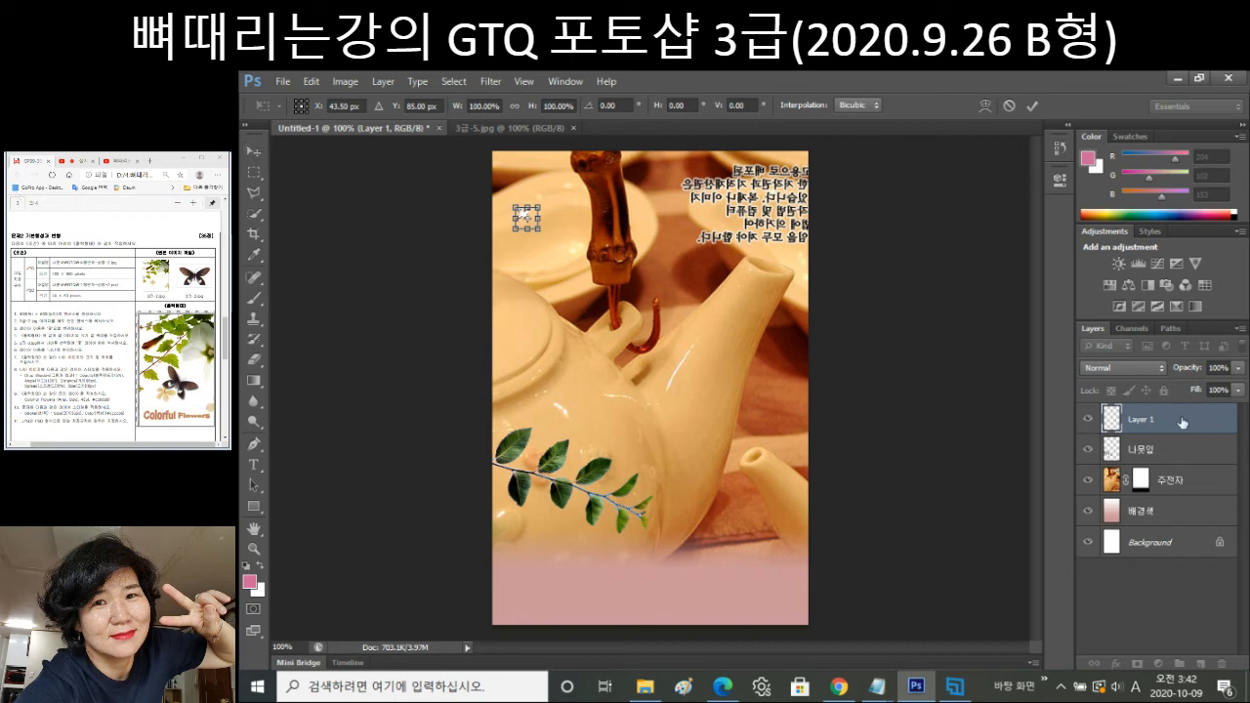
pyautogui.press('Return')
# Switch to the Brush tool and reselect the sparkle layer, keeping the name Layer 1.
pyautogui.press('b')
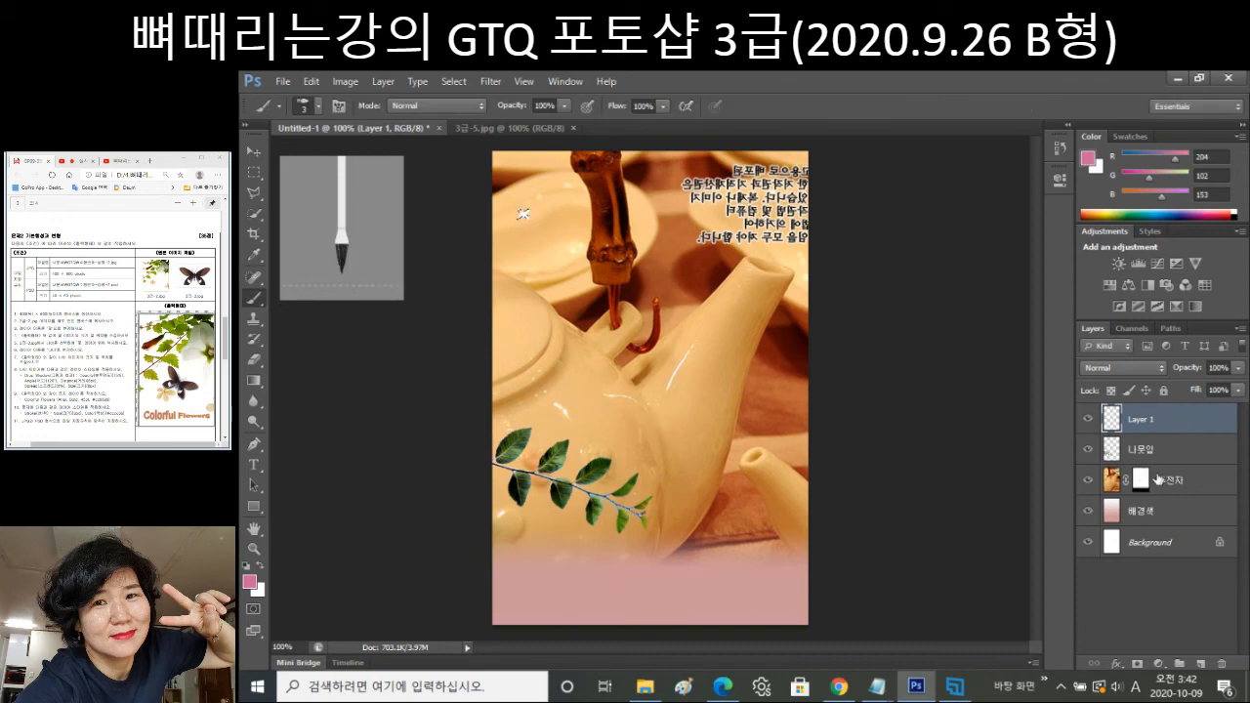
pyautogui.doubleClick(1158, 422)
pyautogui.click(1213, 422)
pyautogui.keyDown('ctrl'); pyautogui.click(1178, 426); pyautogui.keyUp('ctrl')
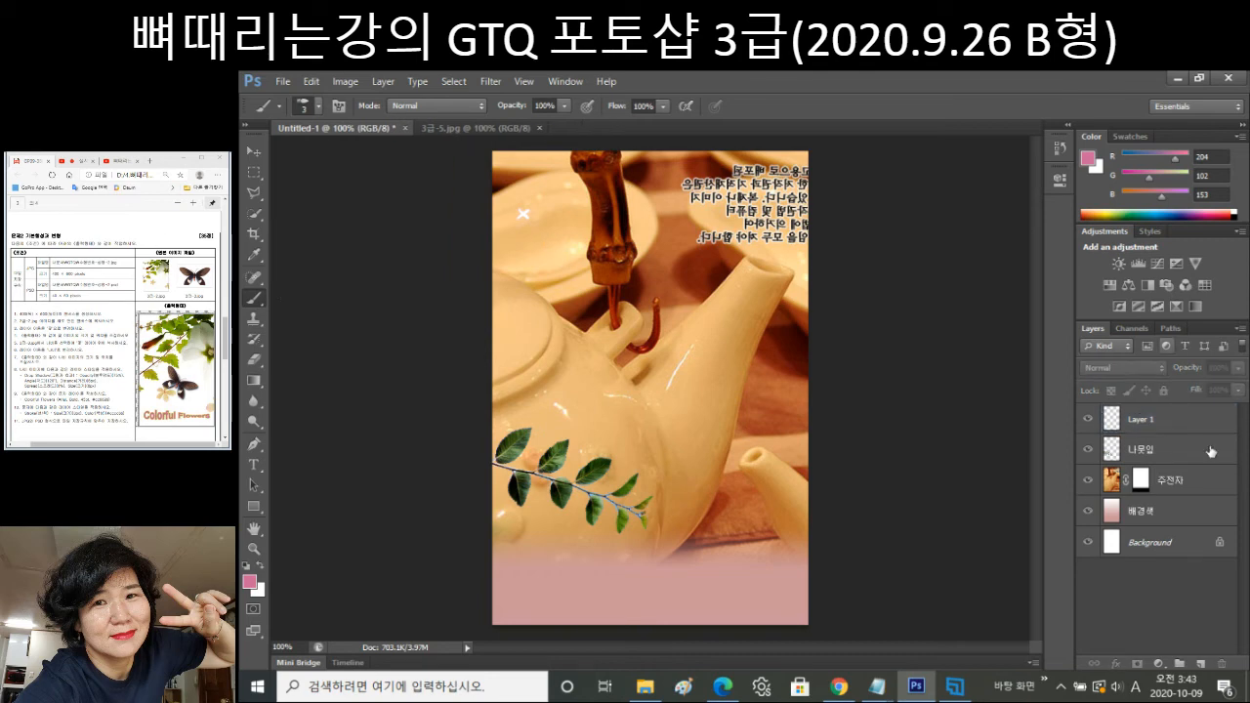
pyautogui.click(1182, 424)
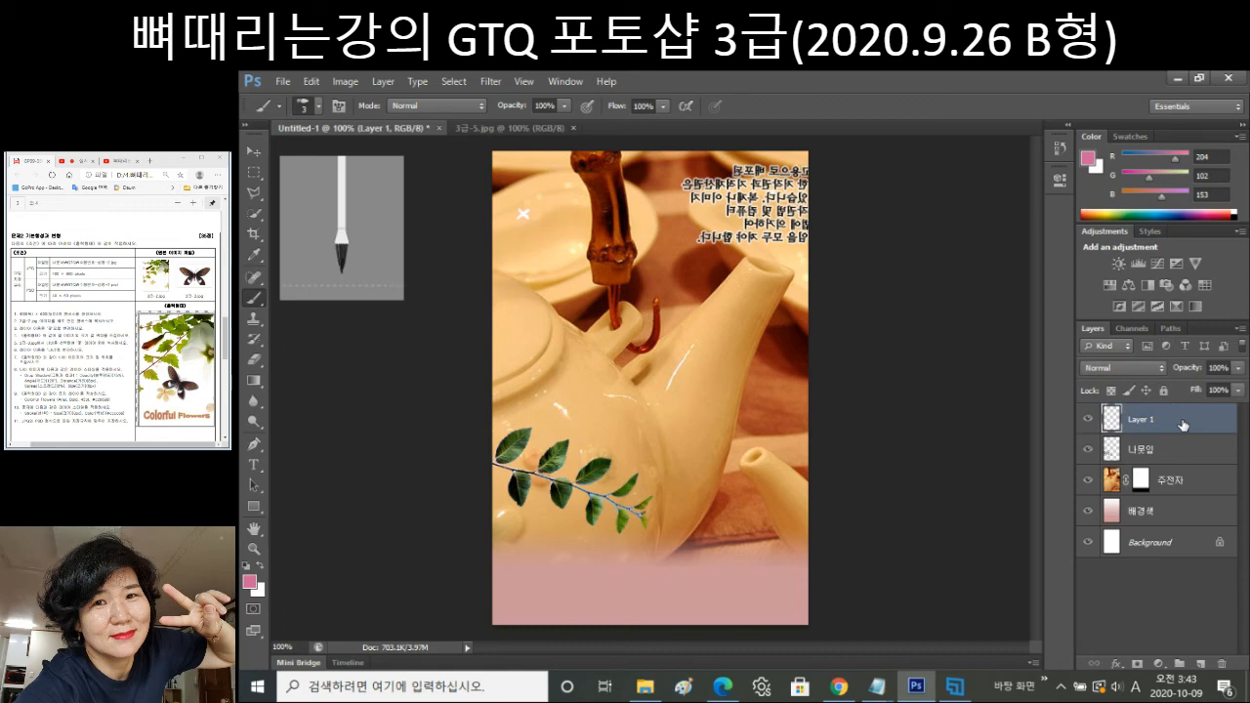
# Duplicate the sparkle twice, placing copies beside the bamboo handle and up to the right.
pyautogui.keyDown('alt'); pyautogui.moveTo(1183, 425); pyautogui.dragTo(1155, 464); pyautogui.keyUp('alt')
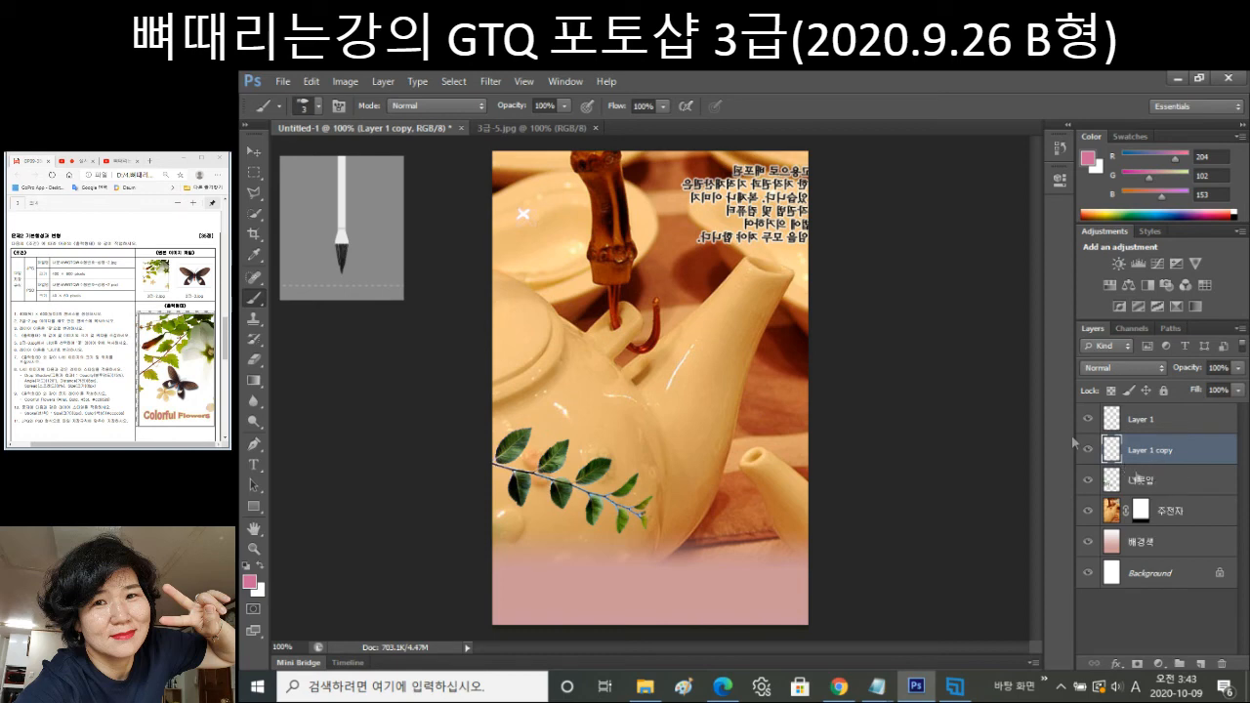
pyautogui.click(256, 154)
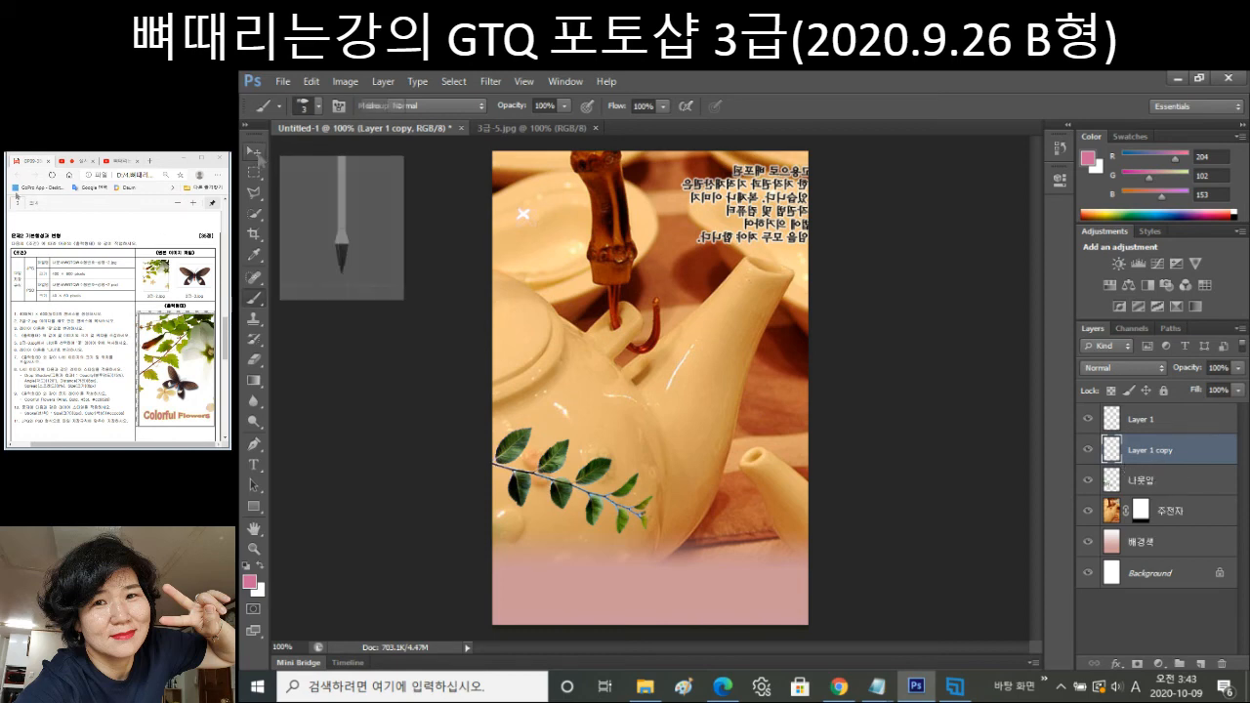
pyautogui.moveTo(524, 225); pyautogui.dragTo(607, 251)
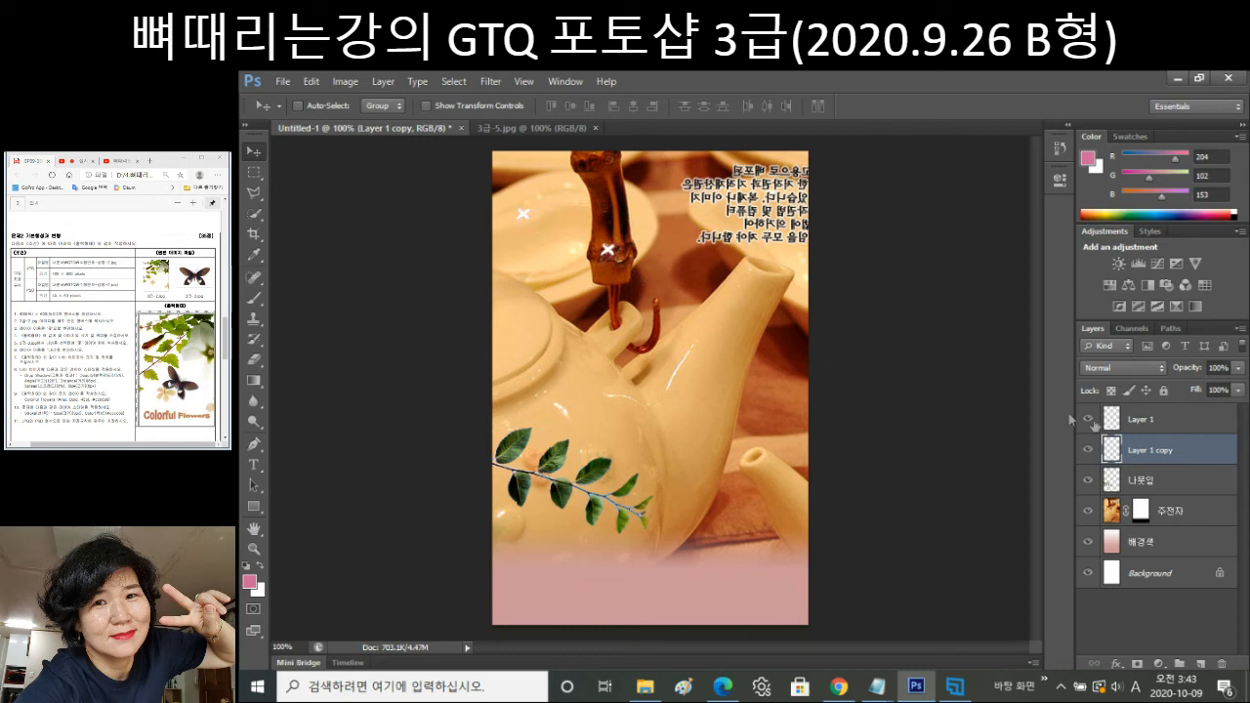
pyautogui.moveTo(1164, 447); pyautogui.dragTo(1167, 469)
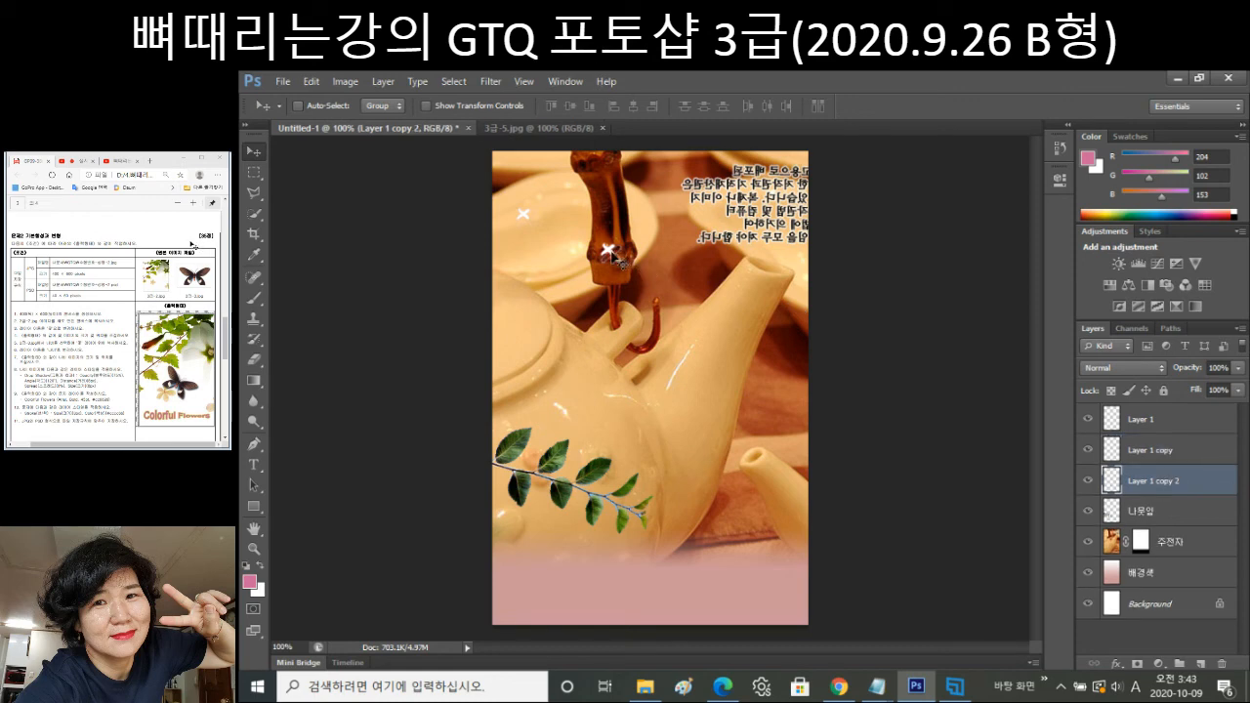
pyautogui.moveTo(610, 257); pyautogui.dragTo(684, 193)
# Add a third sparkle copy down and right, then create empty Layer 2 above Layer 1.
pyautogui.hotkey('ctrl', 'j')
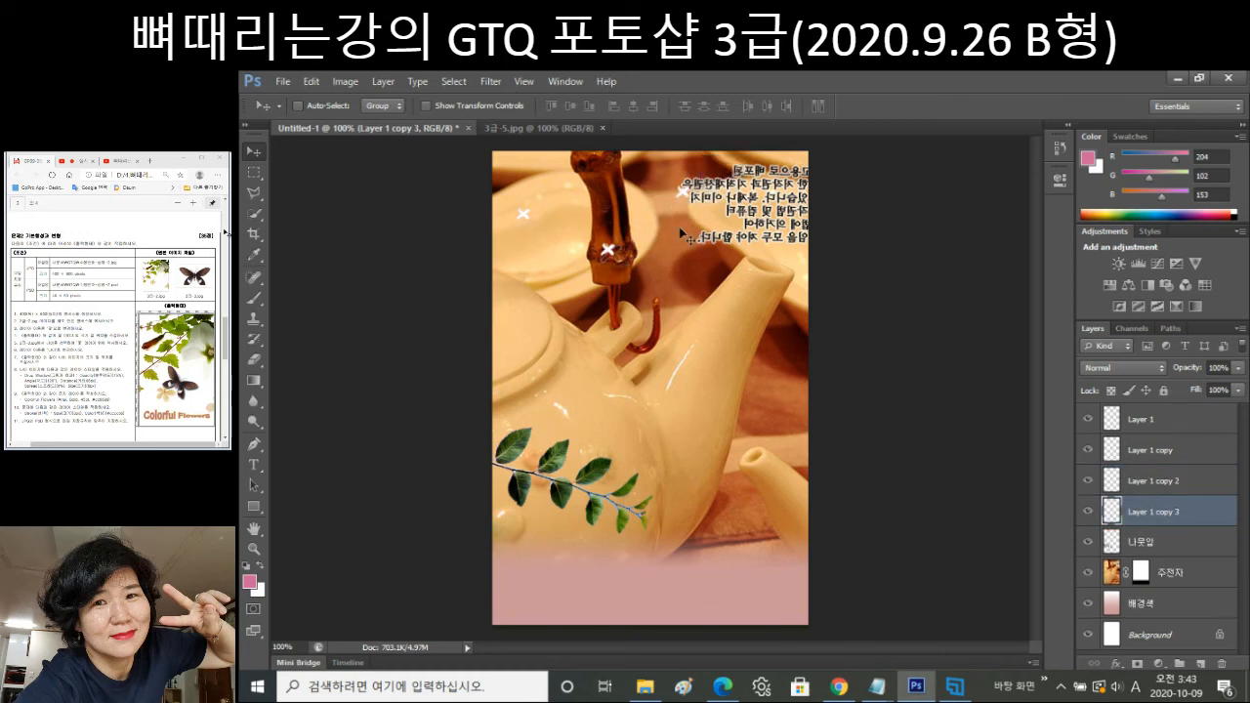
pyautogui.moveTo(691, 195); pyautogui.dragTo(719, 276)
pyautogui.click(1166, 420)
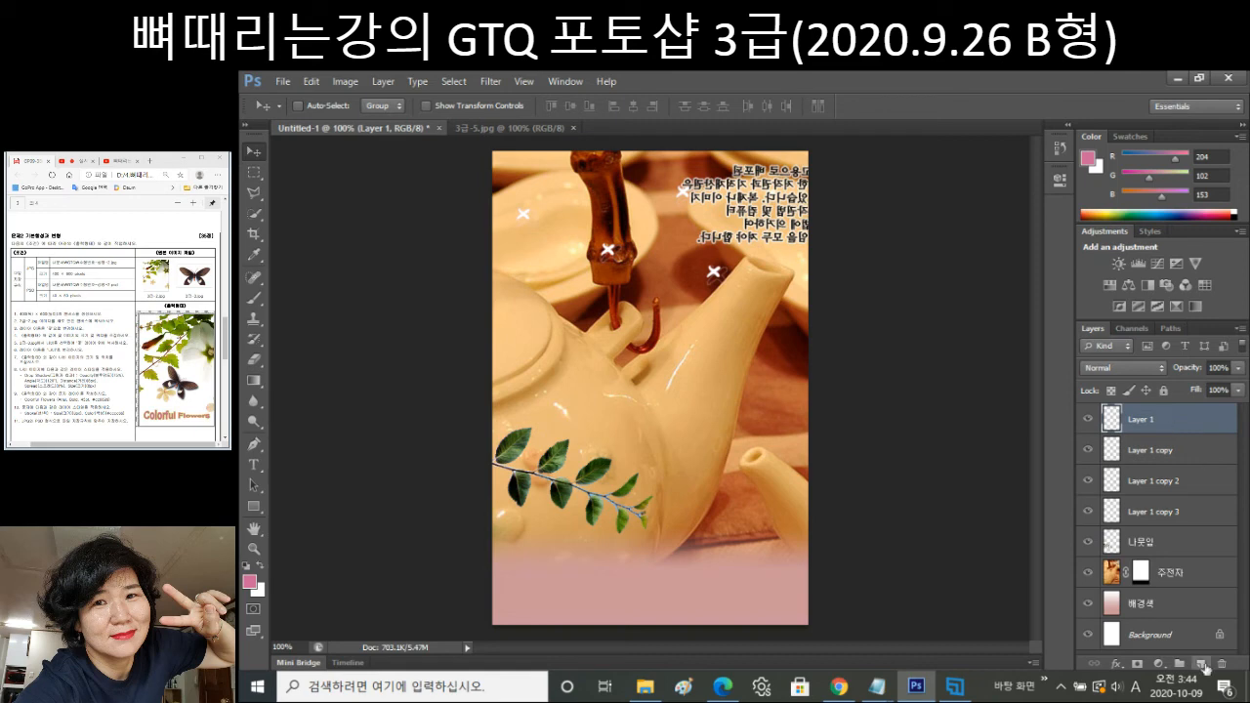
pyautogui.click(1200, 664)
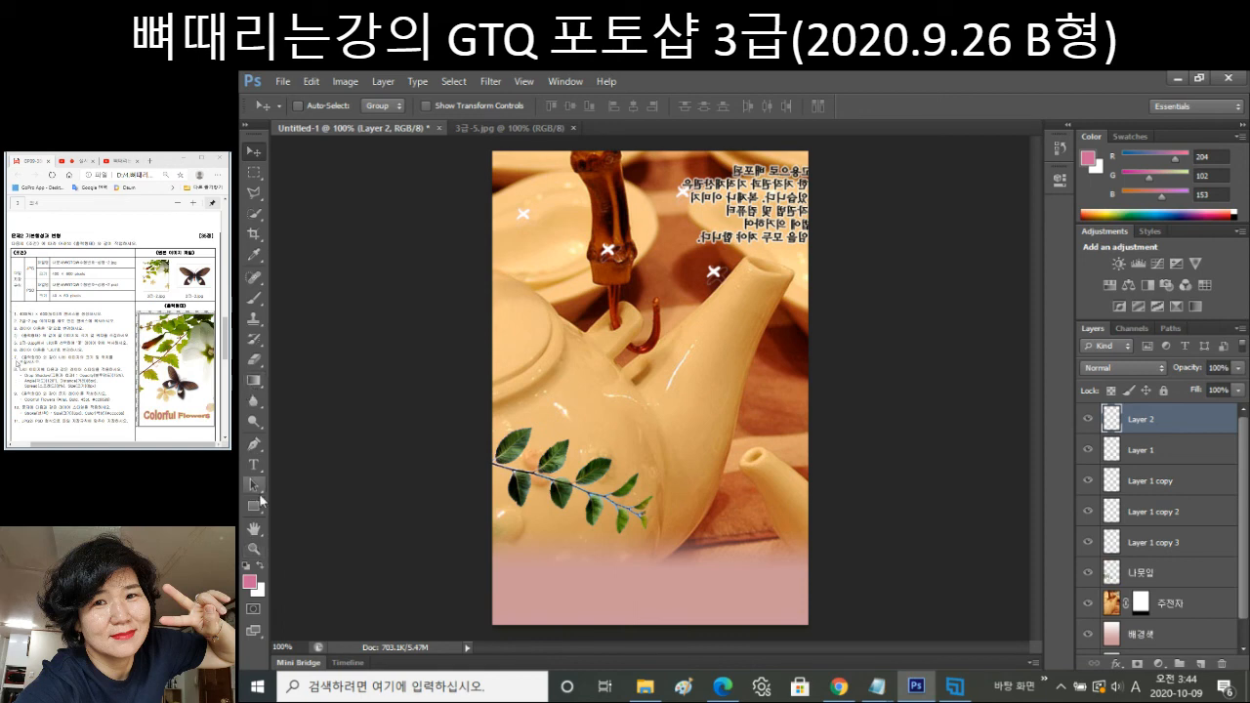
# Browse the Hand, Pen, Brush, shape, Blur, eraser and history brush tools in the toolbox.
pyautogui.click(255, 527)
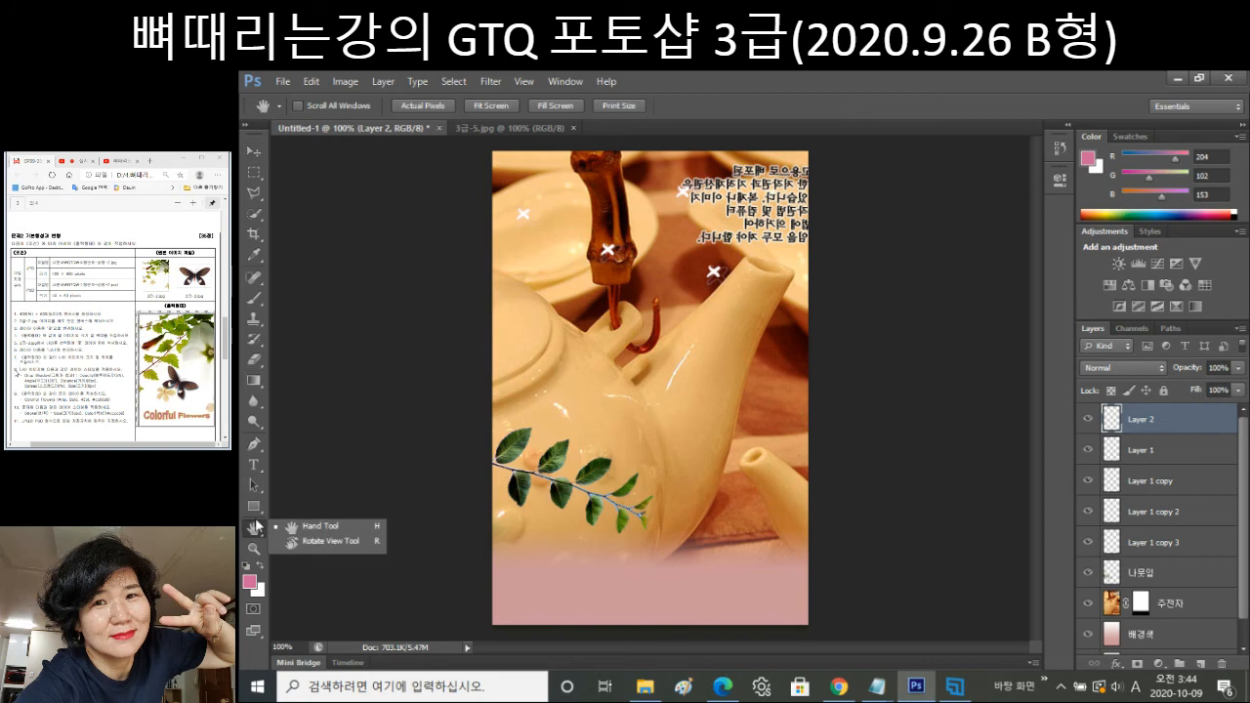
pyautogui.click(258, 448)
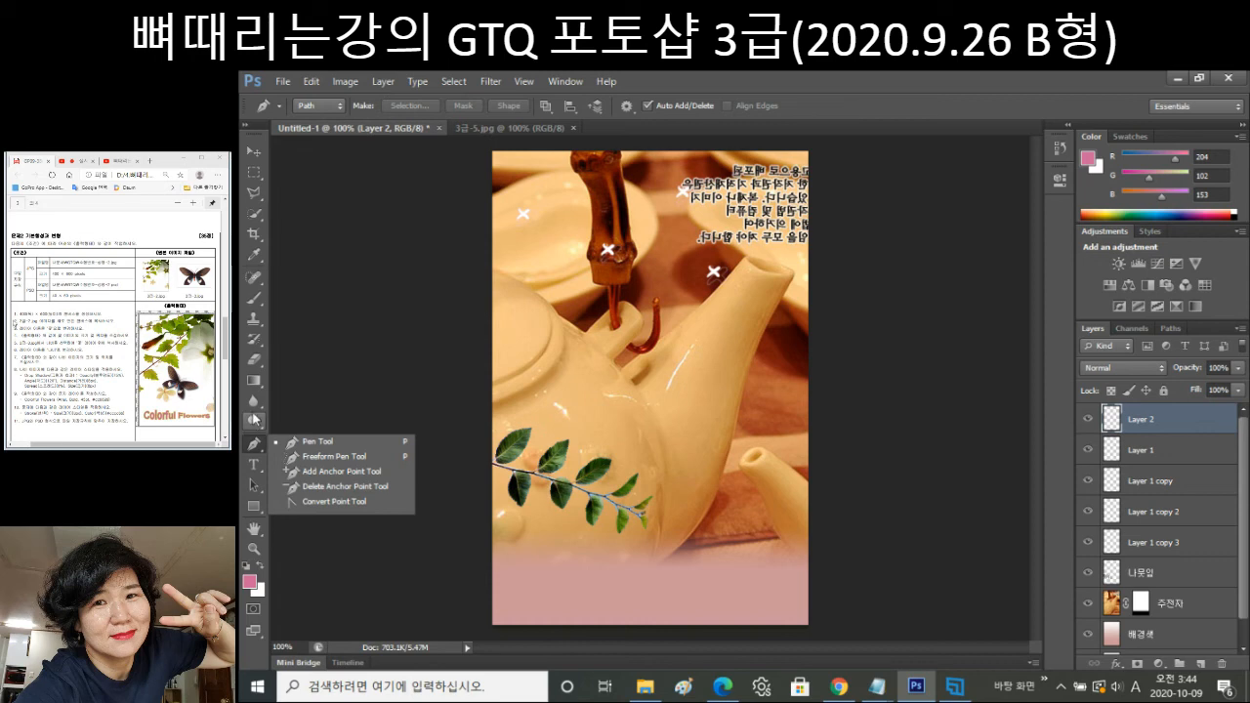
pyautogui.click(255, 301)
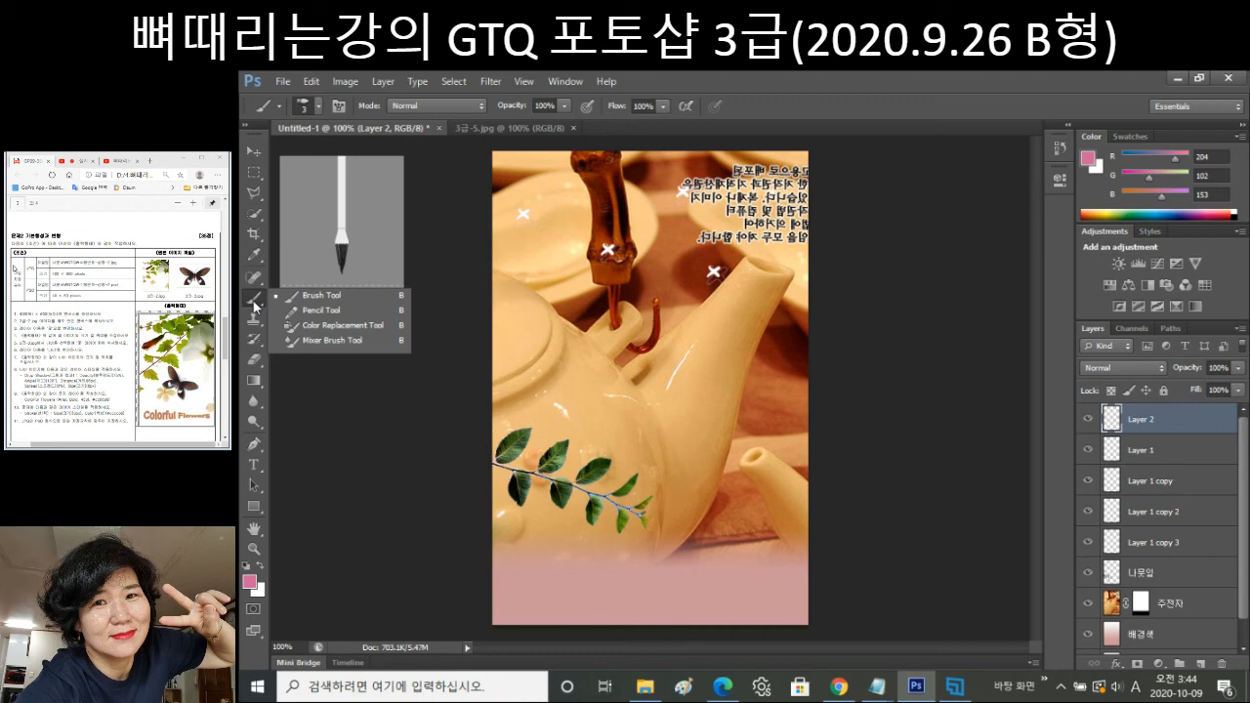
pyautogui.click(254, 446)
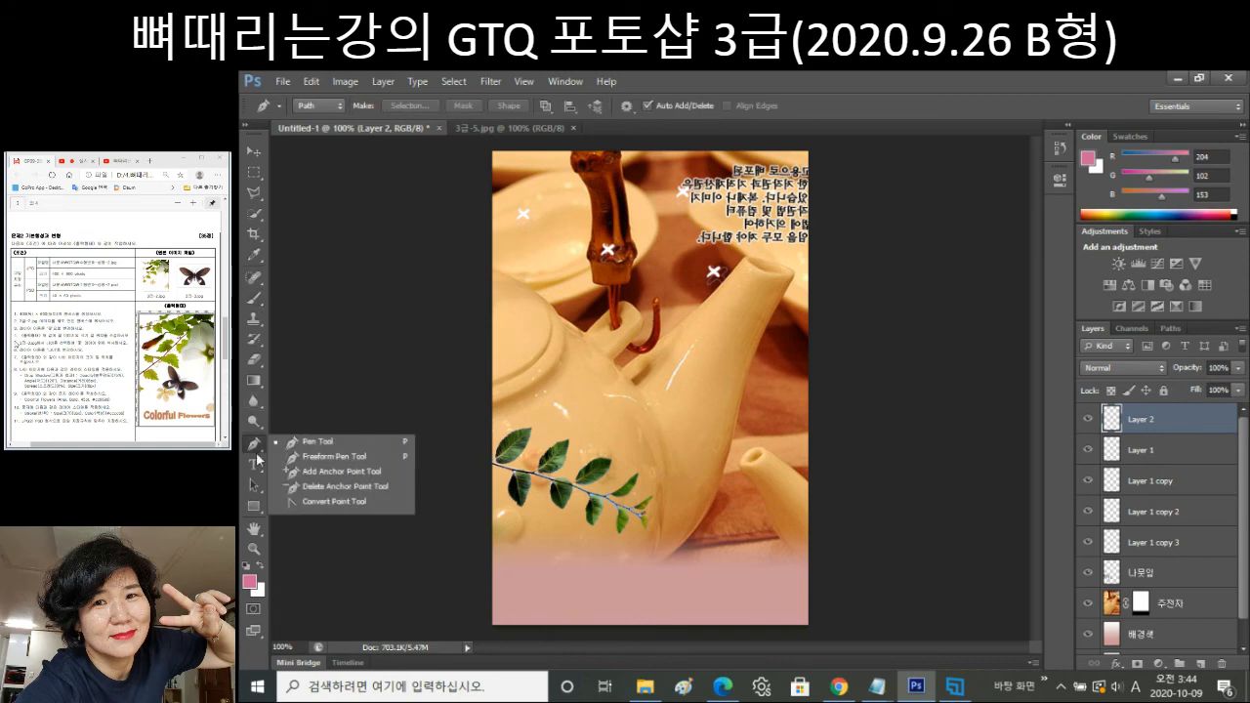
pyautogui.rightClick(256, 507)
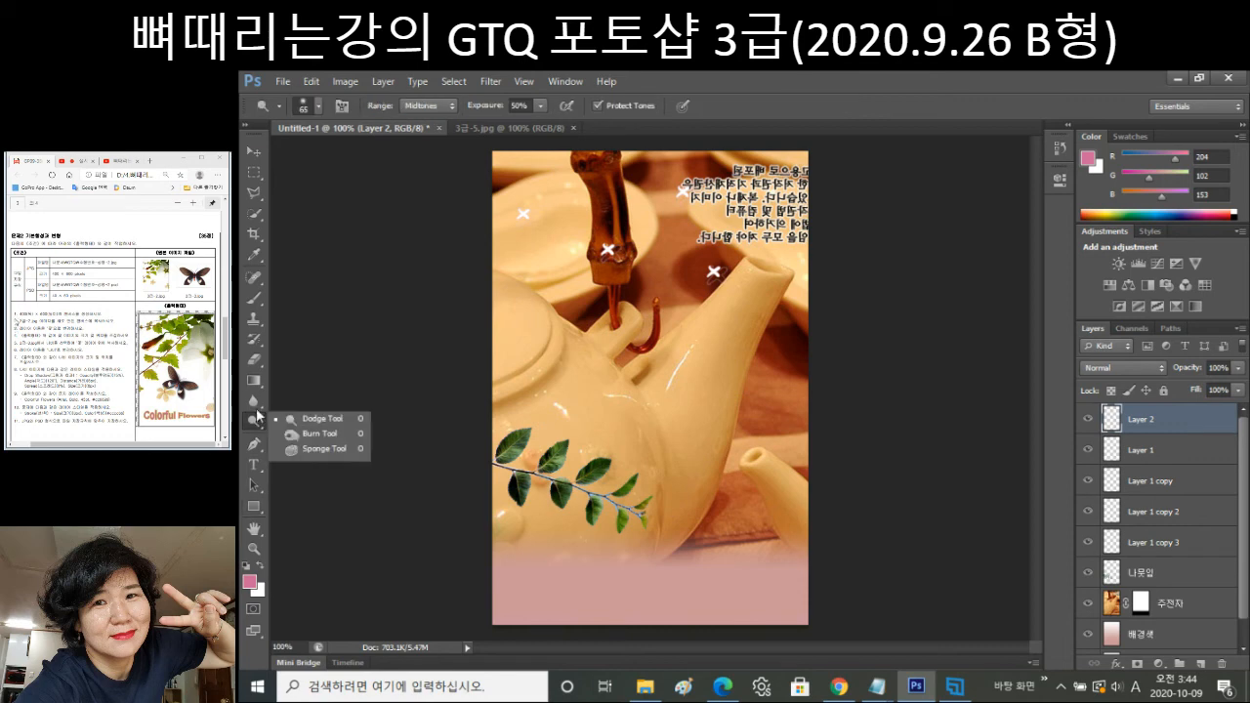
pyautogui.click(256, 397)
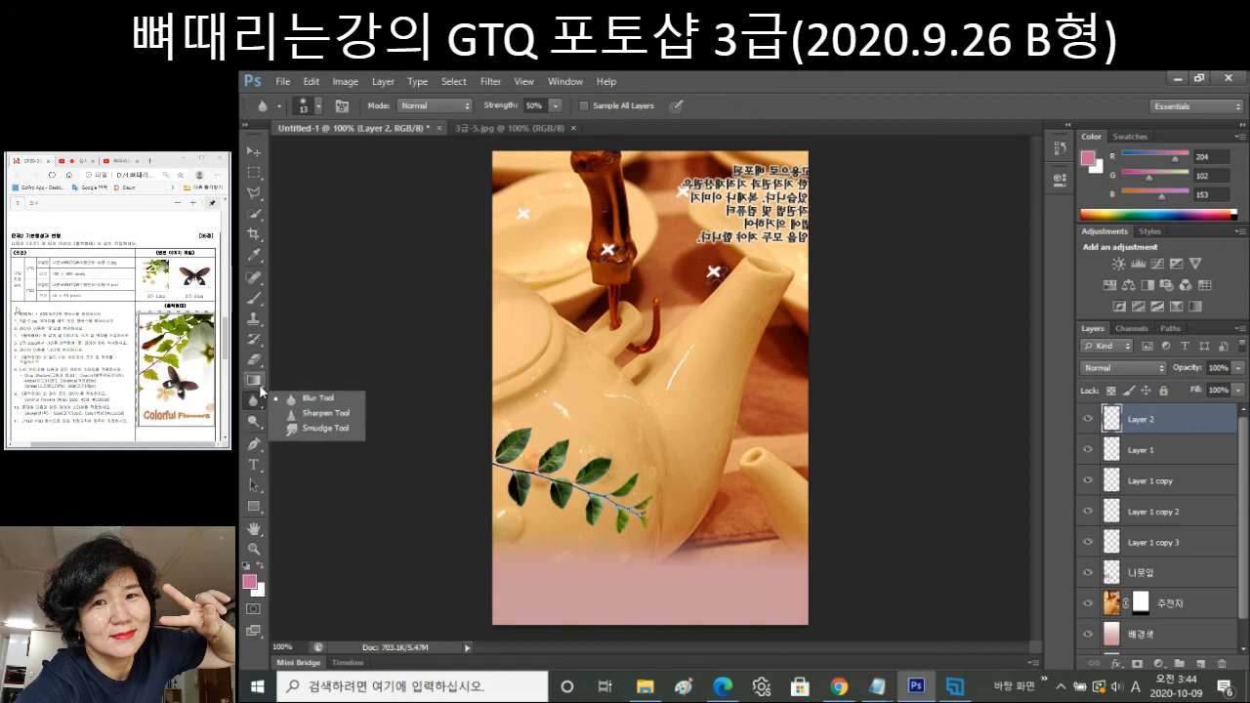
pyautogui.click(264, 360)
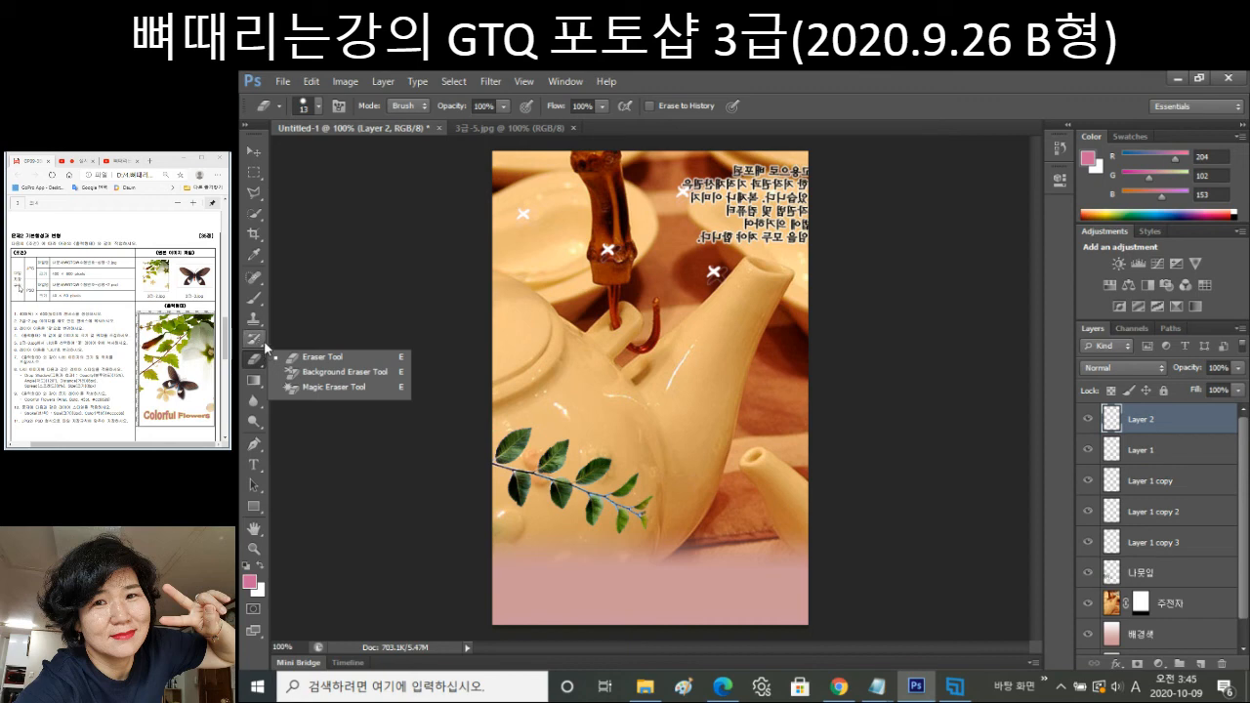
pyautogui.click(264, 344)
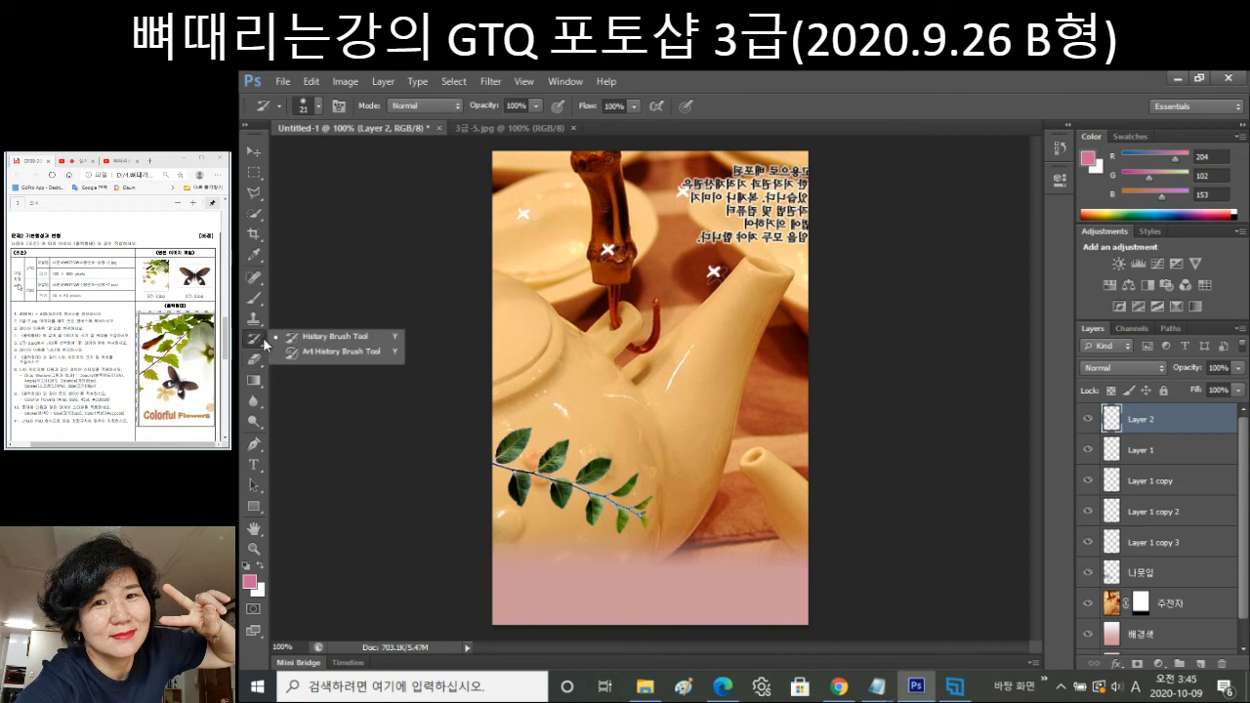
# Continue through the clone, healing, eyedropper, crop and selection tools, ending at the shape tools flyout.
pyautogui.click(263, 326)
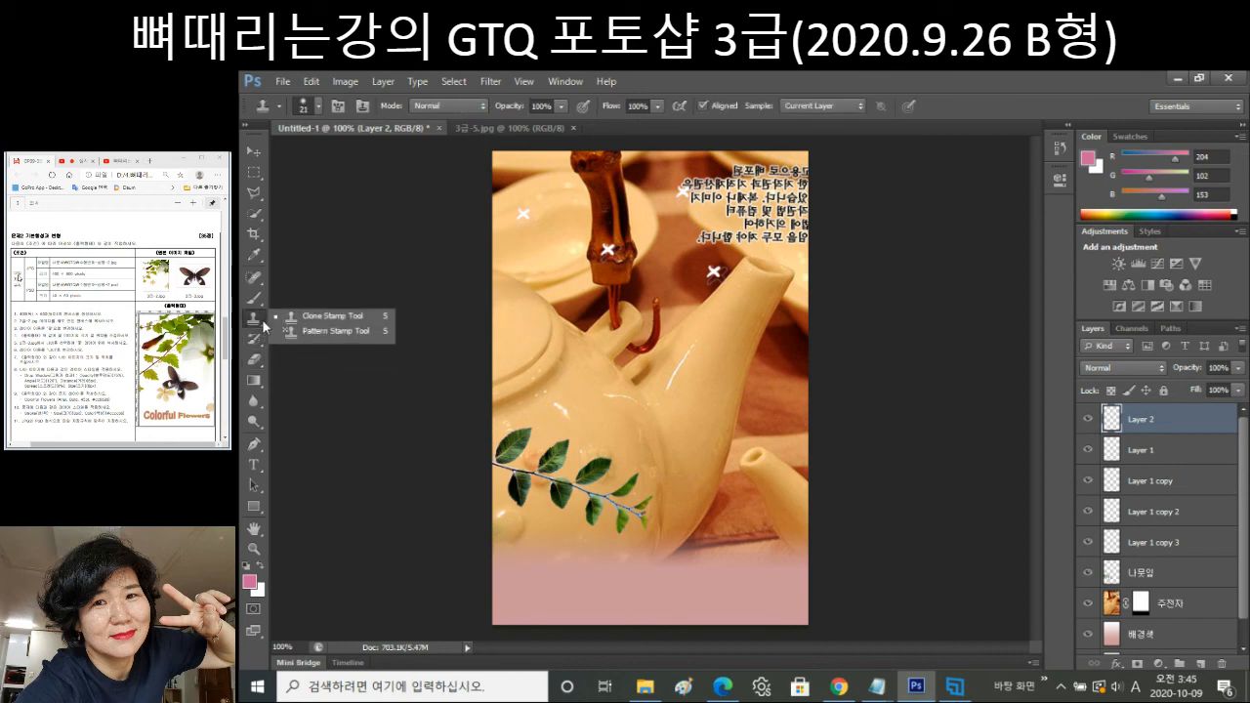
pyautogui.click(254, 299)
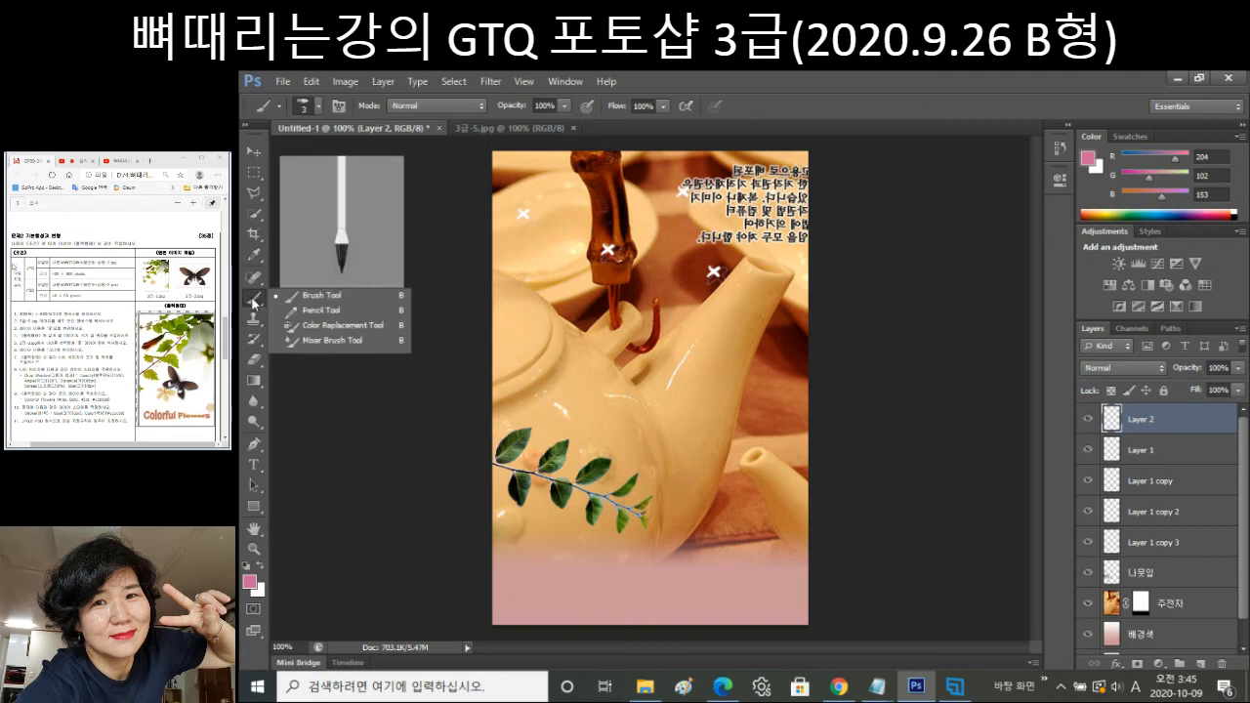
pyautogui.click(255, 283)
pyautogui.click(255, 283)
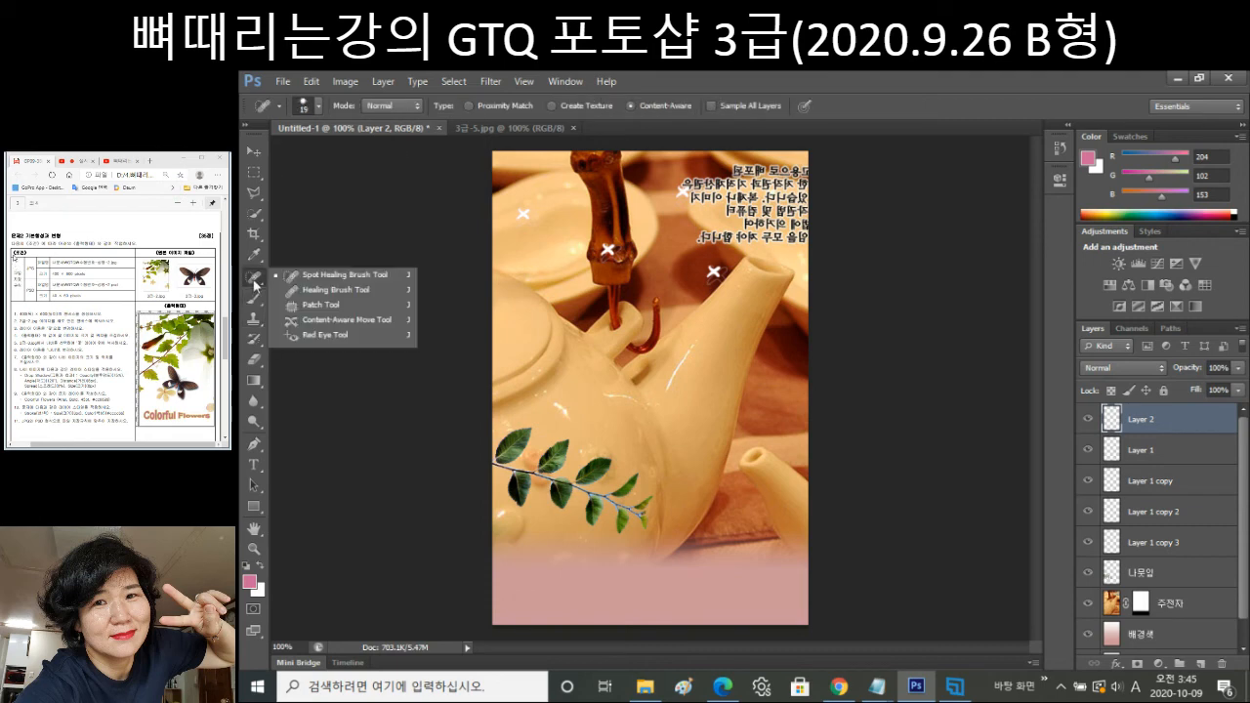
pyautogui.click(254, 261)
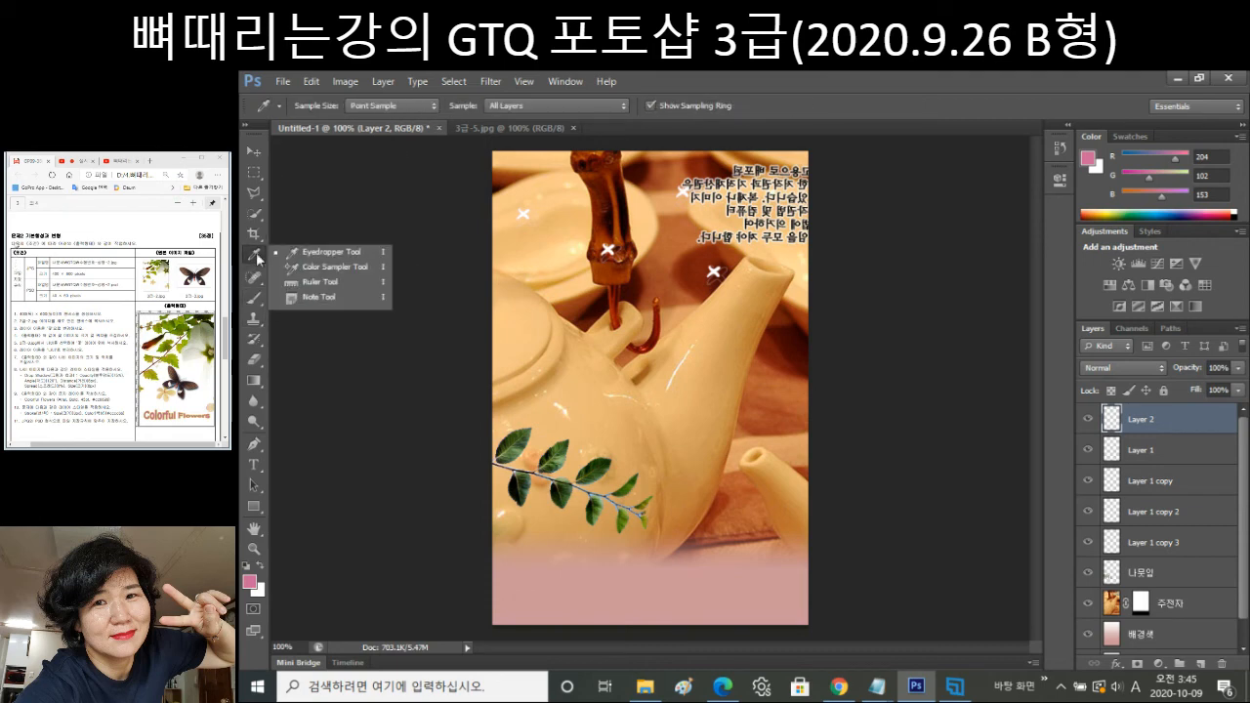
pyautogui.click(260, 235)
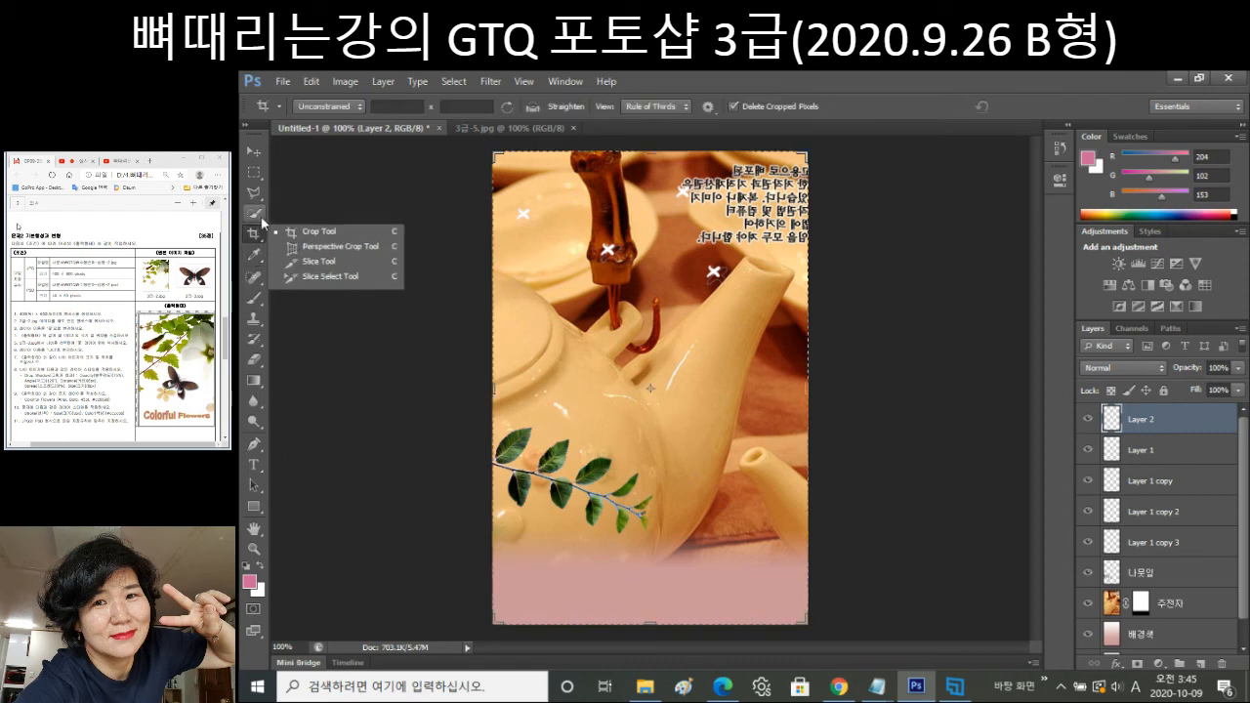
pyautogui.click(261, 216)
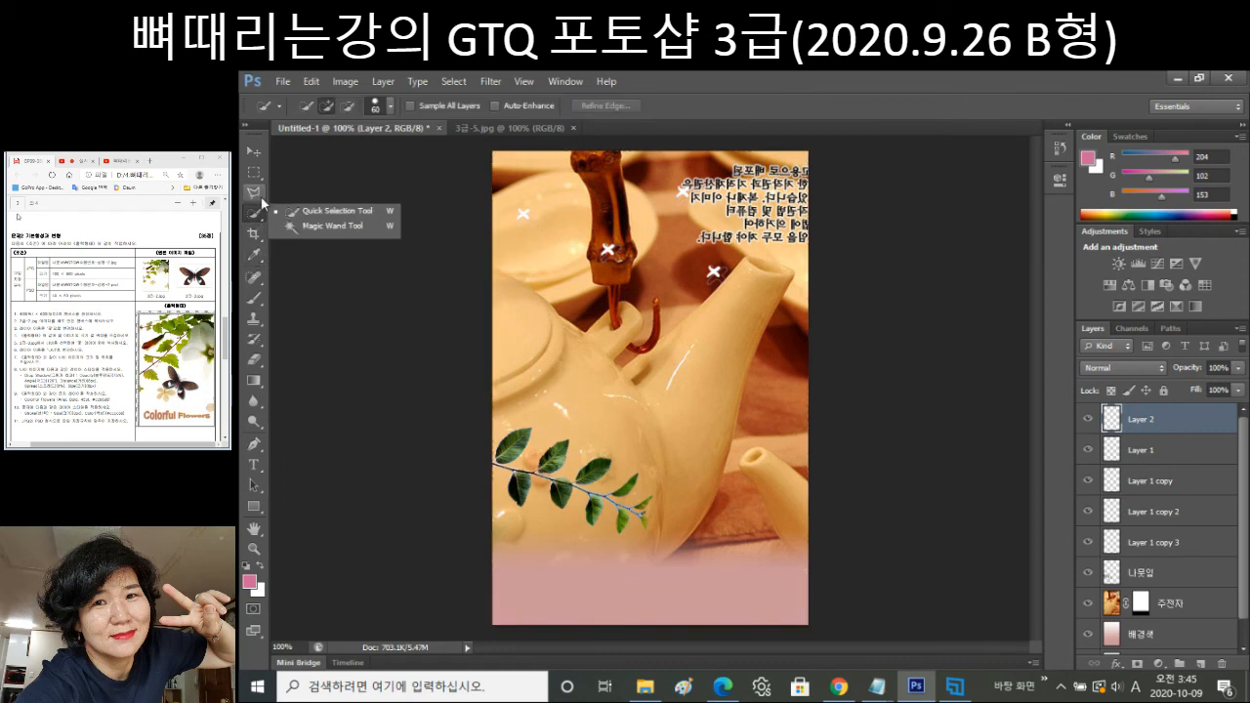
pyautogui.click(255, 194)
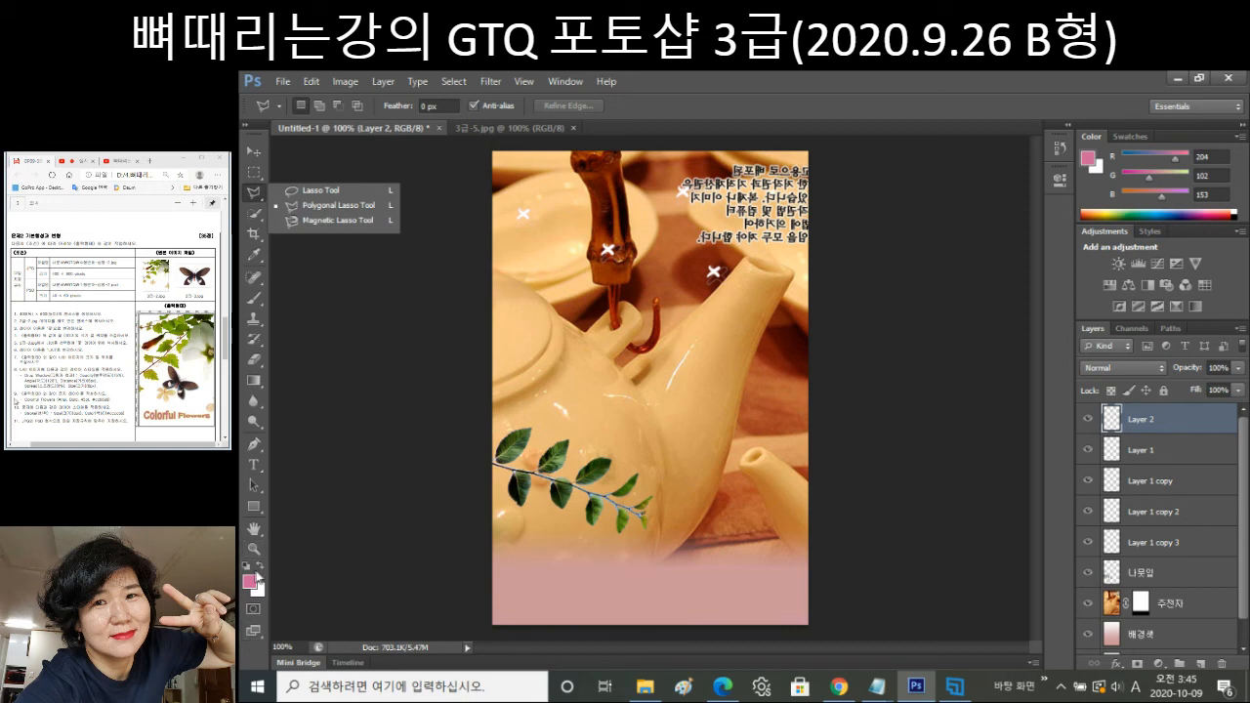
pyautogui.click(255, 507)
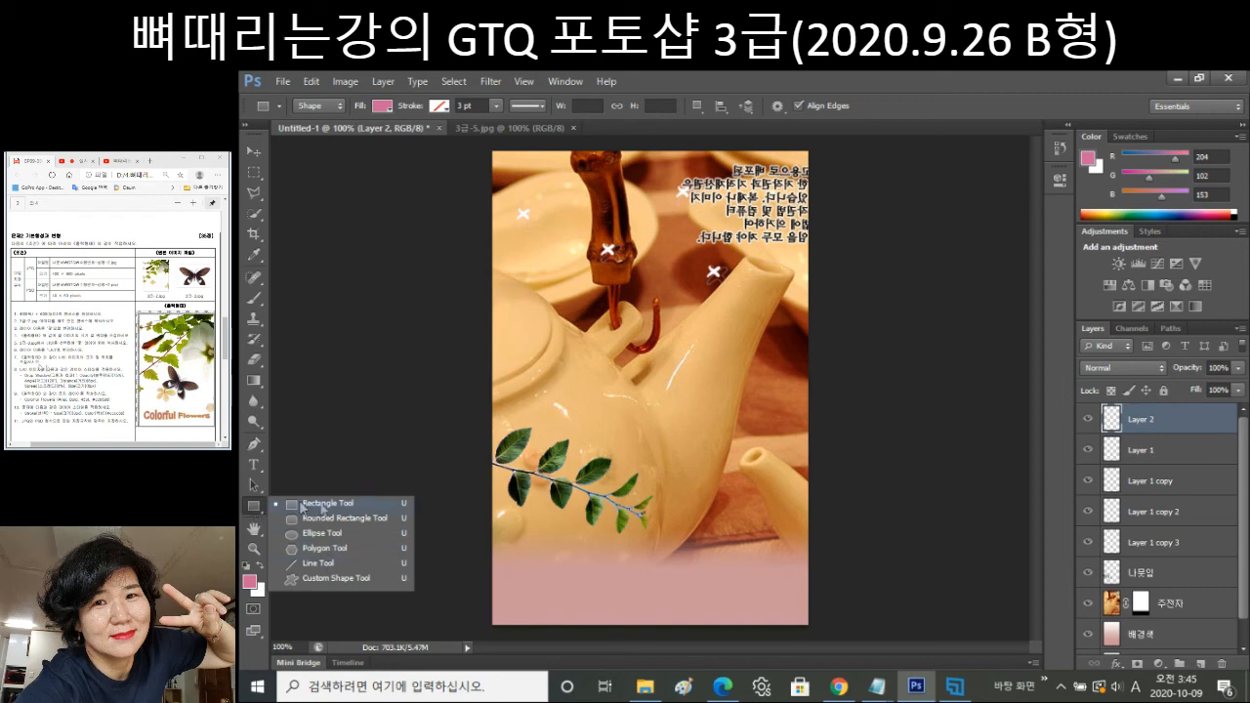
# Choose the Custom Shape tool, append the All shape set to the picker, and browse it.
pyautogui.click(332, 579)
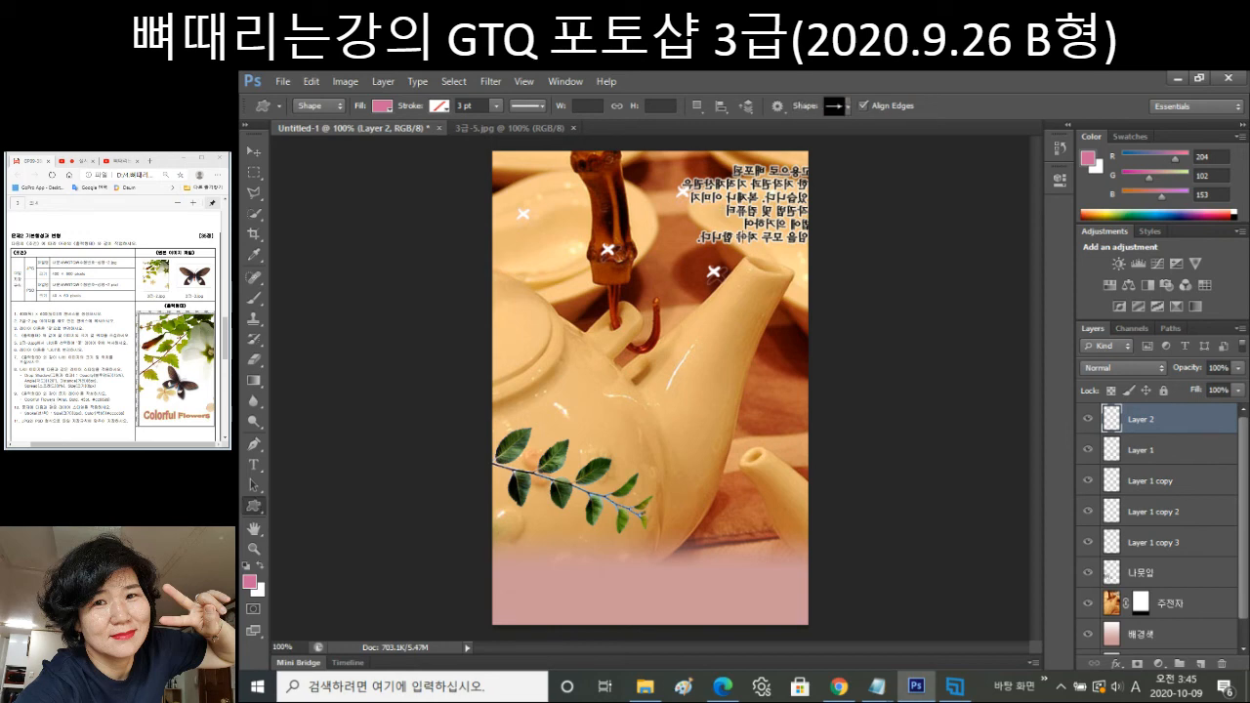
pyautogui.click(848, 107)
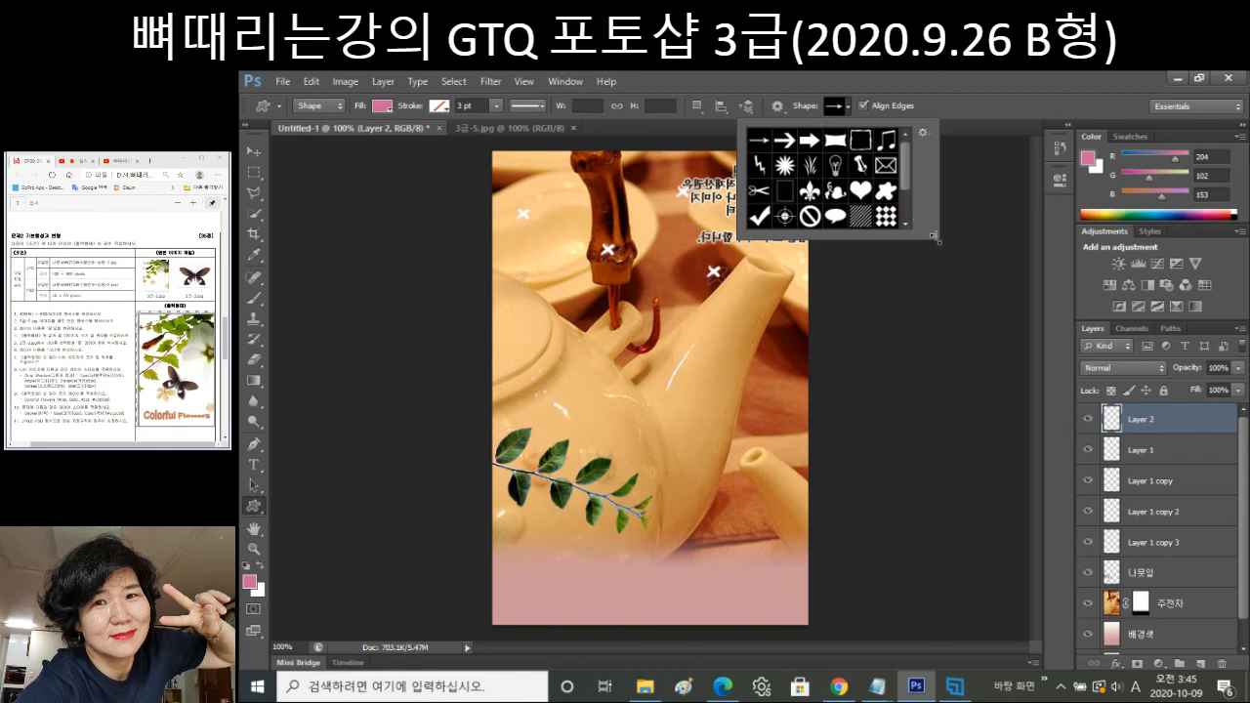
pyautogui.moveTo(934, 235); pyautogui.dragTo(986, 561)
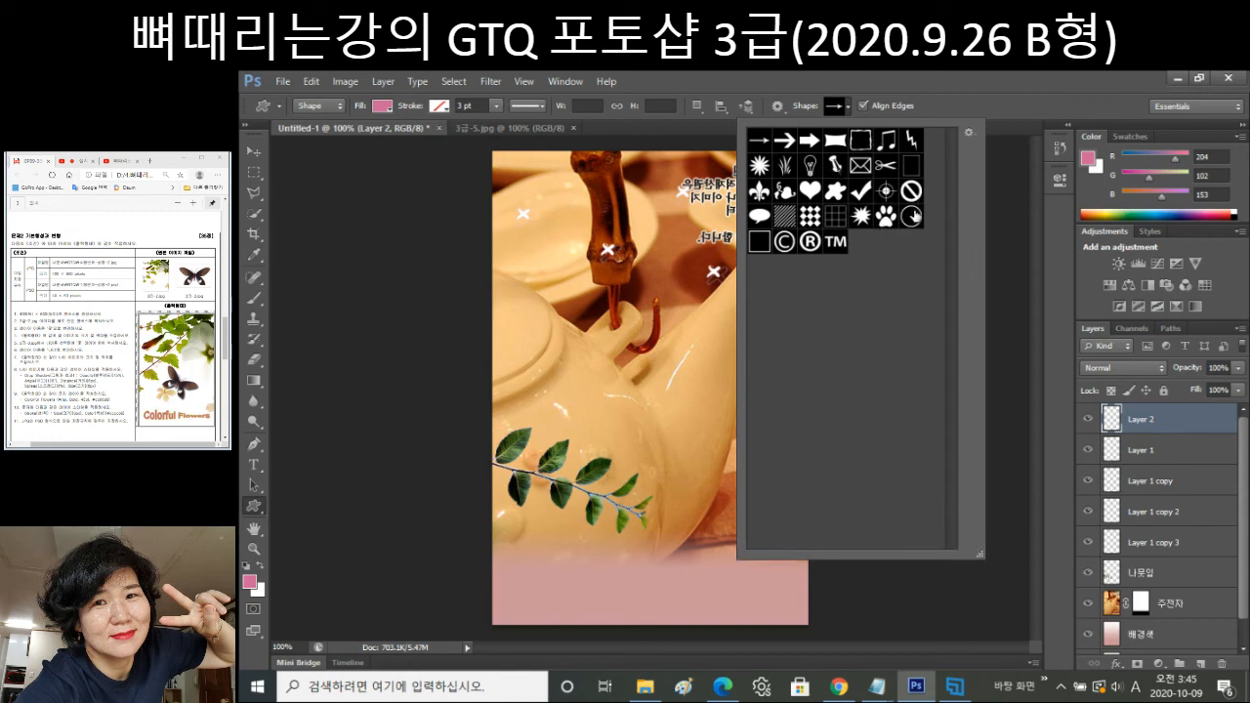
pyautogui.click(969, 134)
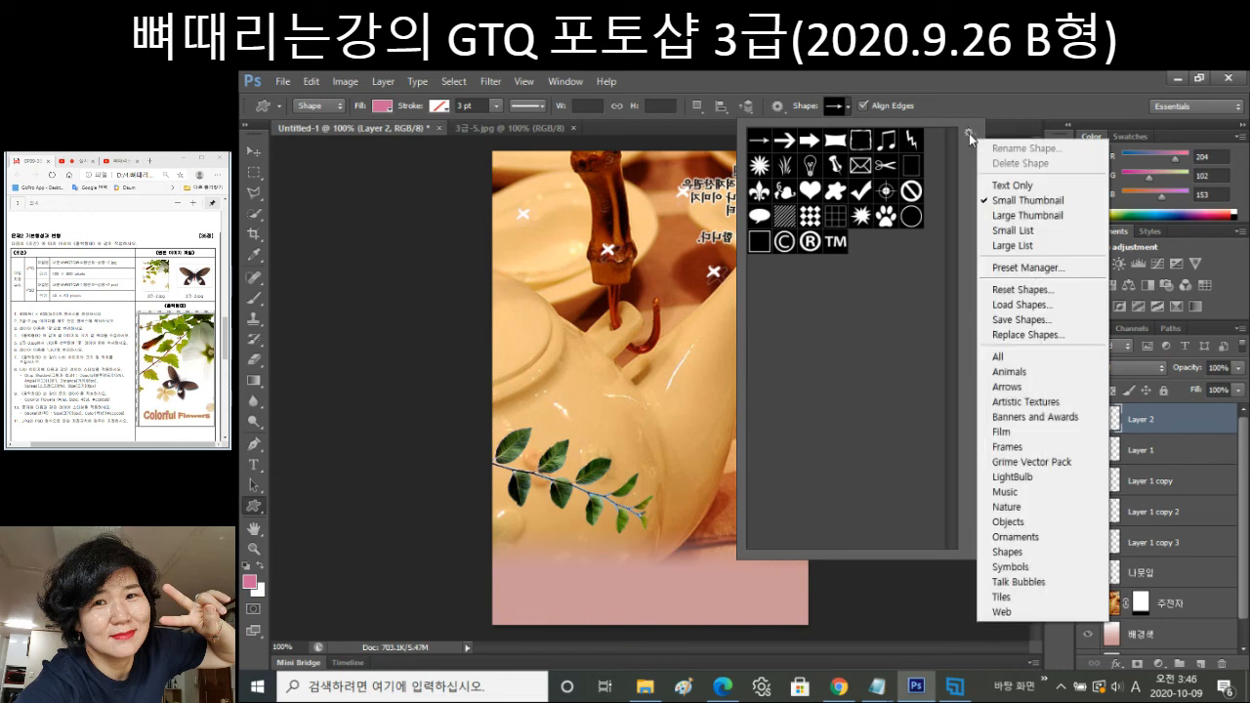
pyautogui.click(1025, 359)
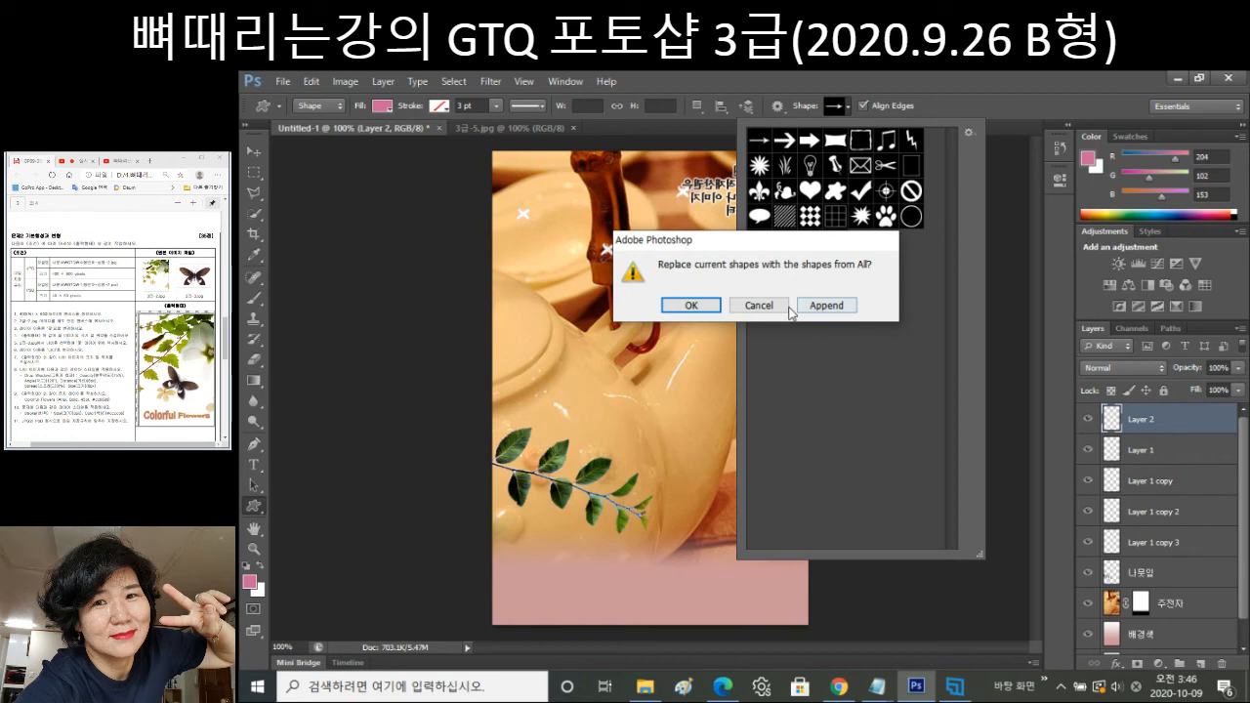
pyautogui.click(827, 305)
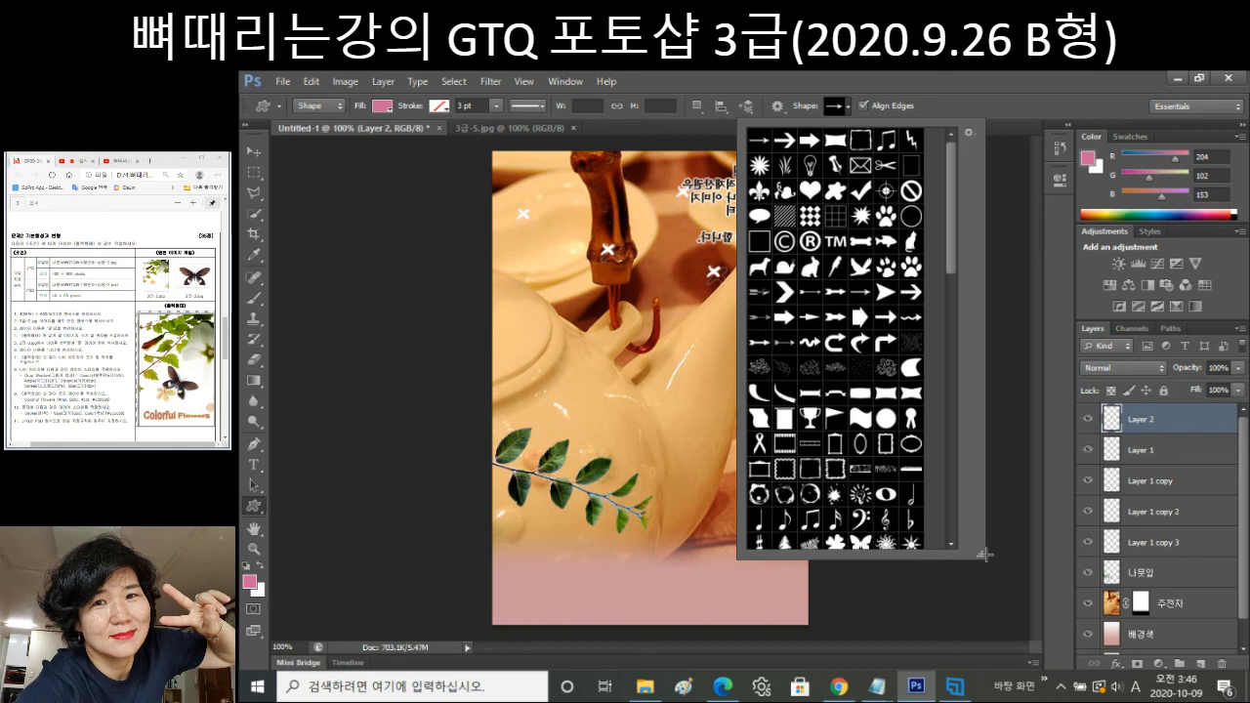
pyautogui.moveTo(980, 555); pyautogui.dragTo(1177, 578)
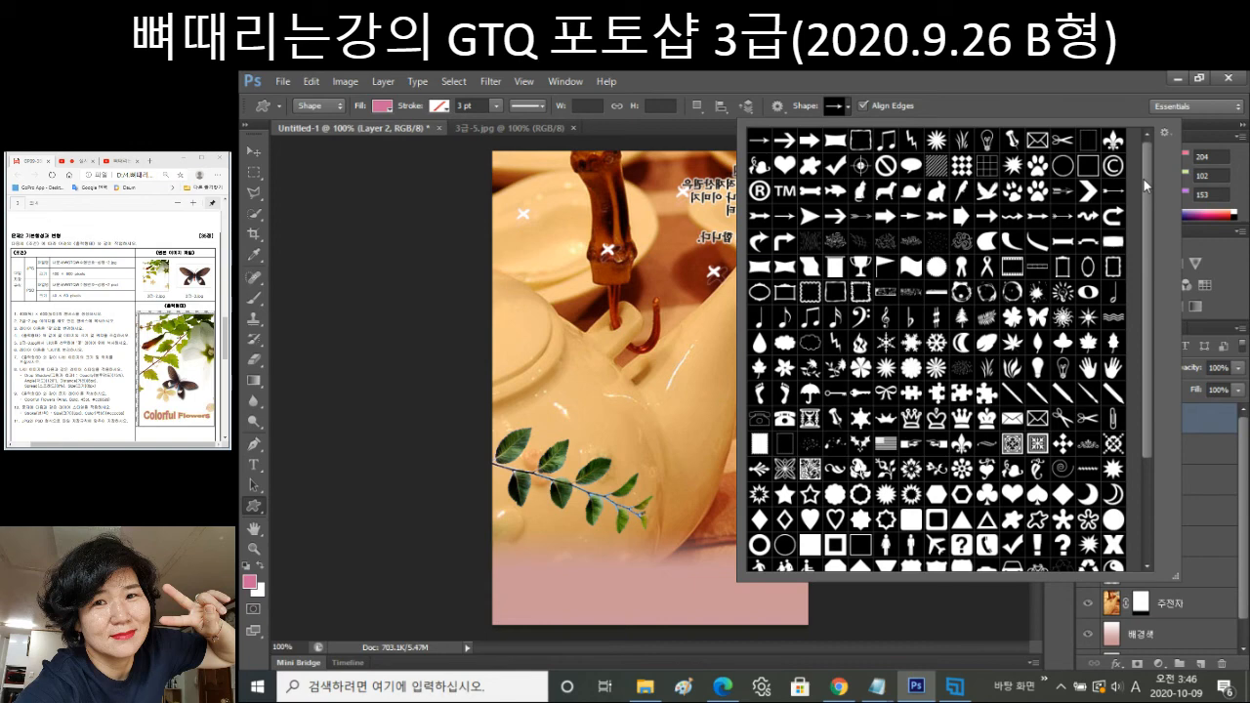
pyautogui.scroll(-5, 1152, 184)
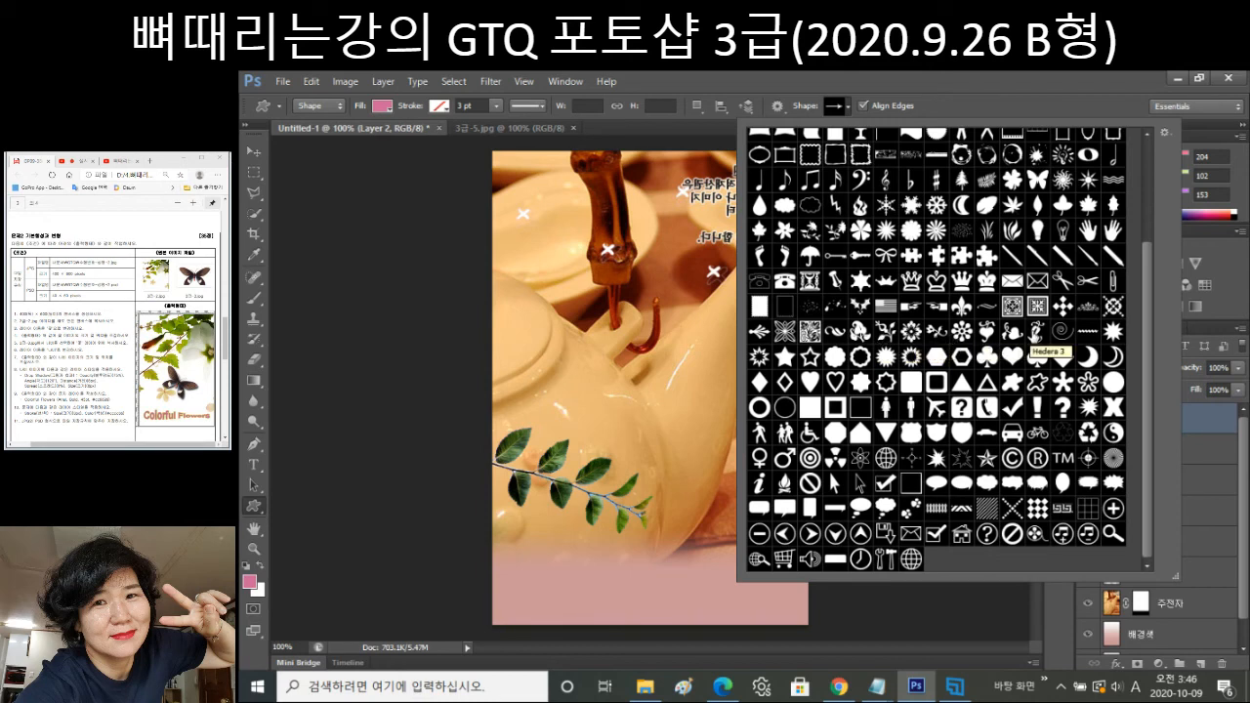
# Draw the Hedera 3 ivy shape on the spout, shortened and rotated about 30° clockwise.
pyautogui.doubleClick(1036, 331)
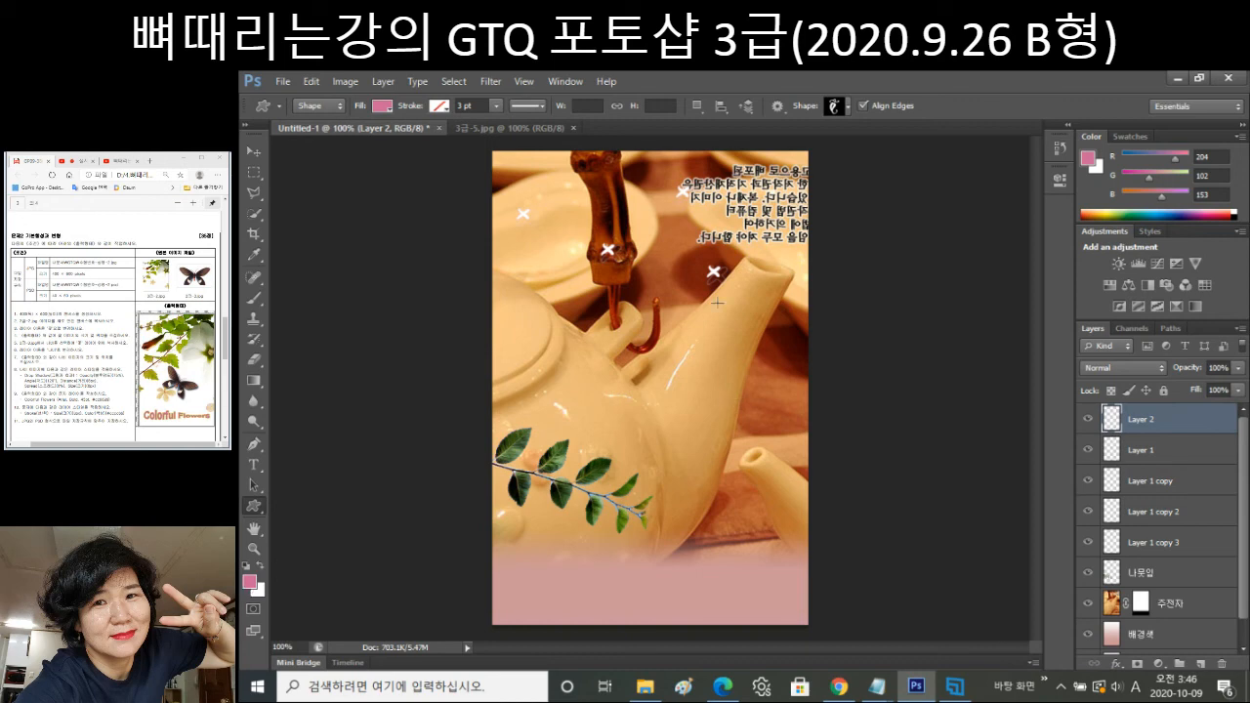
pyautogui.moveTo(714, 303); pyautogui.dragTo(748, 410)
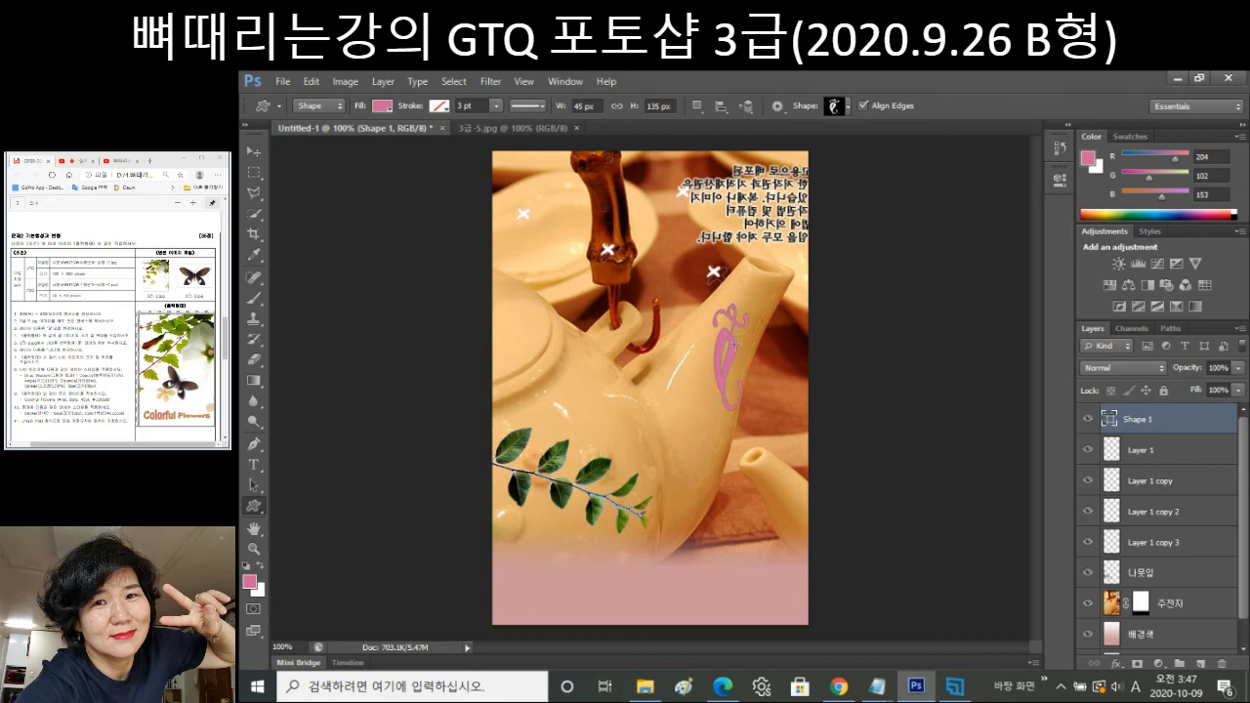
pyautogui.hotkey('ctrl', 't')
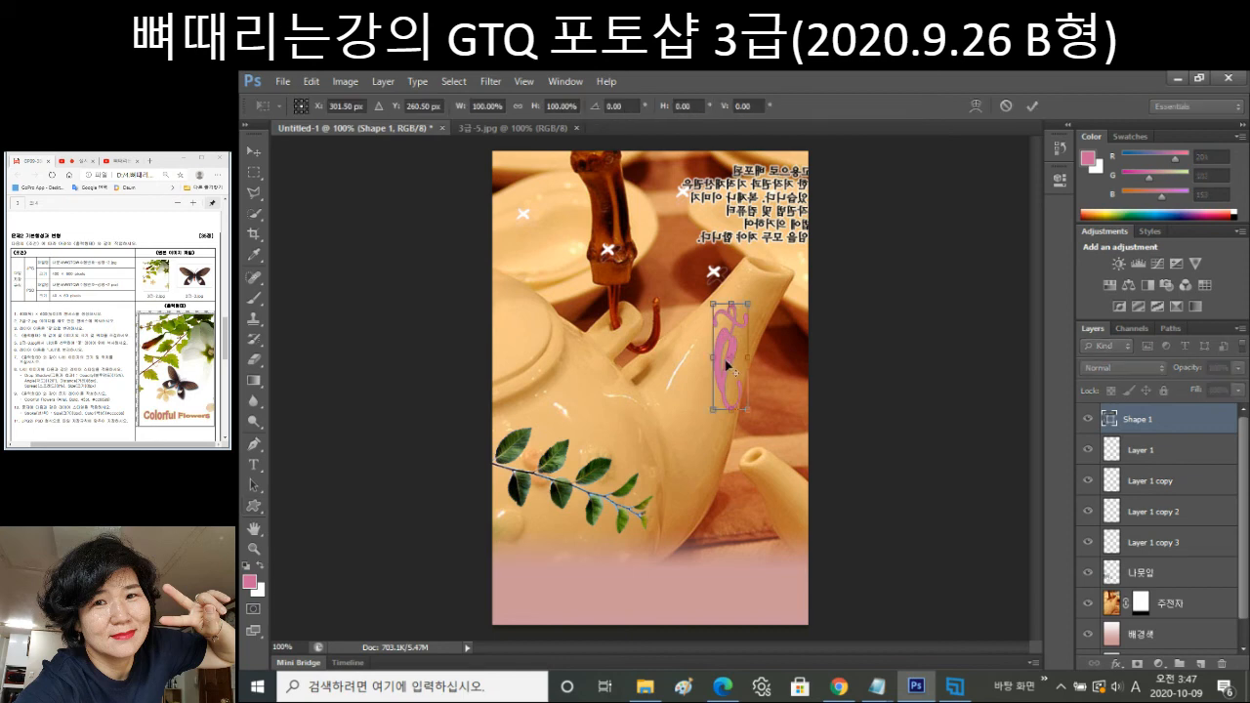
pyautogui.moveTo(748, 409); pyautogui.dragTo(758, 370)
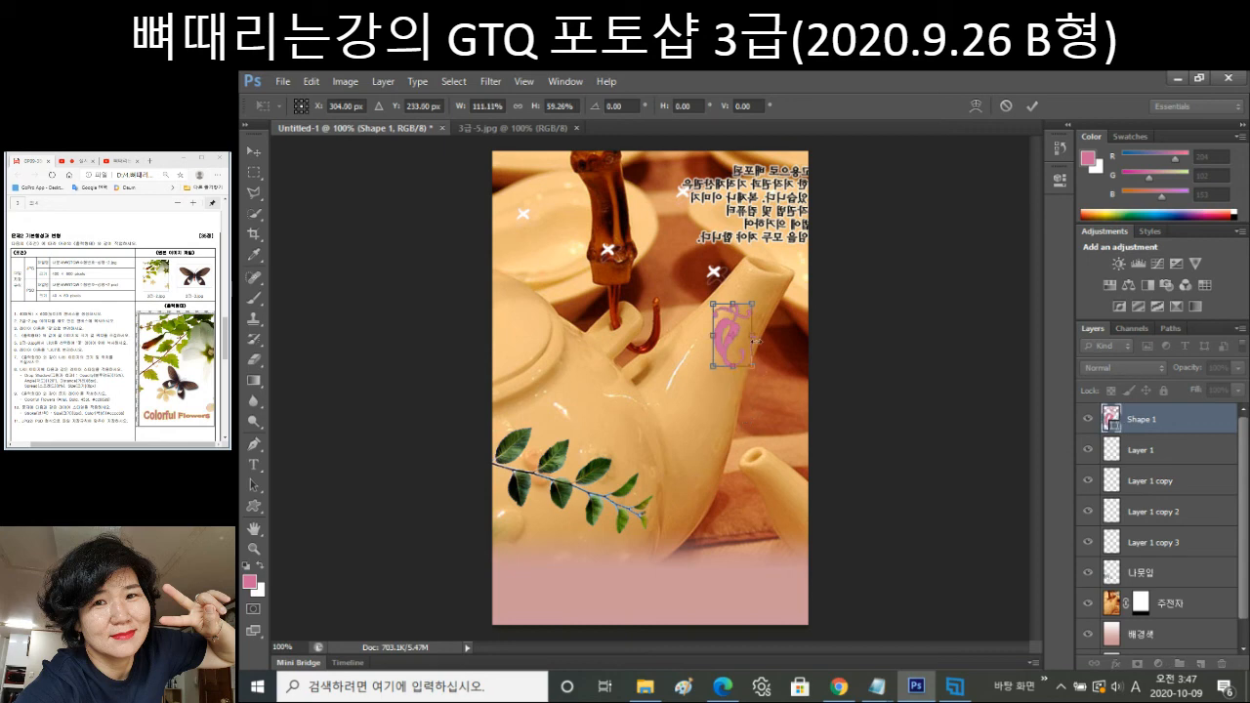
pyautogui.moveTo(760, 283); pyautogui.dragTo(739, 337)
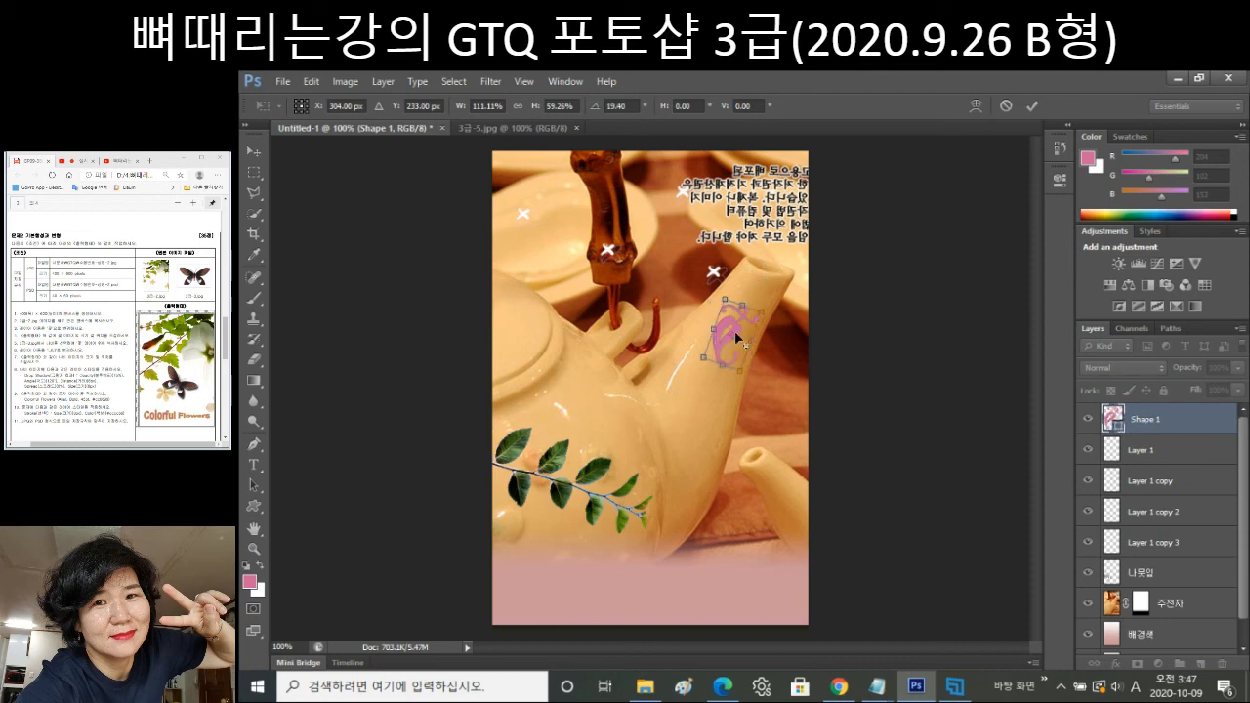
pyautogui.moveTo(737, 337); pyautogui.dragTo(732, 324)
pyautogui.moveTo(766, 299); pyautogui.dragTo(801, 286)
pyautogui.press('Return')
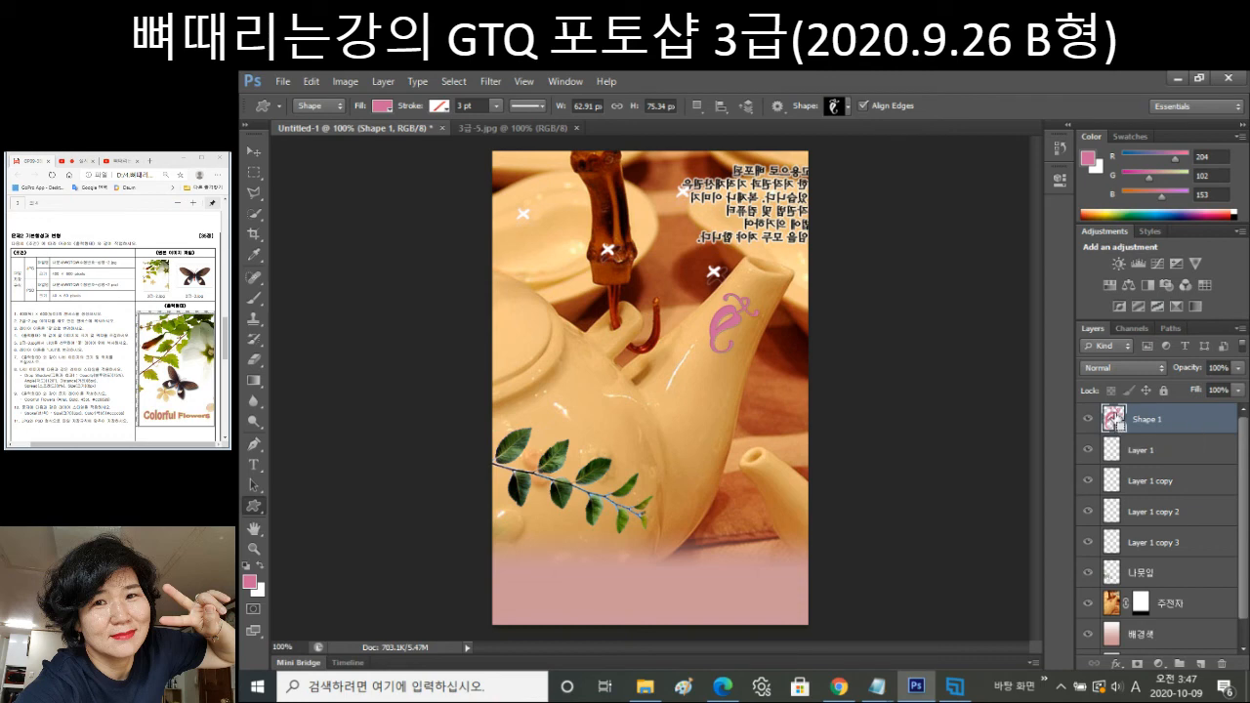
# Change the Shape 1 ivy fill colour to brown hex 996633.
pyautogui.keyDown('ctrl'); pyautogui.click(1116, 422); pyautogui.keyUp('ctrl')
pyautogui.hotkey('ctrl', 'd')
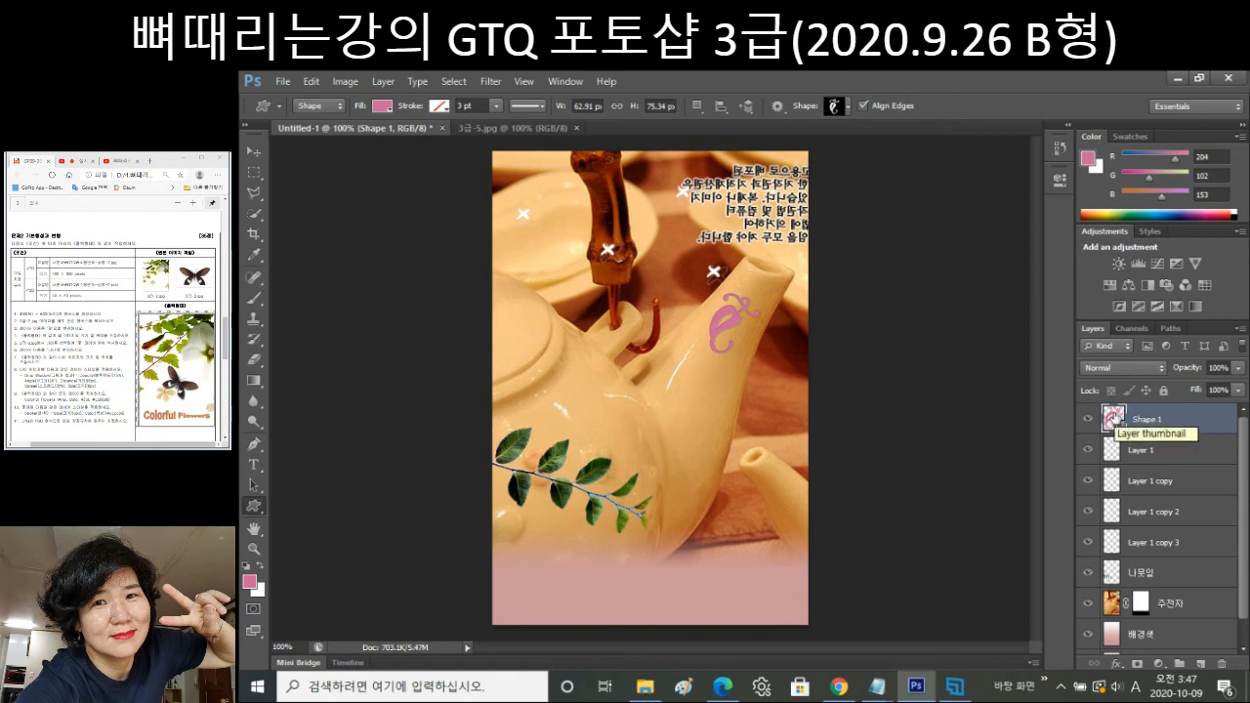
pyautogui.doubleClick(1113, 418)
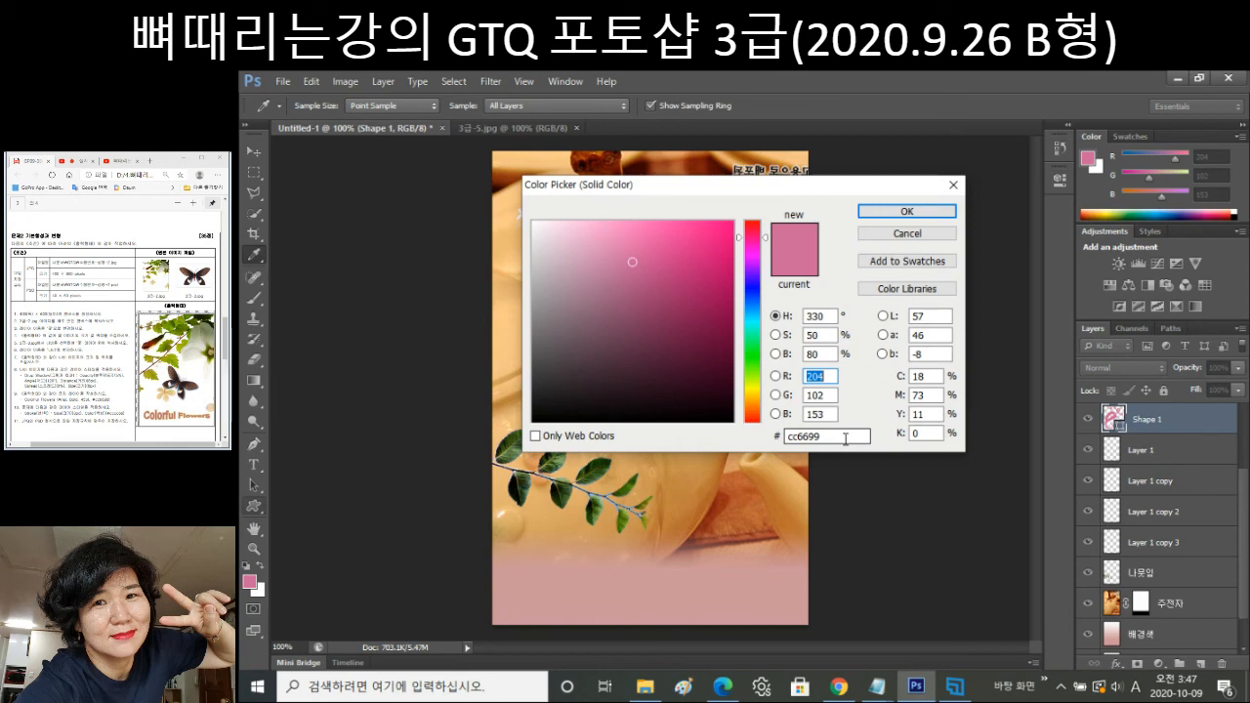
pyautogui.moveTo(846, 438); pyautogui.dragTo(727, 434)
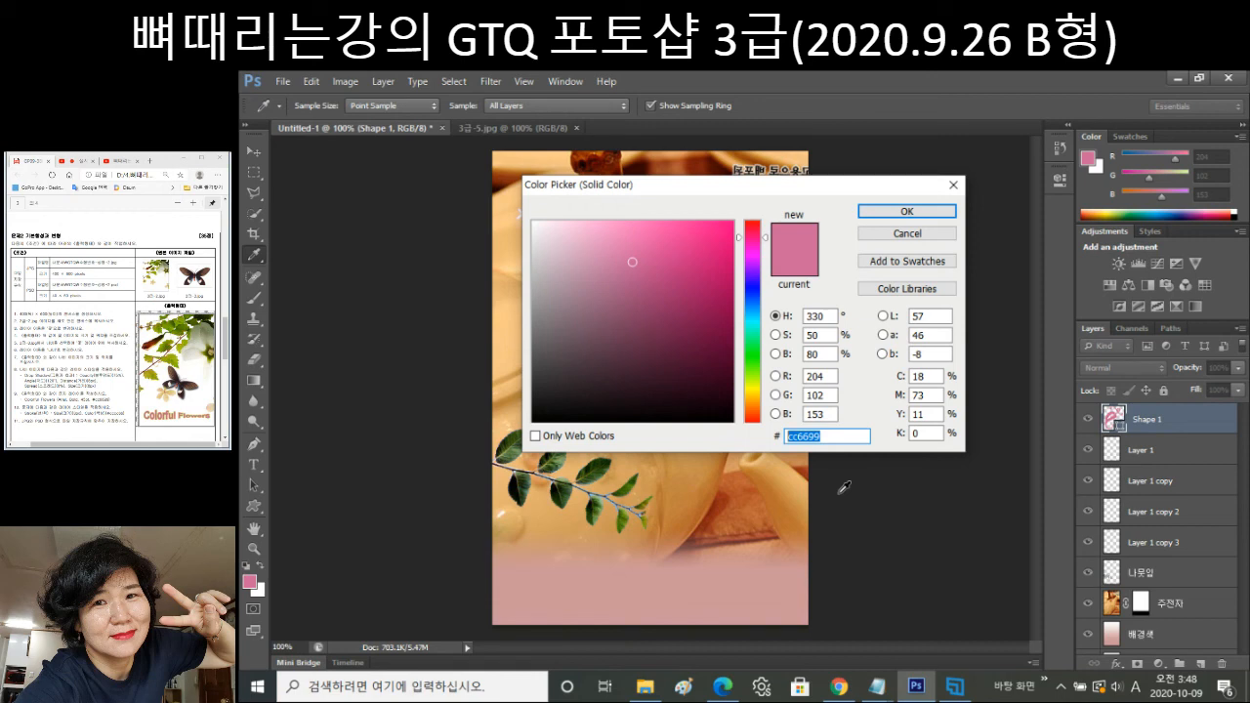
pyautogui.write('996633')
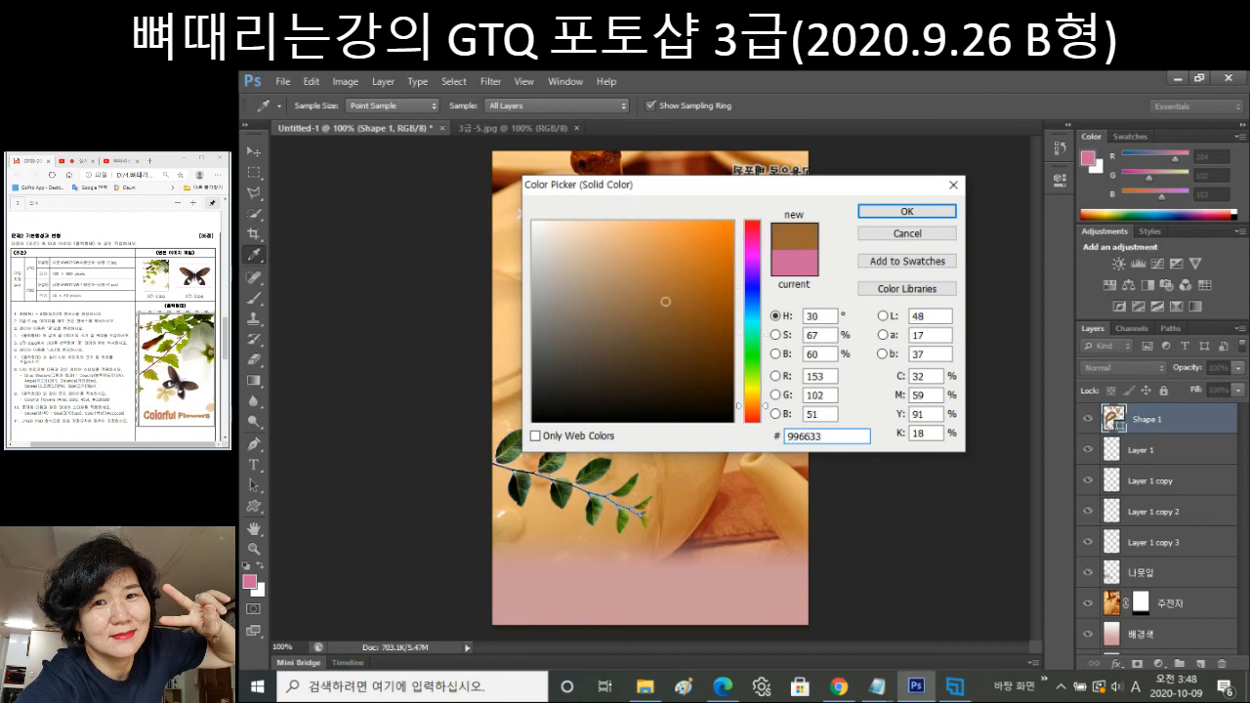
pyautogui.click(930, 209)
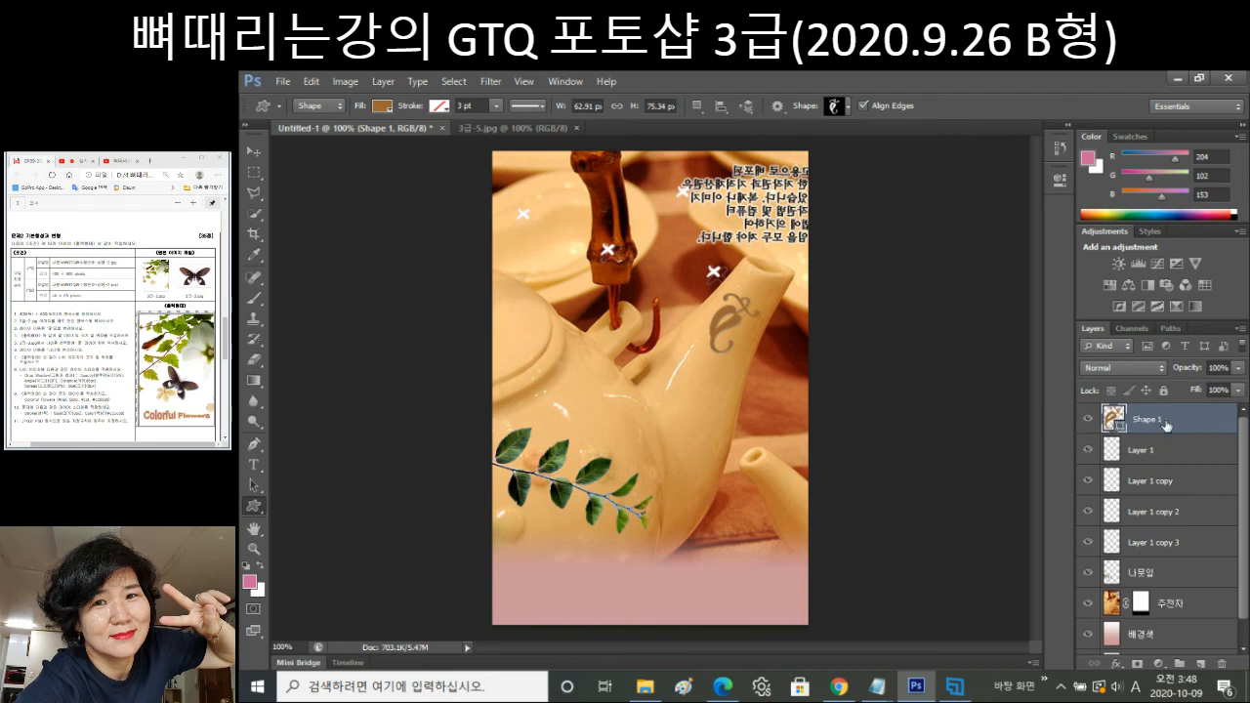
# Set the Shape 1 layer opacity to 70%.
pyautogui.click(1216, 370)
pyautogui.write('70')
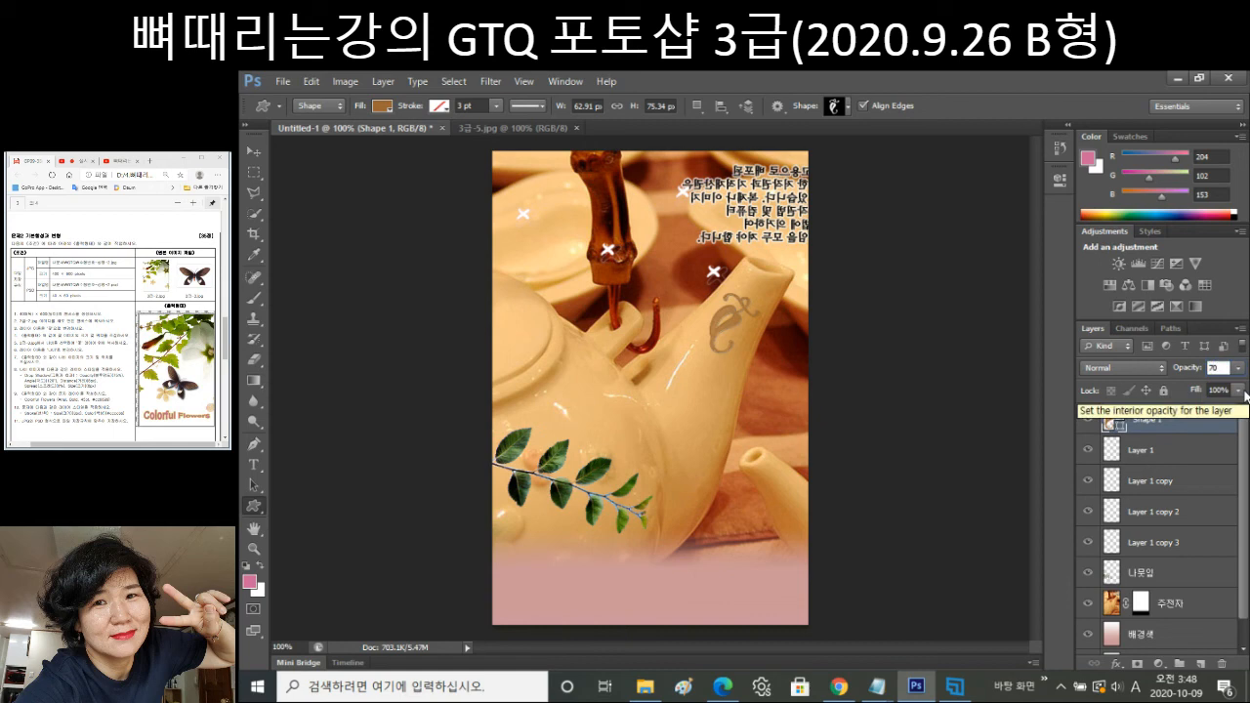
pyautogui.press('Return')
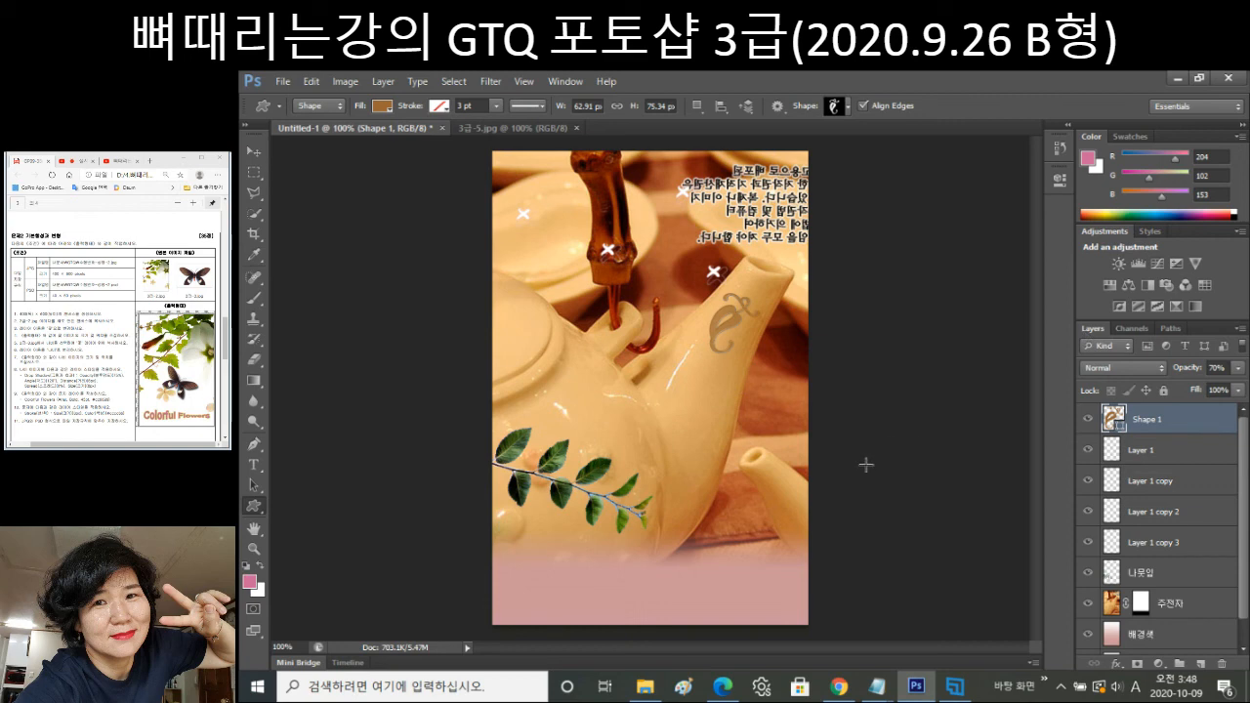
pyautogui.press('t')
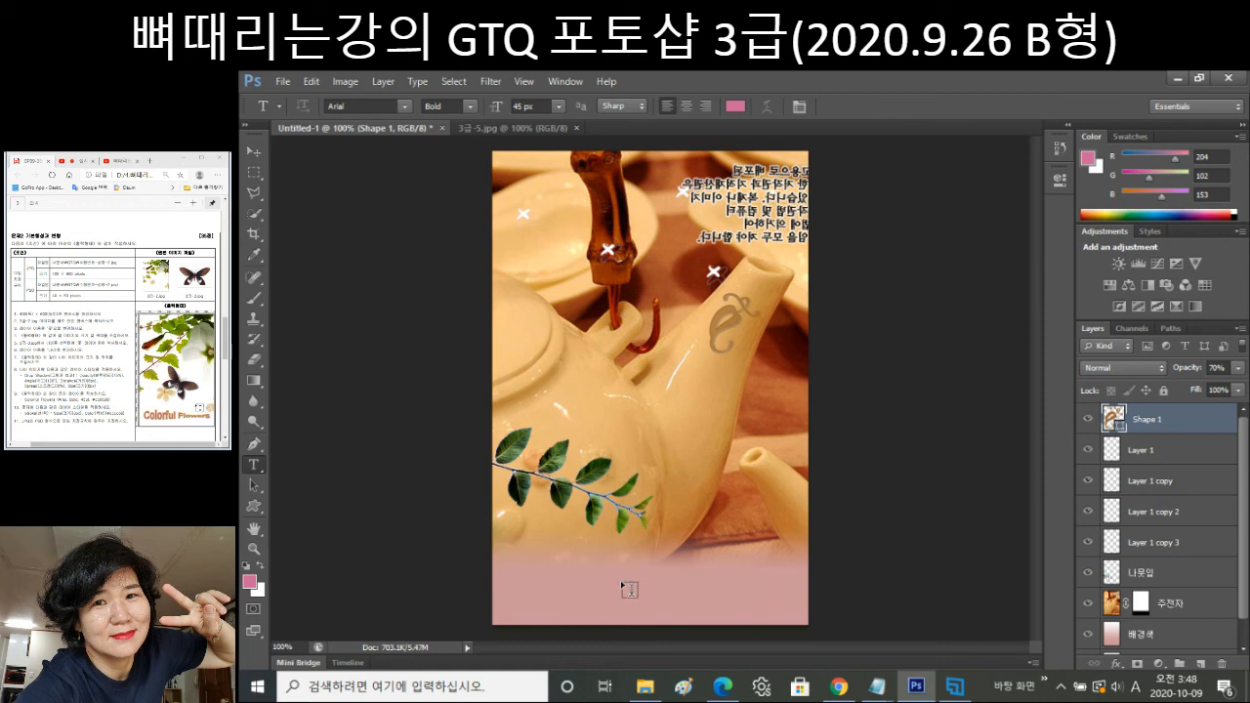
# Start a text entry below the teapot using the Gungsuh font at 35 px.
pyautogui.click(622, 584)
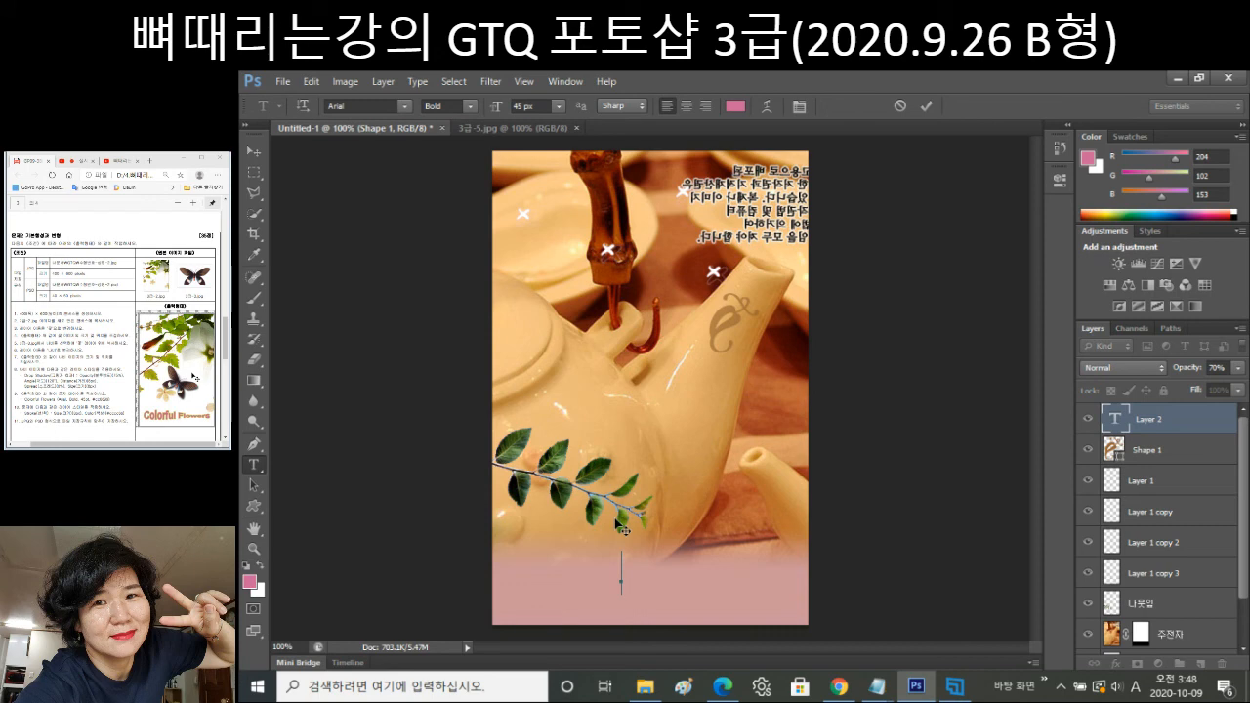
pyautogui.click(403, 105)
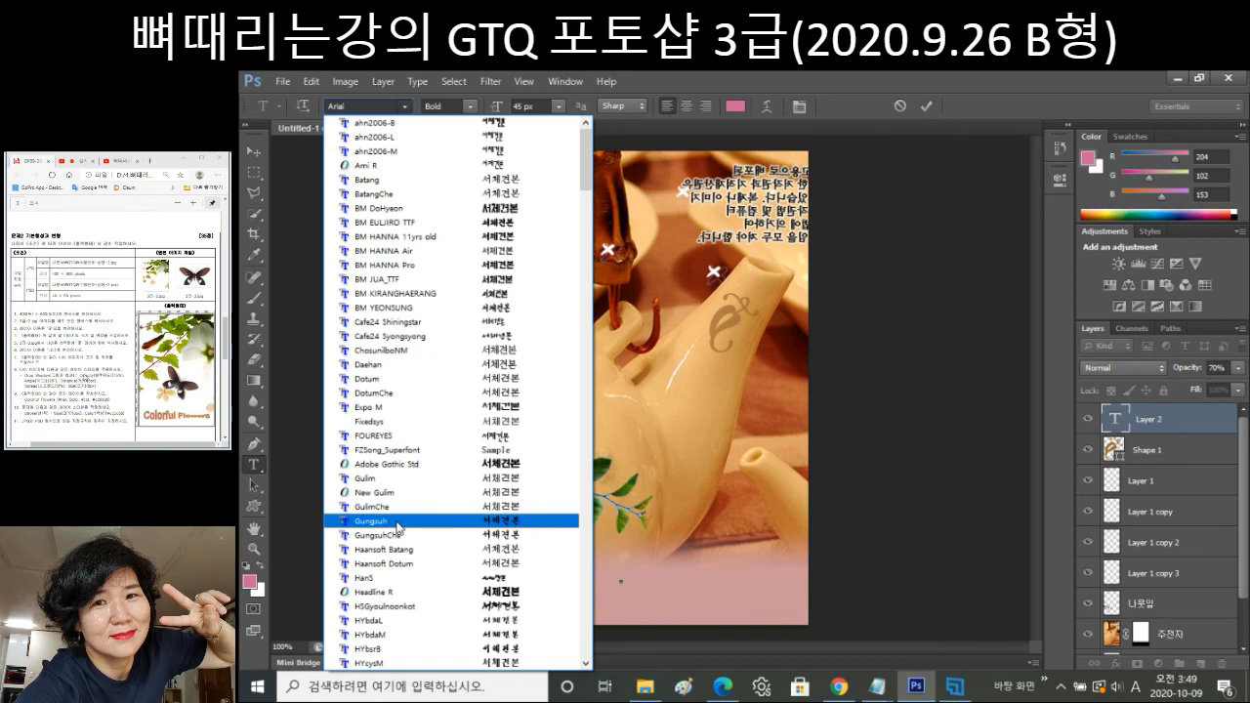
pyautogui.click(398, 523)
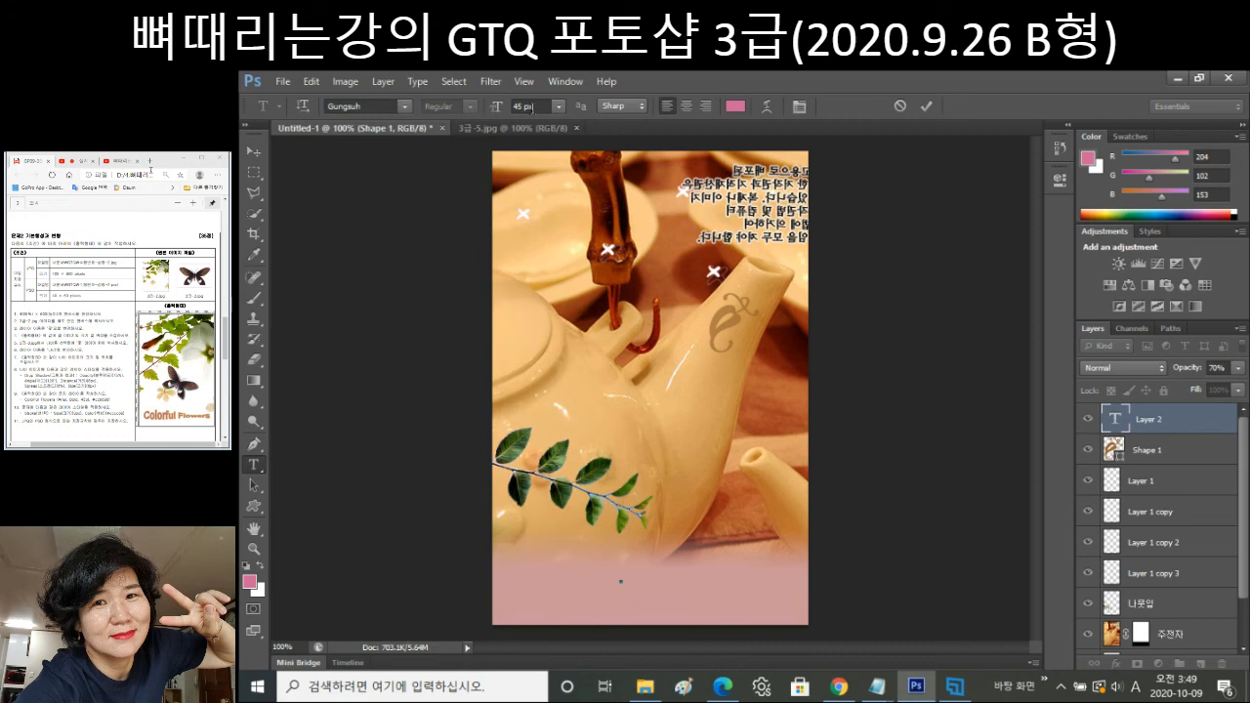
pyautogui.click(532, 107)
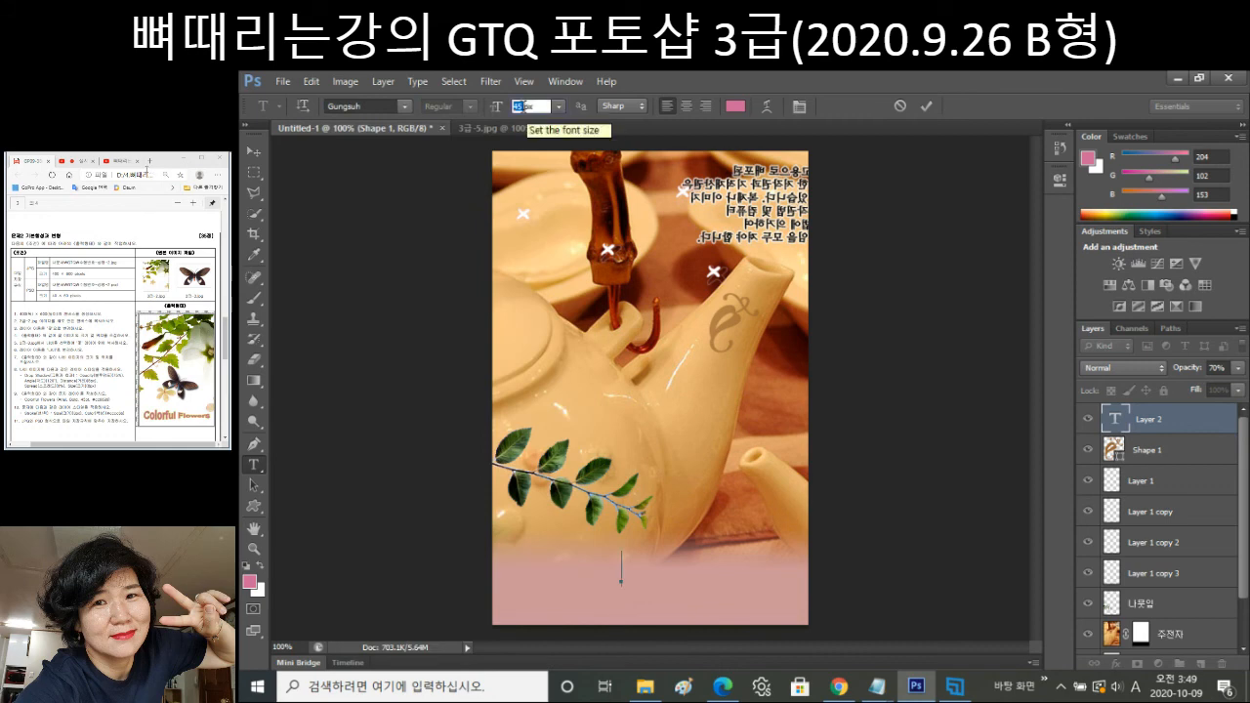
pyautogui.write('35')
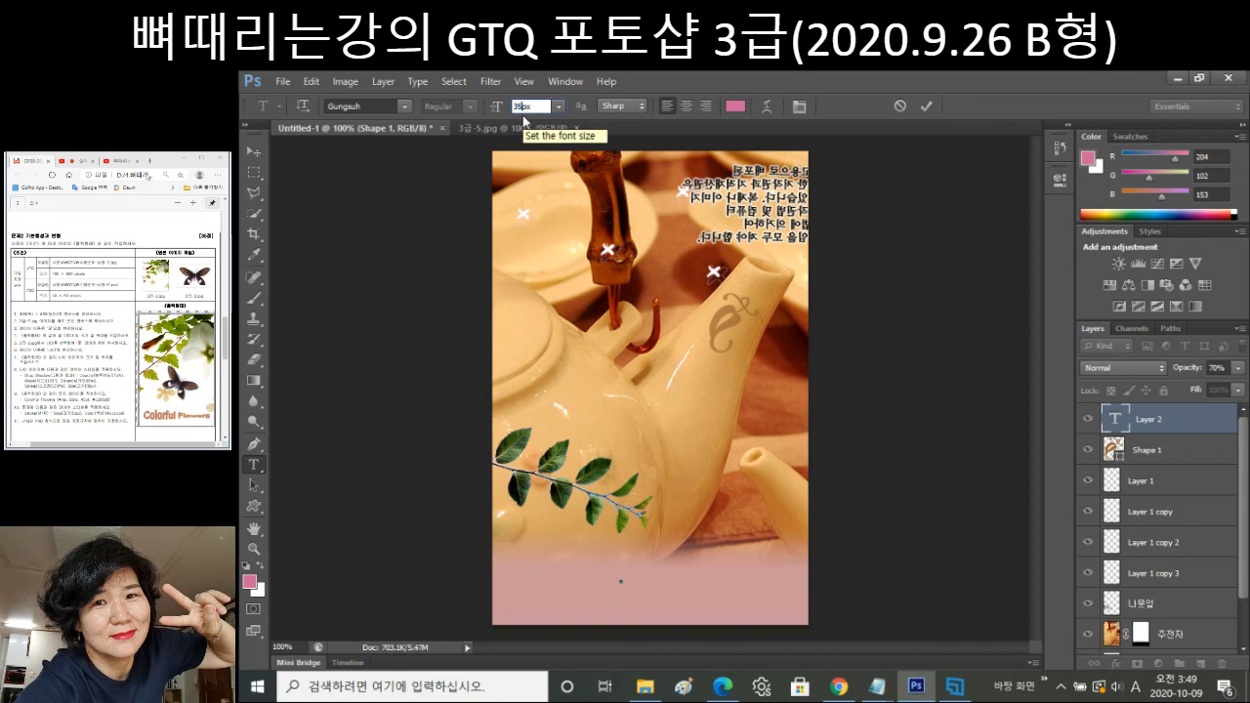
pyautogui.press('Return')
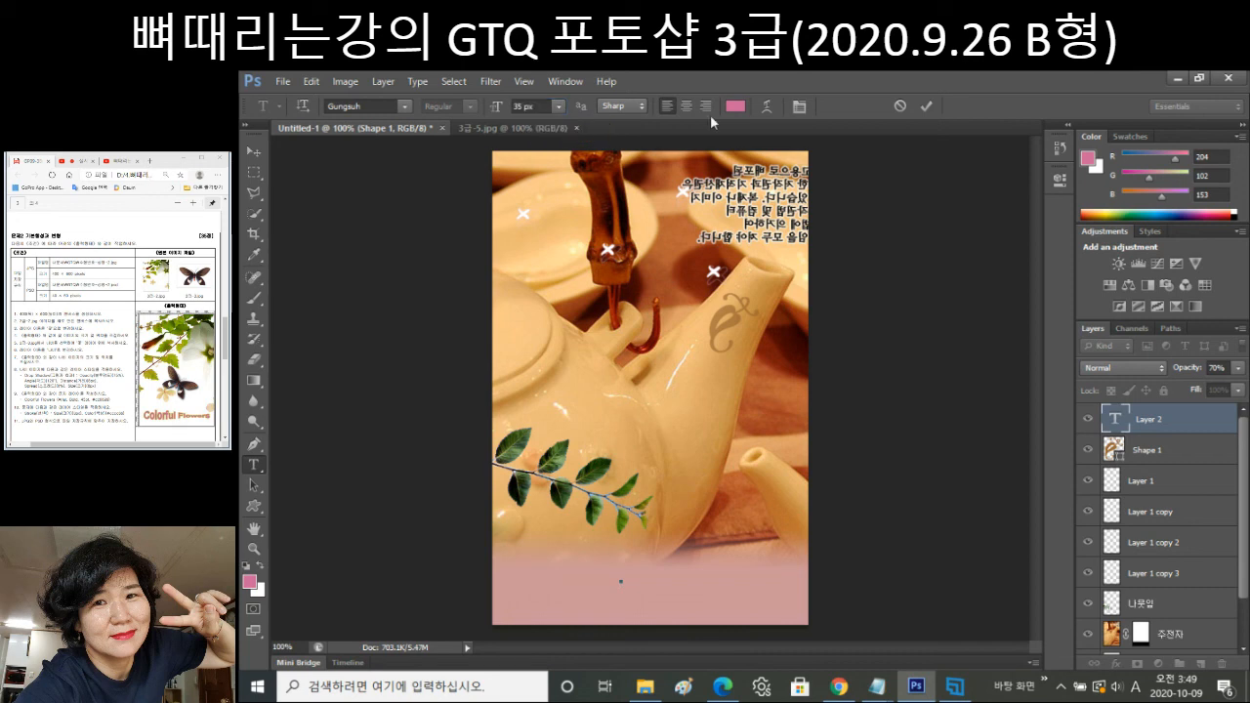
# Change the type colour from pink to white, hex ffffff.
pyautogui.click(734, 105)
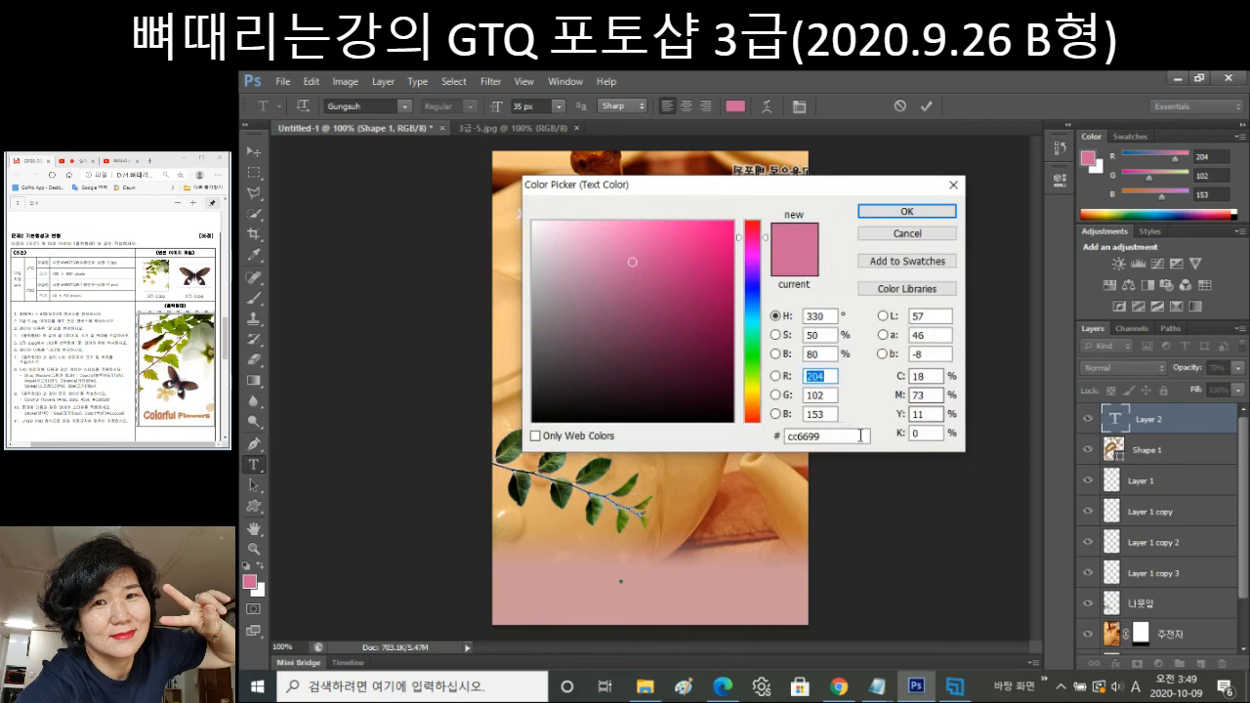
pyautogui.click(861, 435)
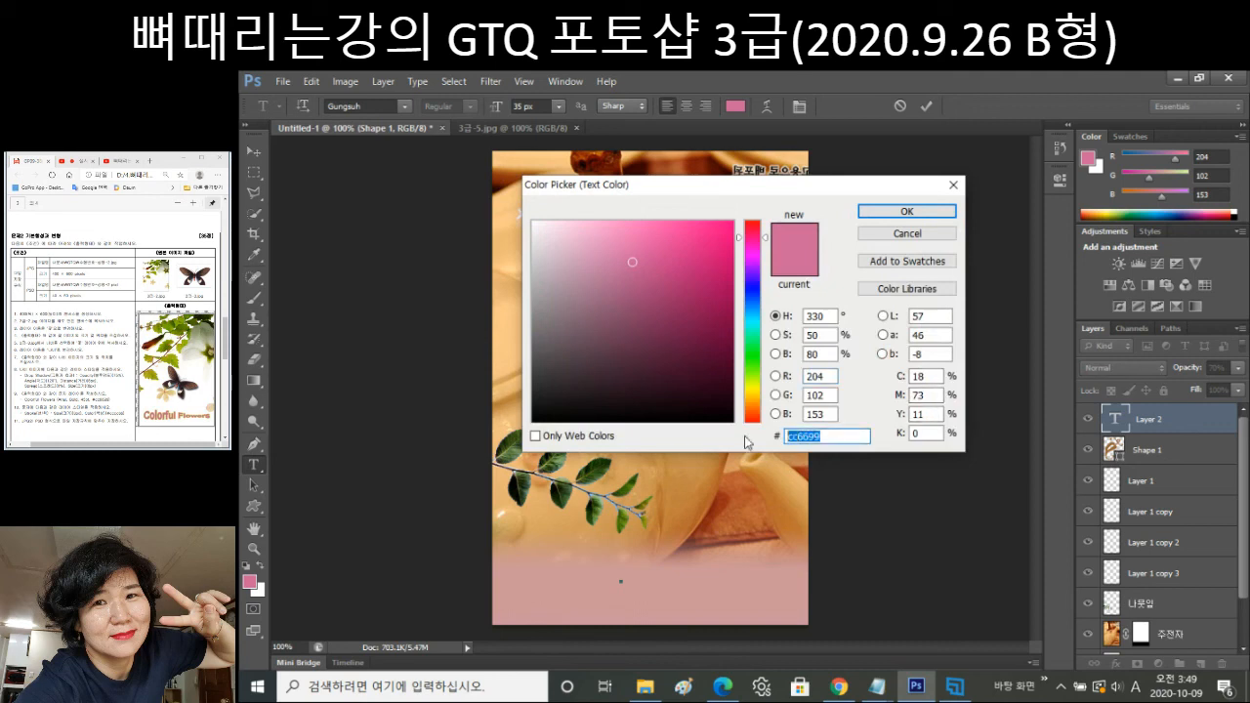
pyautogui.write('ffffff')
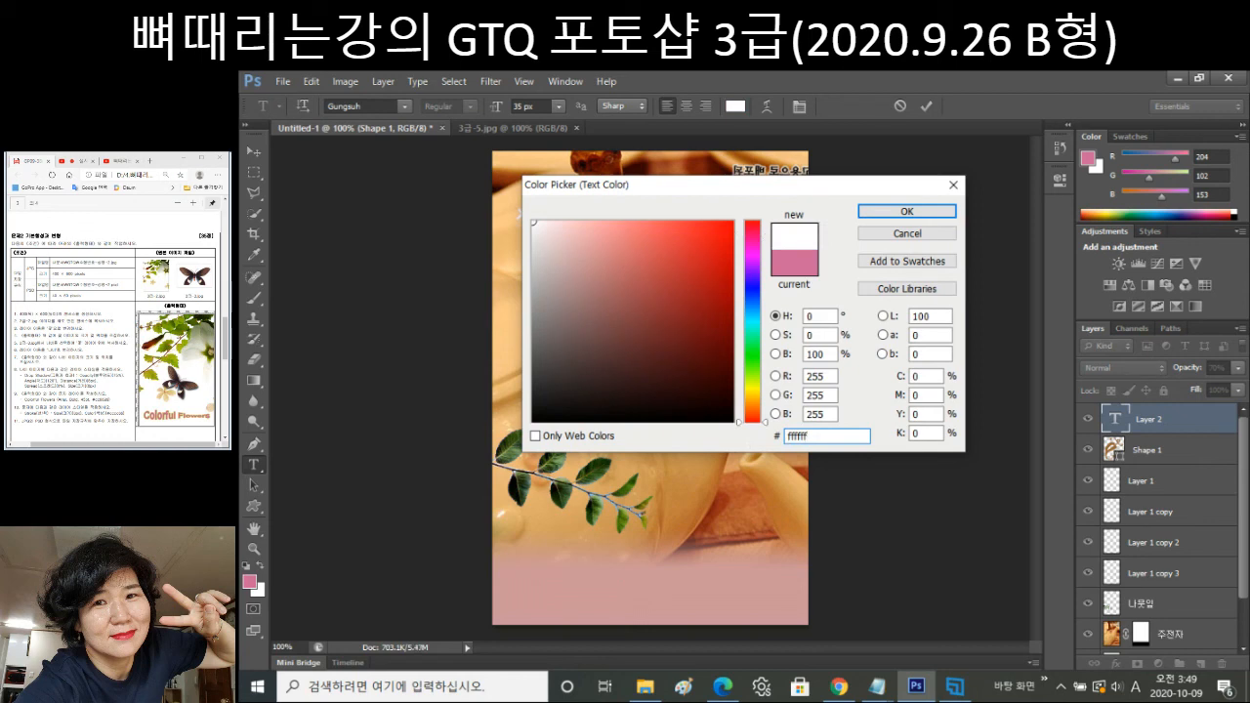
pyautogui.press('Return')
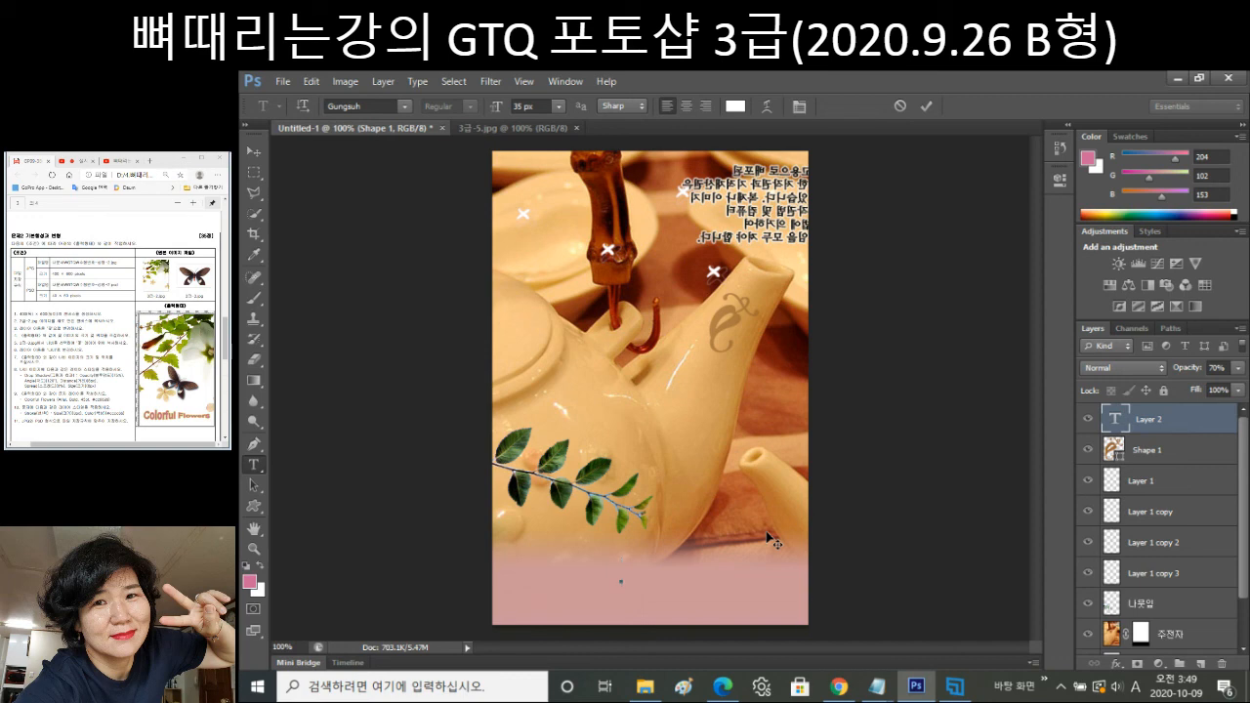
# Type the caption '자연에 취하다', nudge it down and left on the pink band, and commit it.
pyautogui.write('자여ㄴ에 취하다')
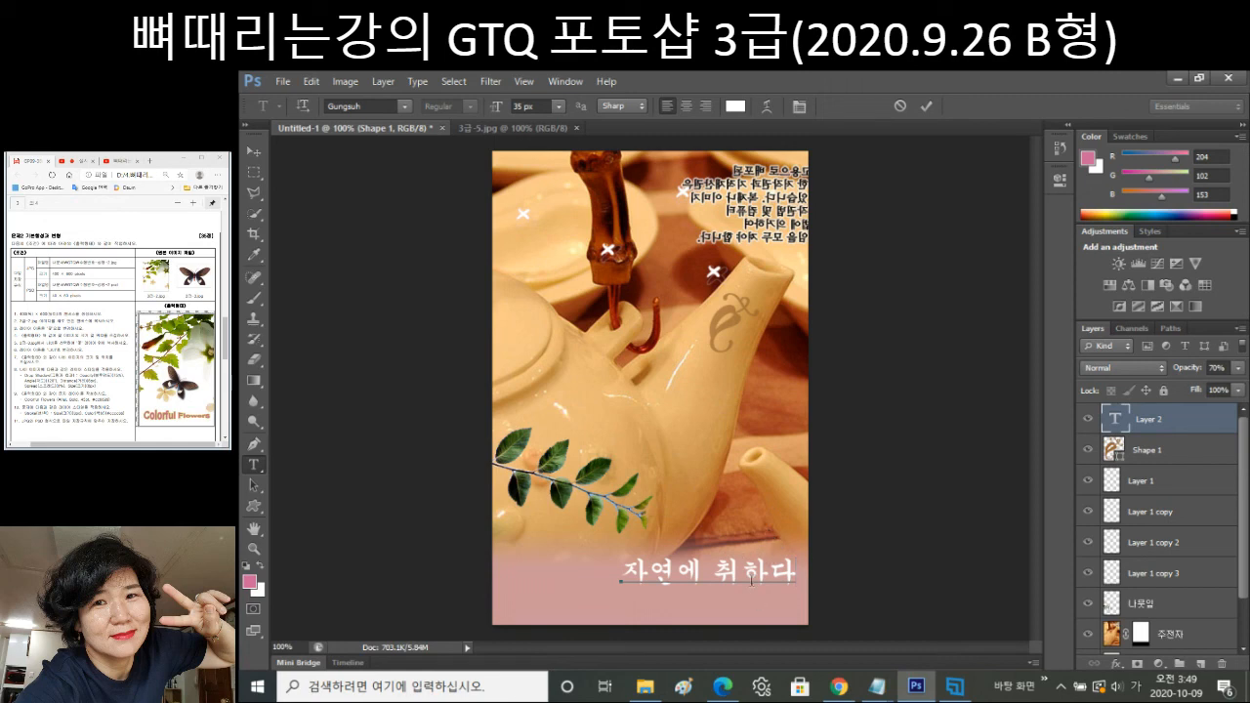
pyautogui.moveTo(751, 580); pyautogui.dragTo(733, 608)
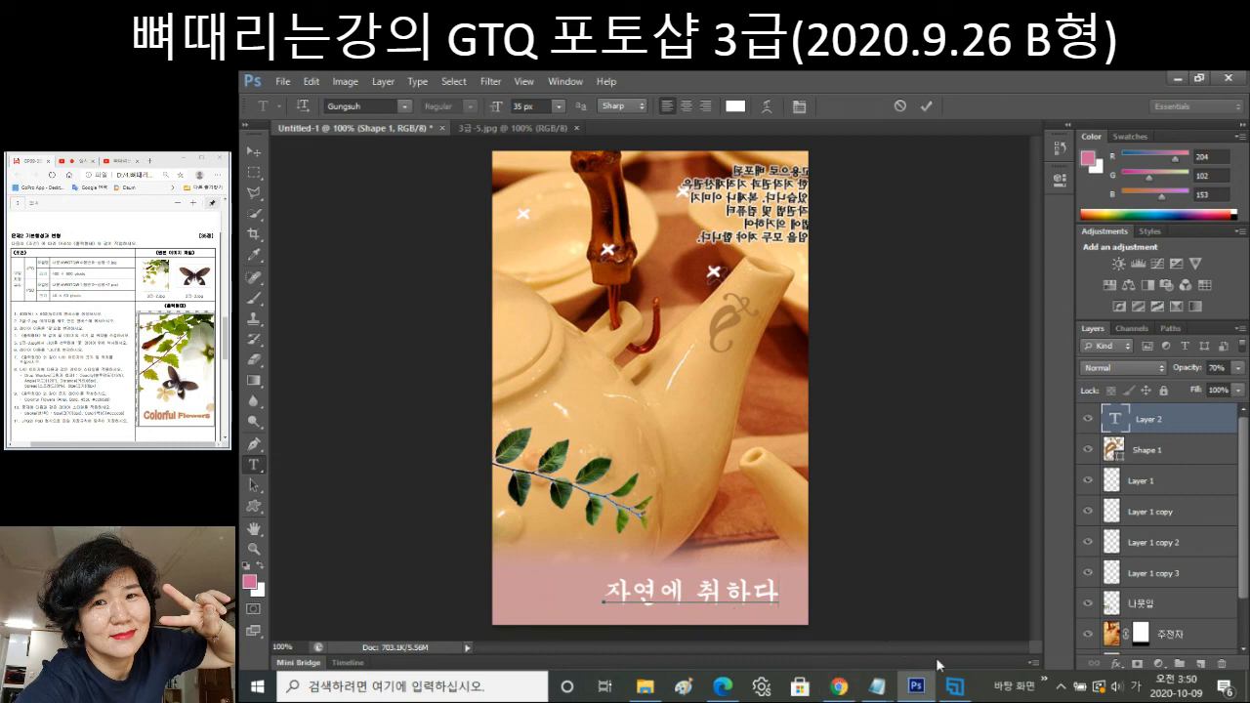
pyautogui.click(1116, 668)
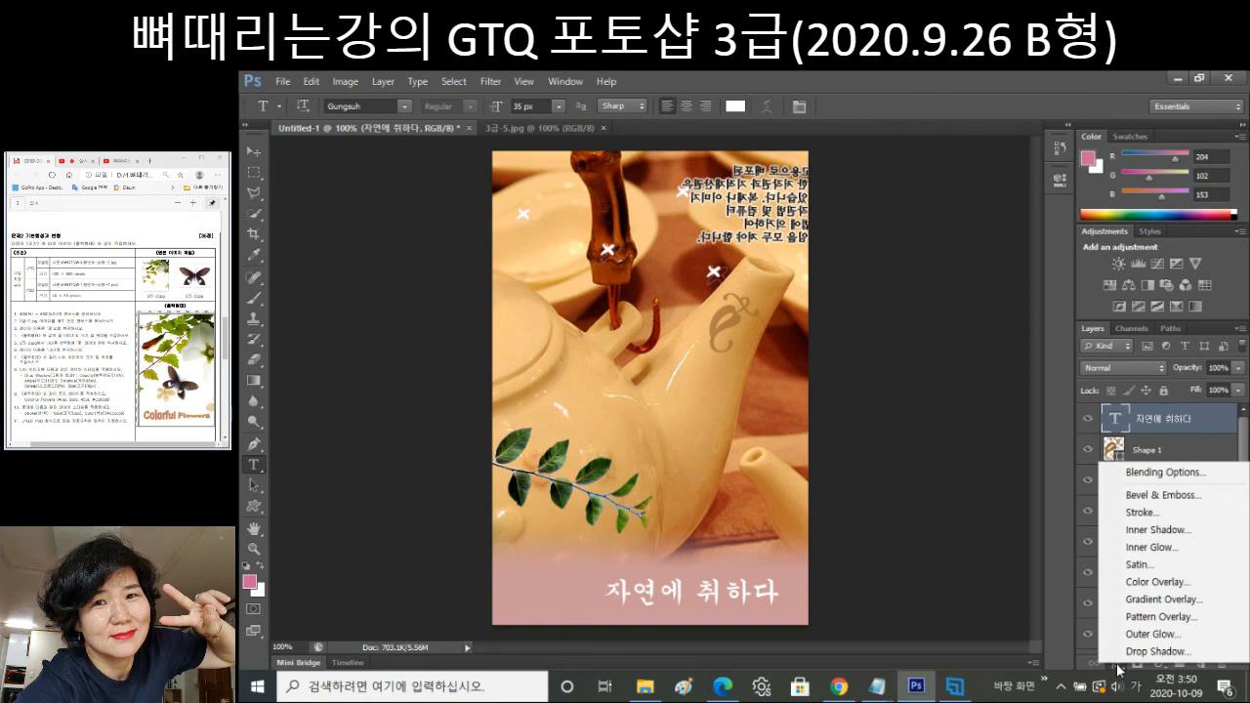
# Give the caption a drop shadow and a 2 px stroke in a brownish pink sampled from the image.
pyautogui.click(1165, 653)
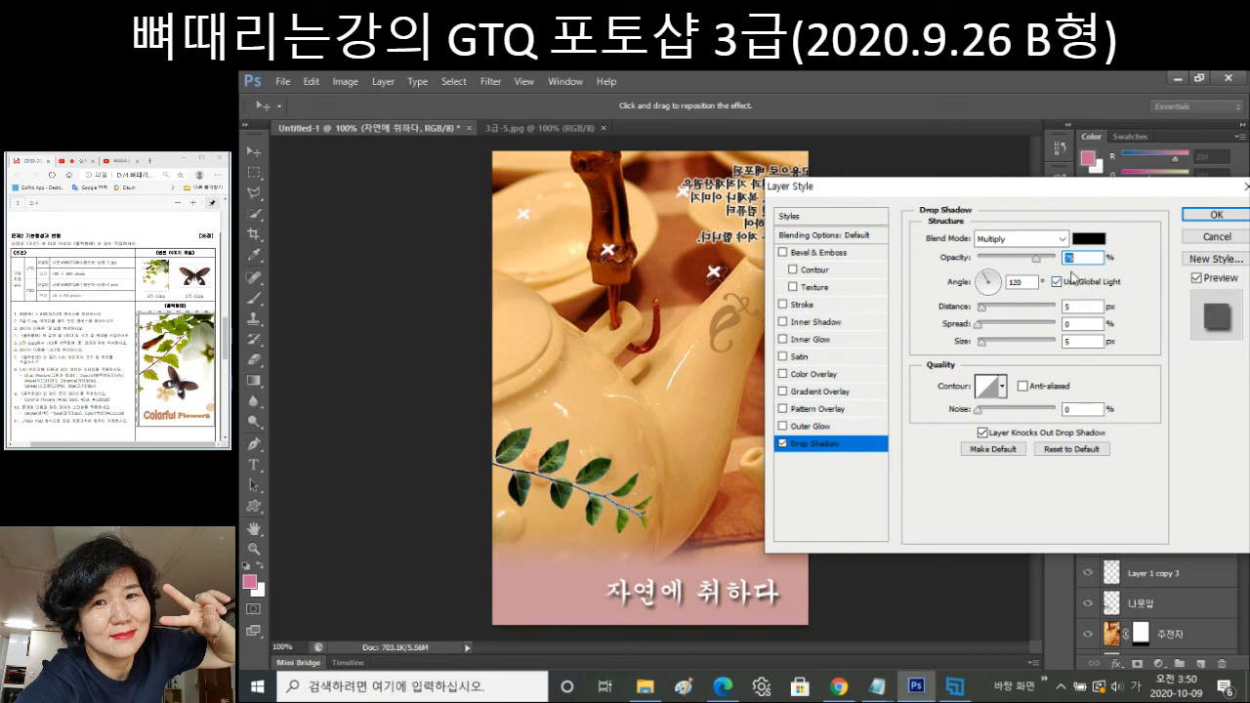
pyautogui.click(807, 309)
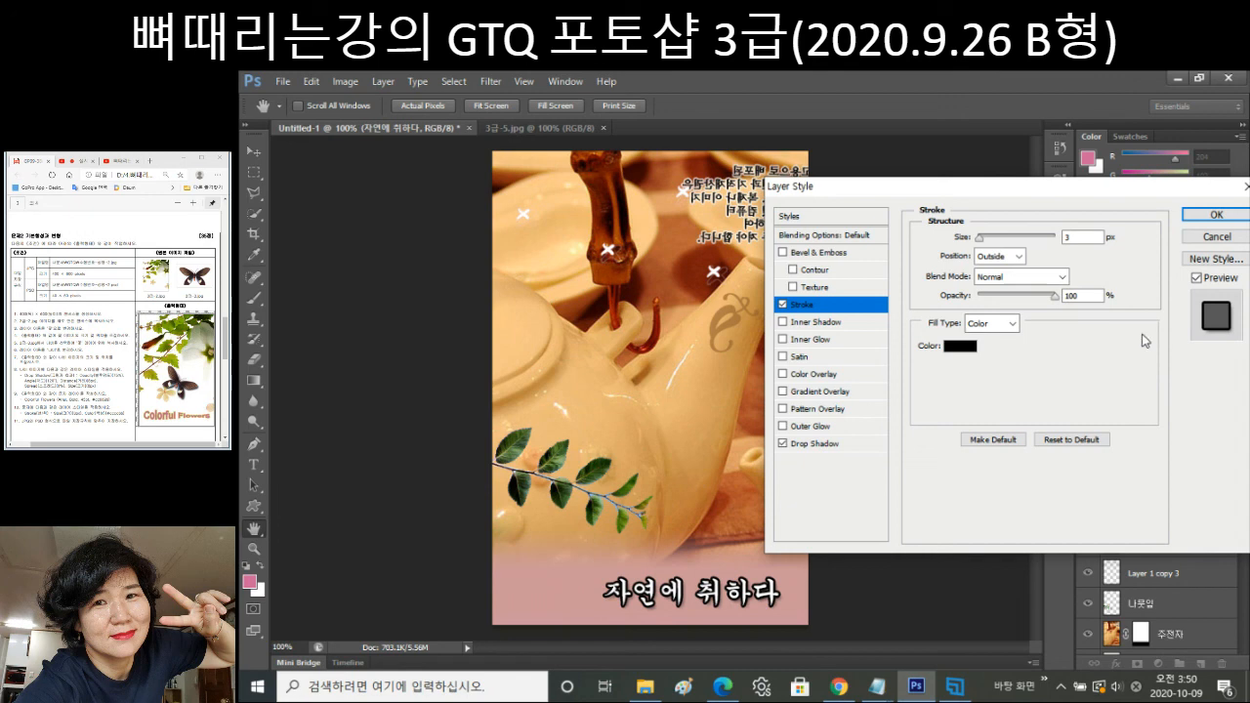
pyautogui.doubleClick(1079, 238)
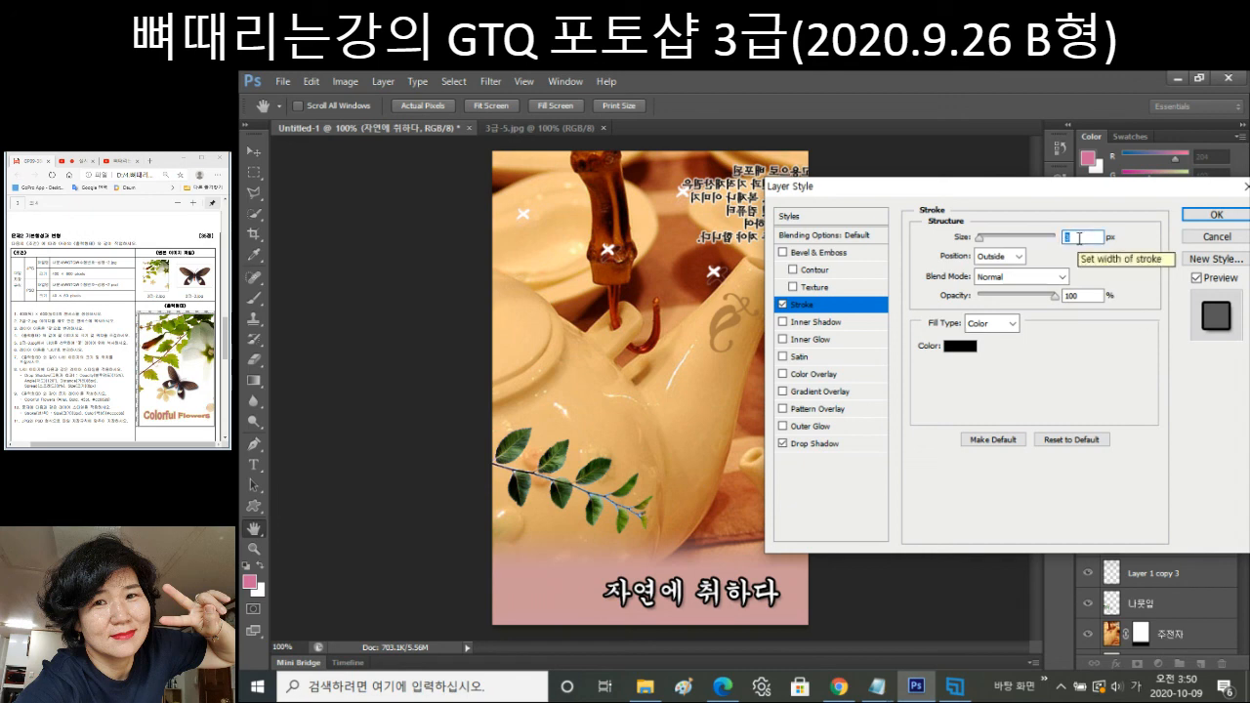
pyautogui.write('2')
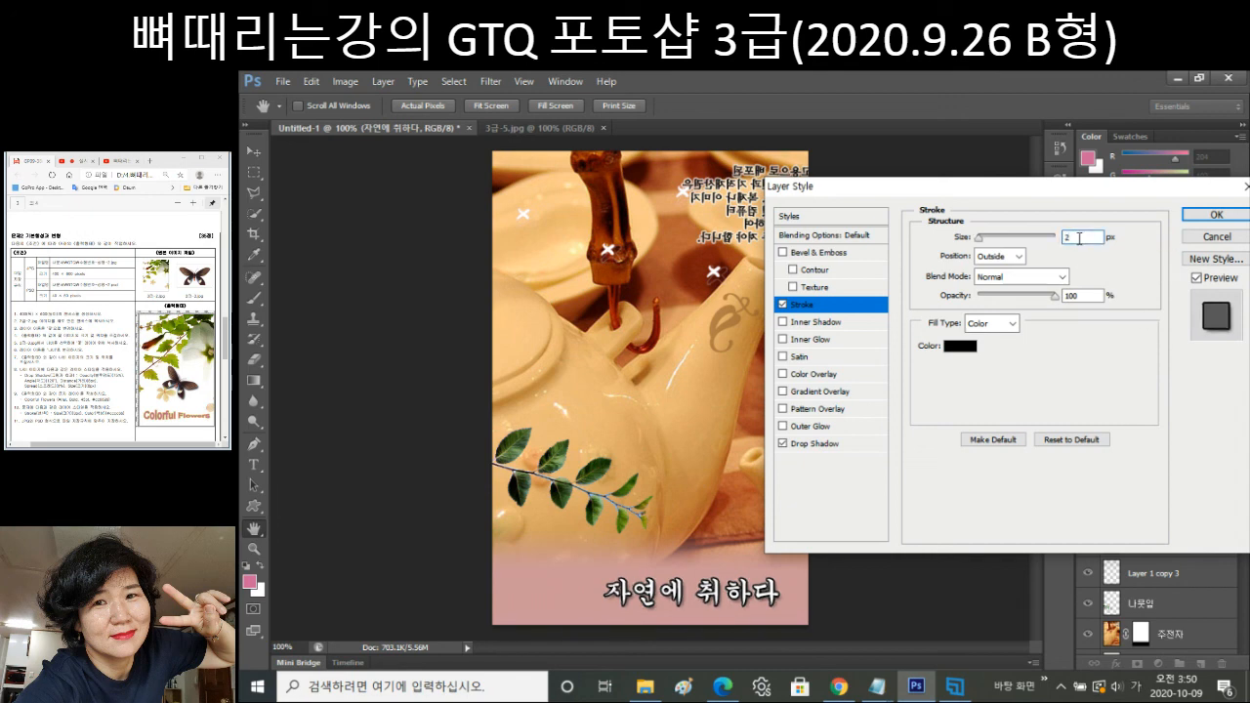
pyautogui.click(960, 346)
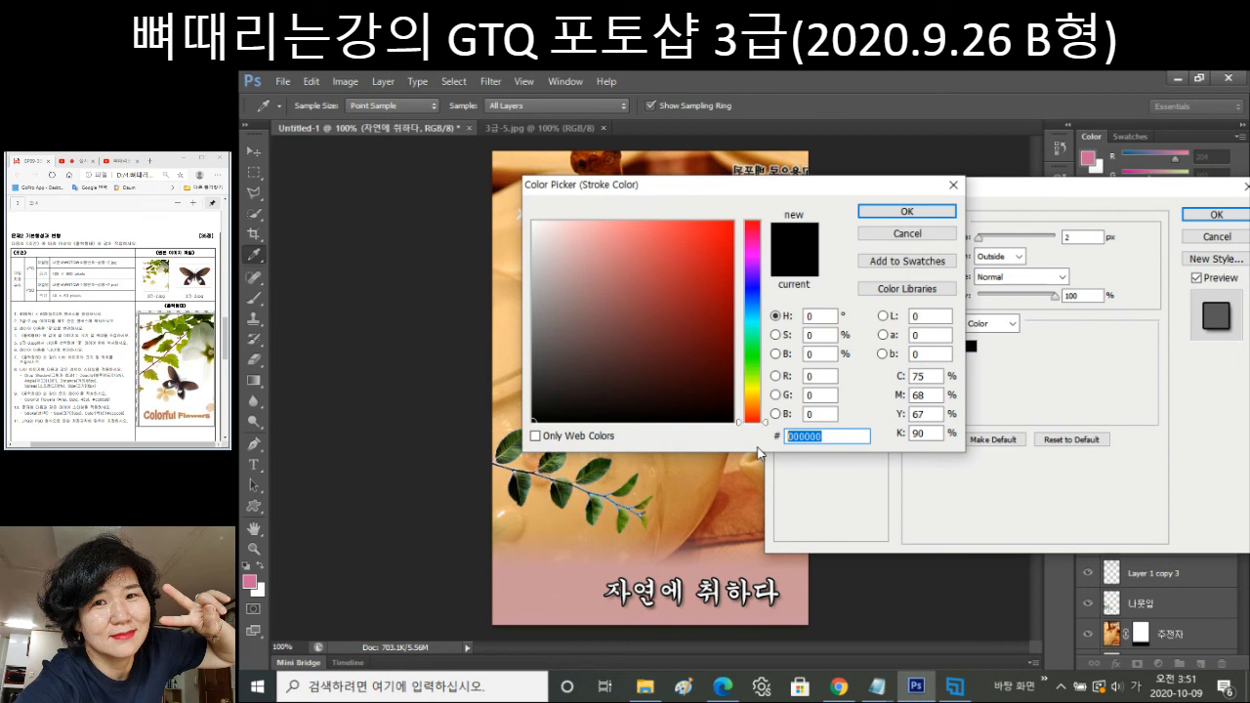
pyautogui.click(759, 452)
pyautogui.click(906, 211)
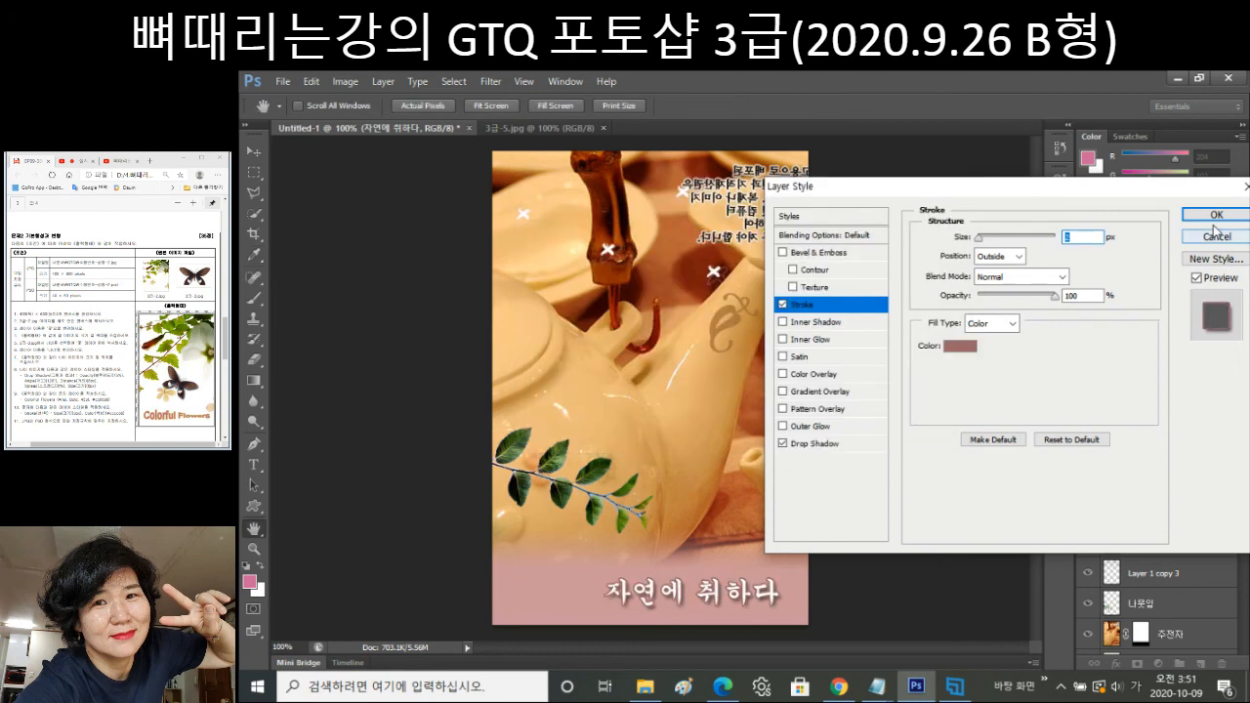
pyautogui.click(1215, 218)
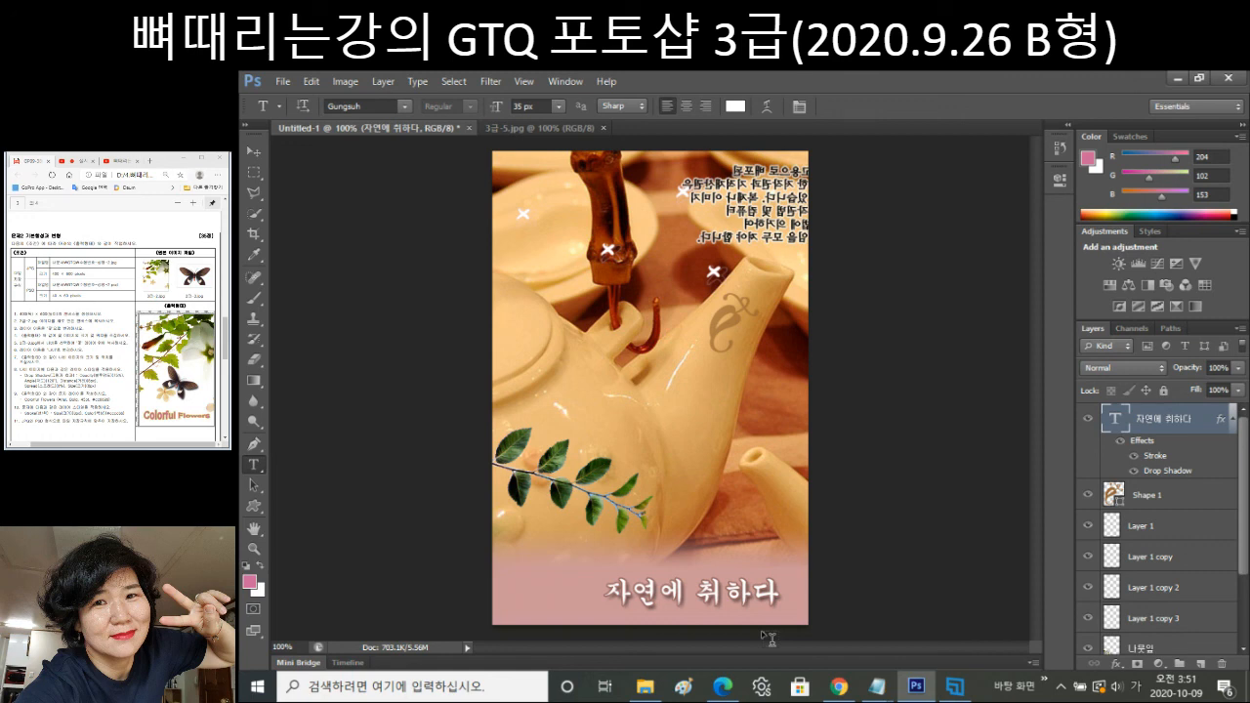
# Save the composite as a JPEG in the GTQ folder with a file name ending in -3.
pyautogui.hotkey('ctrl', 'shift', 's')
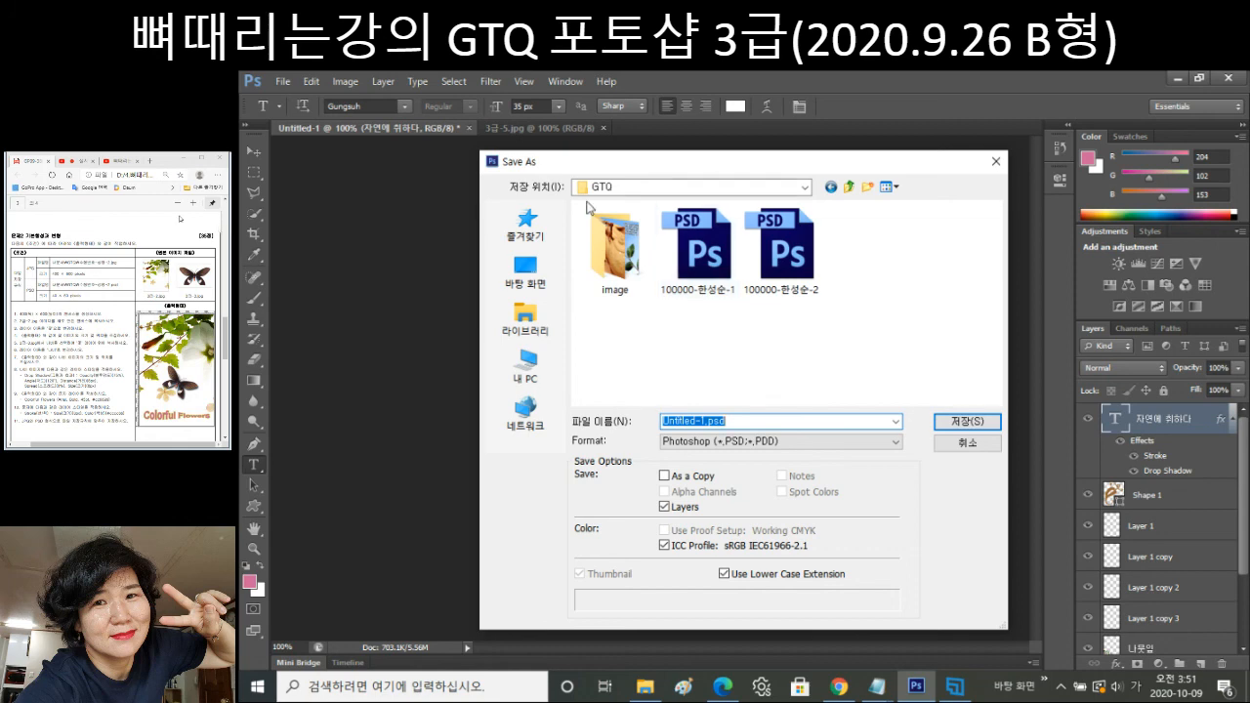
pyautogui.click(779, 246)
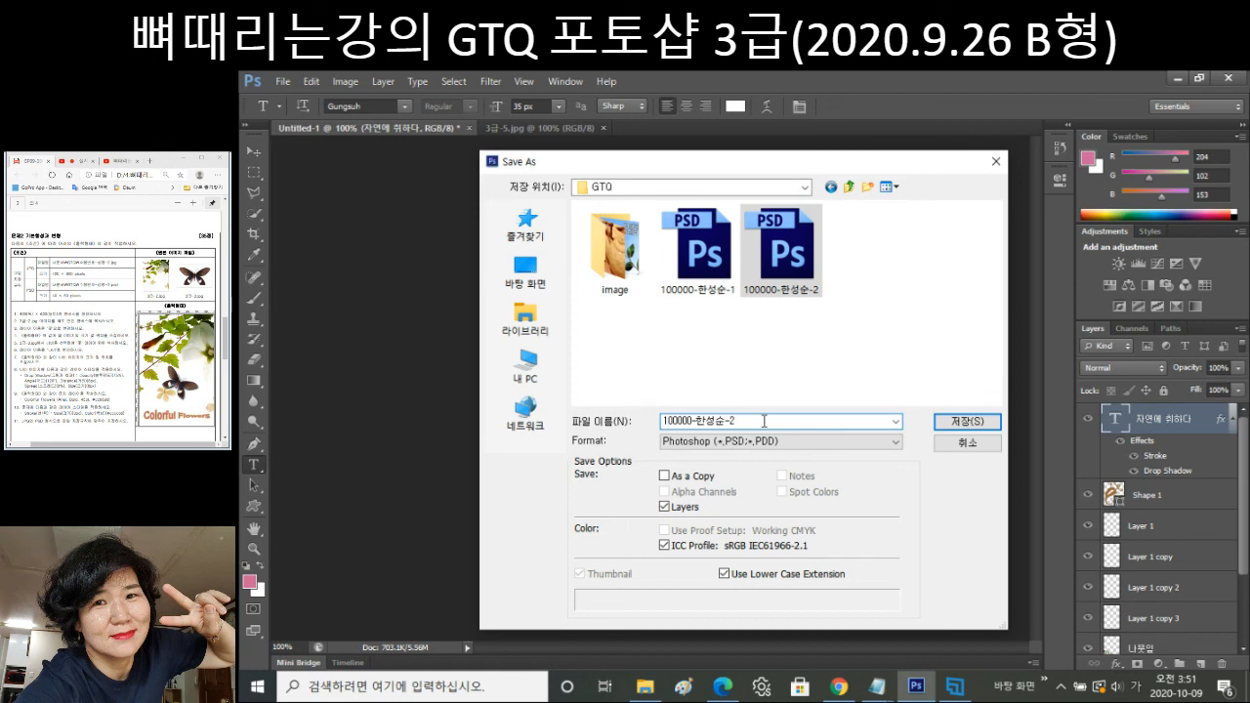
pyautogui.click(767, 441)
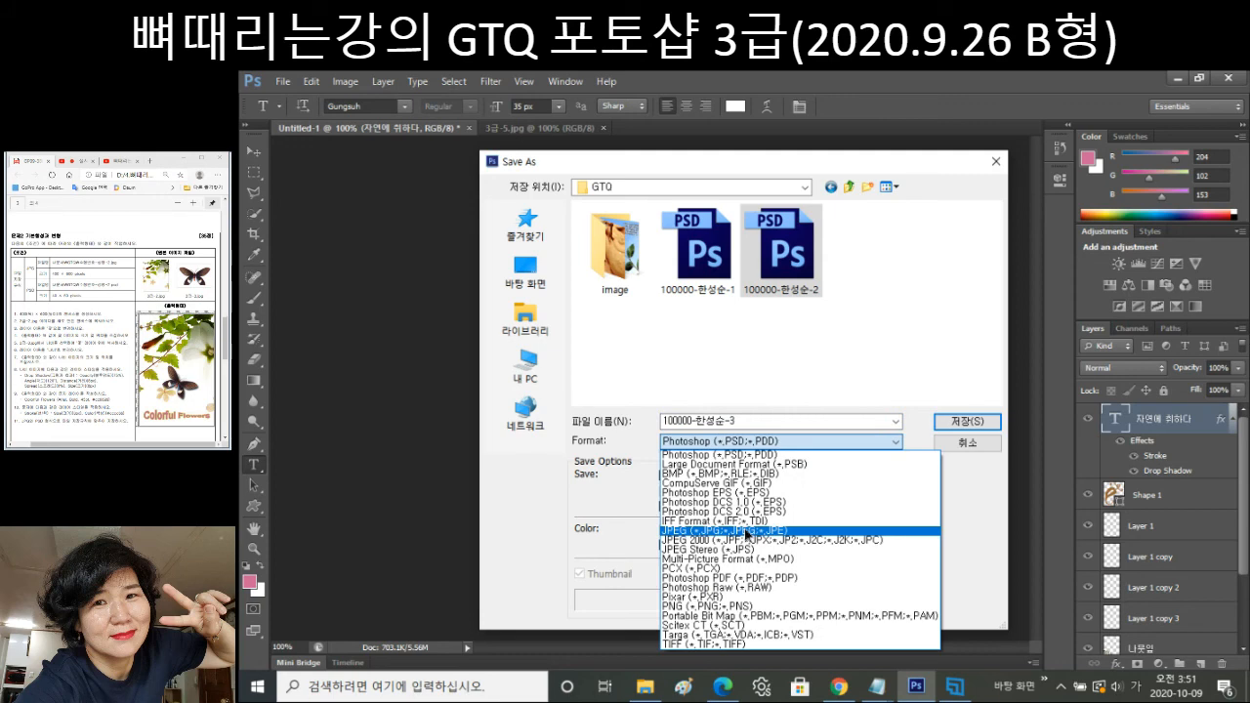
pyautogui.click(745, 532)
pyautogui.click(967, 421)
pyautogui.click(344, 81)
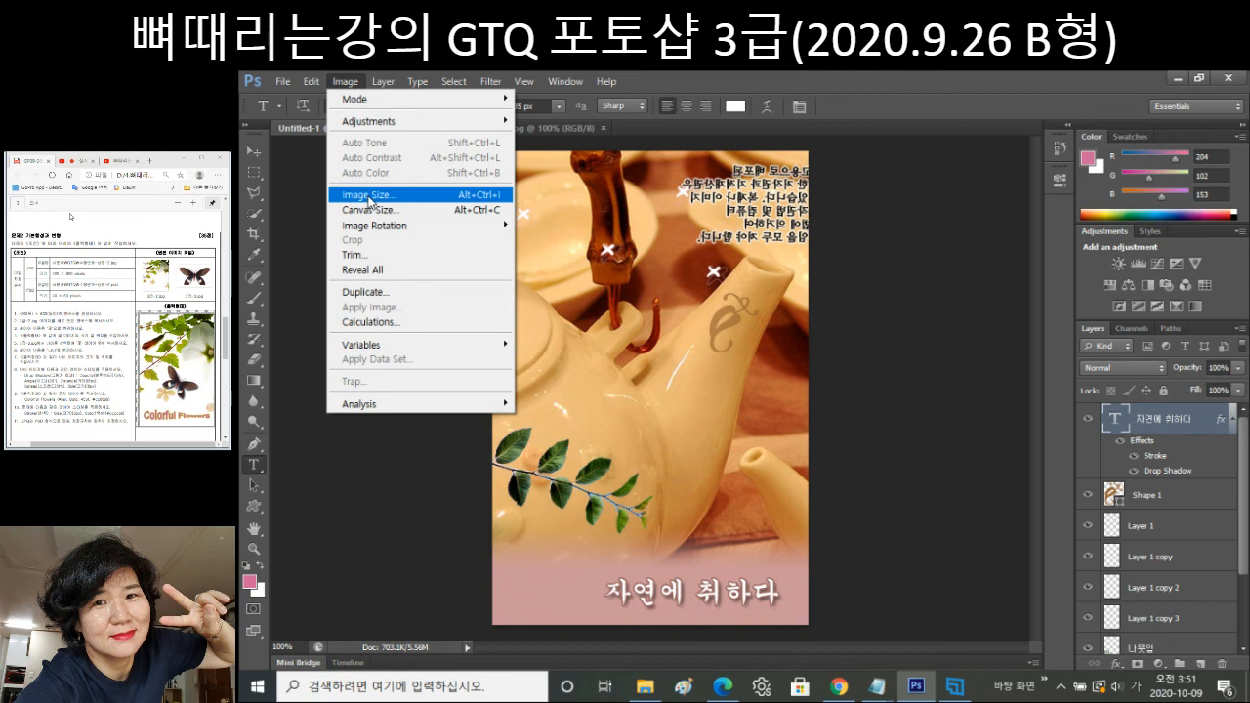
# Resize the image to 40 px wide, giving 40×60 pixels.
pyautogui.click(369, 195)
pyautogui.write('40')
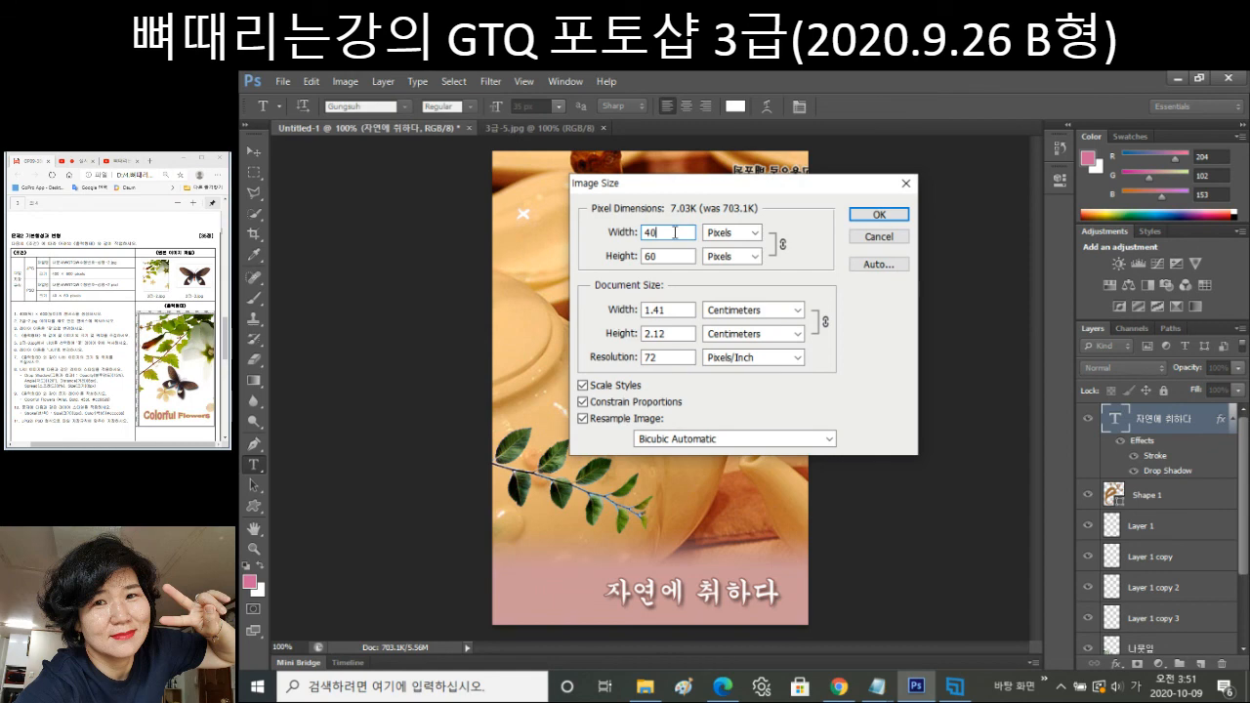
pyautogui.click(878, 214)
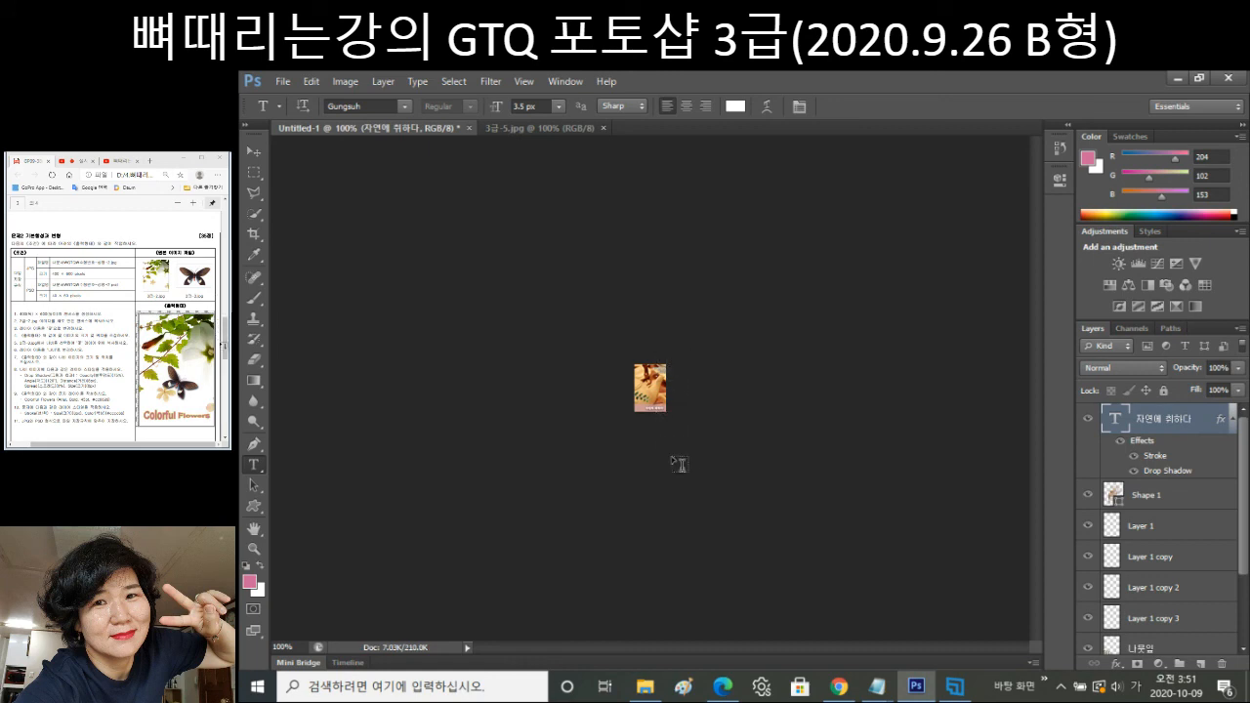
# Save the document as a Photoshop PSD in the GTQ folder, its name ending in -3.
pyautogui.click(283, 81)
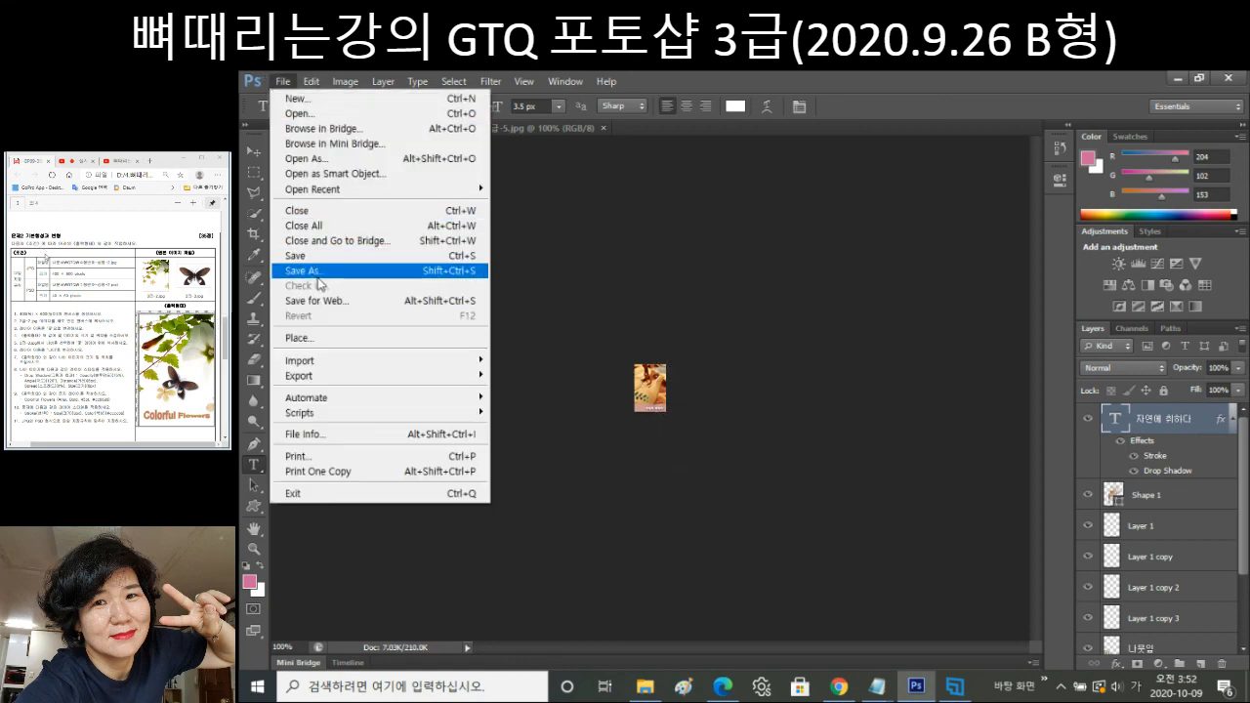
pyautogui.click(319, 272)
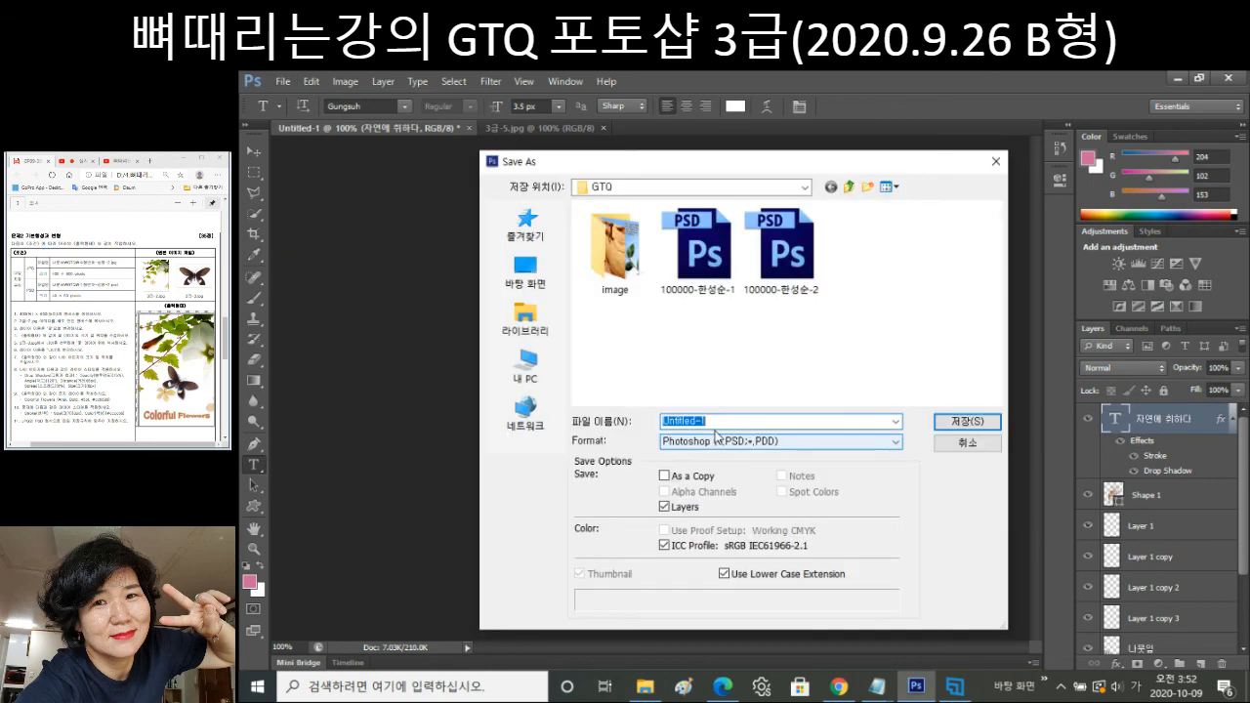
pyautogui.click(807, 271)
pyautogui.click(780, 423)
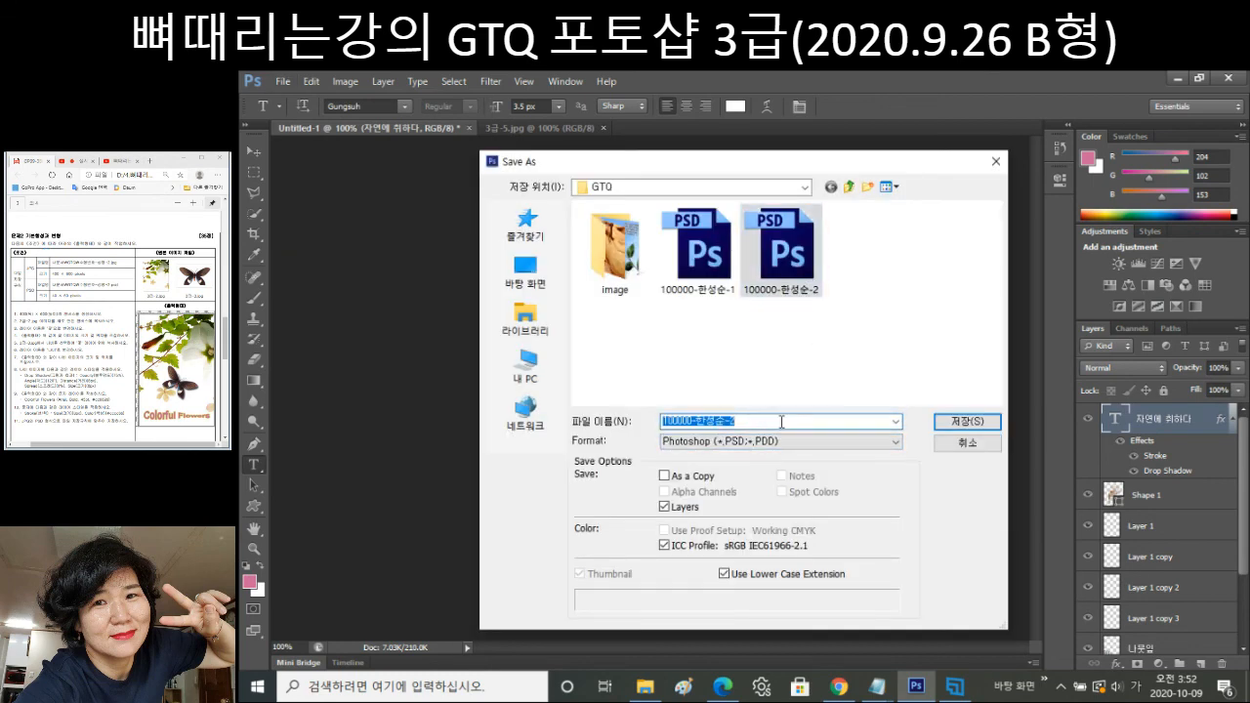
pyautogui.click(781, 422)
pyautogui.press('BackSpace')
pyautogui.write('3')
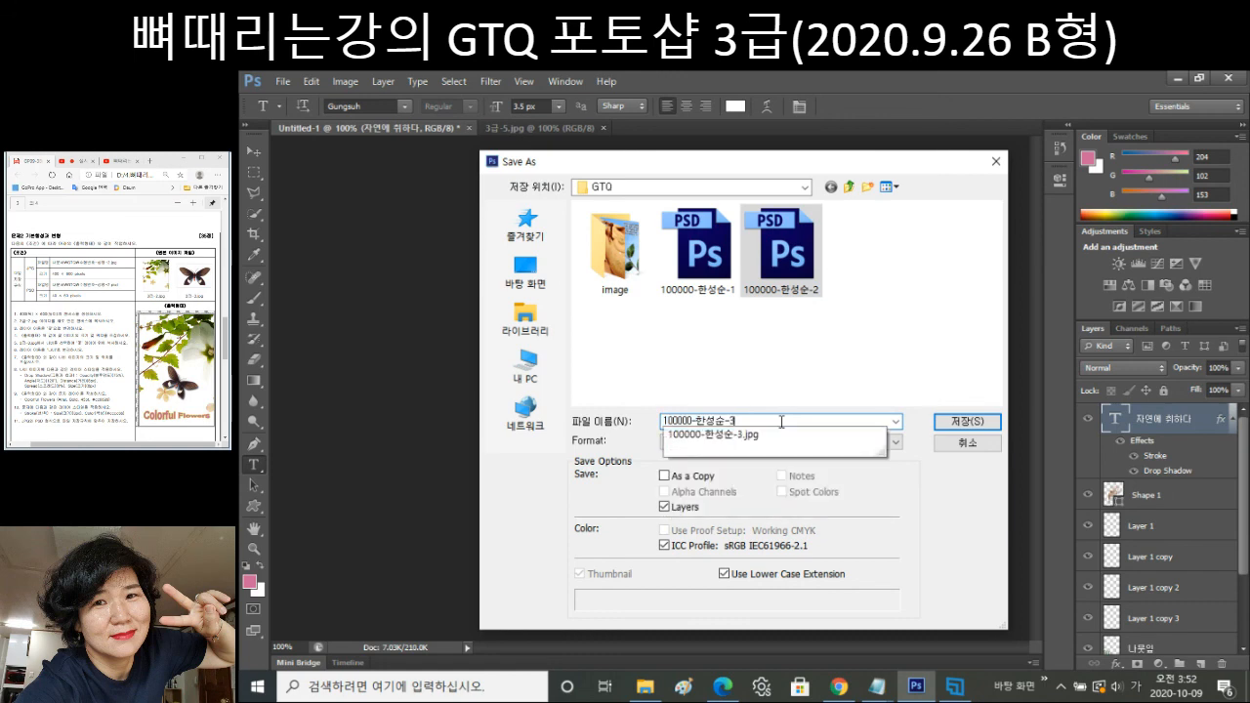
pyautogui.click(916, 498)
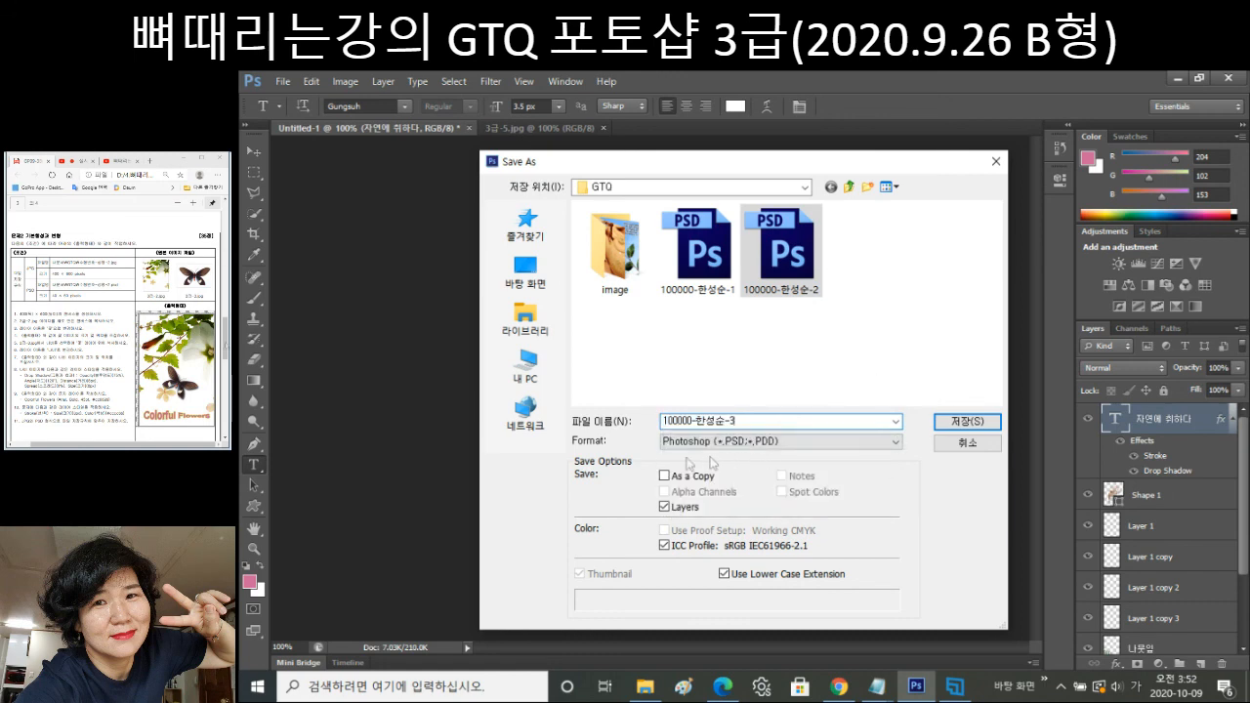
pyautogui.press('Tab')
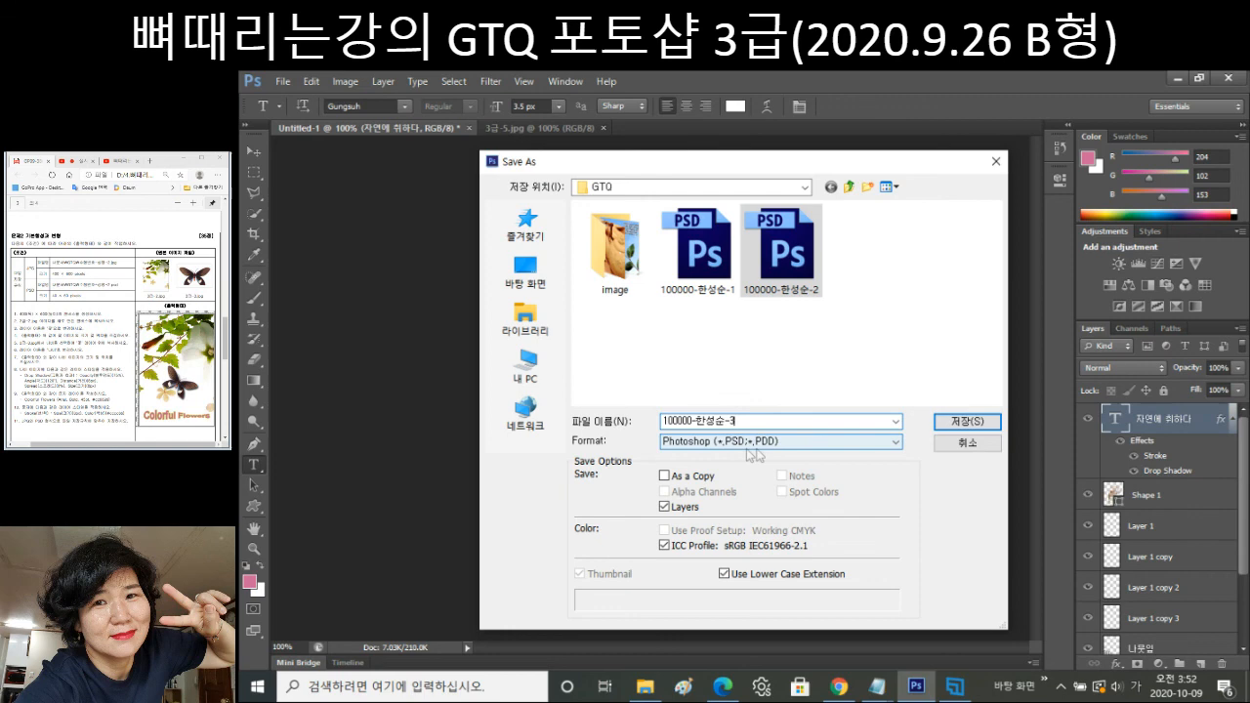
pyautogui.click(977, 422)
pyautogui.click(976, 422)
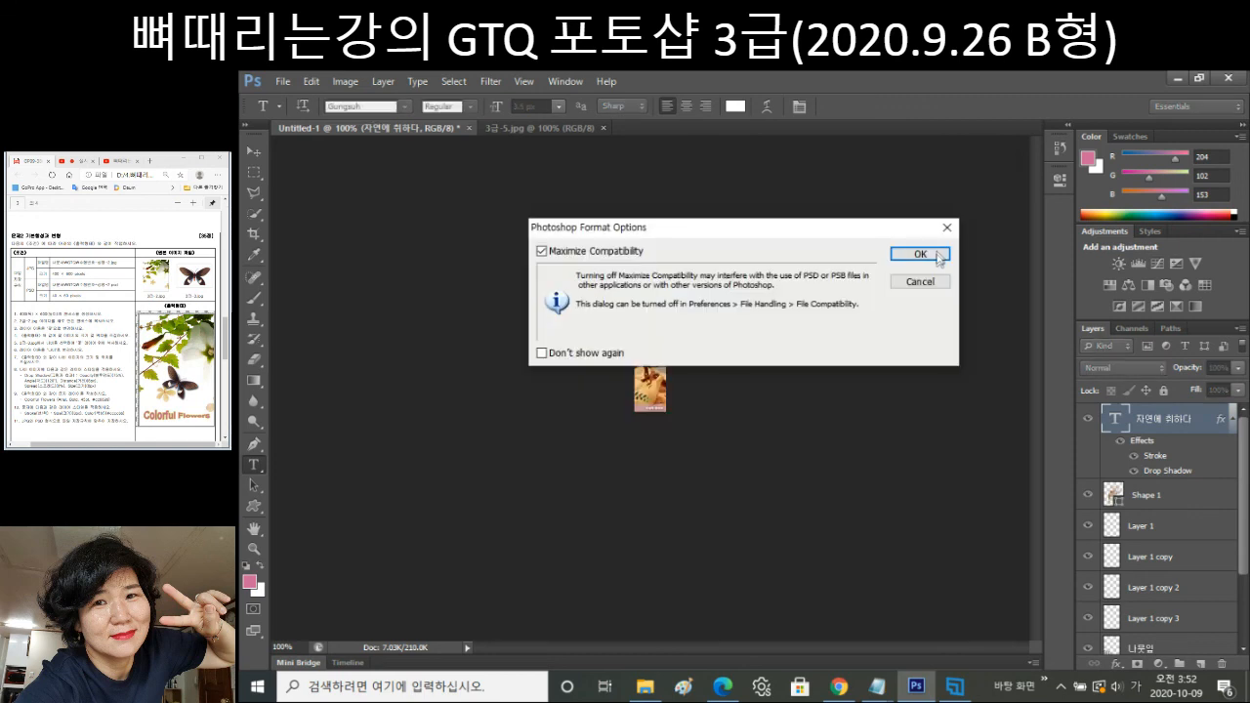
pyautogui.click(920, 254)
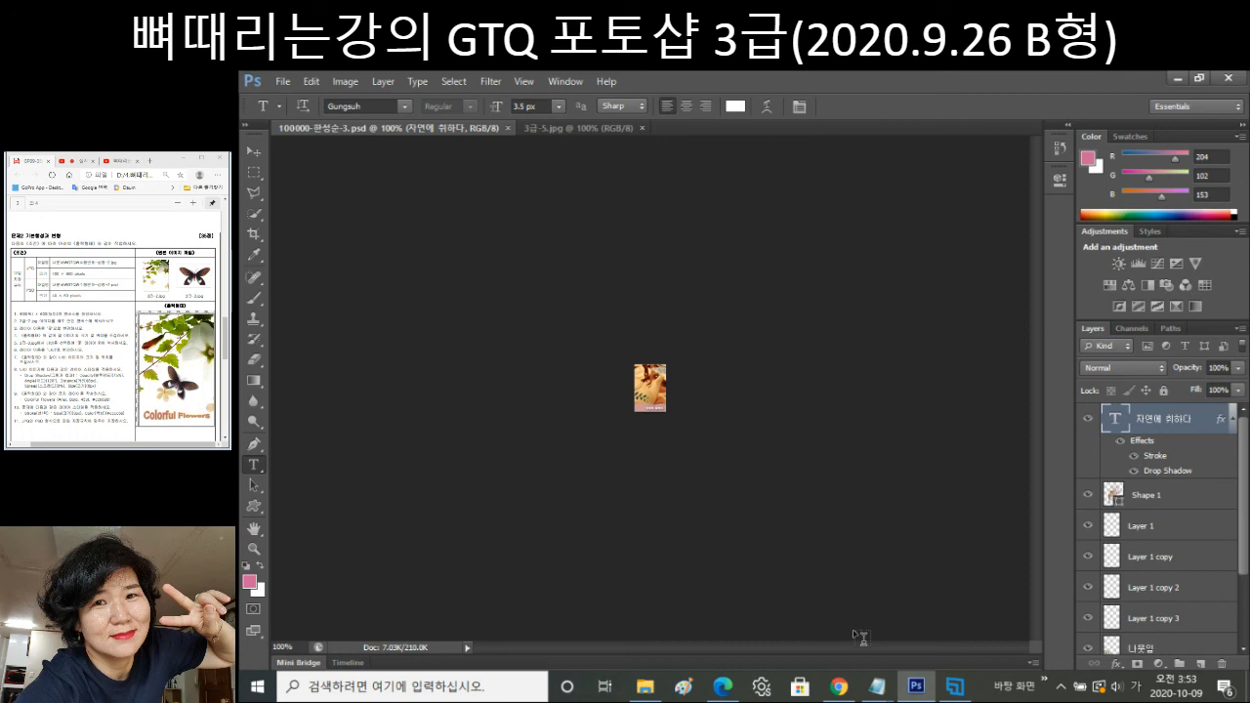
pyautogui.click(931, 691)
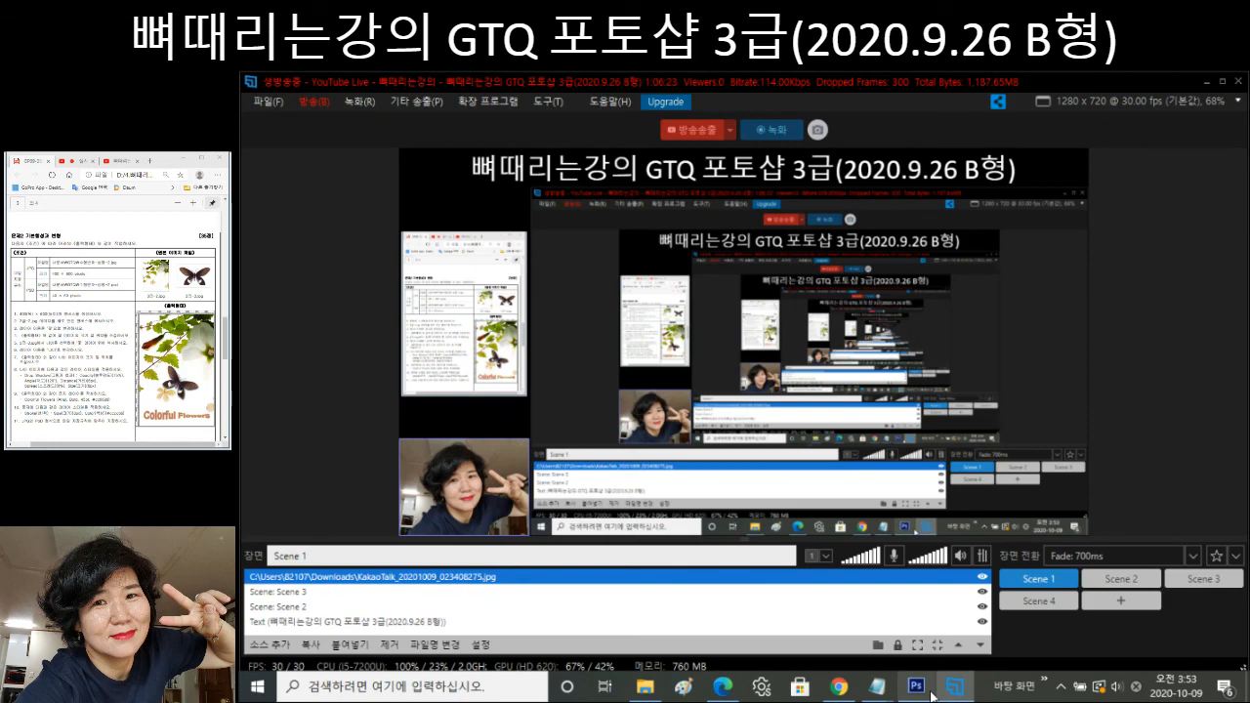
pyautogui.click(920, 692)
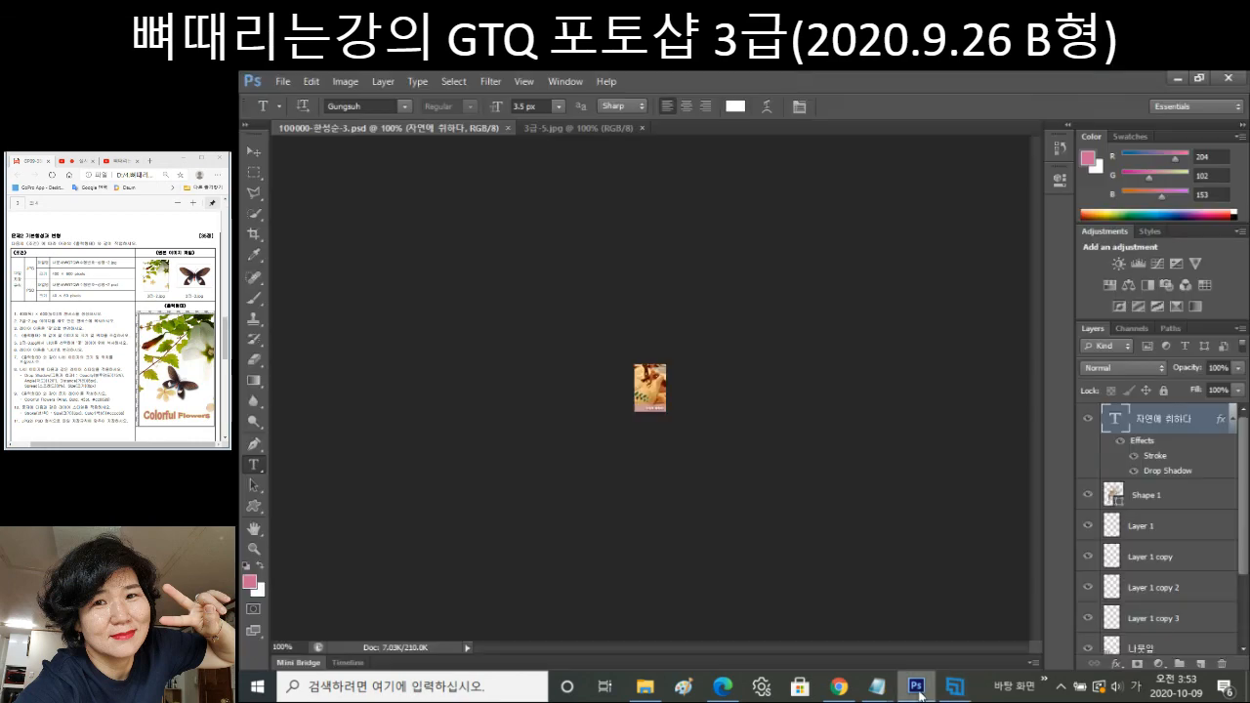